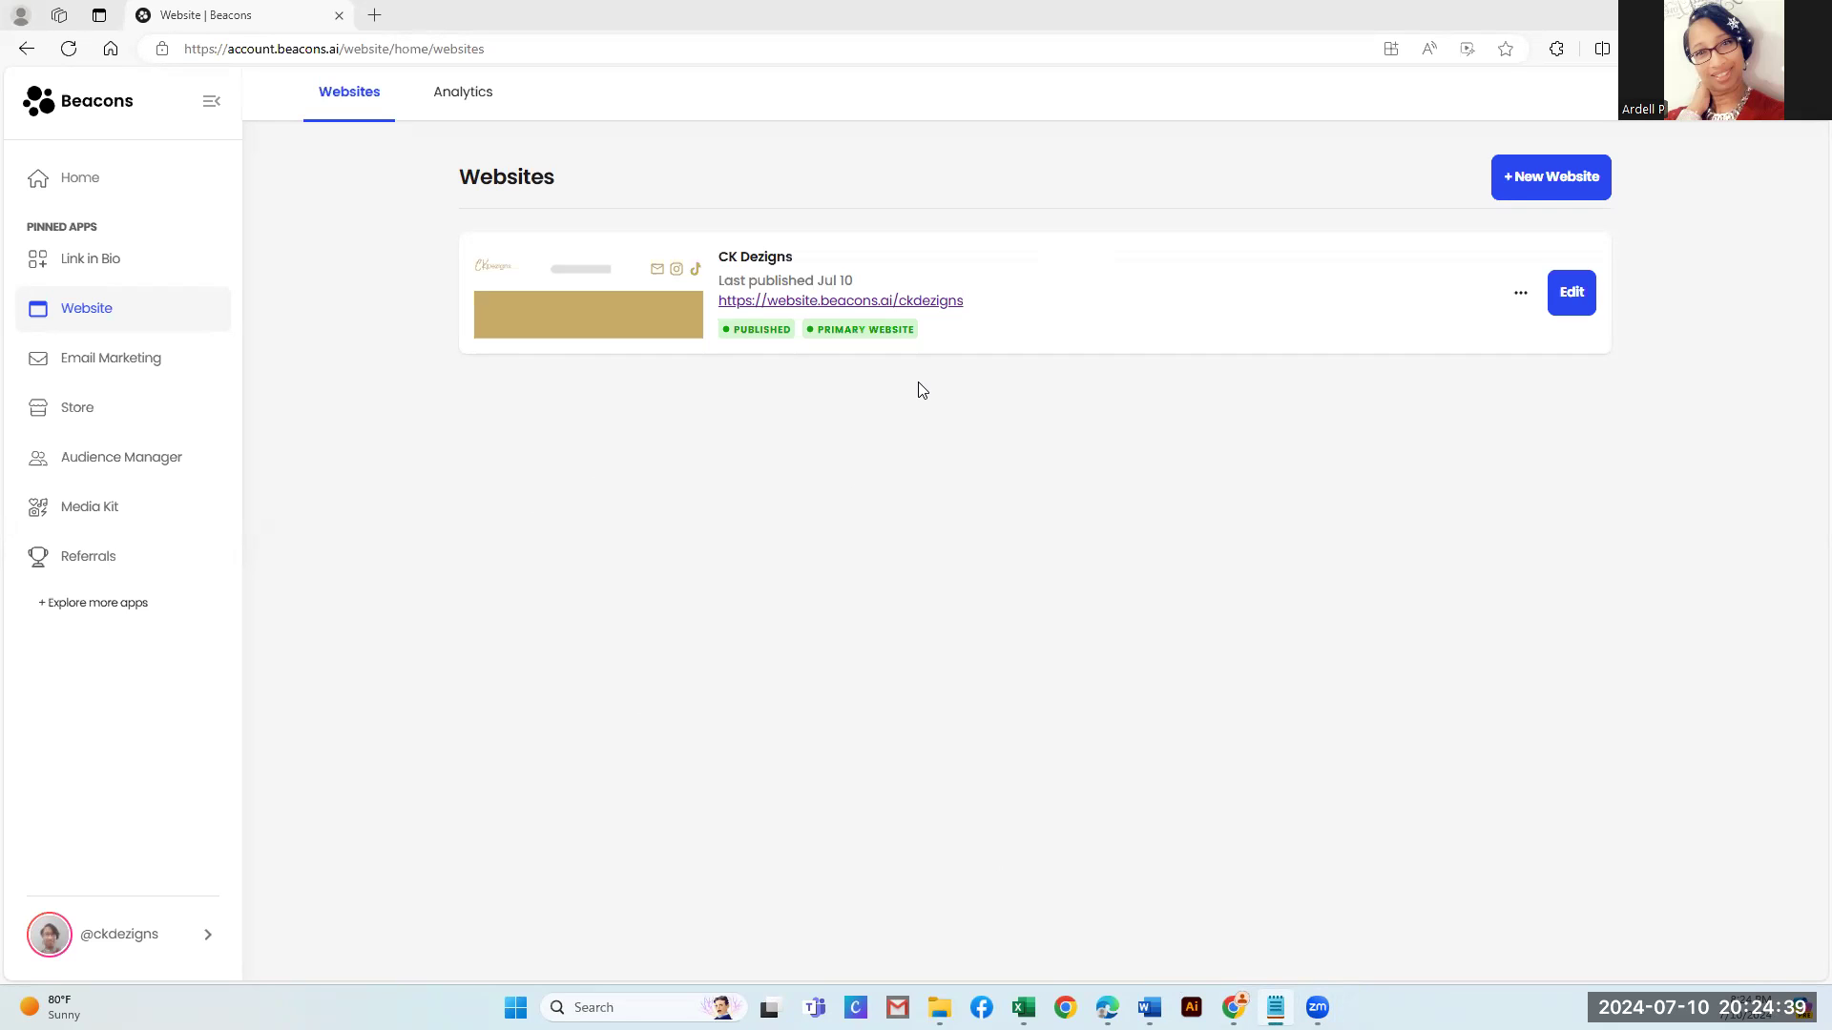
# Start a new website and look through the available website templates
pyautogui.click(1552, 178)
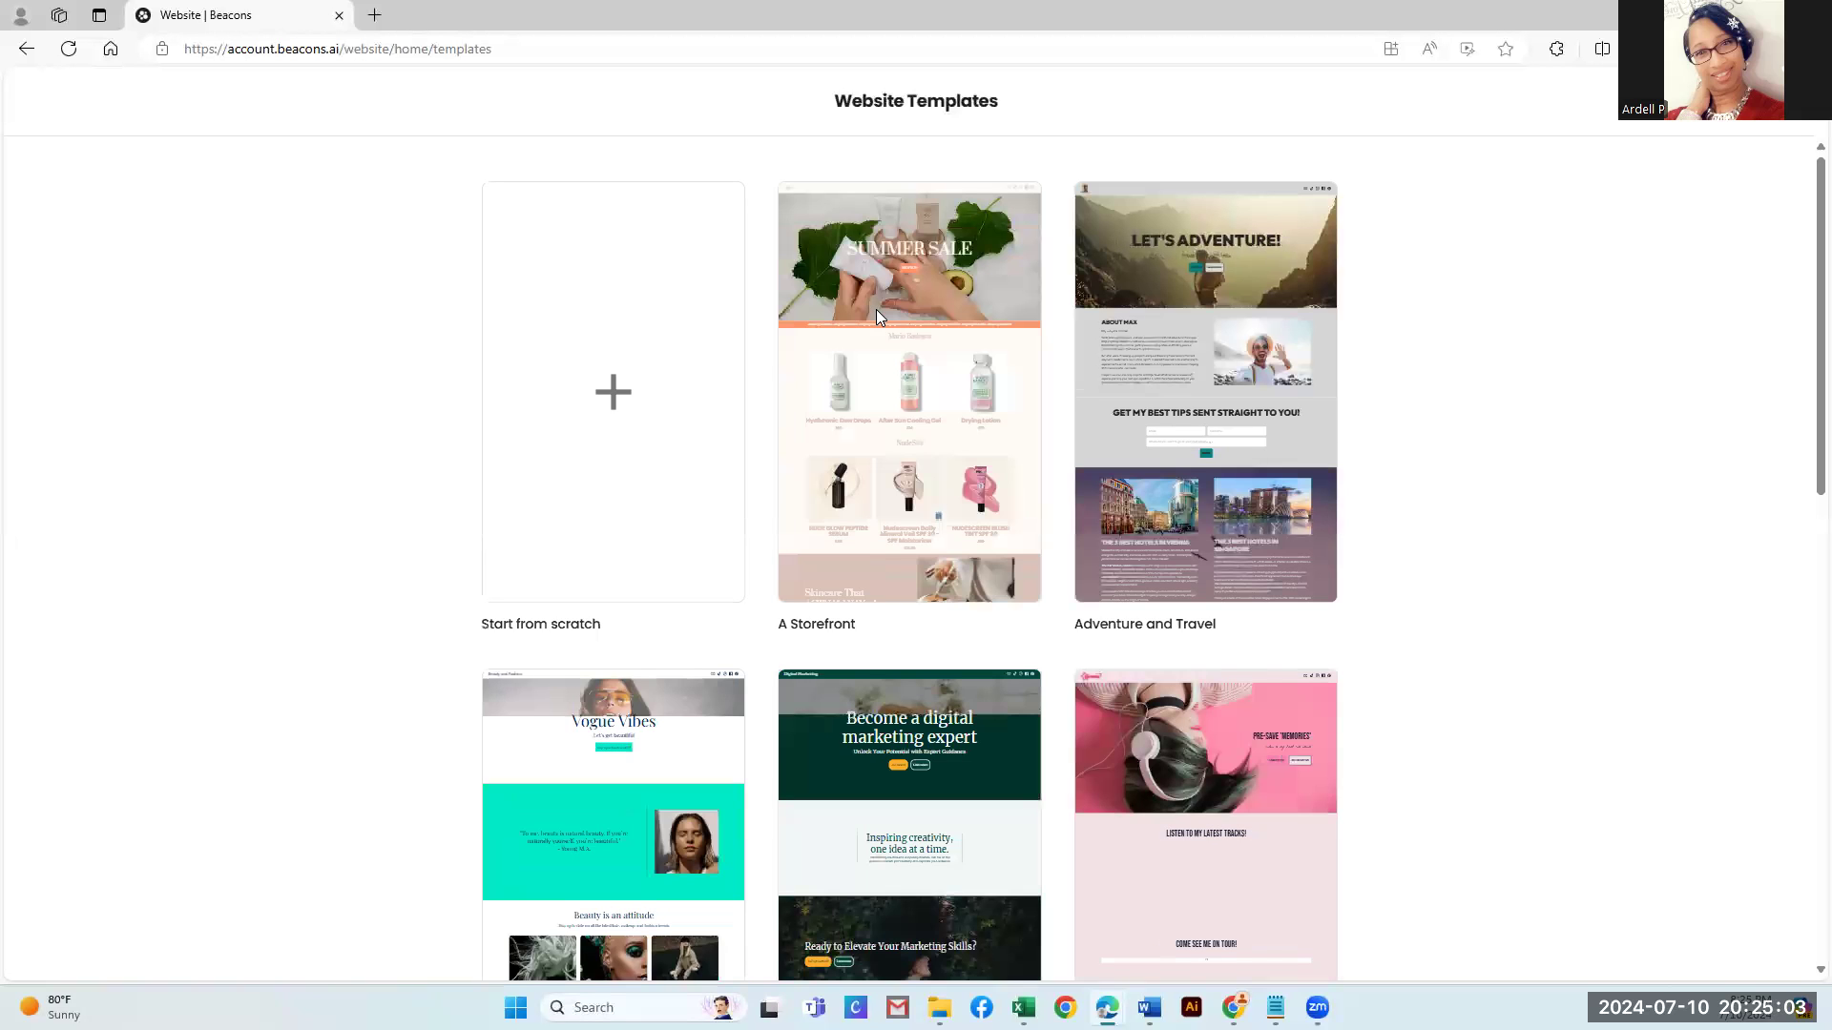
pyautogui.moveTo(601, 513)
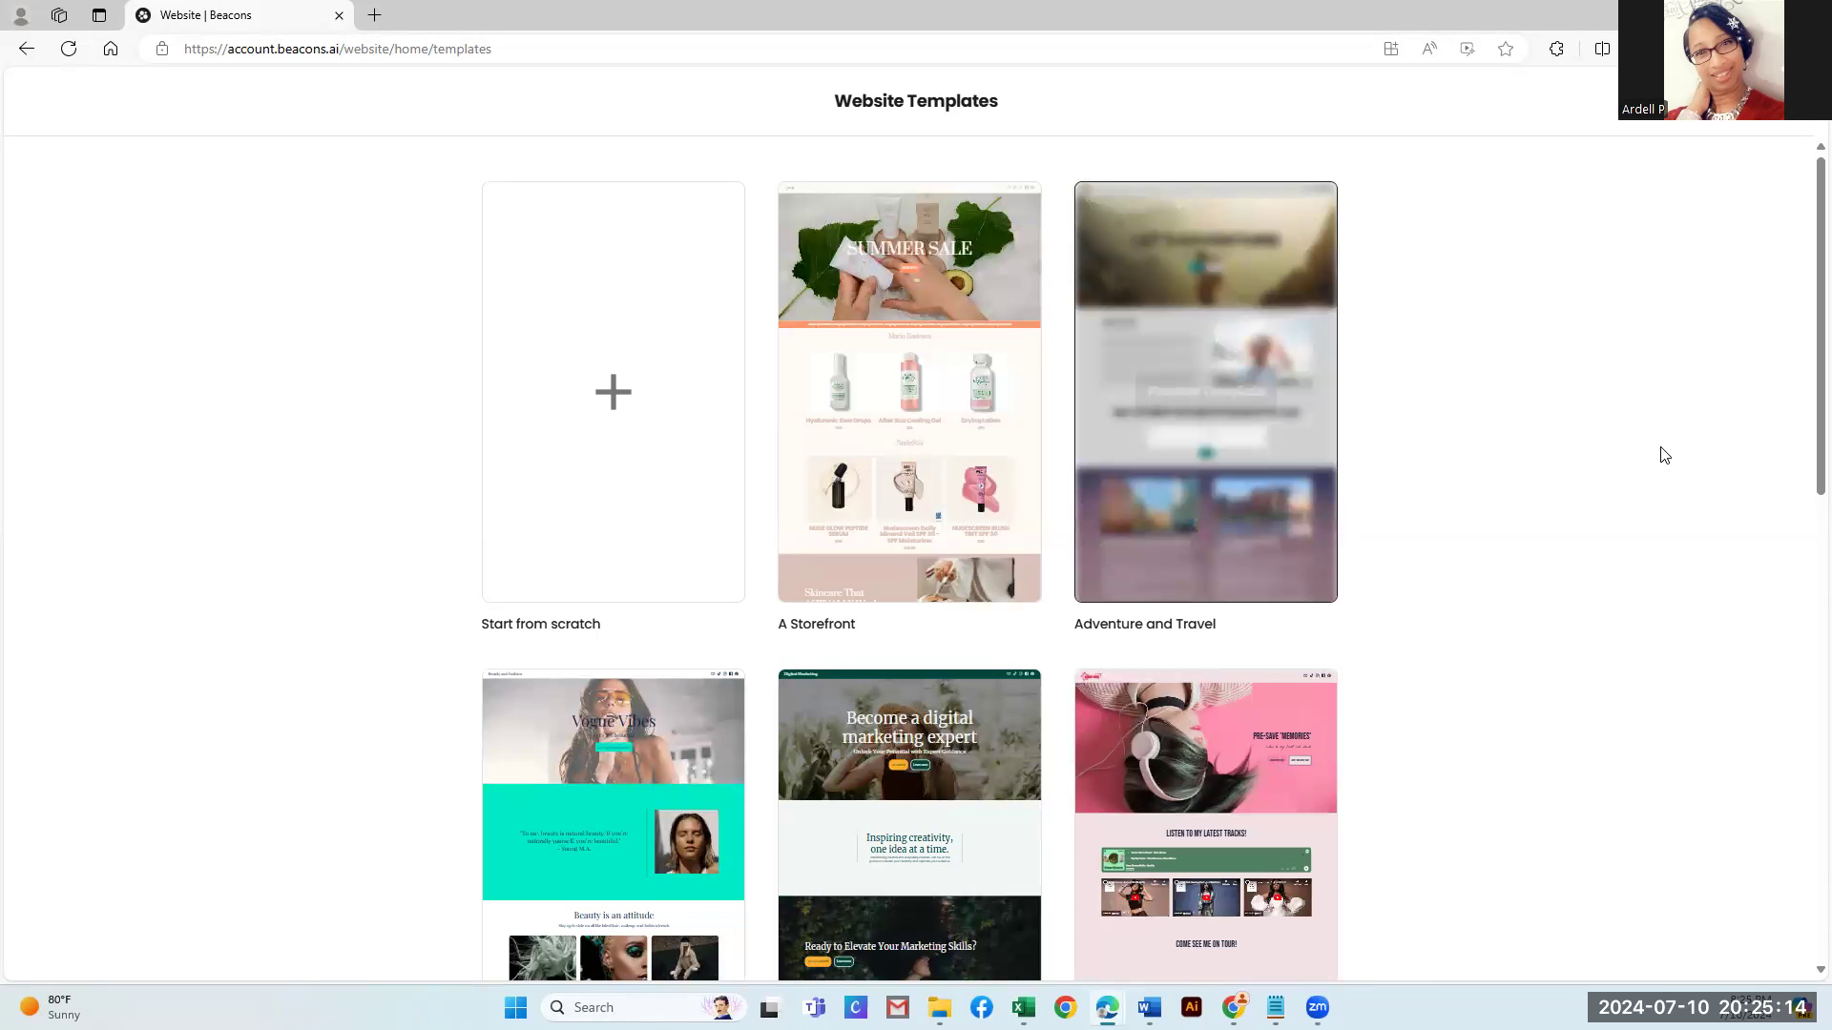
pyautogui.scroll(-6, 1665, 456)
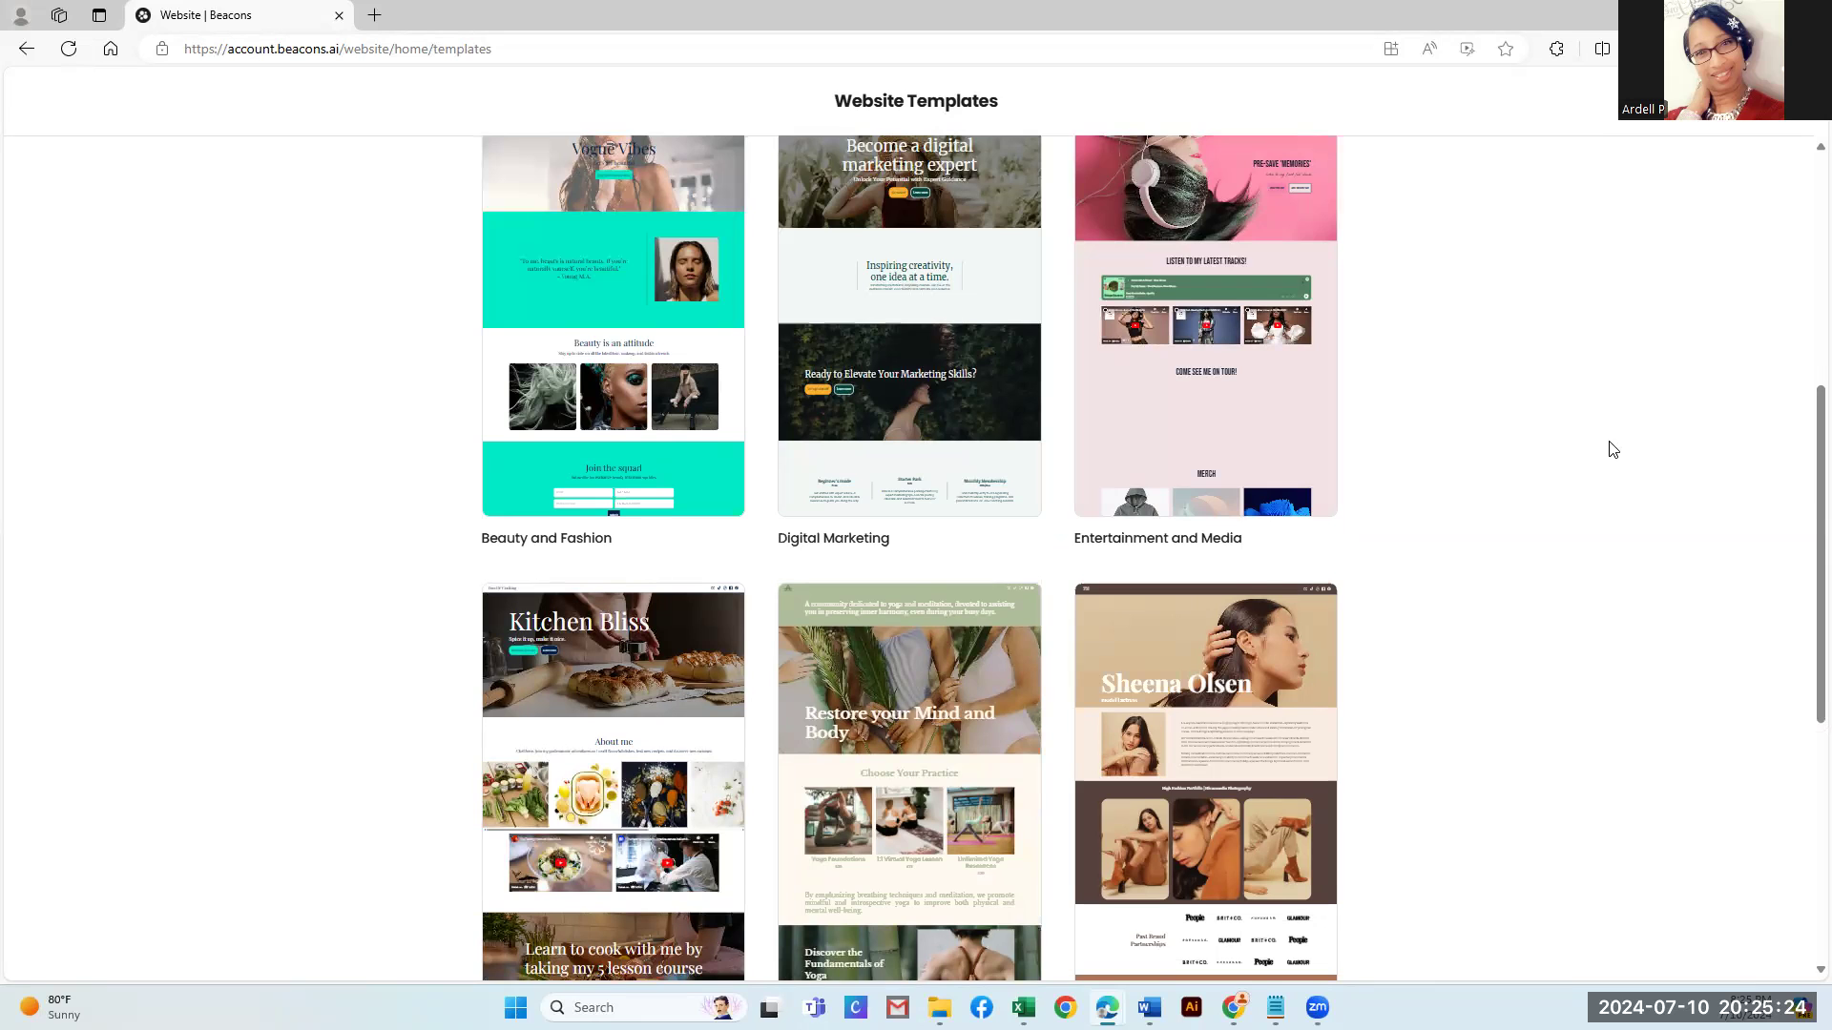
pyautogui.scroll(-1, 1613, 450)
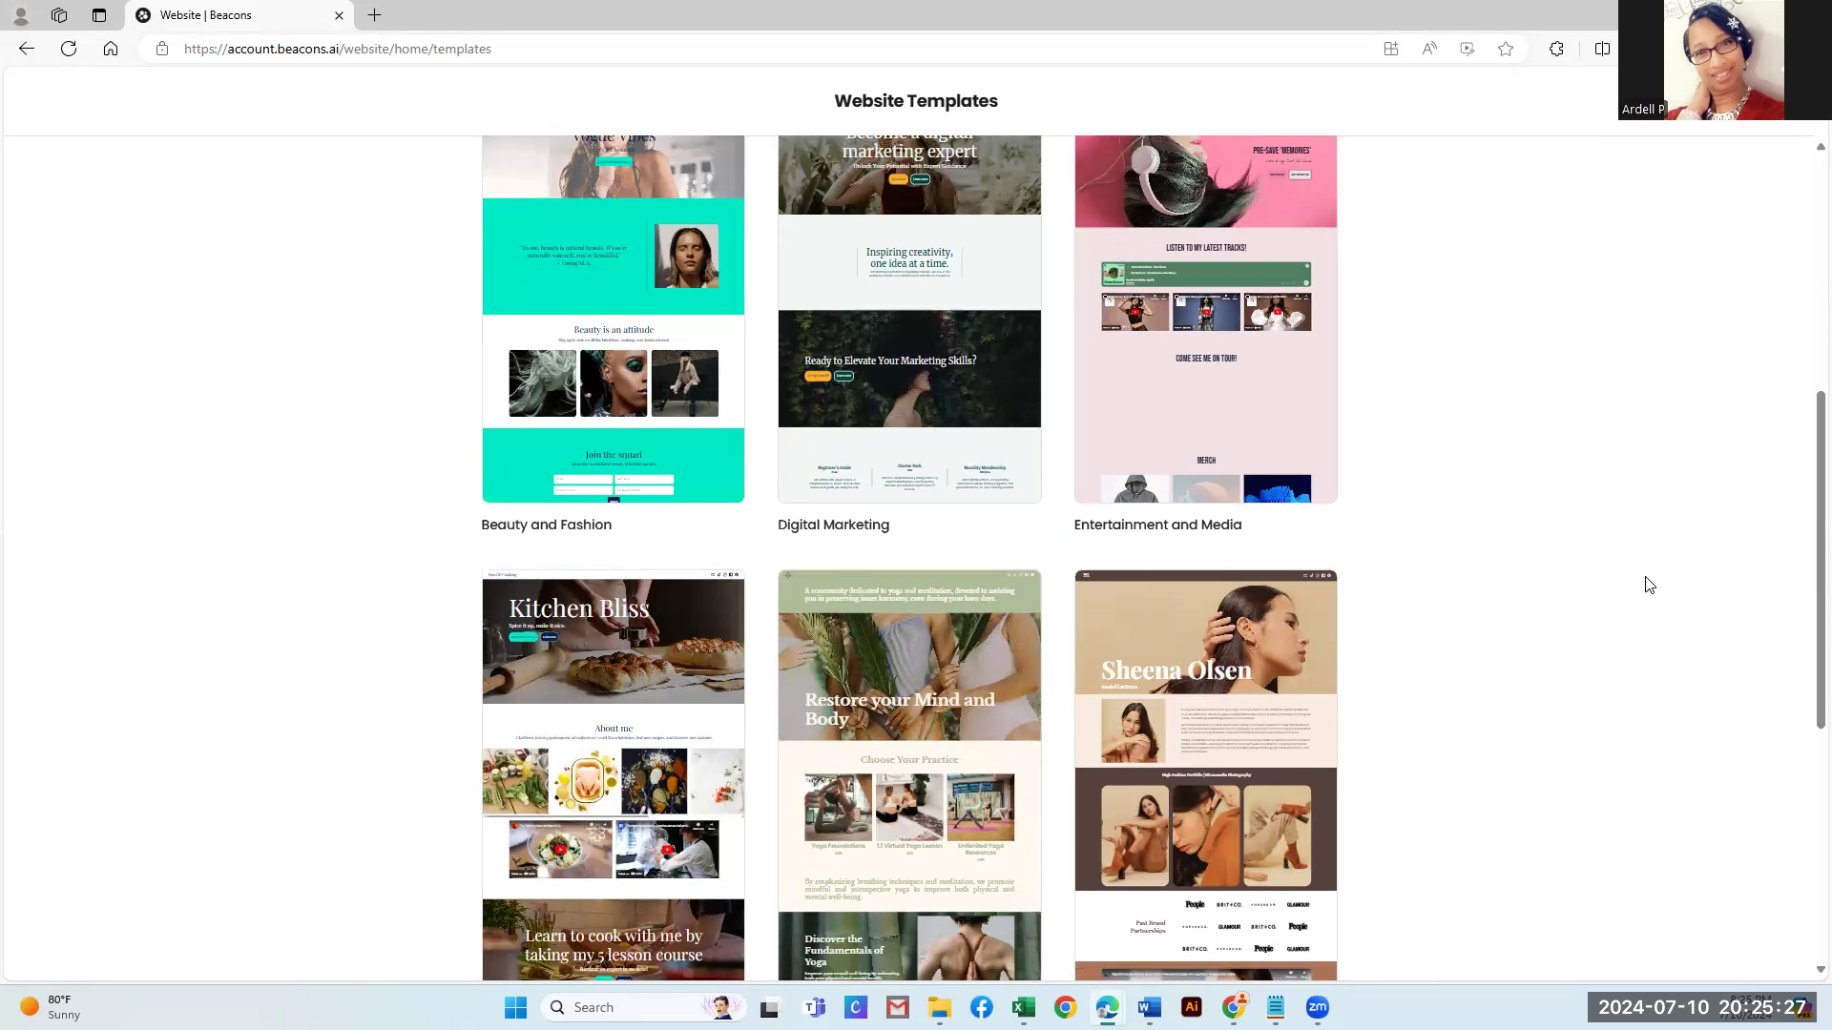
pyautogui.scroll(-5, 1650, 585)
pyautogui.scroll(6, 1635, 573)
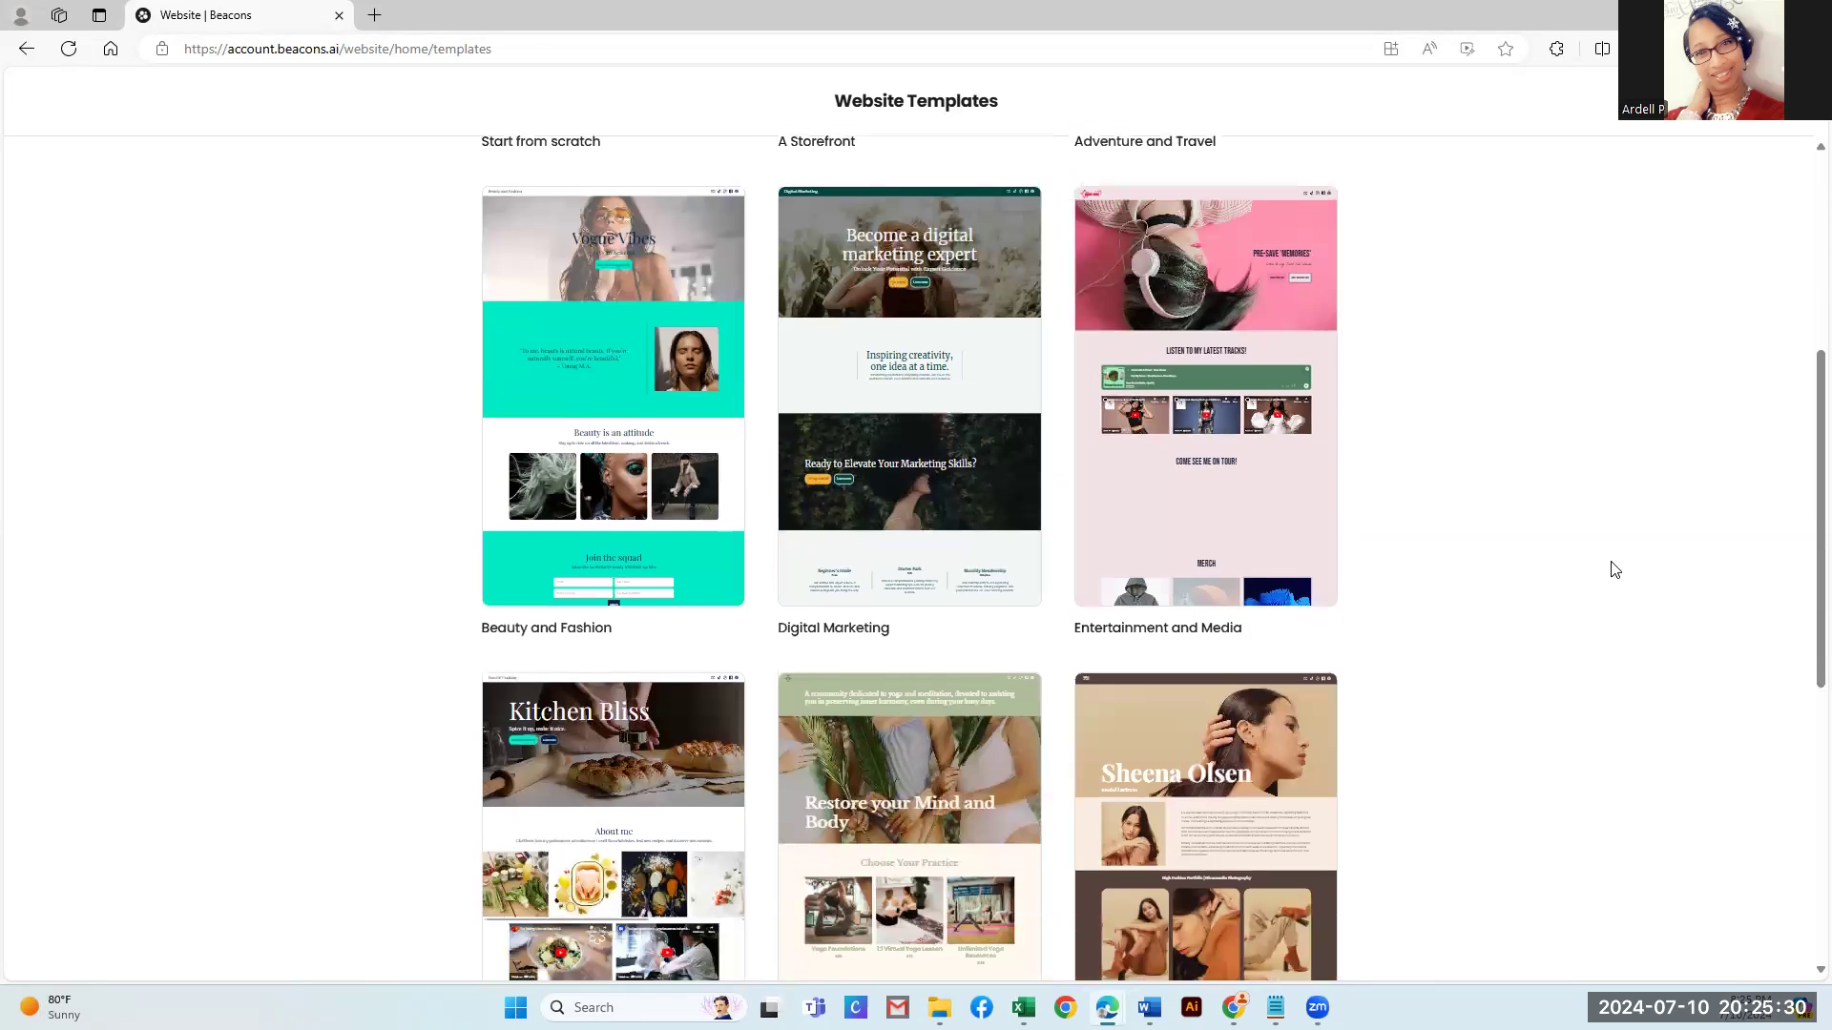
pyautogui.scroll(-1, 1613, 570)
pyautogui.scroll(-1, 1613, 571)
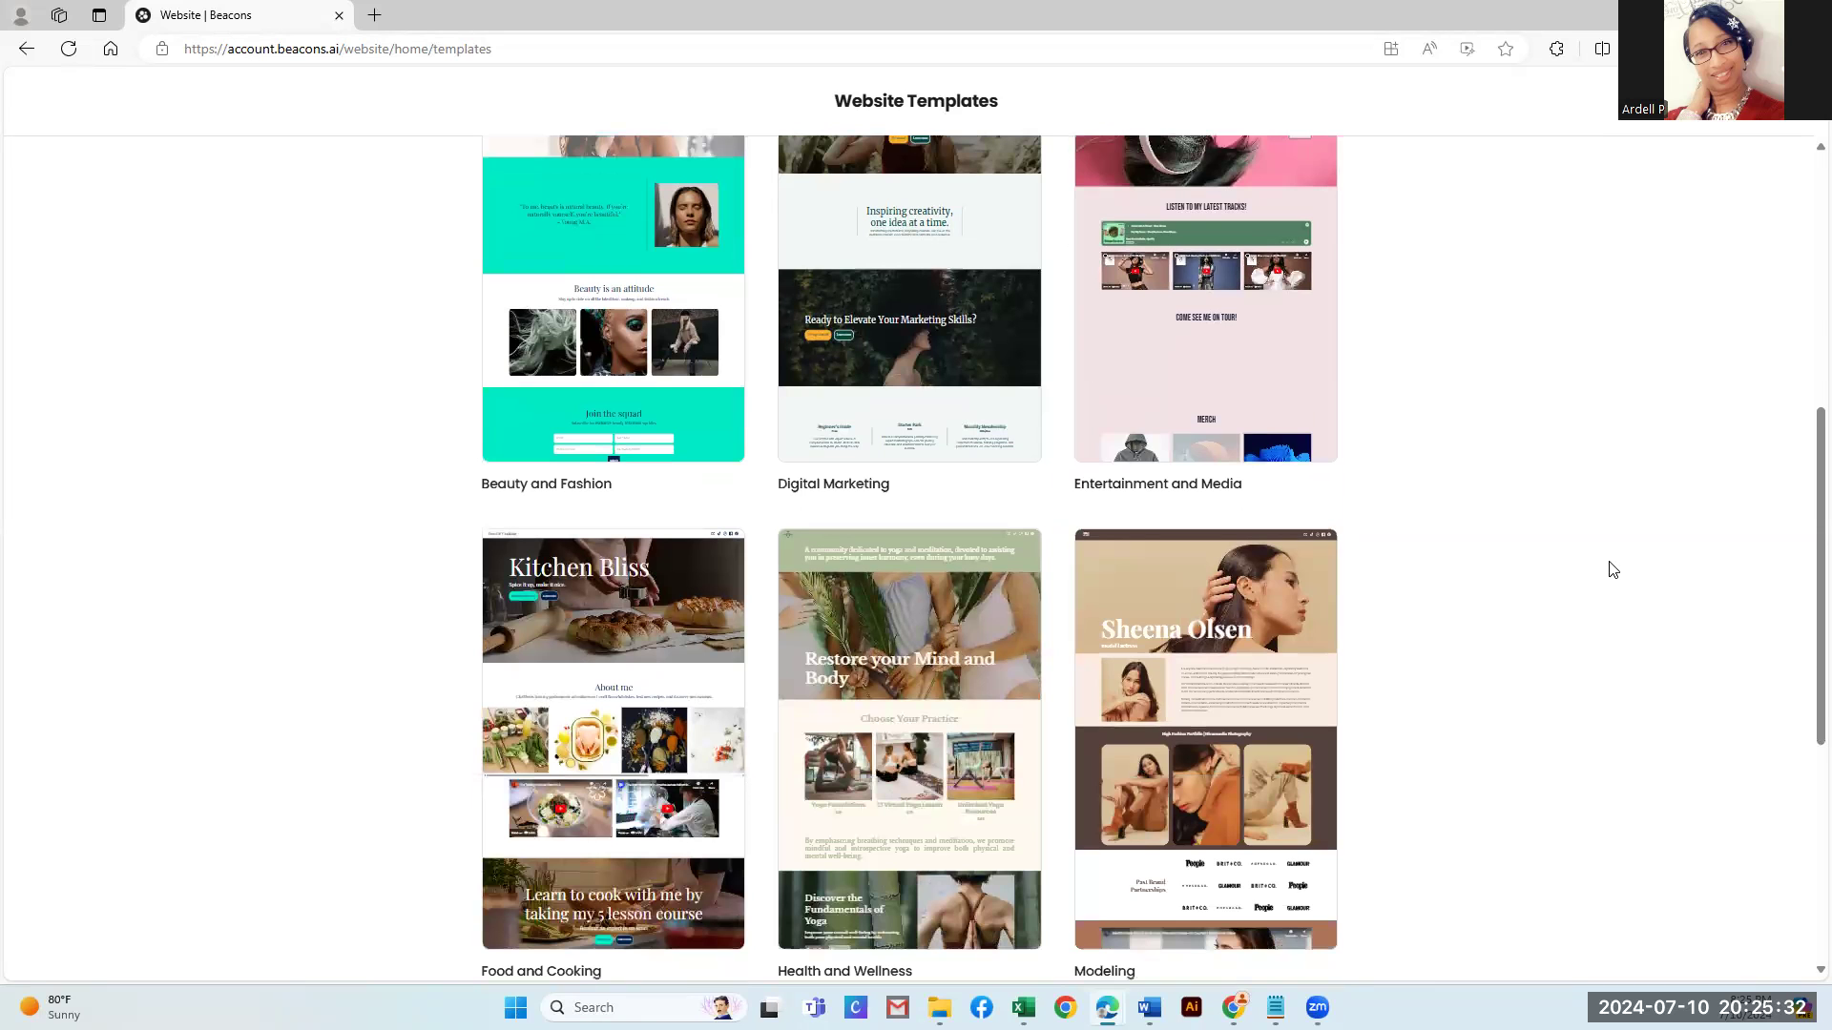
pyautogui.scroll(-4, 1613, 571)
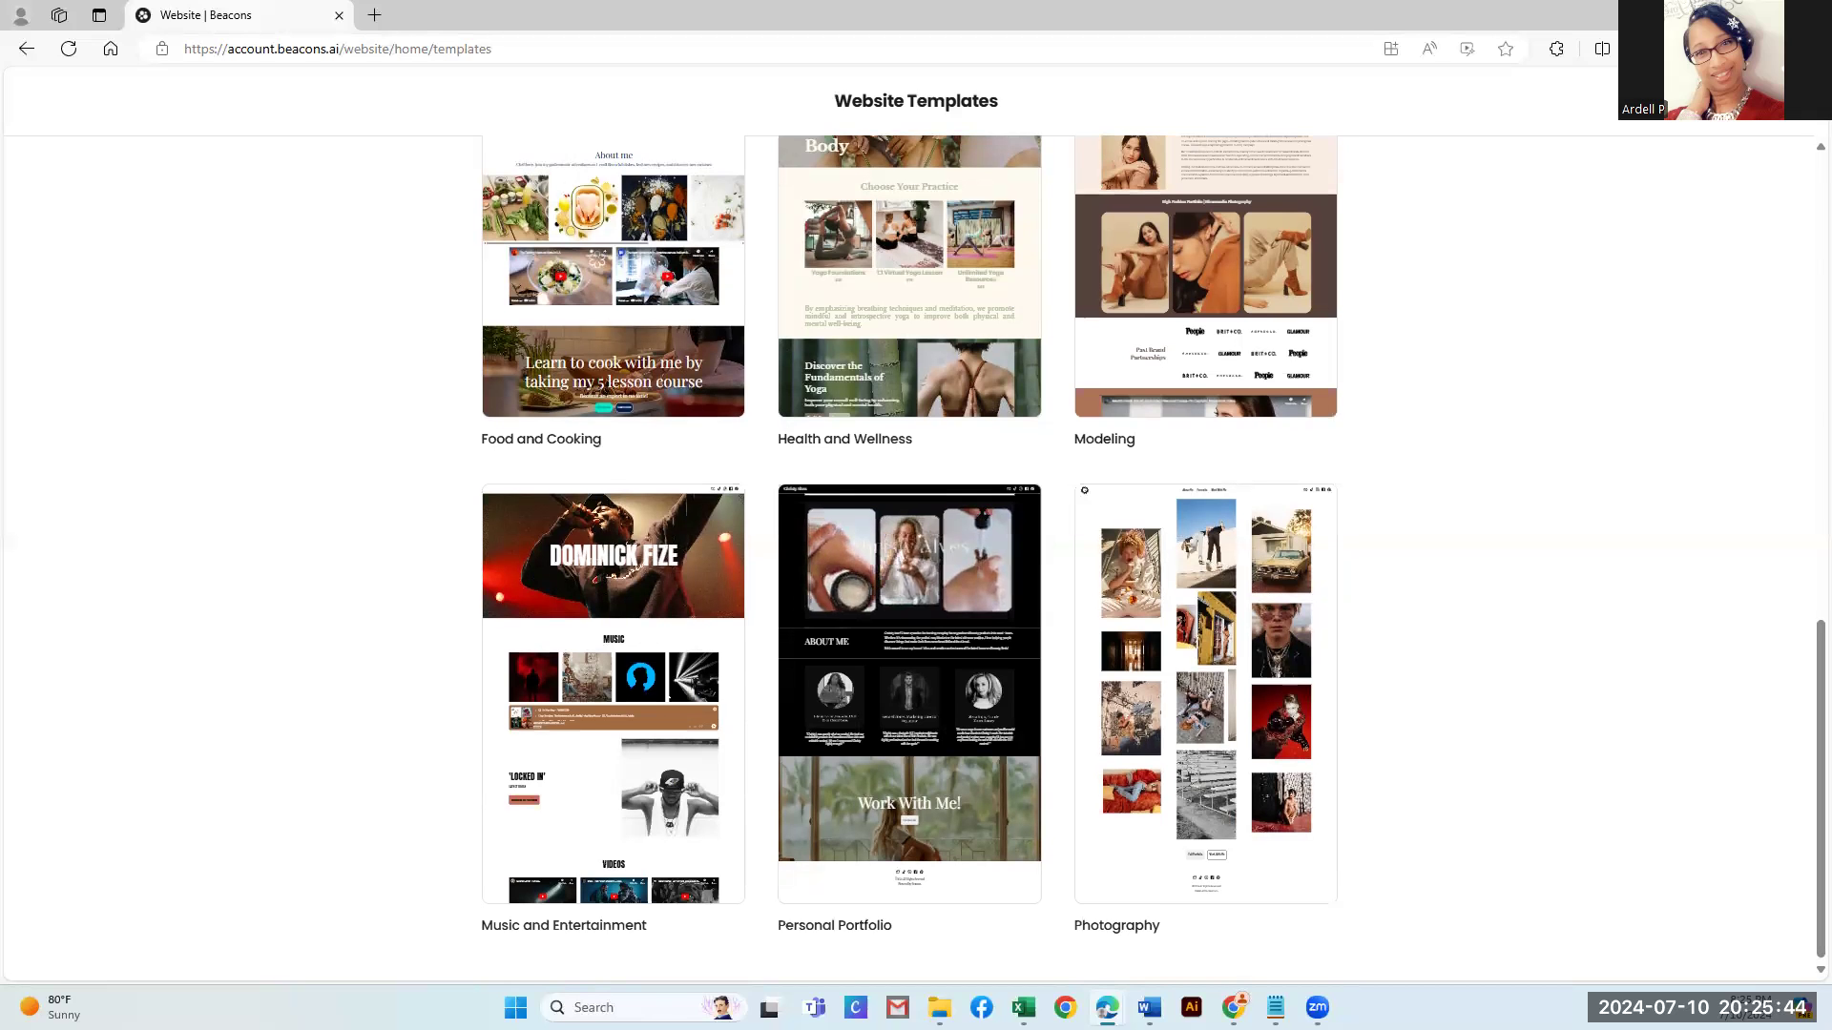
pyautogui.scroll(1, 1676, 236)
pyautogui.scroll(5, 1676, 235)
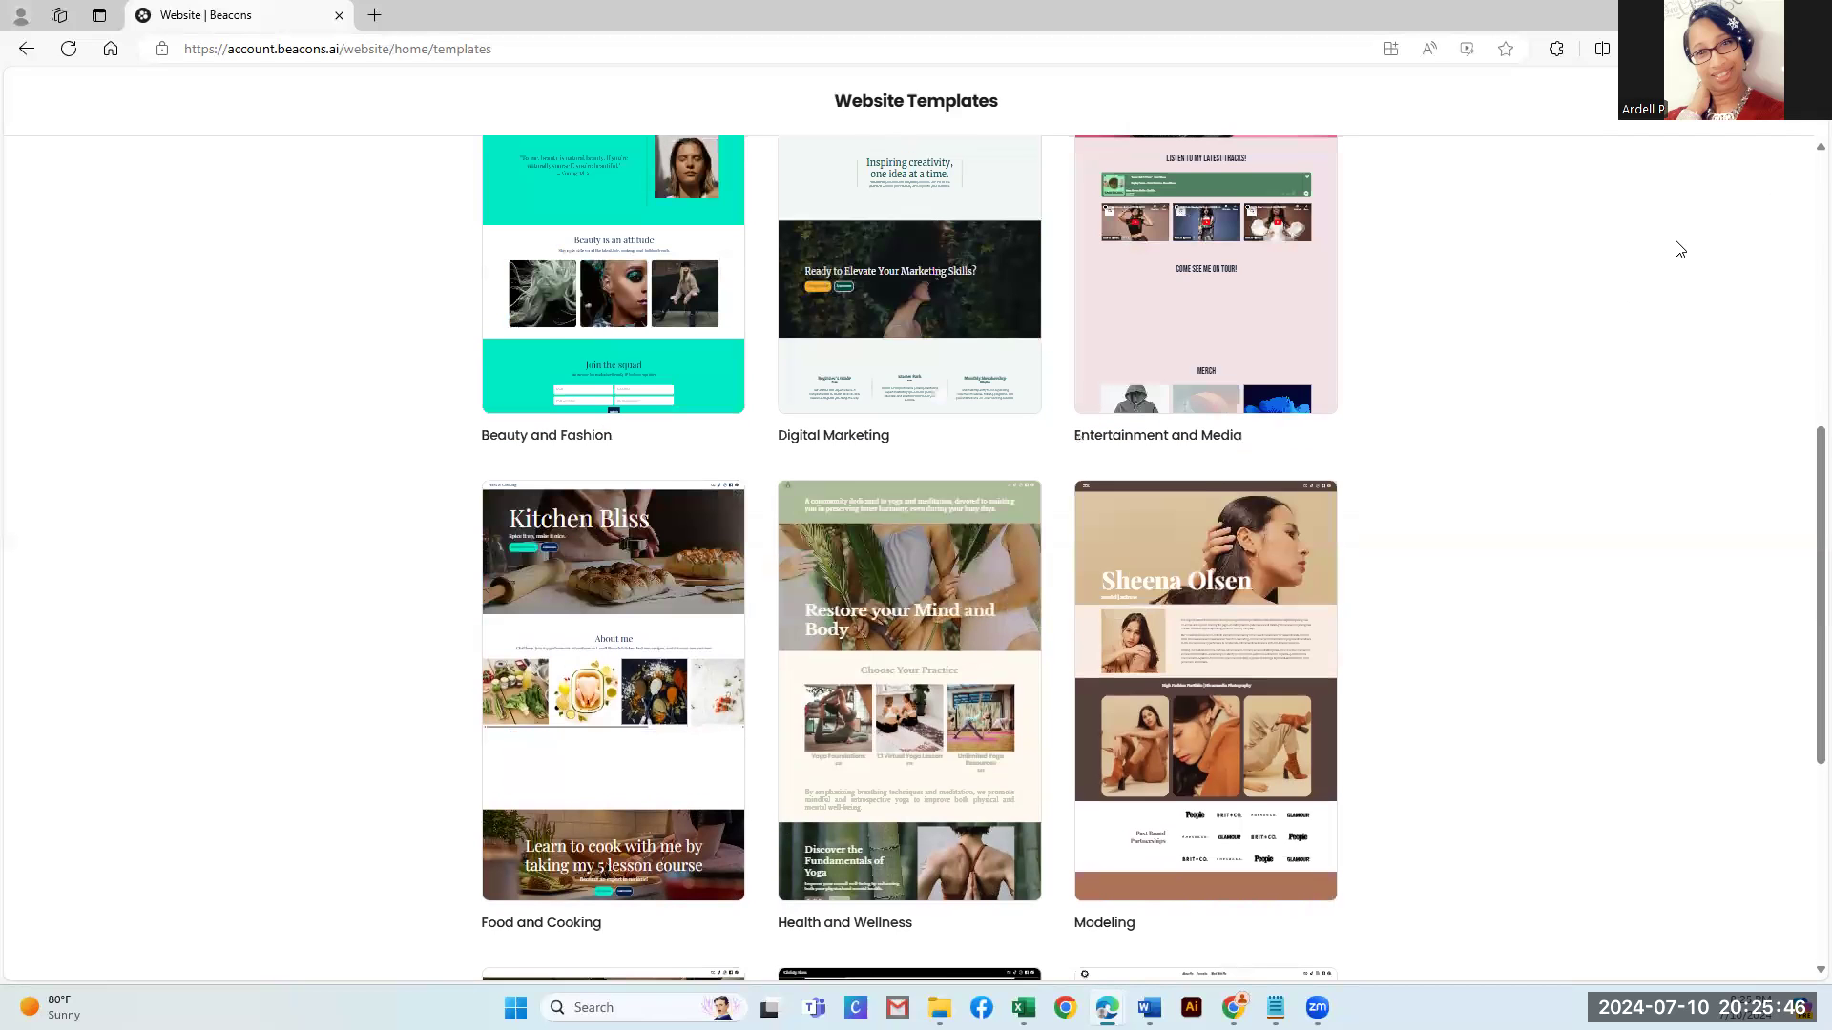
pyautogui.scroll(5, 1678, 247)
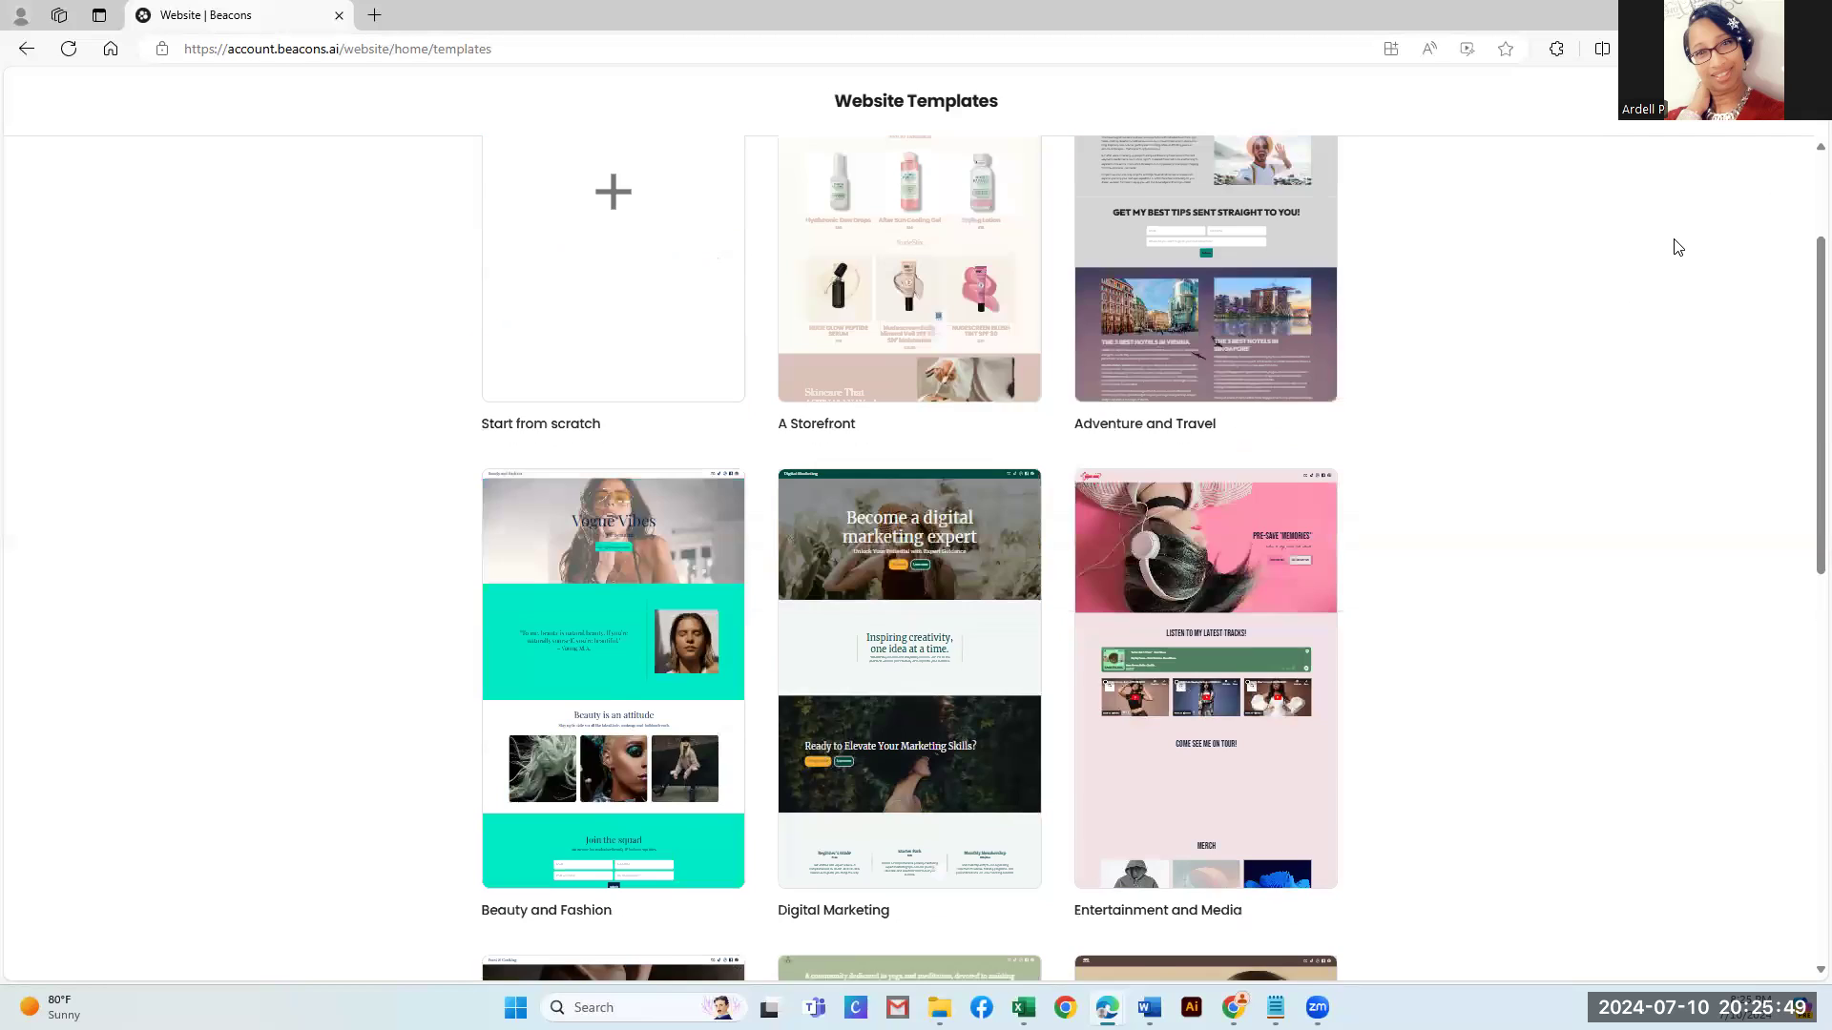
pyautogui.scroll(2, 1678, 247)
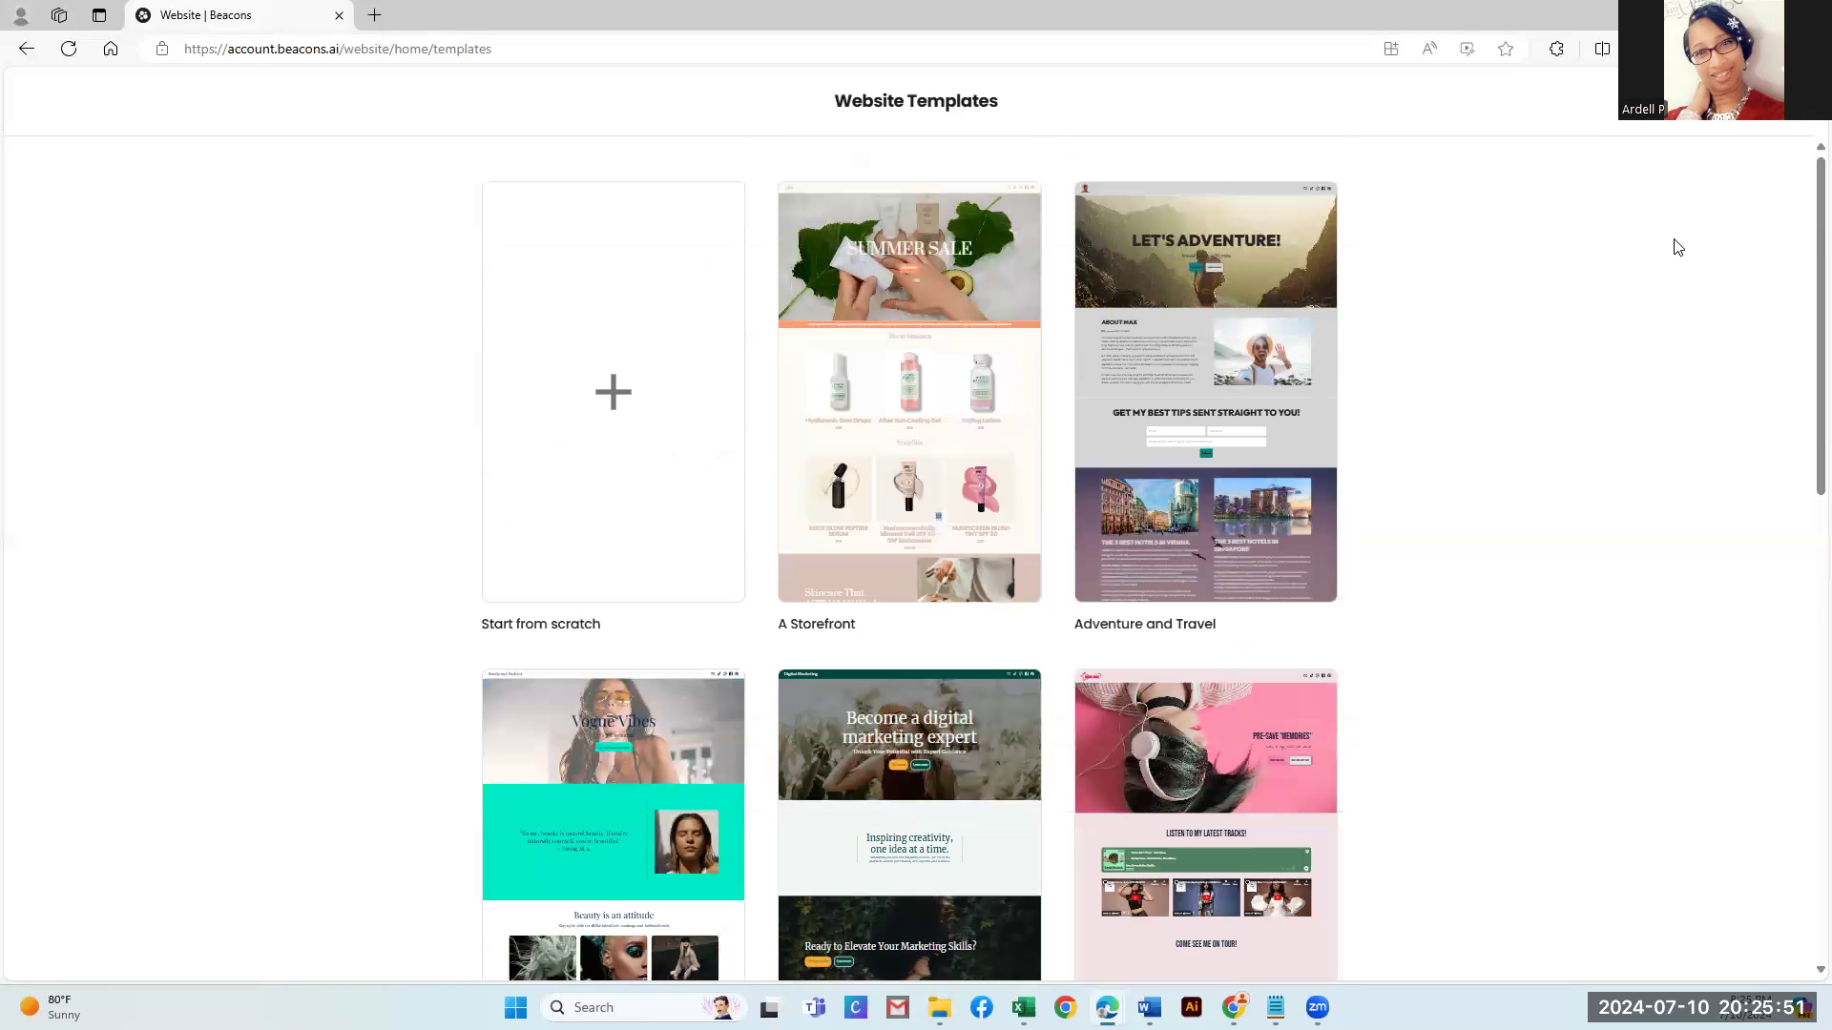
# Create the website from the A Storefront template
pyautogui.click(845, 347)
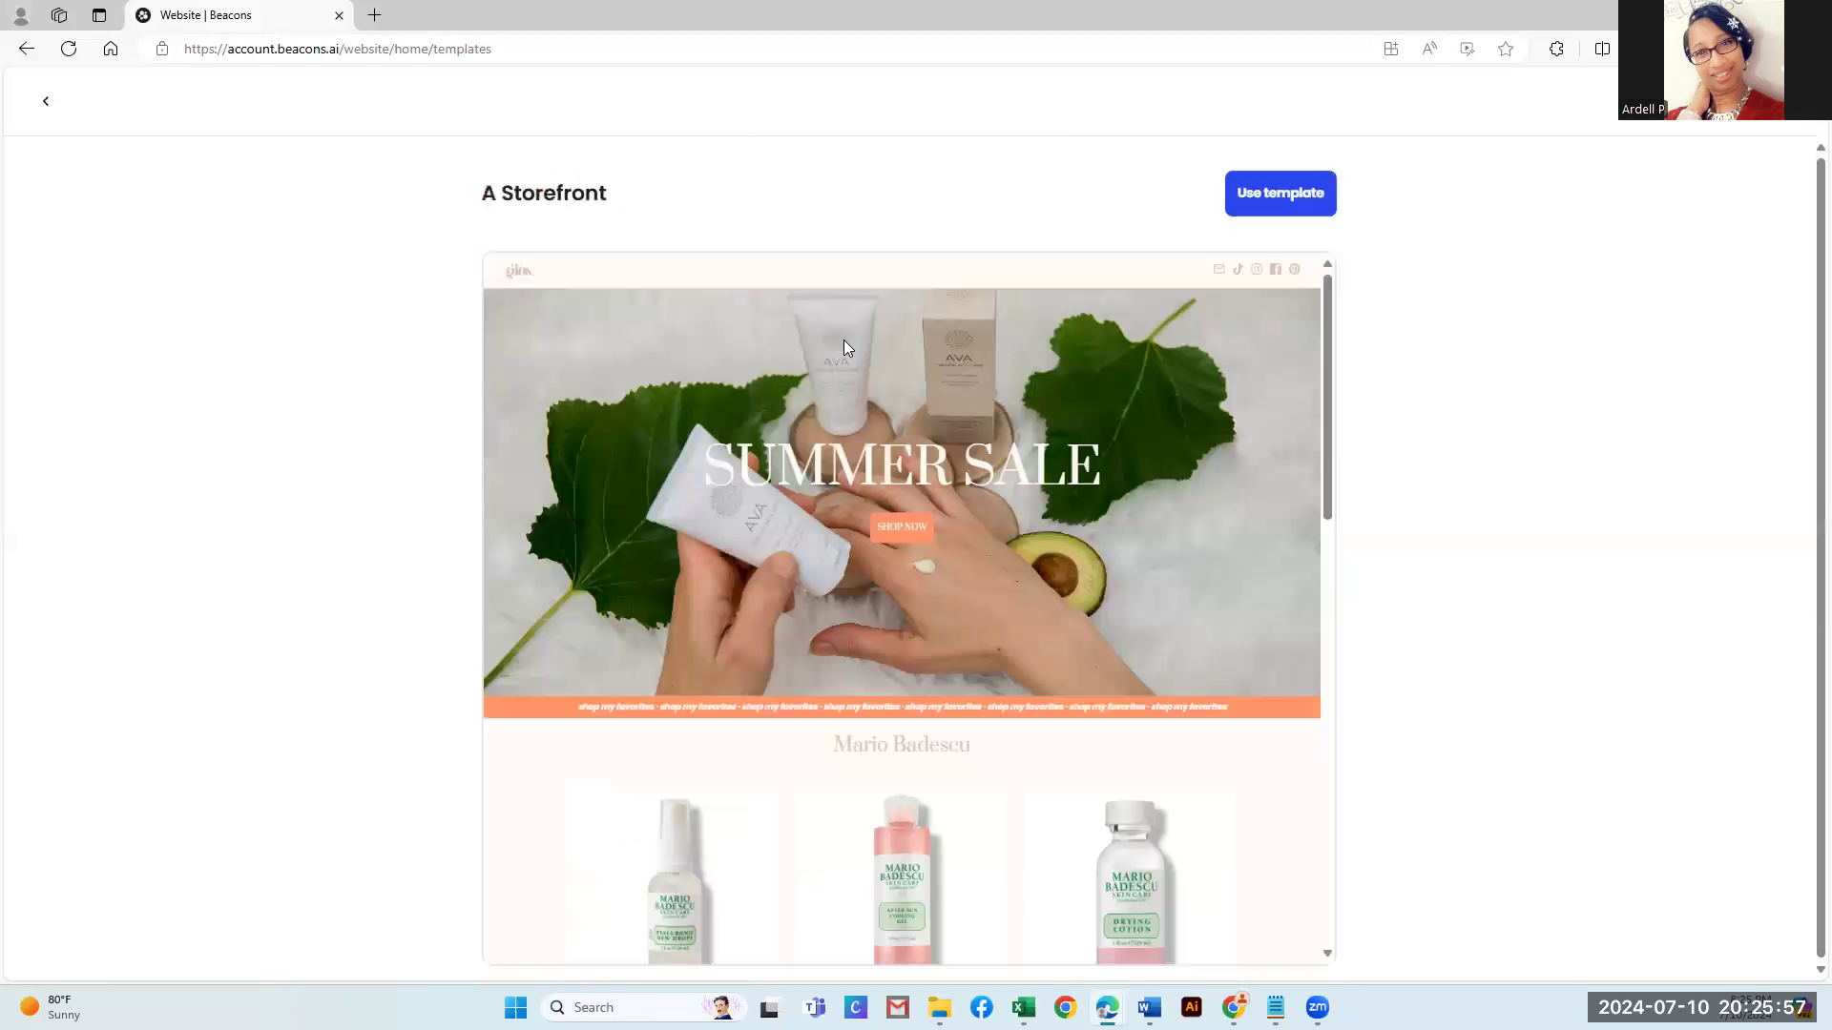
pyautogui.click(1278, 201)
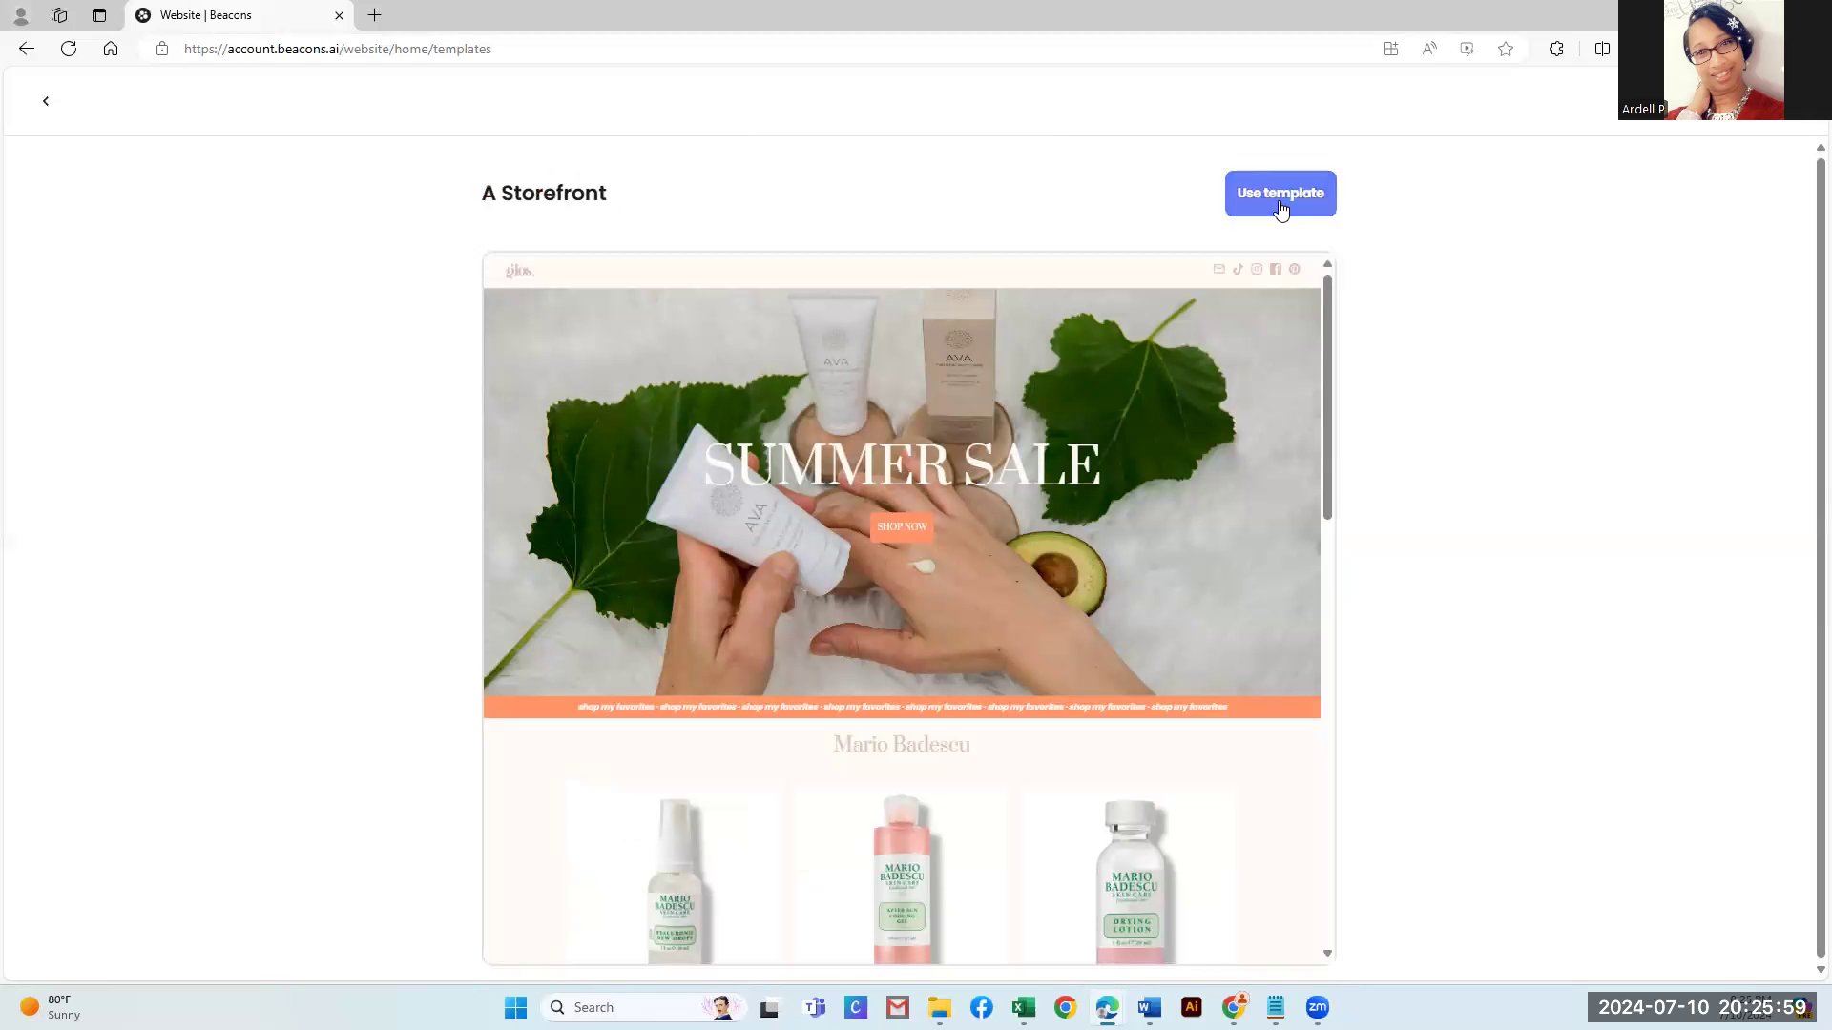
pyautogui.click(1279, 201)
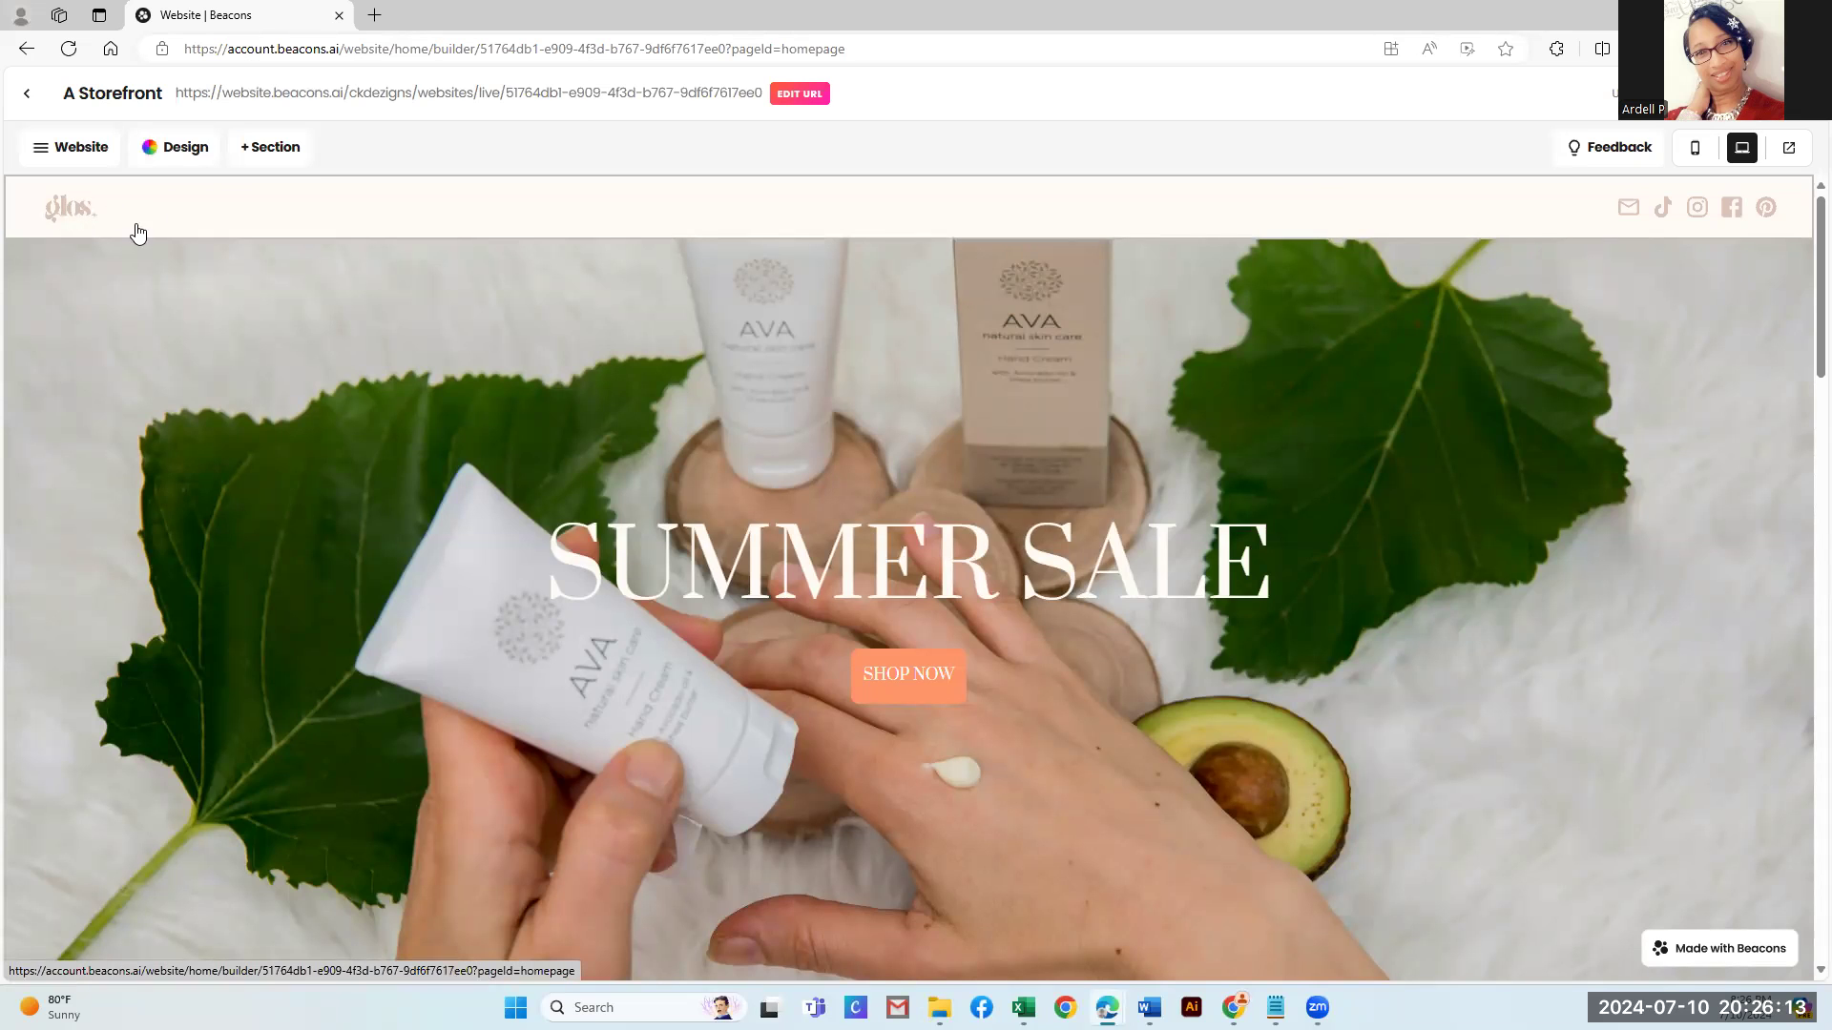
# Replace the menu bar's logo image with CK DEZIGNS-GOLD logo.png from the CK Designs logos folder
pyautogui.click(70, 211)
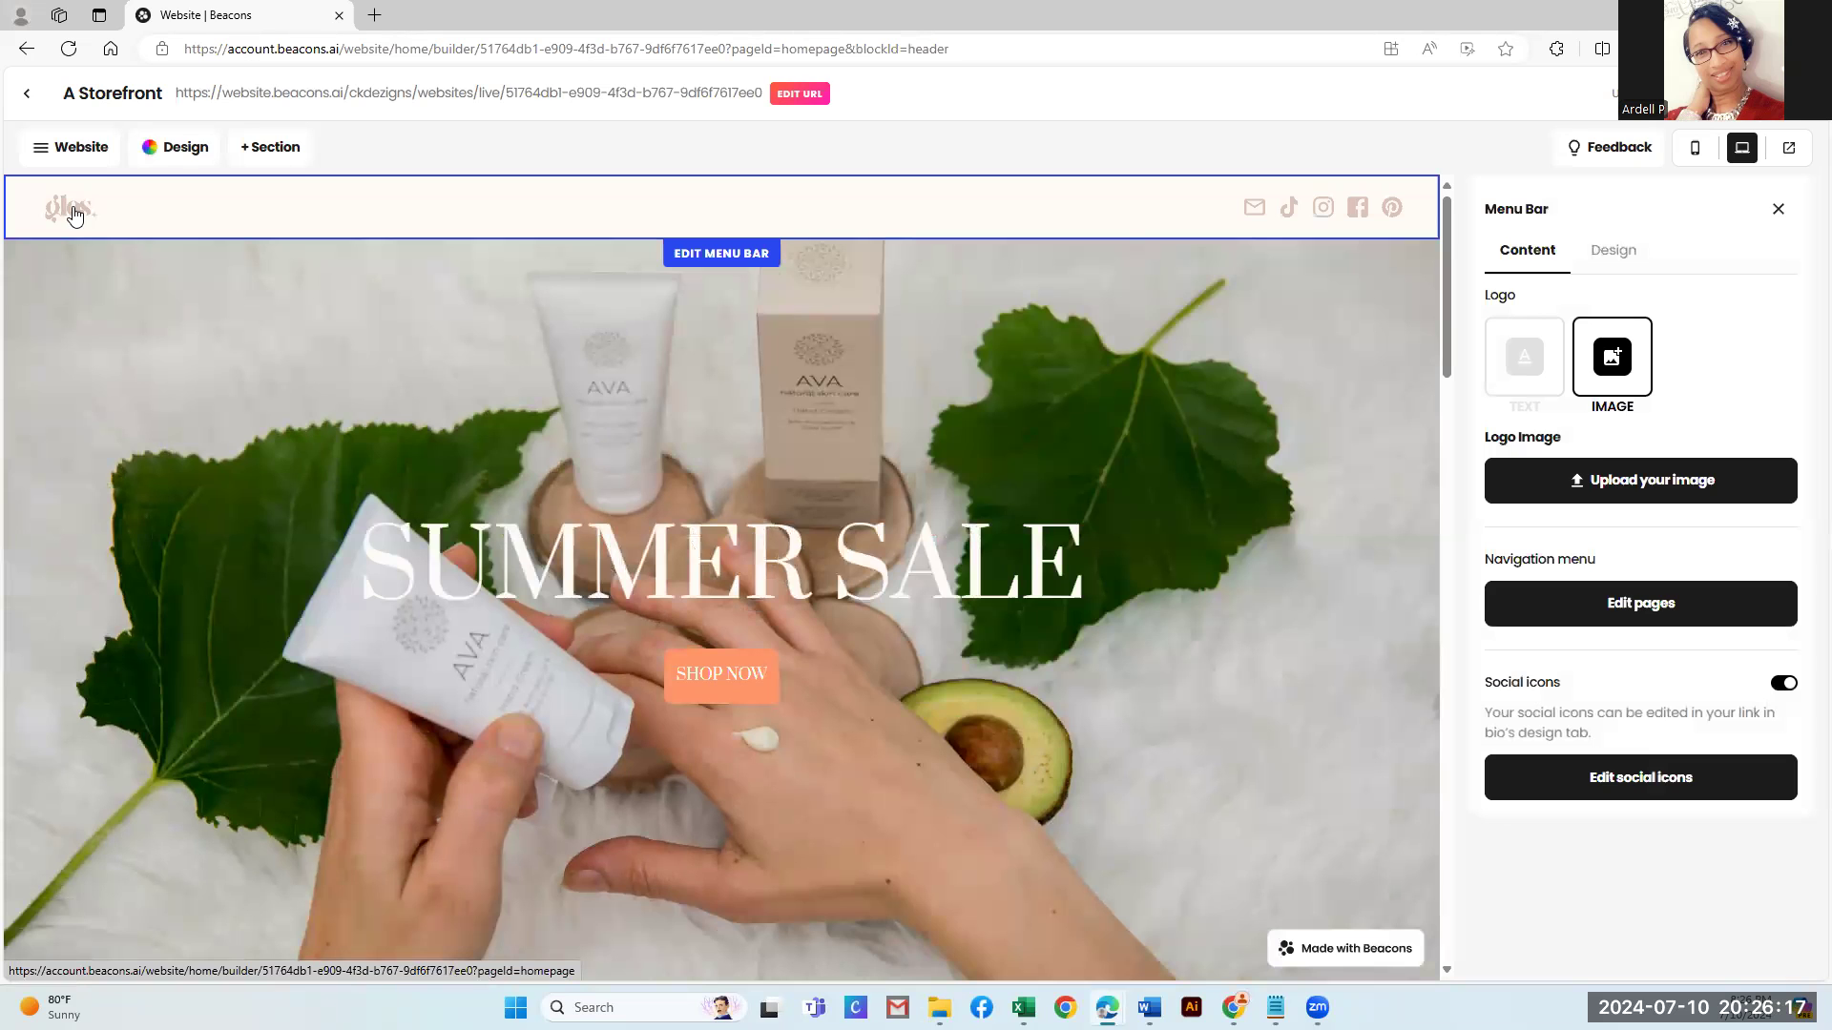
pyautogui.click(1621, 487)
pyautogui.click(927, 425)
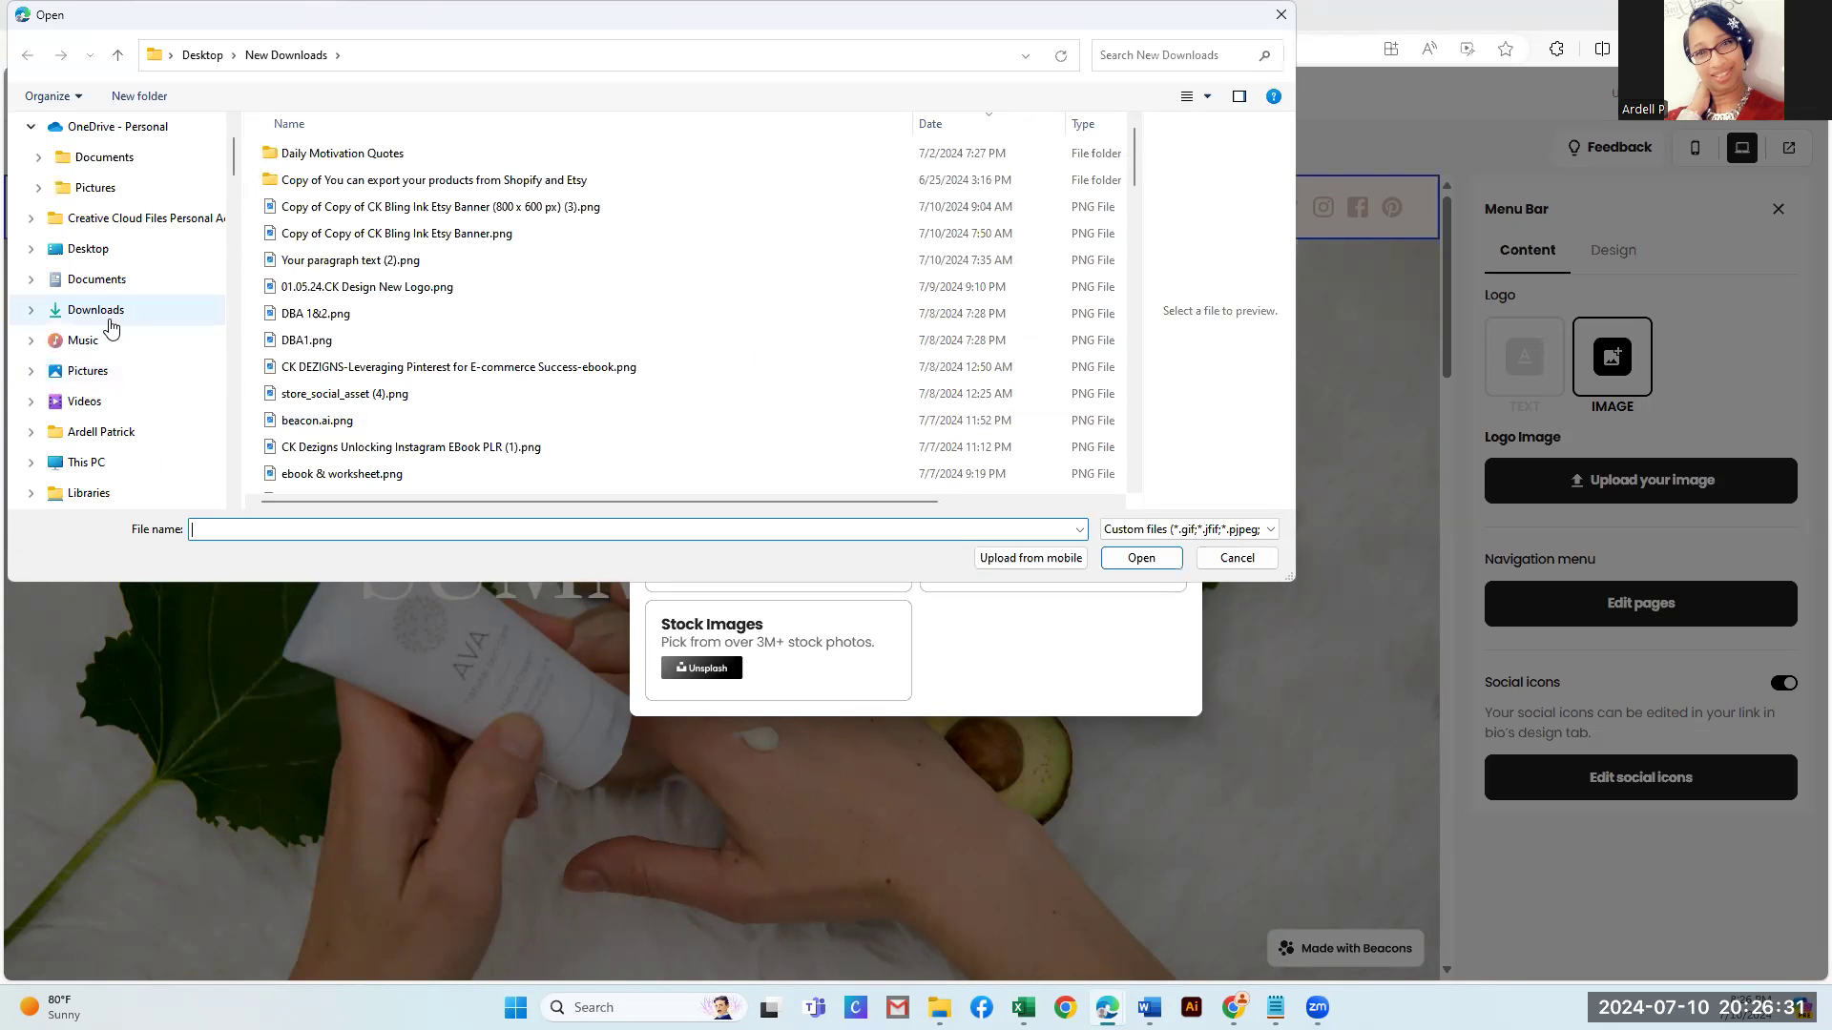
pyautogui.scroll(-3, 96, 324)
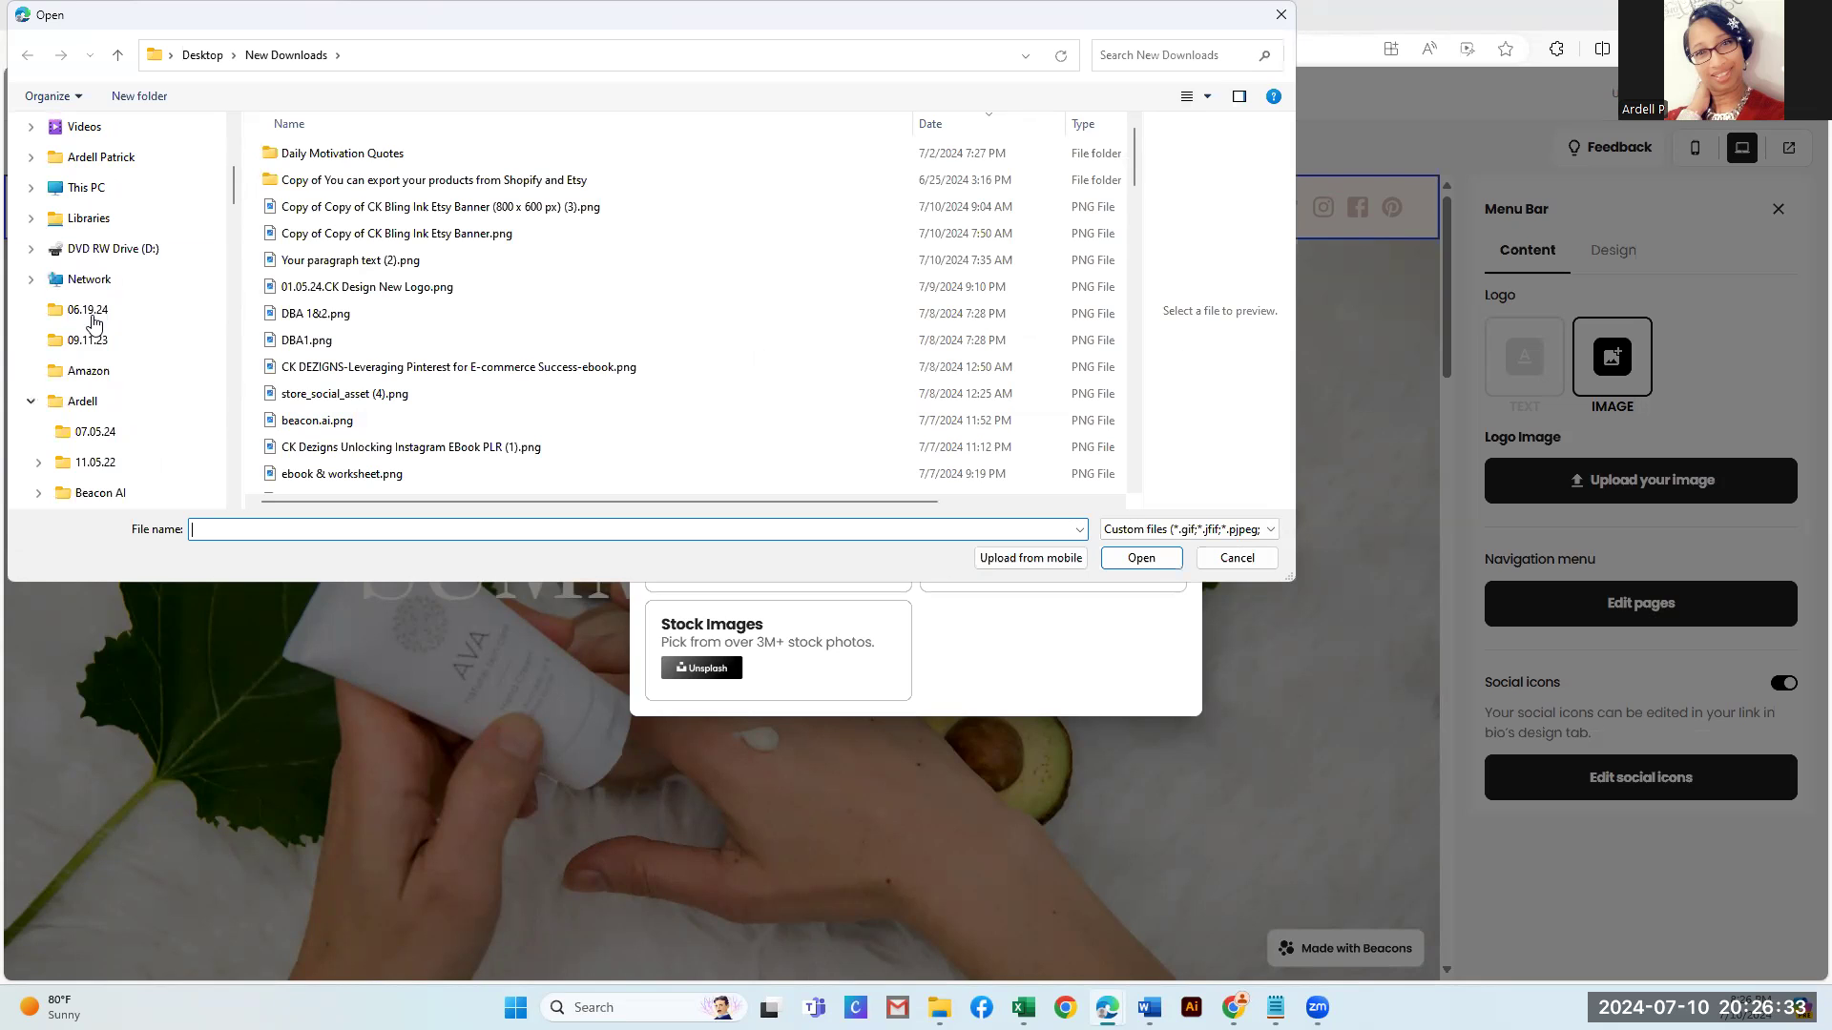
pyautogui.scroll(-4, 95, 315)
pyautogui.click(108, 280)
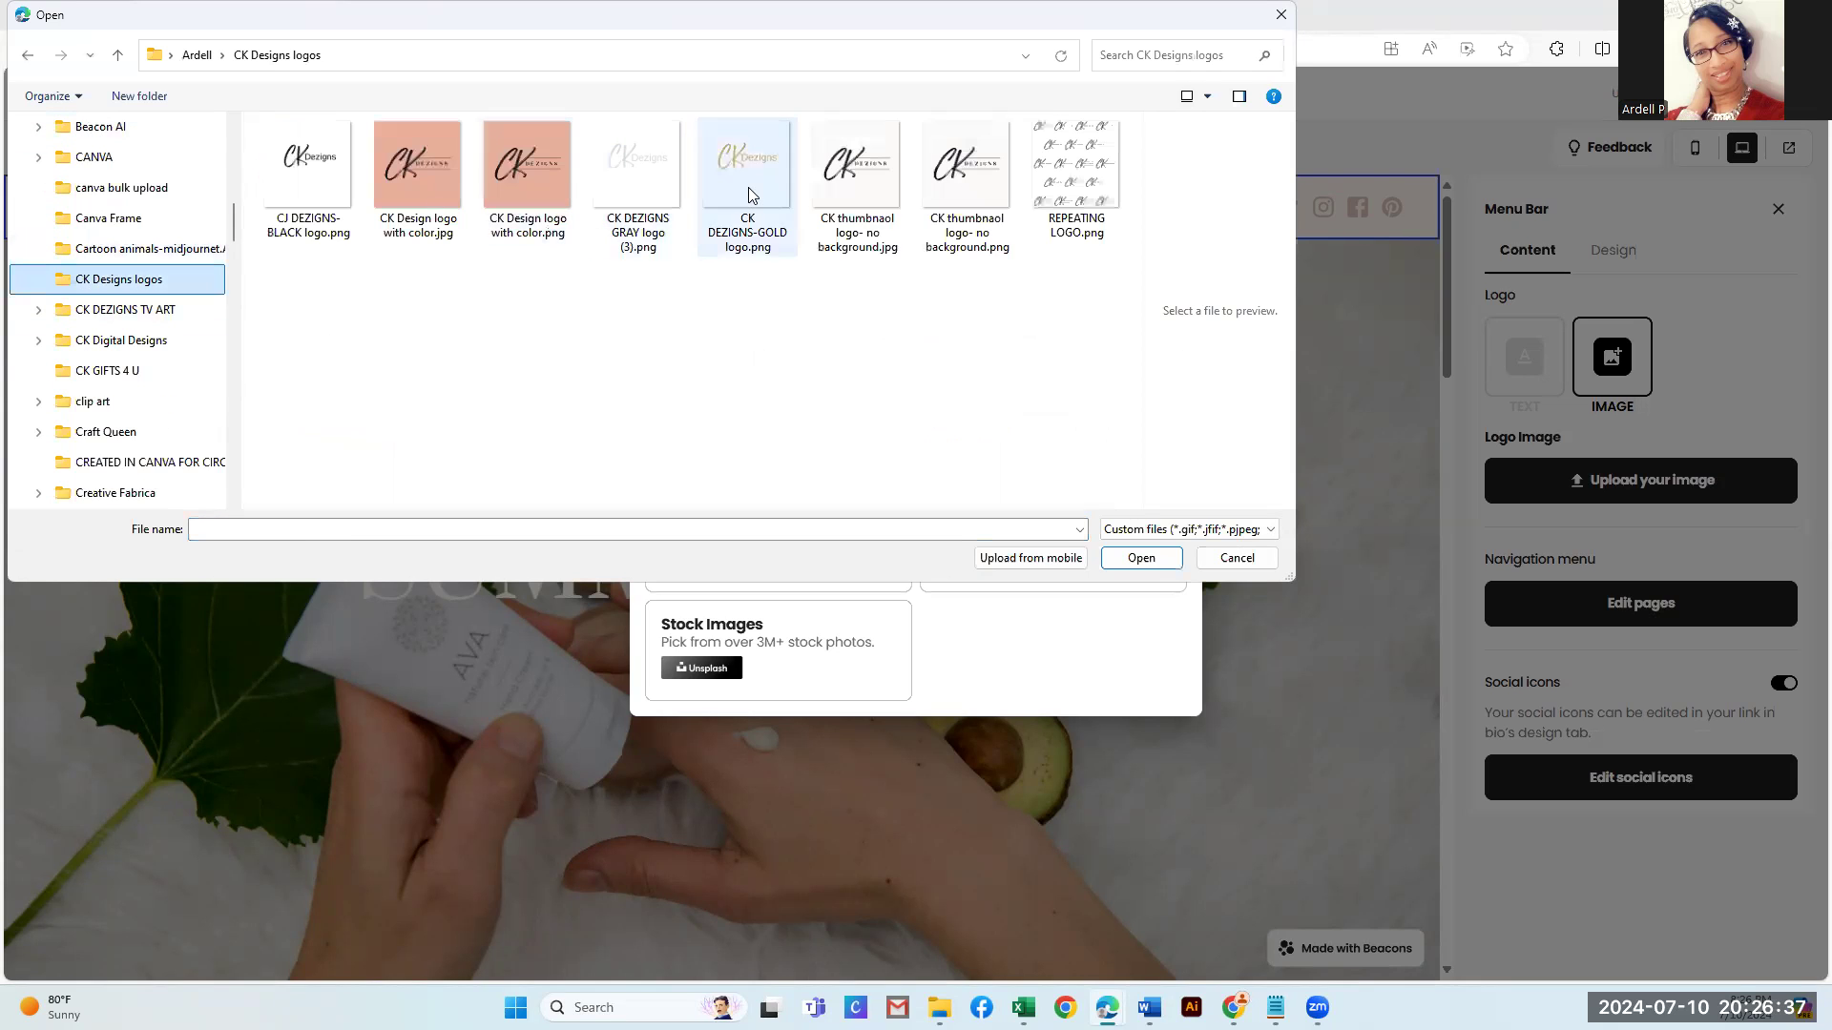
pyautogui.click(748, 195)
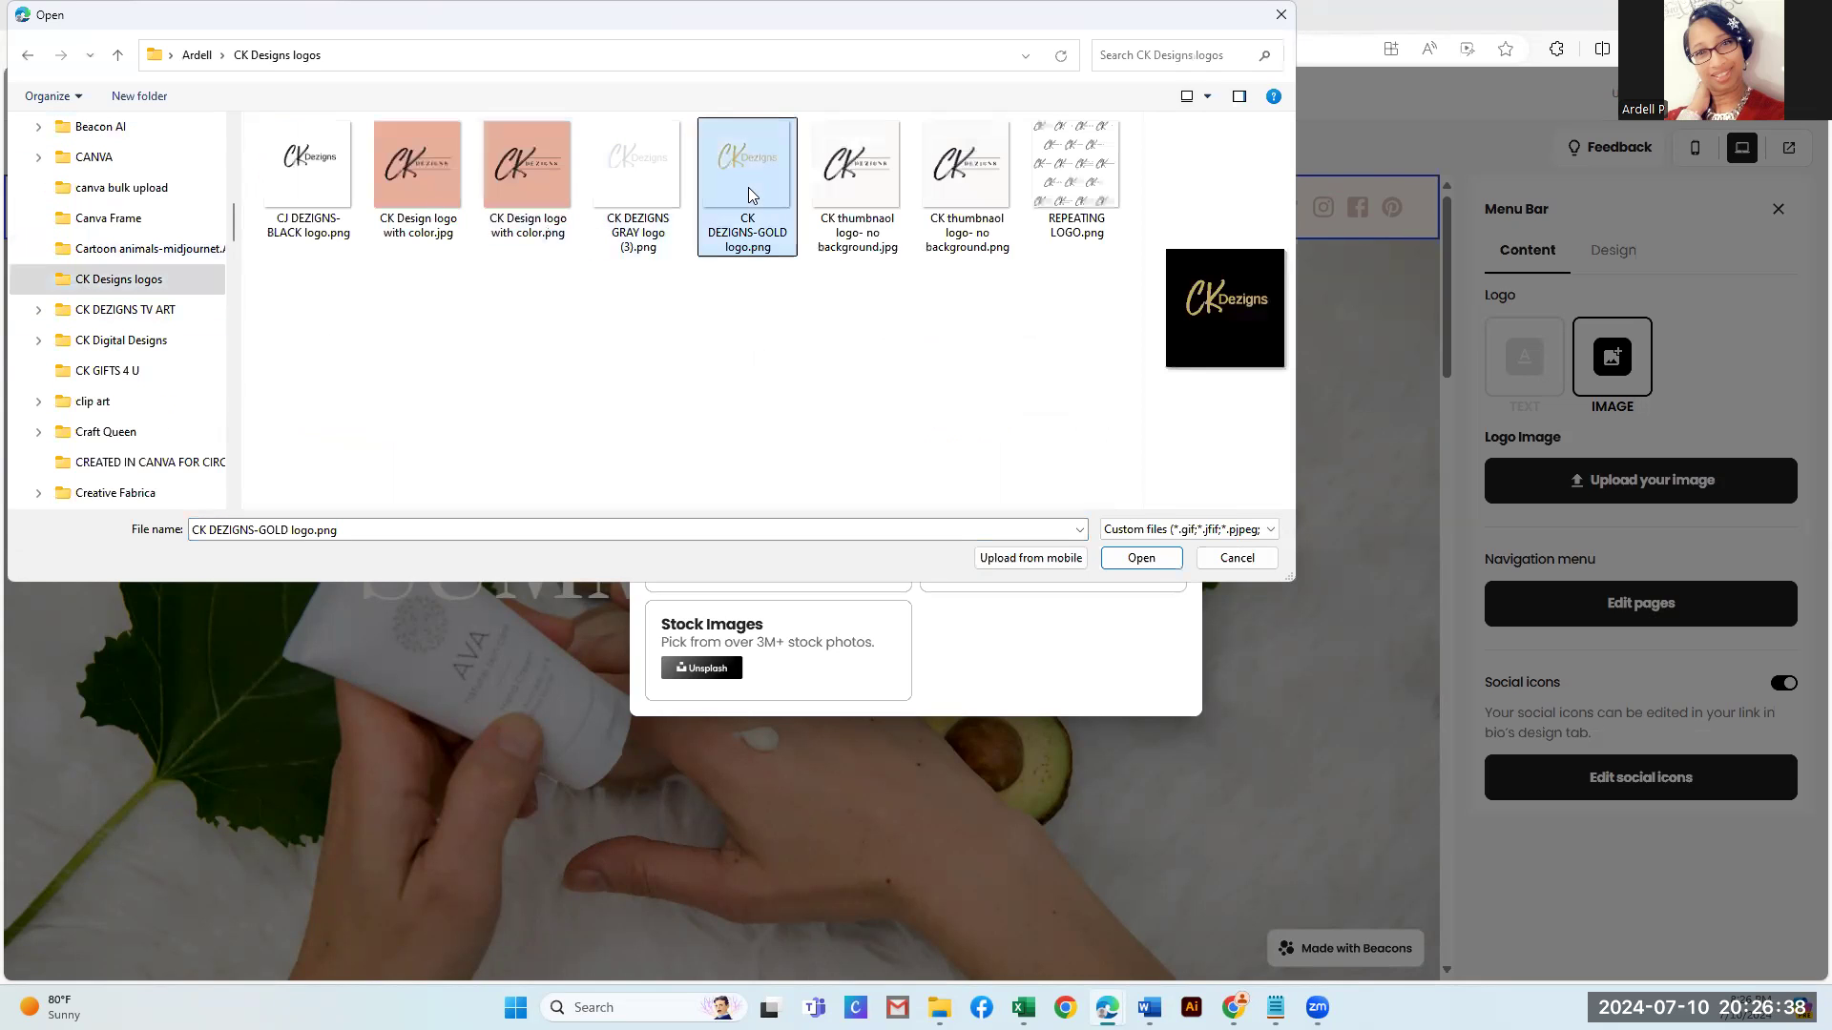
pyautogui.click(1140, 558)
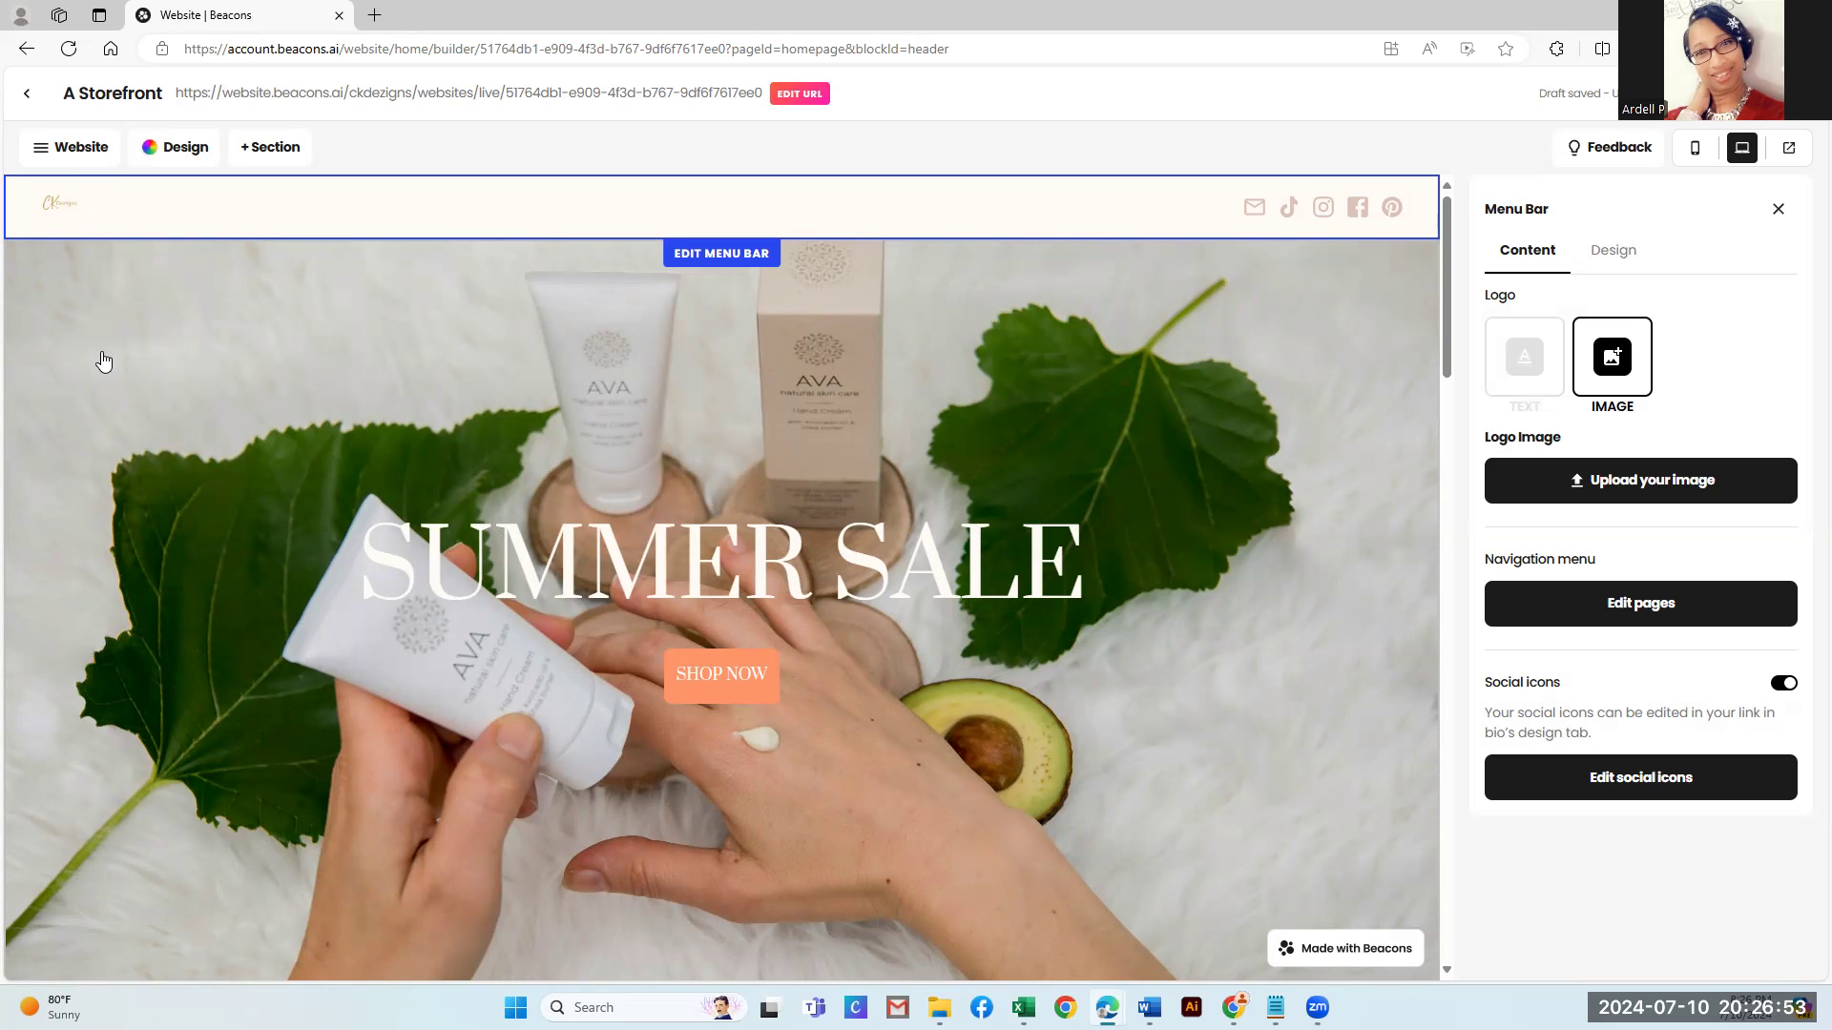
# Delete the background image of the SUMMER SALE hero section
pyautogui.scroll(-1, 103, 361)
pyautogui.click(111, 364)
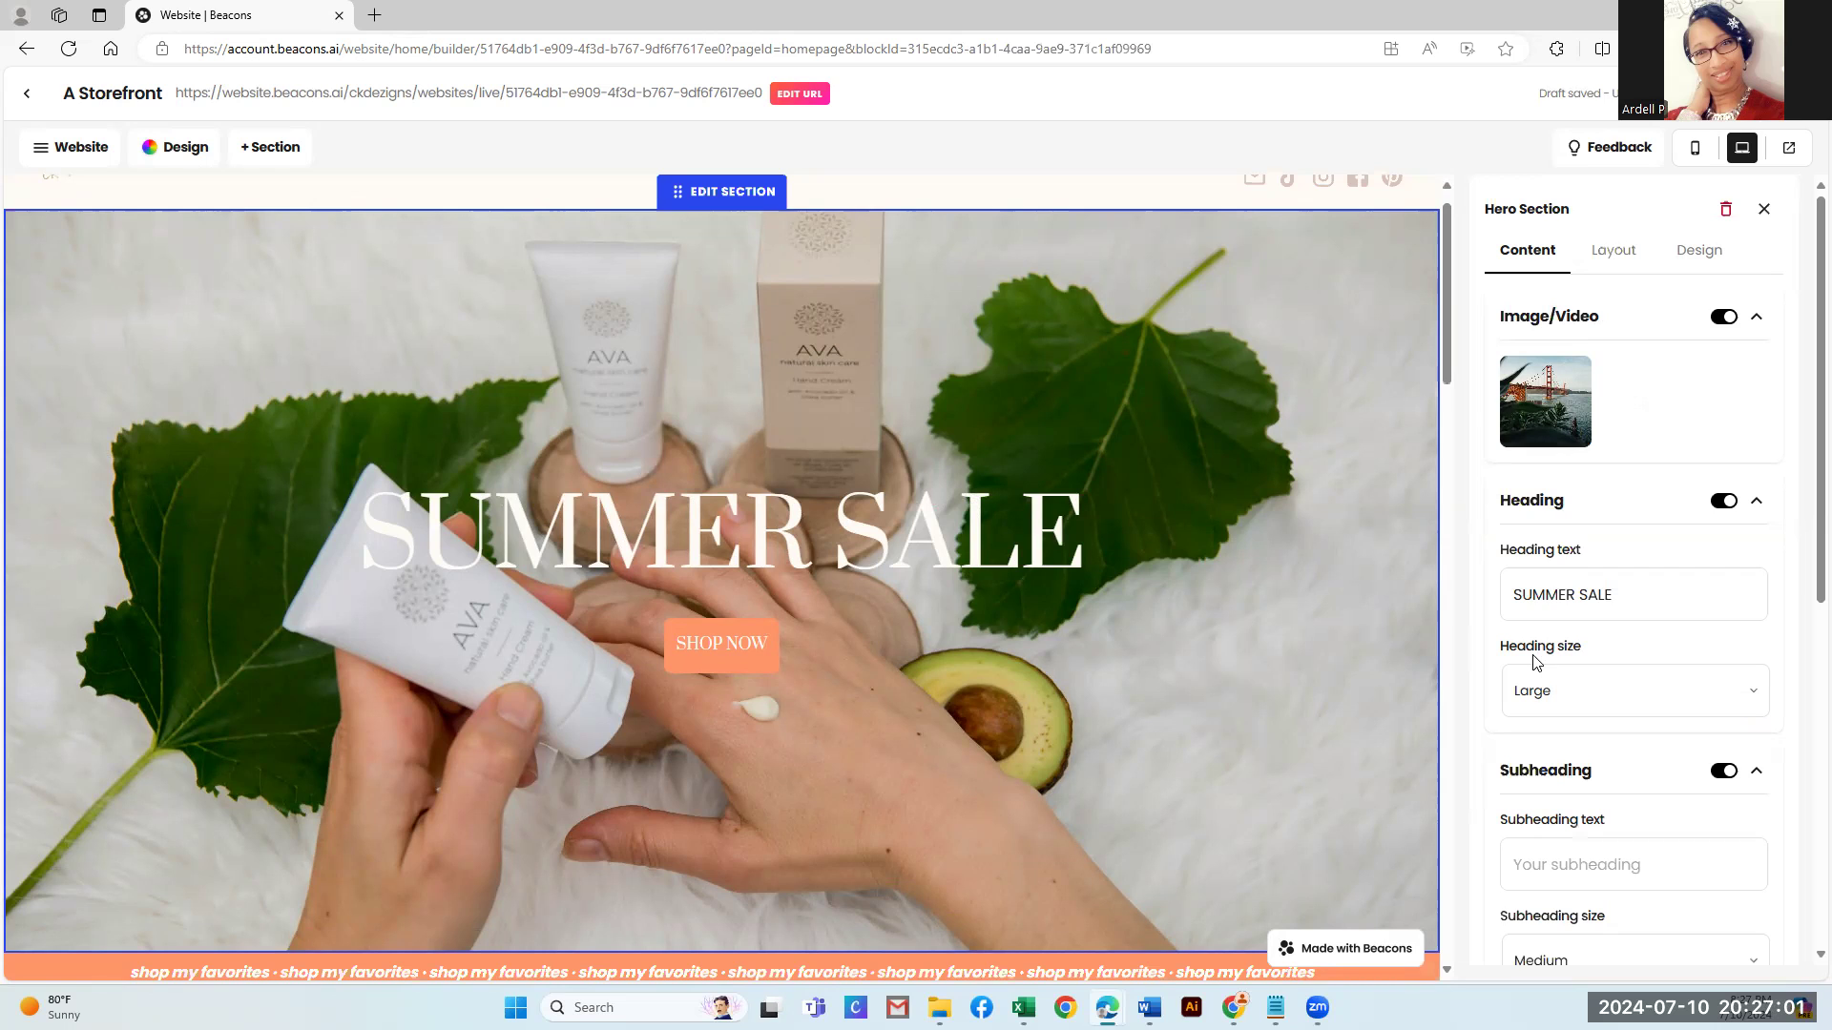
pyautogui.click(1612, 258)
pyautogui.click(1686, 254)
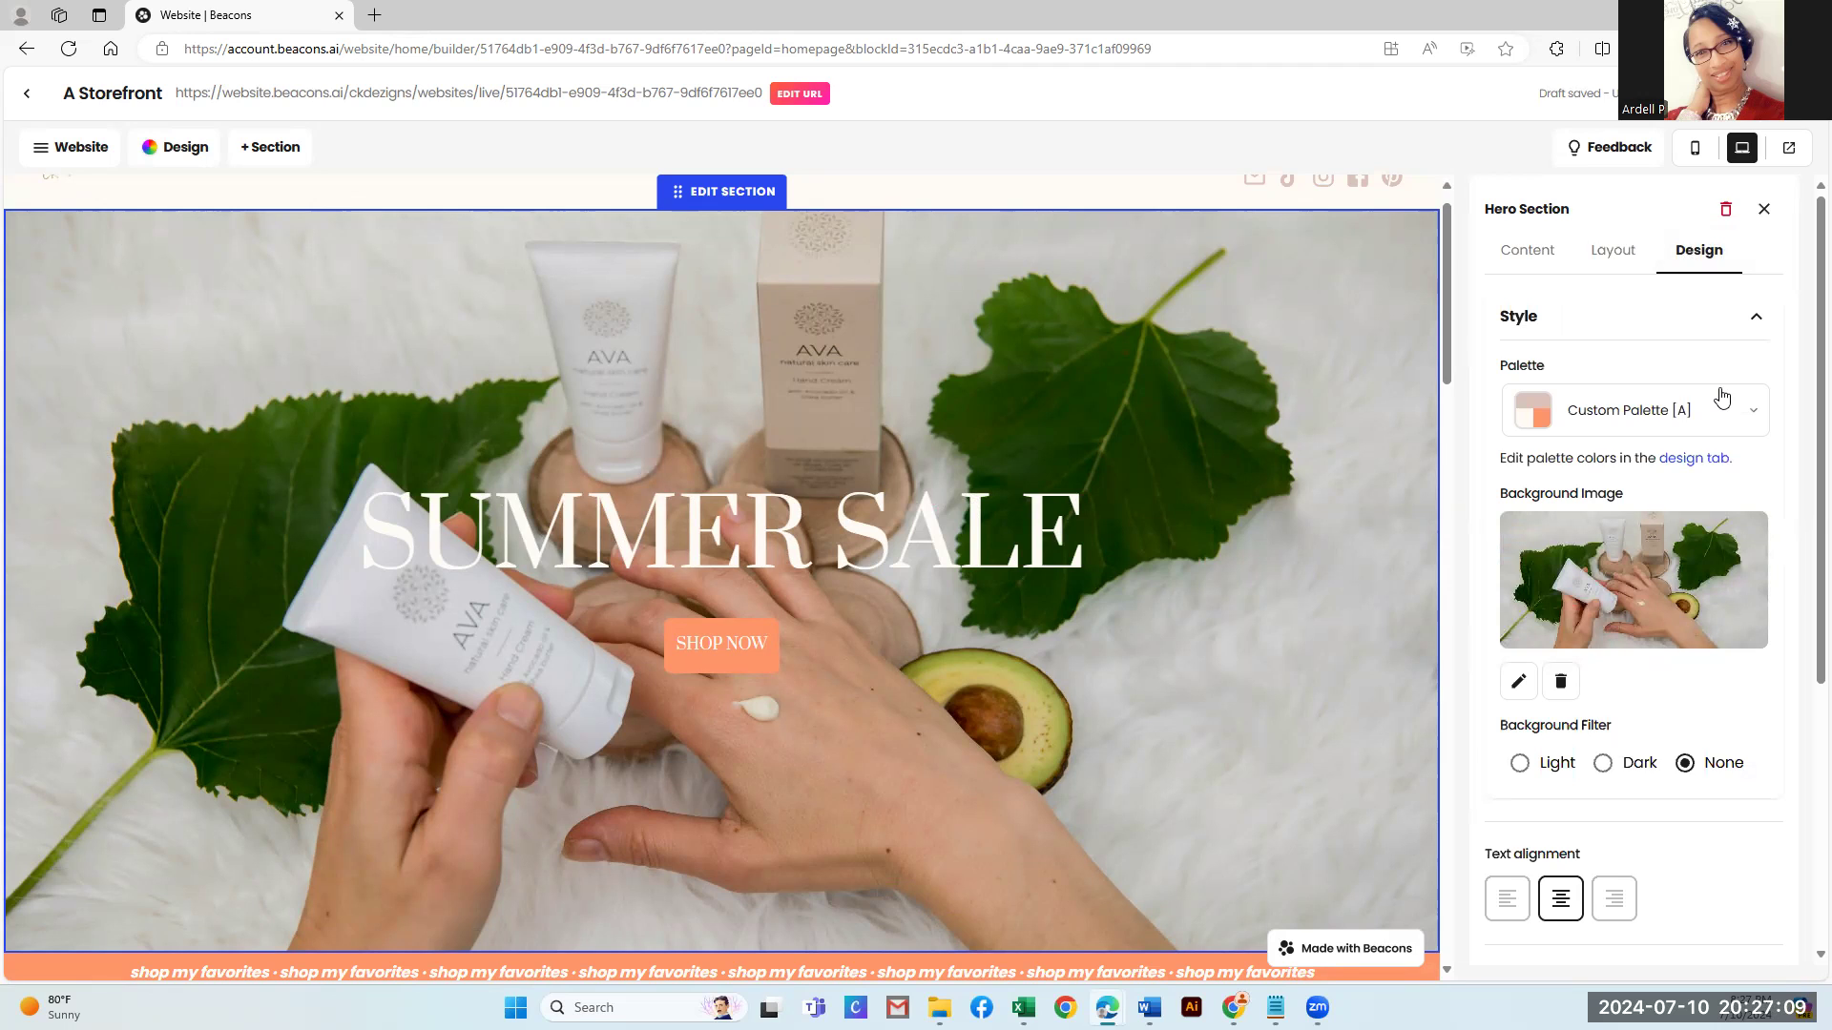
pyautogui.moveTo(1643, 613)
pyautogui.click(1561, 681)
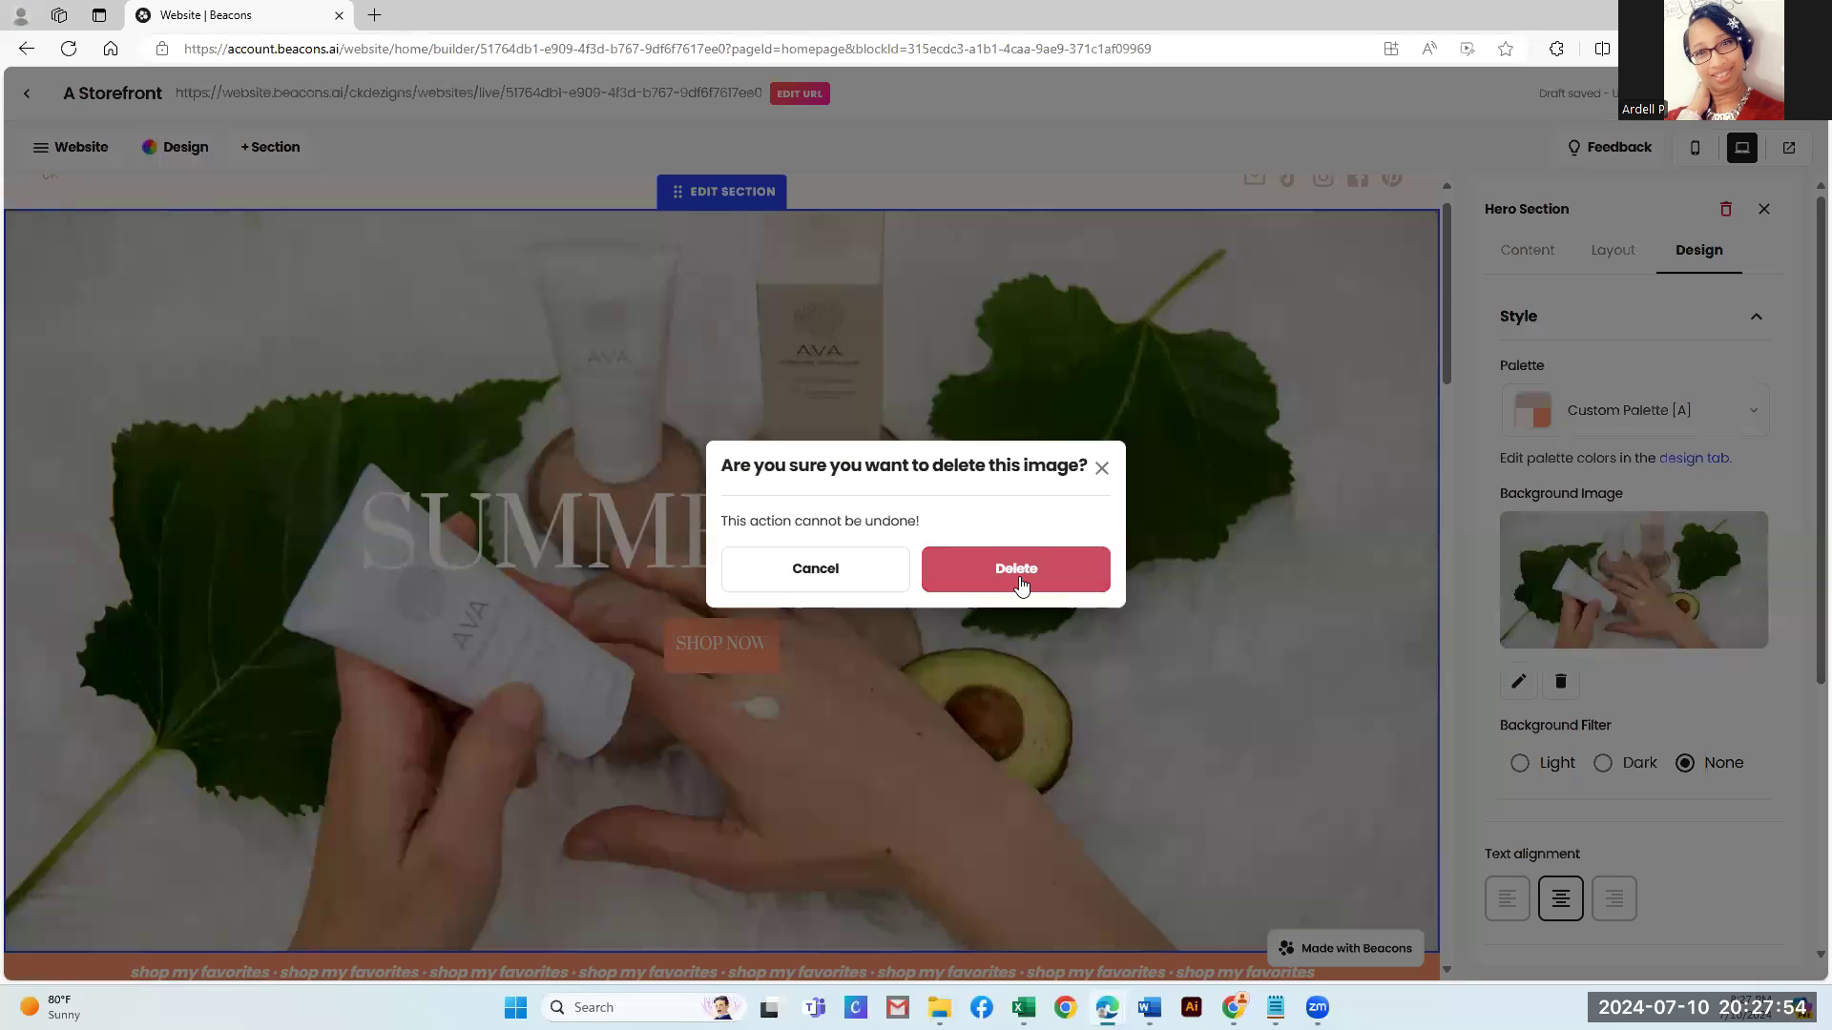
pyautogui.click(1019, 576)
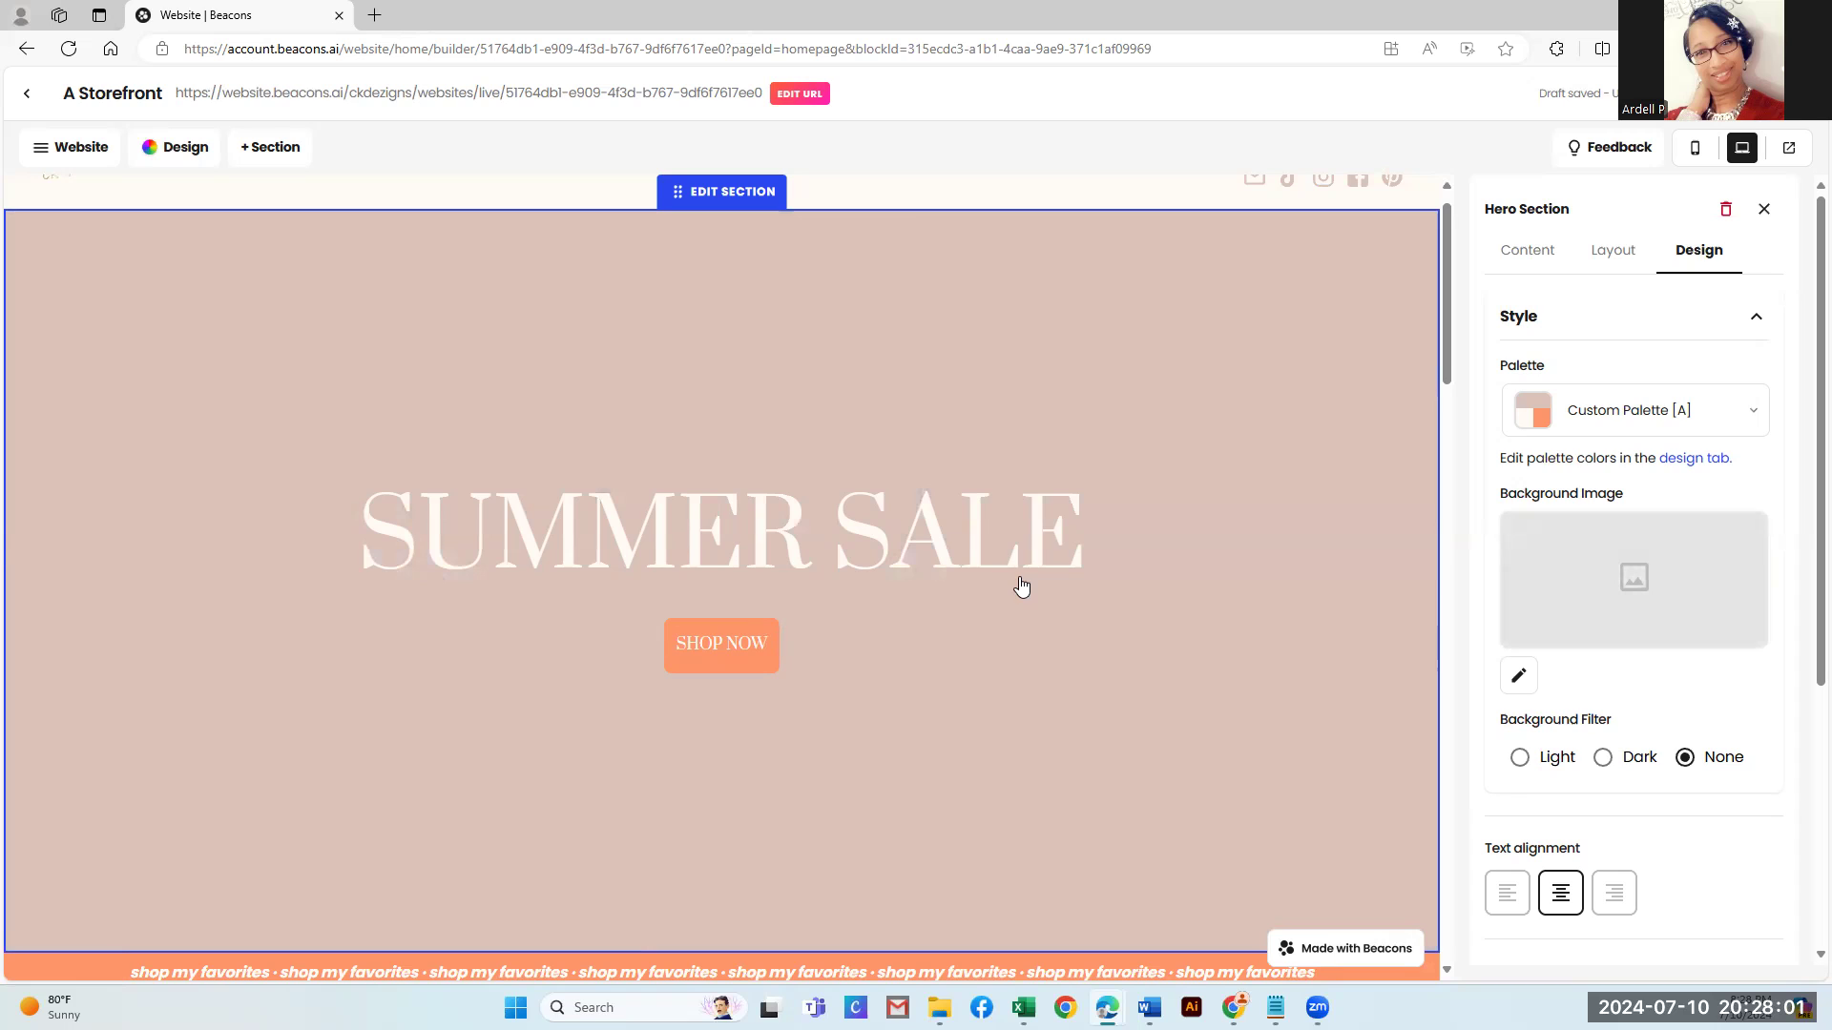
# Apply the saved CK DEZIGNS color palette to the website
pyautogui.click(172, 150)
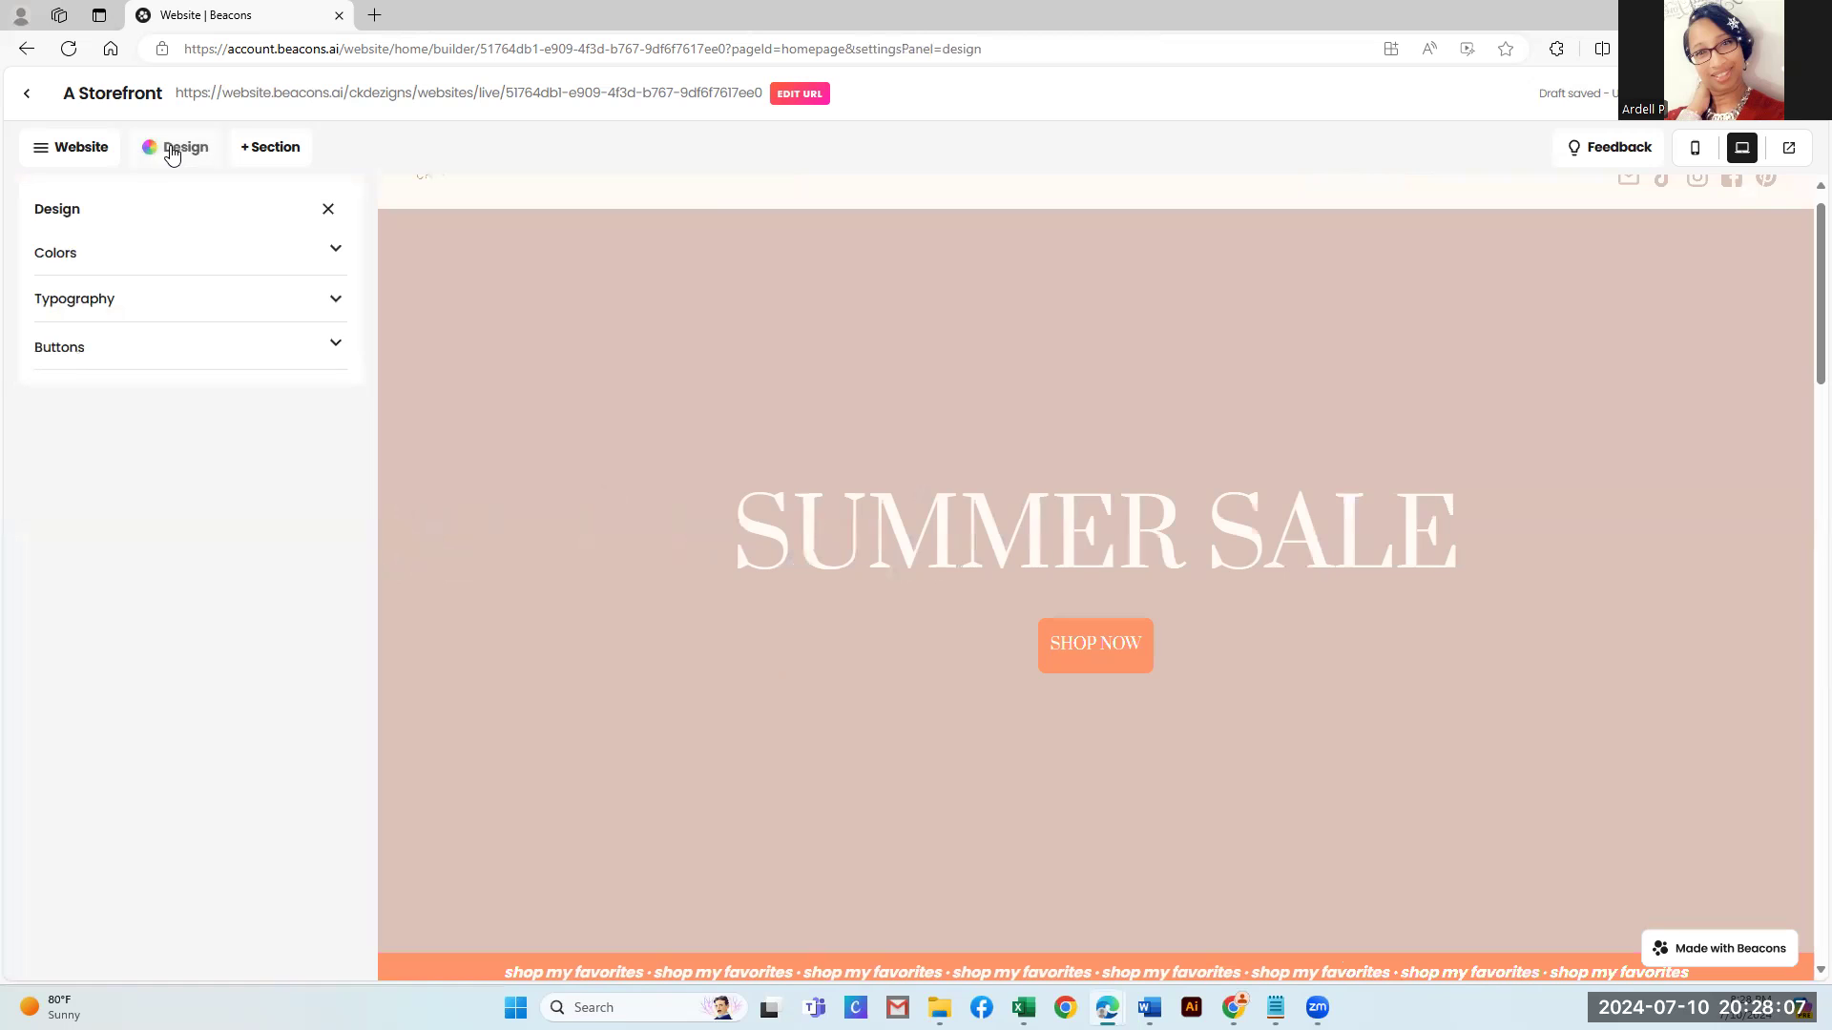
pyautogui.click(266, 265)
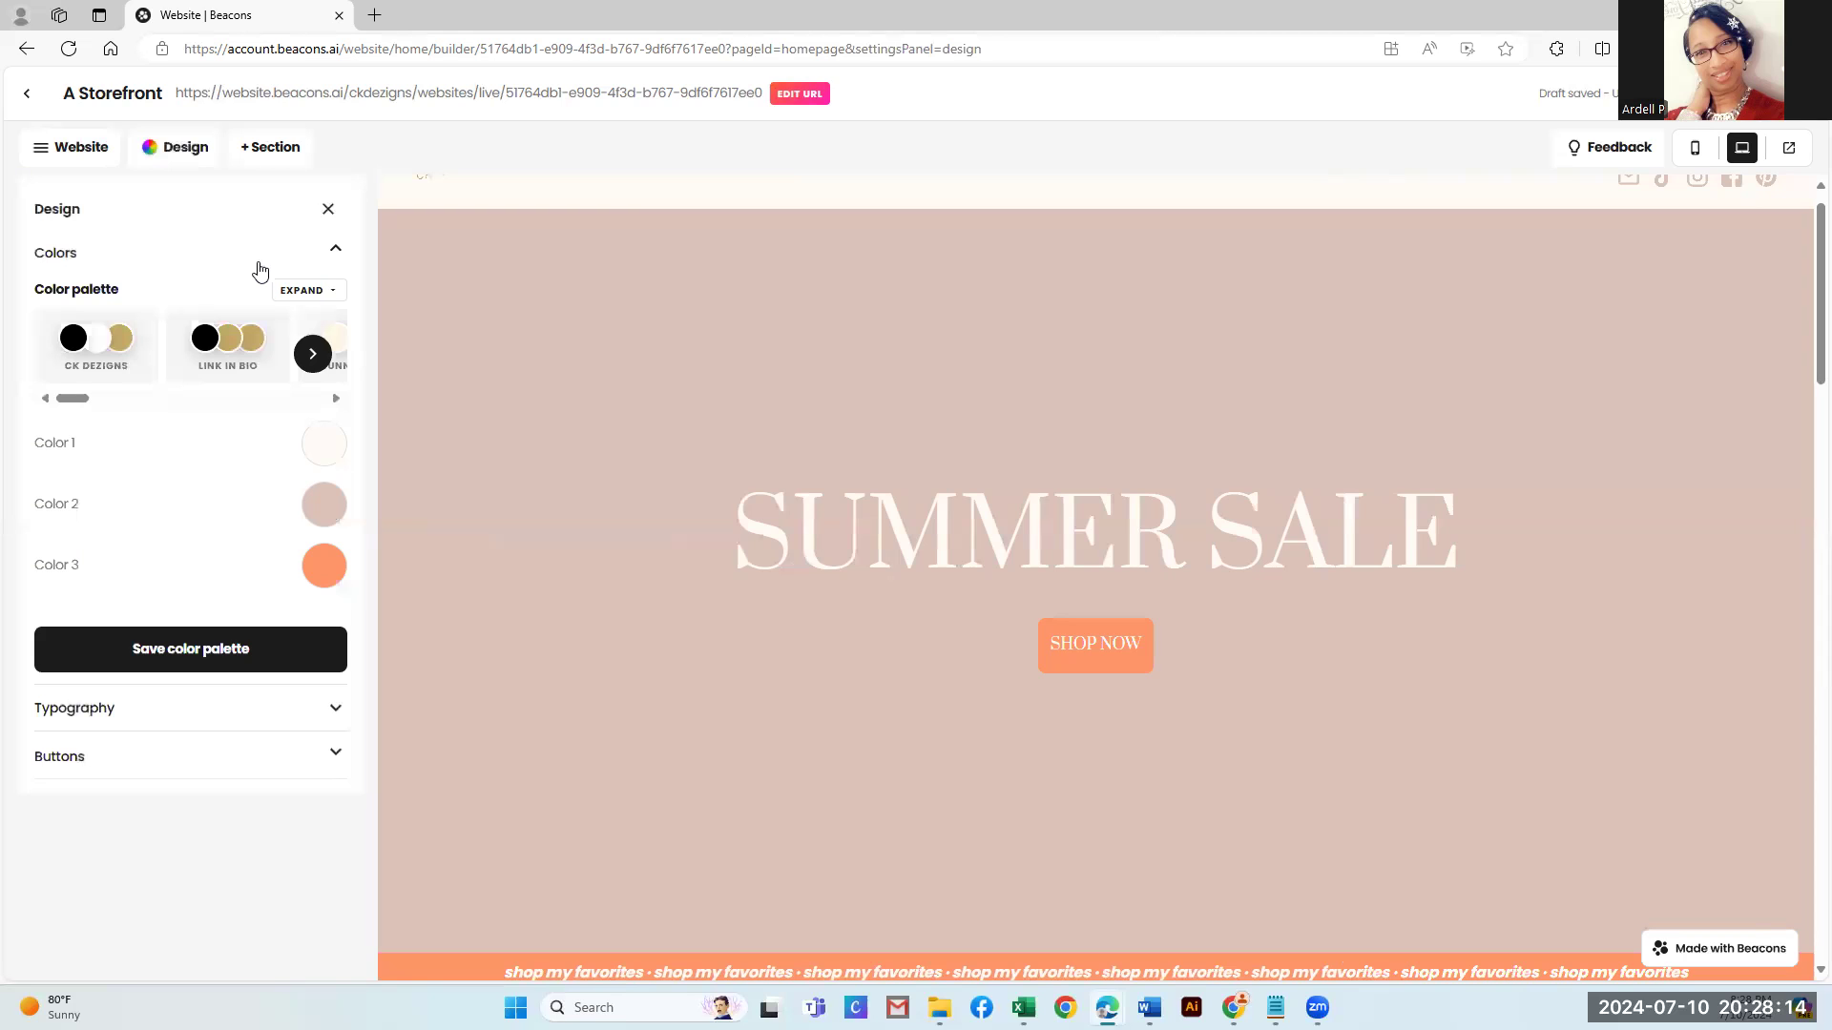
pyautogui.click(325, 454)
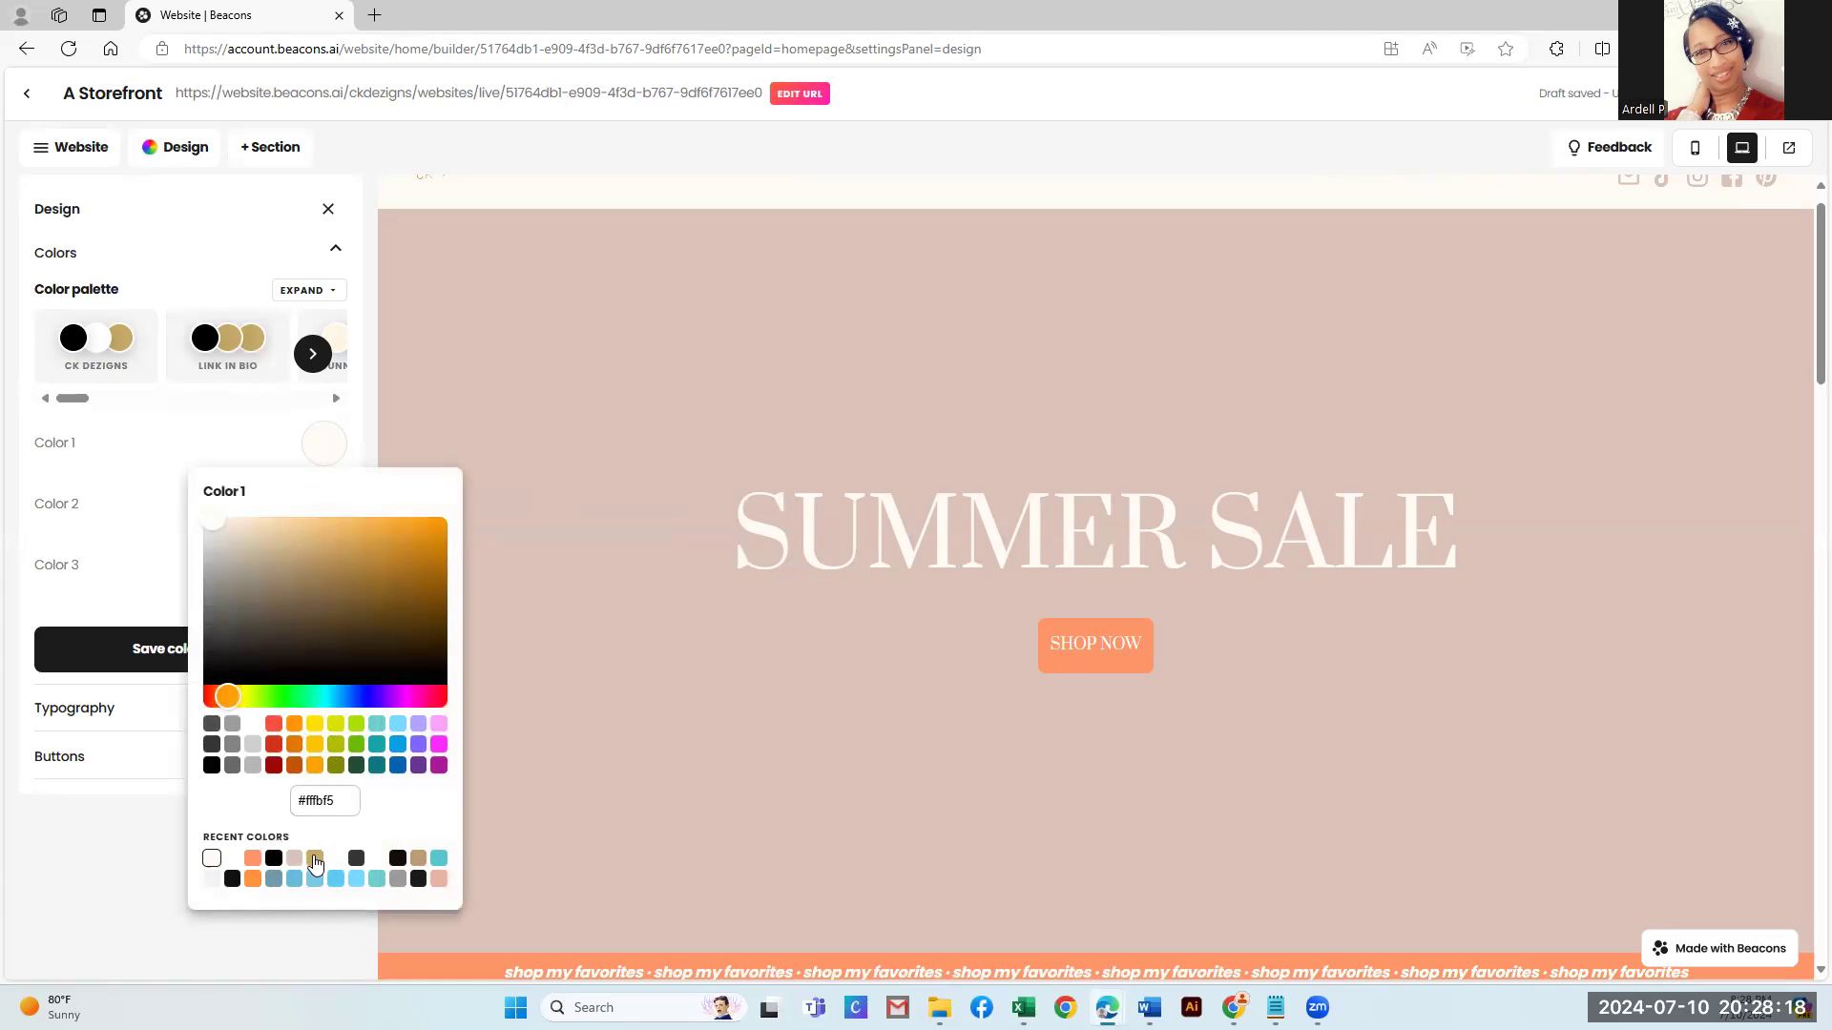
pyautogui.click(77, 353)
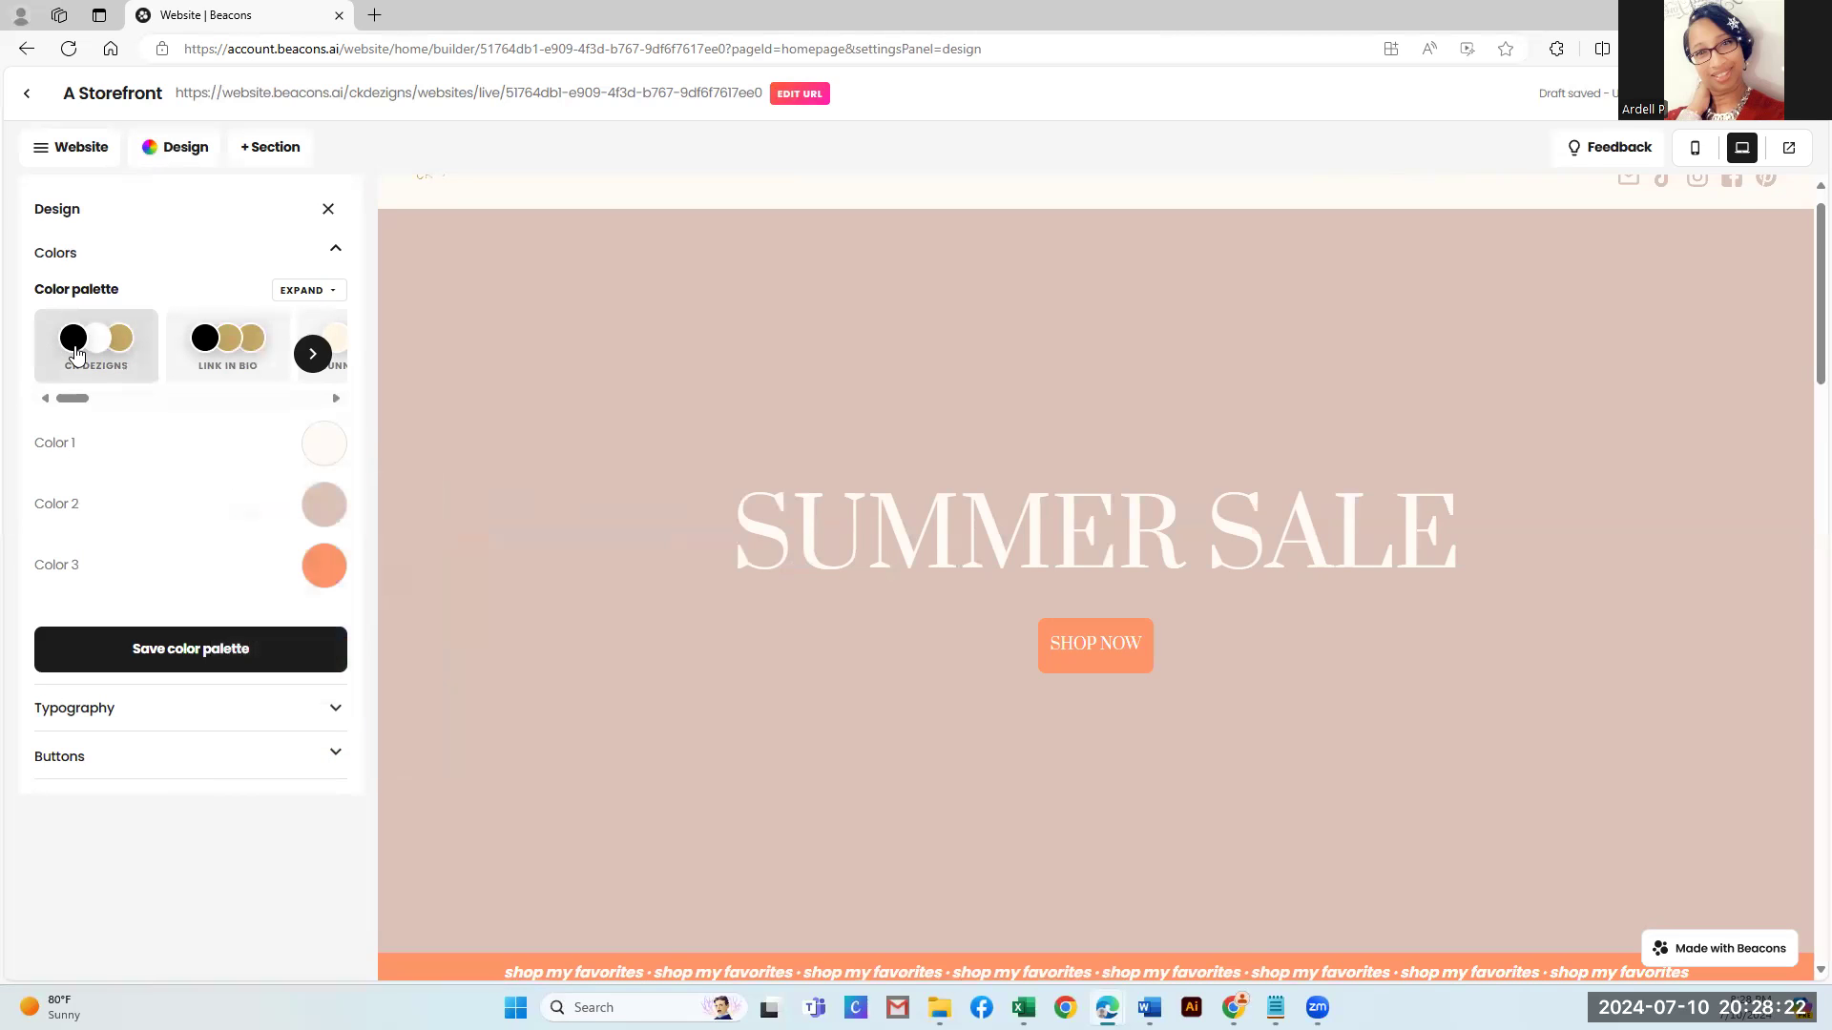
pyautogui.click(76, 353)
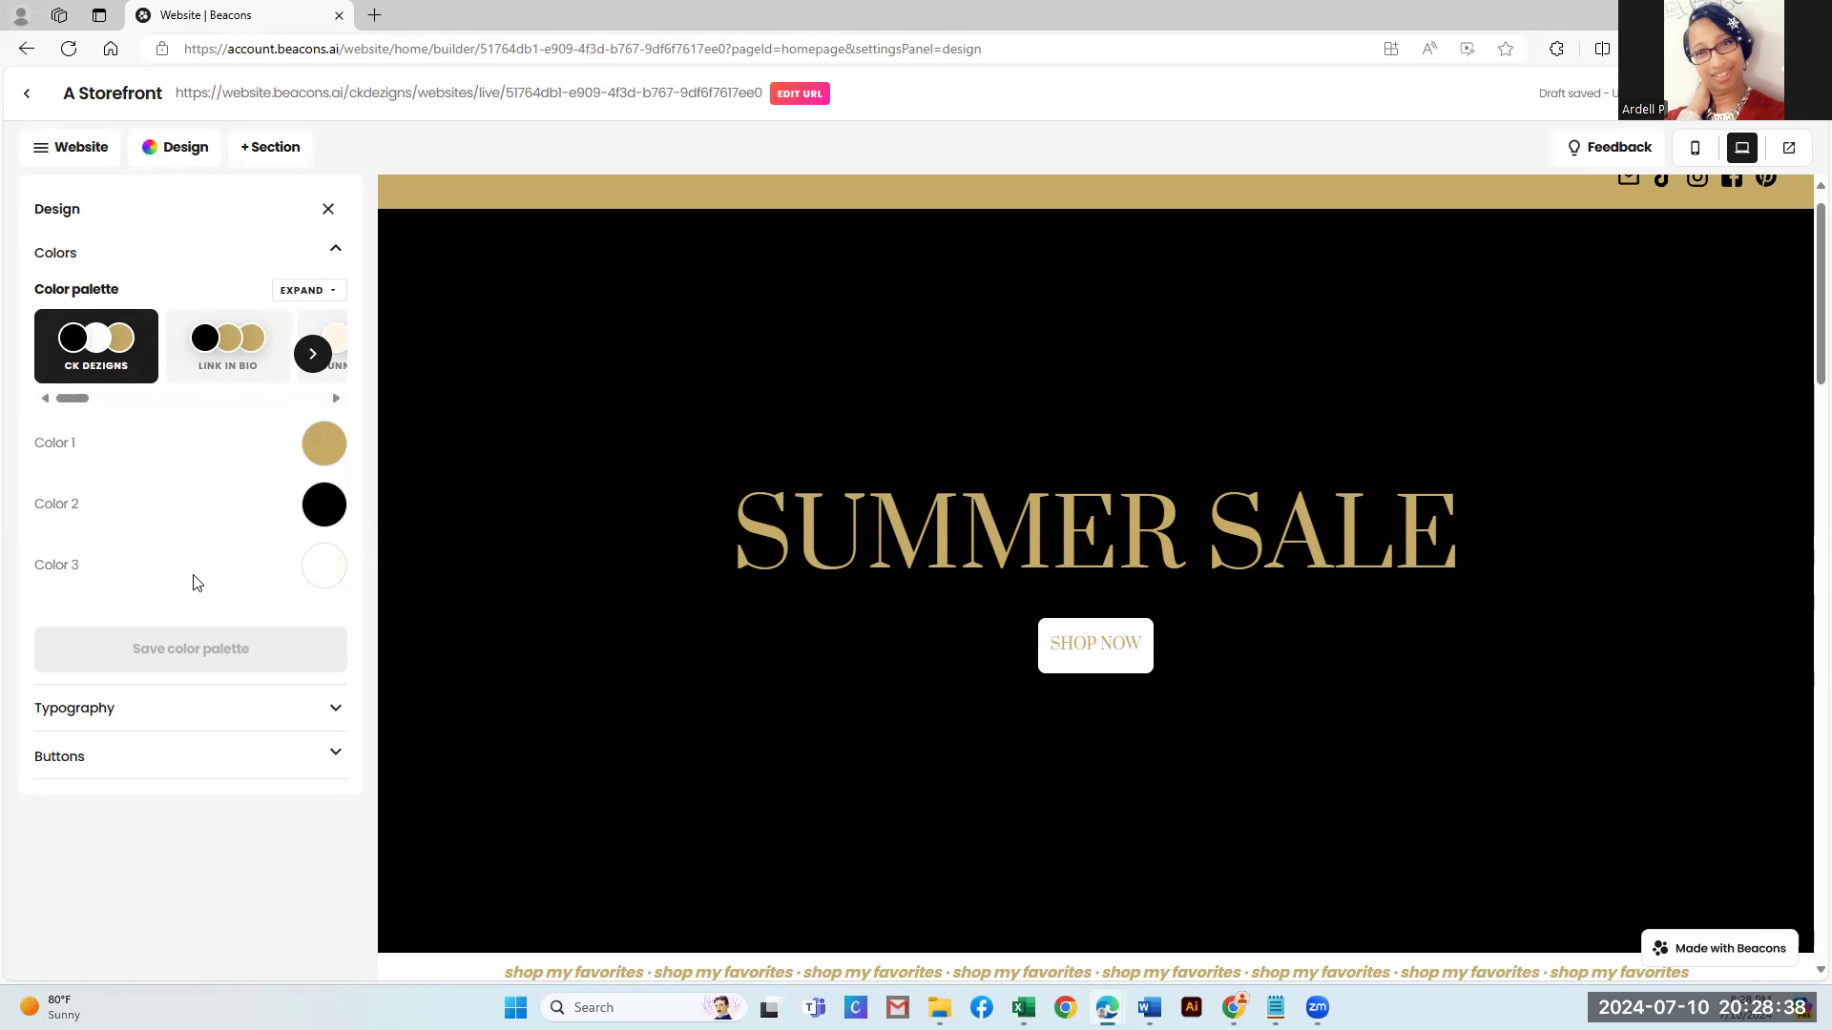
# Review the full list of available color palettes
pyautogui.click(323, 291)
pyautogui.scroll(-8, 334, 586)
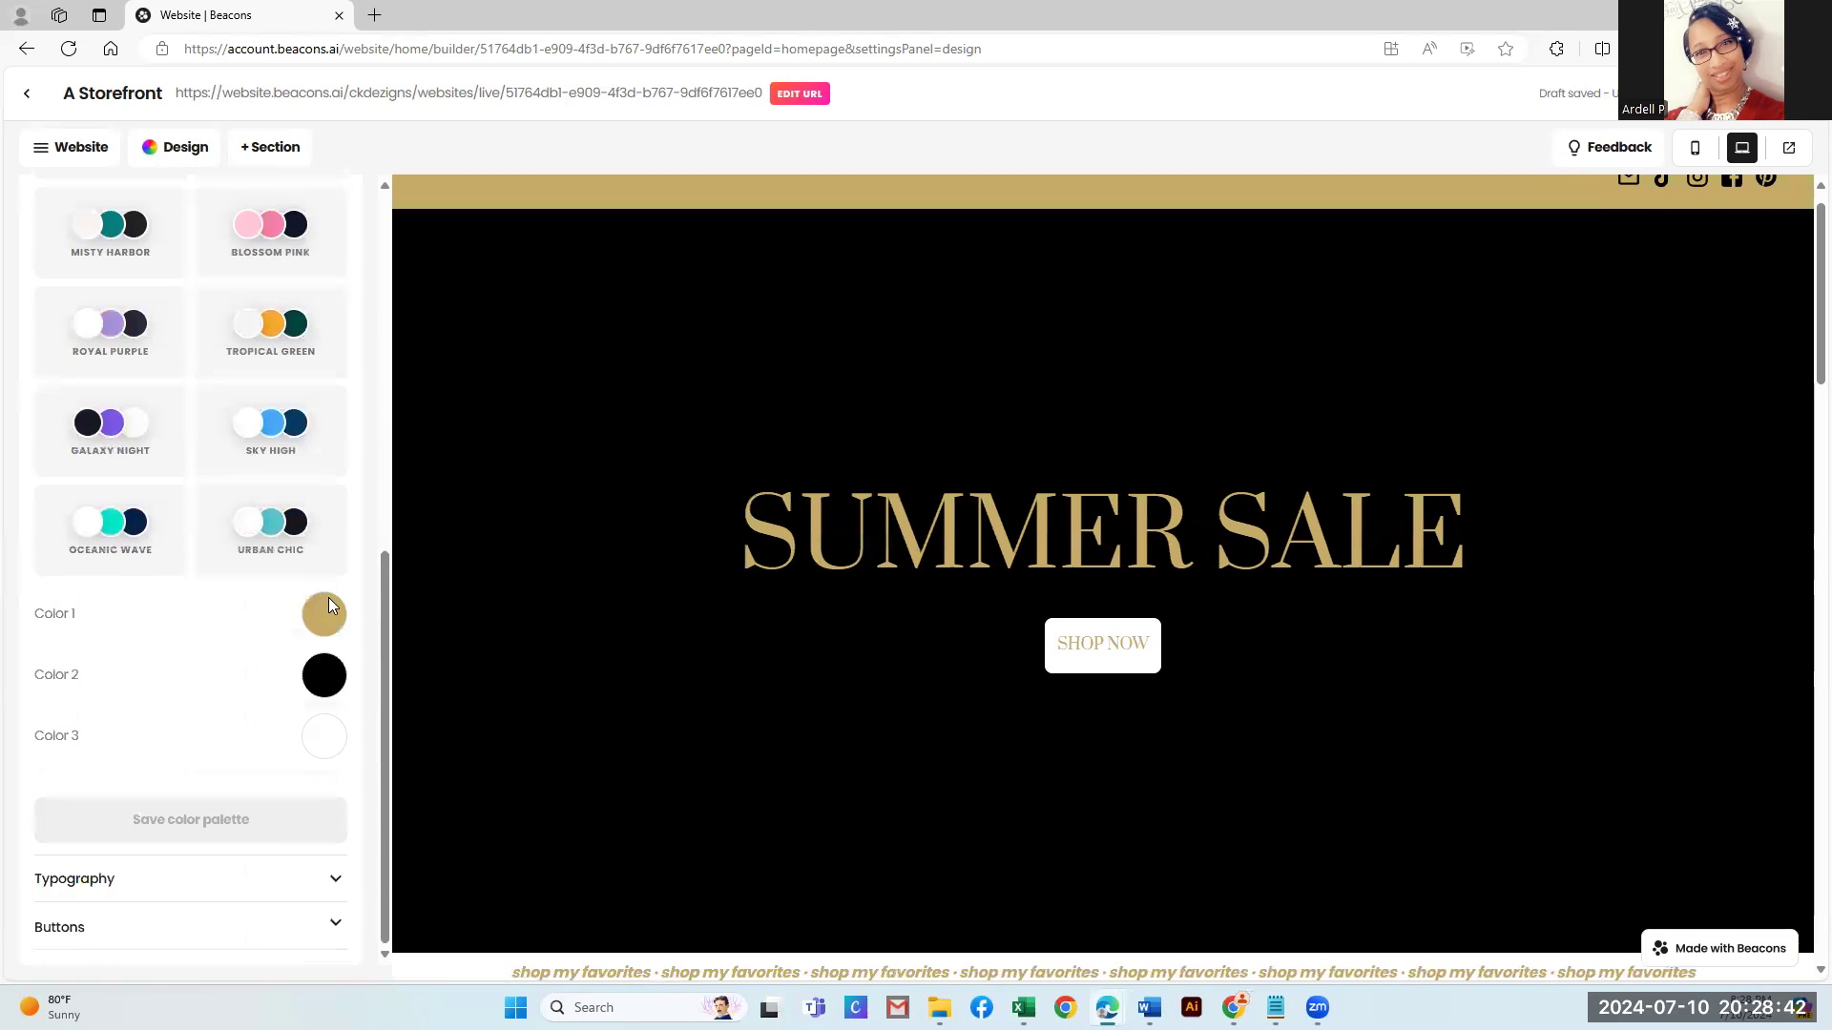
pyautogui.scroll(8, 328, 601)
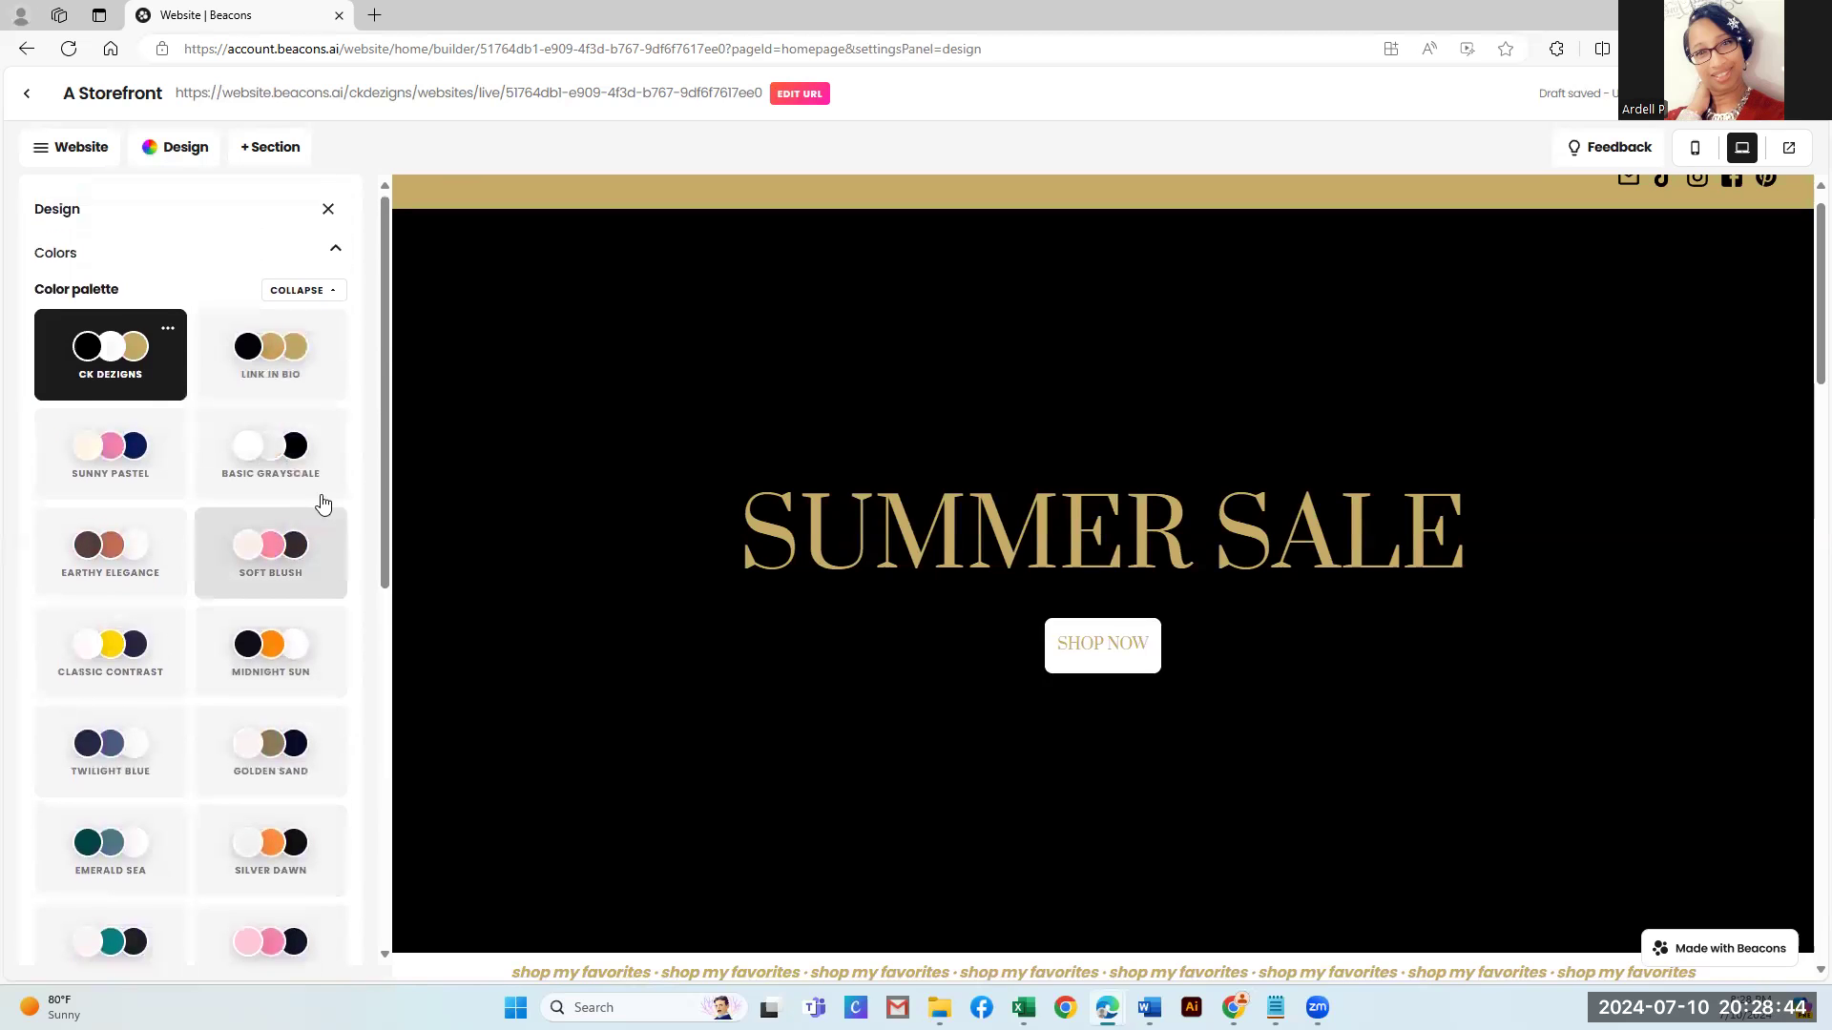
pyautogui.click(292, 291)
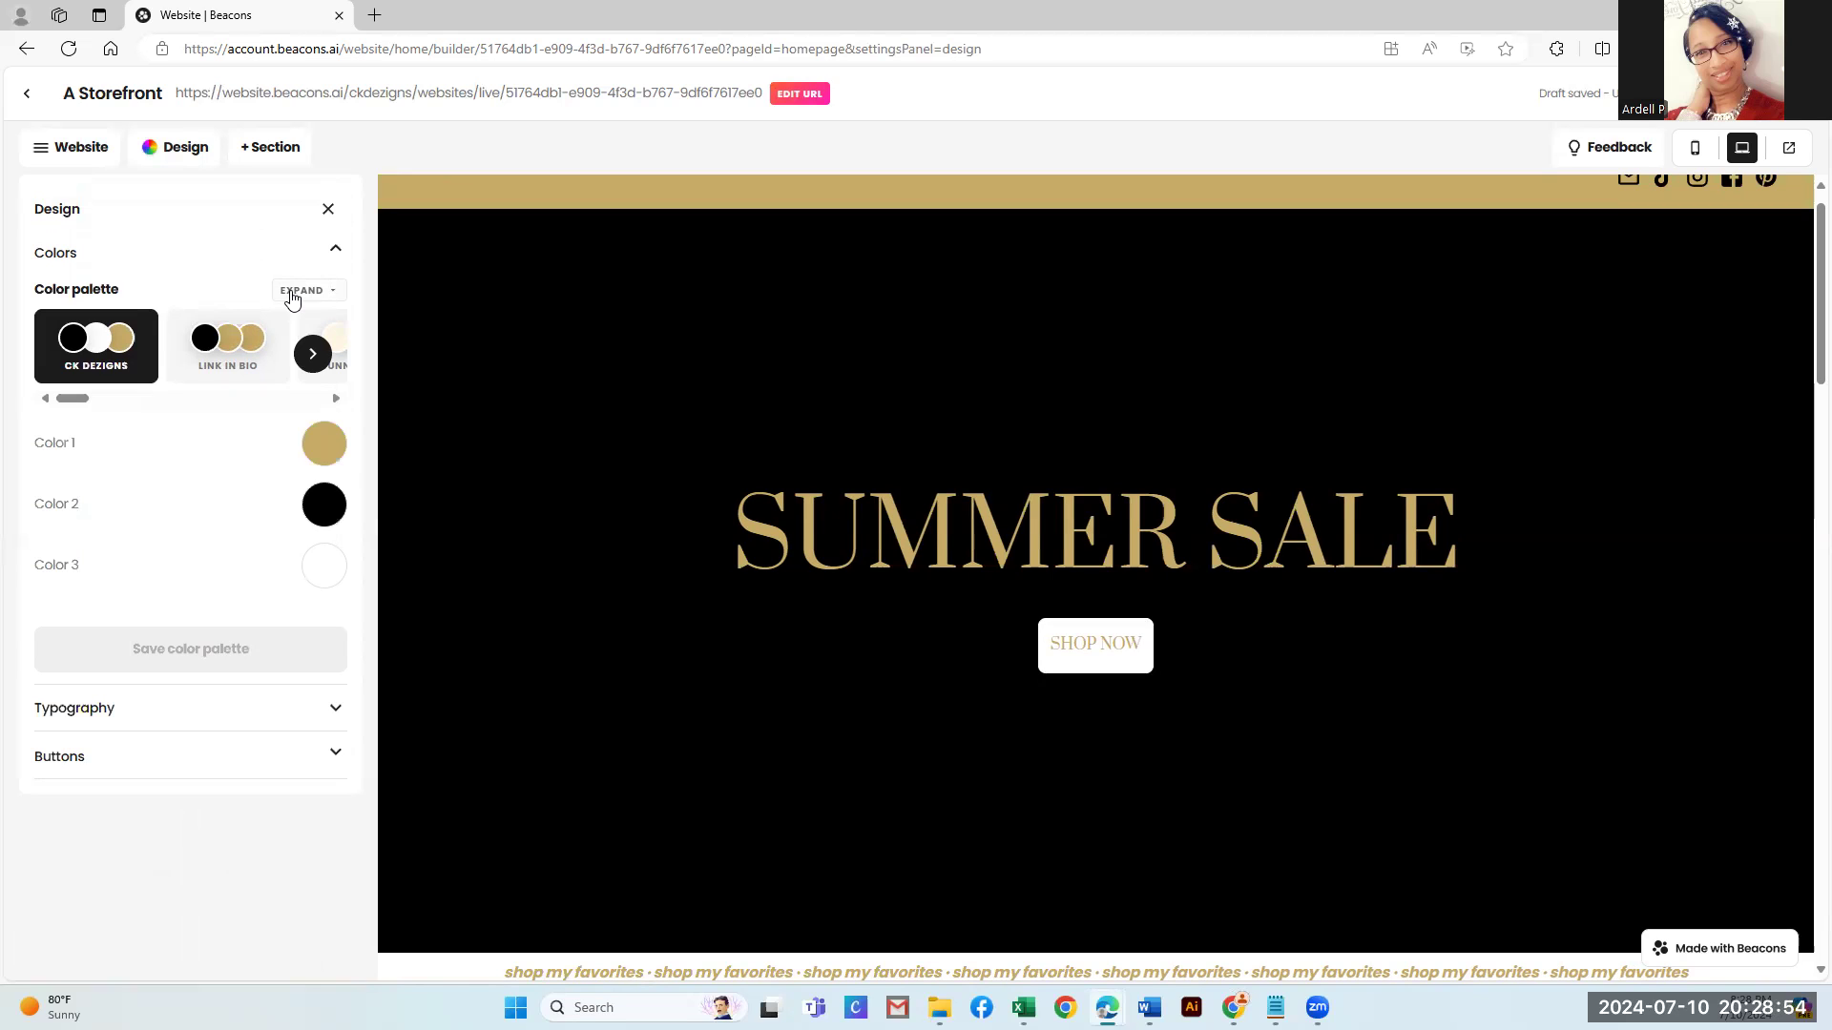
# Change the SUMMER SALE hero section's heading to "Welcome to CK Dezigns" and switch to the Notepad window
pyautogui.click(935, 553)
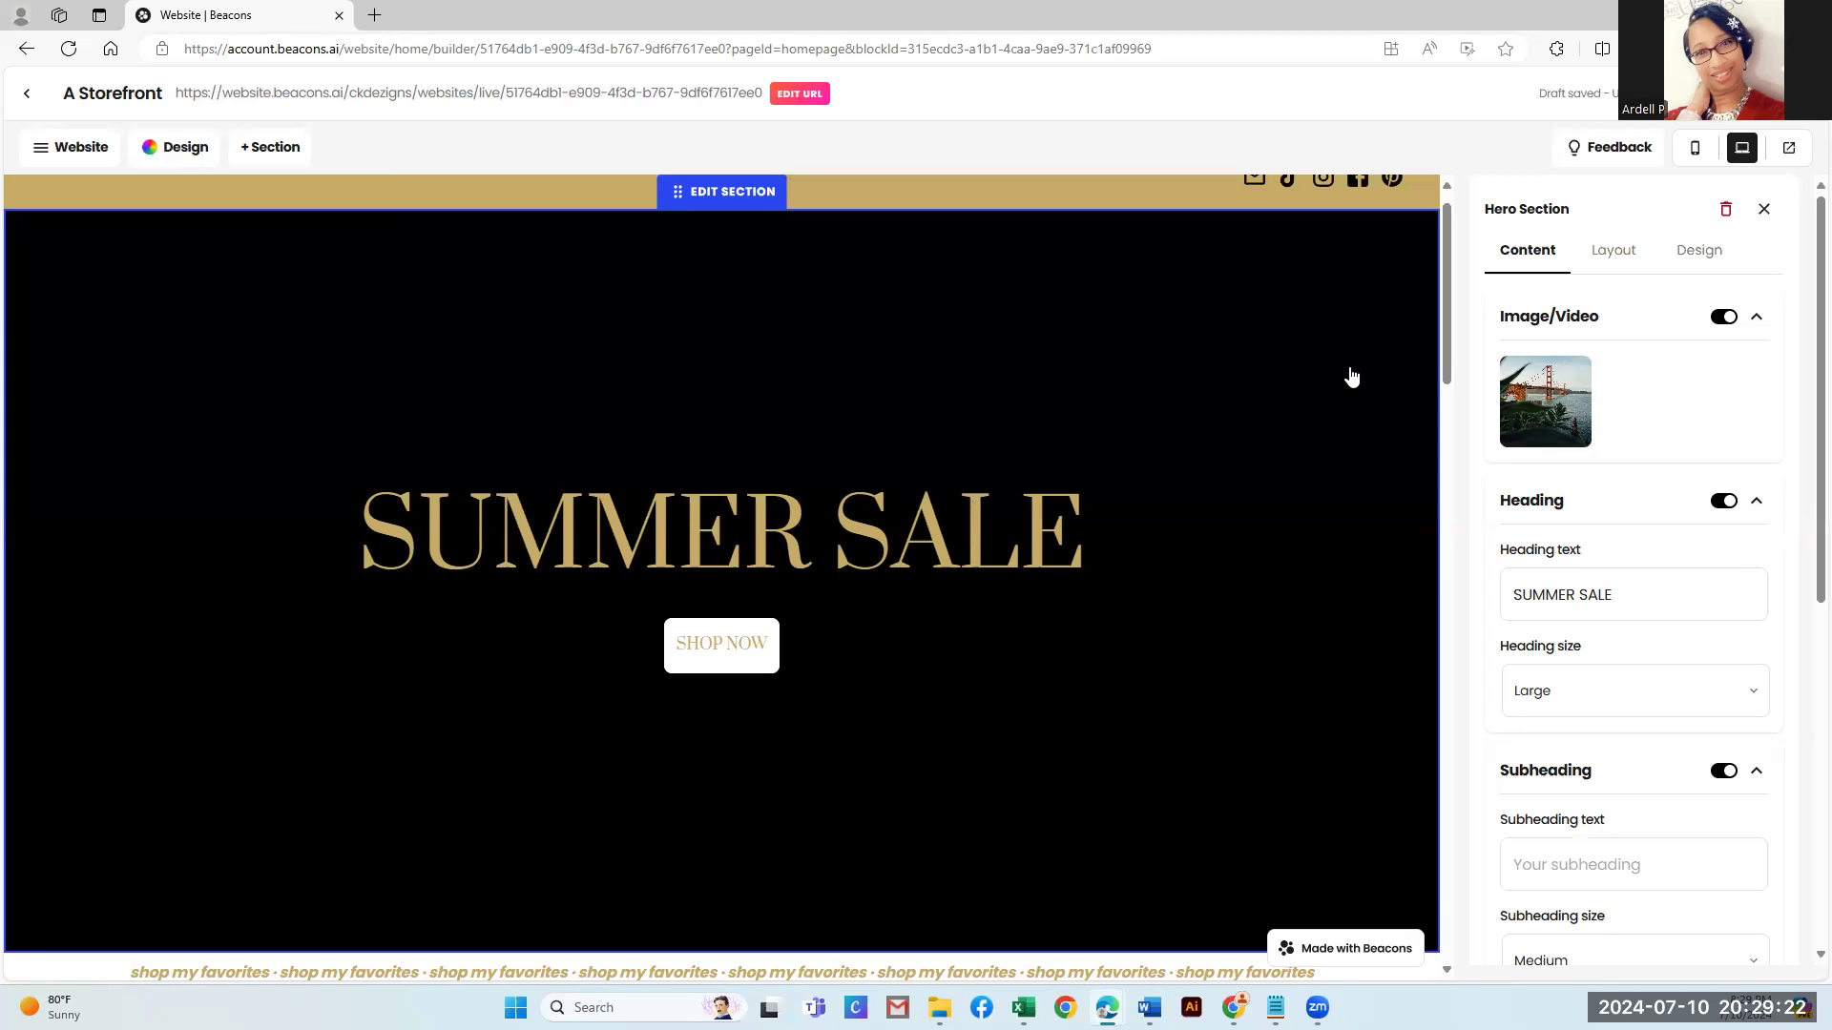
pyautogui.click(1578, 588)
pyautogui.hotkey('ctrl', 'a')
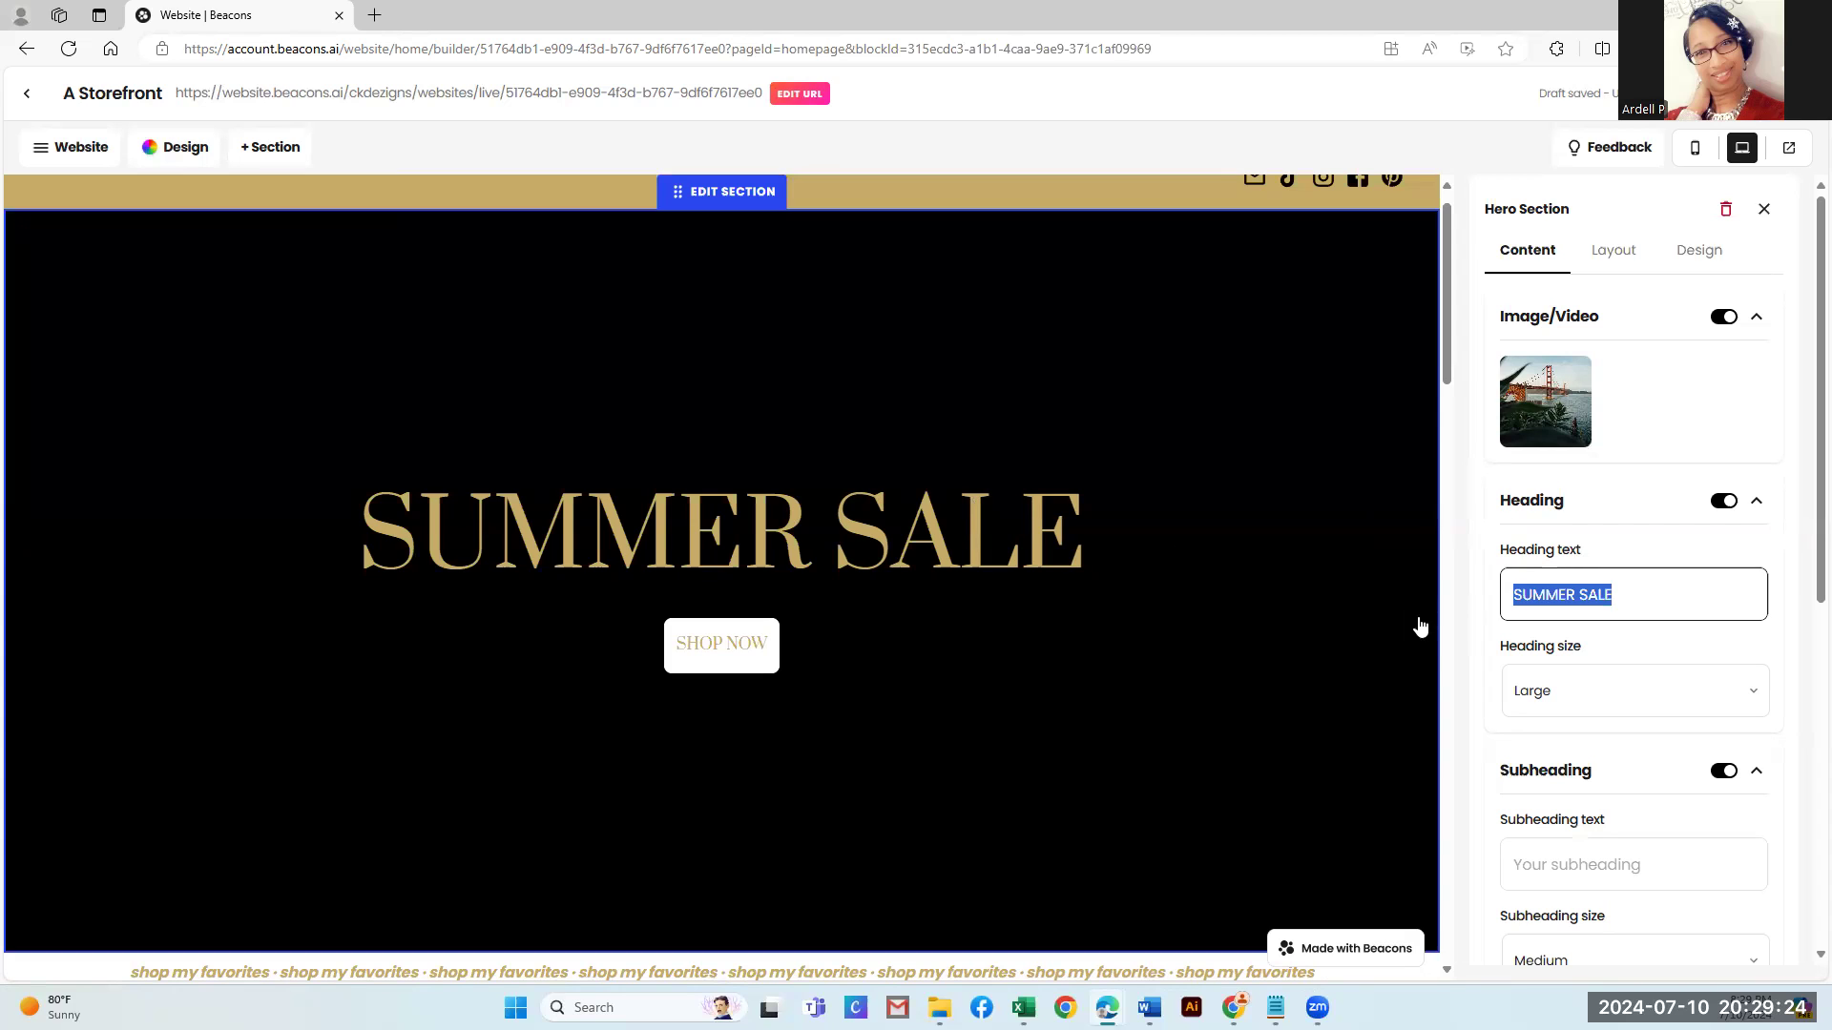
pyautogui.write('W')
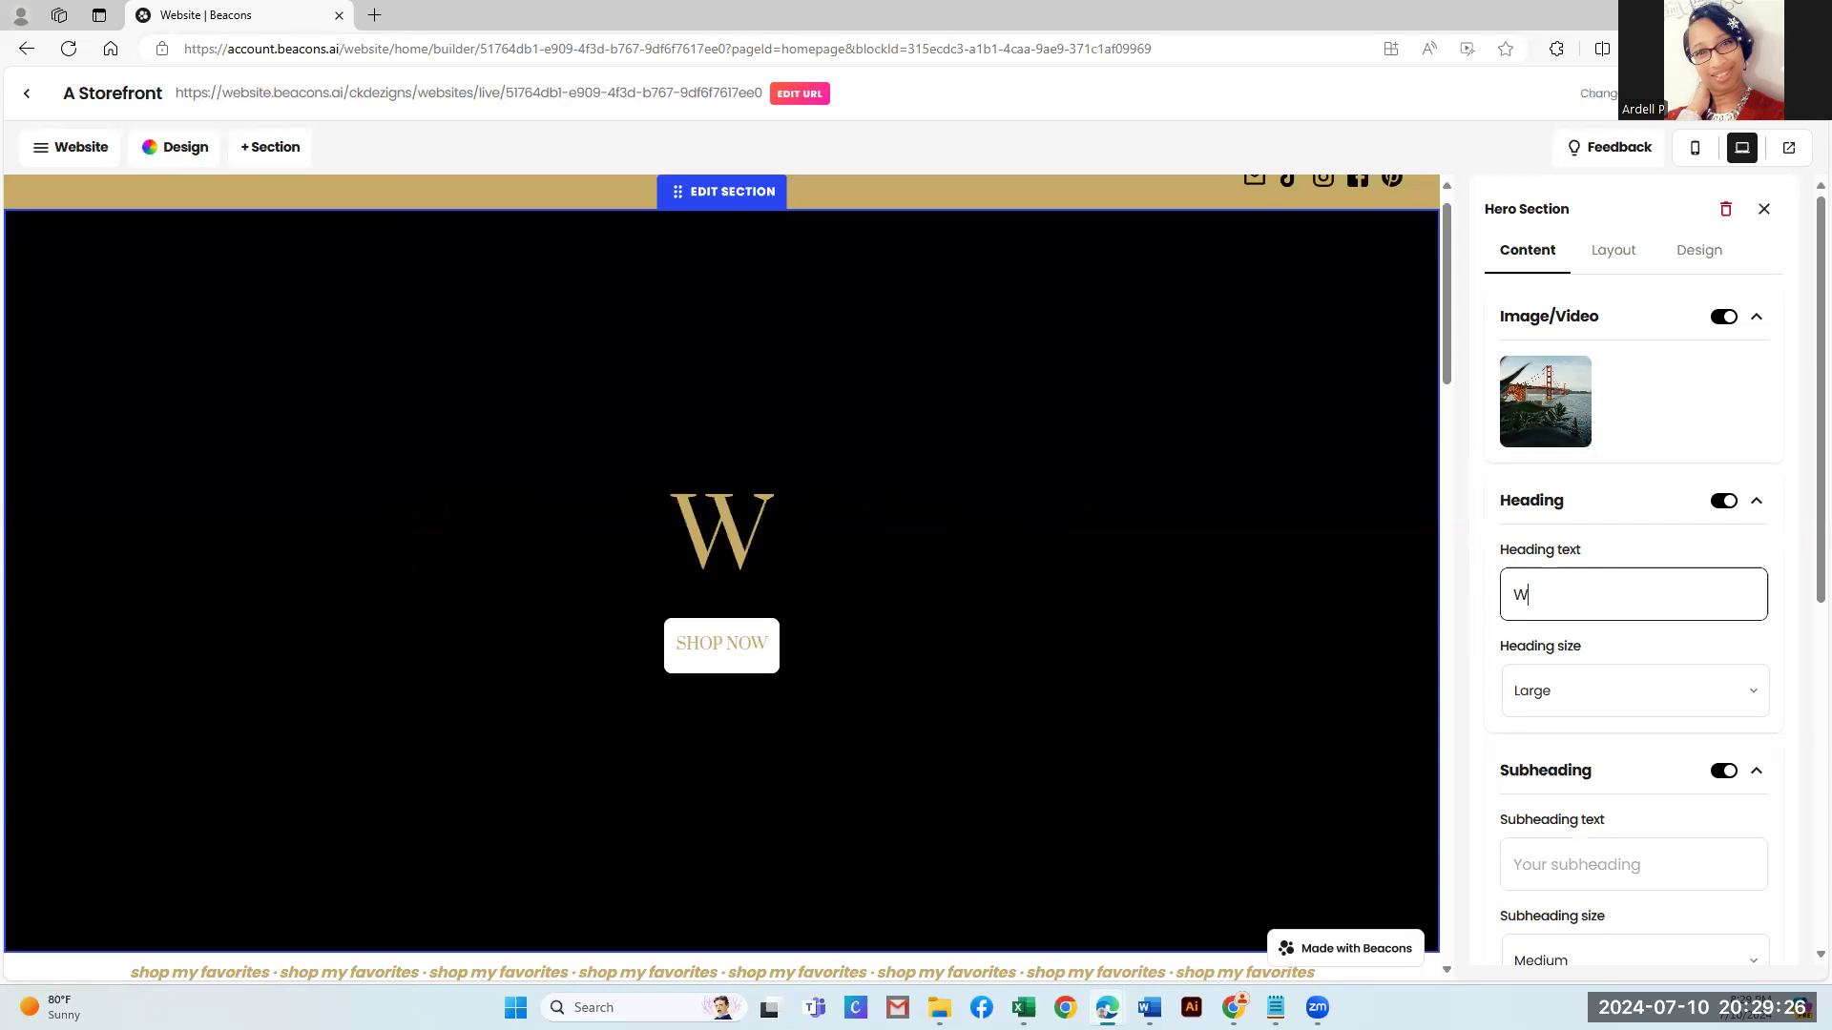
pyautogui.write('elcome')
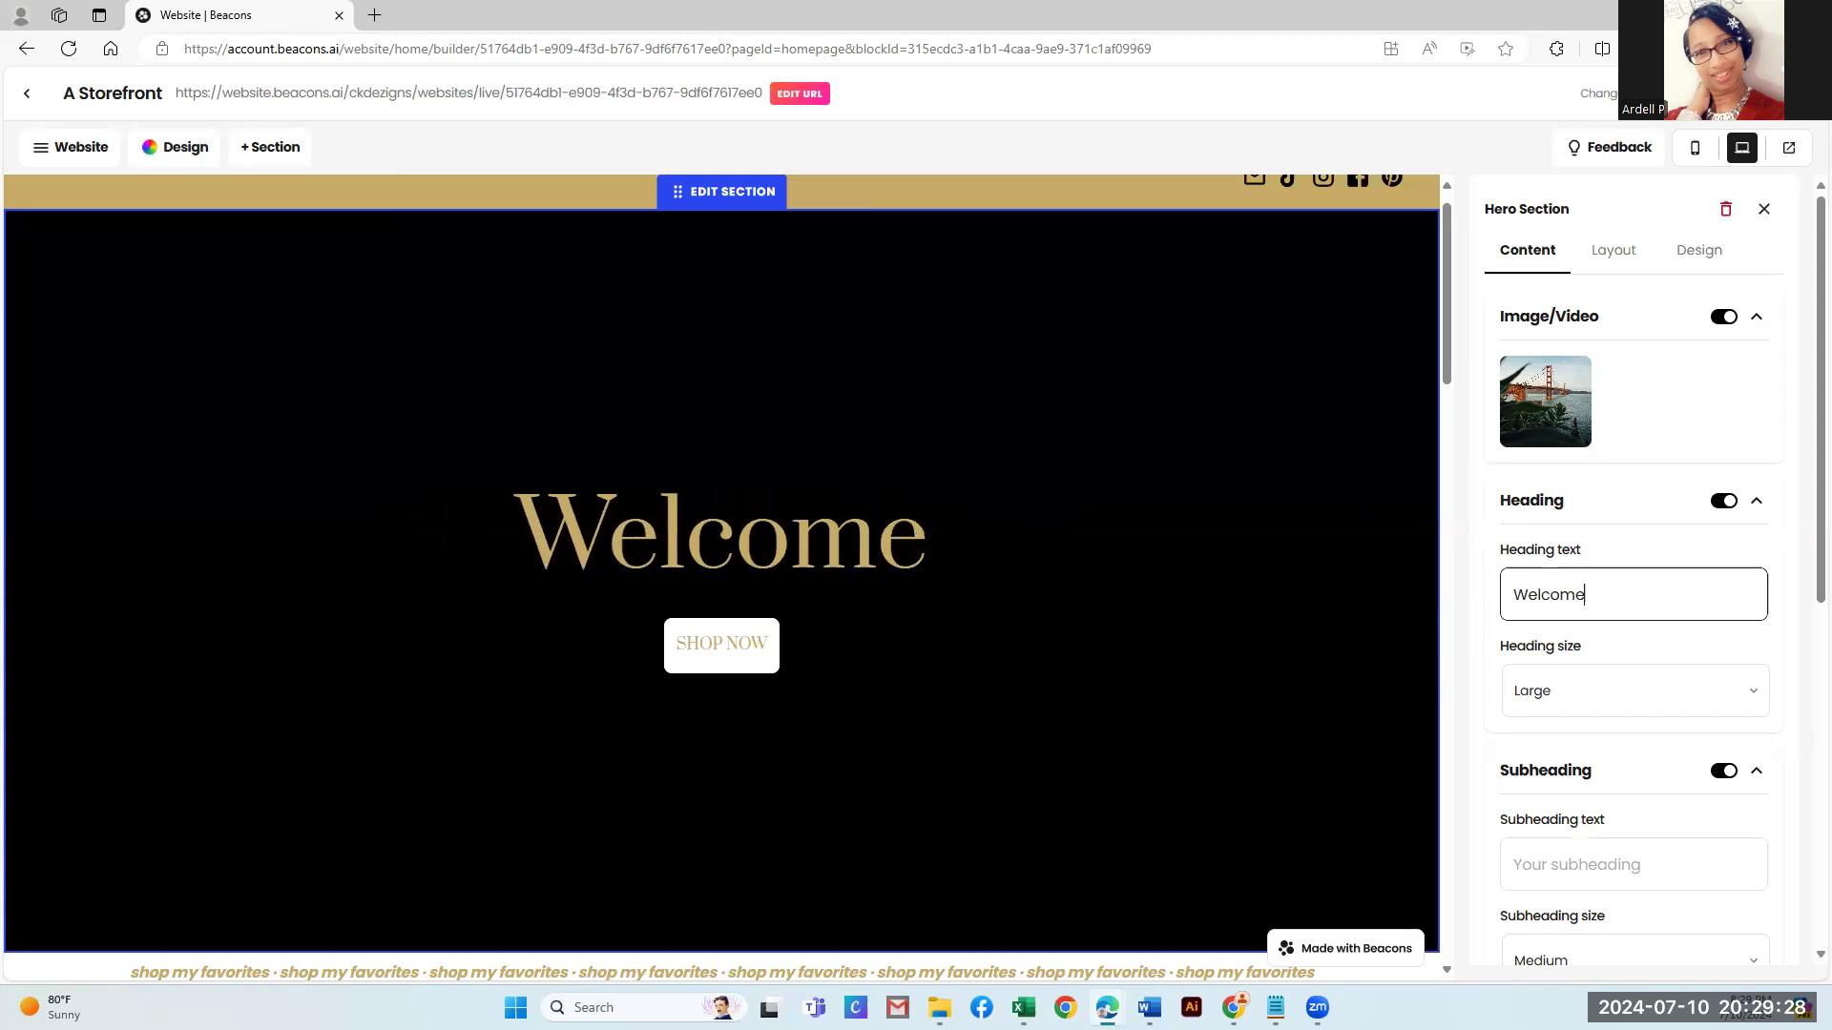
pyautogui.write(' to CK')
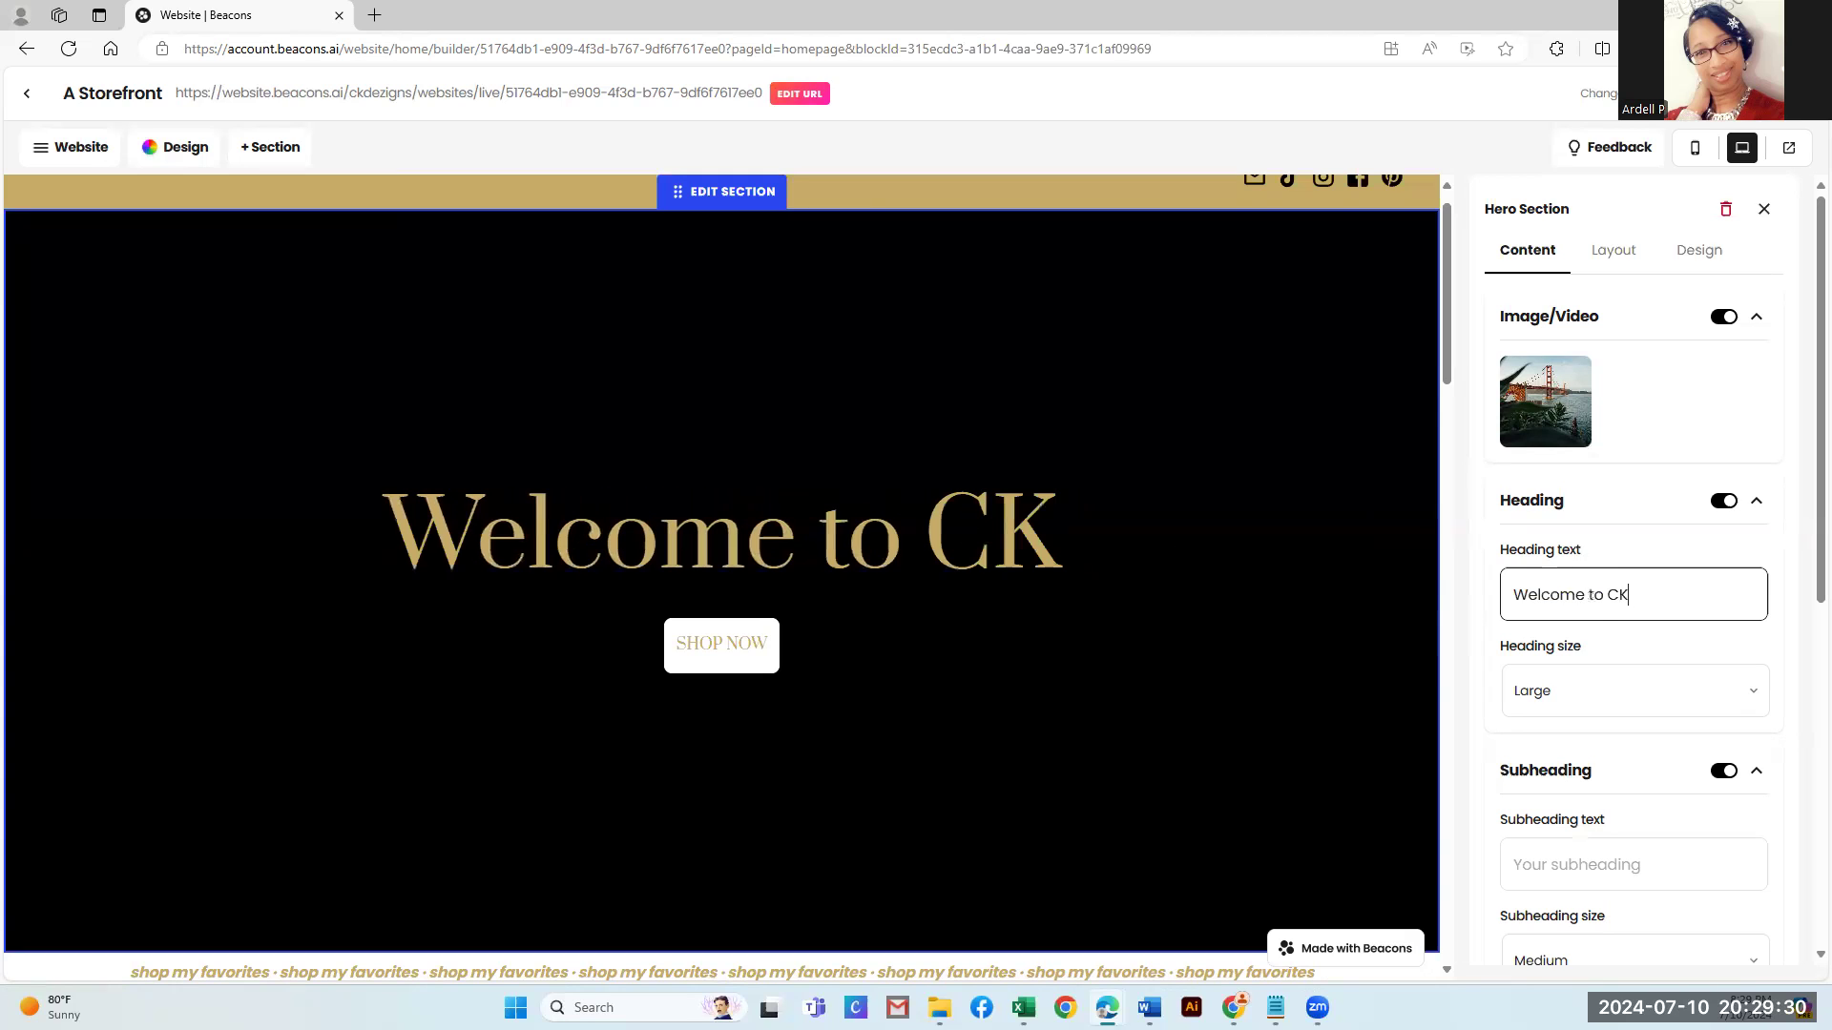
pyautogui.write(' Dezigns')
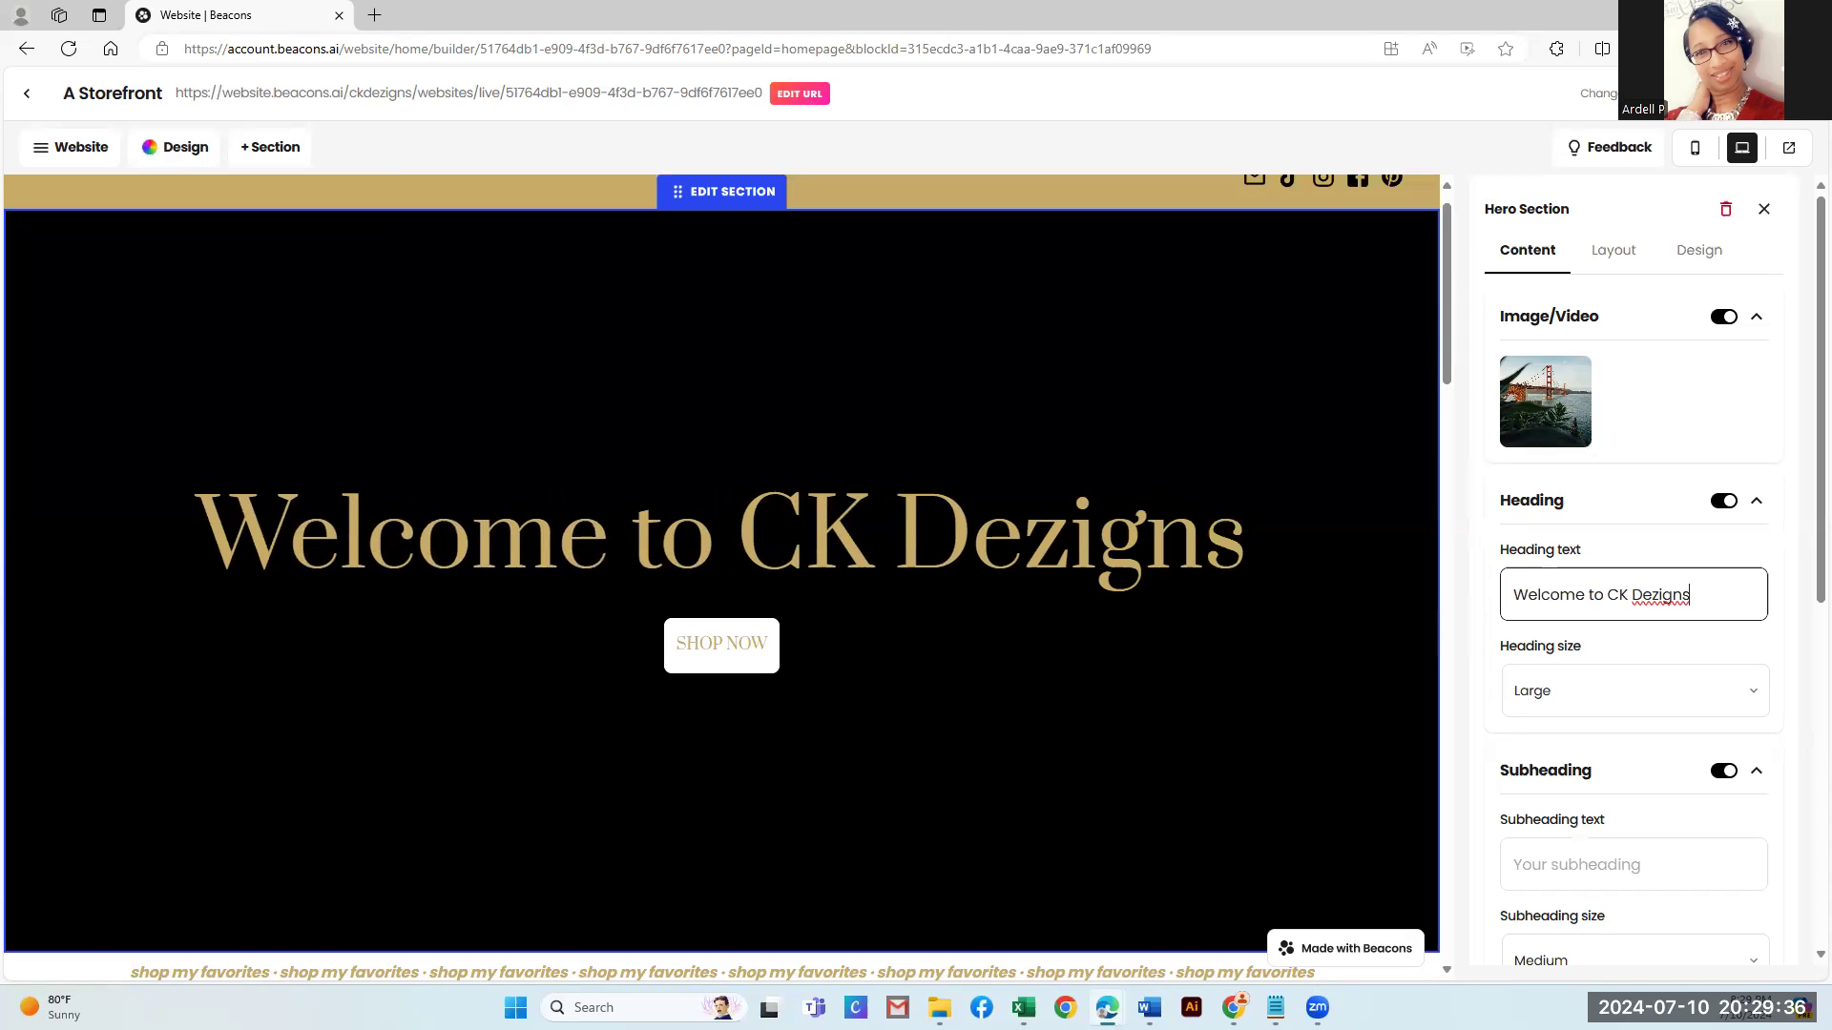
pyautogui.click(1275, 1008)
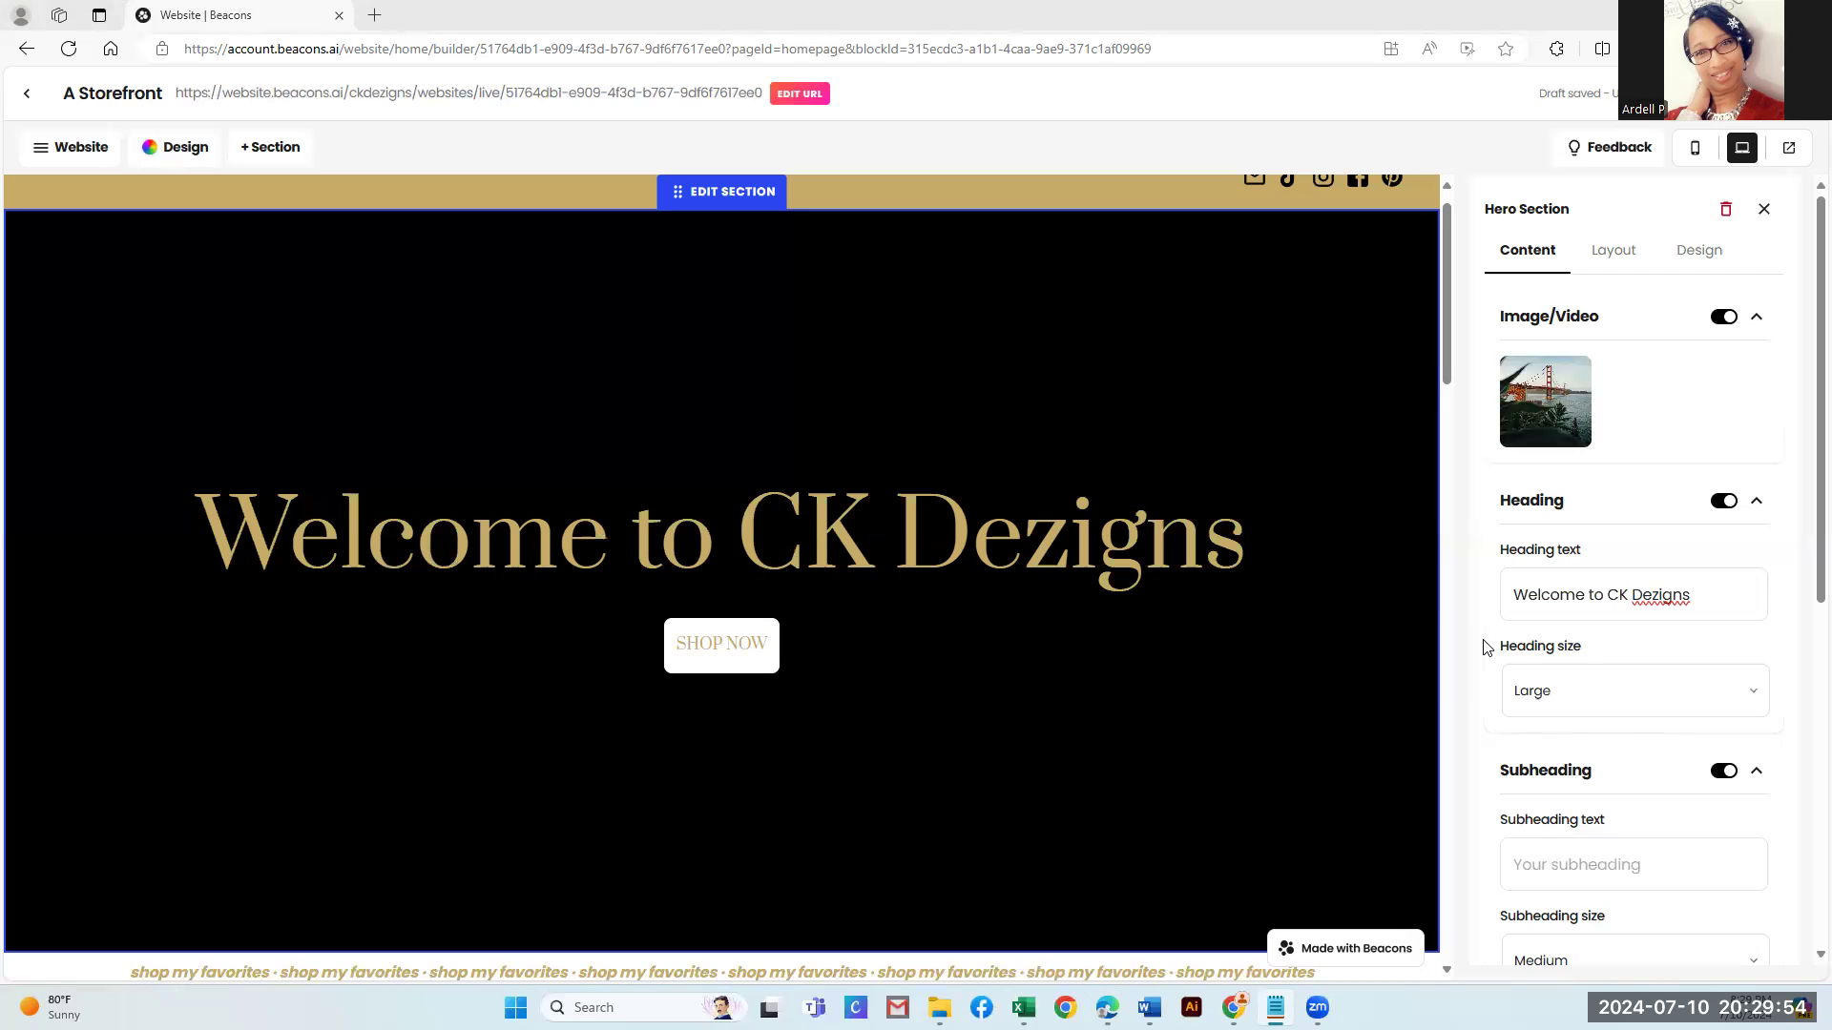
# Try the Small, Medium, Extra Small and Extra Large sizes for the hero heading and set it back to Large
pyautogui.click(1642, 685)
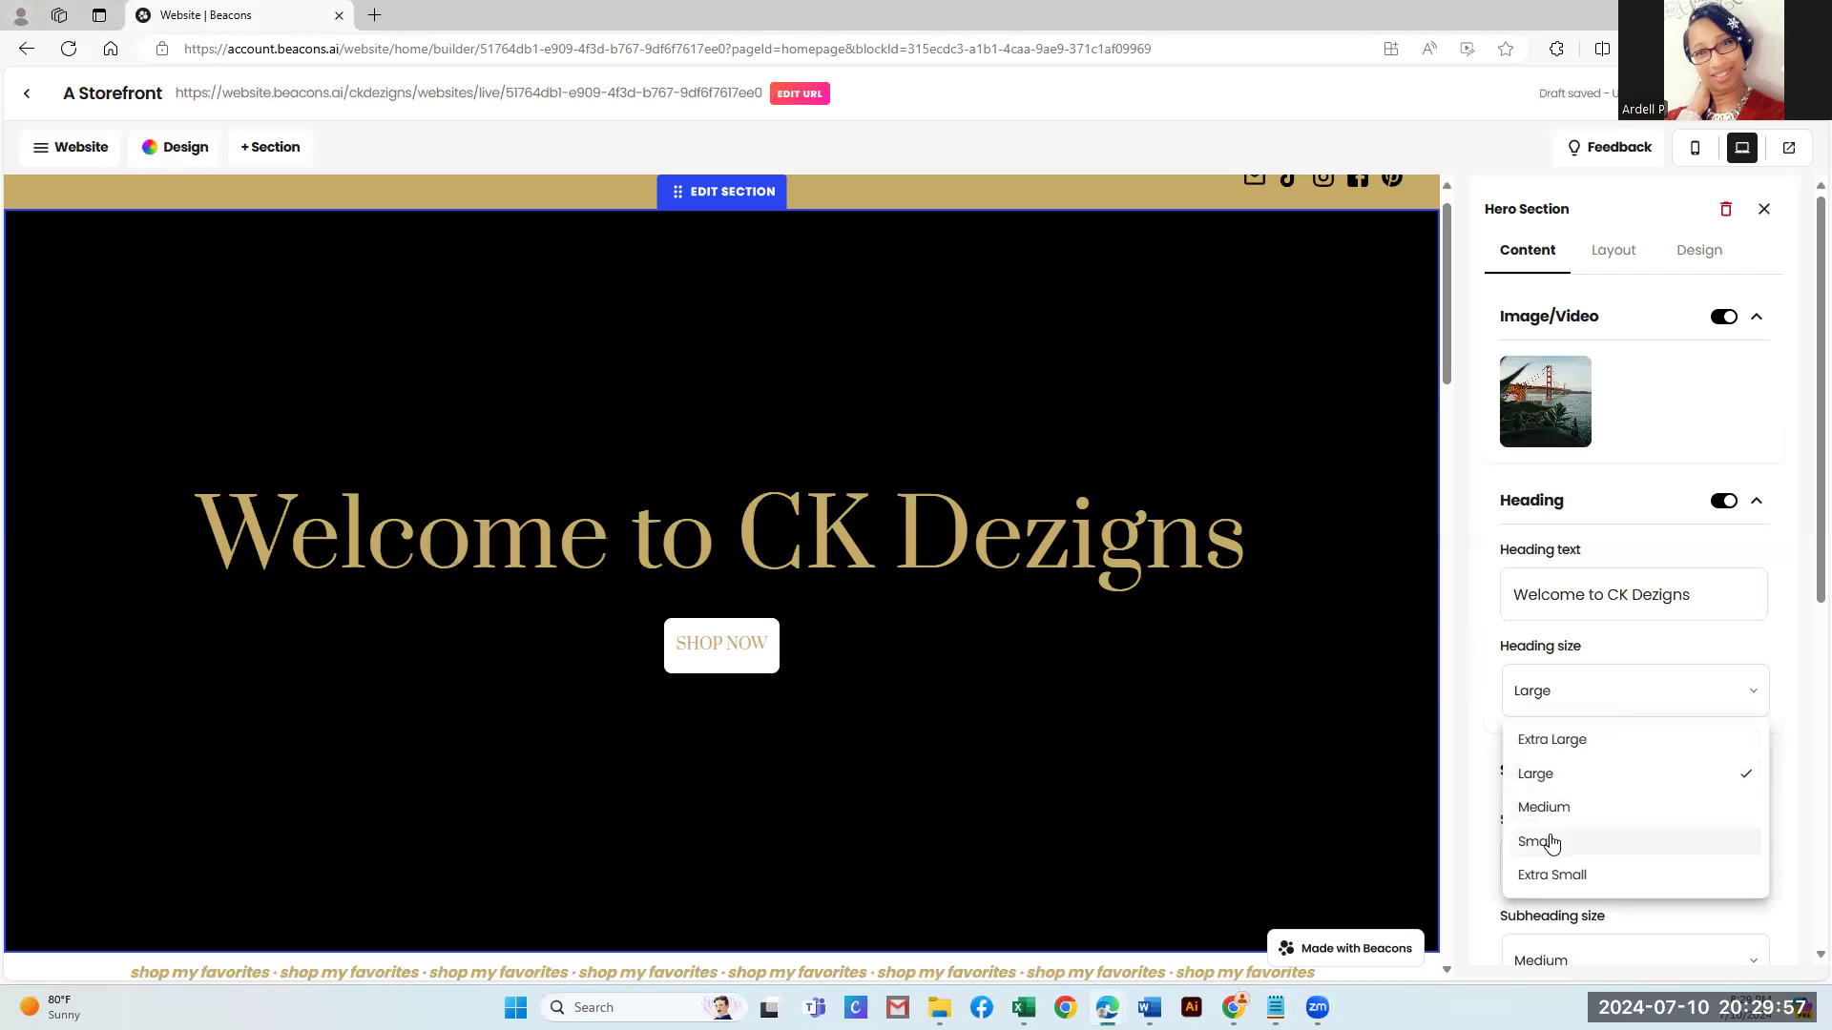
pyautogui.click(1551, 842)
pyautogui.click(1637, 708)
pyautogui.click(1567, 806)
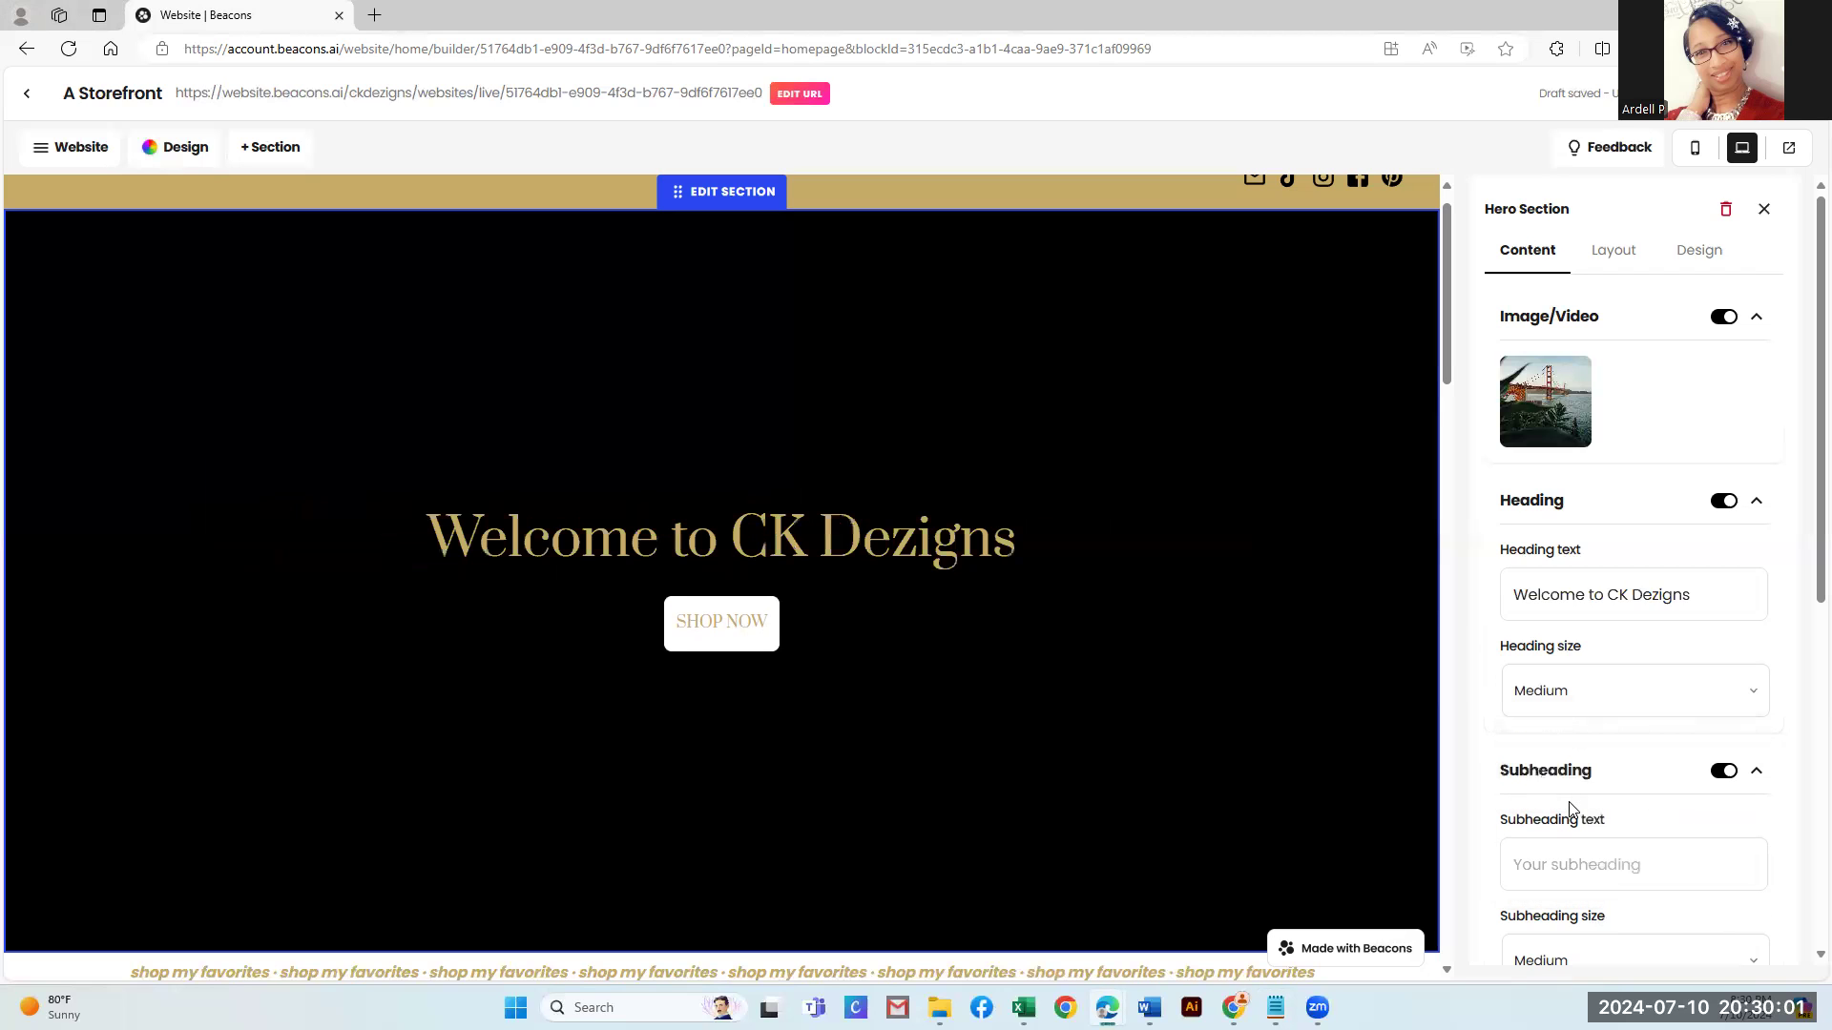
pyautogui.click(1636, 694)
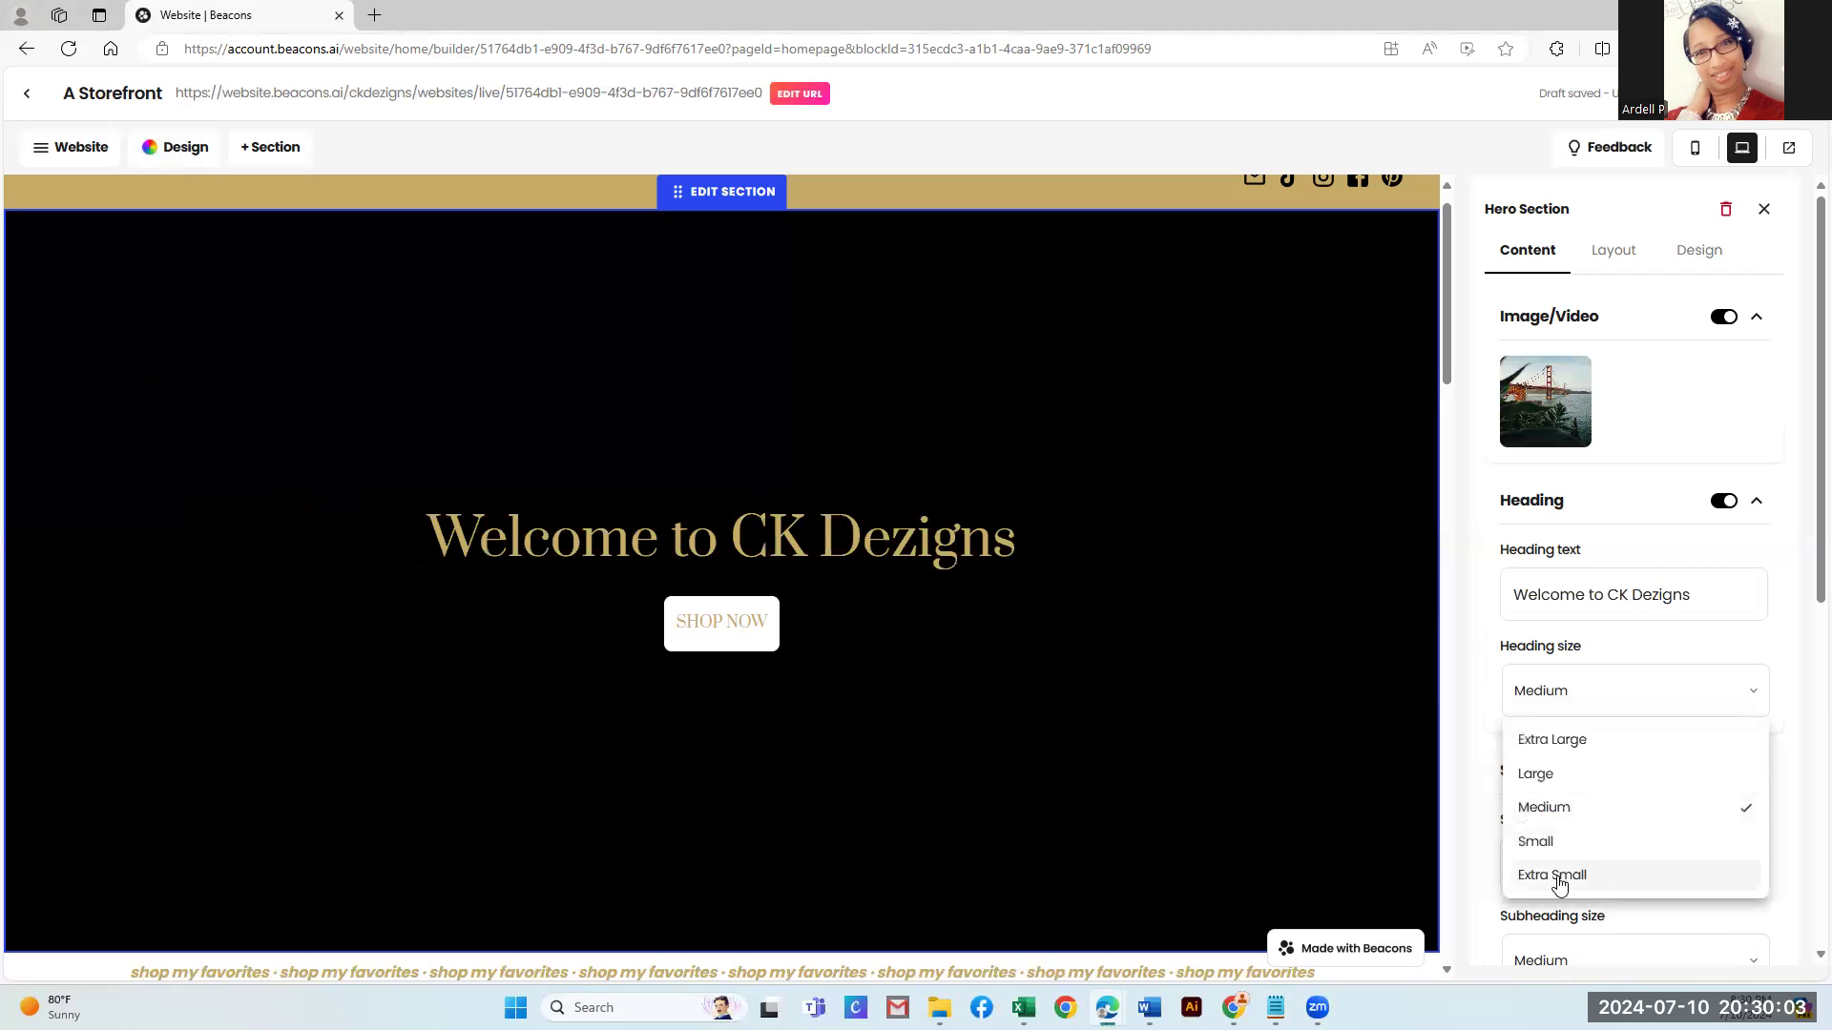
pyautogui.click(1560, 873)
pyautogui.click(1622, 706)
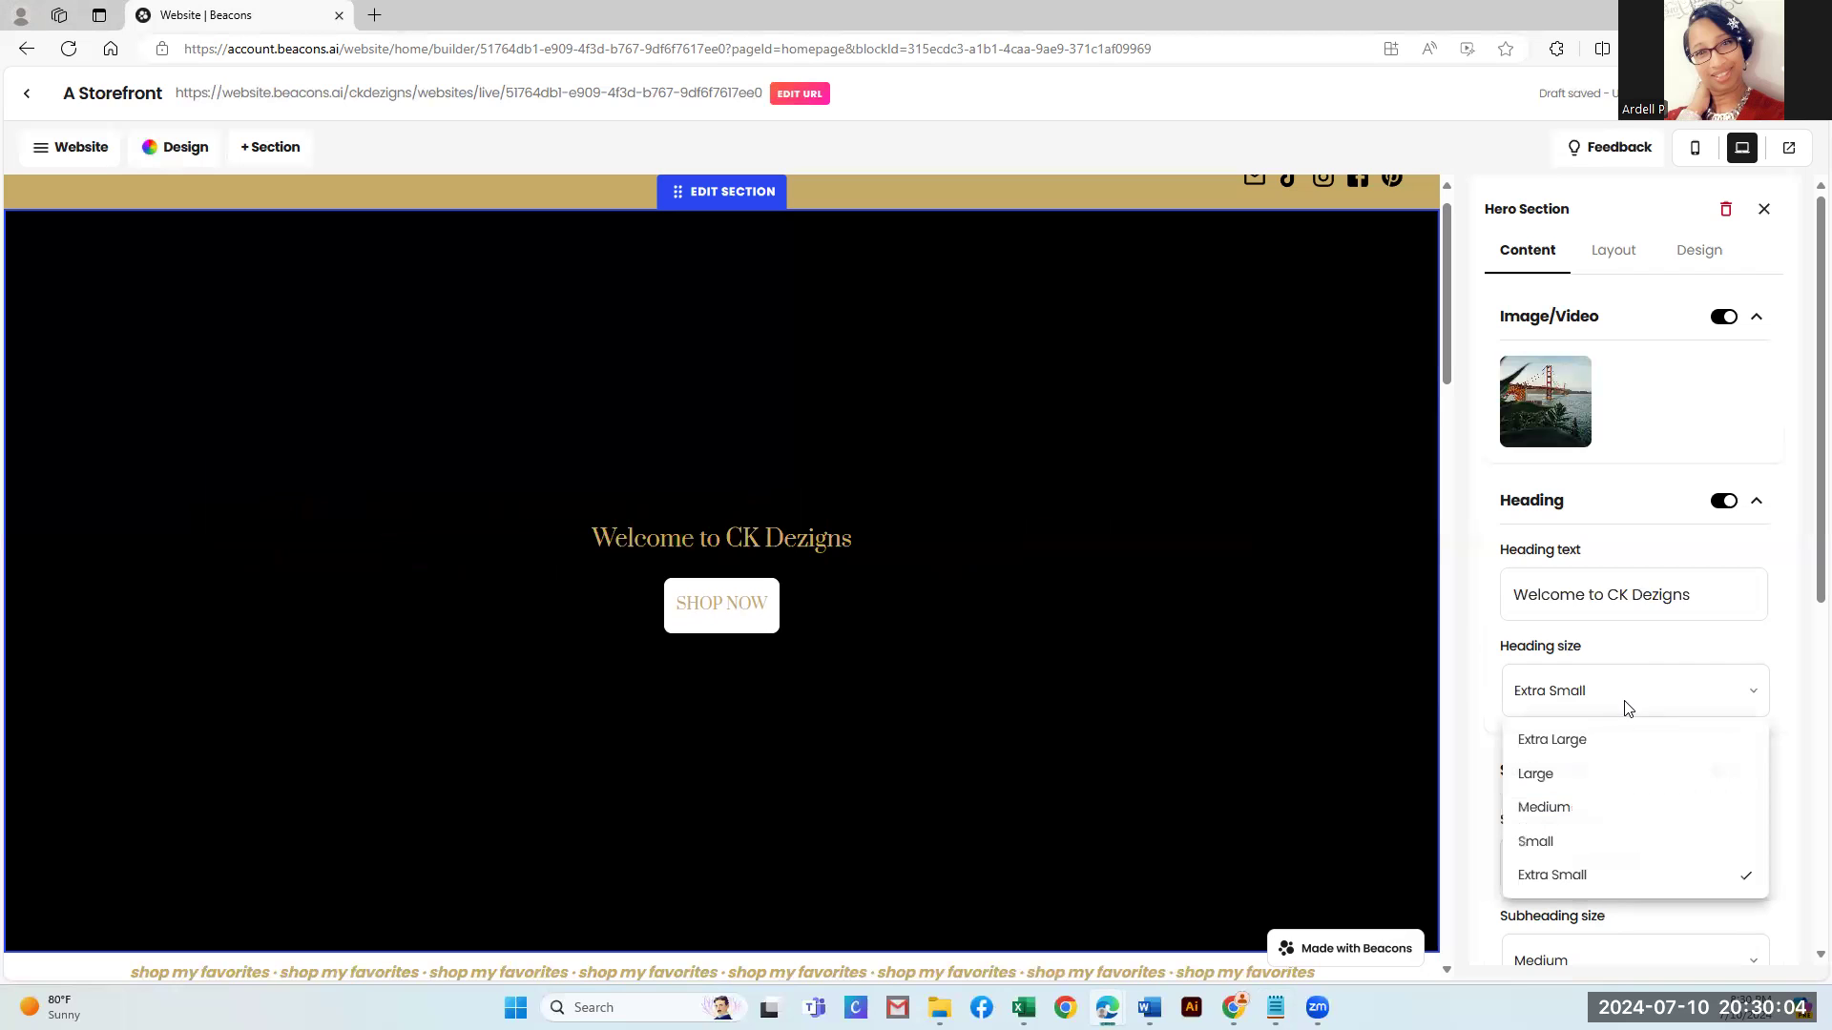
pyautogui.click(1556, 775)
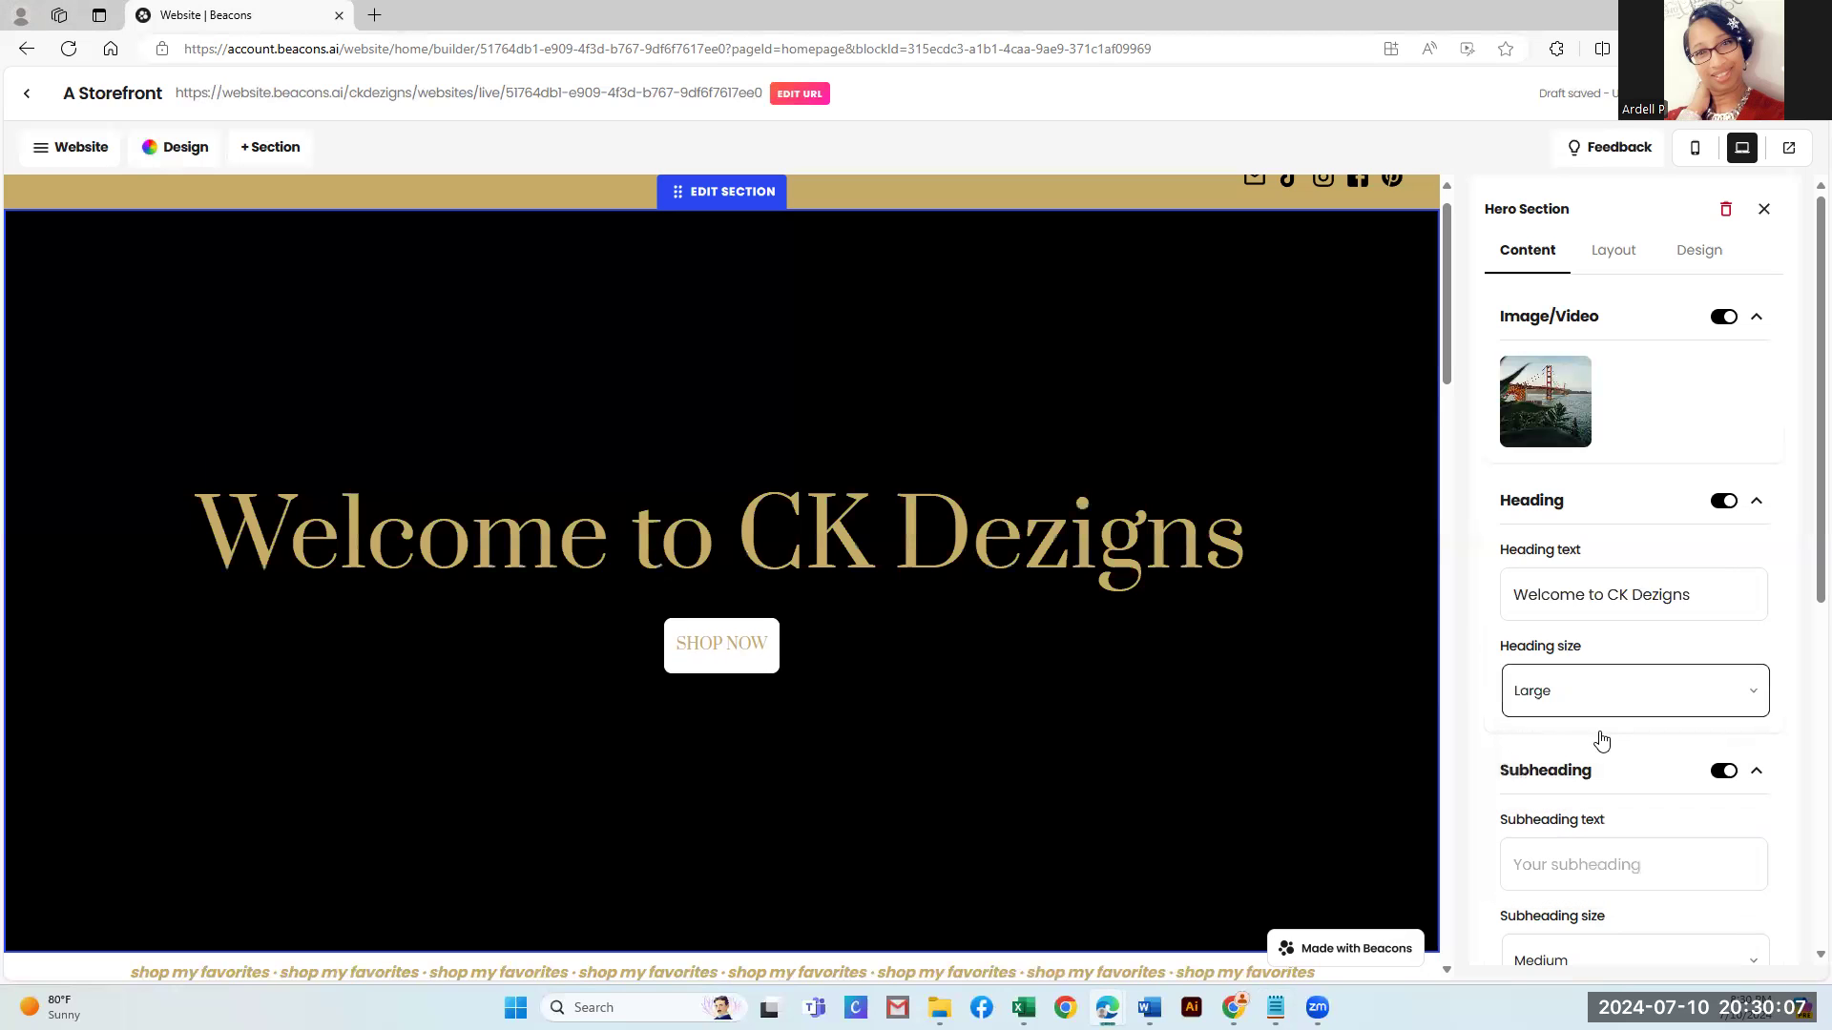
pyautogui.click(1671, 699)
pyautogui.click(1584, 744)
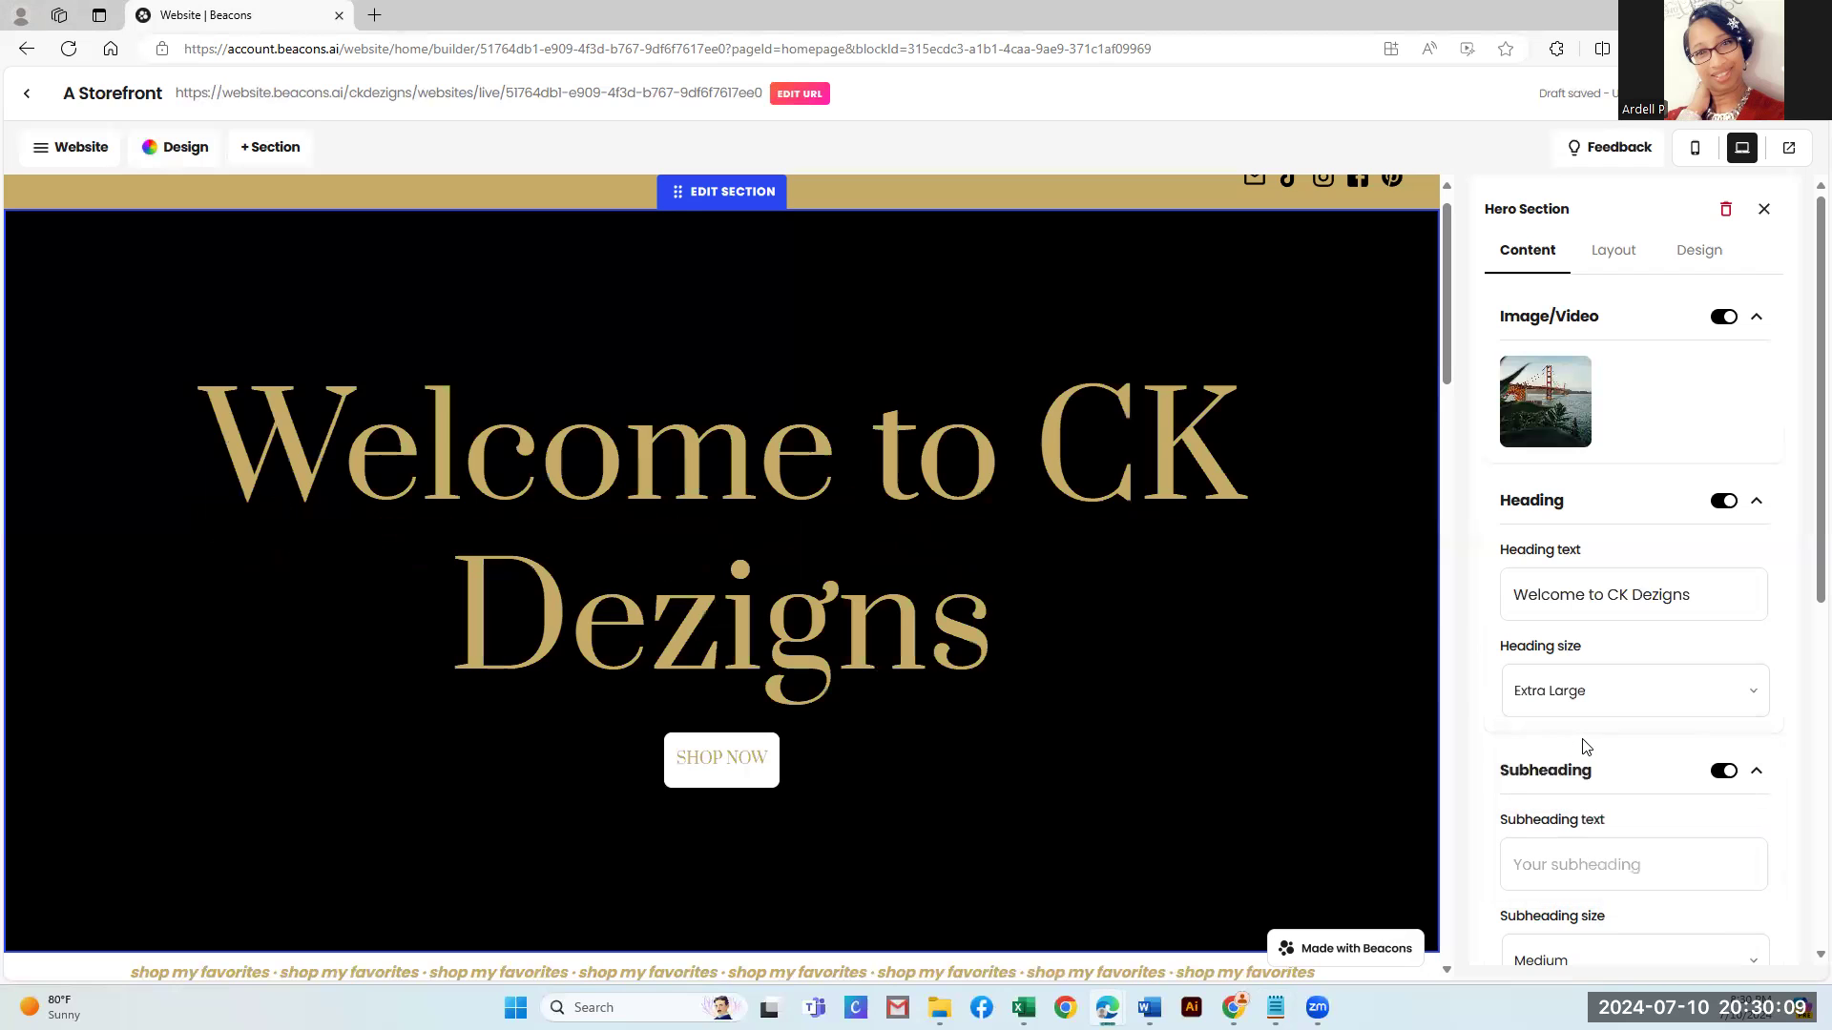
pyautogui.click(1621, 707)
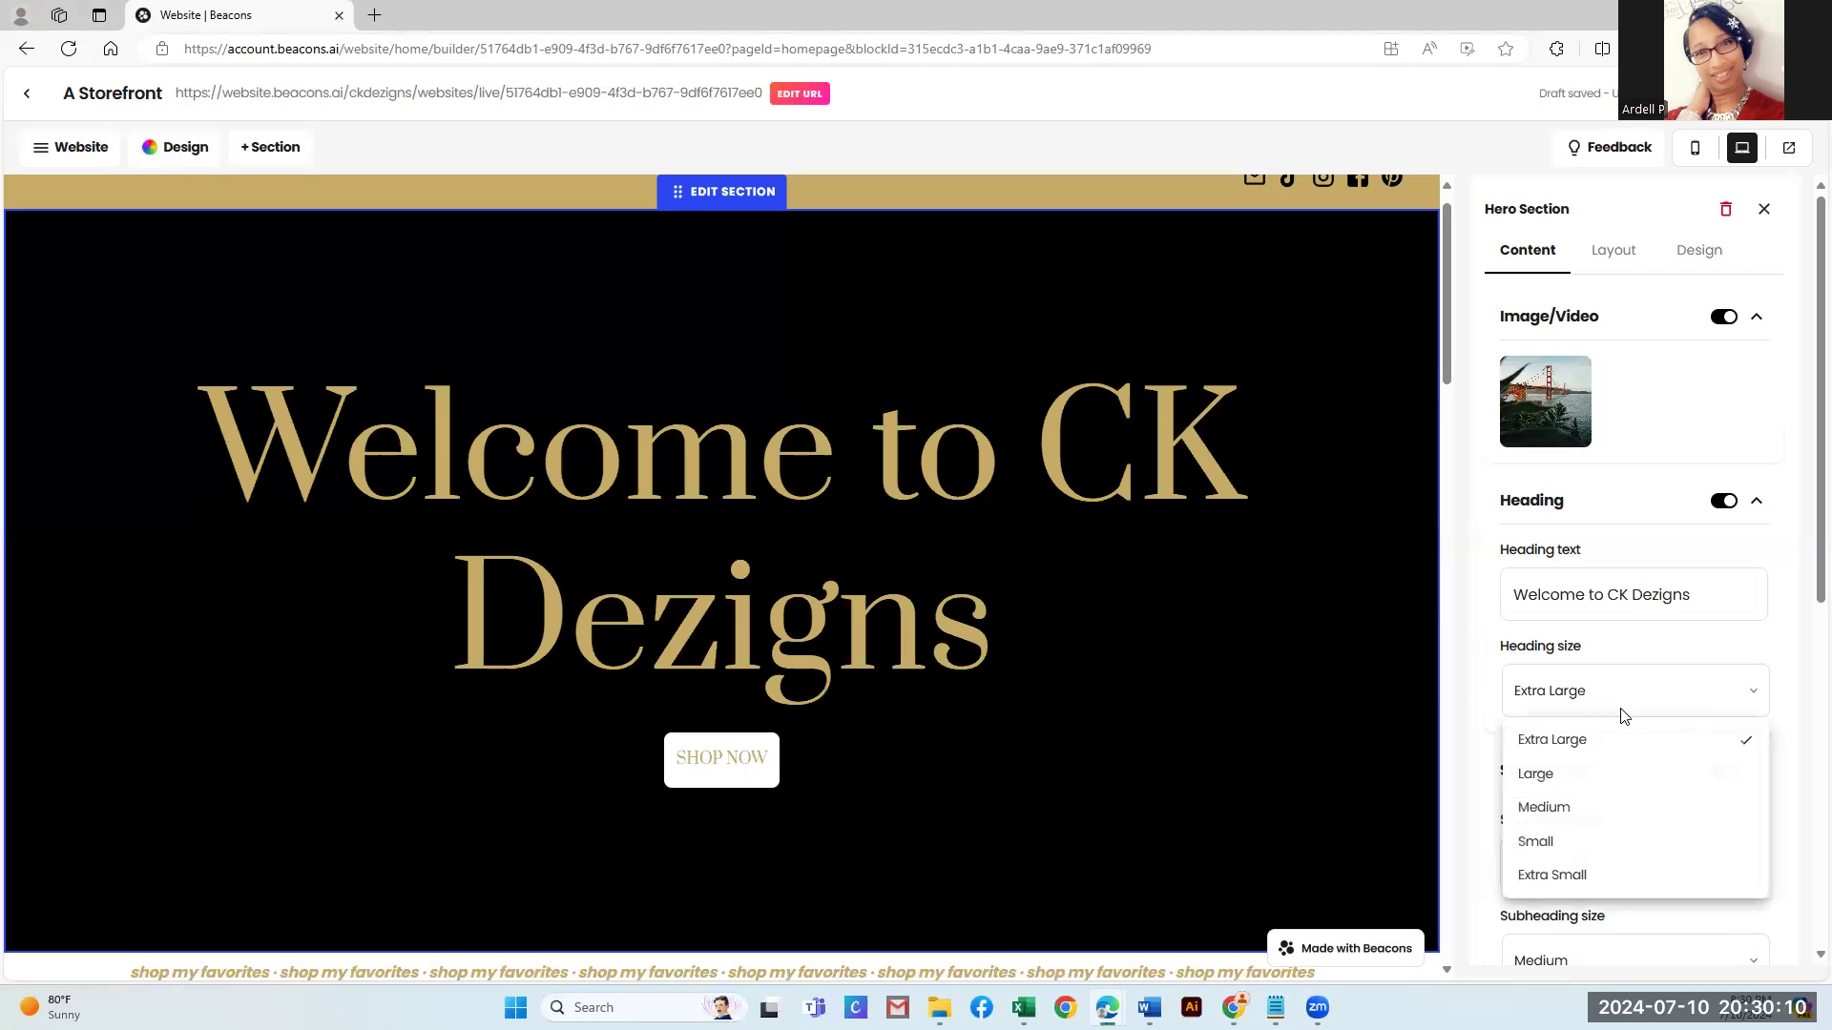
pyautogui.click(1551, 775)
# Set the hero subheading to "Discover High-Quality PLR Products, GPTs, Clipart, and Prompt Guides to Elevate Your Creativity and Business."
pyautogui.scroll(-1, 1549, 773)
pyautogui.click(1546, 768)
pyautogui.write('Discover High-Quality PLR Products, GPTs, Clipart, and Prompt Guides to Elevate Your Creativity and Business.')
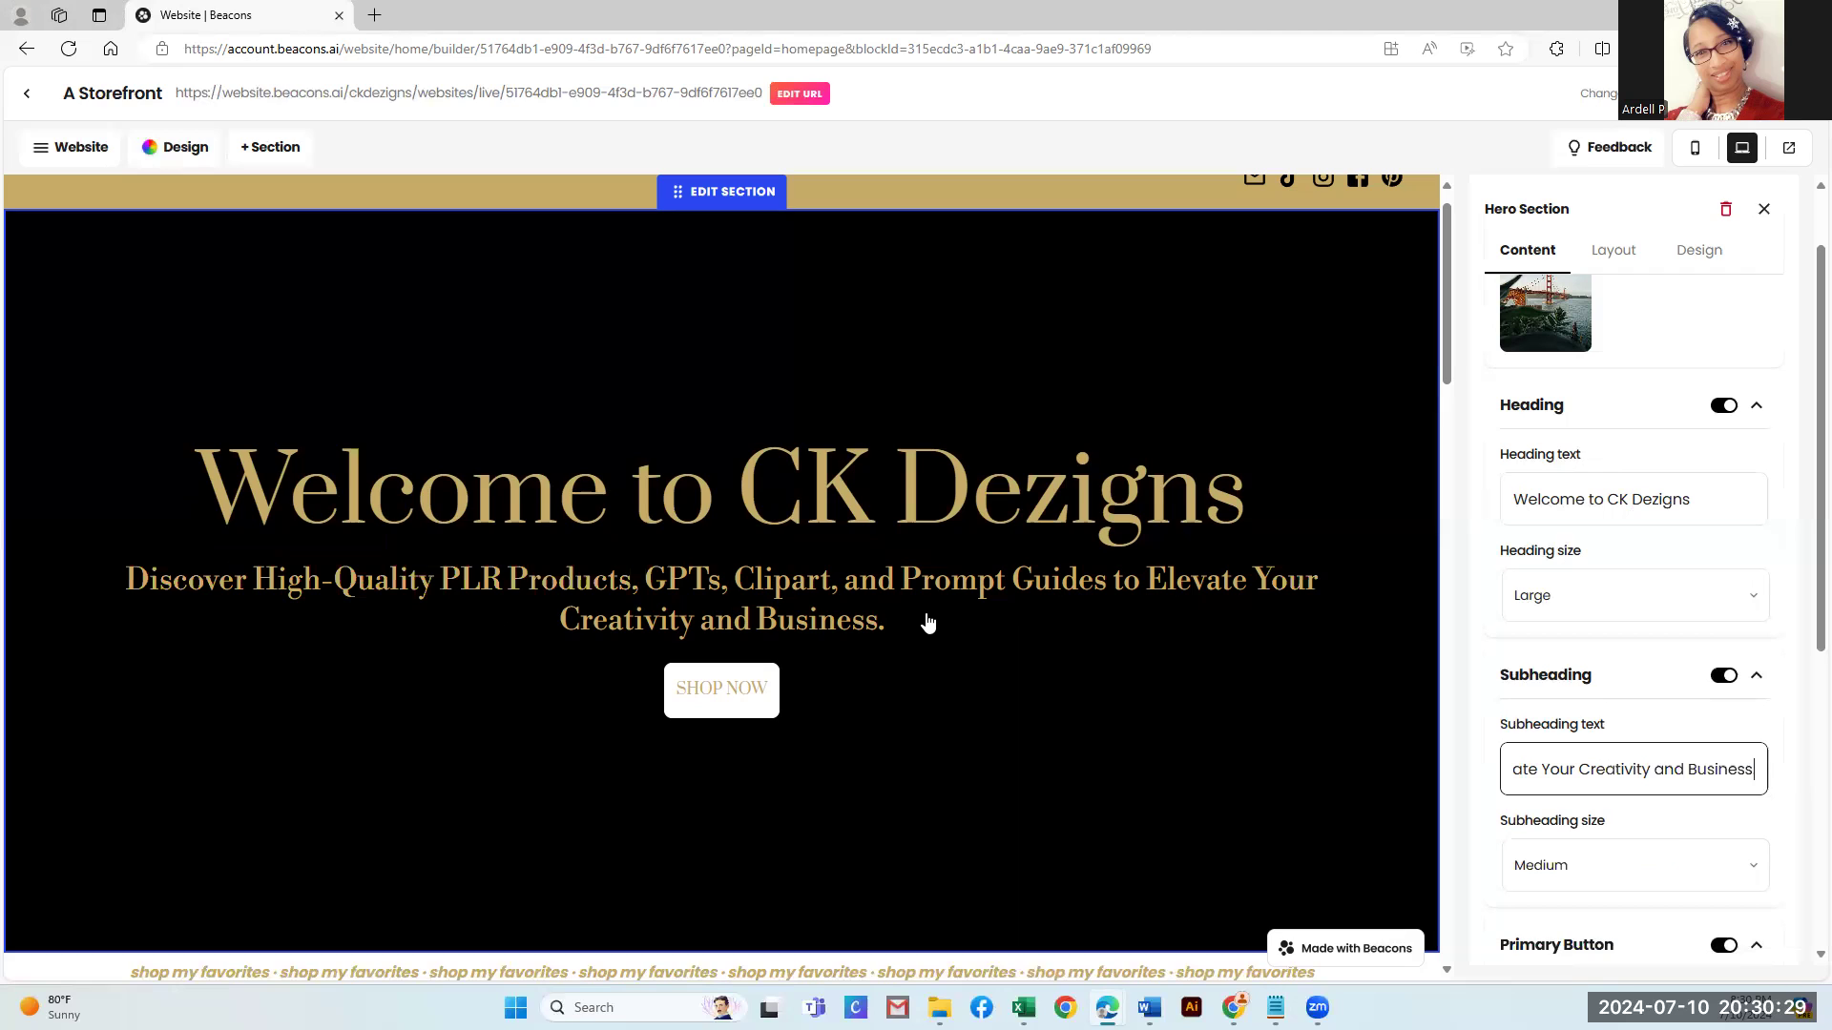
pyautogui.press('BackSpace')
pyautogui.press('BackSpace')
pyautogui.press('BackSpace')
# Turn off the SHOP NOW primary button in the Welcome to CK Dezigns hero section
pyautogui.scroll(-3, 1626, 668)
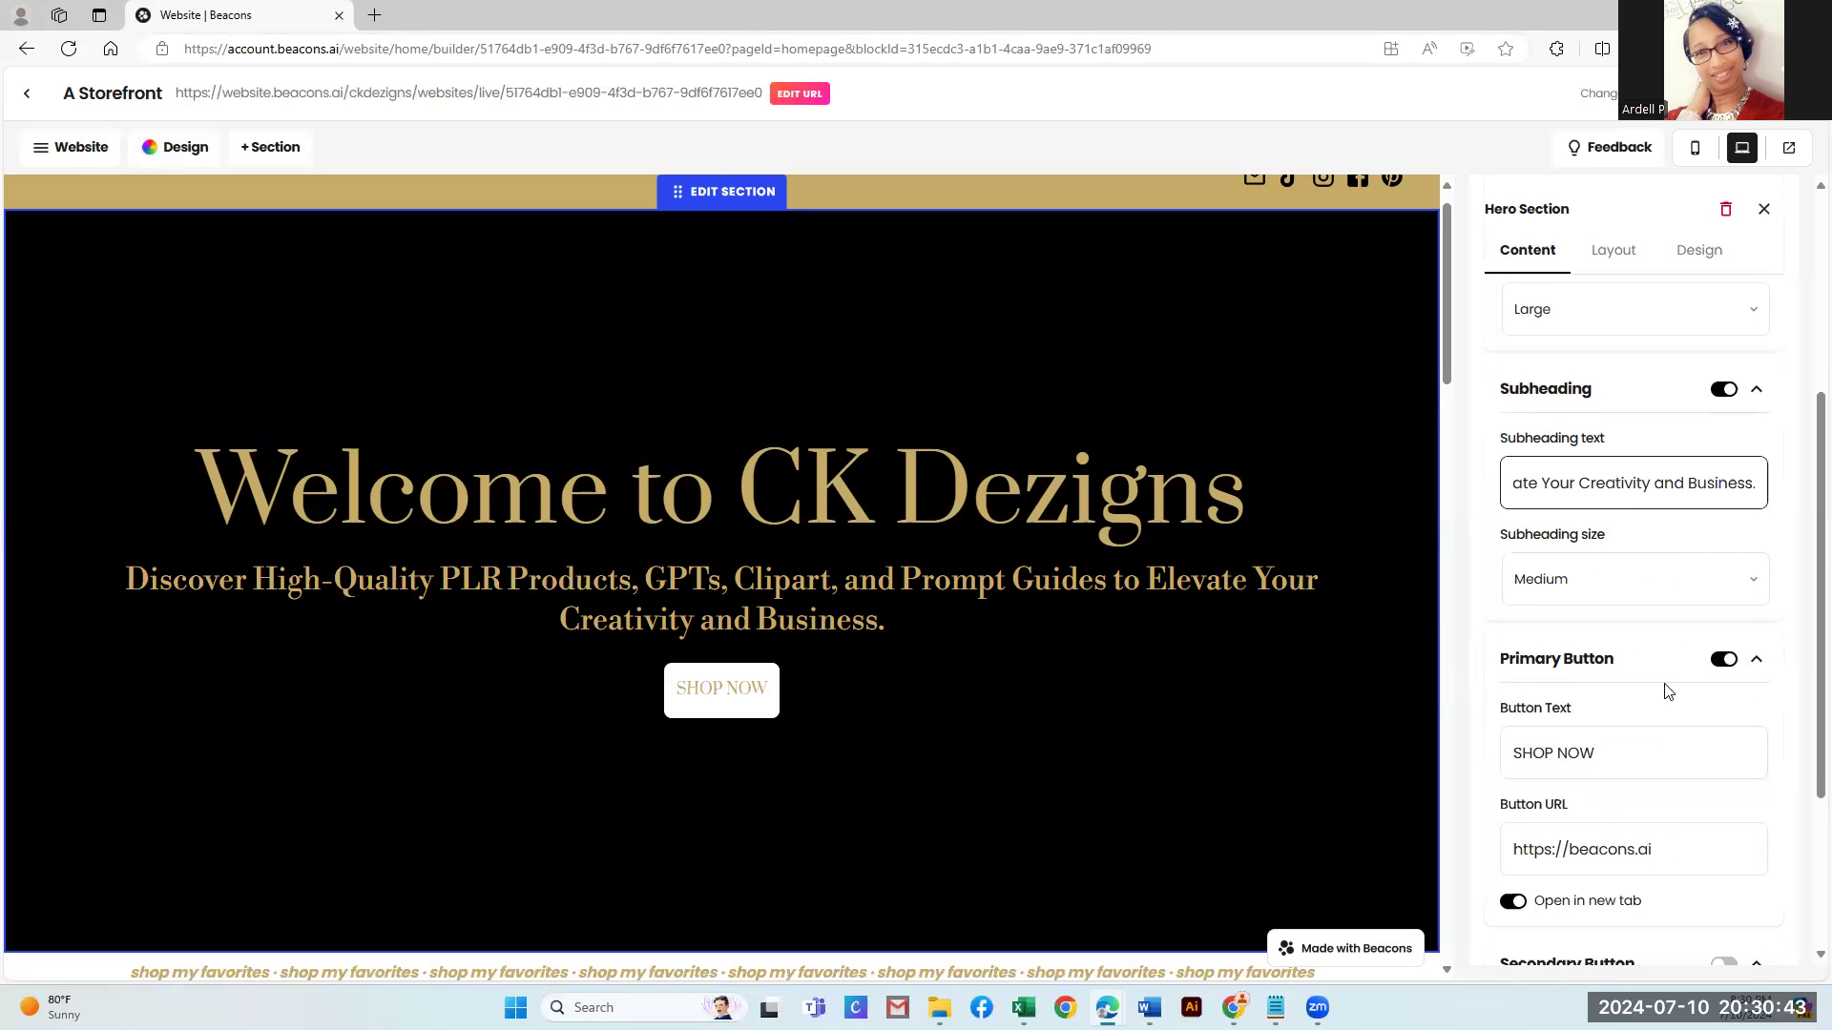
pyautogui.click(1731, 663)
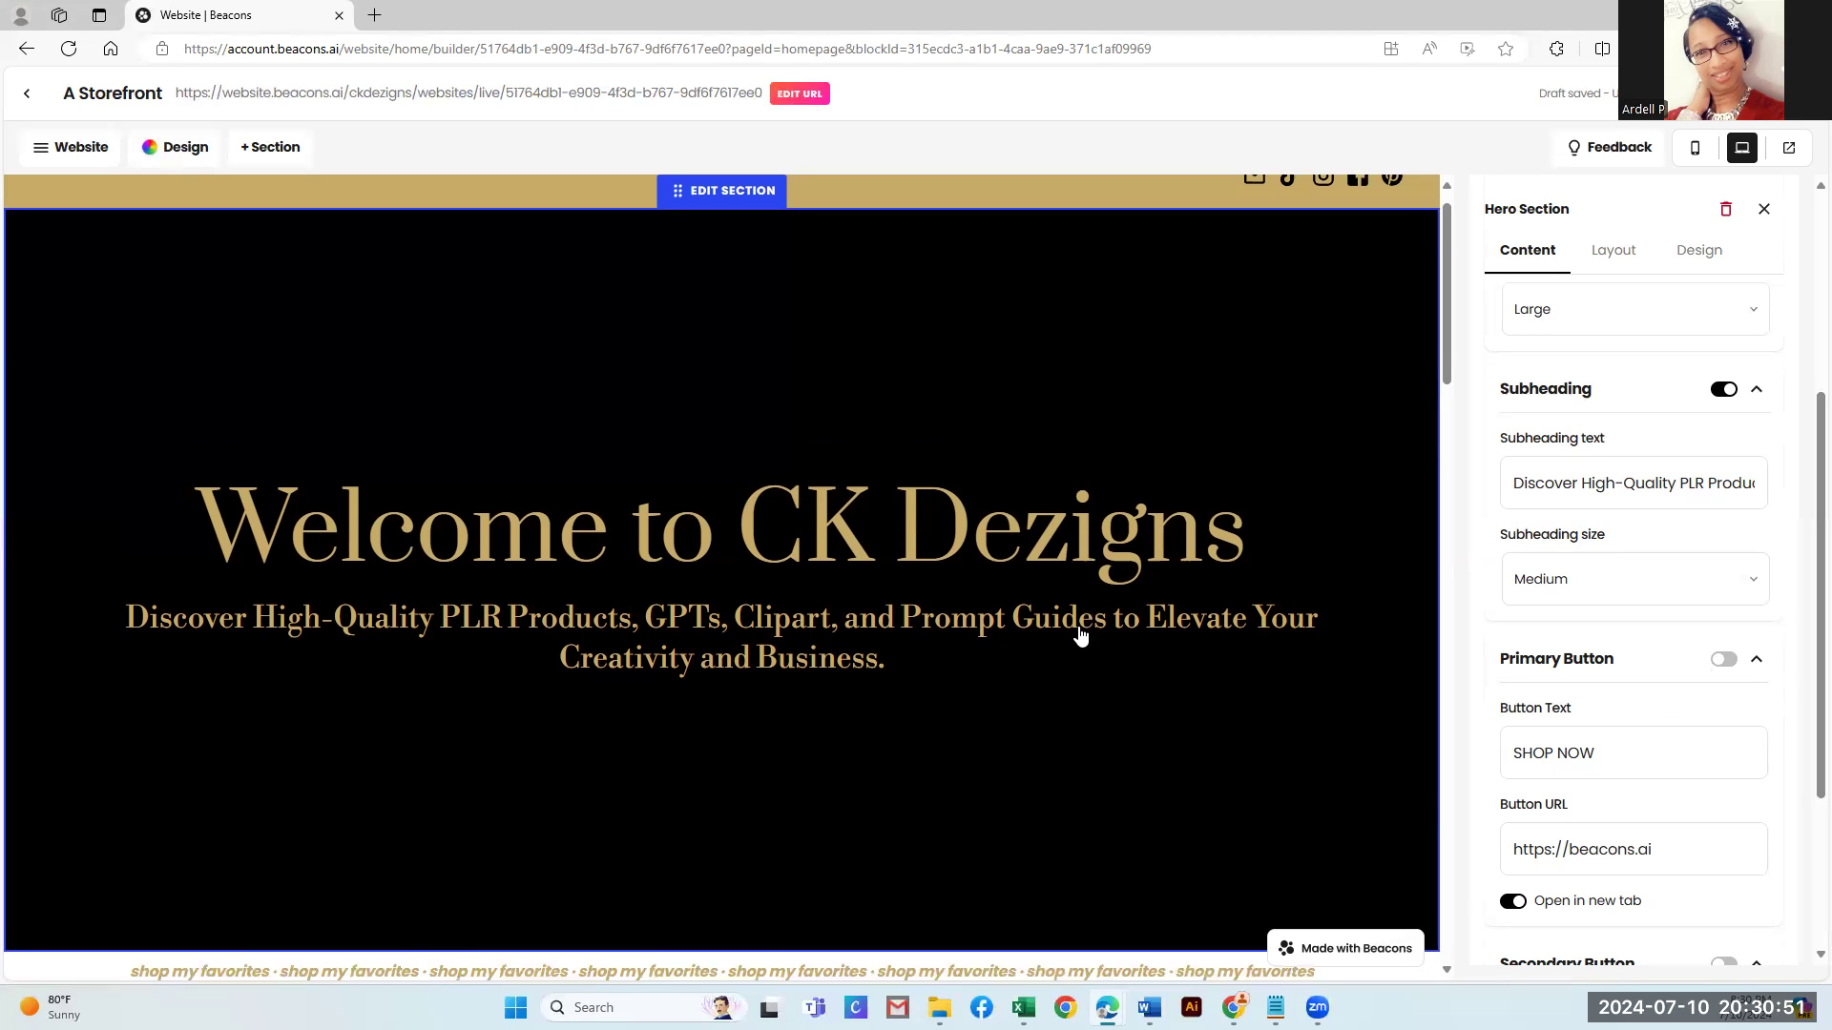
pyautogui.scroll(-2, 1076, 647)
pyautogui.scroll(2, 490, 380)
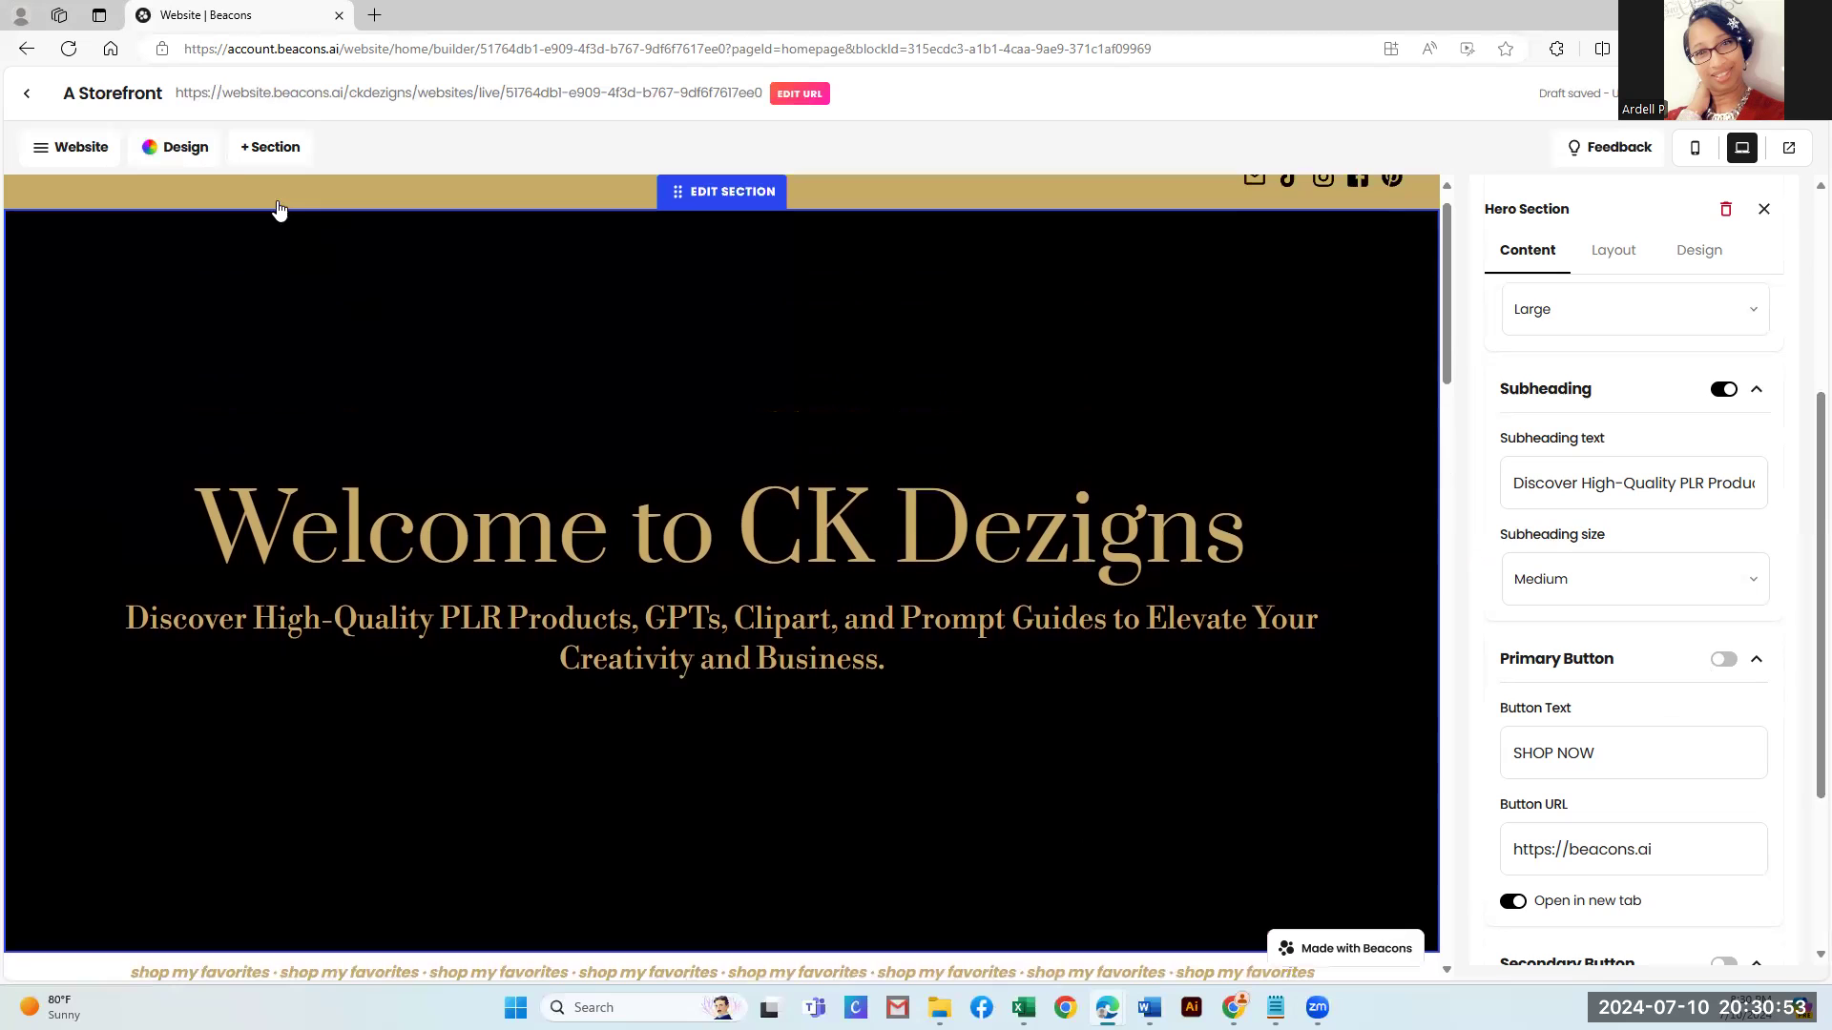
# Add a new Hero section to the page and set its heading to "About CK Dezigns"
pyautogui.click(265, 153)
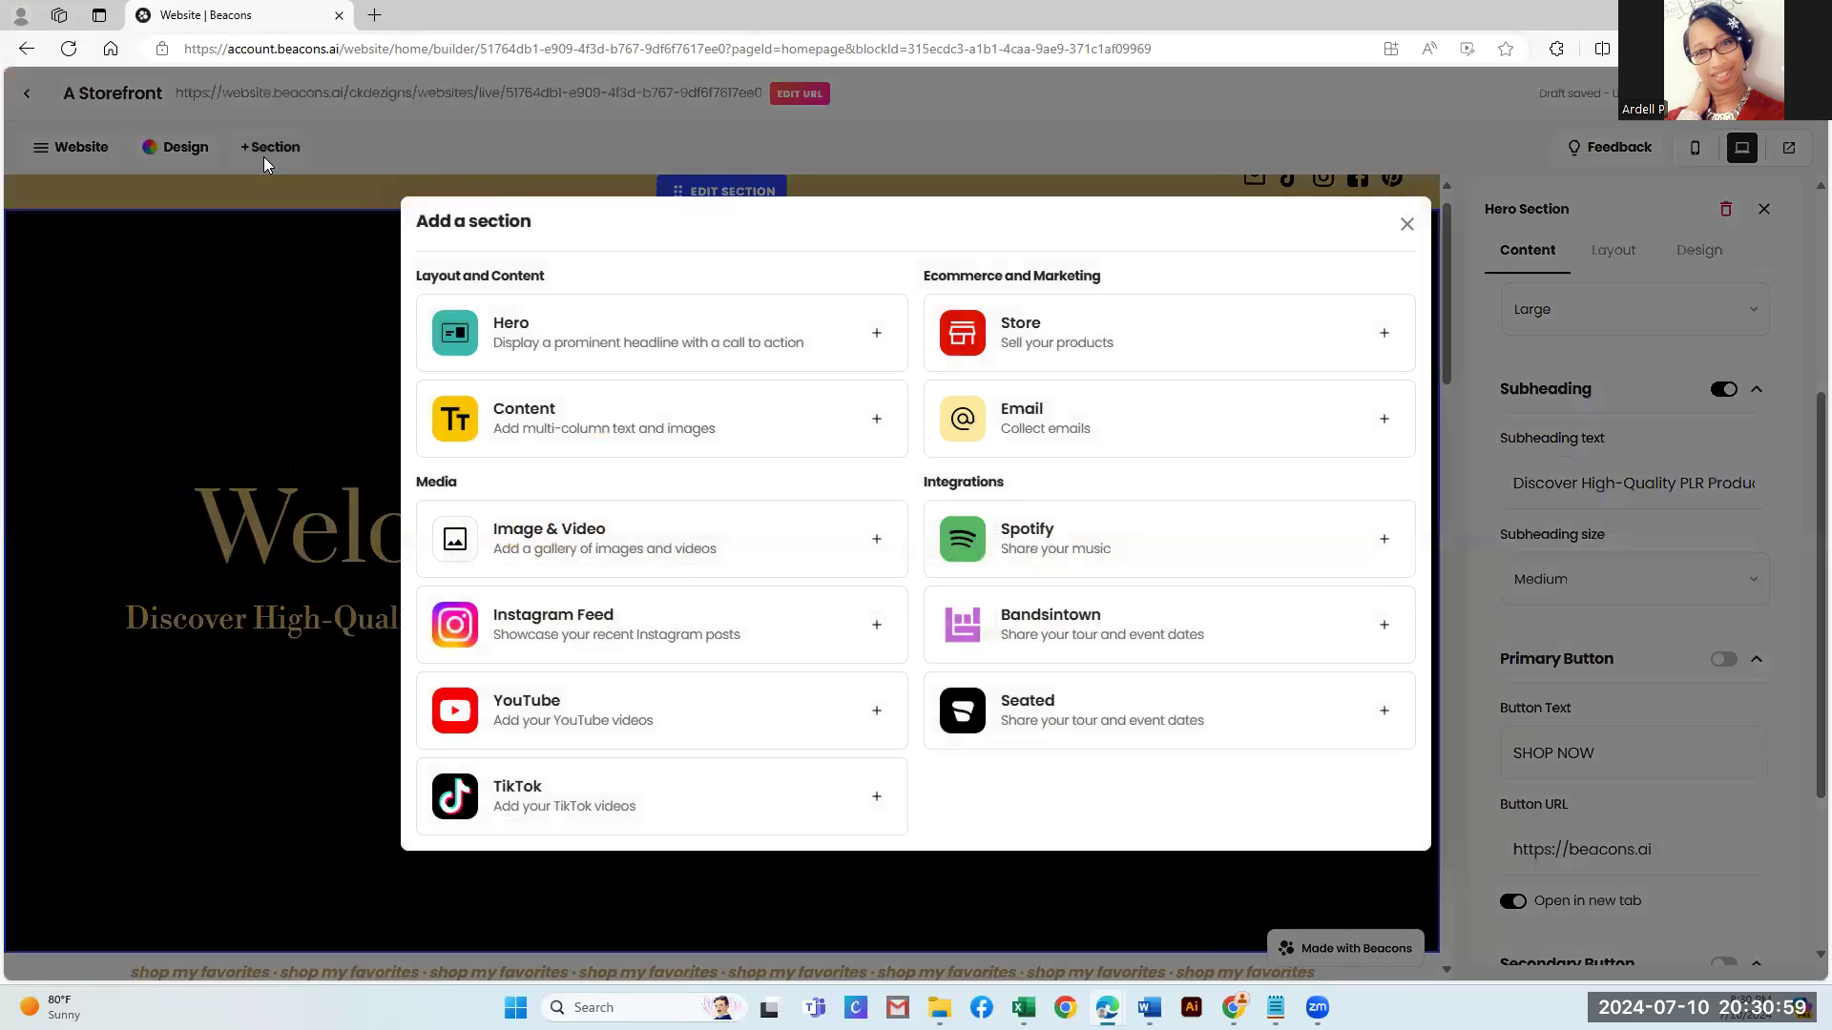
pyautogui.click(523, 340)
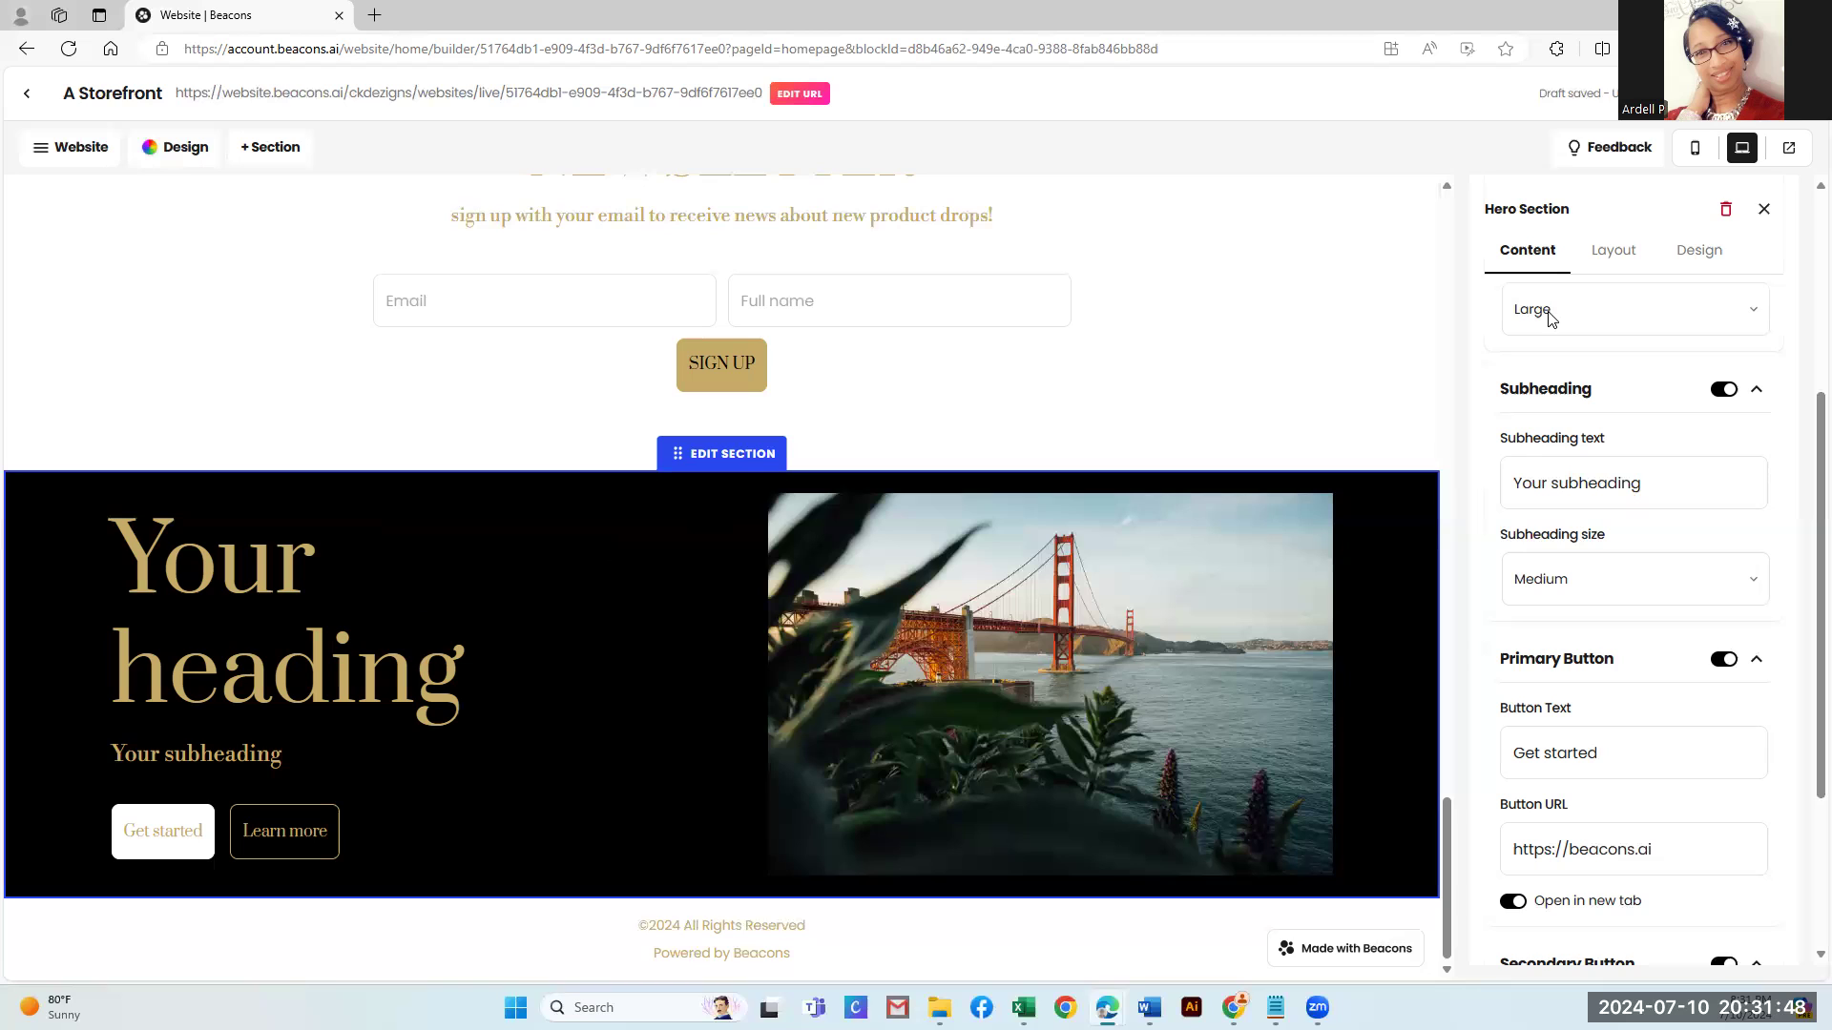
pyautogui.scroll(4, 1575, 439)
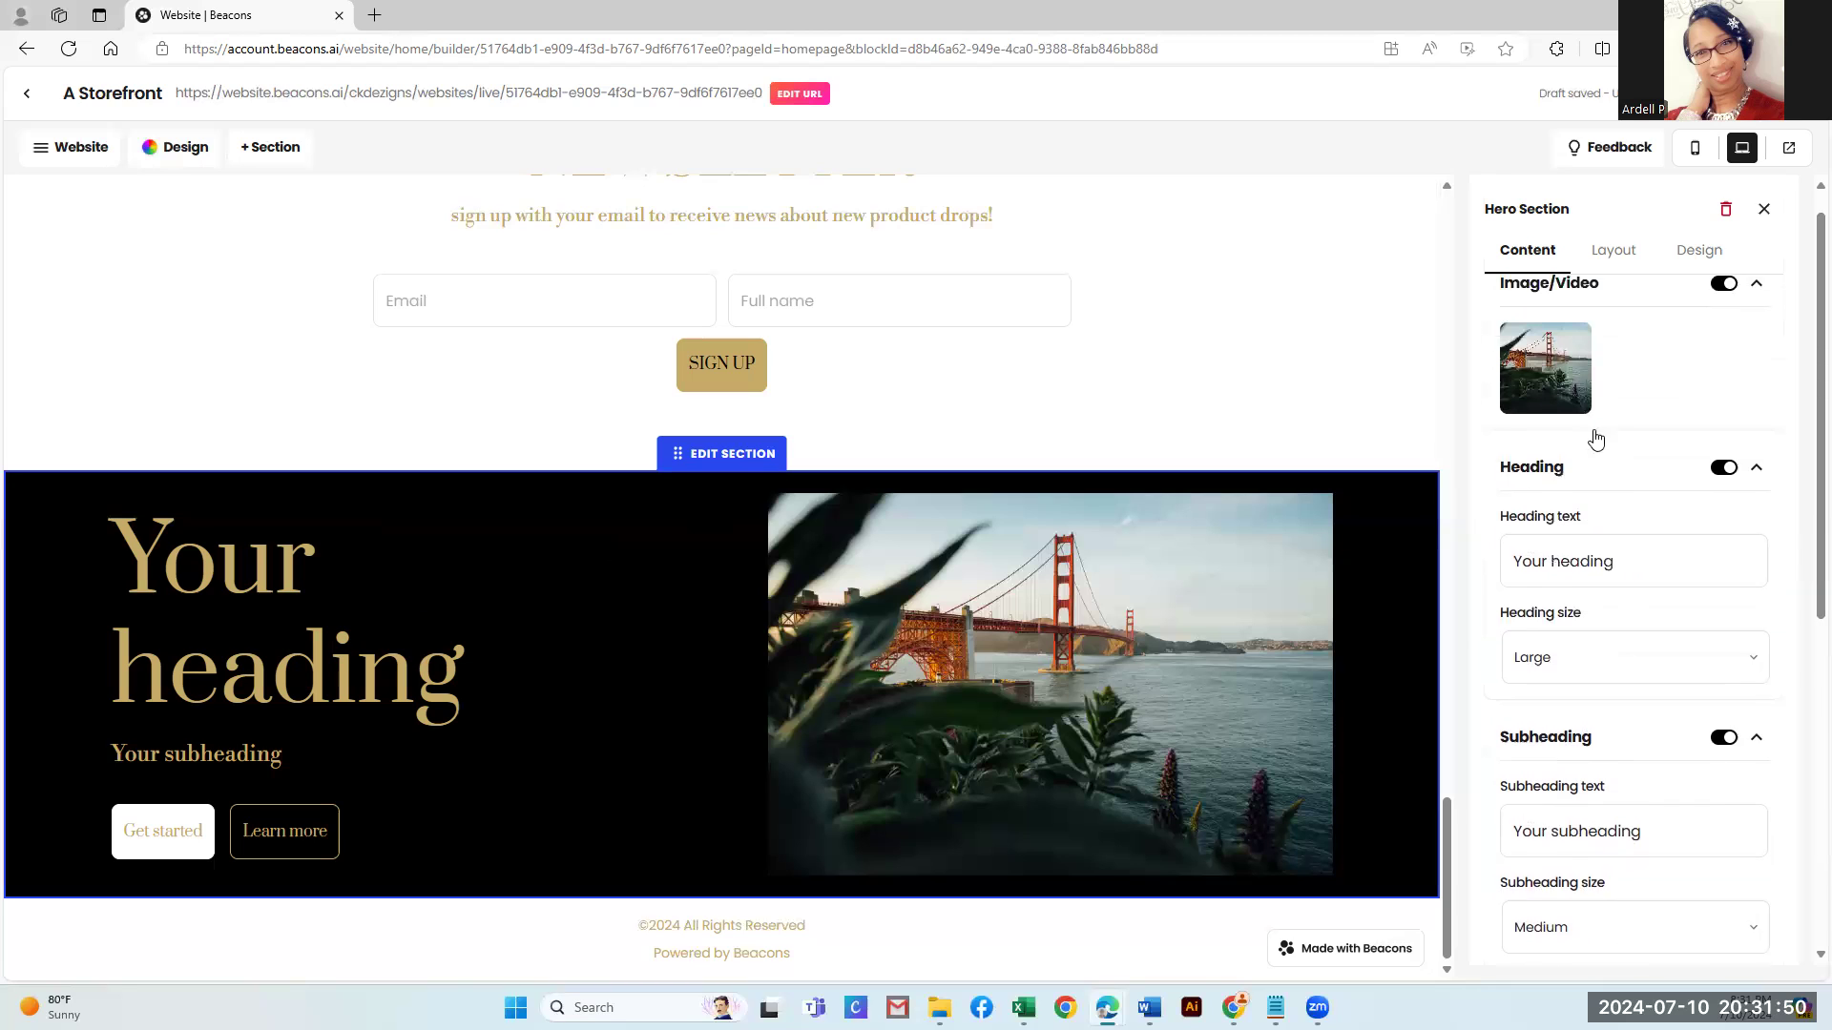
pyautogui.moveTo(1620, 596); pyautogui.dragTo(1504, 599)
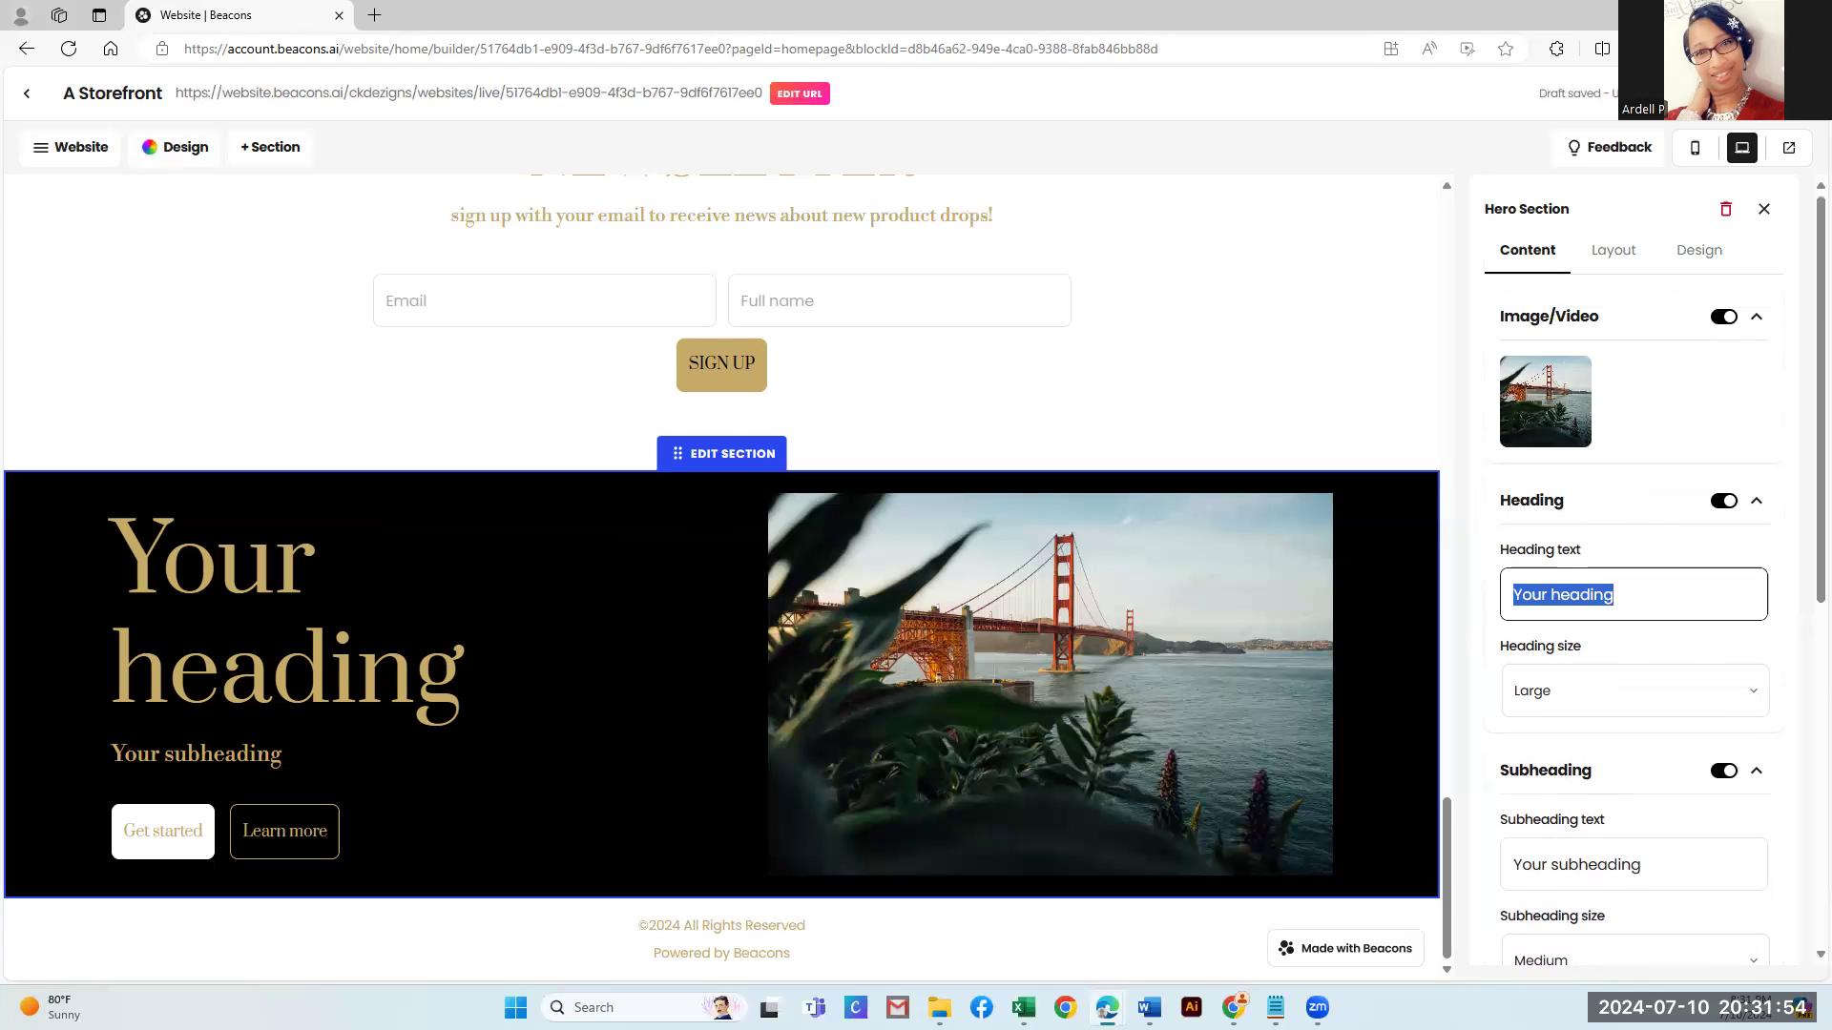
pyautogui.write('About')
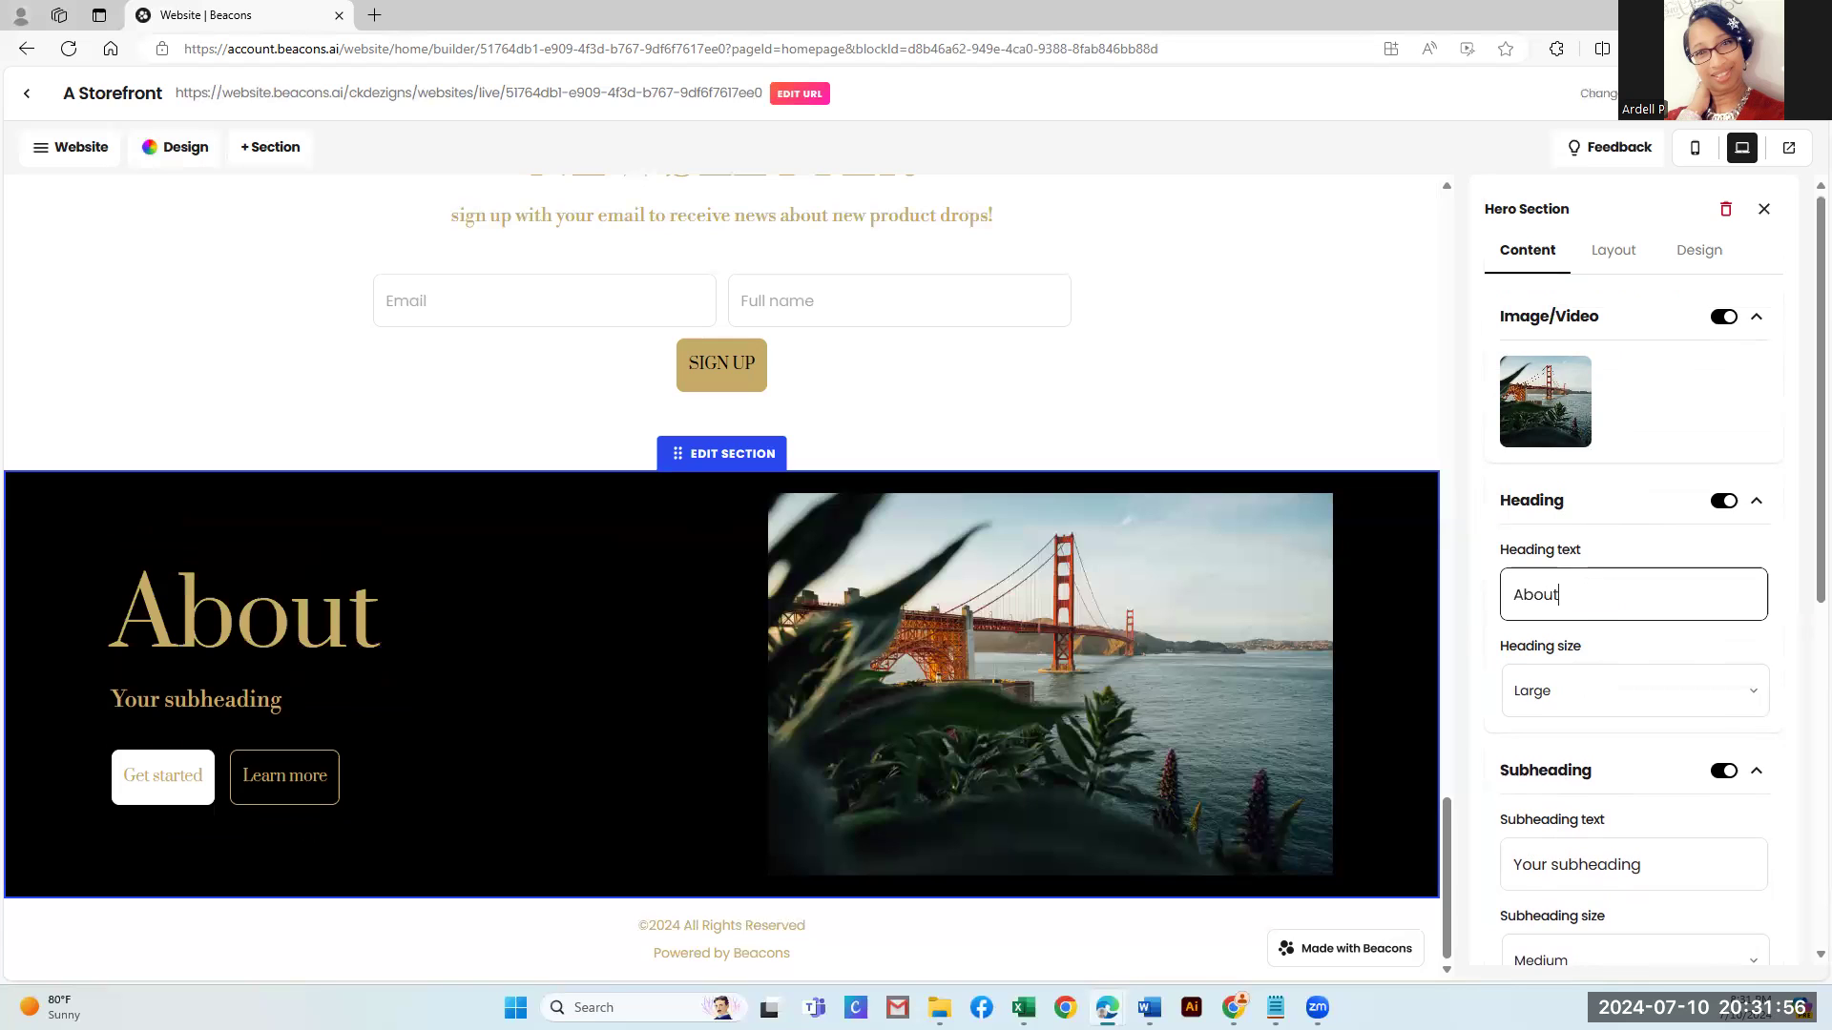
pyautogui.write(' CK ')
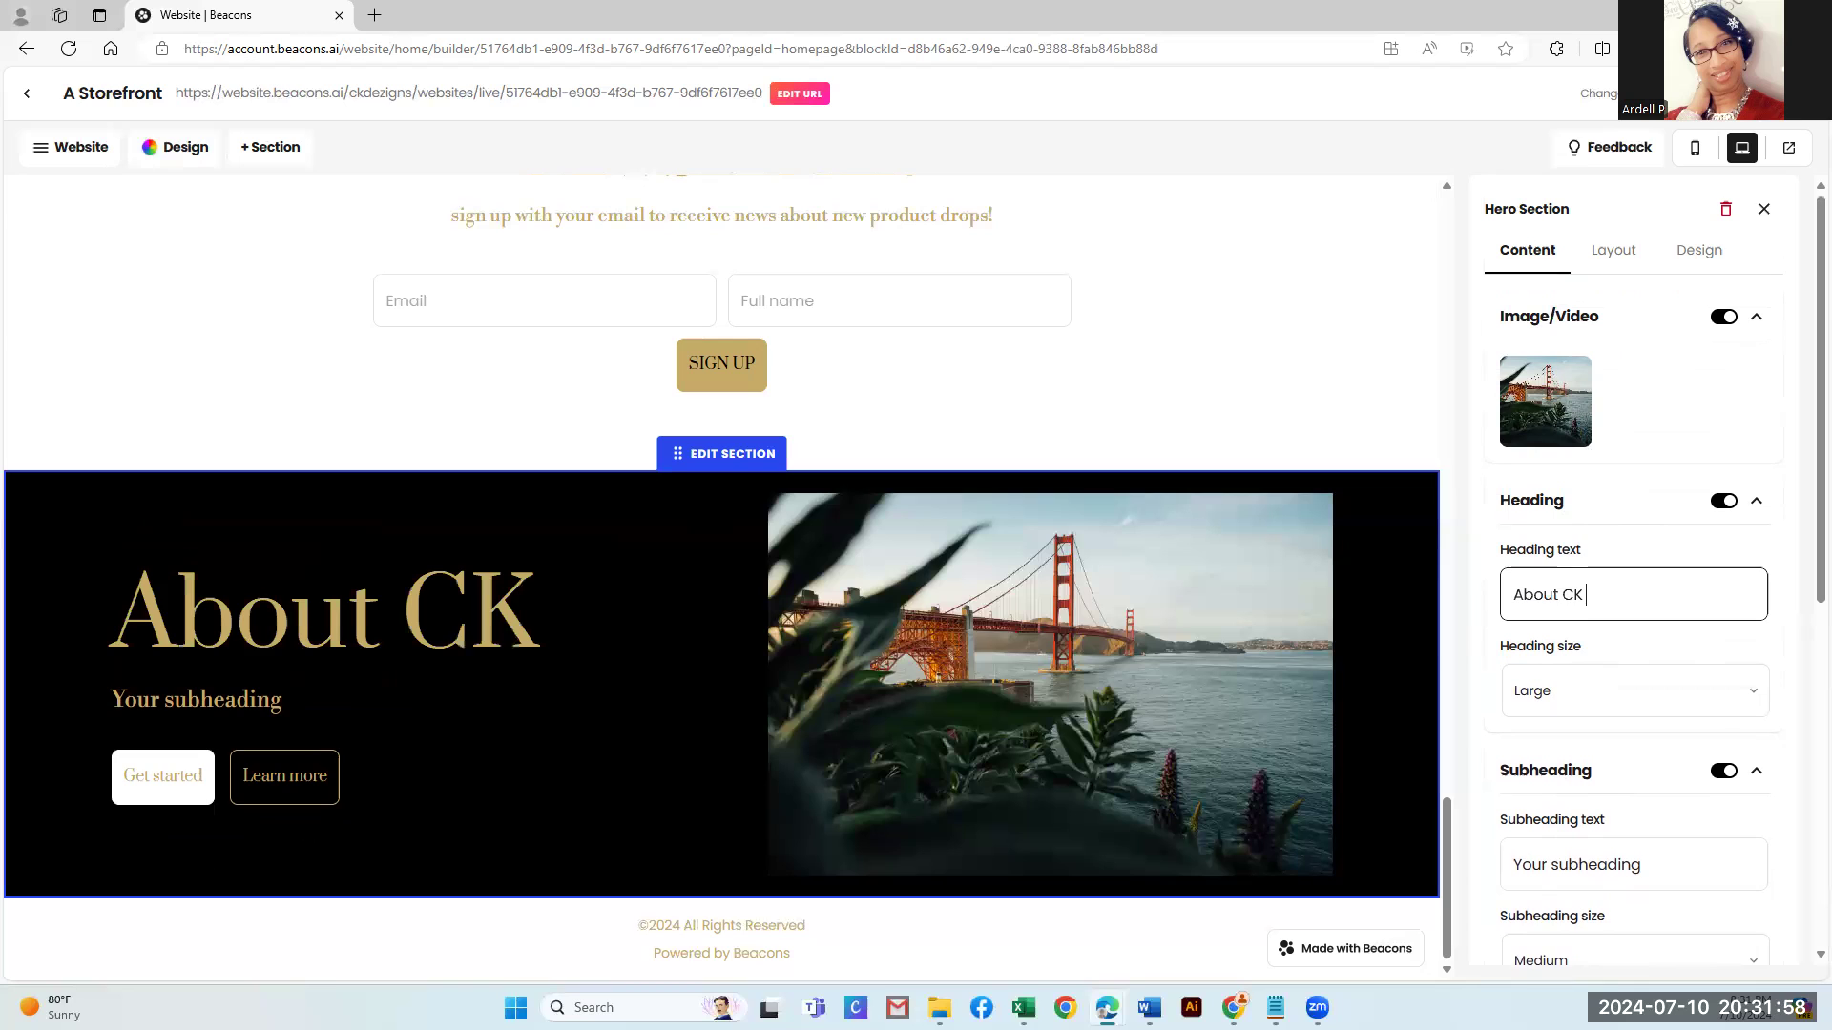
pyautogui.write('Dezigns')
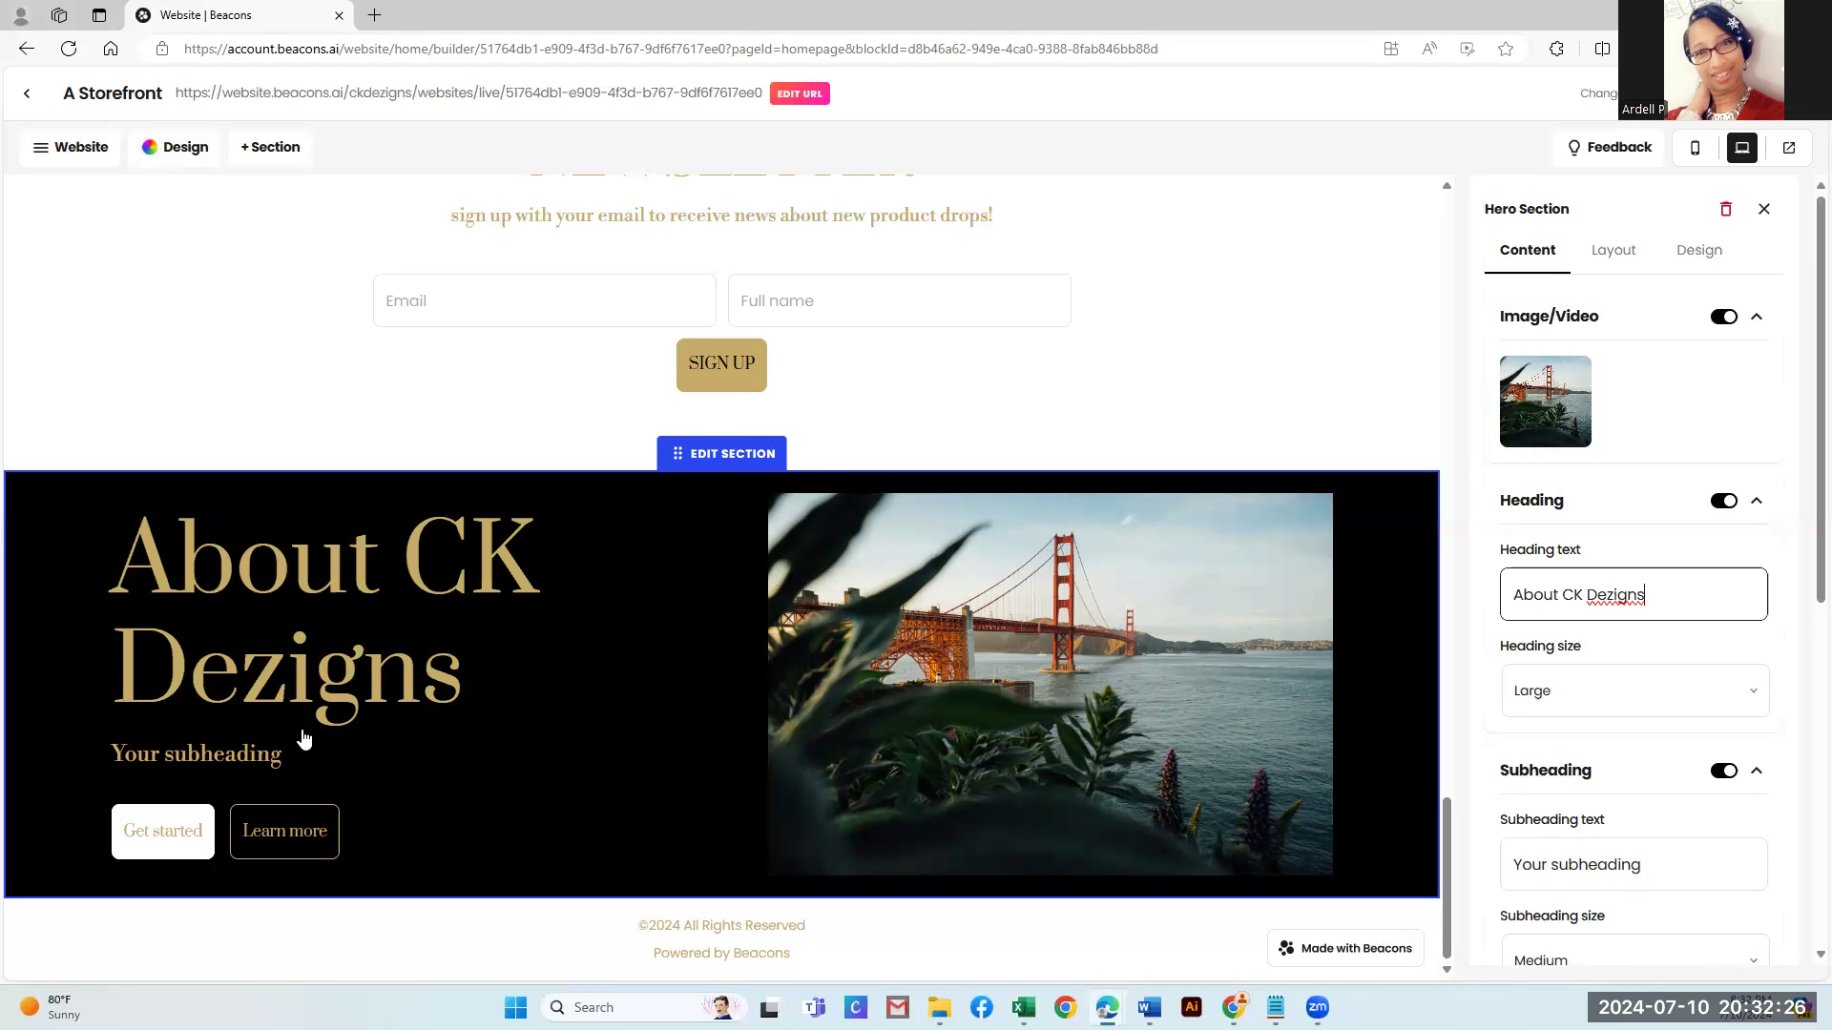
# Turn off the subheading, primary button and secondary button of the About CK Dezigns section
pyautogui.scroll(-1, 1647, 644)
pyautogui.scroll(-1, 1648, 646)
pyautogui.click(1723, 581)
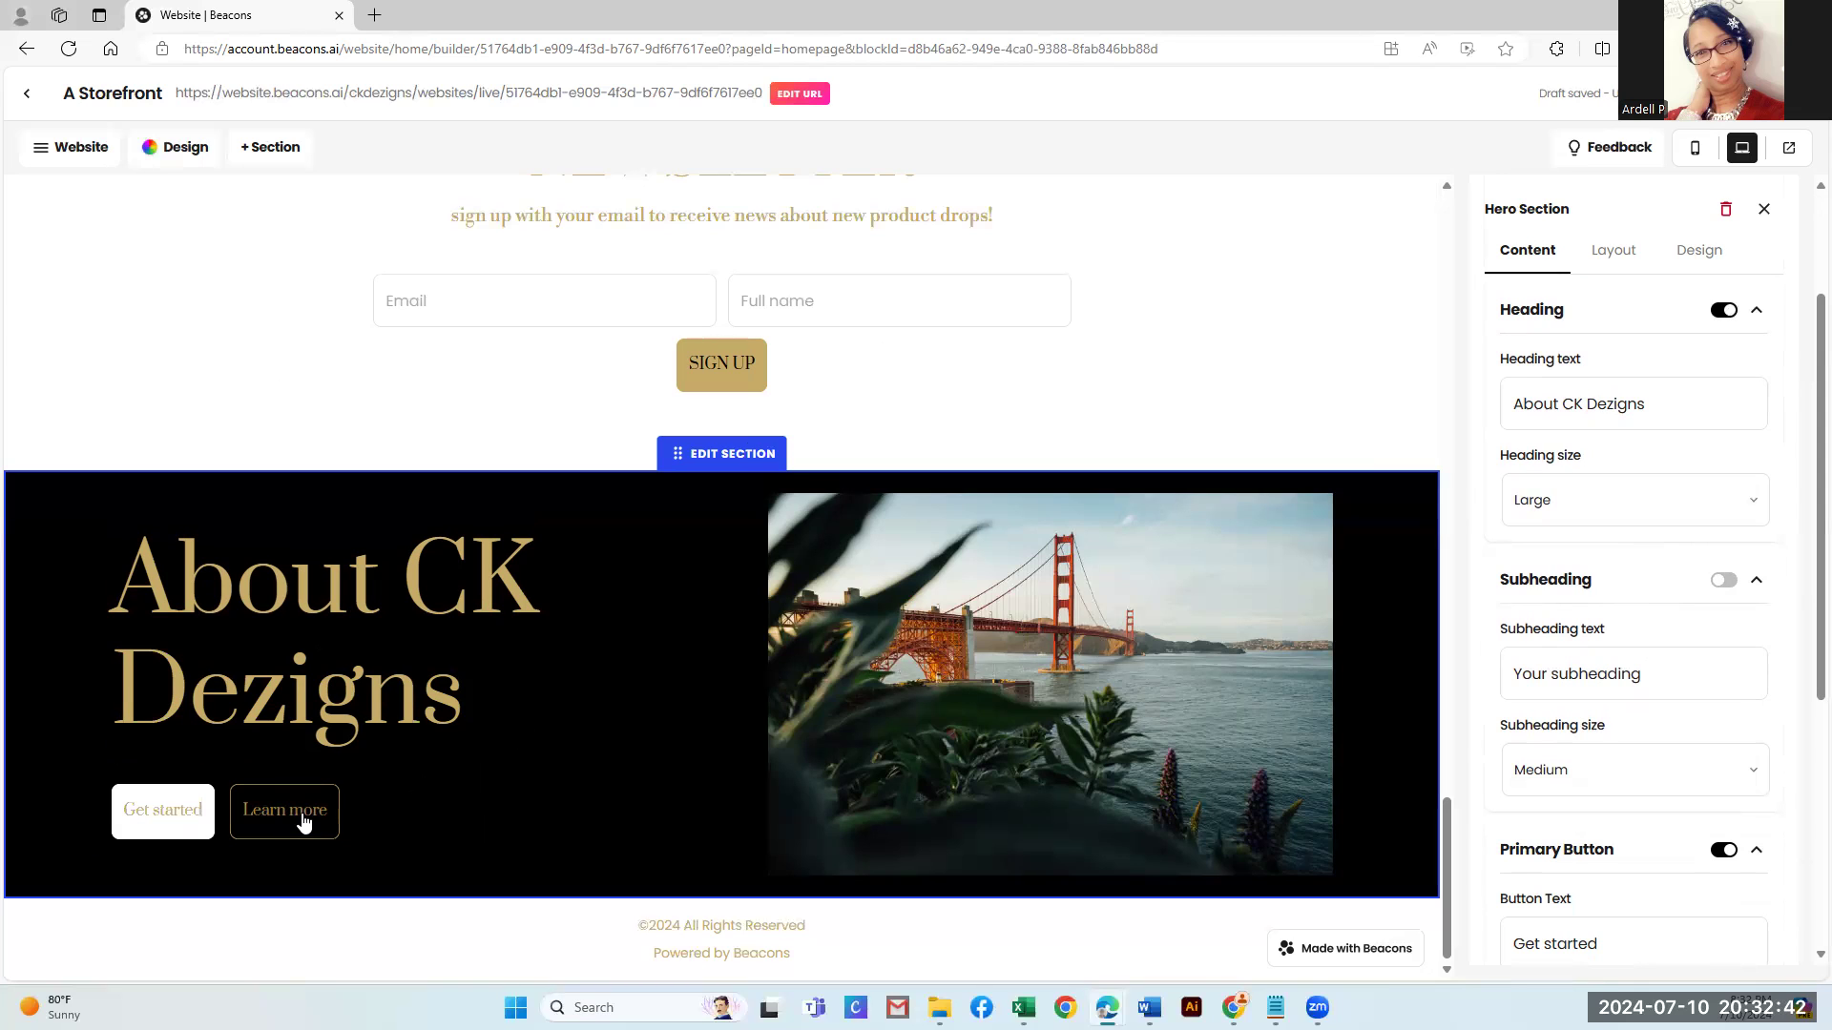
pyautogui.scroll(-2, 1672, 679)
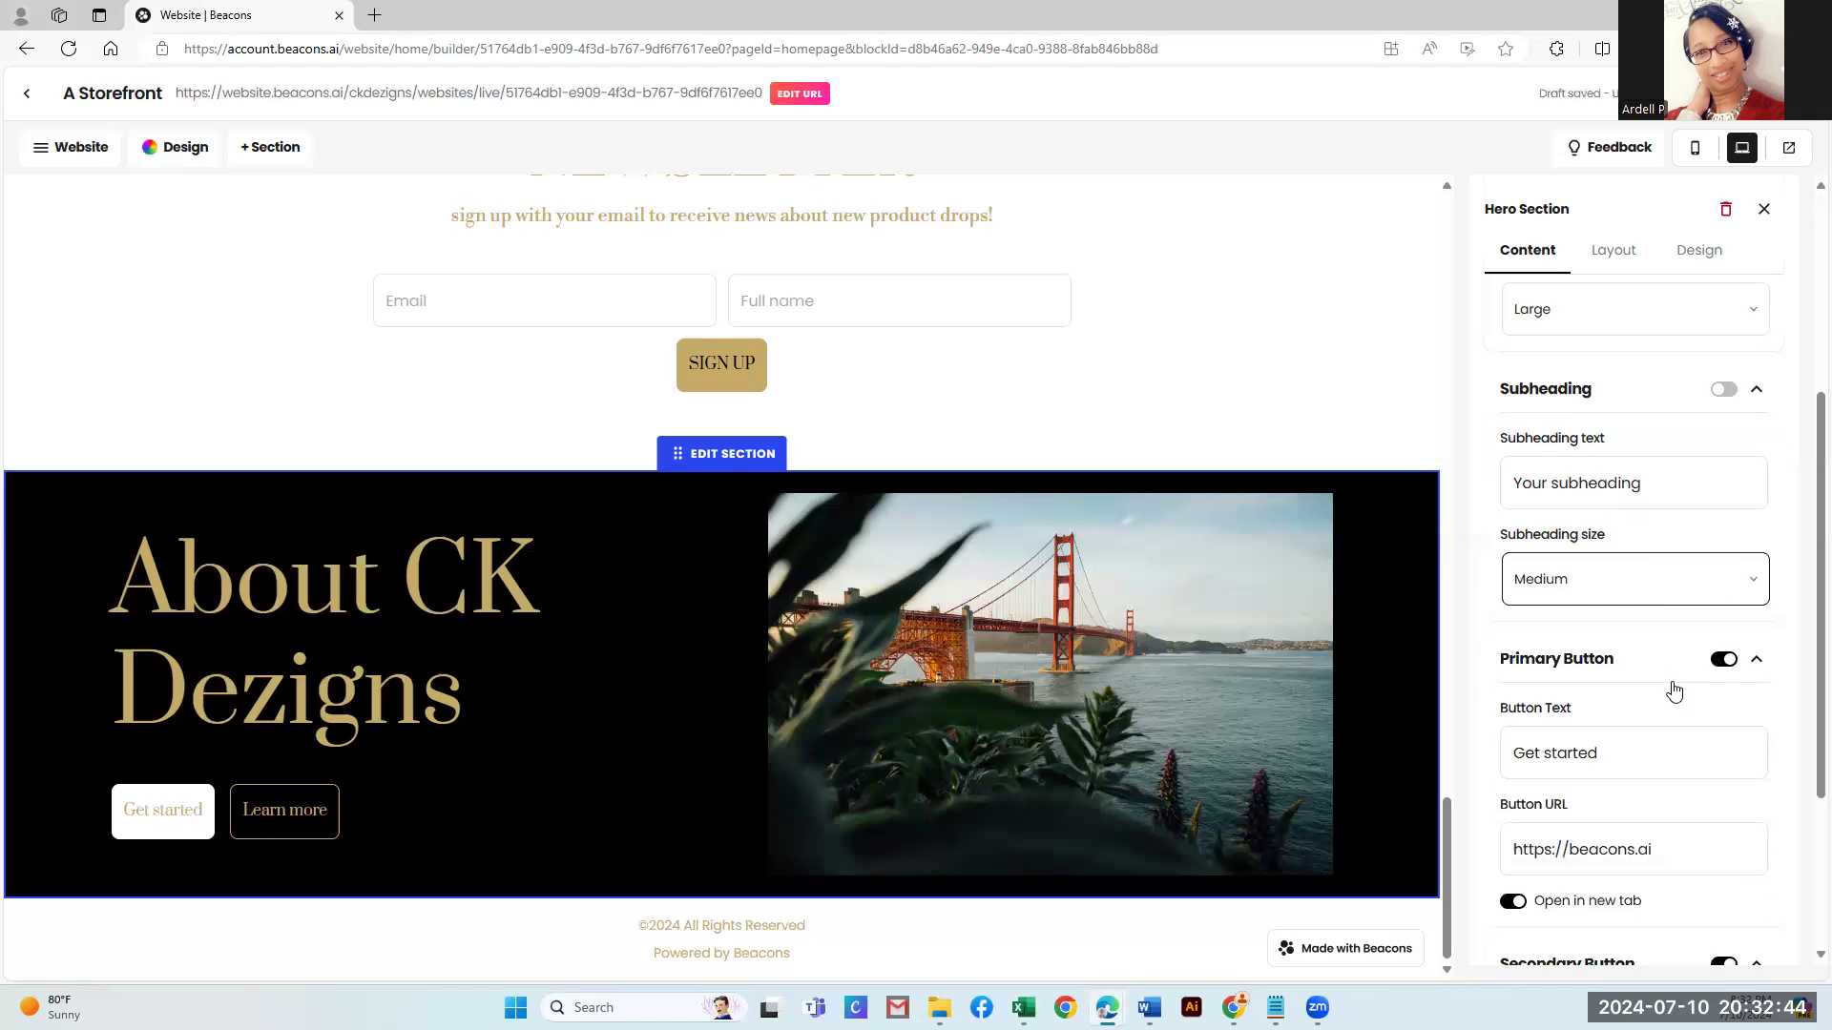
pyautogui.click(1722, 661)
pyautogui.scroll(-3, 1622, 792)
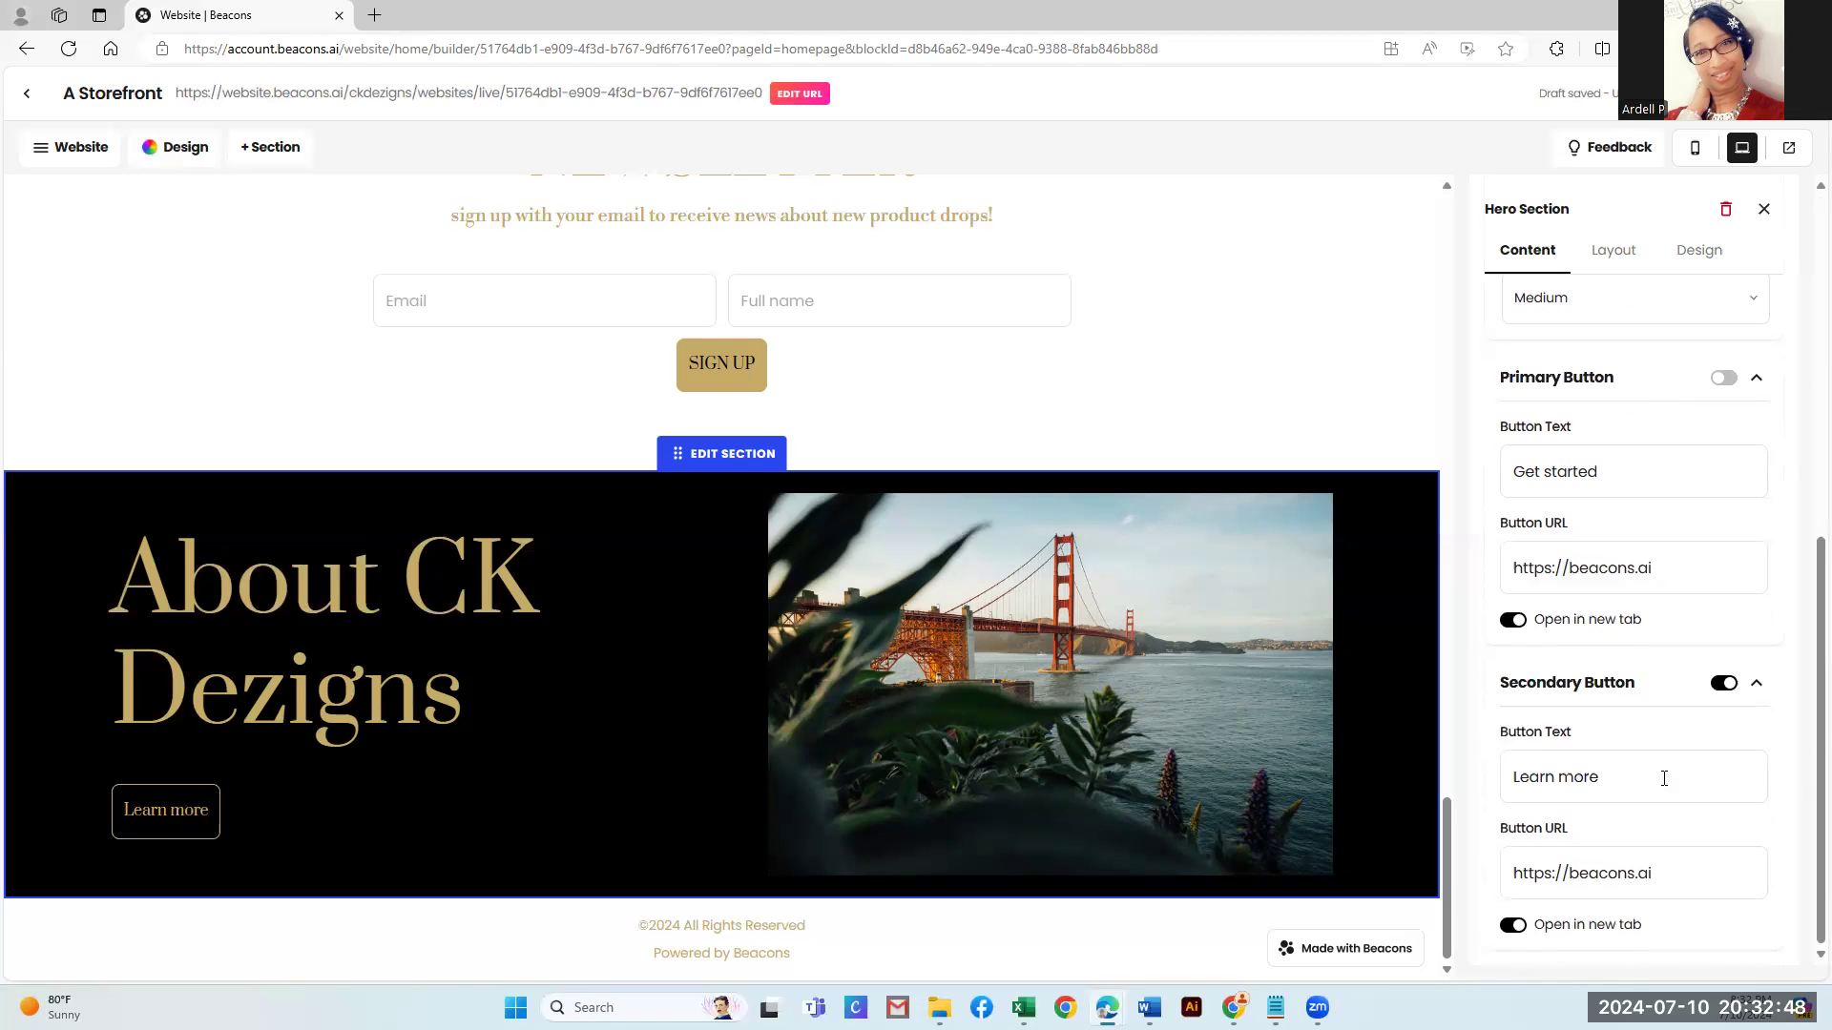
pyautogui.click(1723, 687)
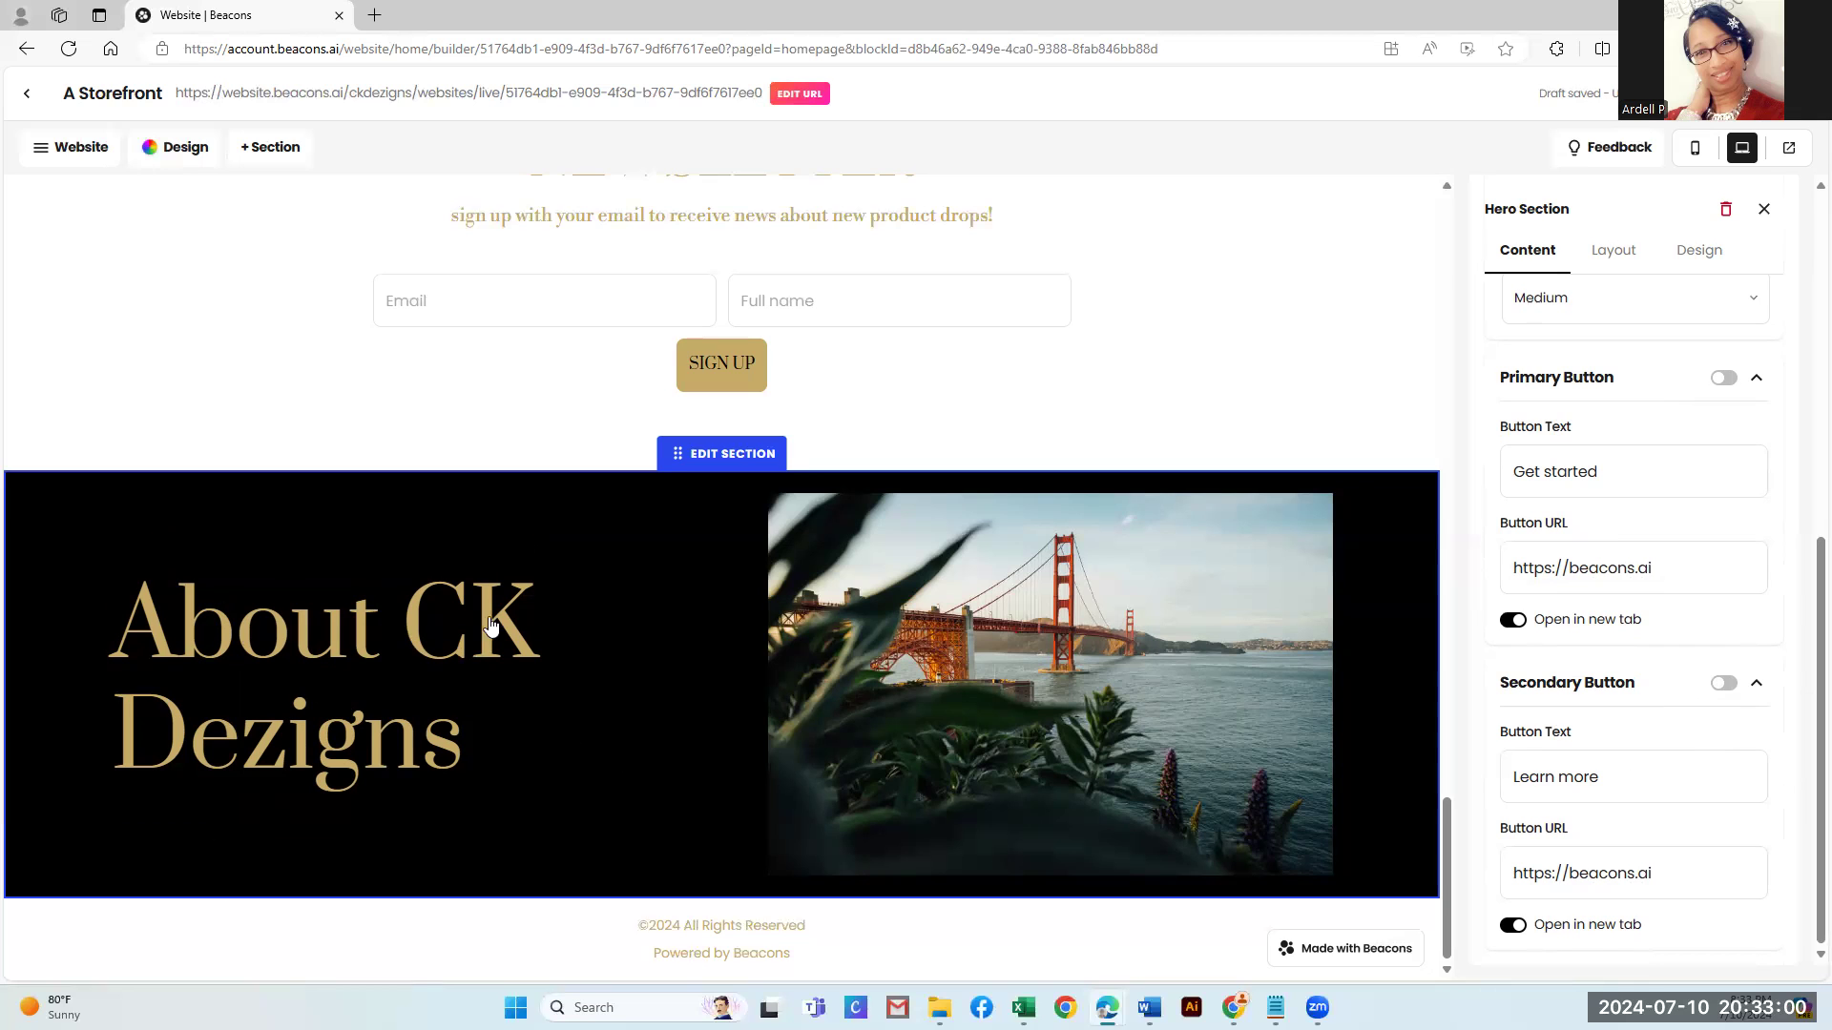
# Try the layout with the image left of the text for the About CK Dezigns section and switch it to the centered headline layout
pyautogui.scroll(4, 535, 546)
pyautogui.scroll(15, 534, 546)
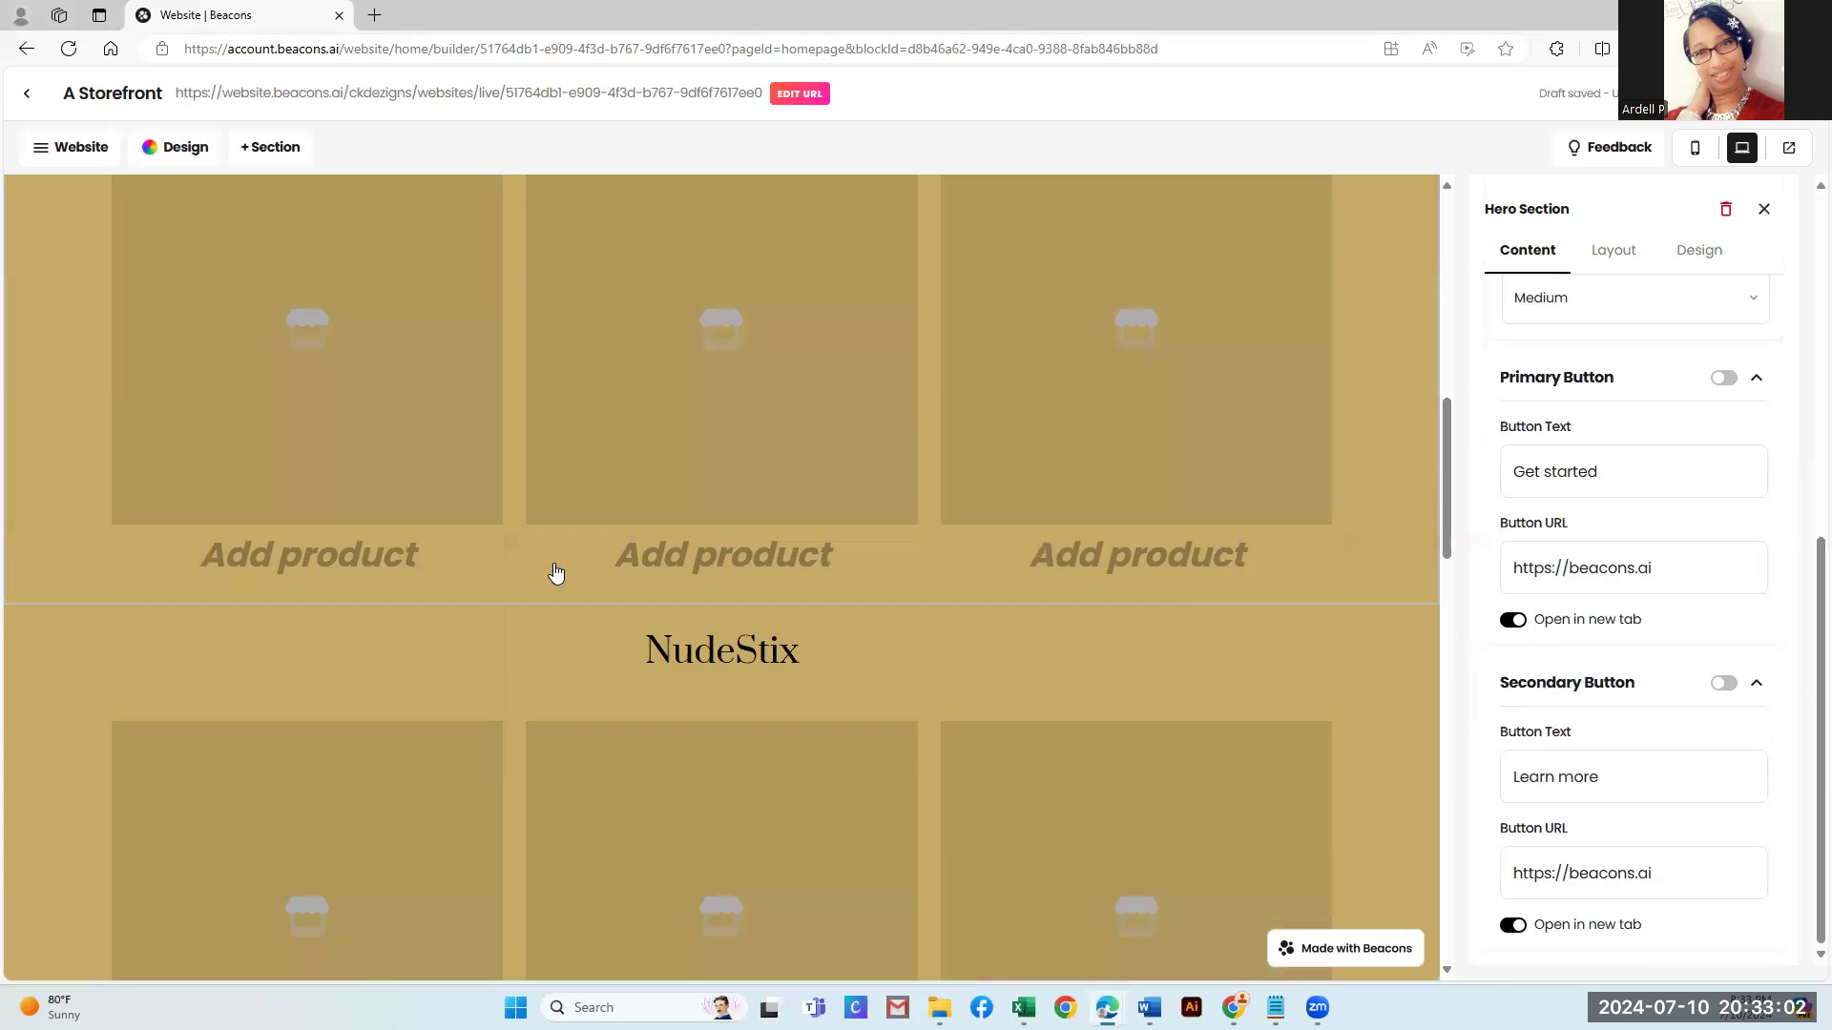
pyautogui.scroll(6, 558, 571)
pyautogui.scroll(-16, 585, 564)
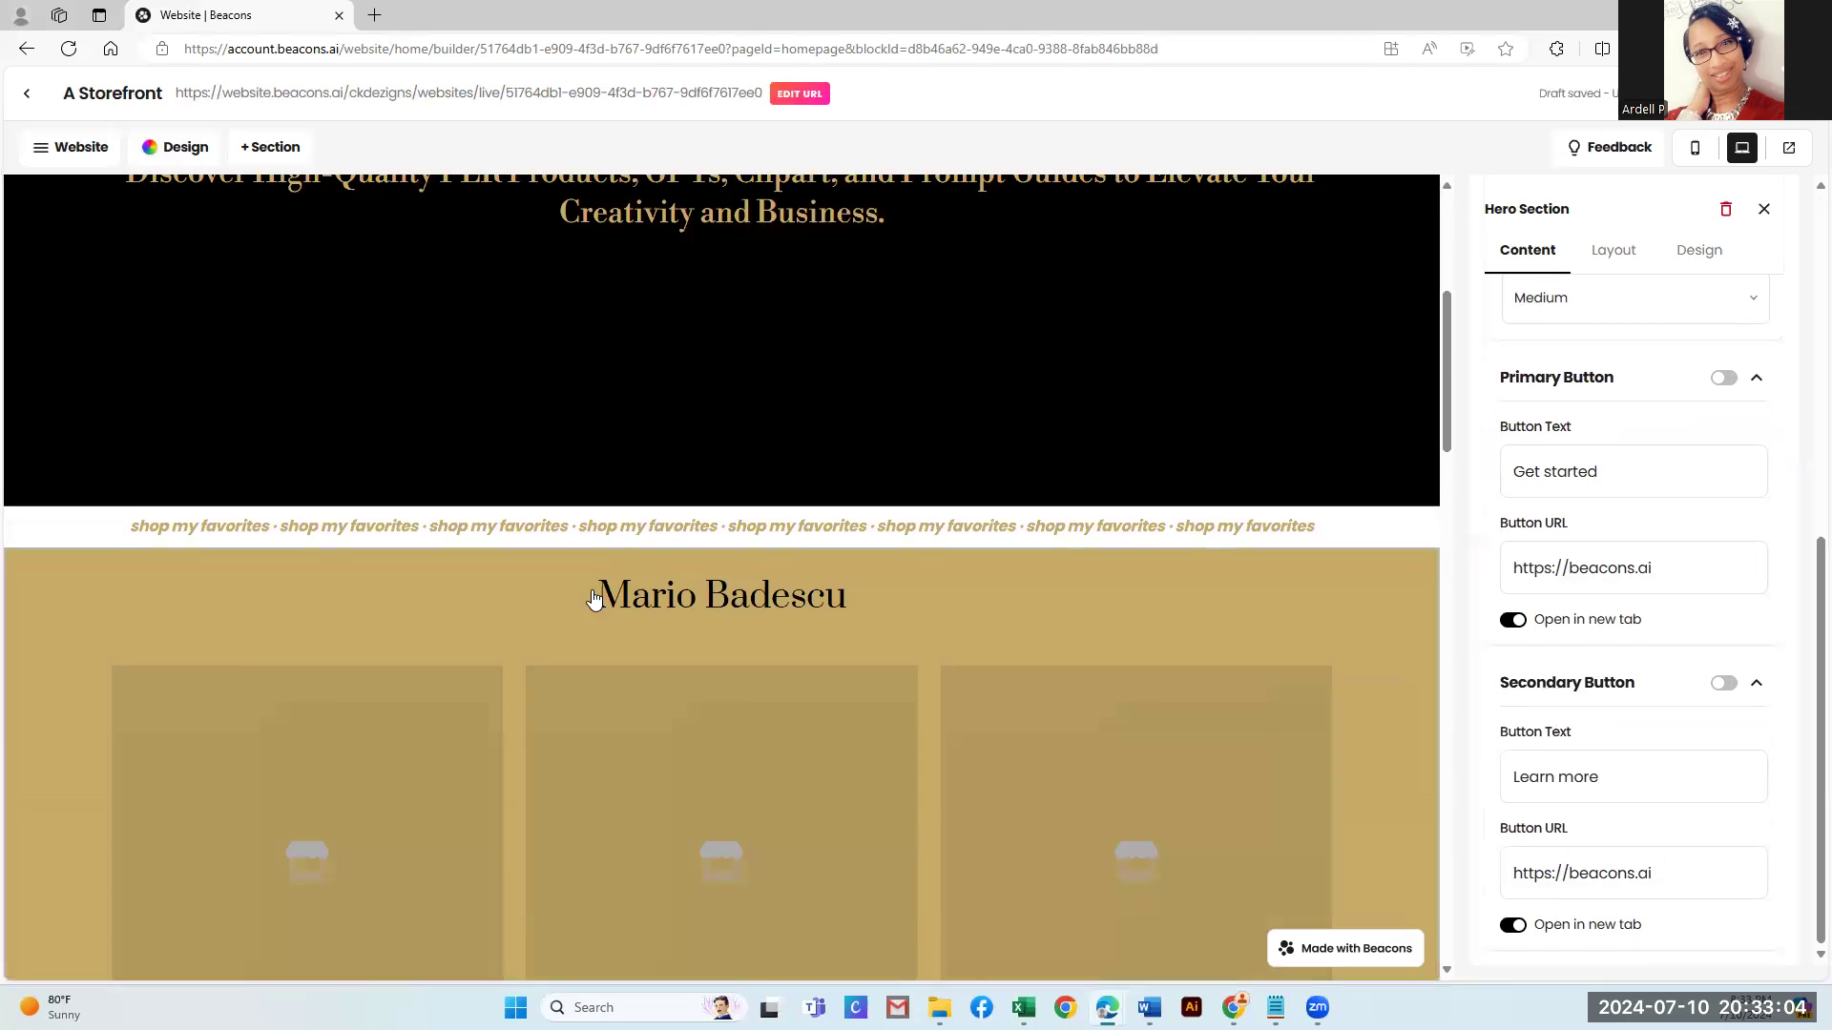
pyautogui.scroll(-12, 603, 606)
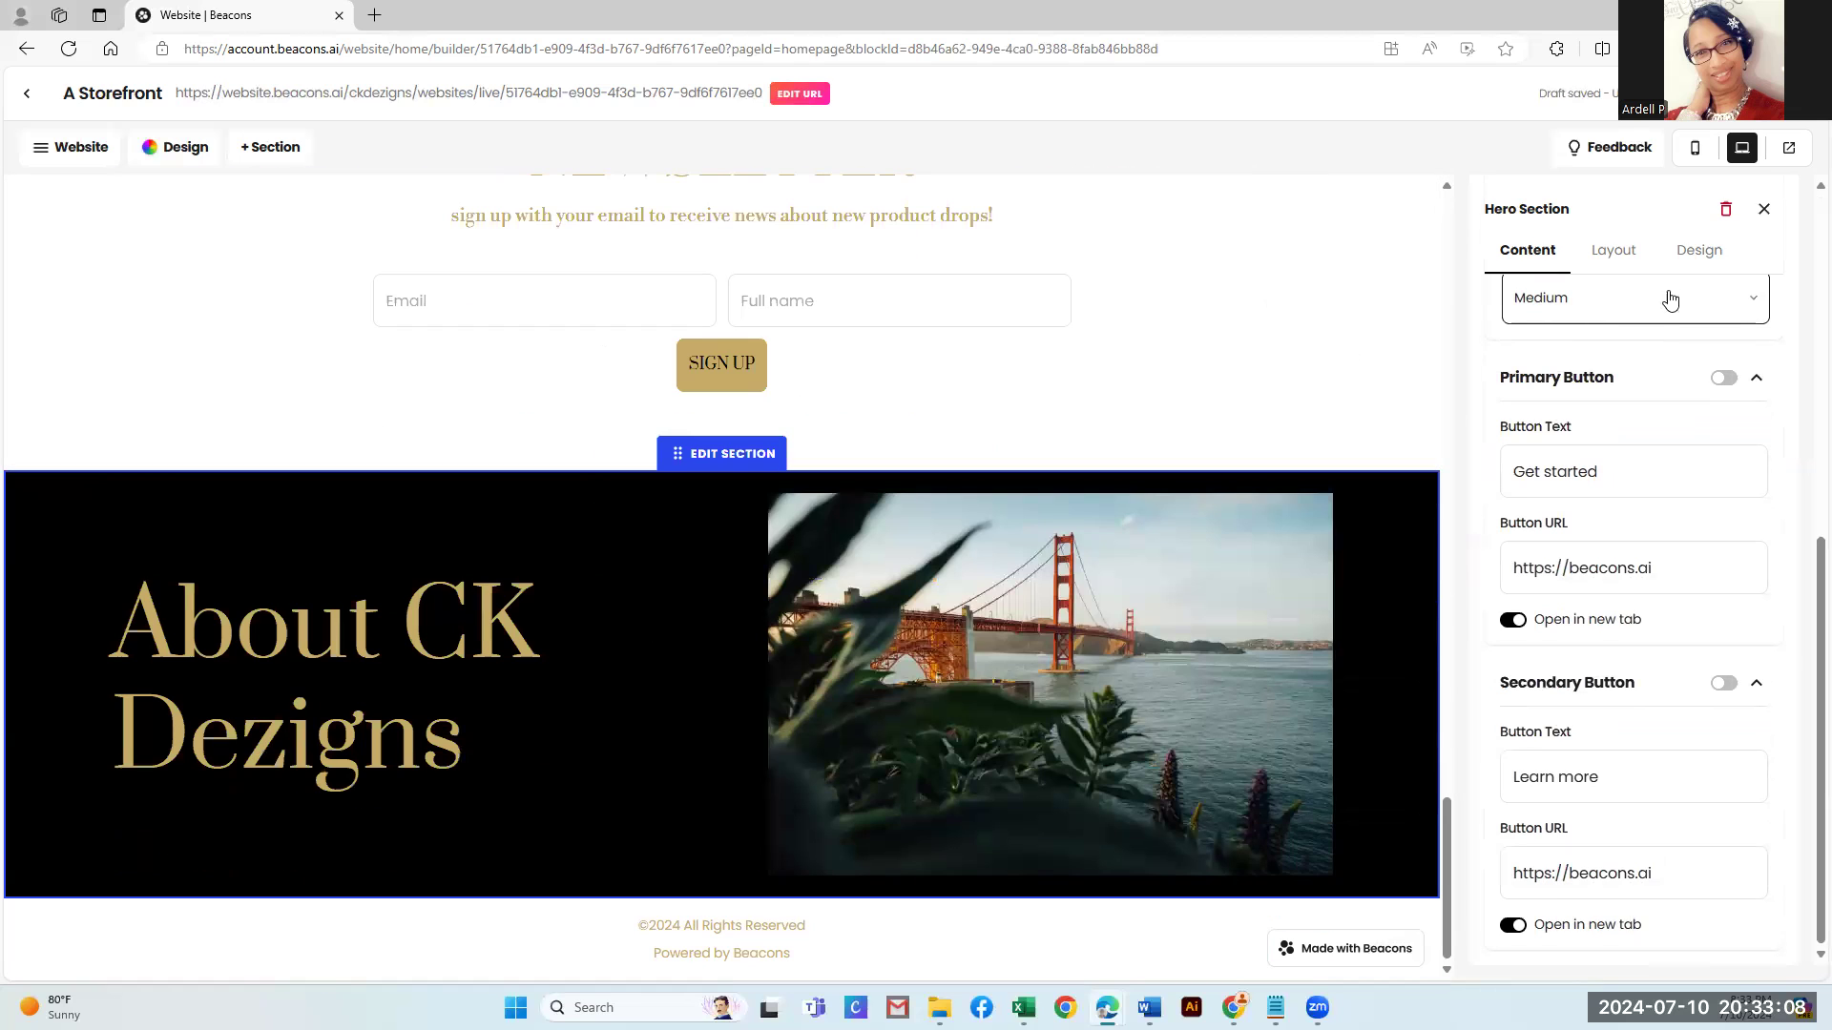
pyautogui.click(1623, 263)
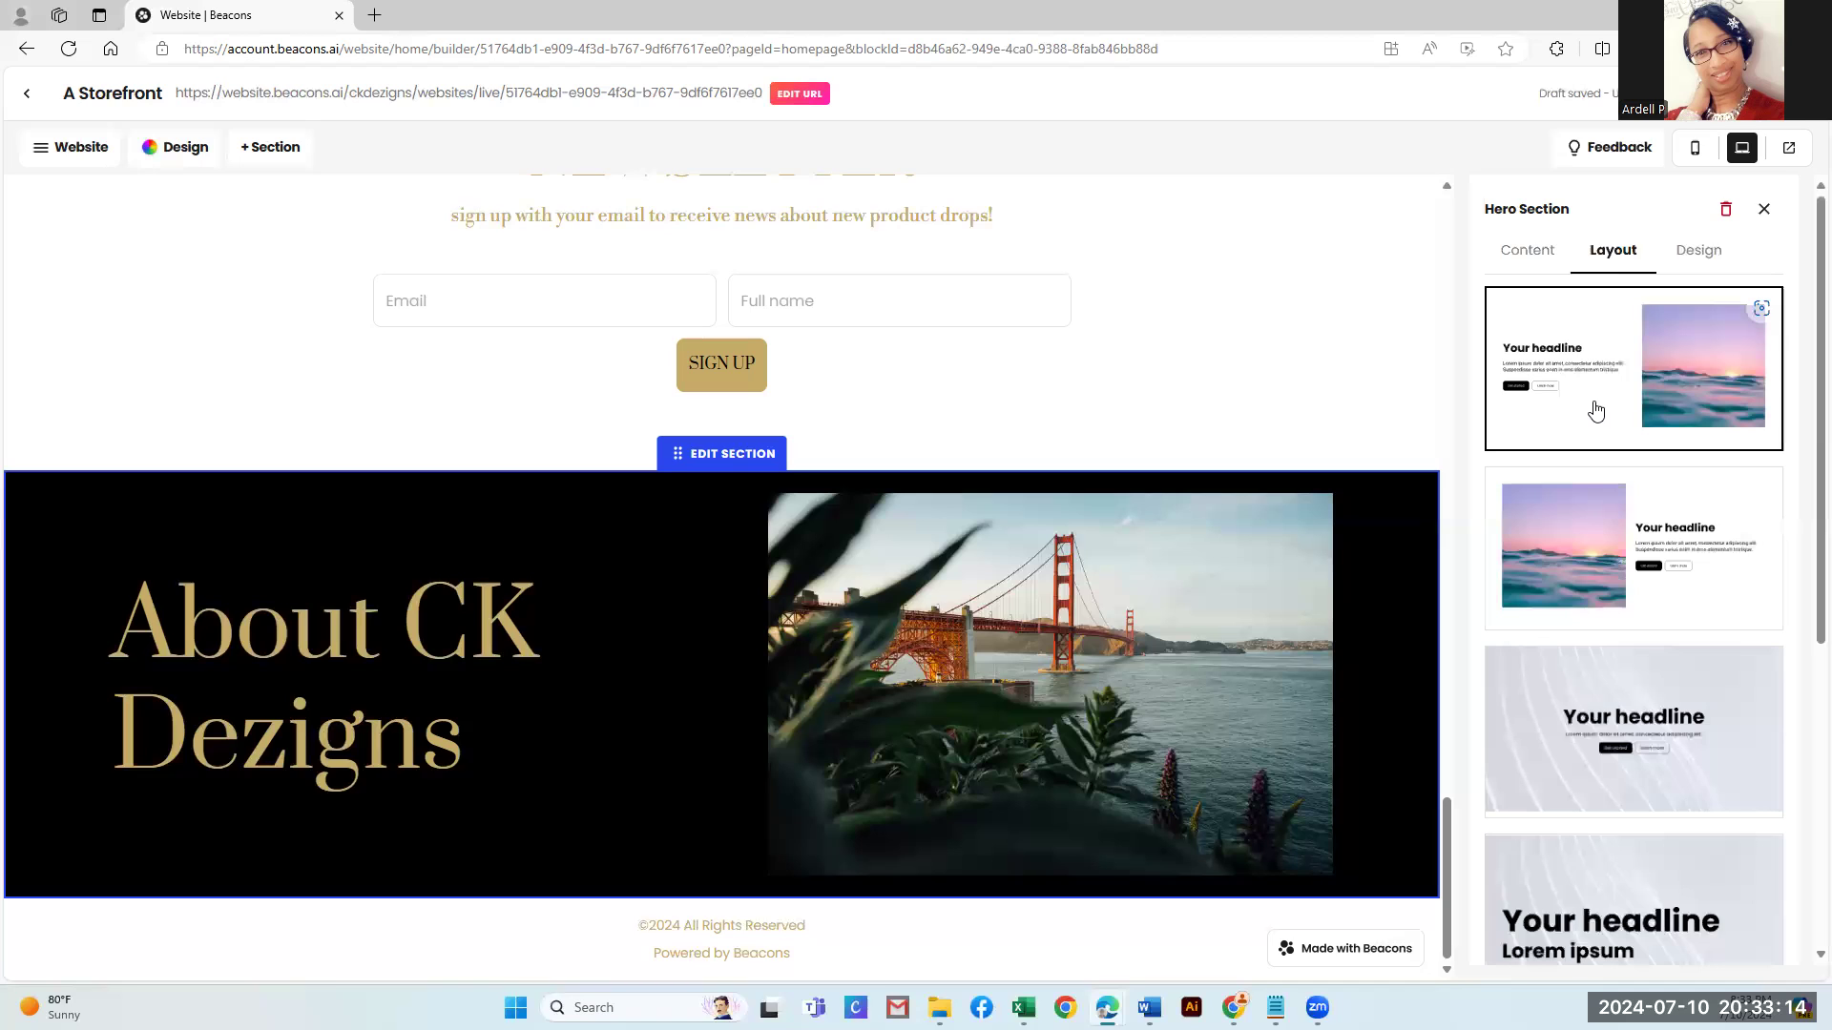
pyautogui.click(1571, 549)
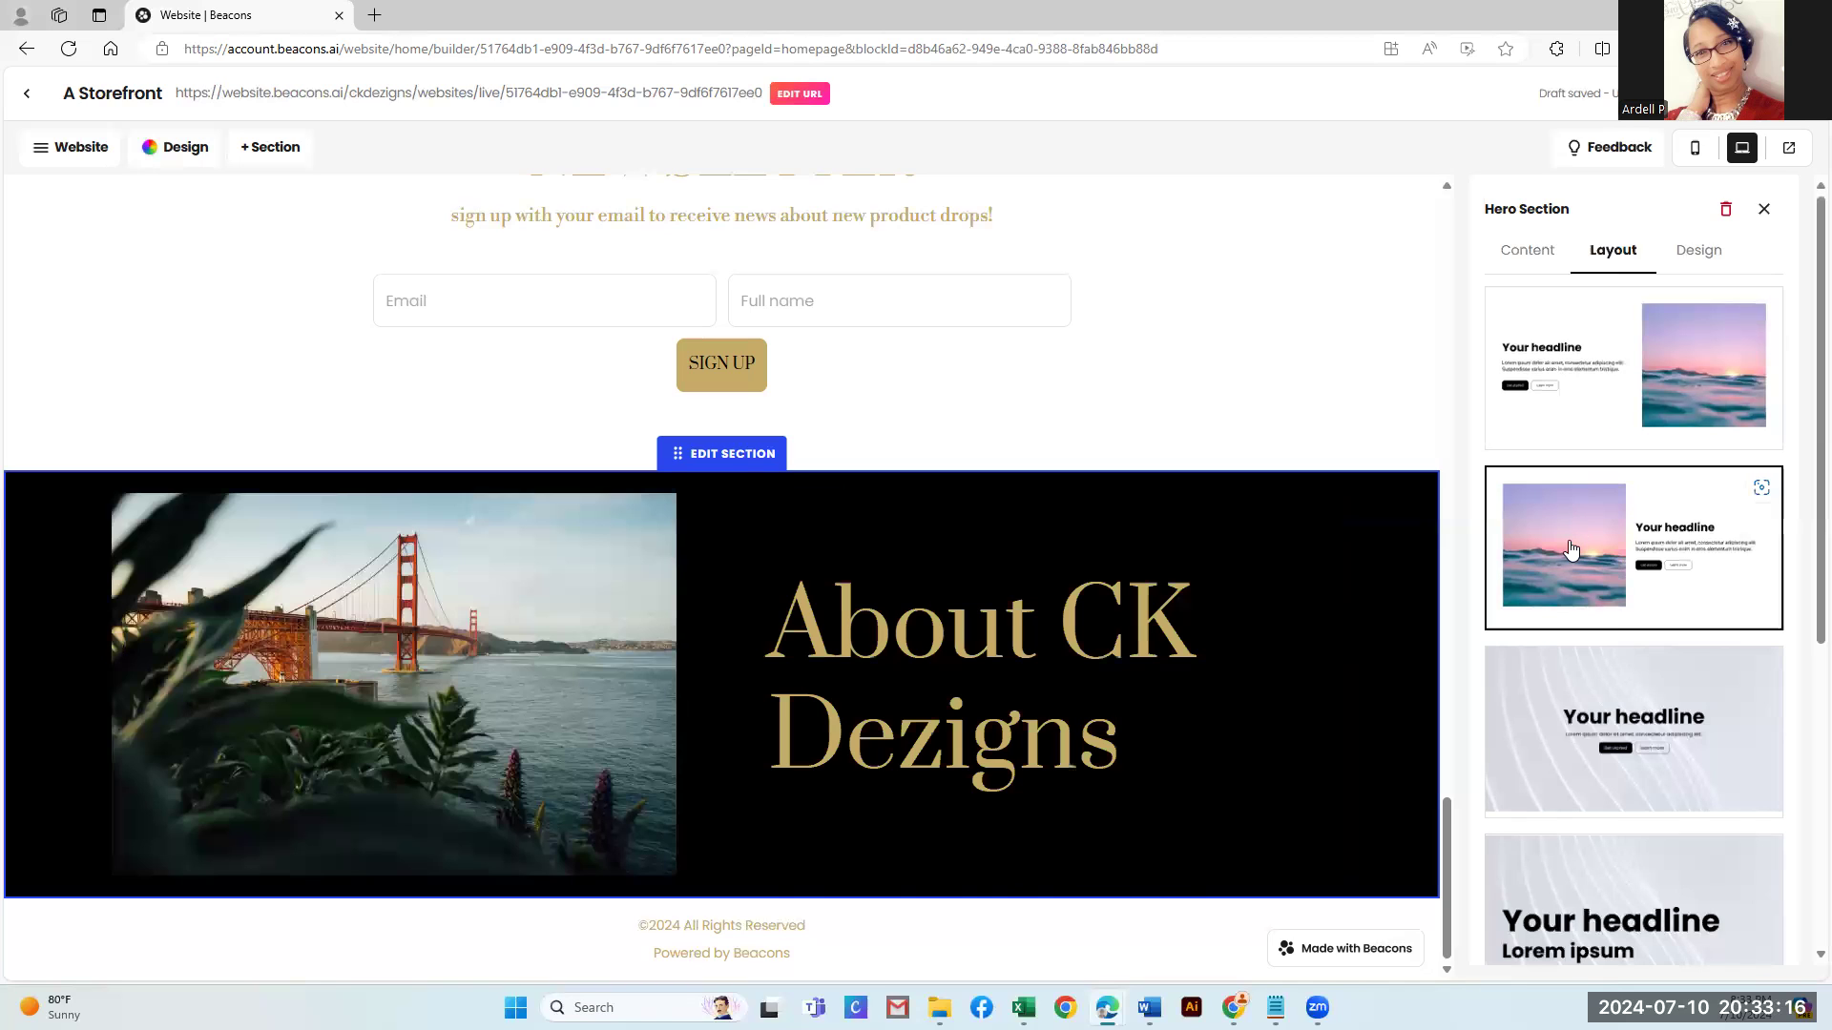
pyautogui.click(1586, 714)
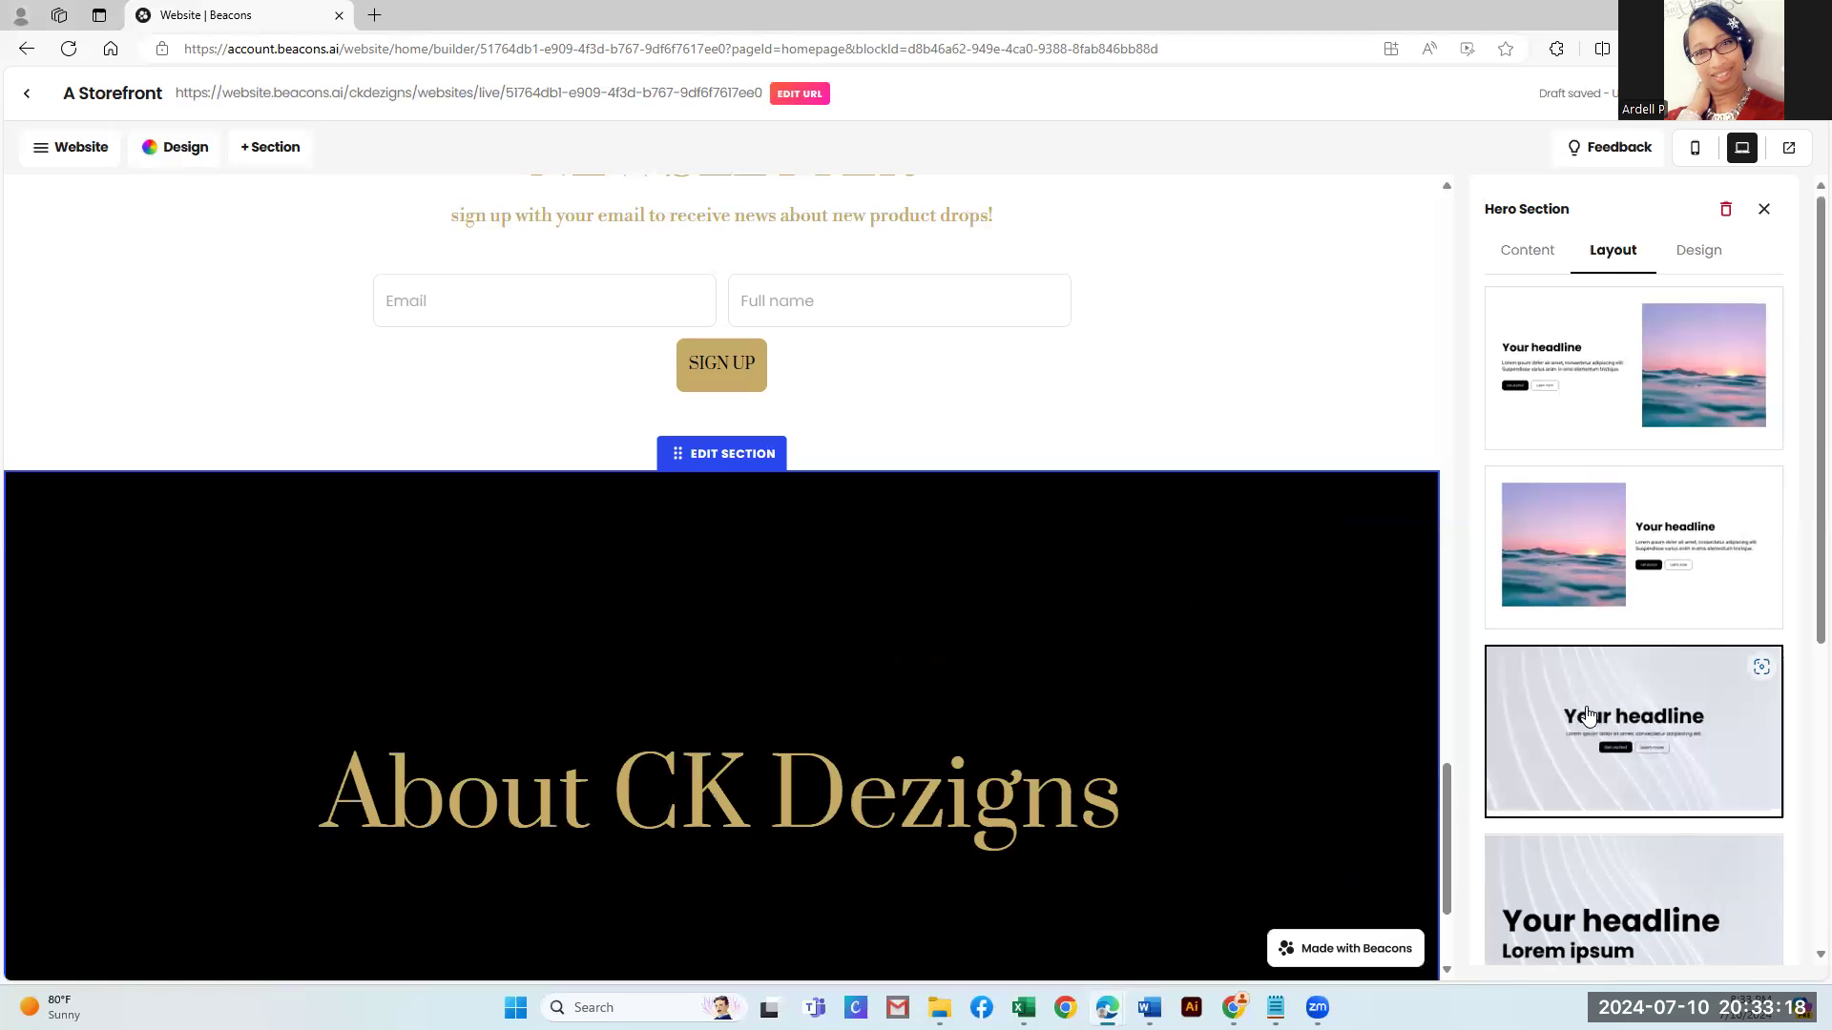
# Place the image to the right of the heading in the About CK Dezigns section and apply the CK Dezigns [C] palette
pyautogui.click(1591, 424)
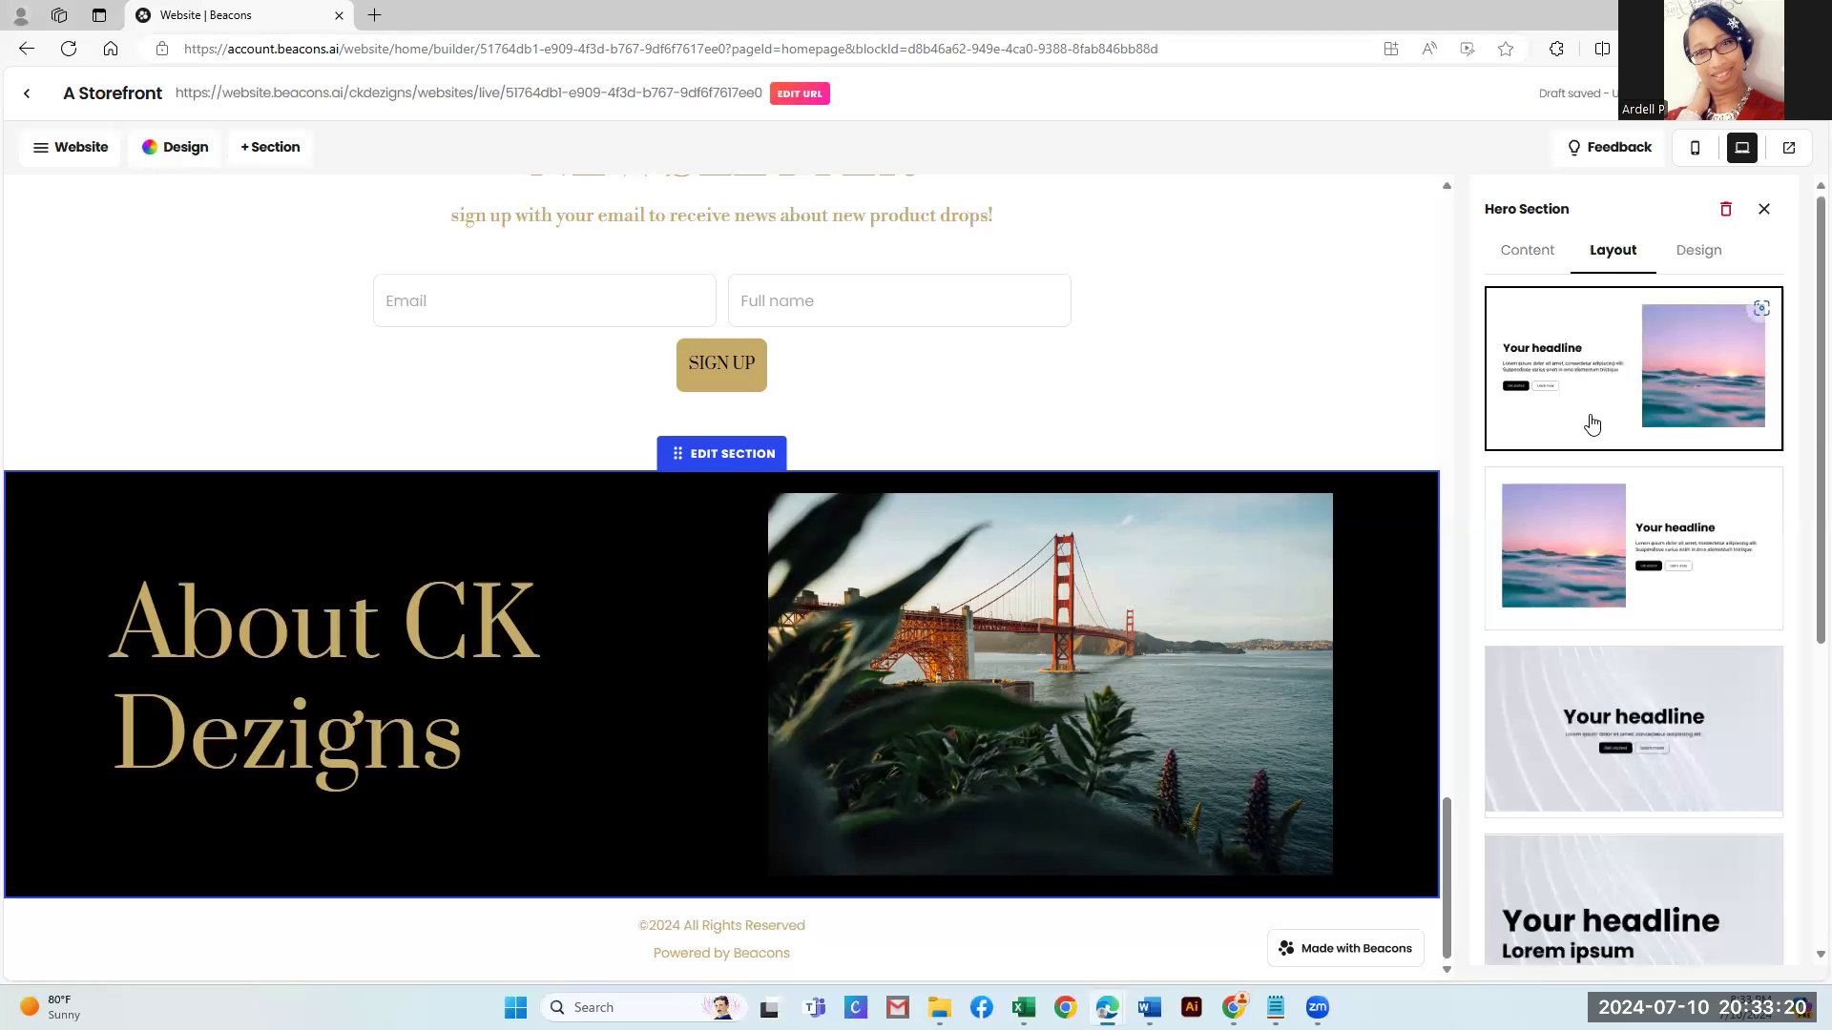
pyautogui.click(1695, 253)
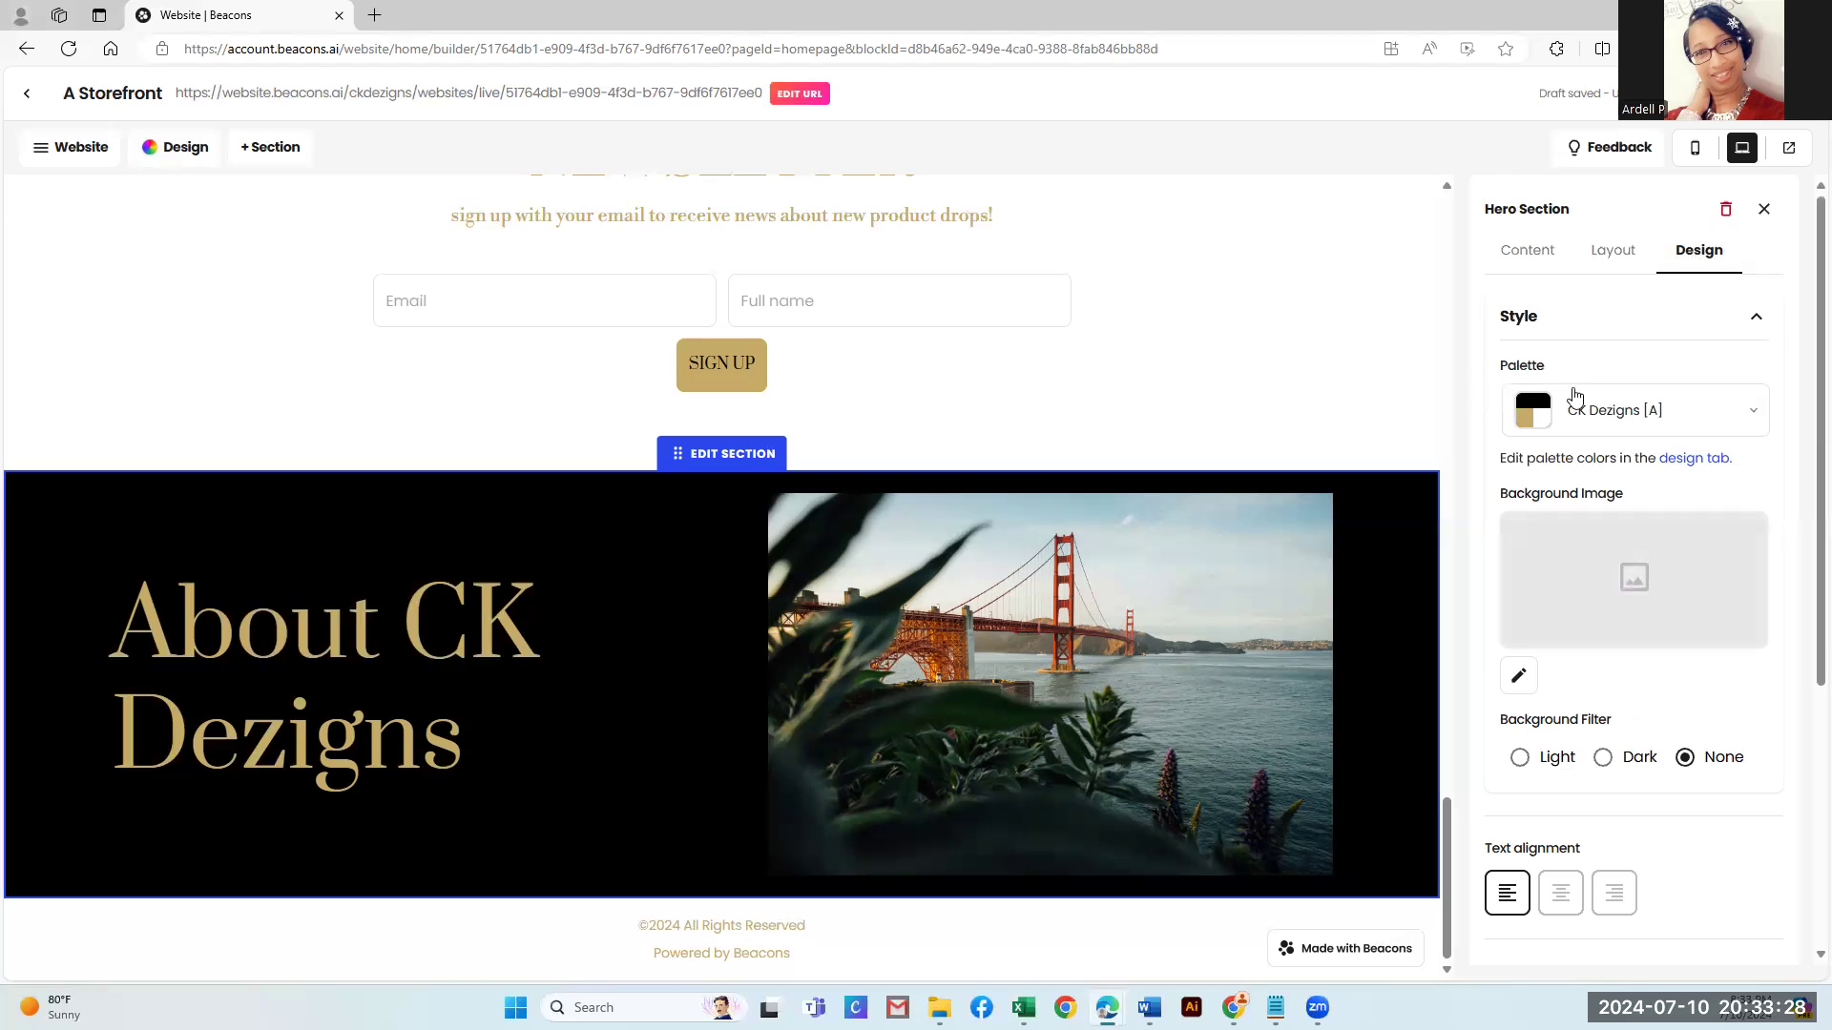
pyautogui.click(1748, 412)
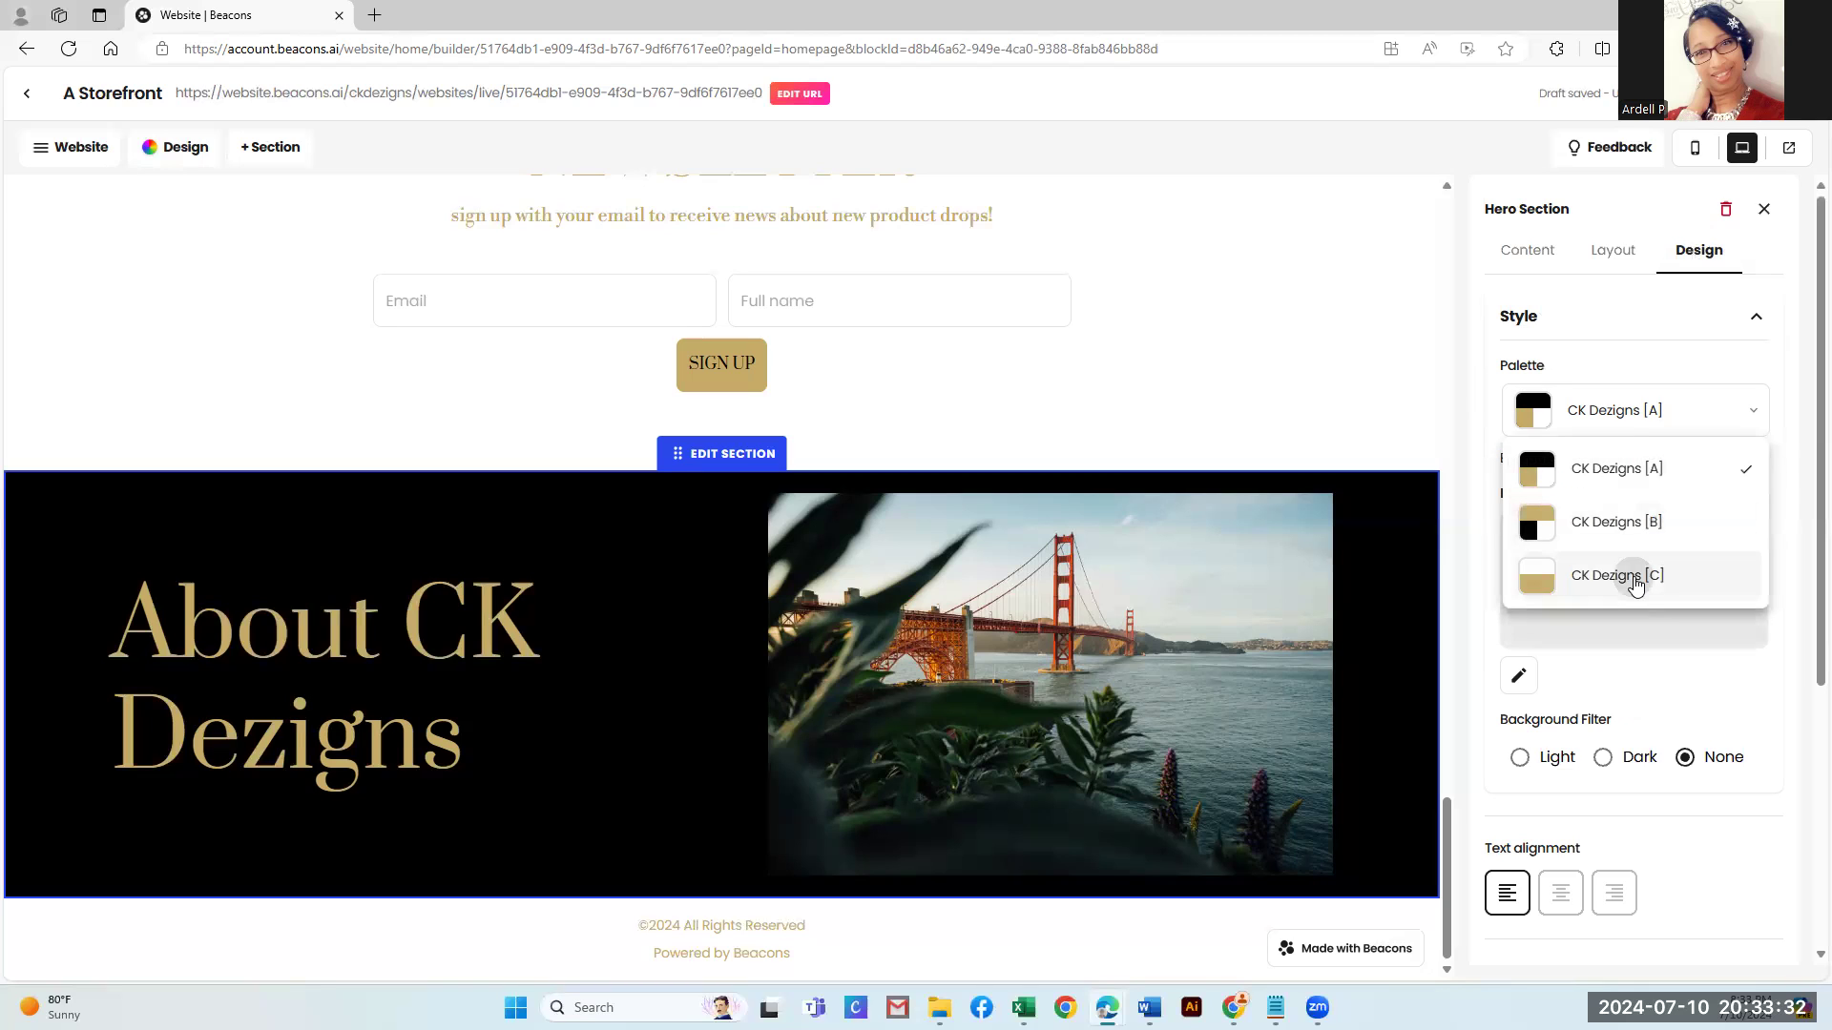
pyautogui.click(1636, 579)
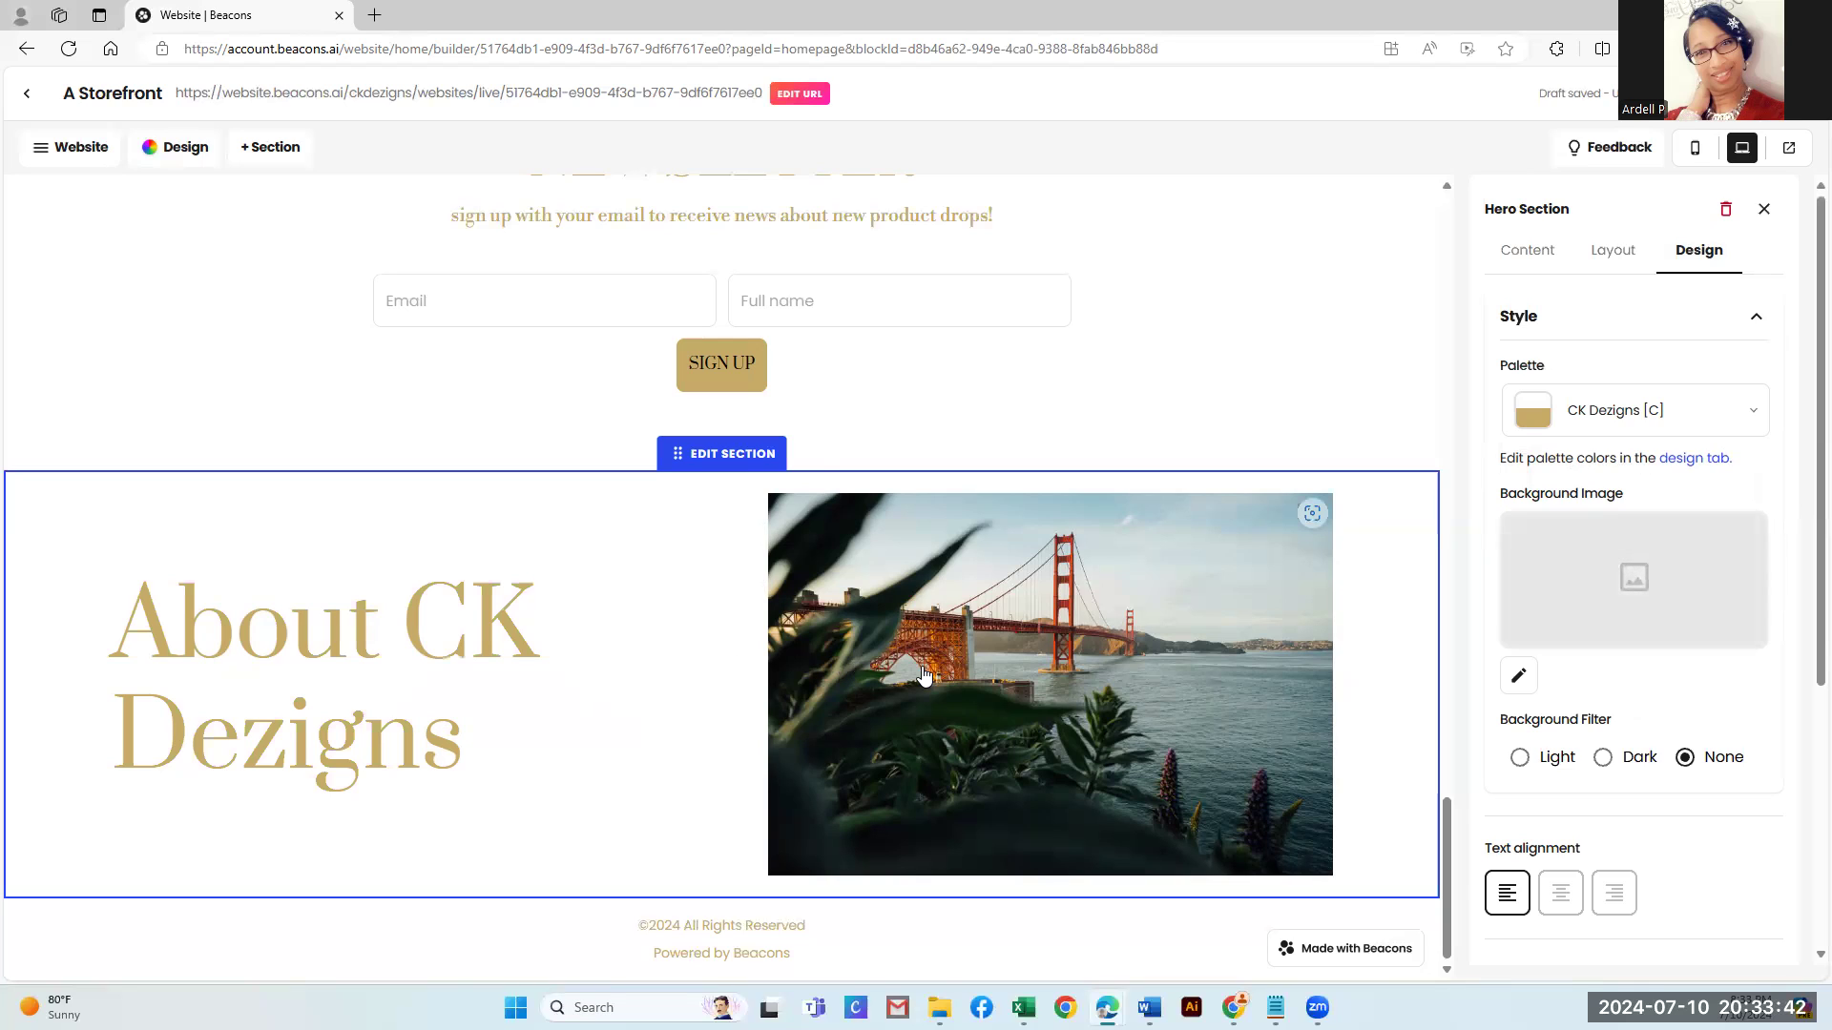
pyautogui.scroll(1, 1403, 360)
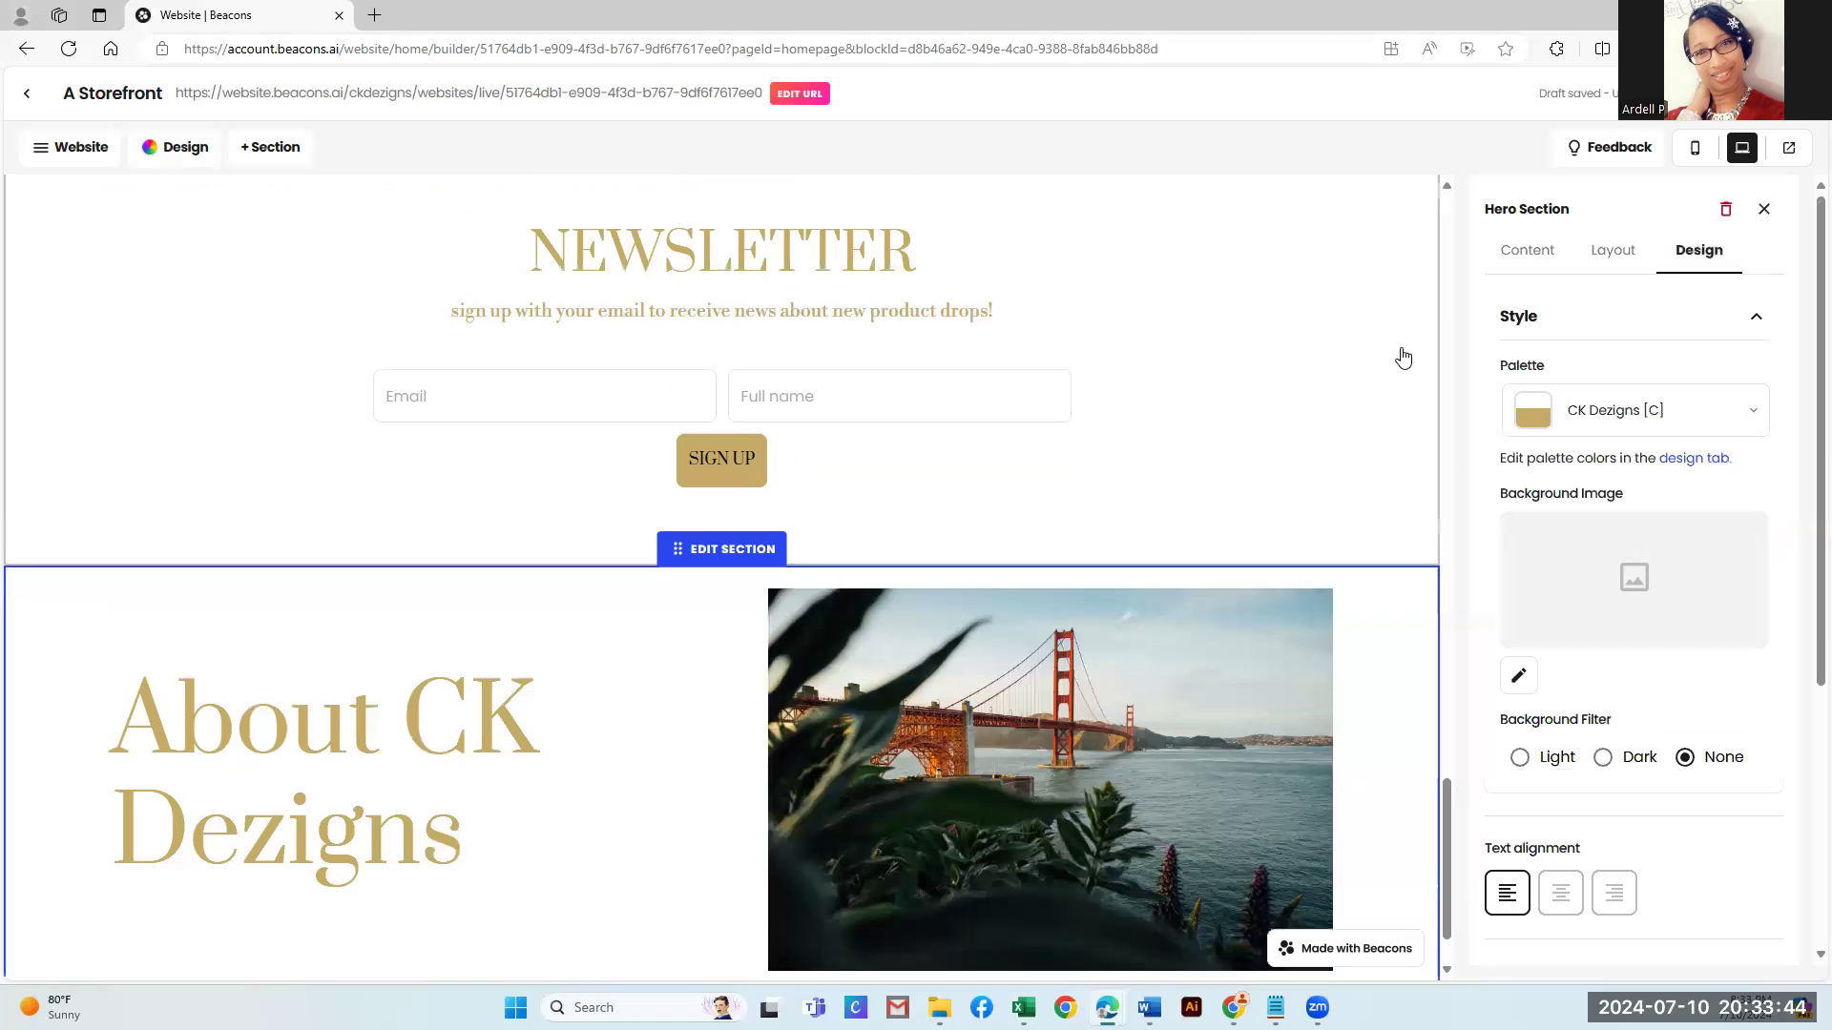
# Replace the About section's bridge image with "Copy of Copy of CK Bling Ink Etsy Banner (800 x 600 px) (3).png" from New Downloads, cropped 1:1
pyautogui.click(1546, 256)
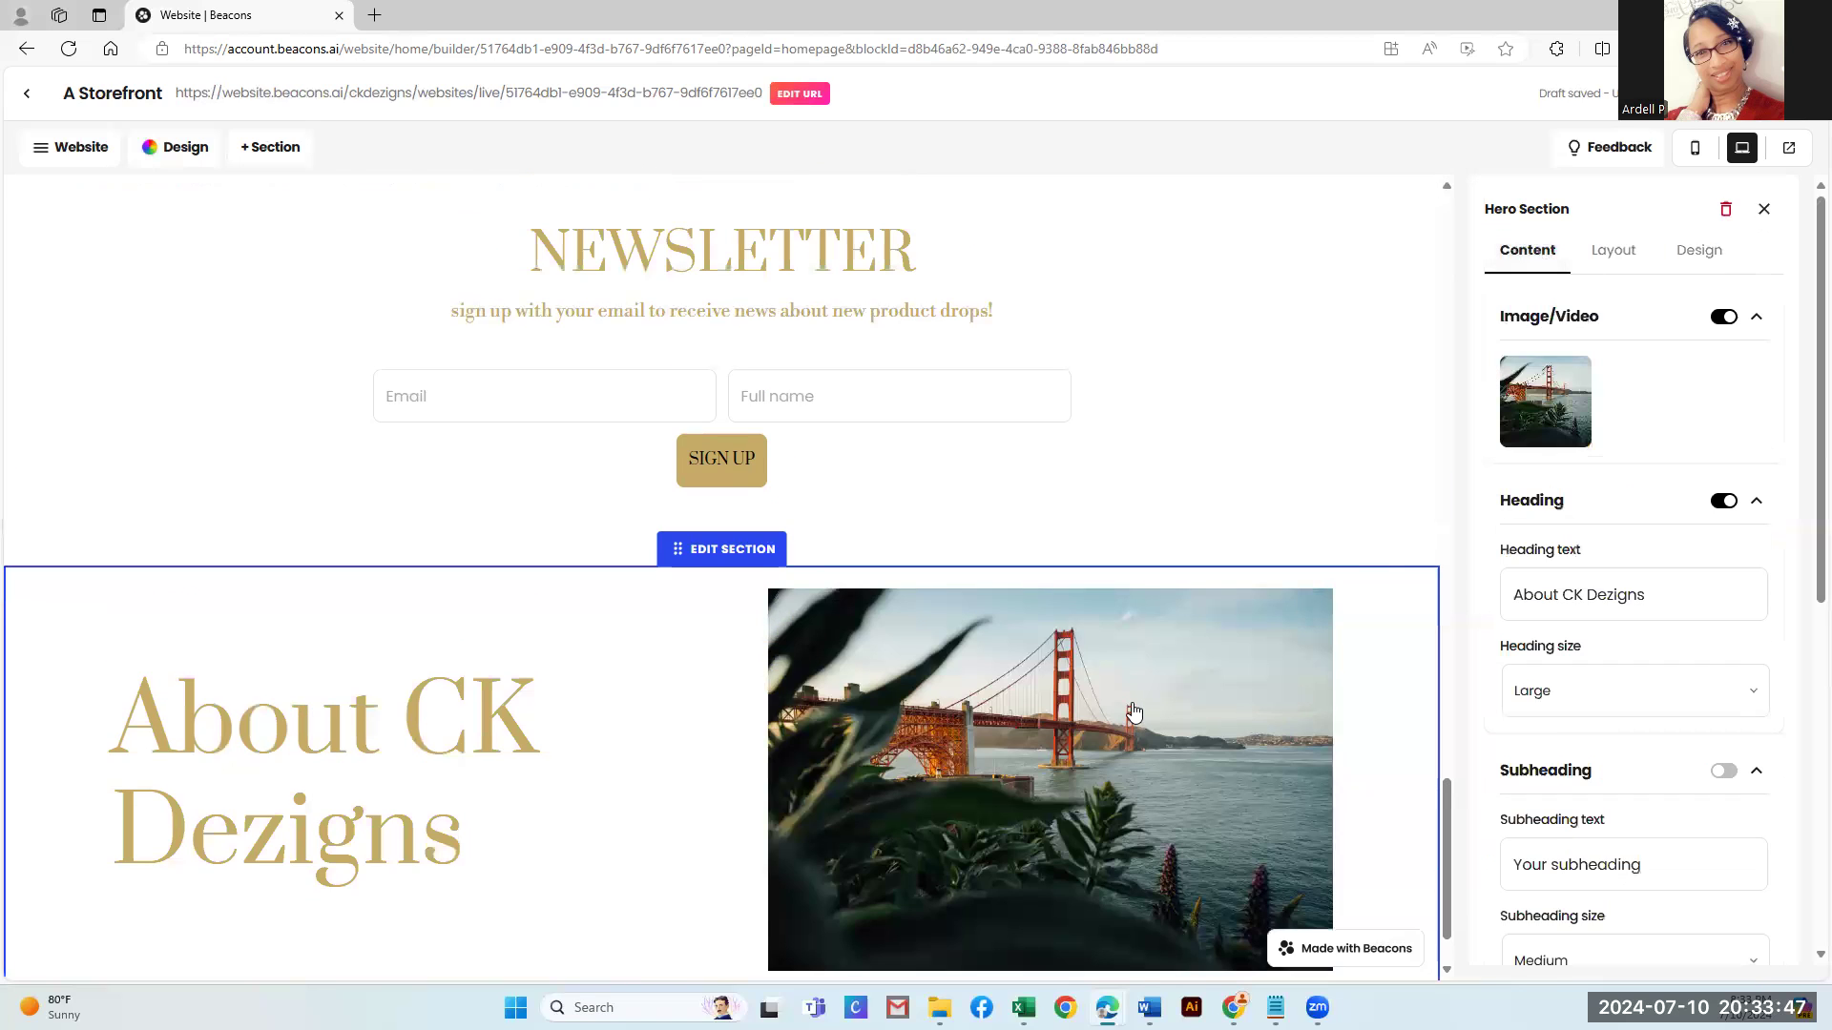
pyautogui.scroll(-1, 1130, 711)
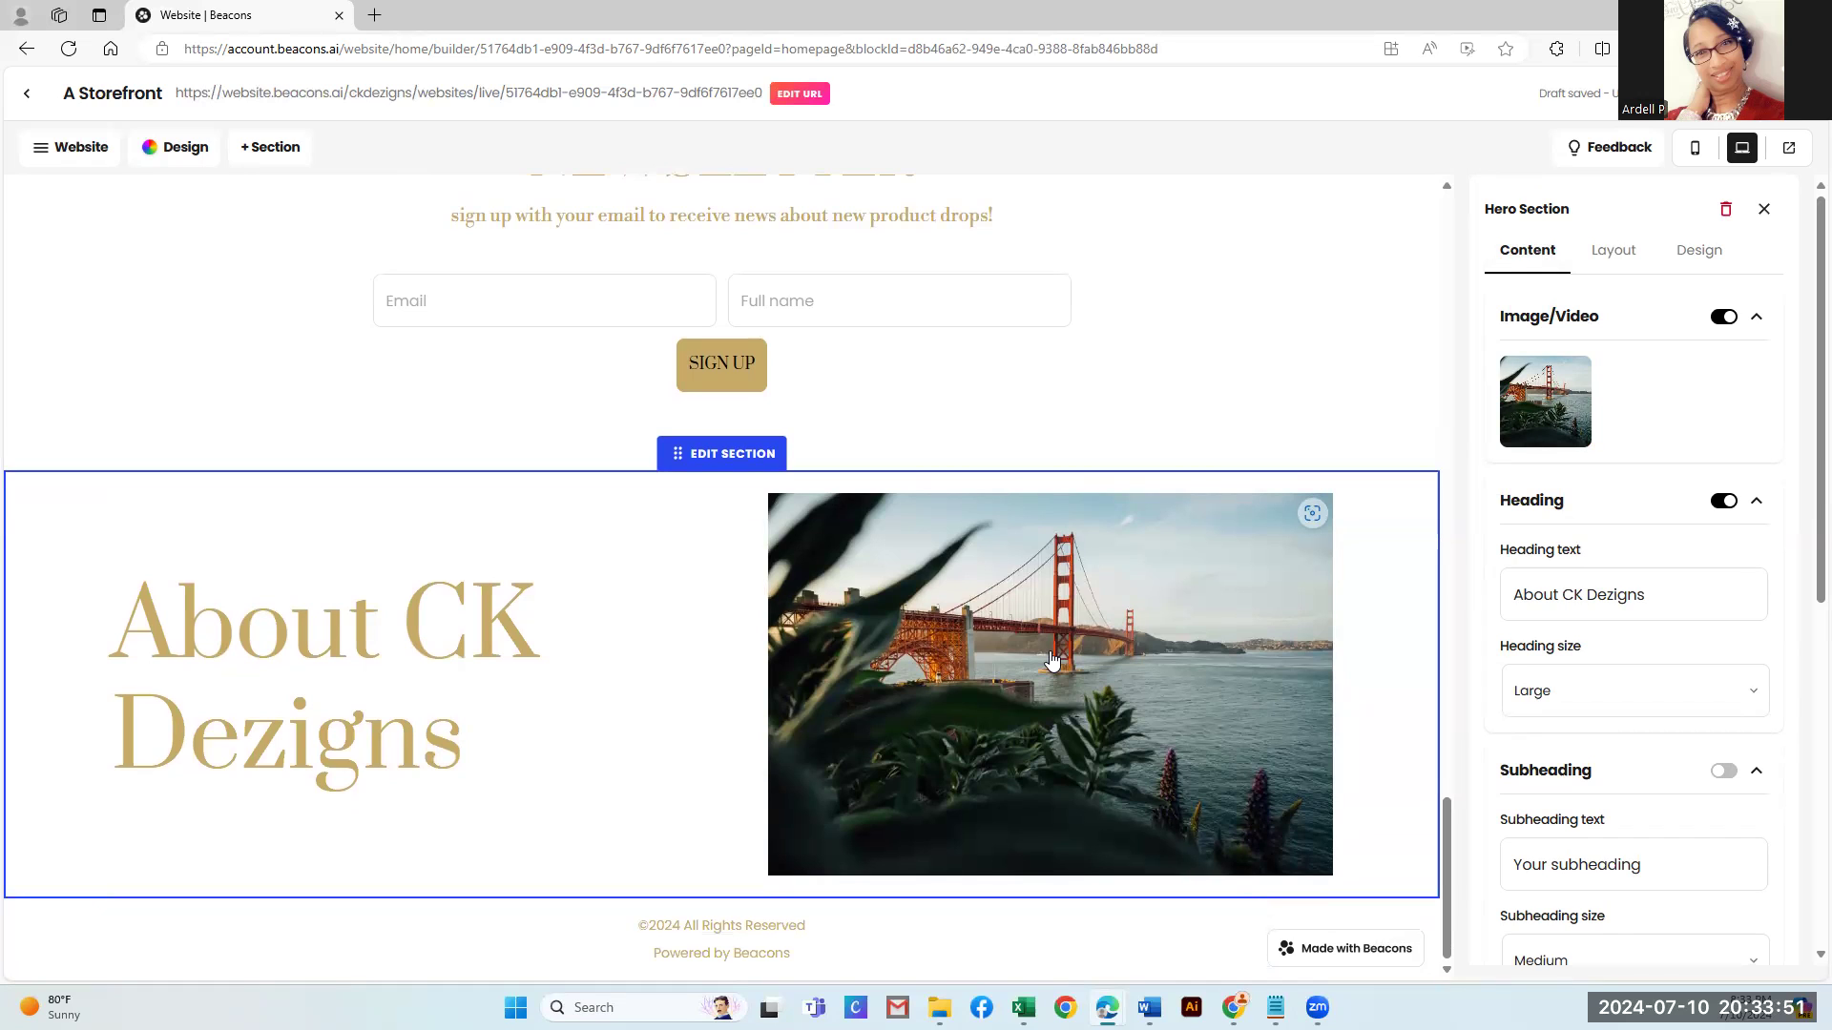
pyautogui.click(1540, 414)
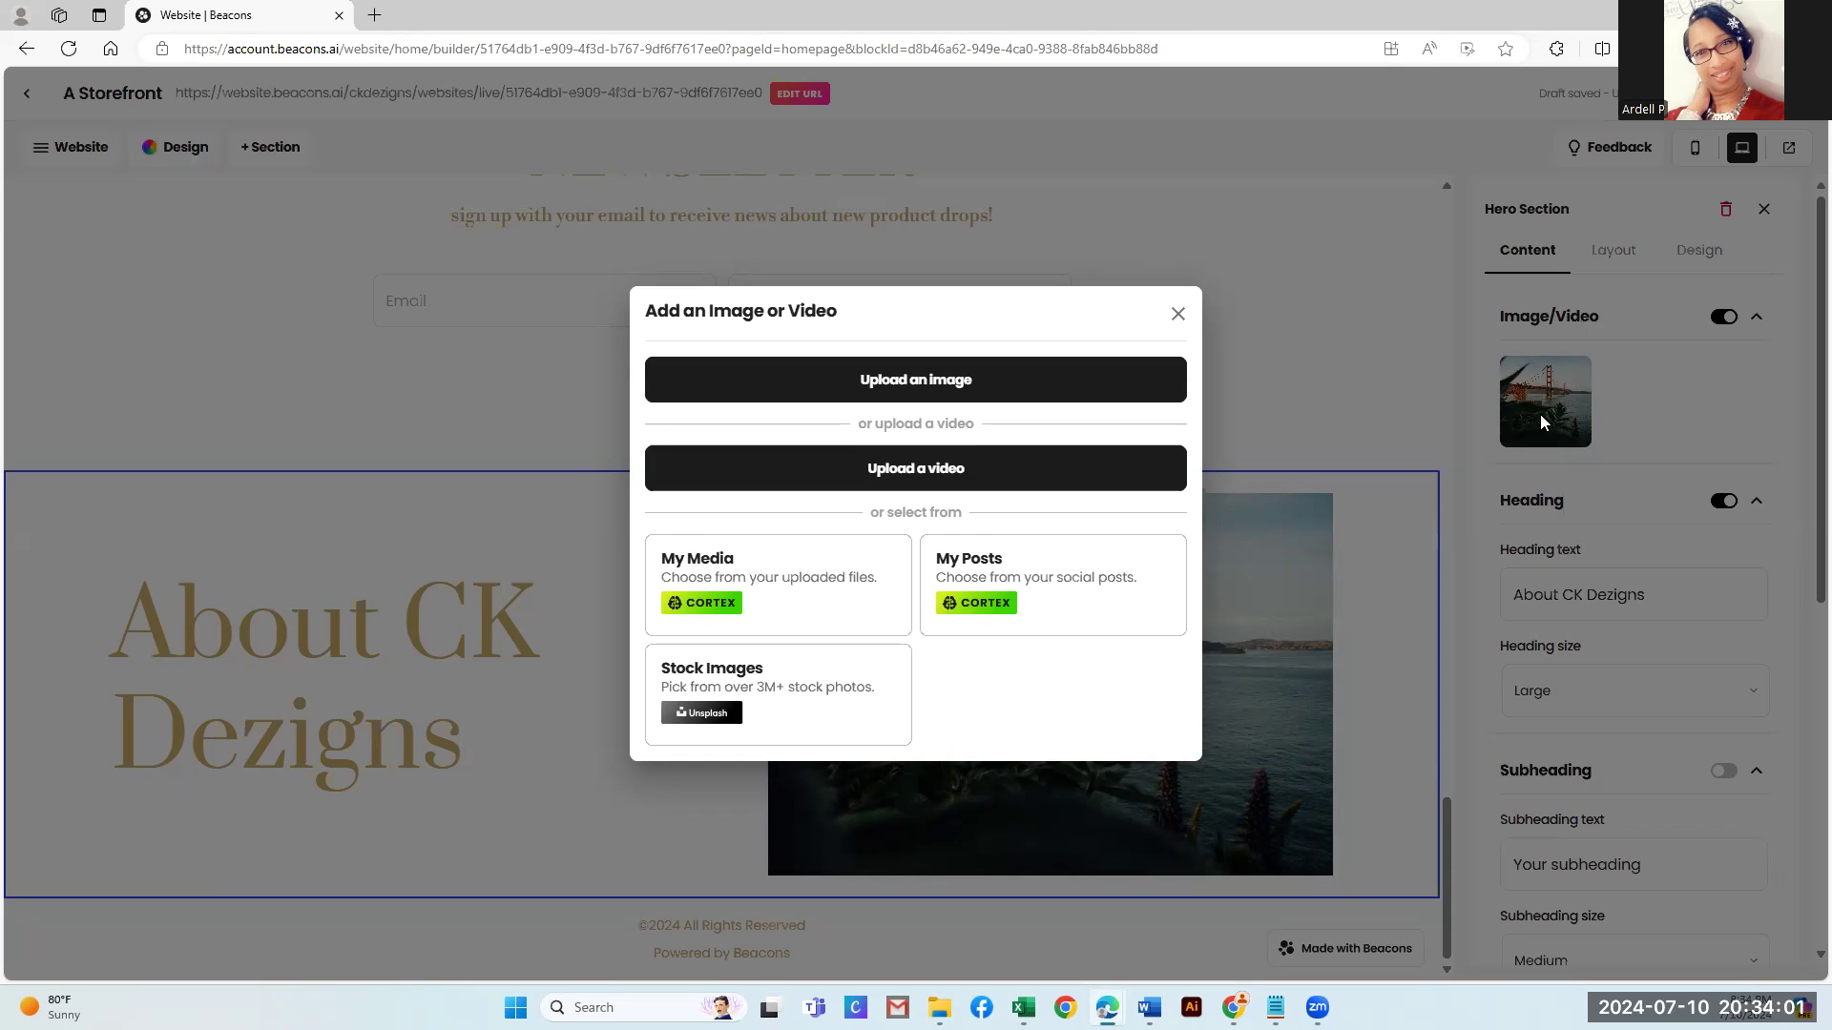
pyautogui.click(877, 381)
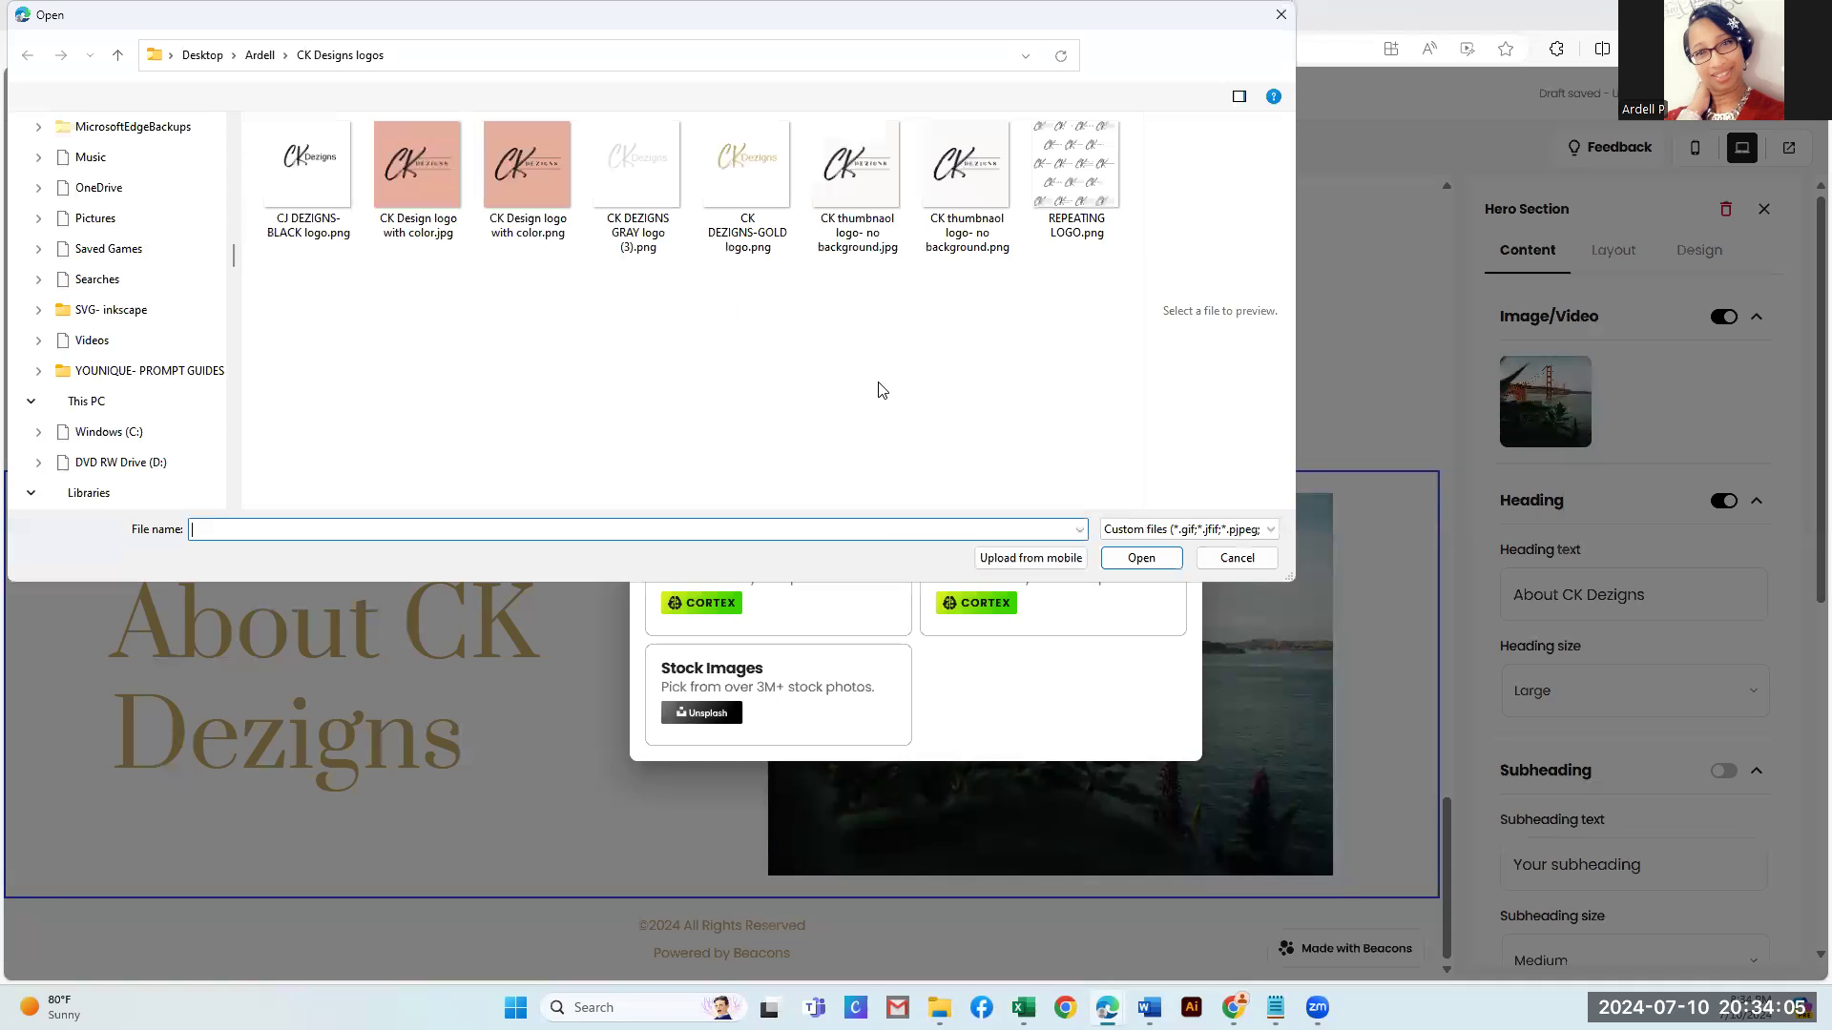
pyautogui.scroll(-10, 113, 336)
pyautogui.scroll(-12, 113, 342)
pyautogui.scroll(-10, 112, 341)
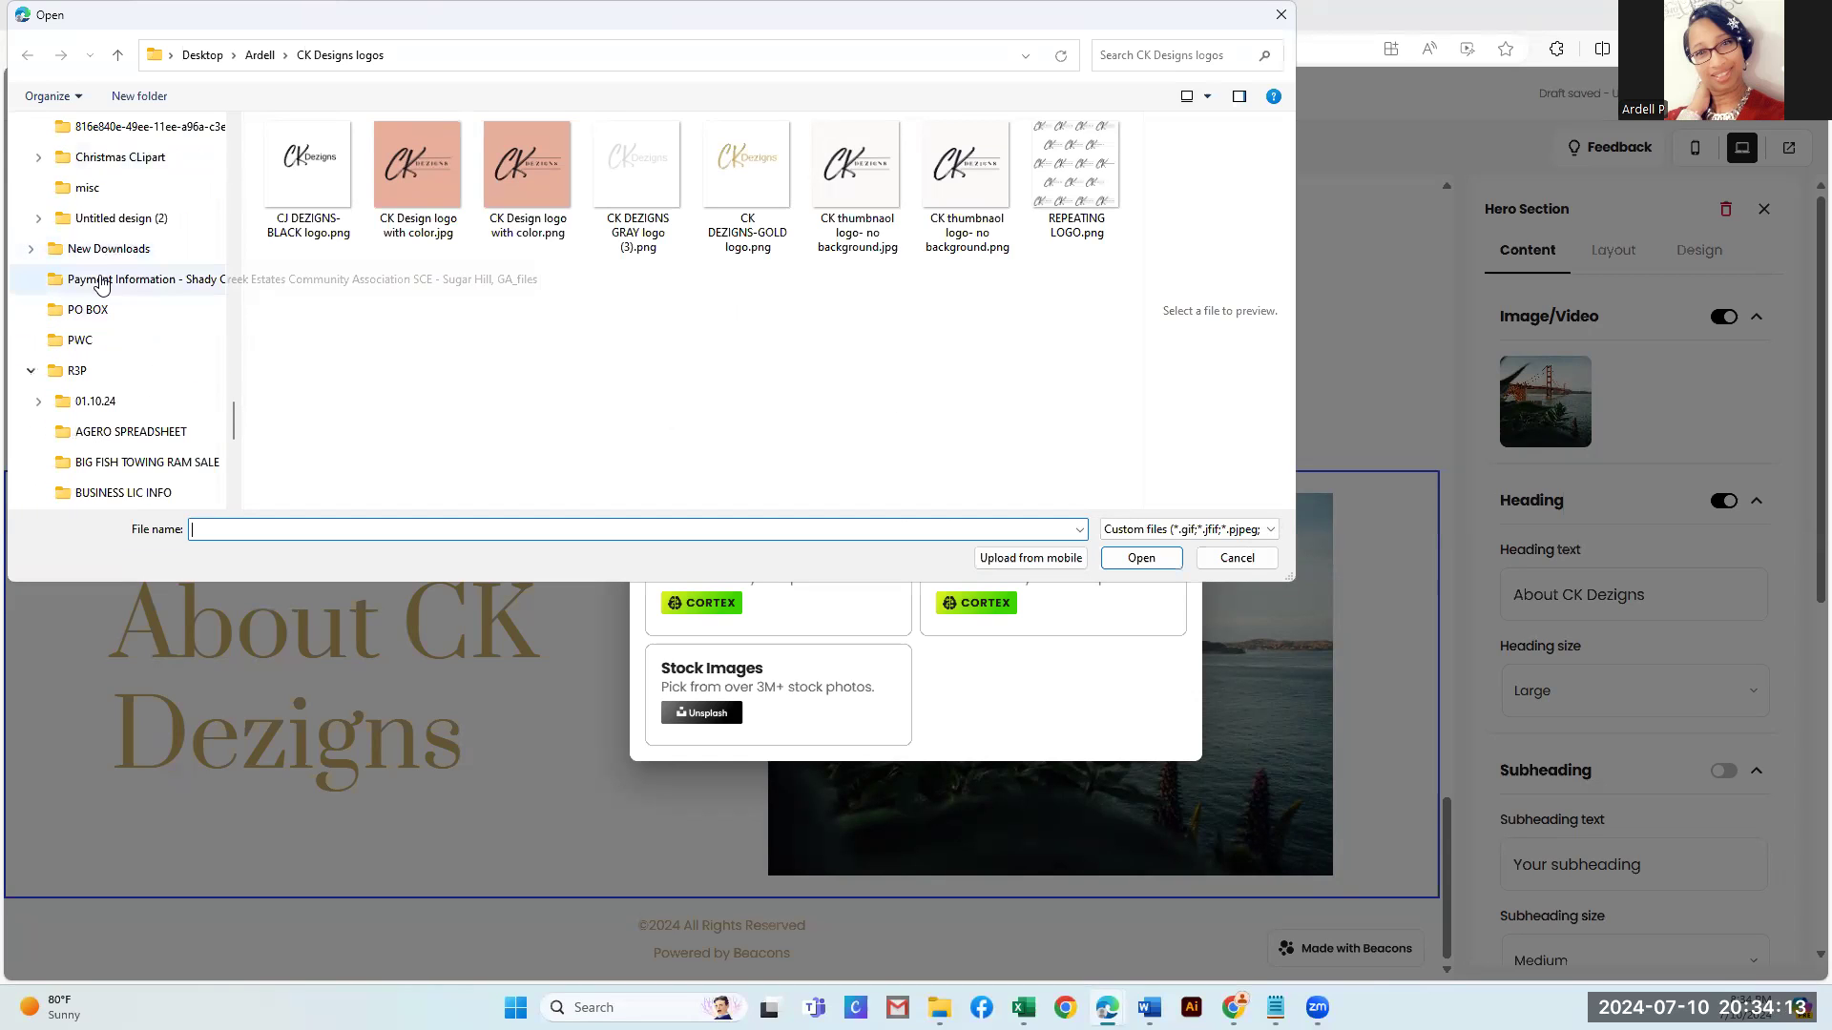
pyautogui.click(94, 249)
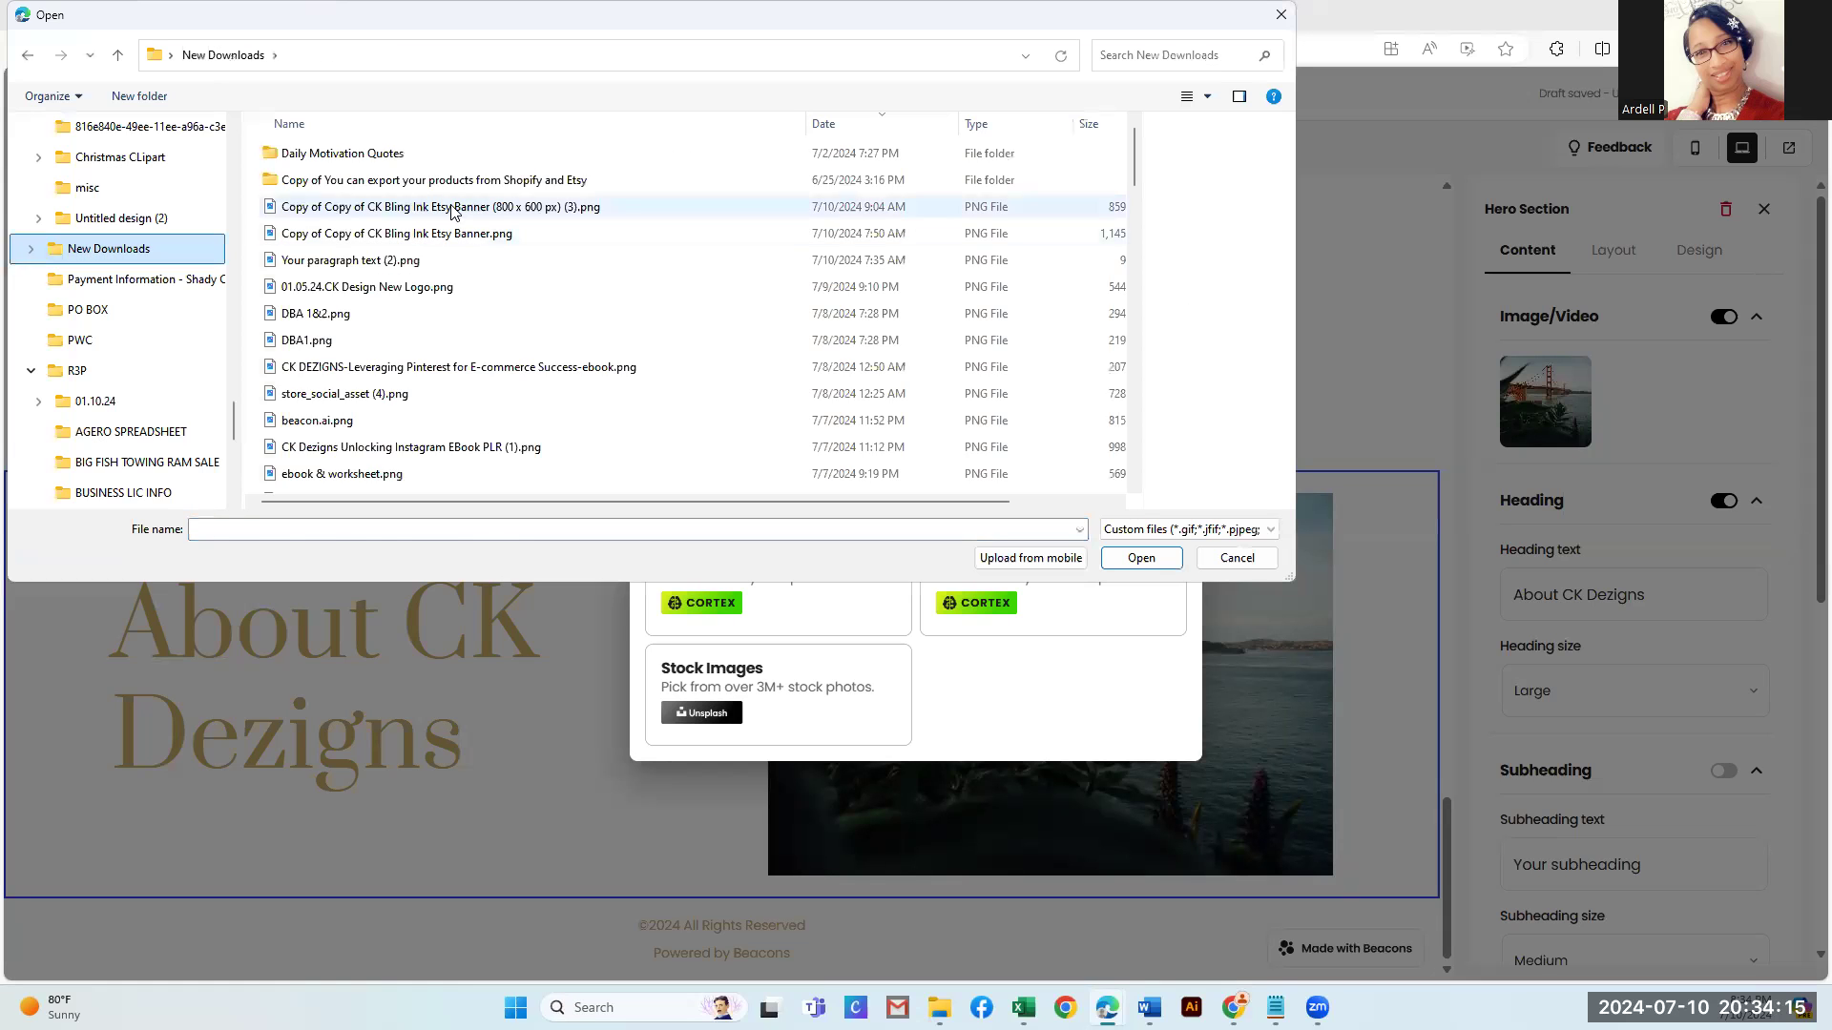
pyautogui.click(451, 208)
pyautogui.click(1139, 559)
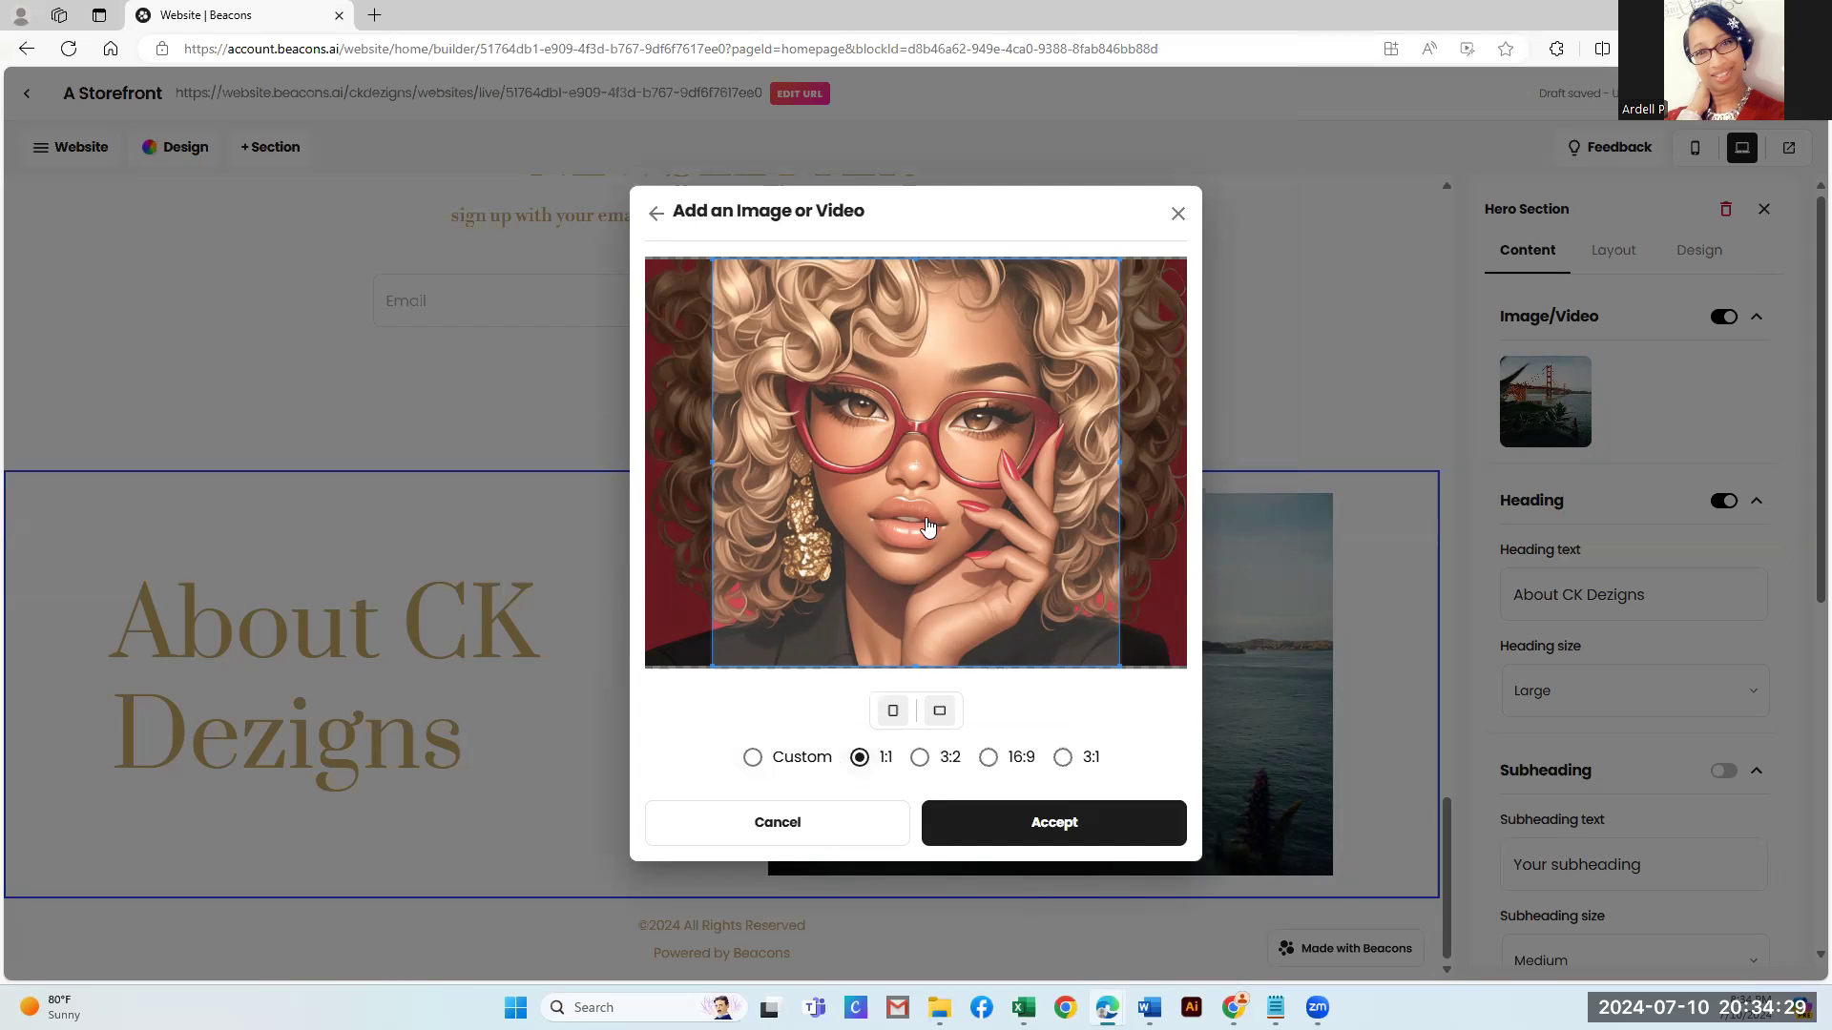
pyautogui.click(1004, 828)
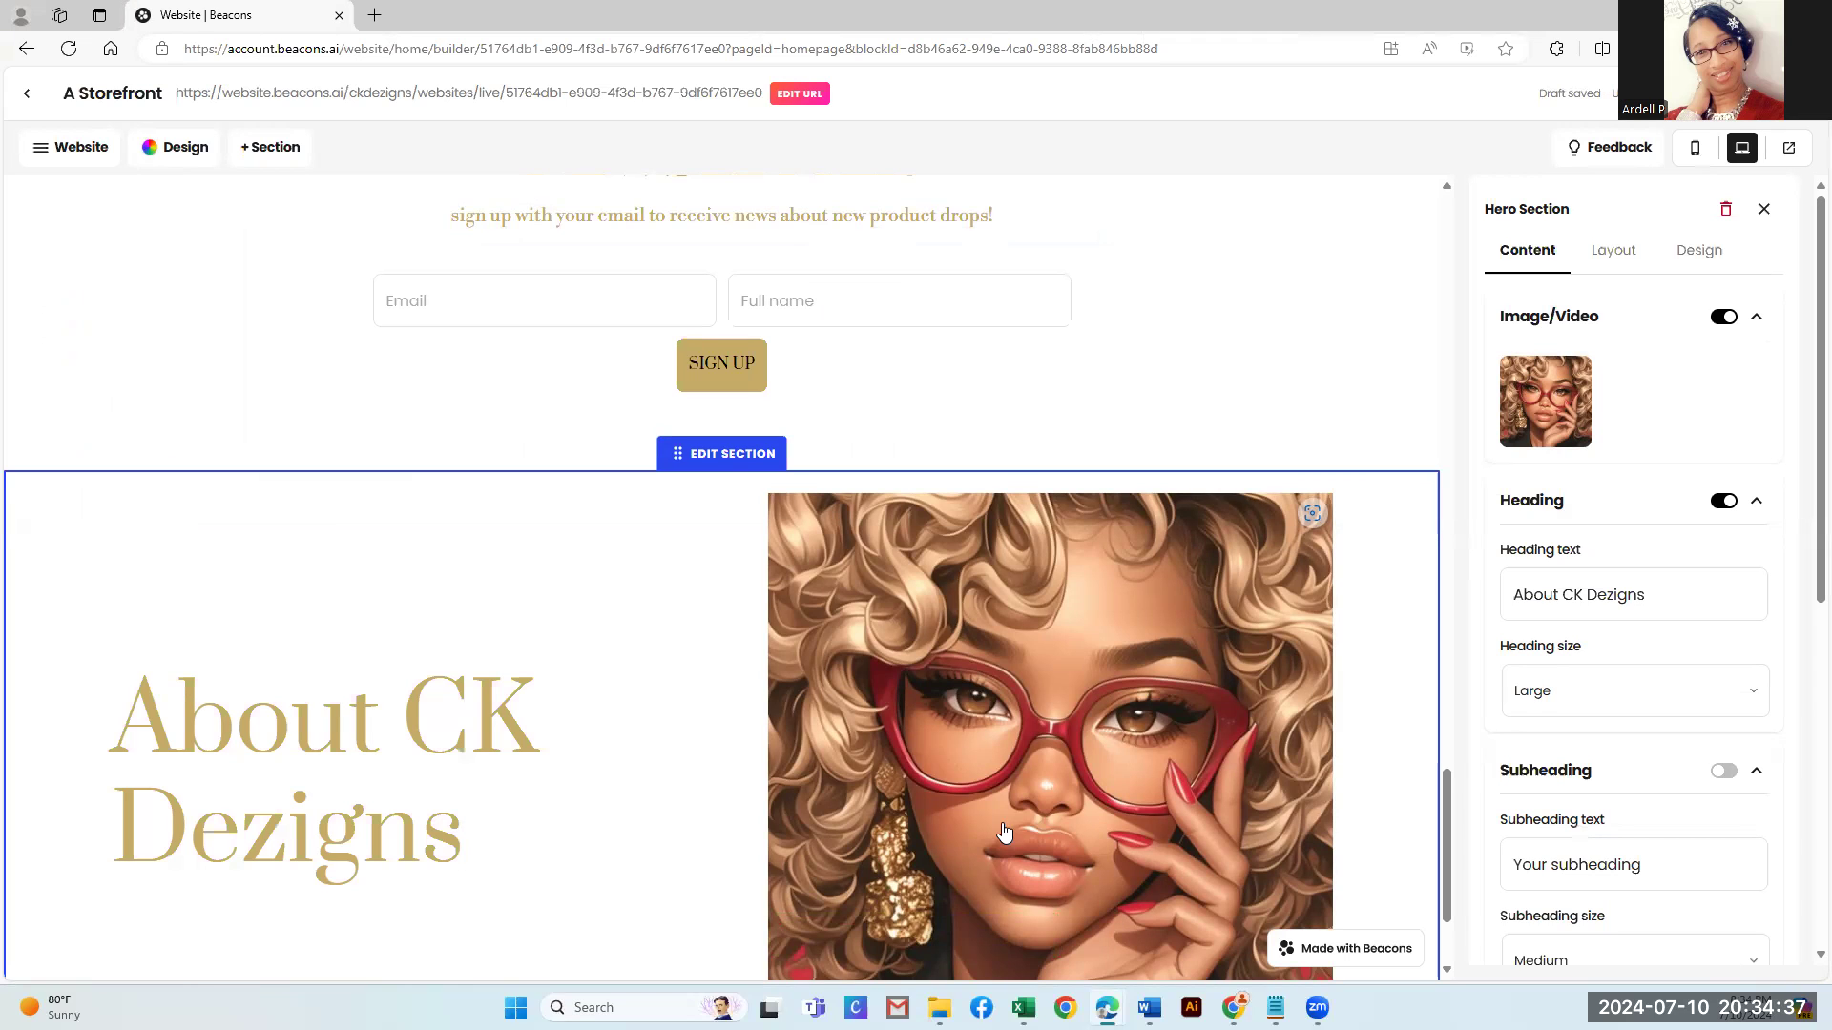
pyautogui.scroll(-3, 1030, 744)
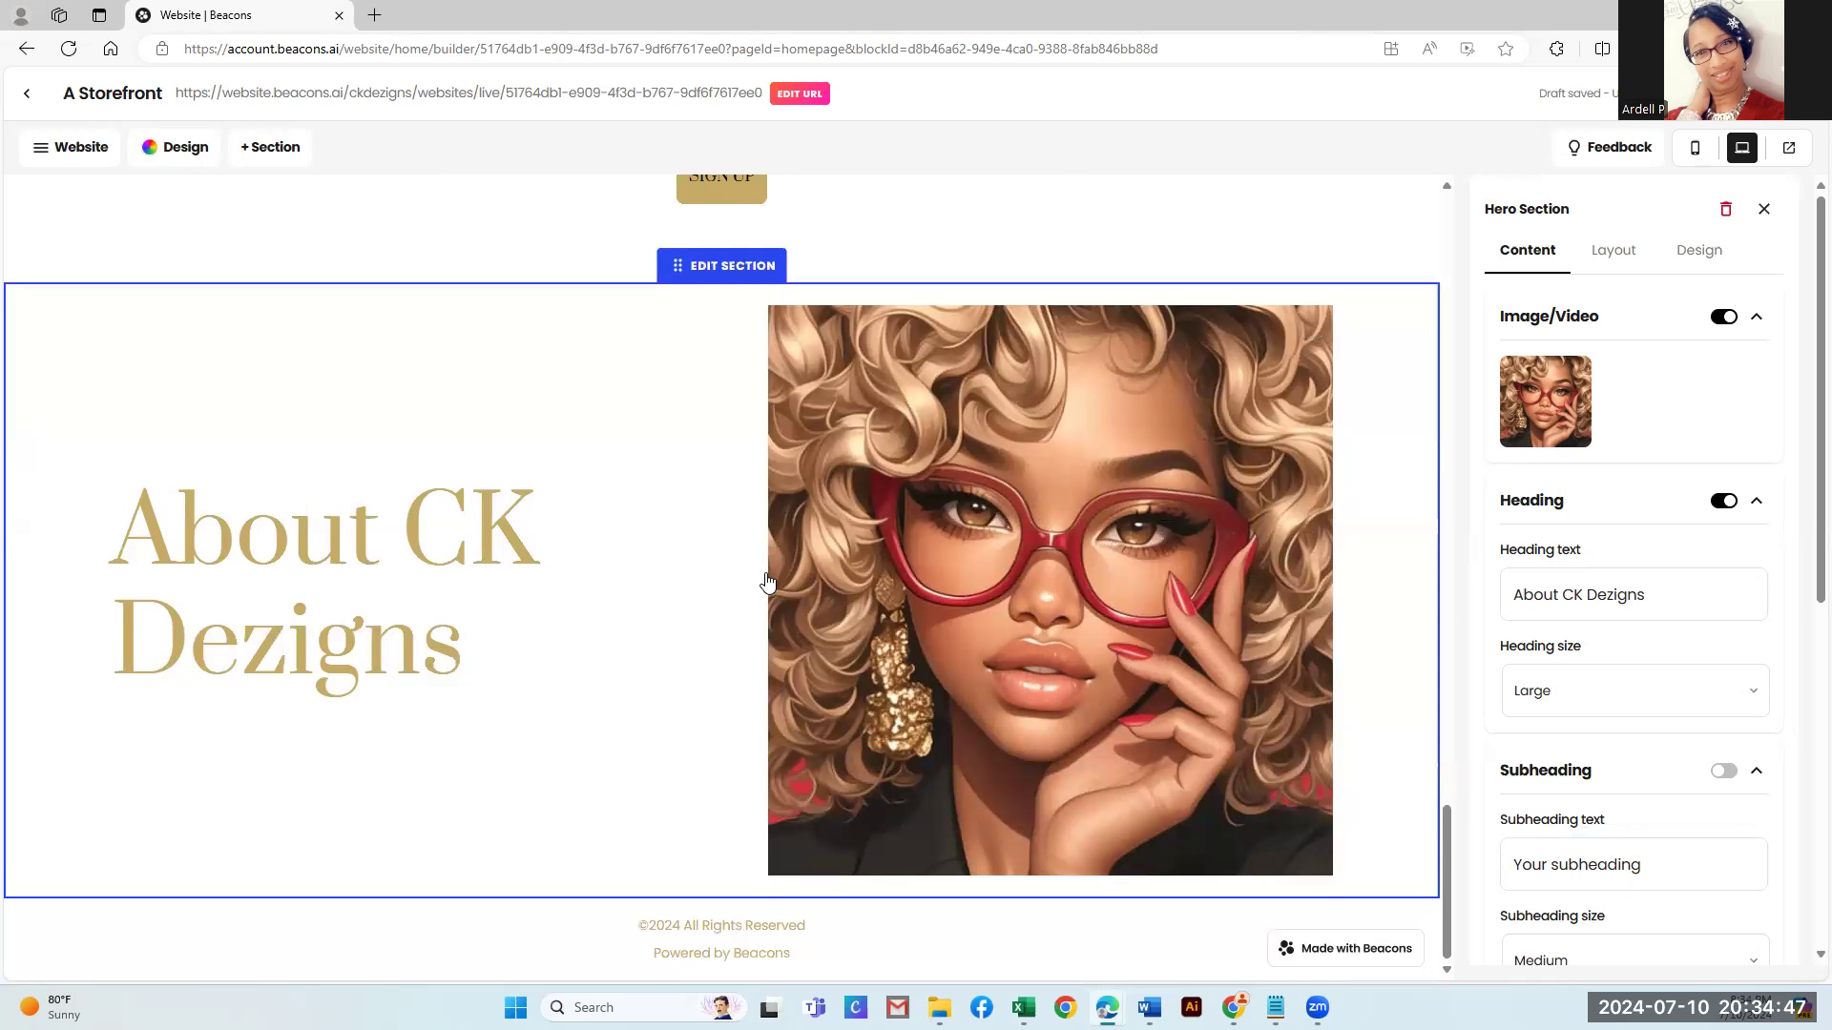
pyautogui.scroll(1, 768, 582)
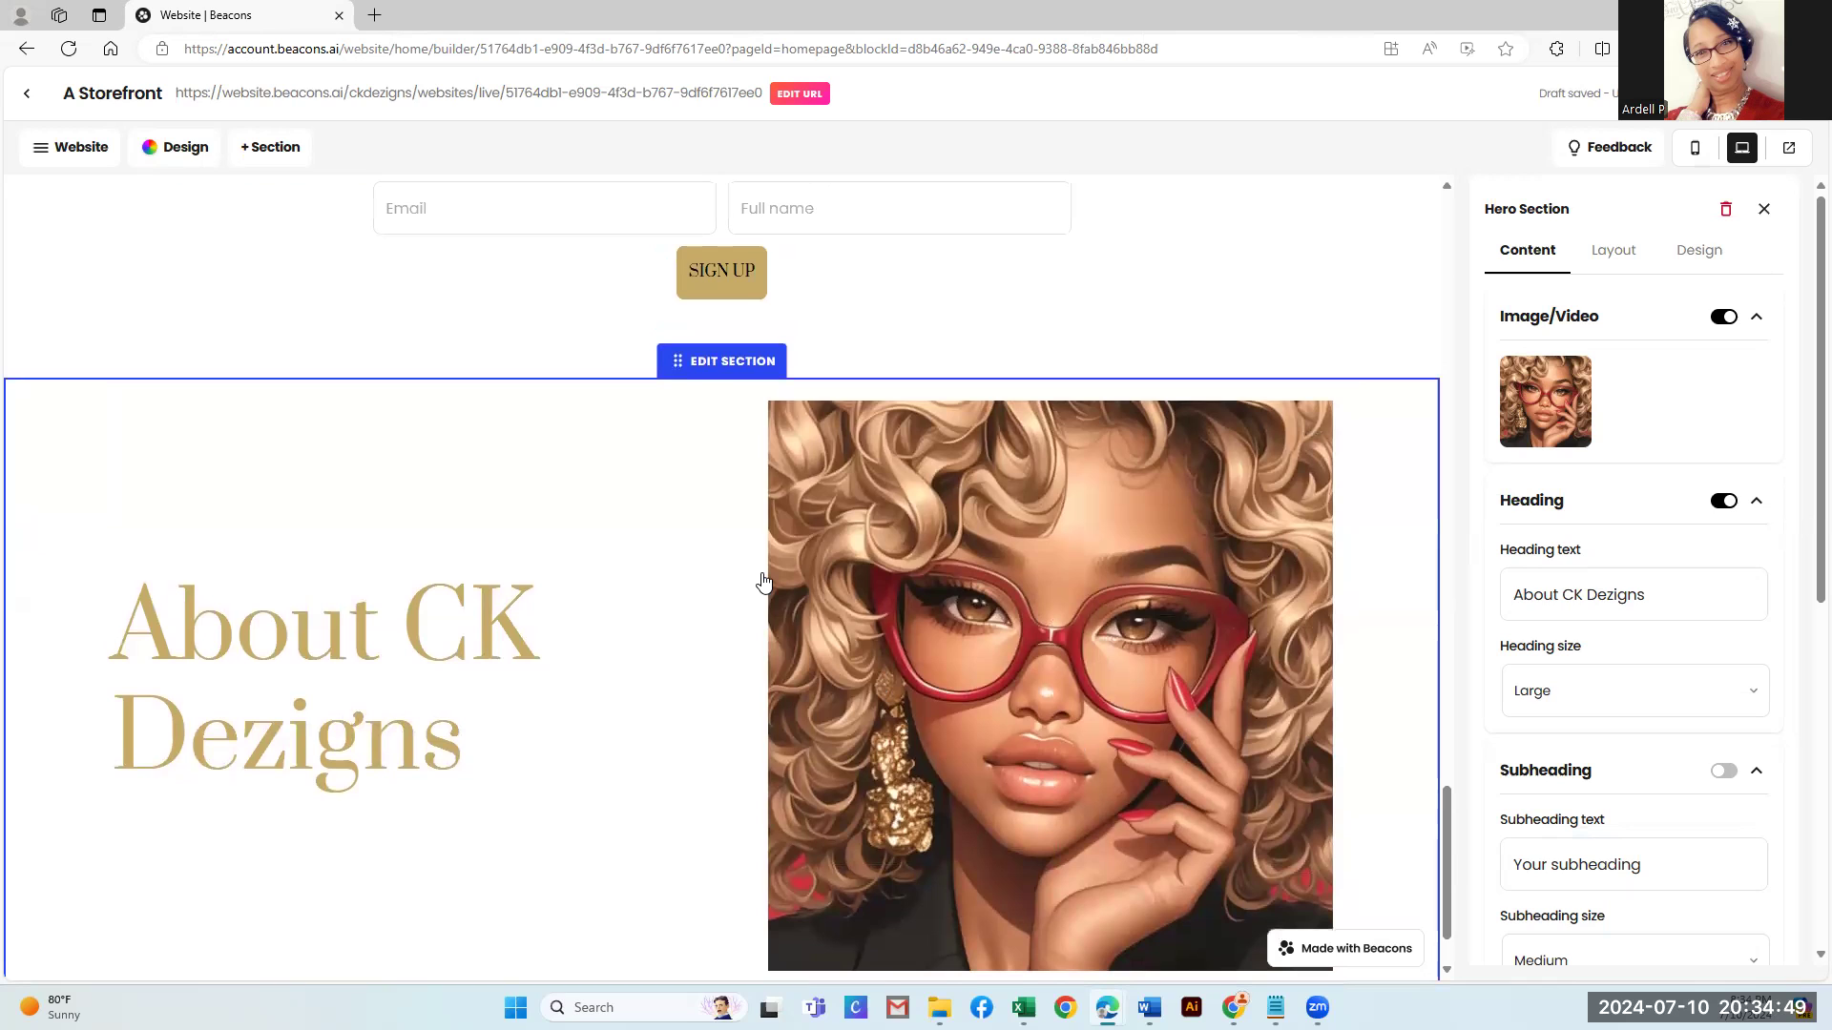
pyautogui.scroll(-1, 730, 584)
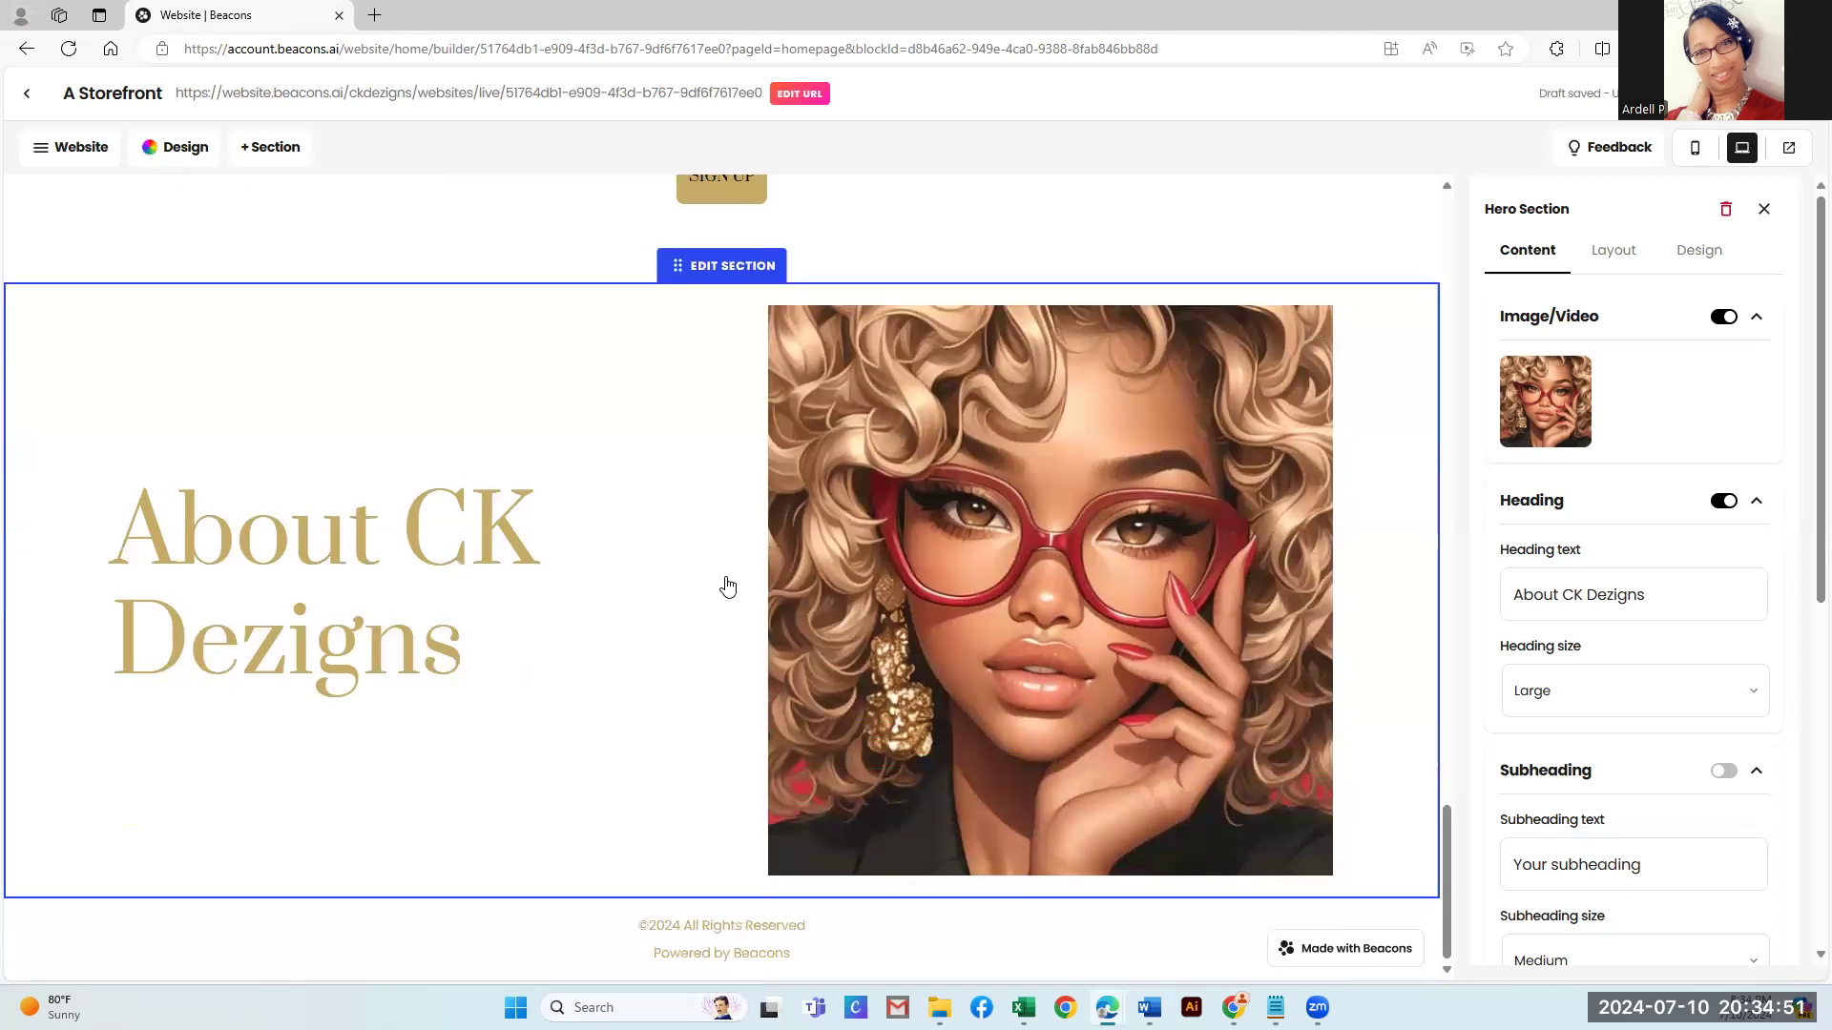
pyautogui.click(1602, 256)
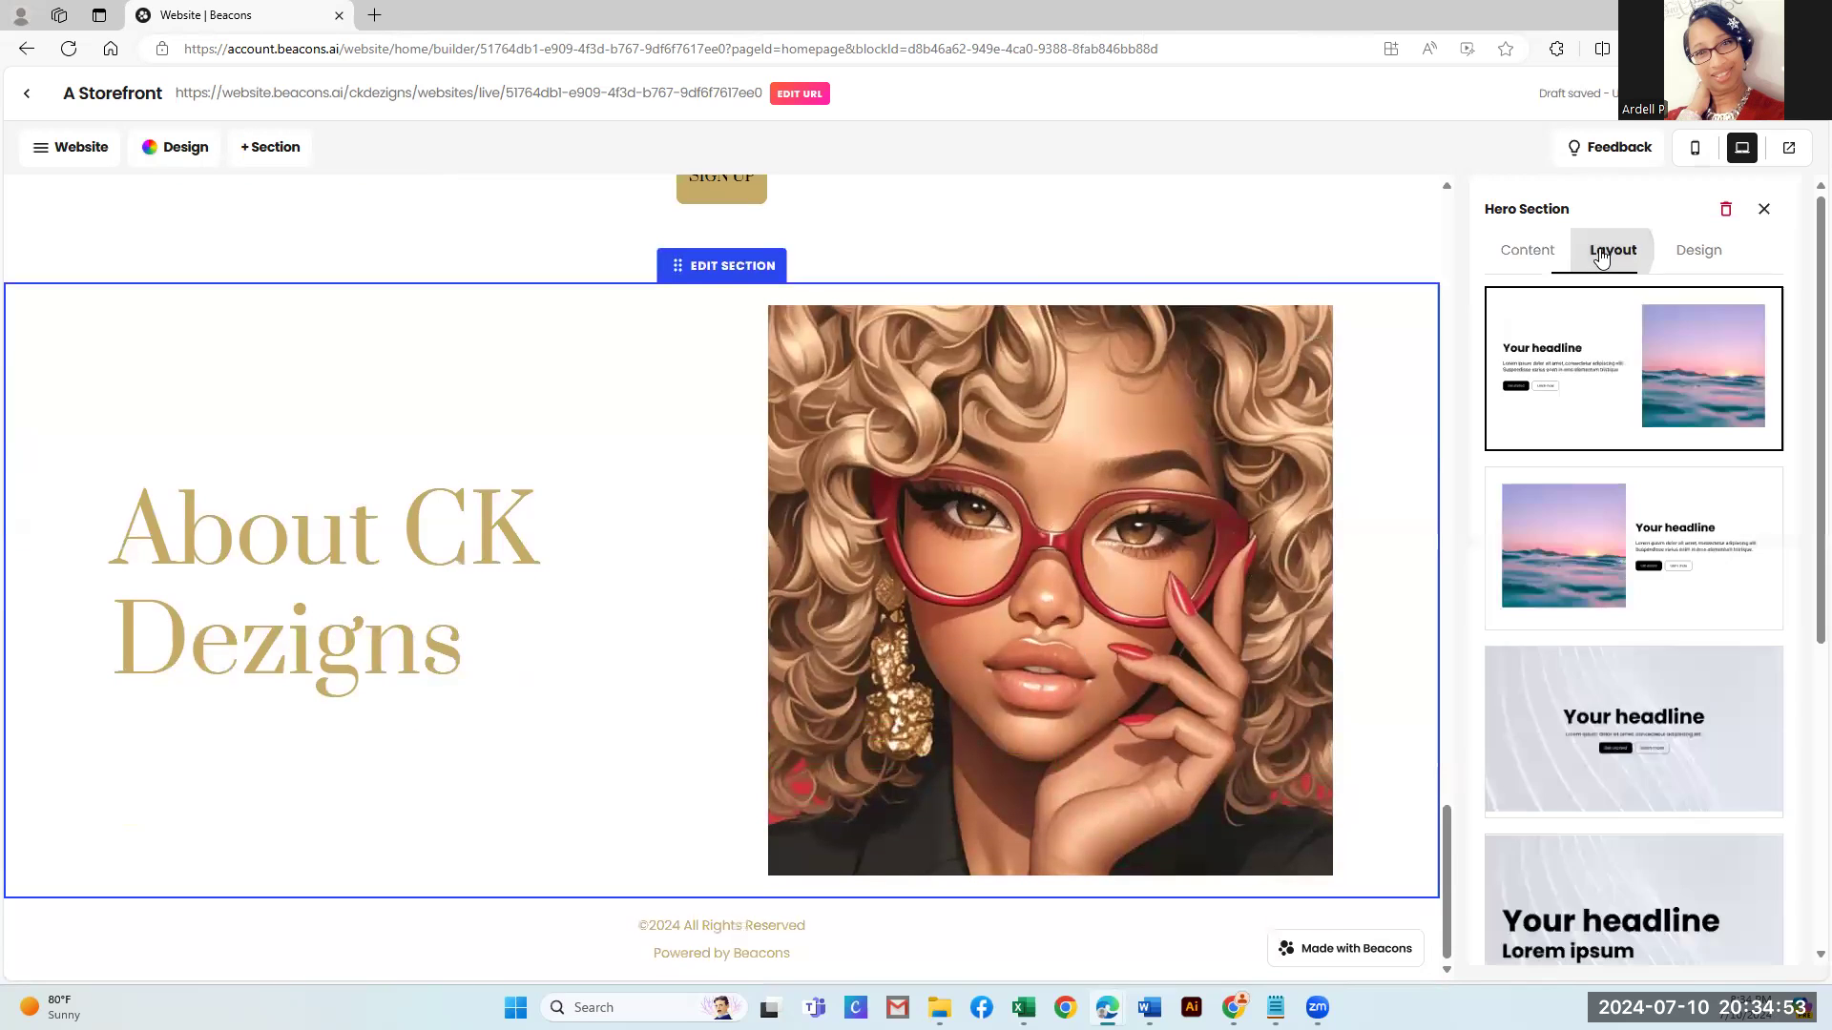
pyautogui.click(1681, 247)
pyautogui.click(1523, 254)
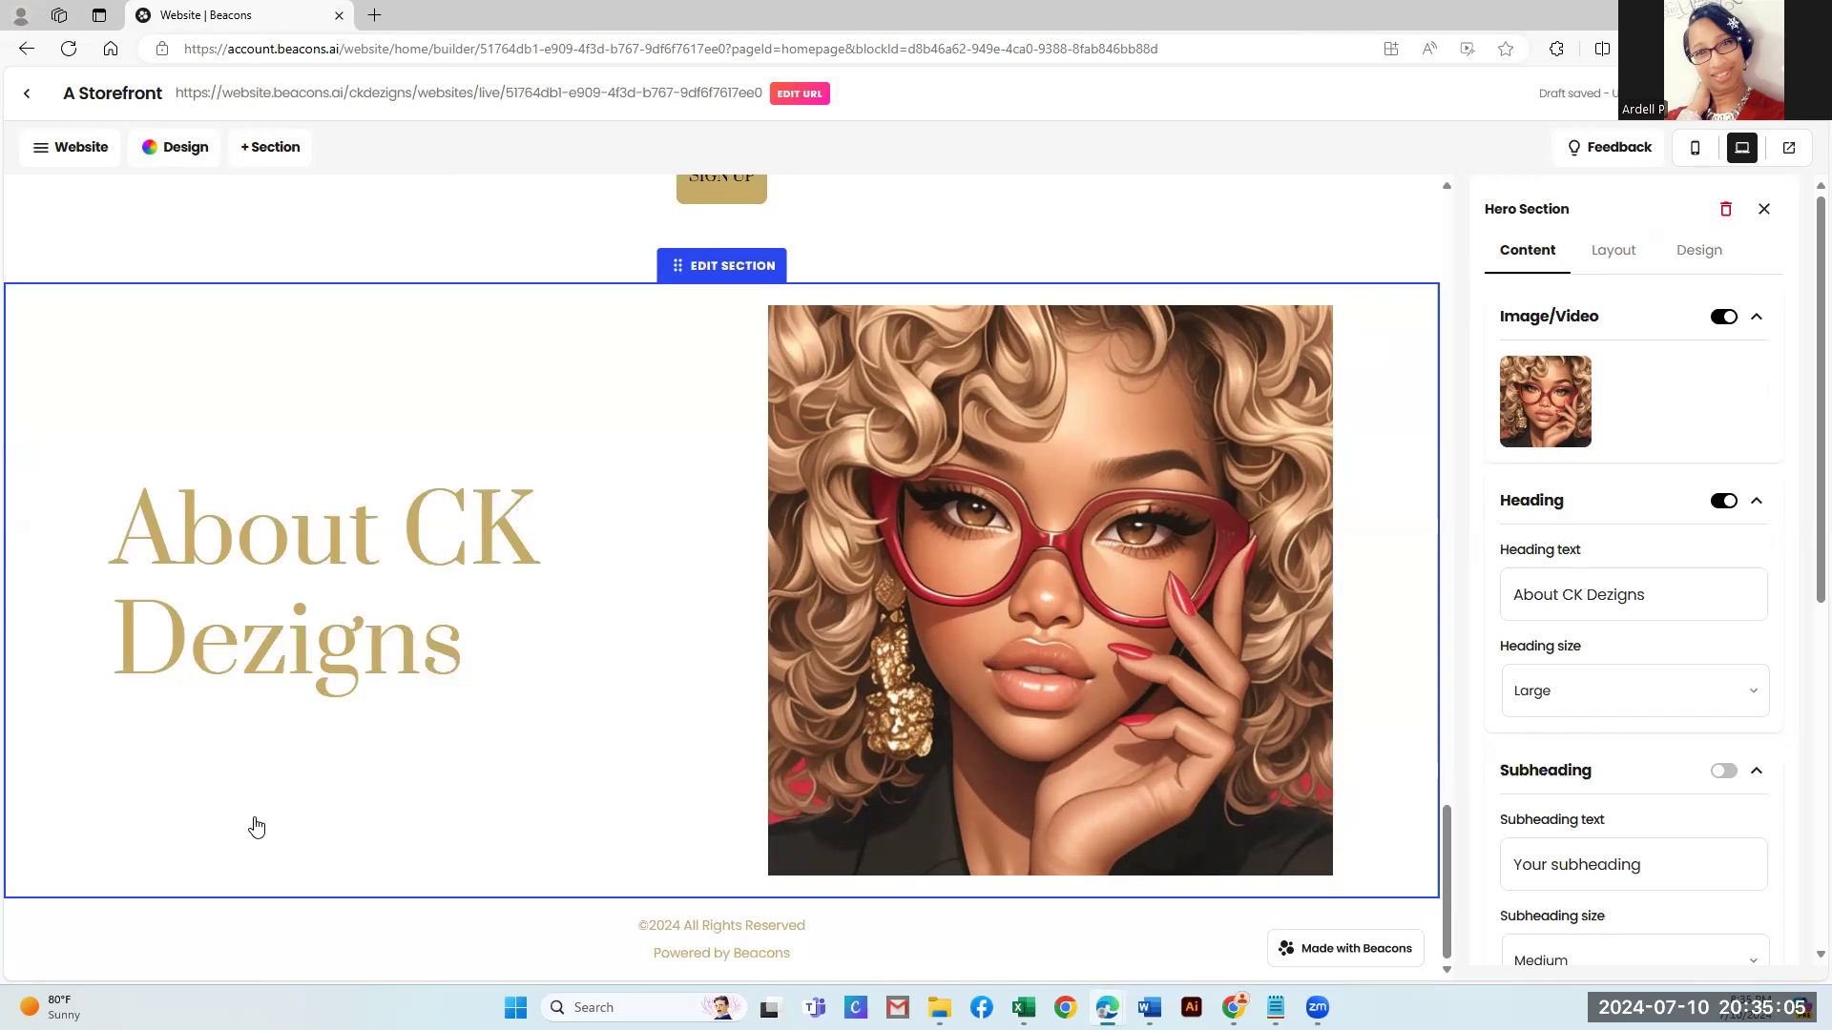
# Add a Content section below the About CK Dezigns hero and delete its second column
pyautogui.click(276, 151)
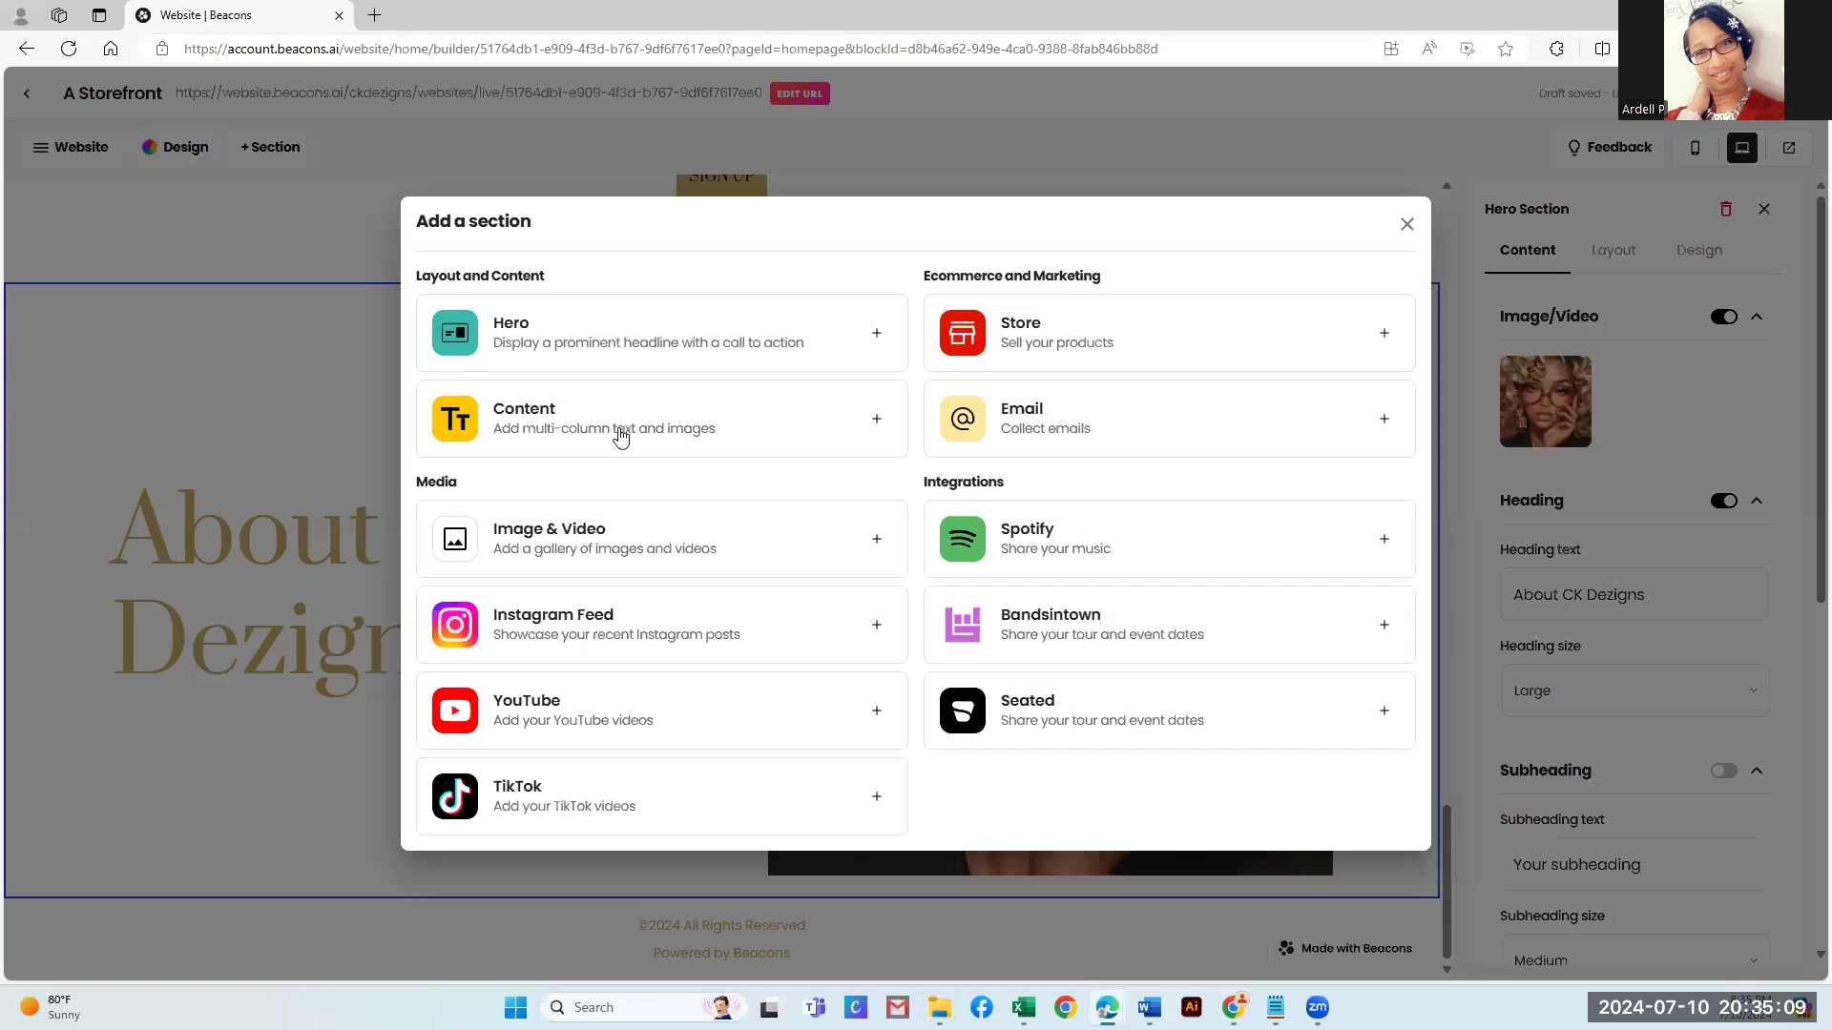
pyautogui.click(591, 425)
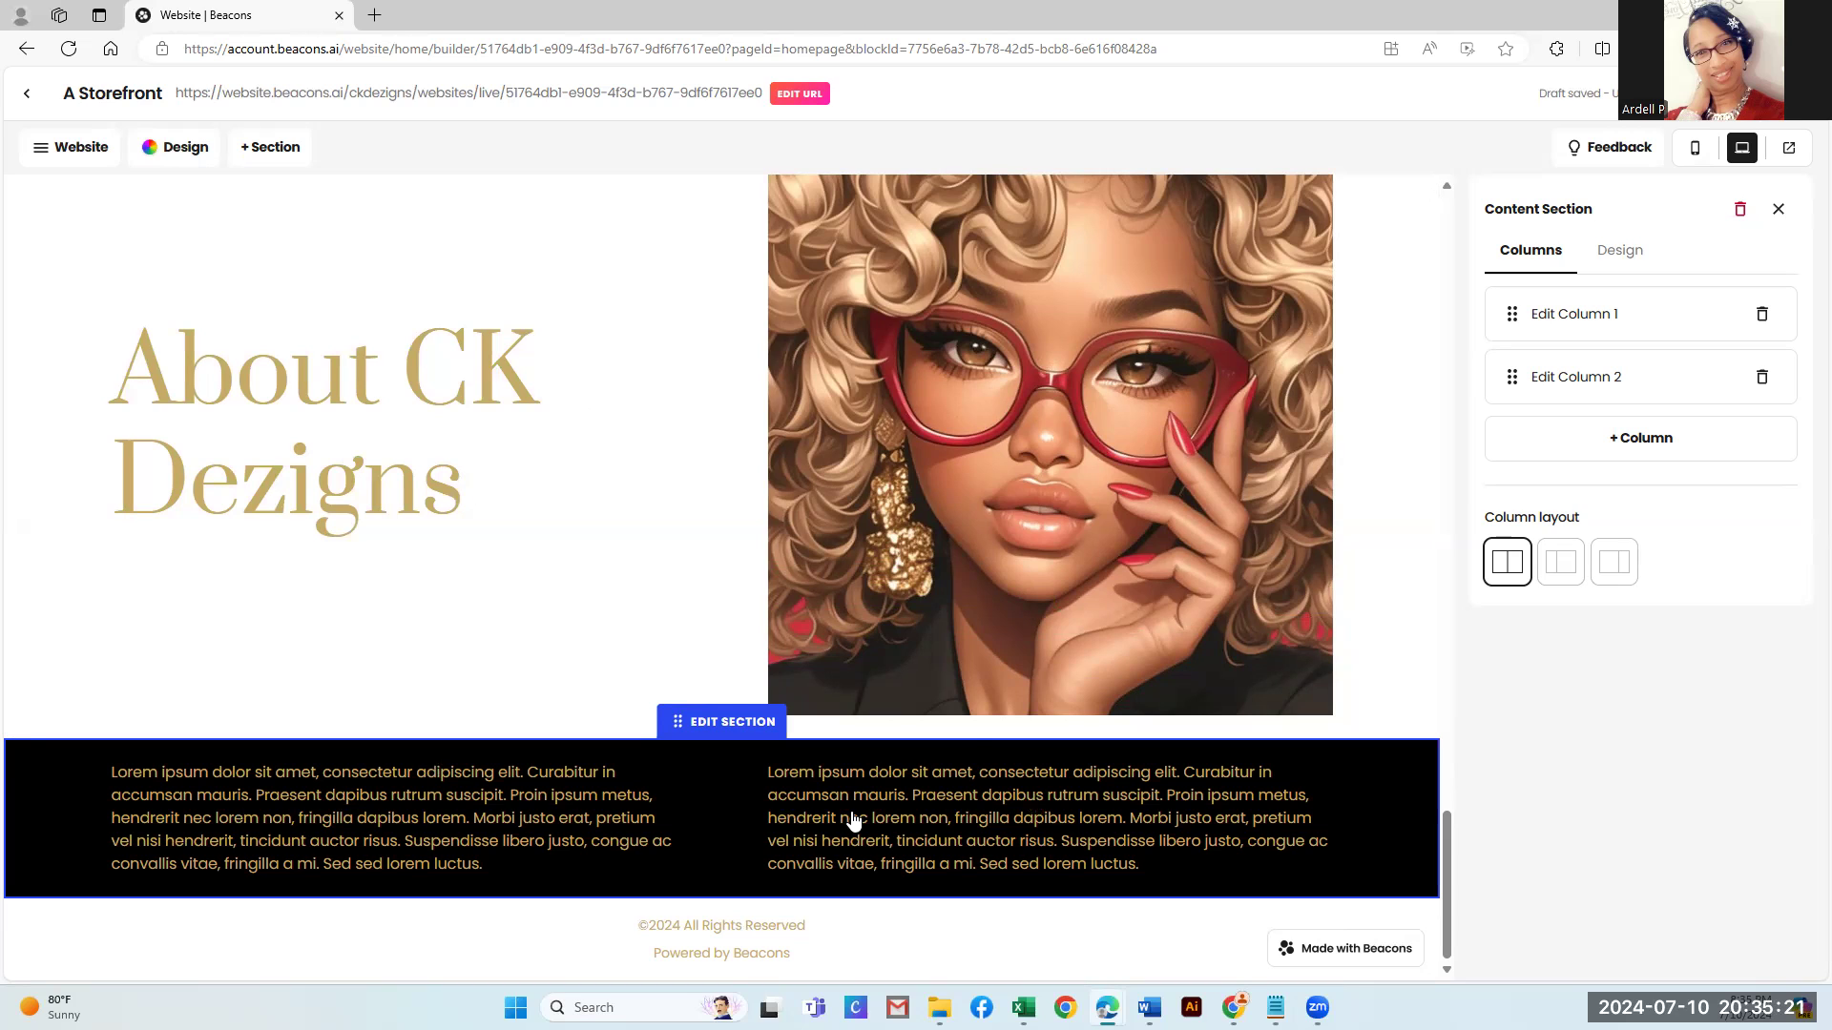
pyautogui.click(1764, 379)
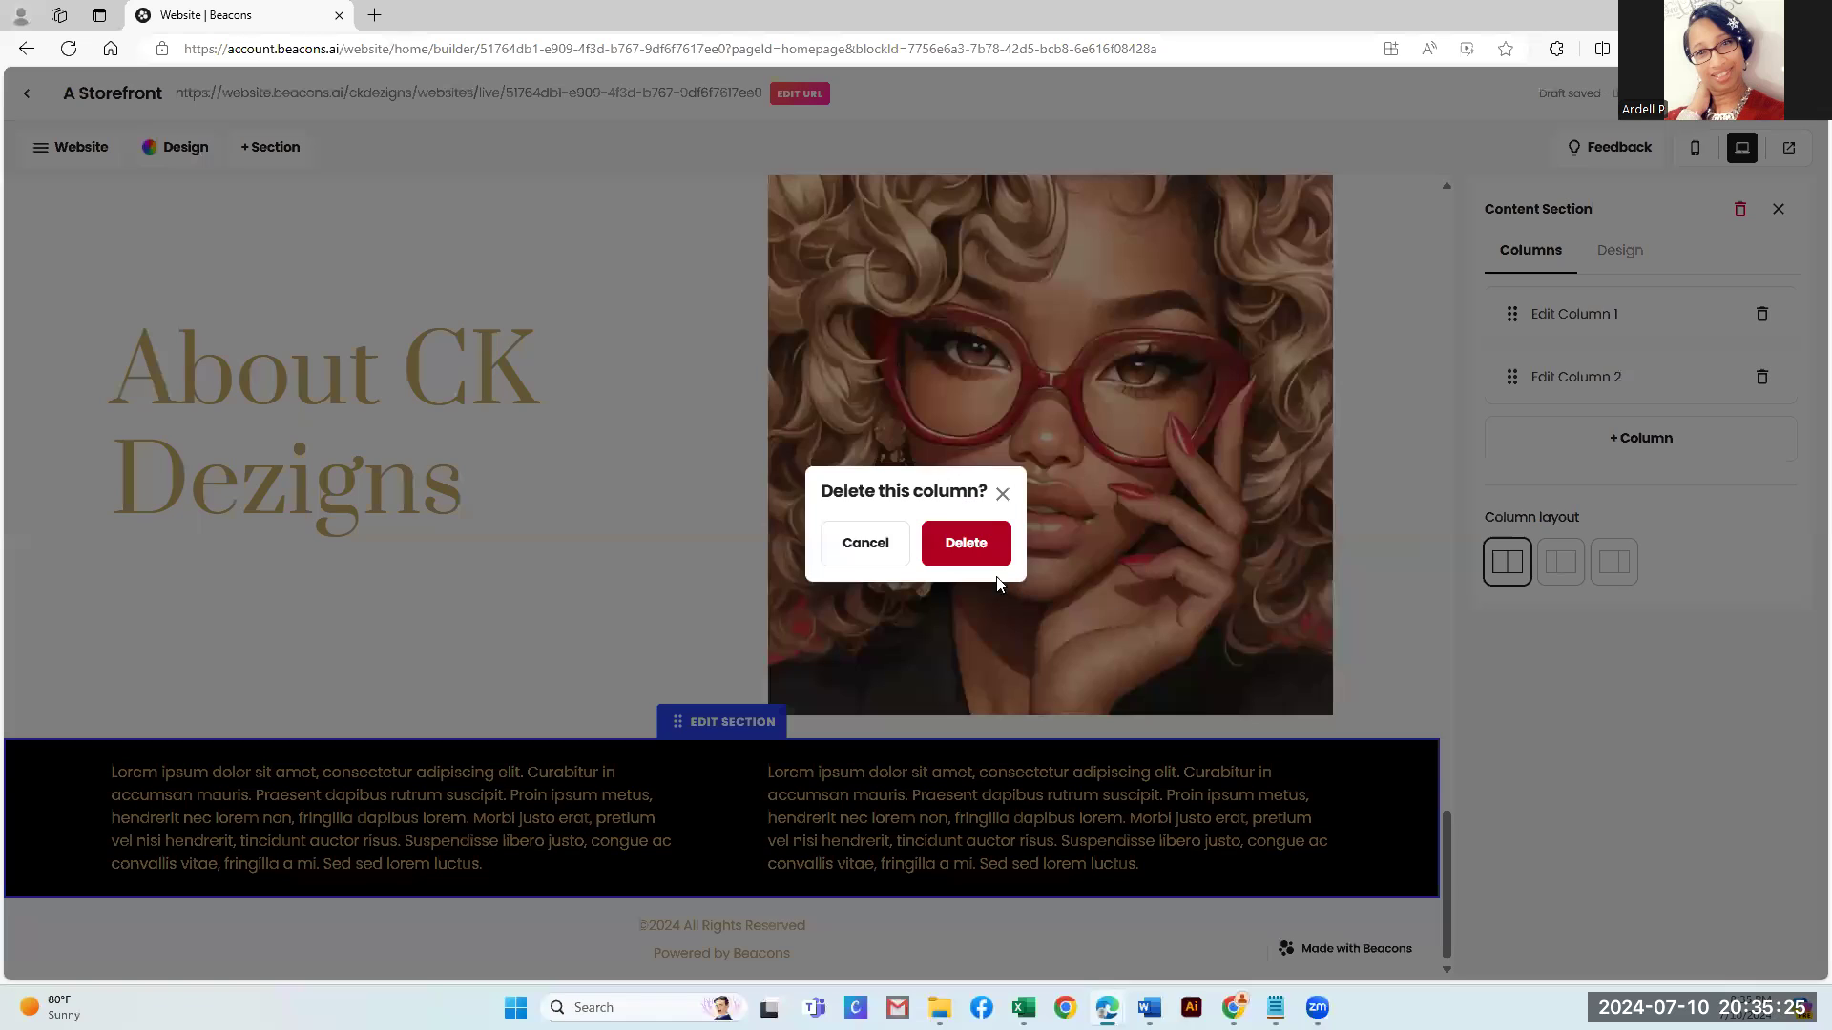
pyautogui.click(953, 560)
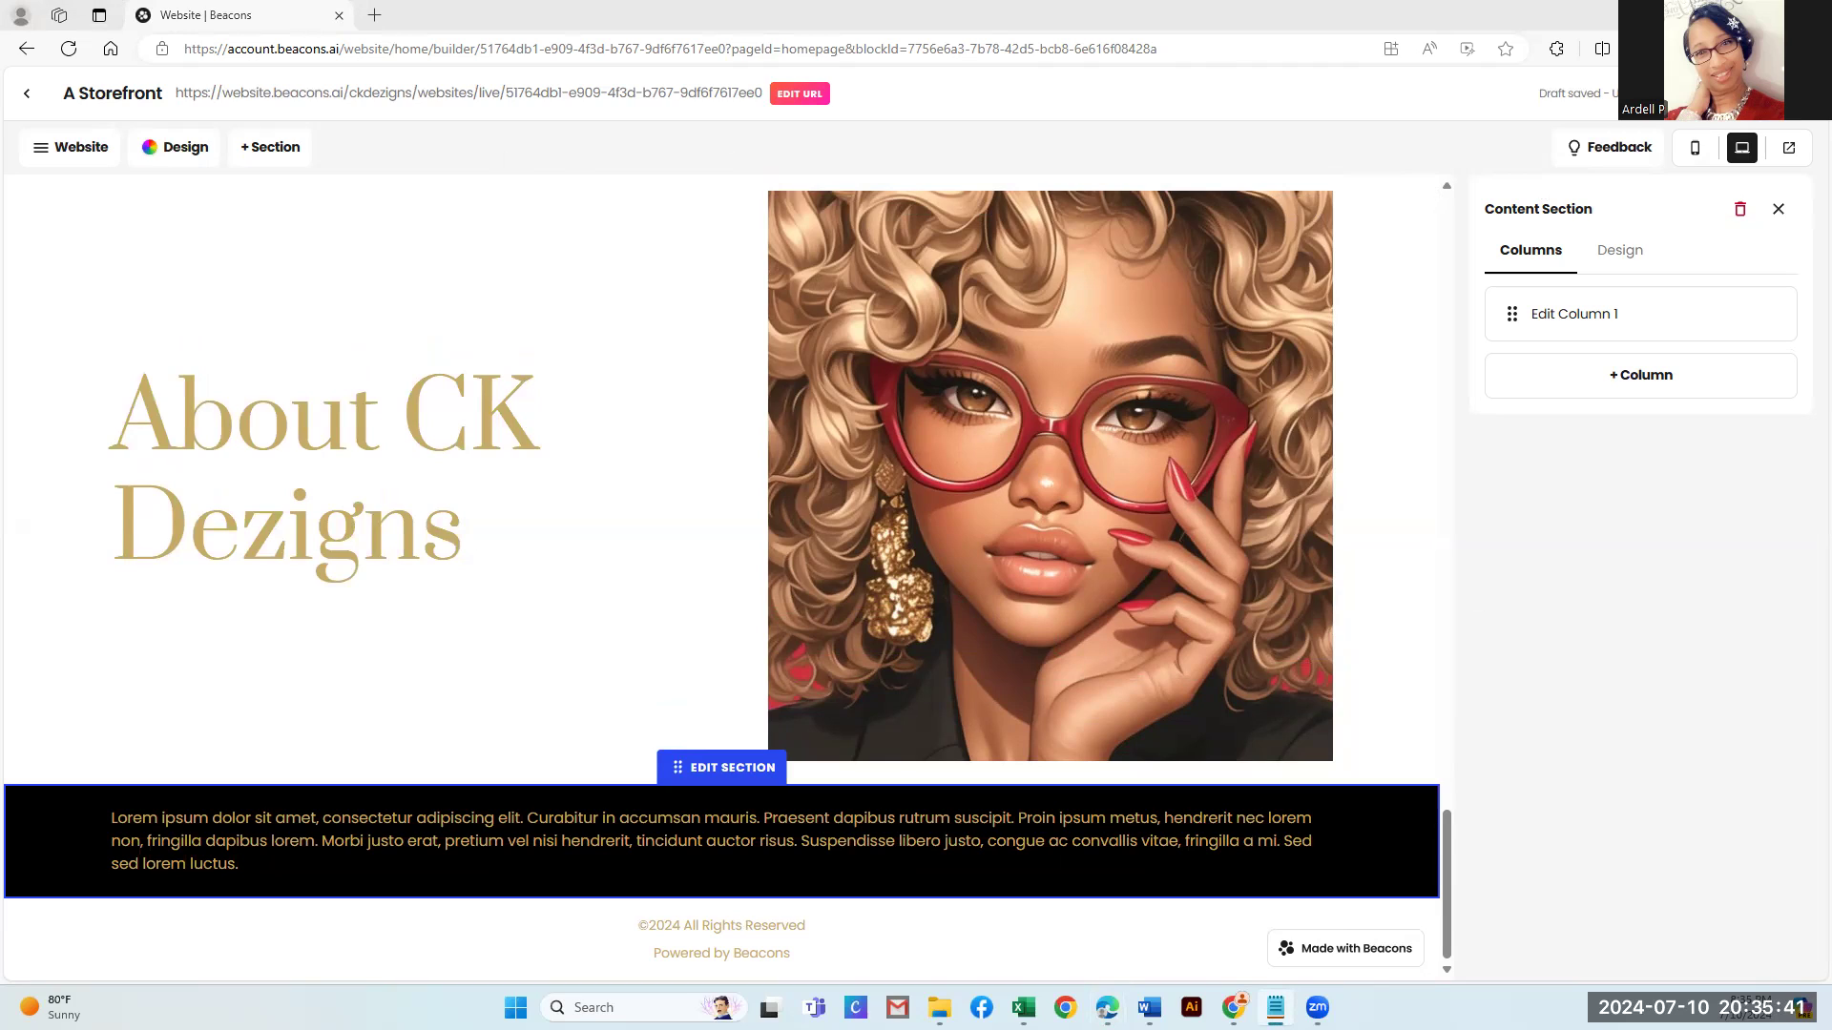
# Replace column 1's placeholder text with the "Welcome to CK Dezigns, your ultimate destination for high-quality digital products" and "Why Choose CK Dezigns?" paragraphs
pyautogui.click(1516, 326)
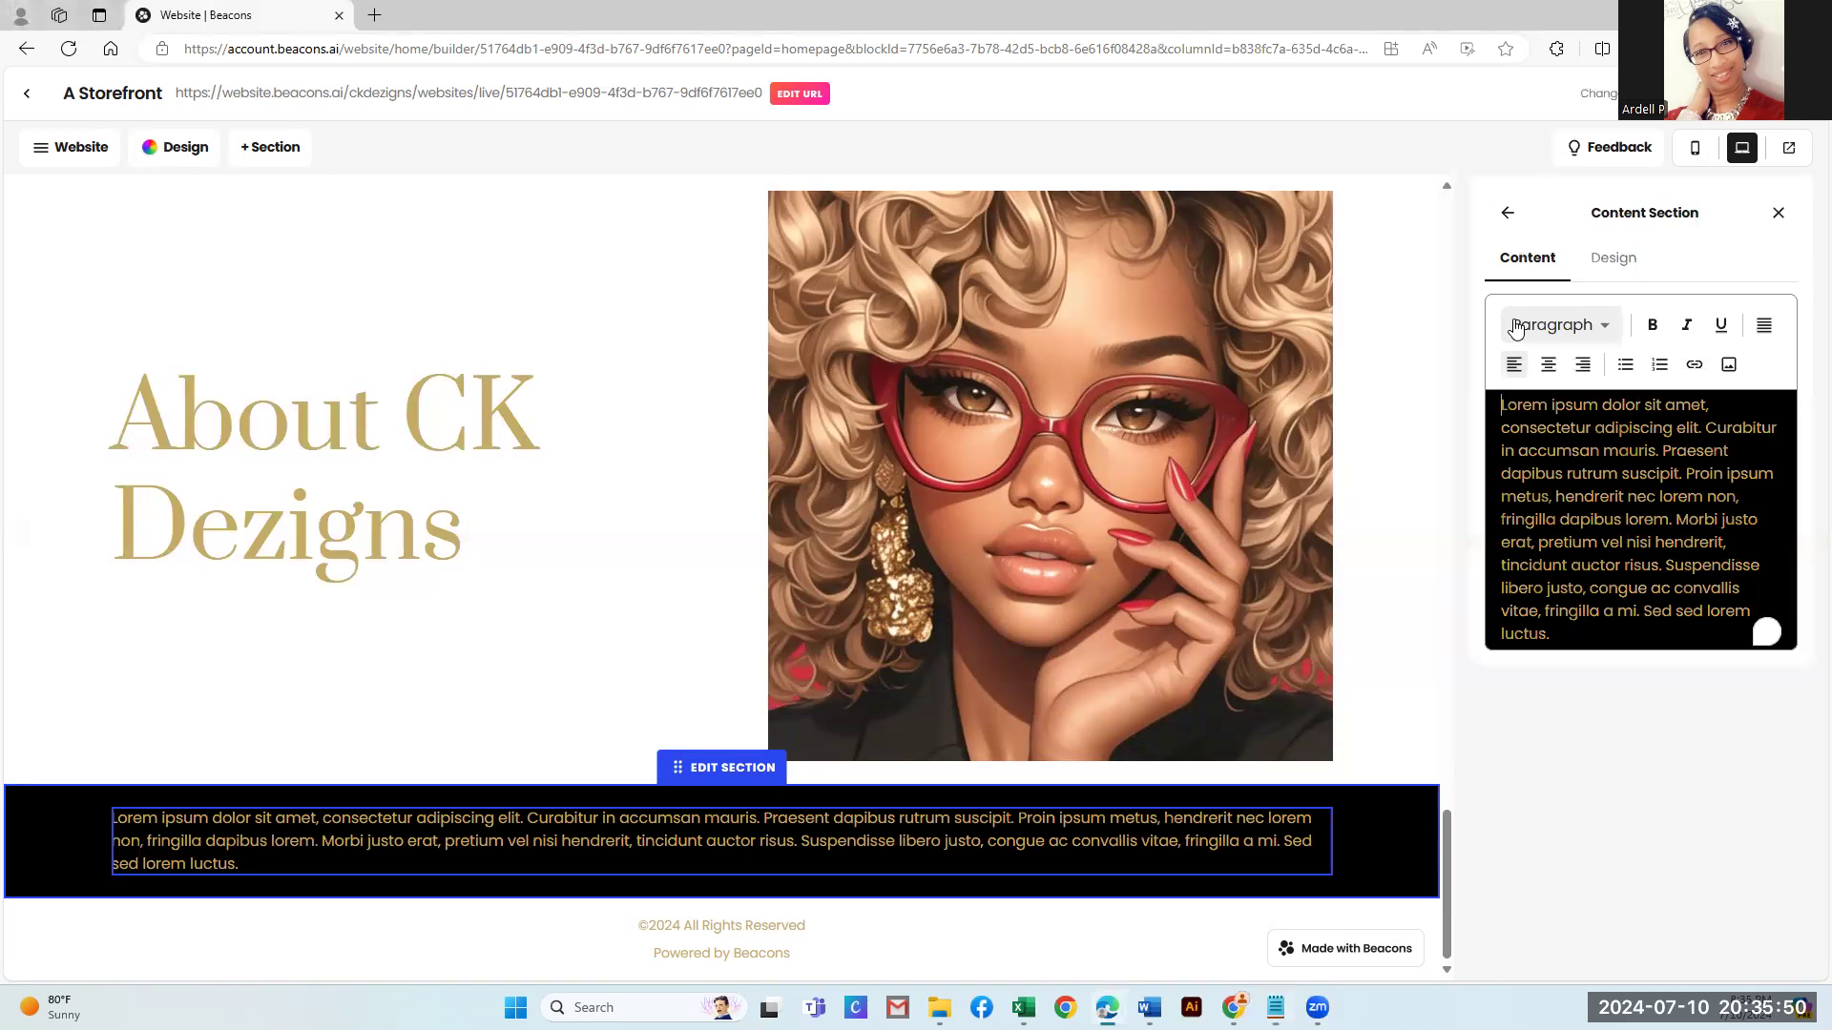
pyautogui.moveTo(1511, 397); pyautogui.dragTo(1678, 659)
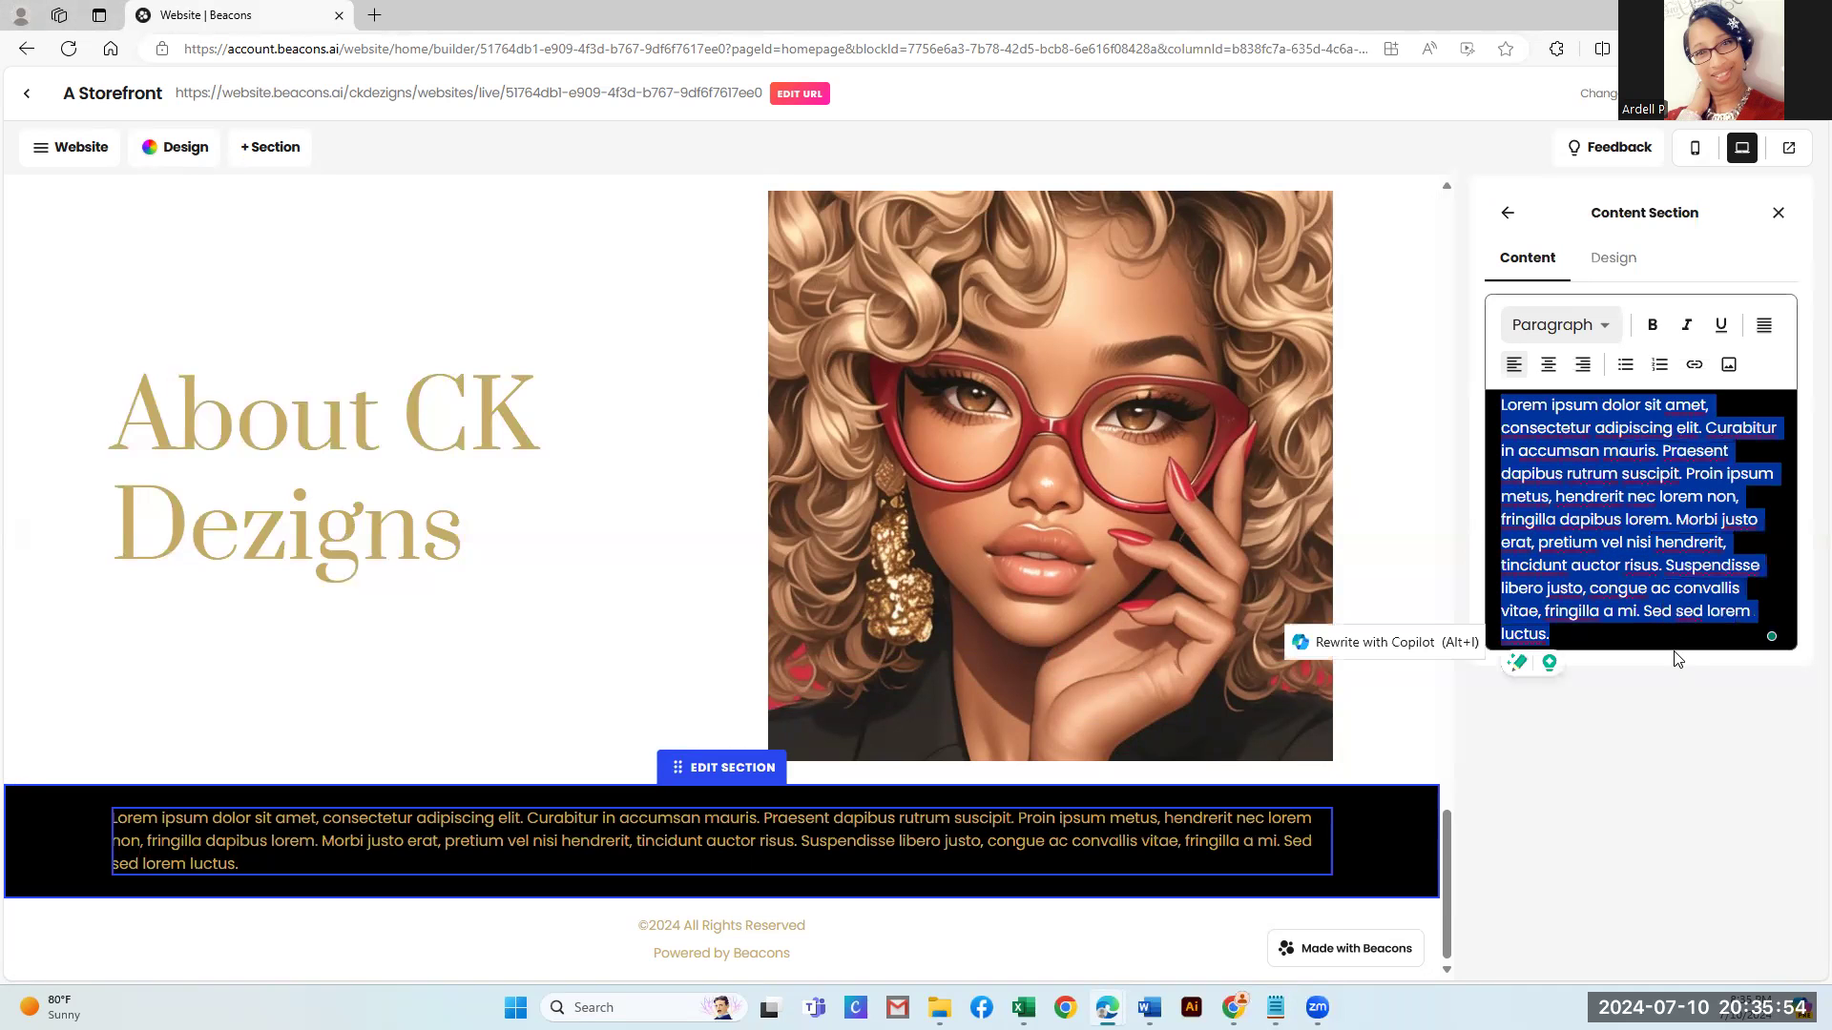
pyautogui.write('Welcome to CK Dezigns, your ultimate destination for high-quality digital products that inspire creativity and empower entrepreneurs. At CK Dezigns, we specialize in providing a wide range of digital assets, including PLR (Private Label Rights) products, GPTs, Clipart, and Prompt Guides, all designed to elevate your projects and boost your business success. Why Choose CK Dezigns?:At CK Dezigns, we are committed to quality and innovation. Our digital products are created with the highest standards in mind, ensuring you receive content that is not only beautiful but also functional and impactful. We understand the challenges of running a business and strive to provide resources that make your work easier and more effective.')
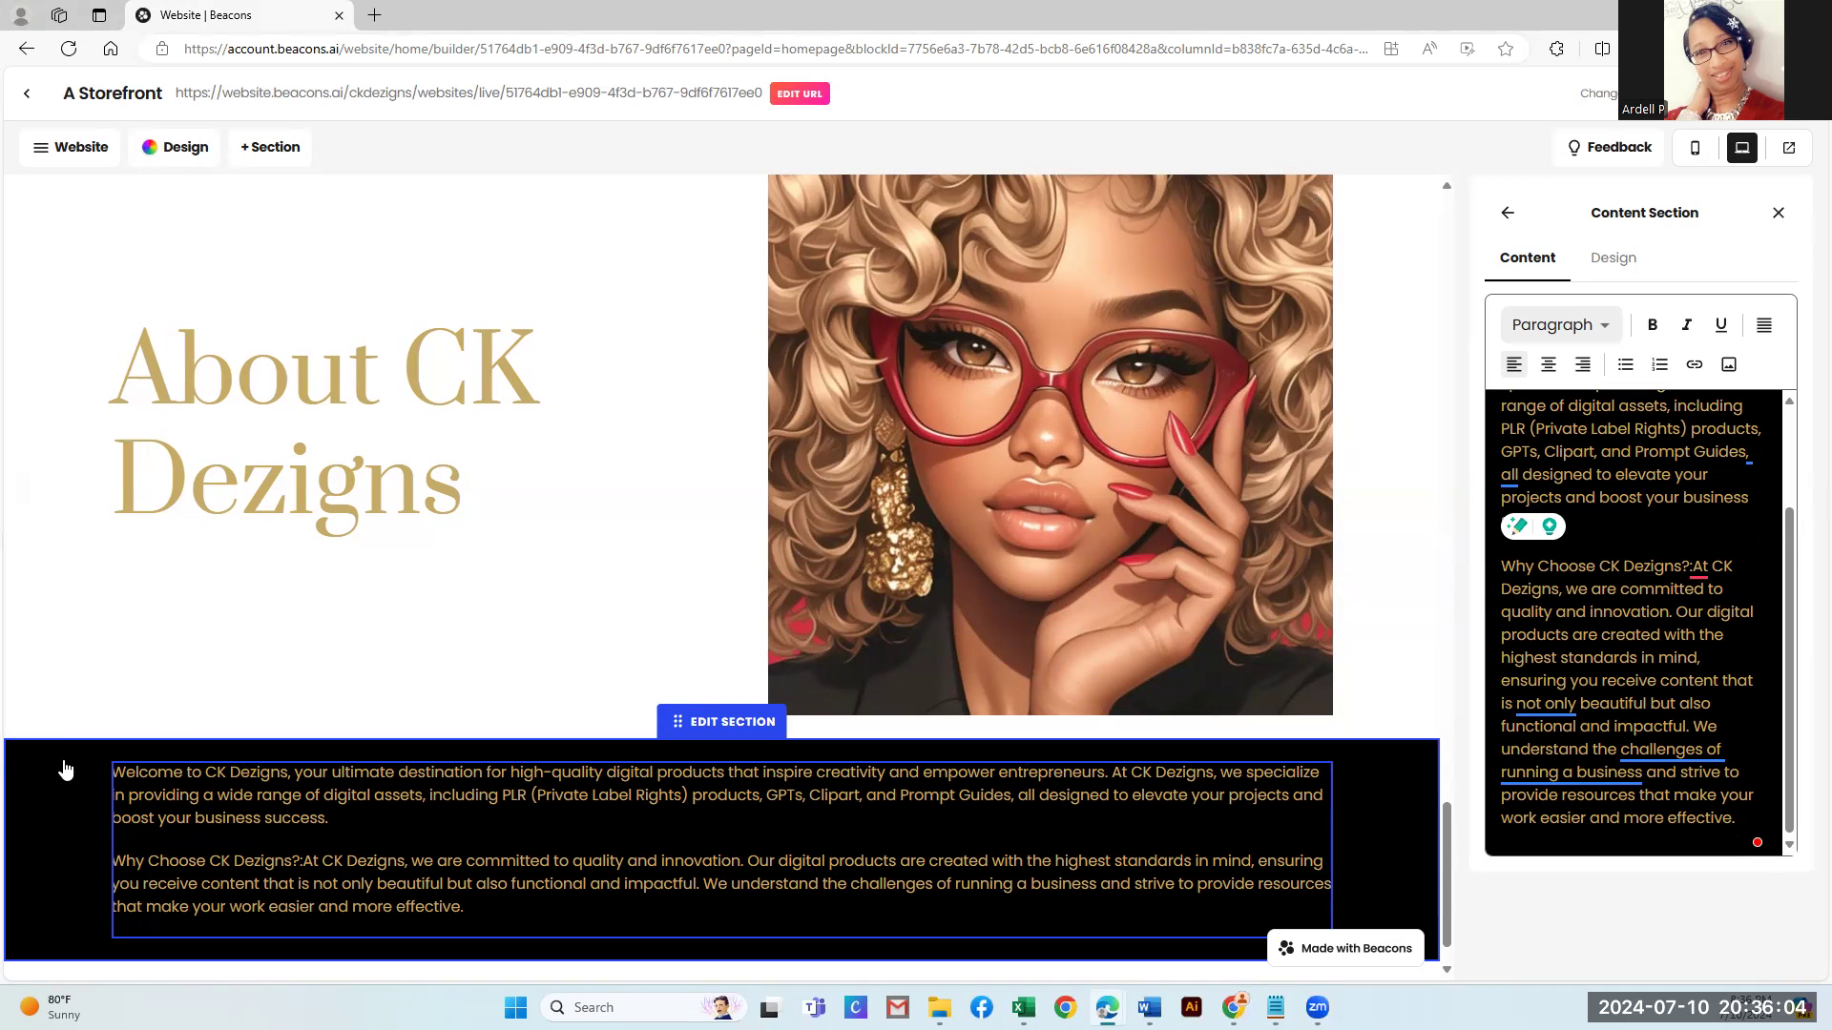
pyautogui.click(186, 650)
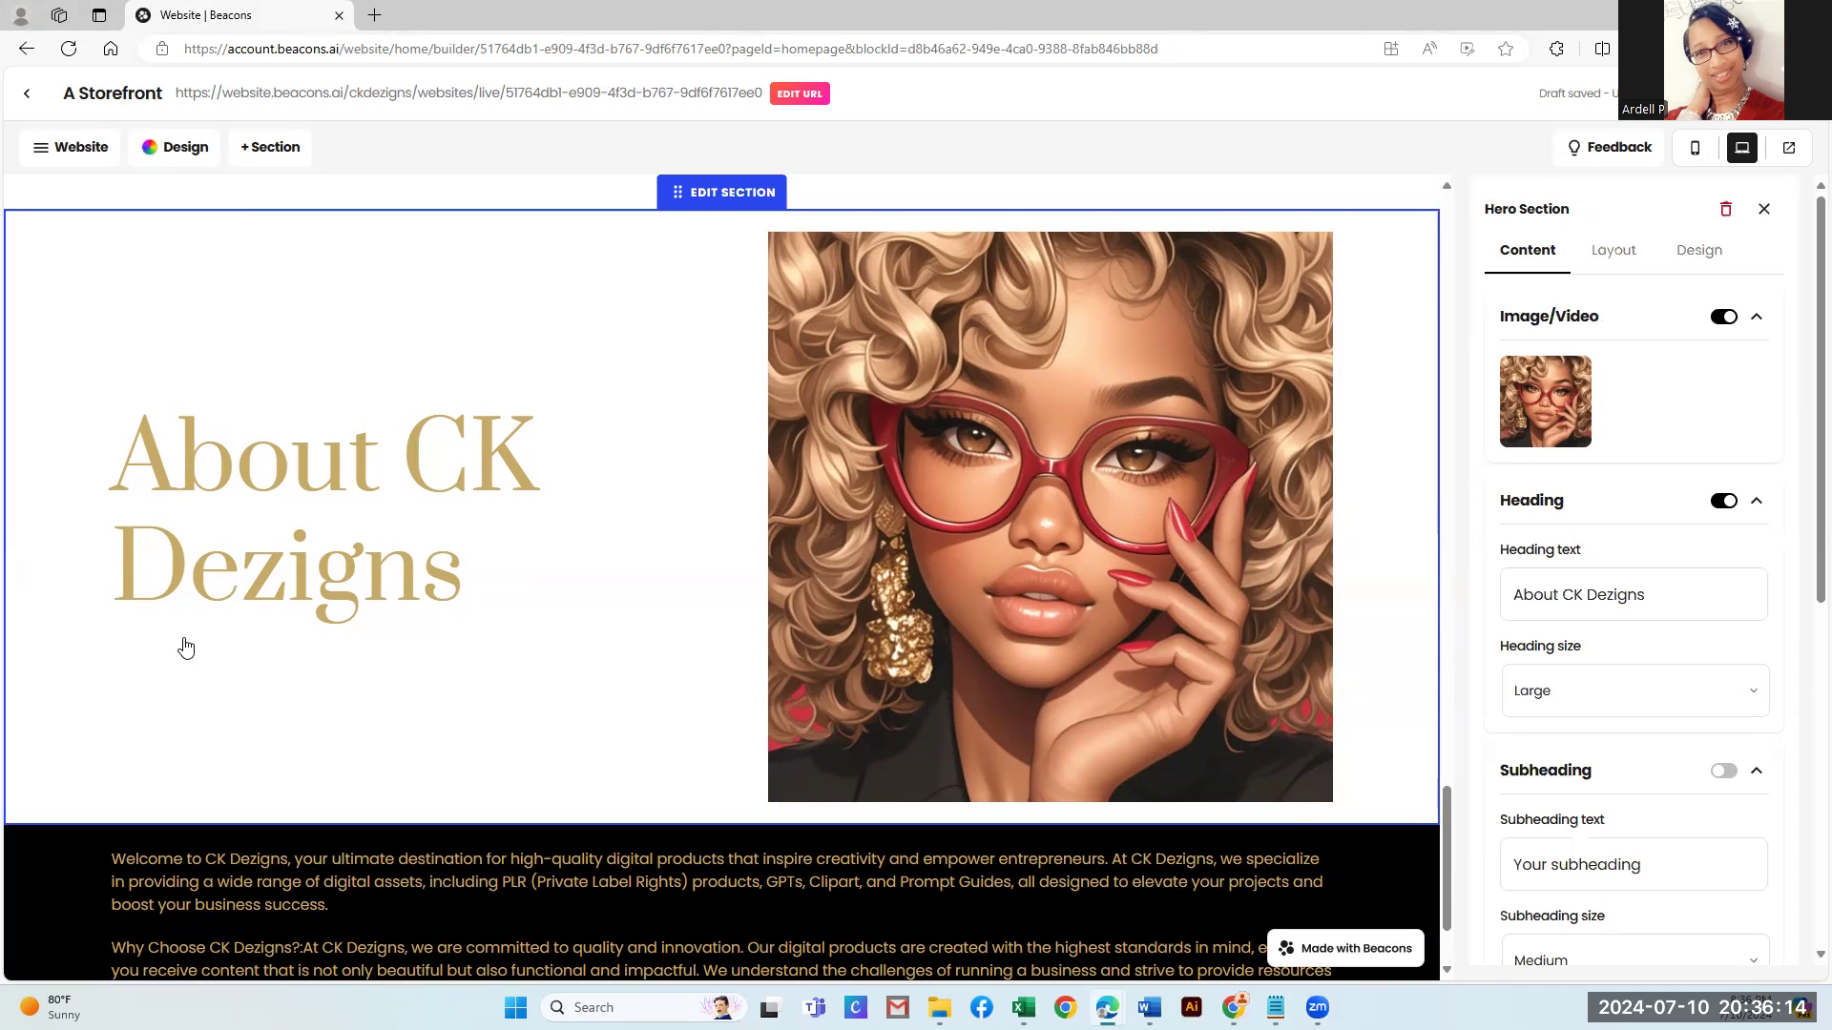
pyautogui.scroll(-1, 214, 670)
pyautogui.scroll(-2, 215, 670)
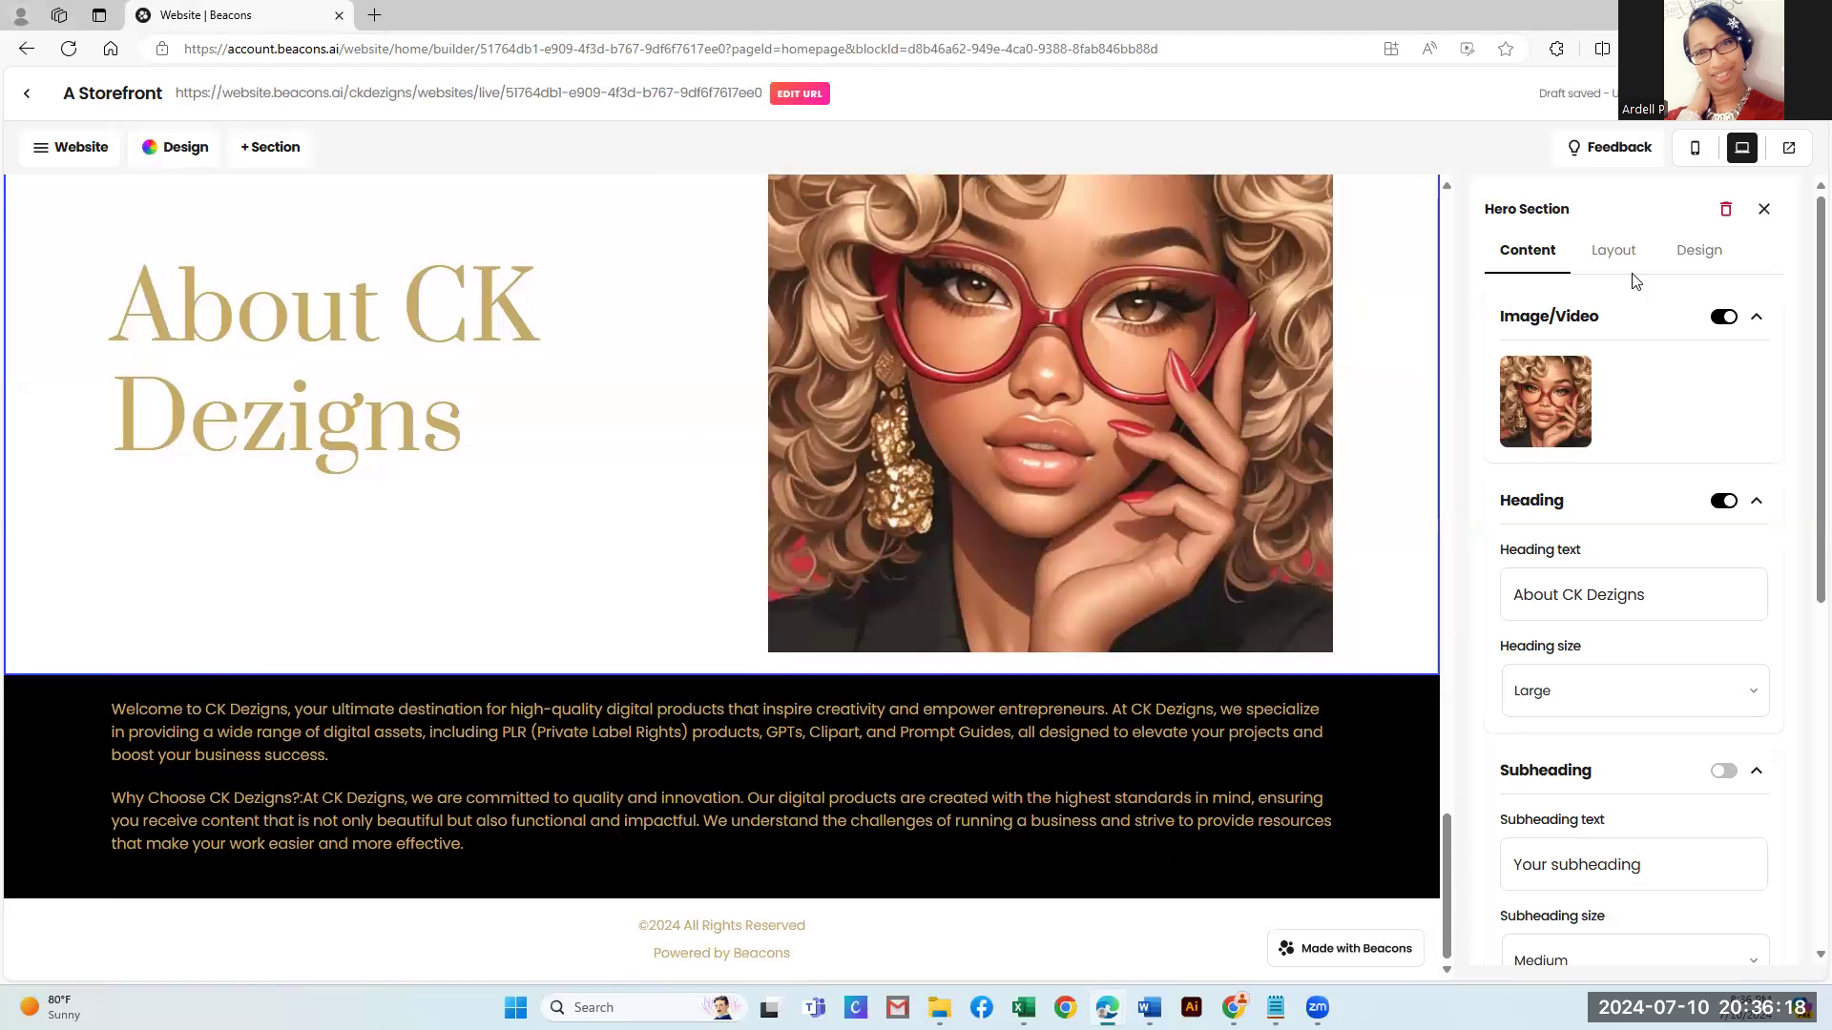
pyautogui.click(1708, 252)
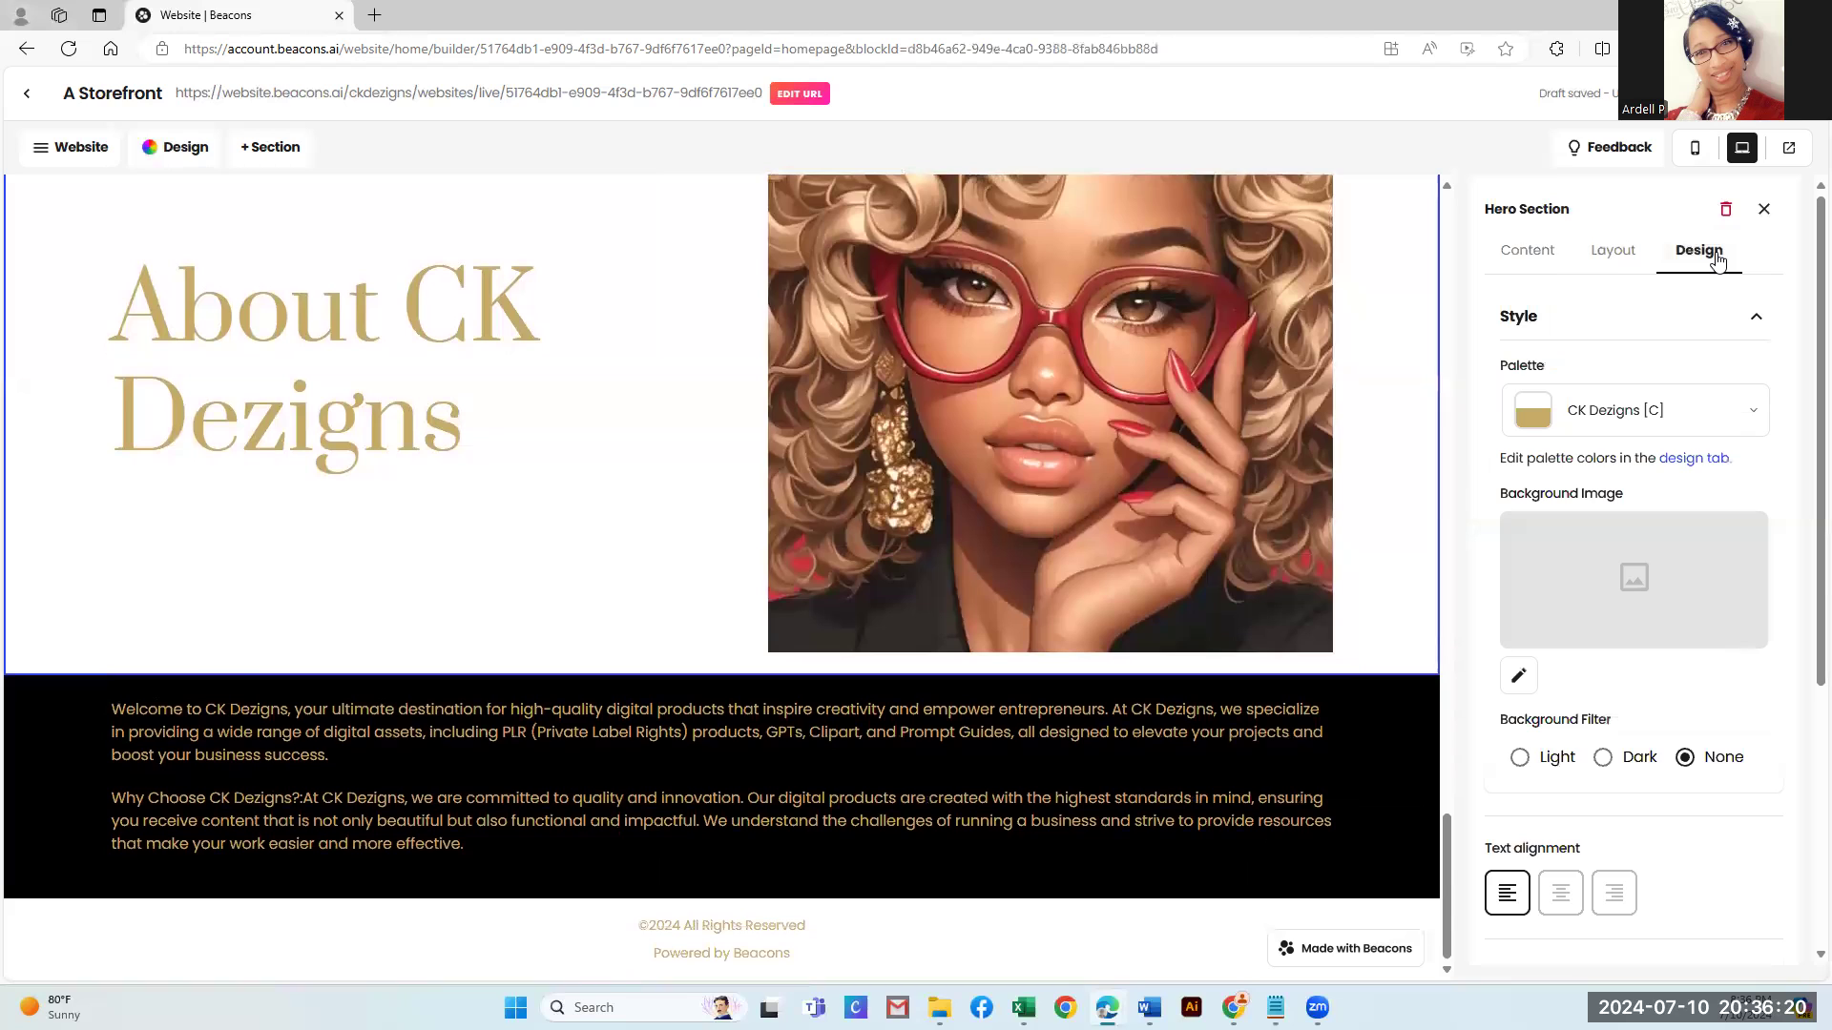
pyautogui.click(1741, 416)
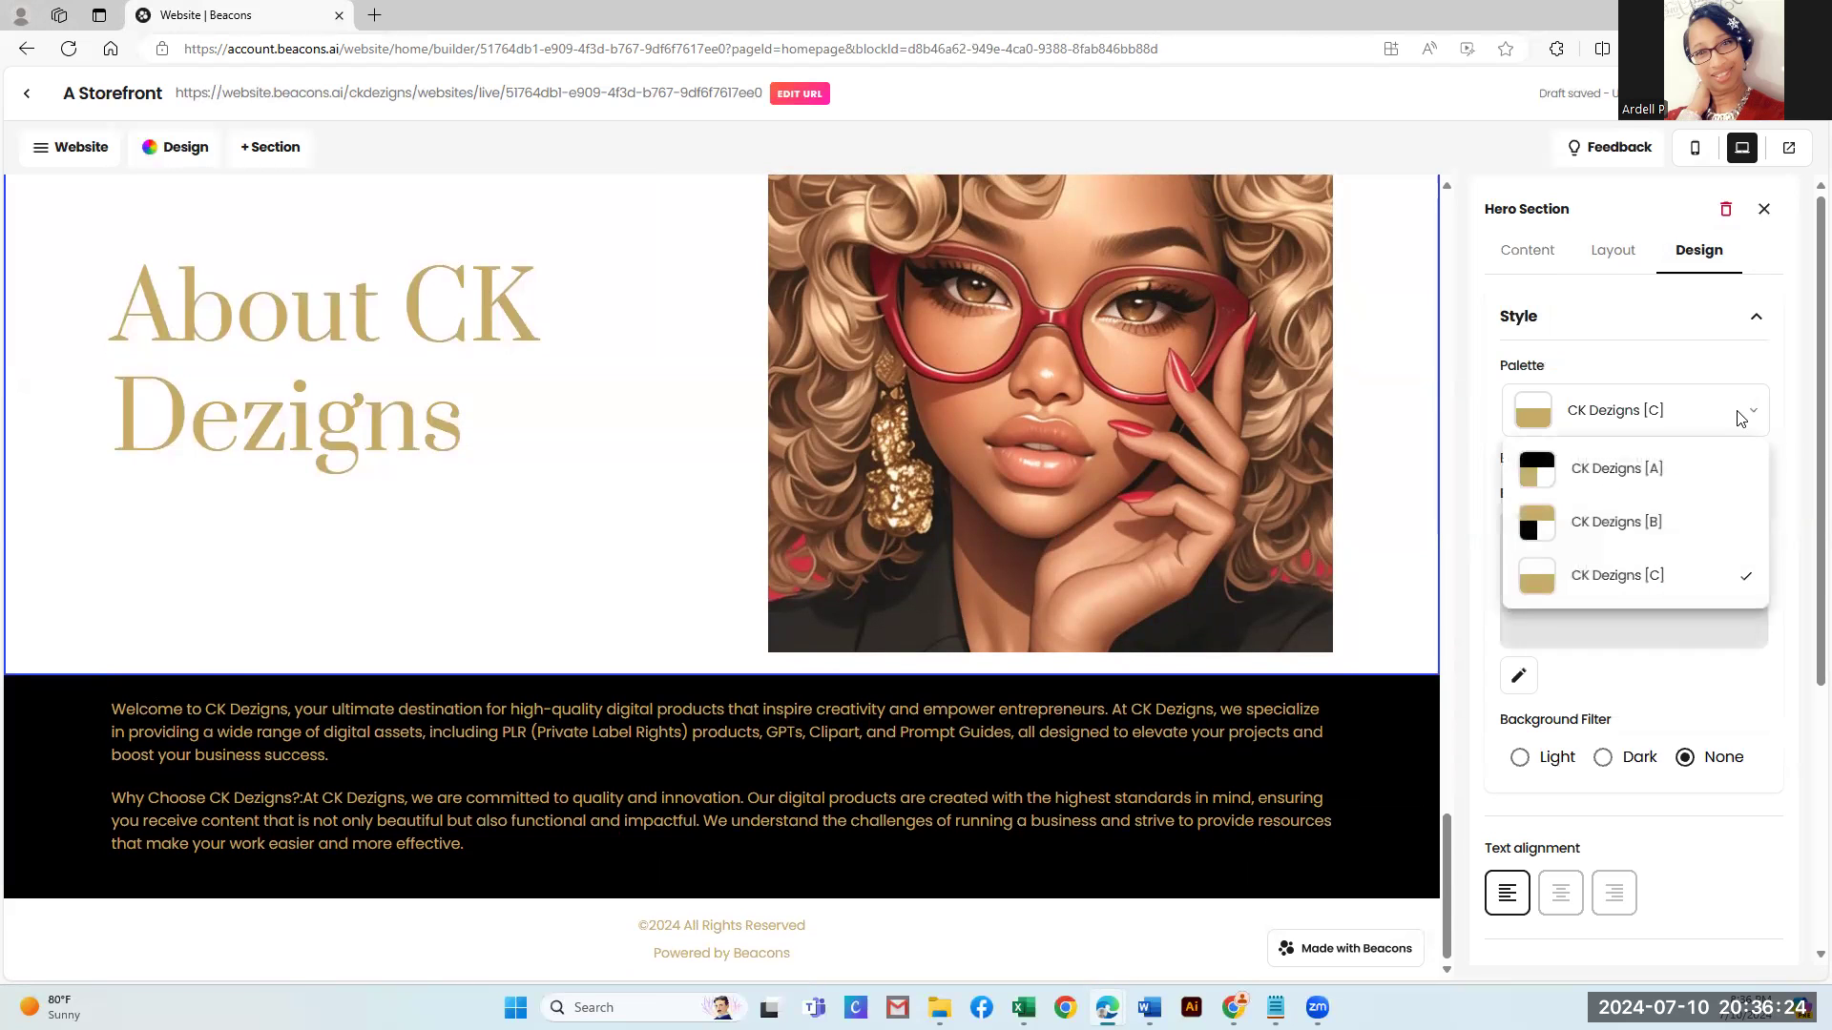
pyautogui.click(1740, 419)
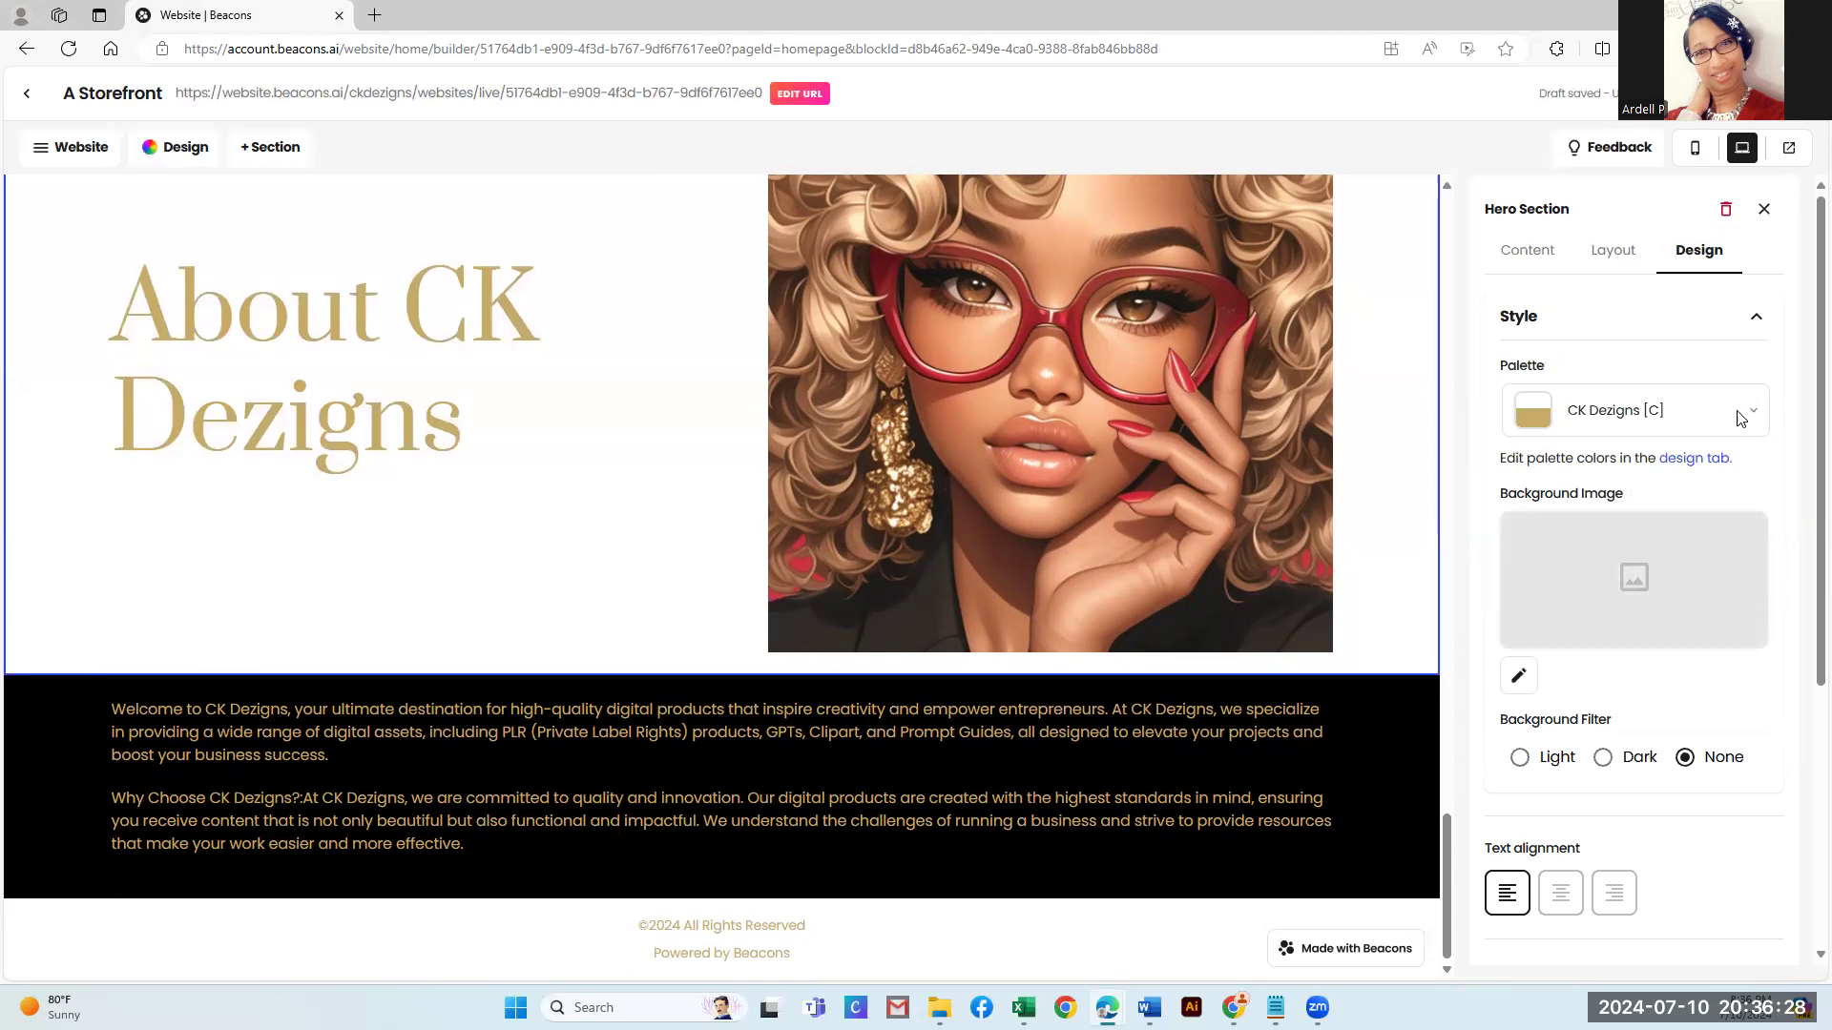
pyautogui.click(1738, 416)
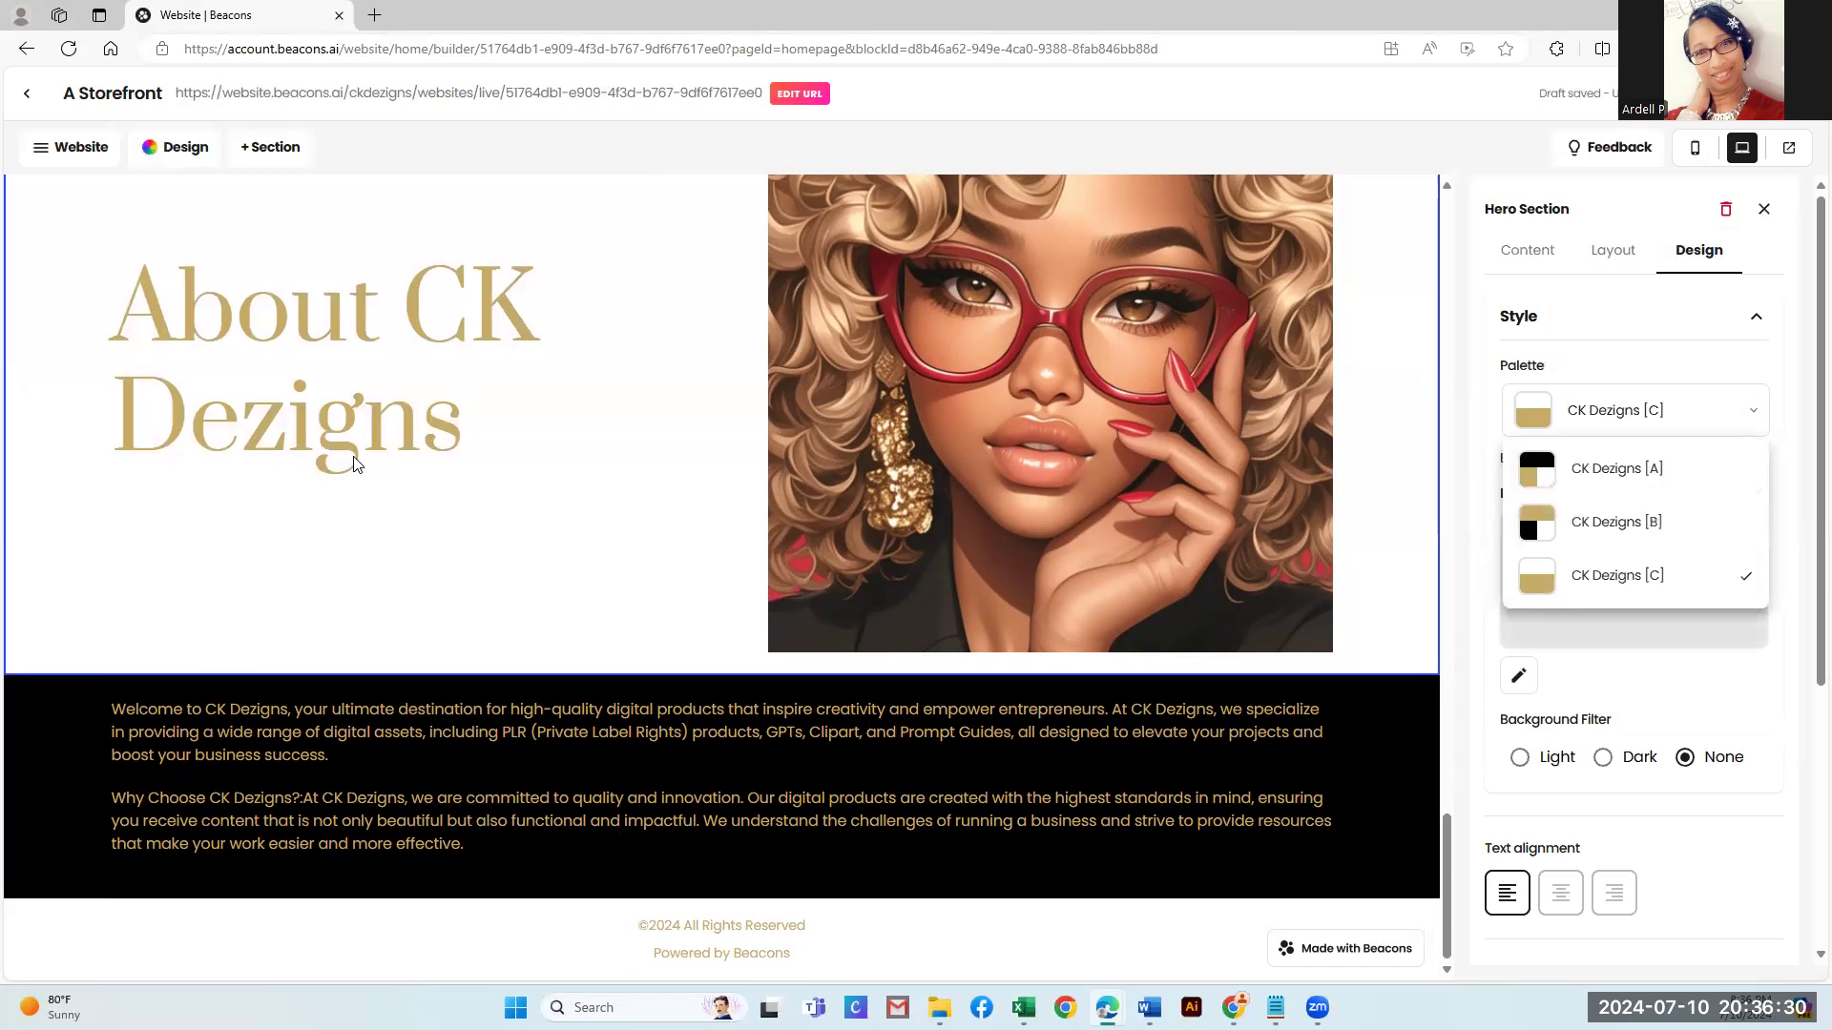
pyautogui.click(181, 695)
# Apply the CK Dezigns [C] palette to the content section holding the welcome and "Why Choose CK Dezigns?" paragraphs
pyautogui.click(63, 796)
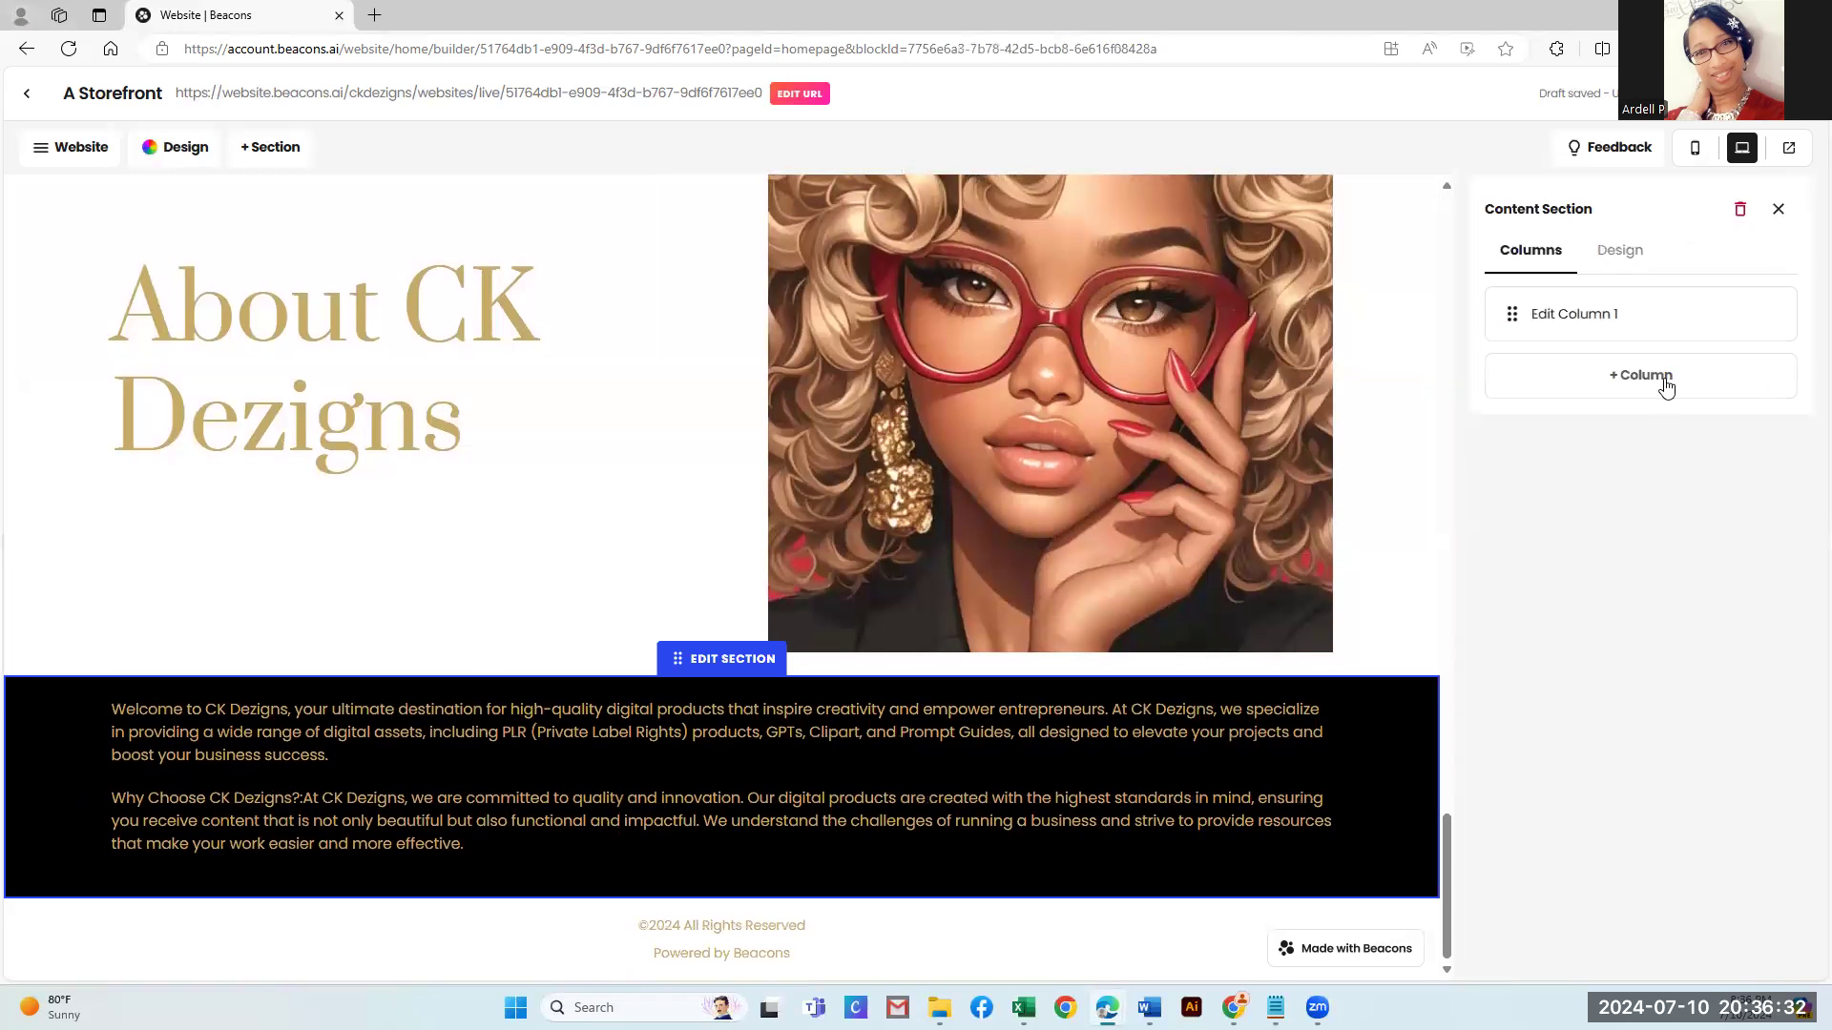
pyautogui.click(400, 537)
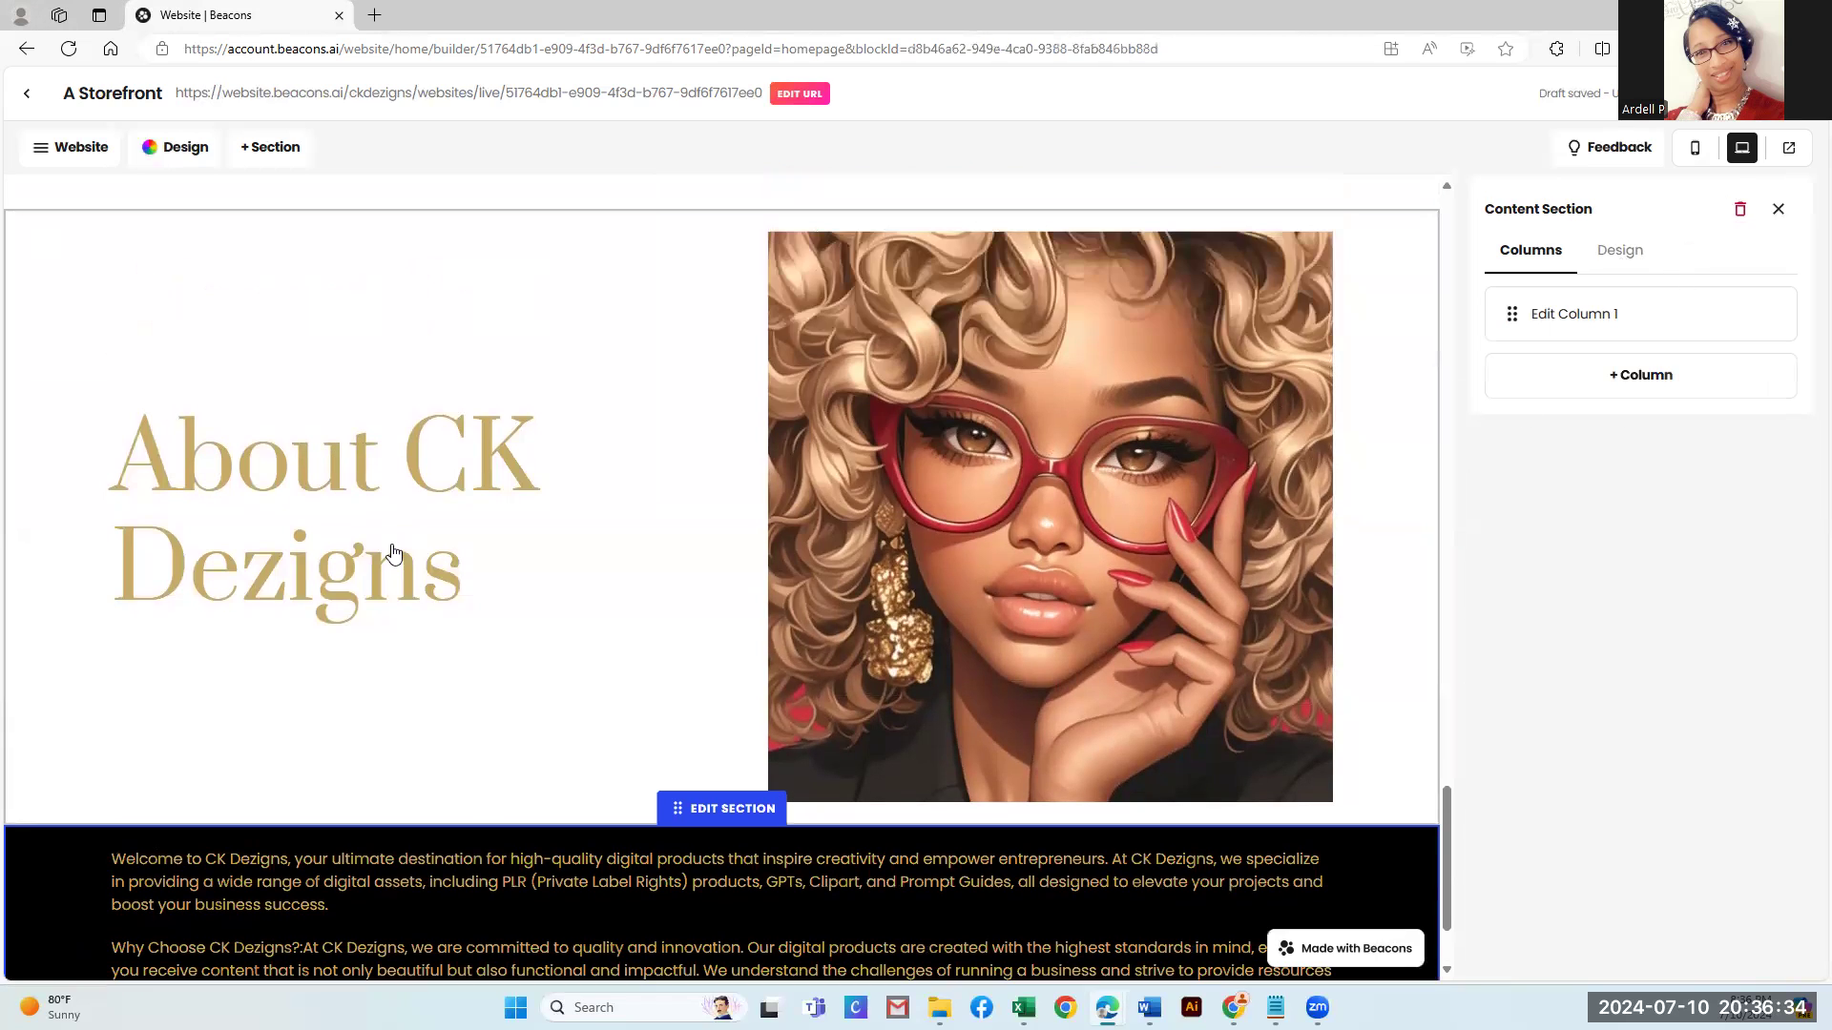
pyautogui.click(27, 881)
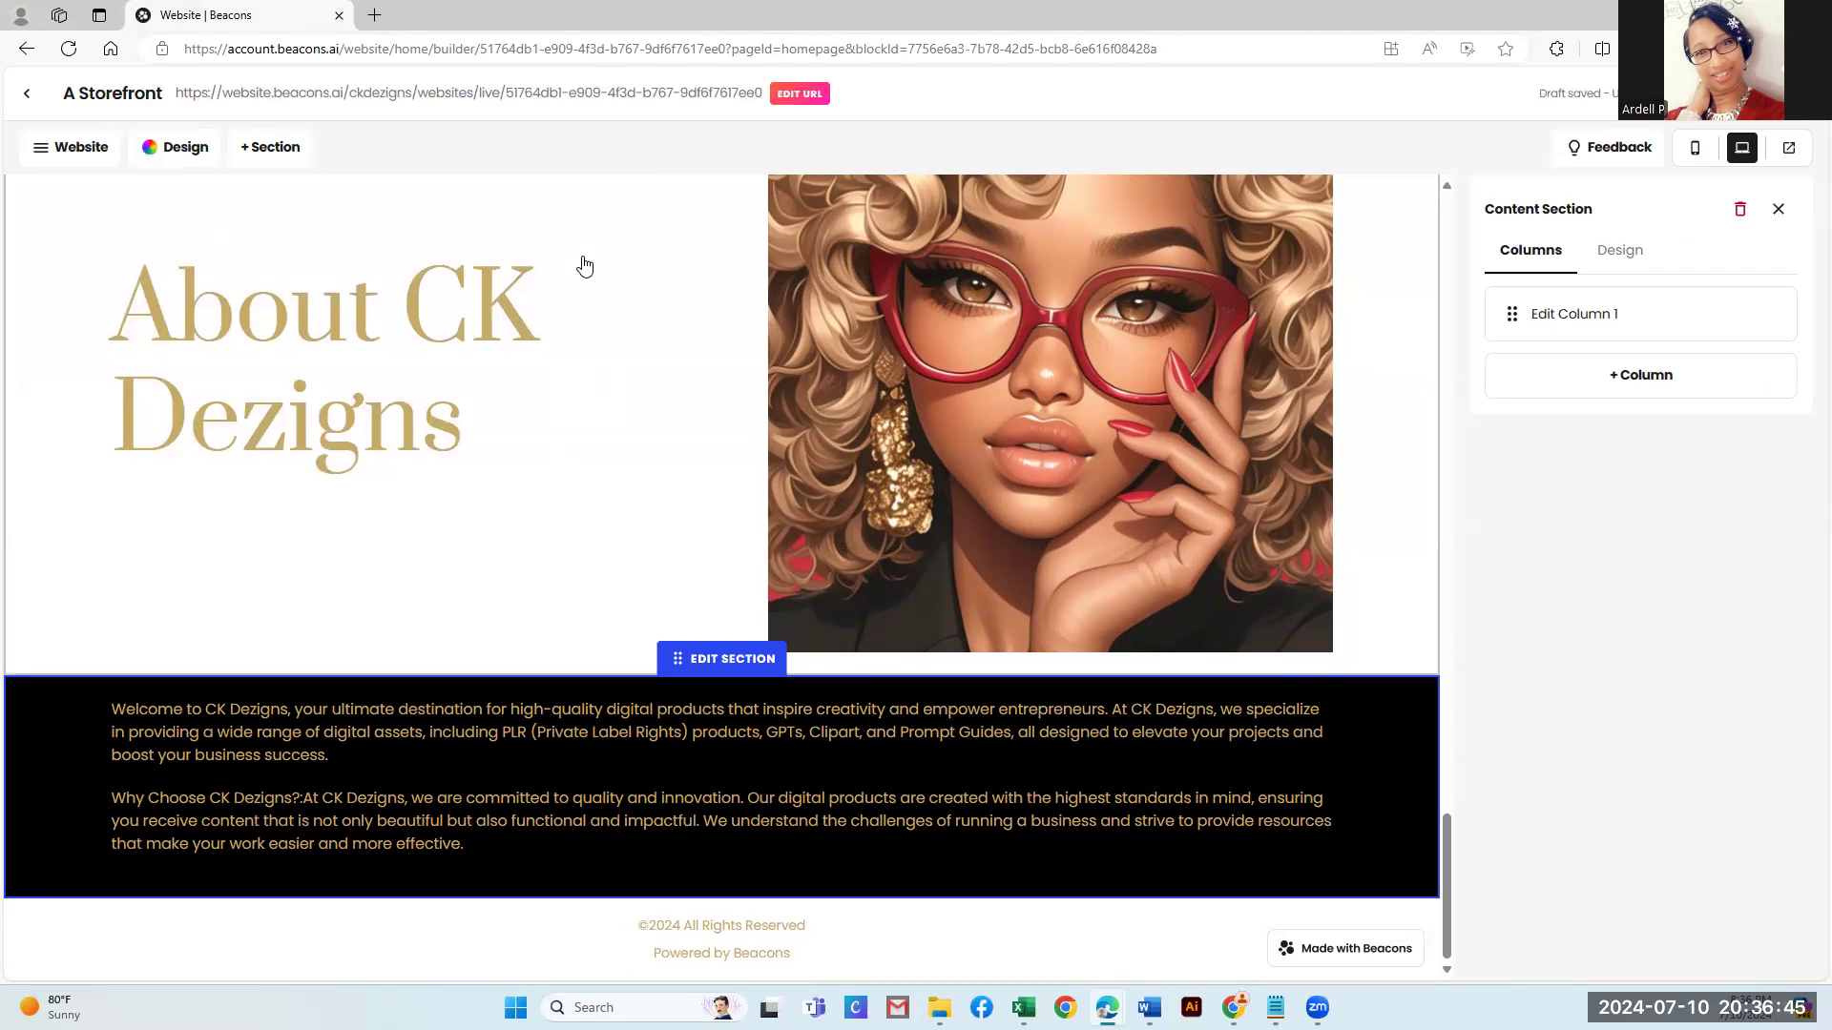
pyautogui.click(1619, 257)
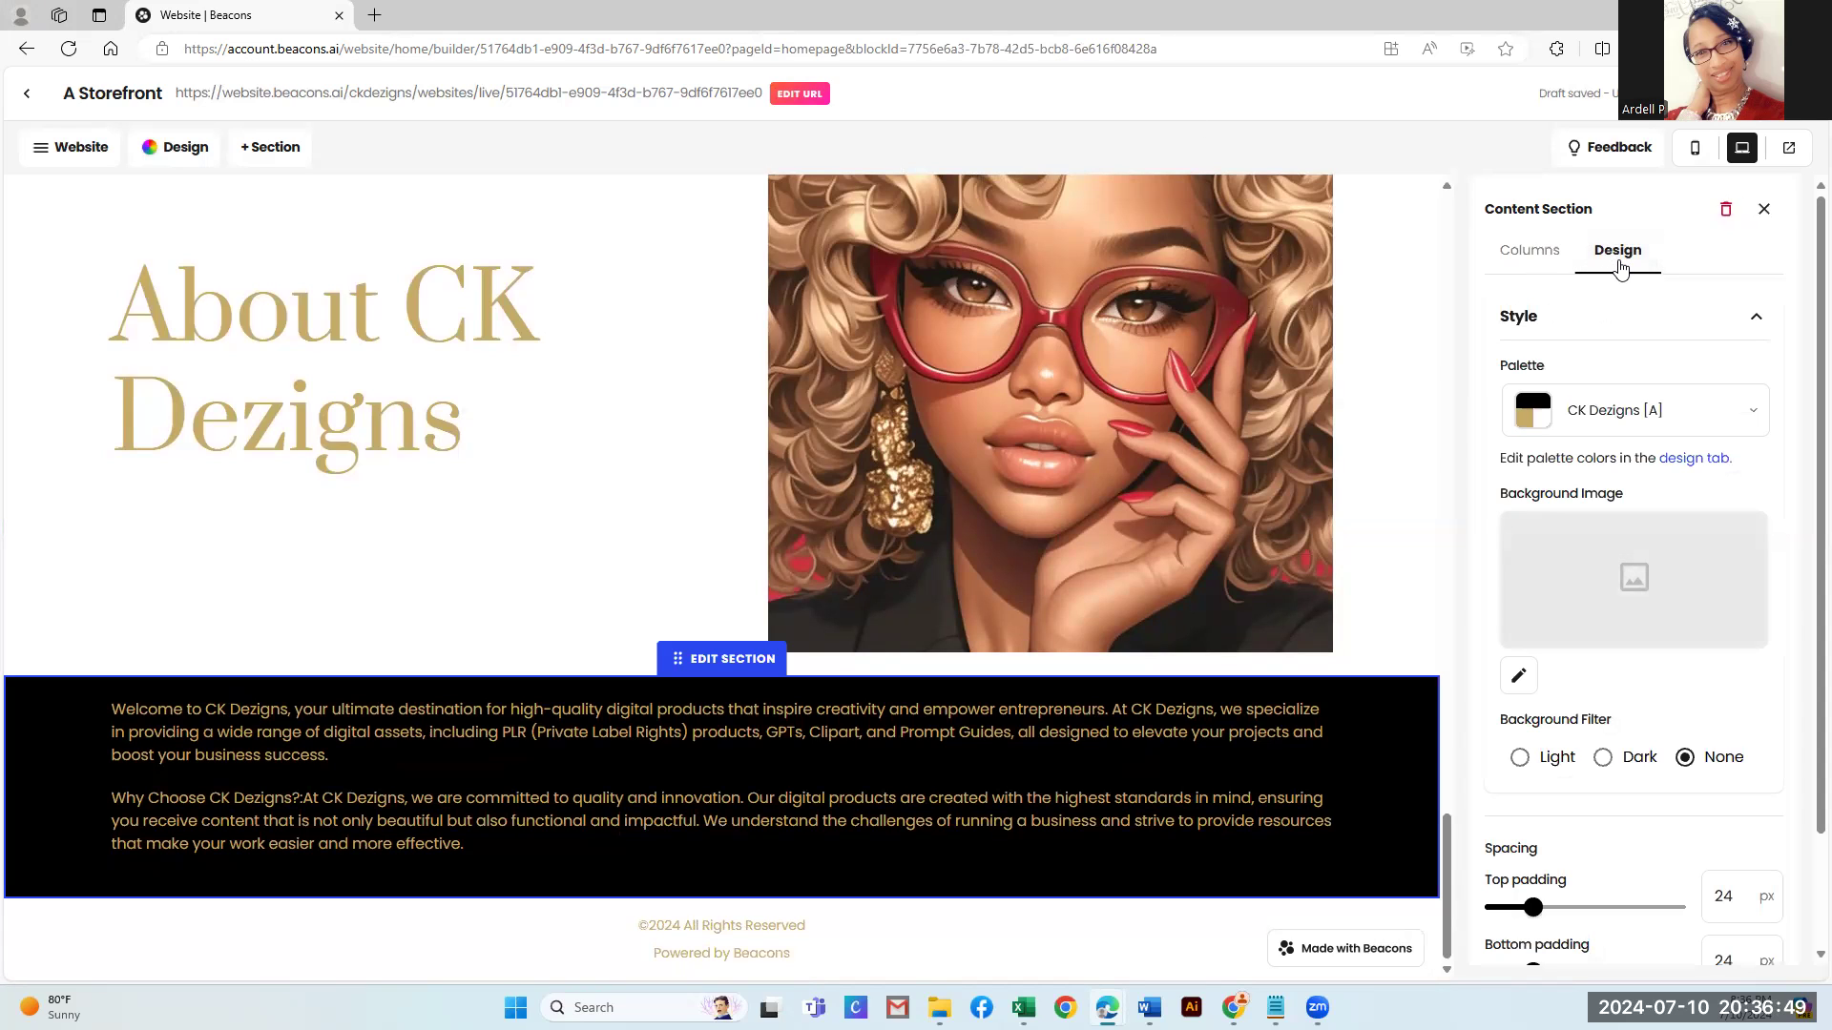
pyautogui.click(1755, 412)
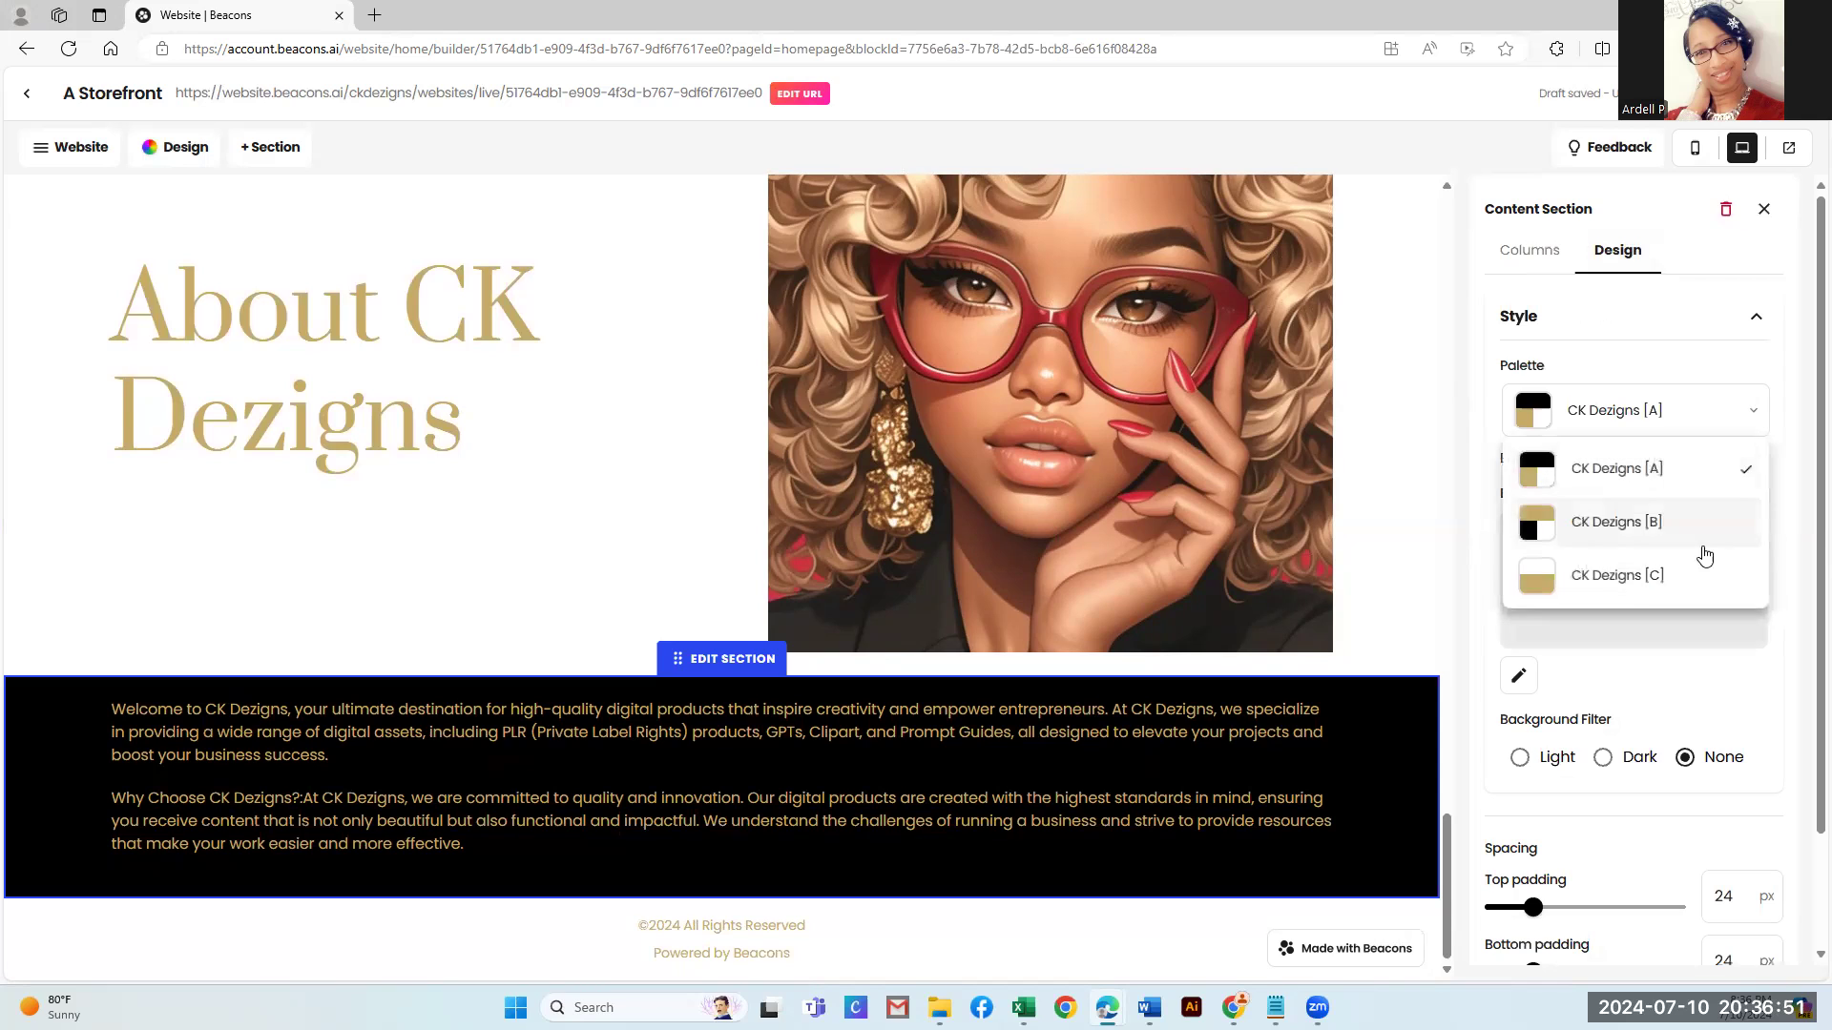
pyautogui.click(1635, 580)
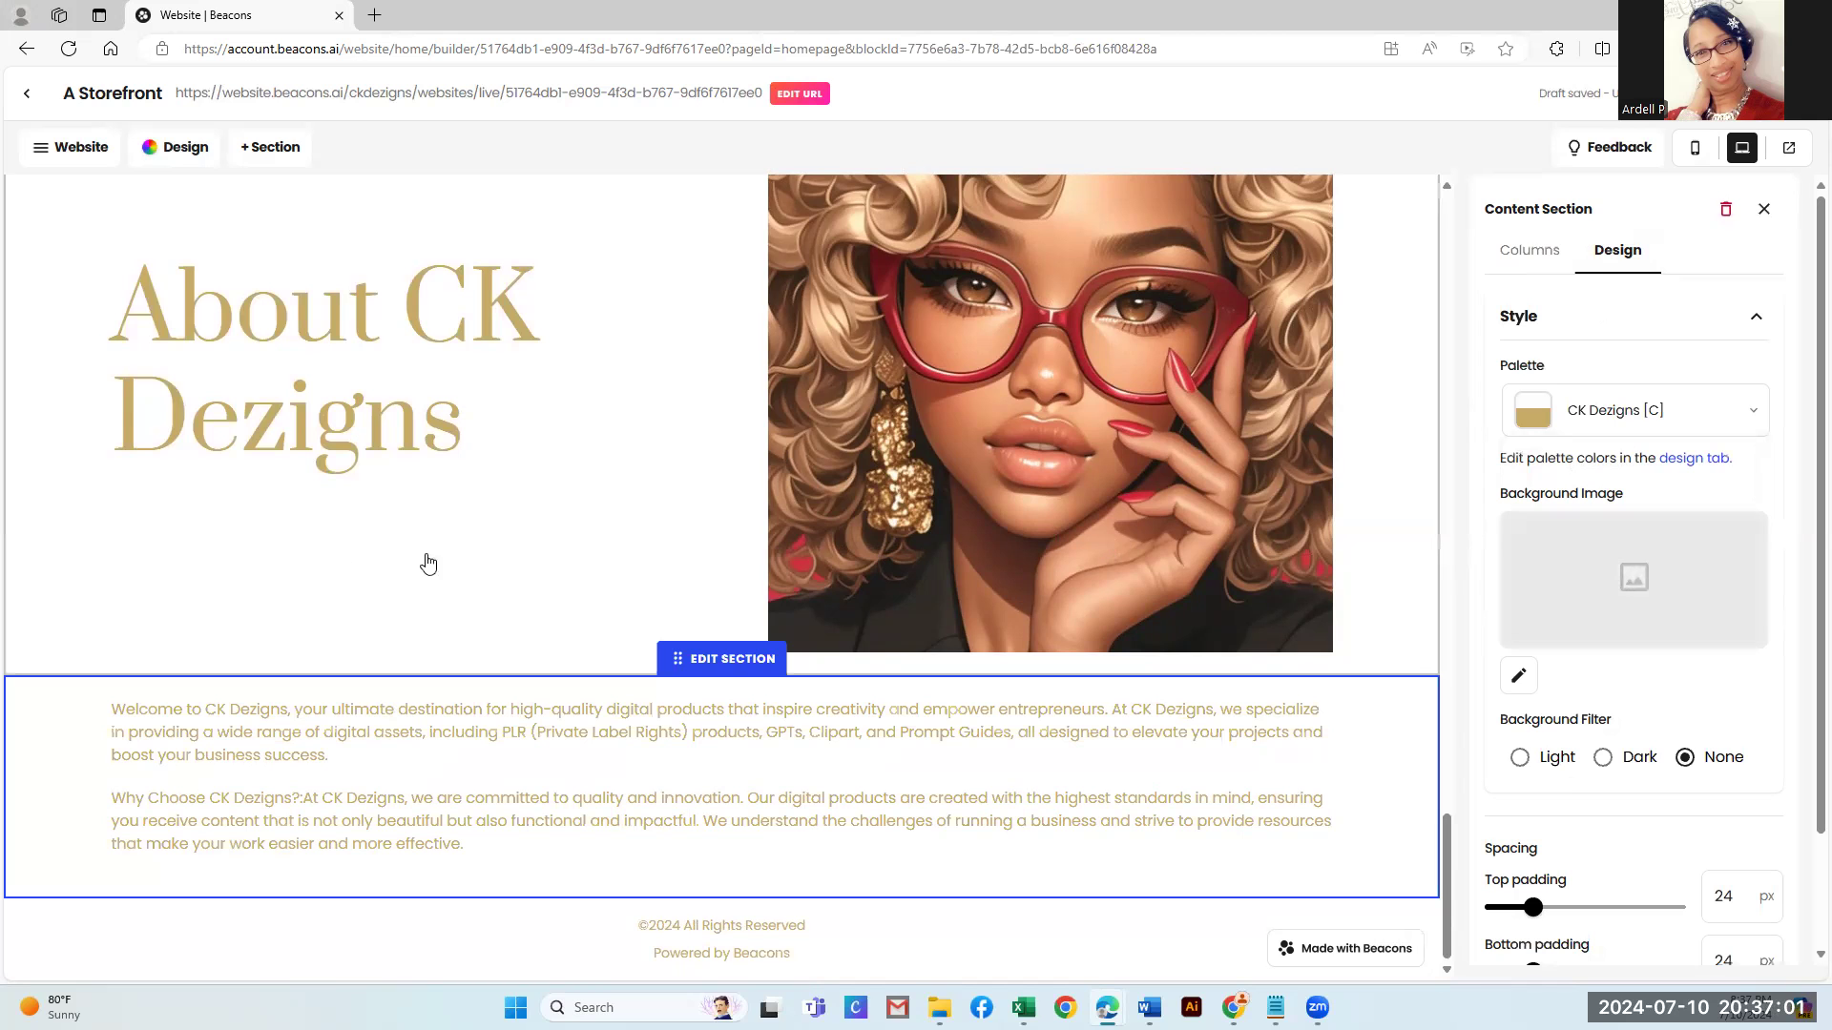
# Move the About CK Dezigns hero section up the page to just above the "shop my favorites" strip
pyautogui.scroll(5, 427, 535)
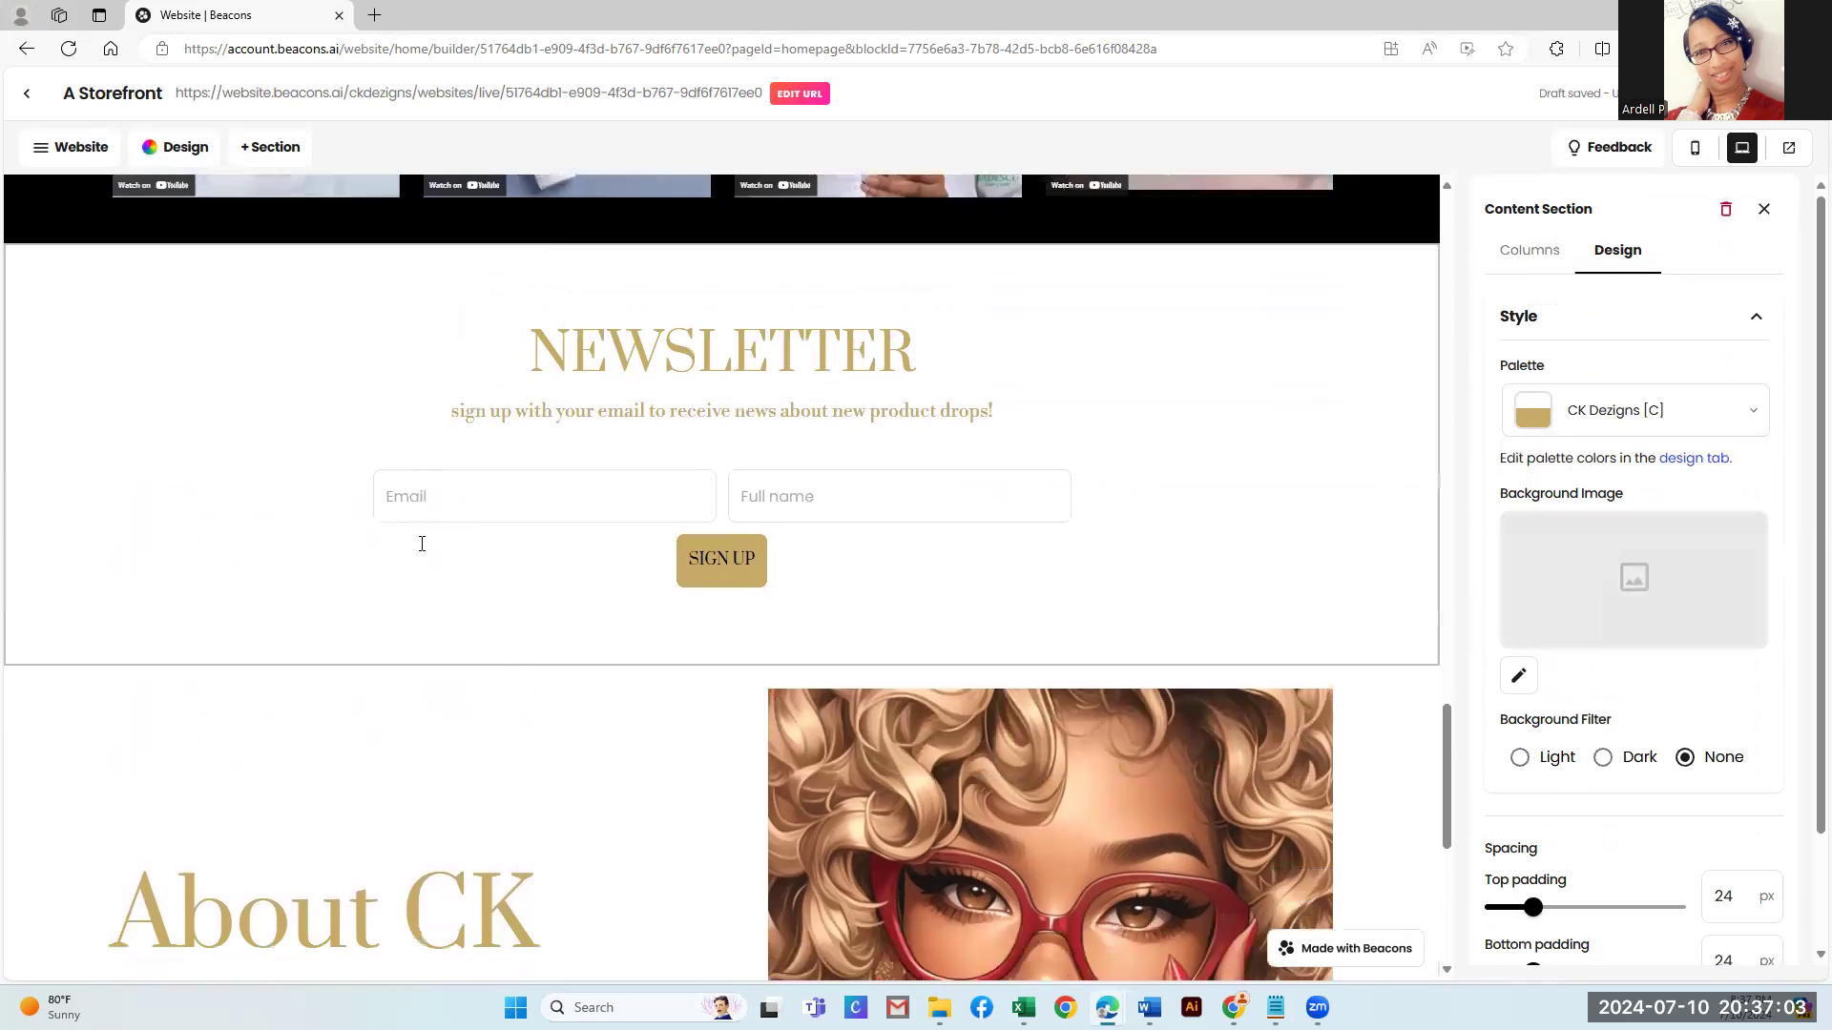
pyautogui.scroll(-3, 421, 544)
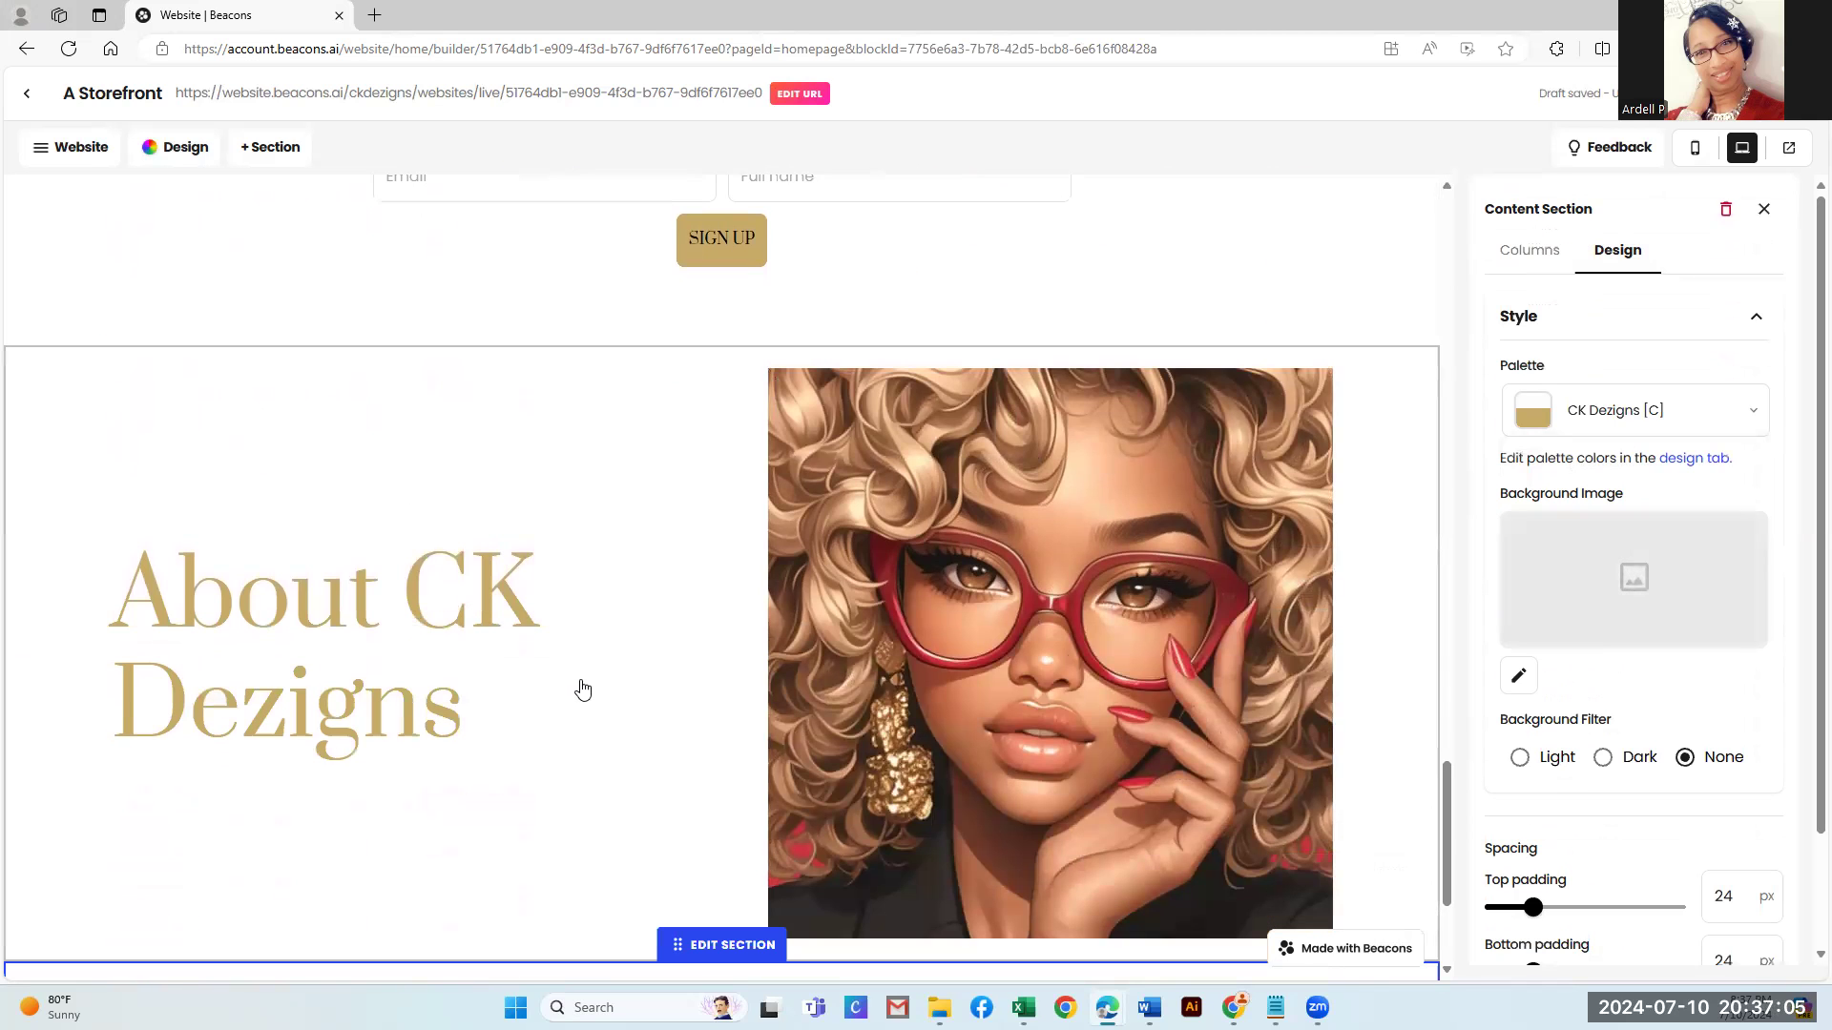
pyautogui.scroll(-3, 572, 591)
pyautogui.scroll(4, 606, 830)
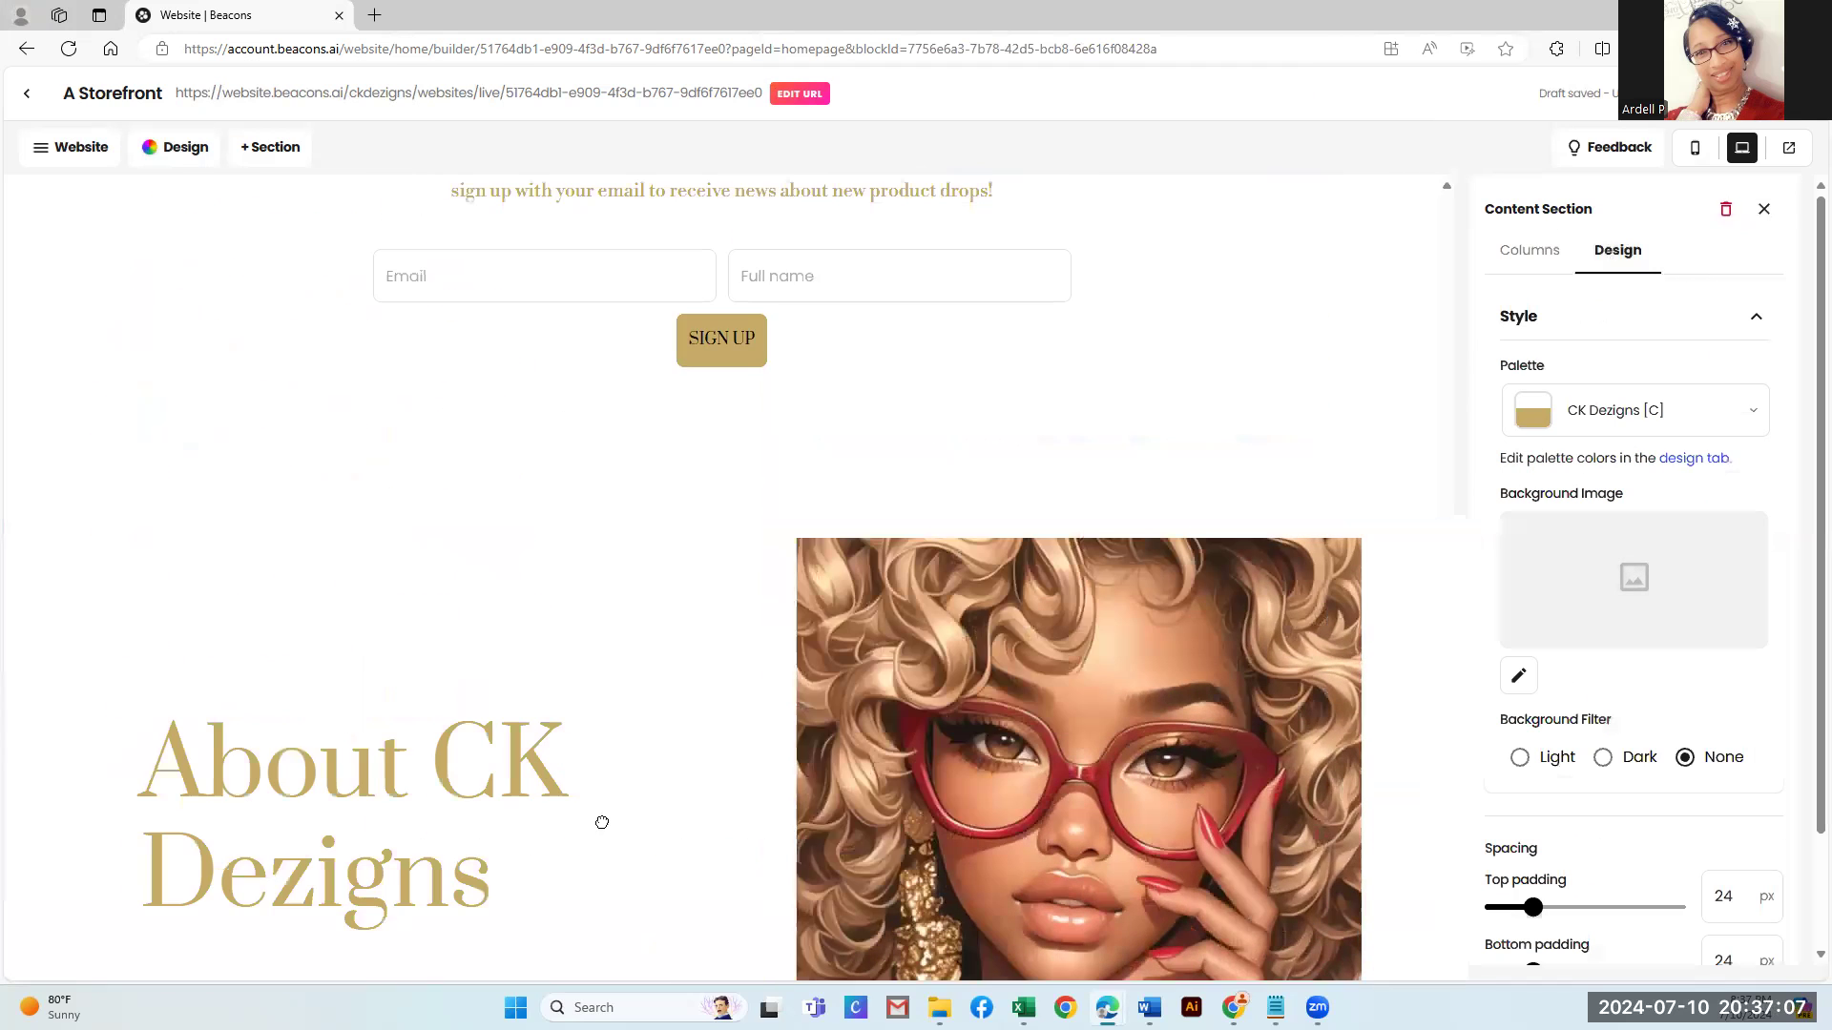
pyautogui.scroll(-4, 581, 554)
pyautogui.moveTo(581, 412); pyautogui.dragTo(602, 609)
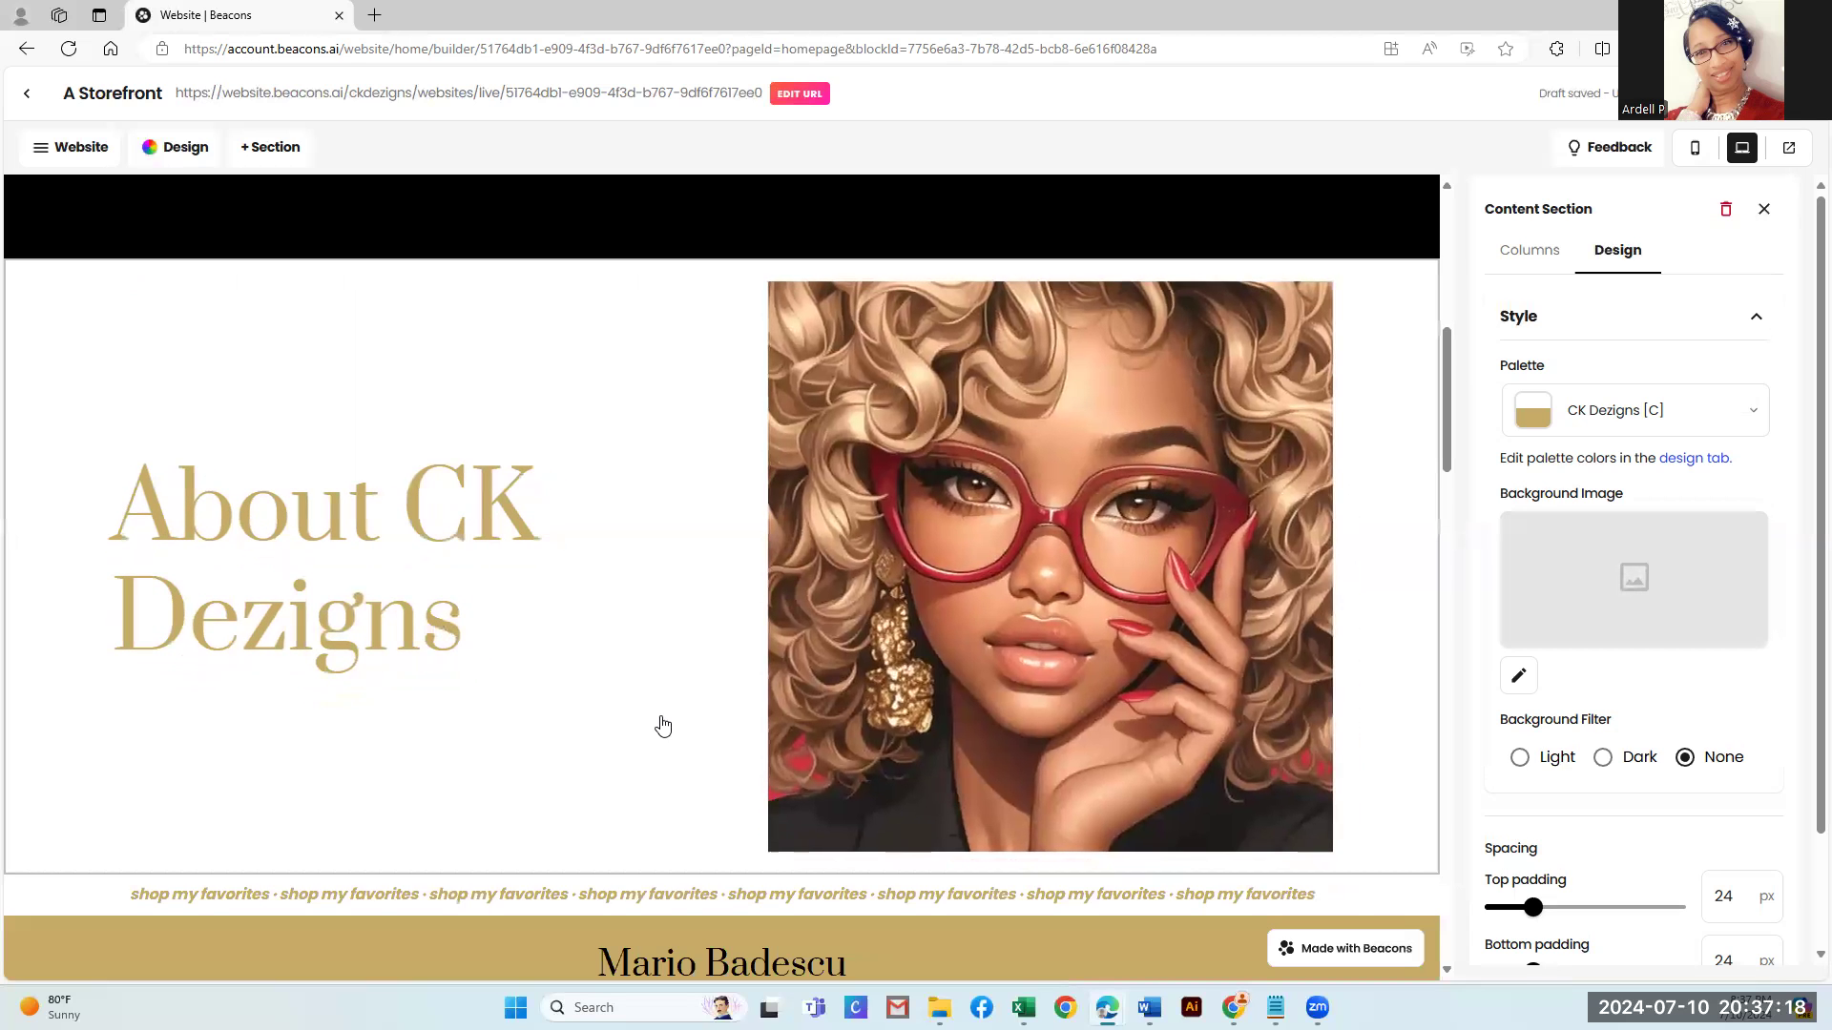
# Move the welcome paragraphs' content section up between the "shop my favorites" strip and the Mario Badescu store section
pyautogui.scroll(-10, 675, 734)
pyautogui.scroll(-3, 672, 720)
pyautogui.moveTo(622, 783); pyautogui.dragTo(622, 462)
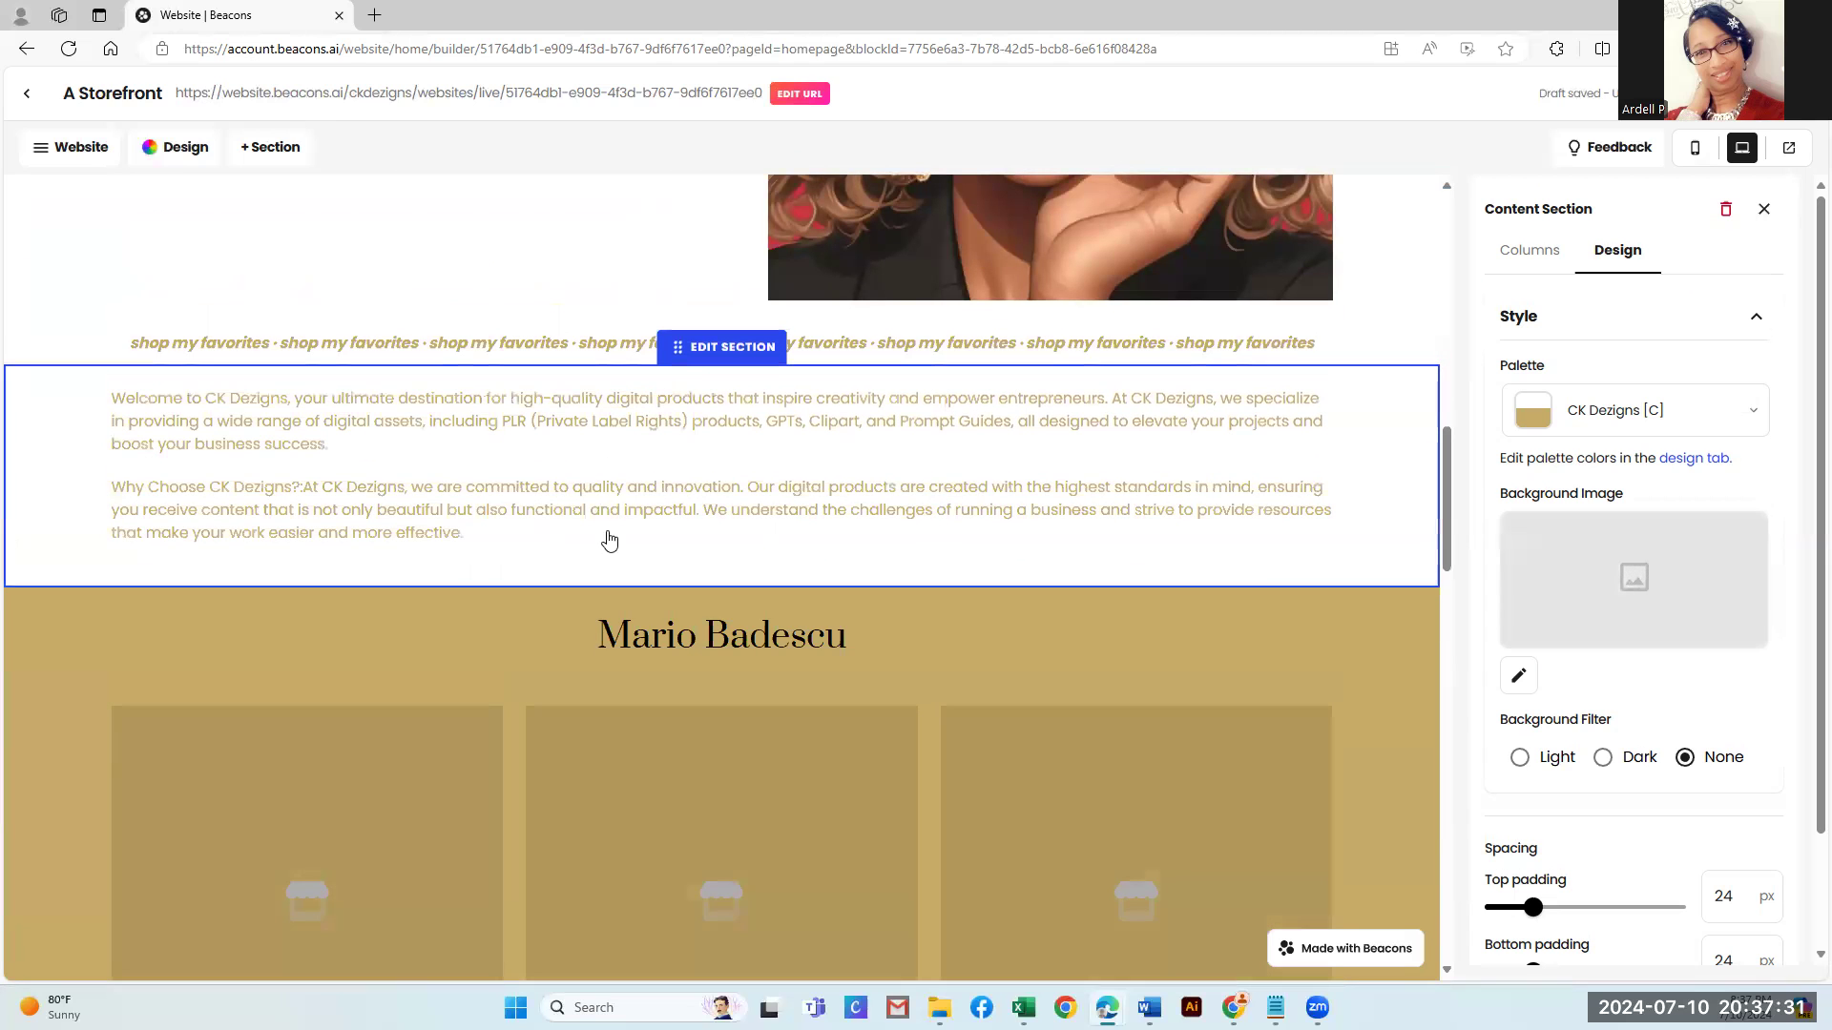
# Delete the "shop my favorites" content section between the About CK Dezigns hero and the welcome paragraphs
pyautogui.click(328, 342)
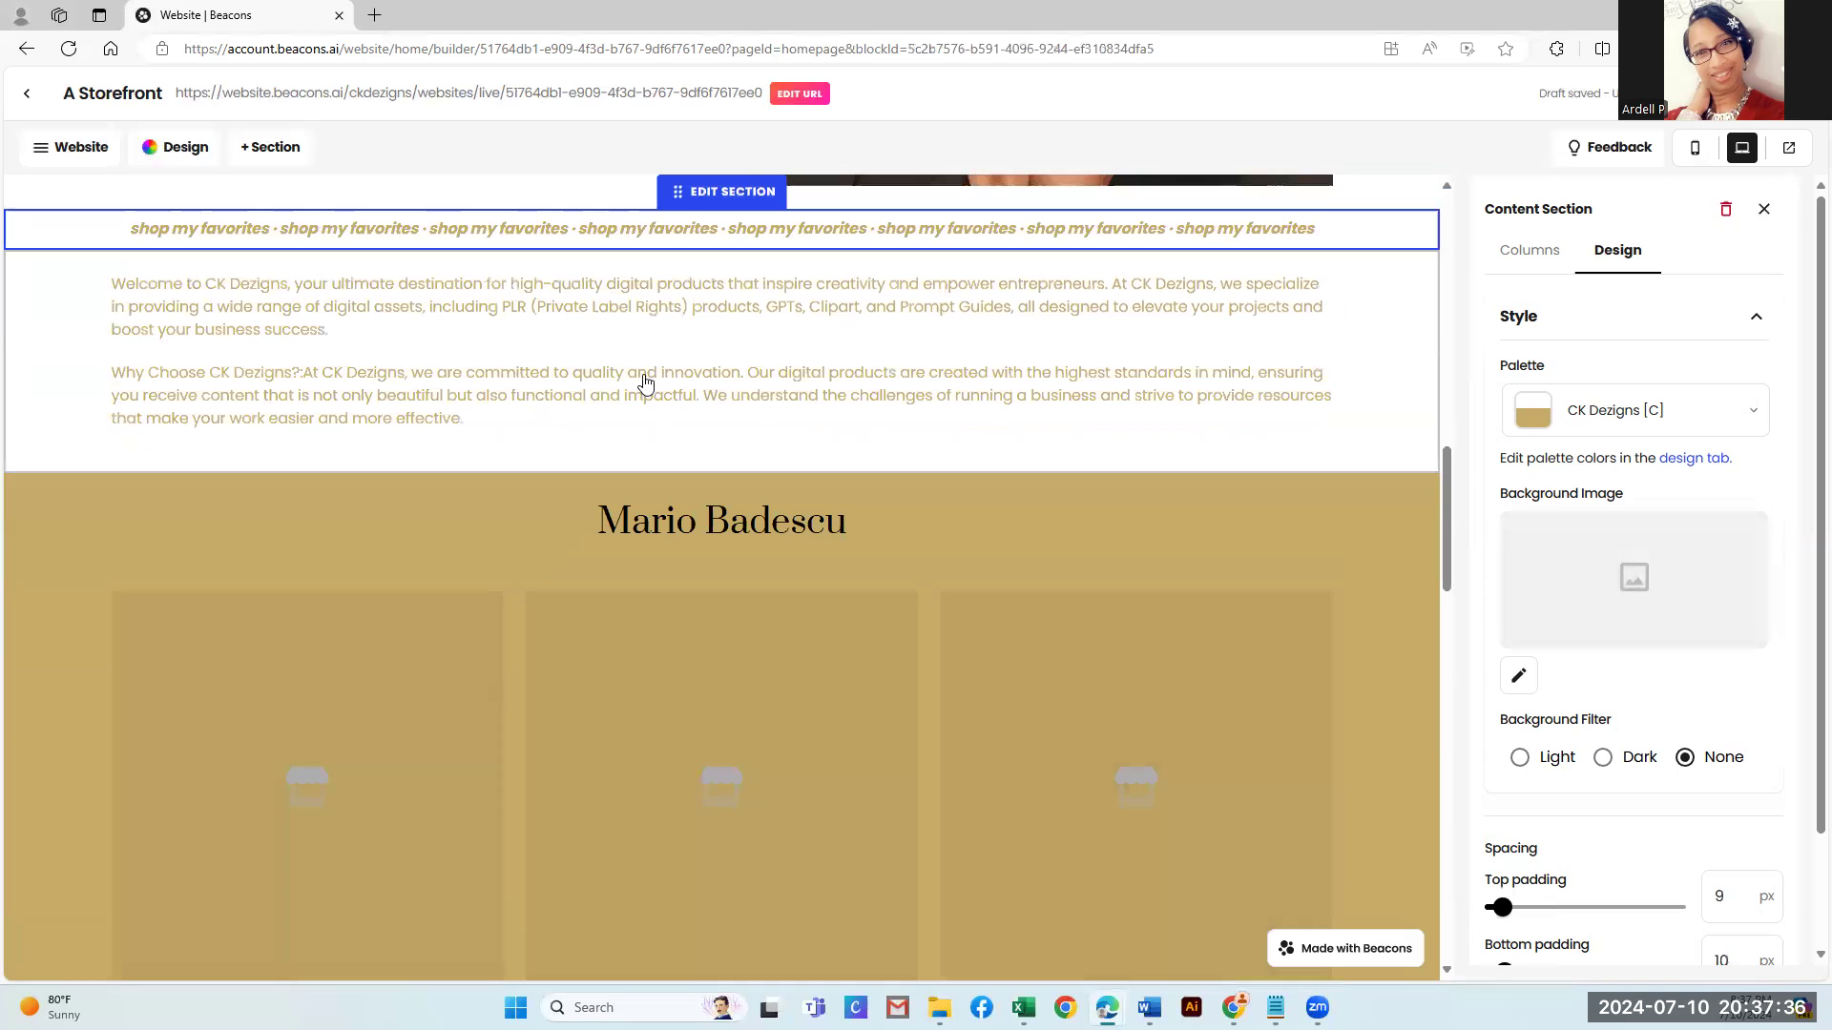
pyautogui.scroll(2, 687, 406)
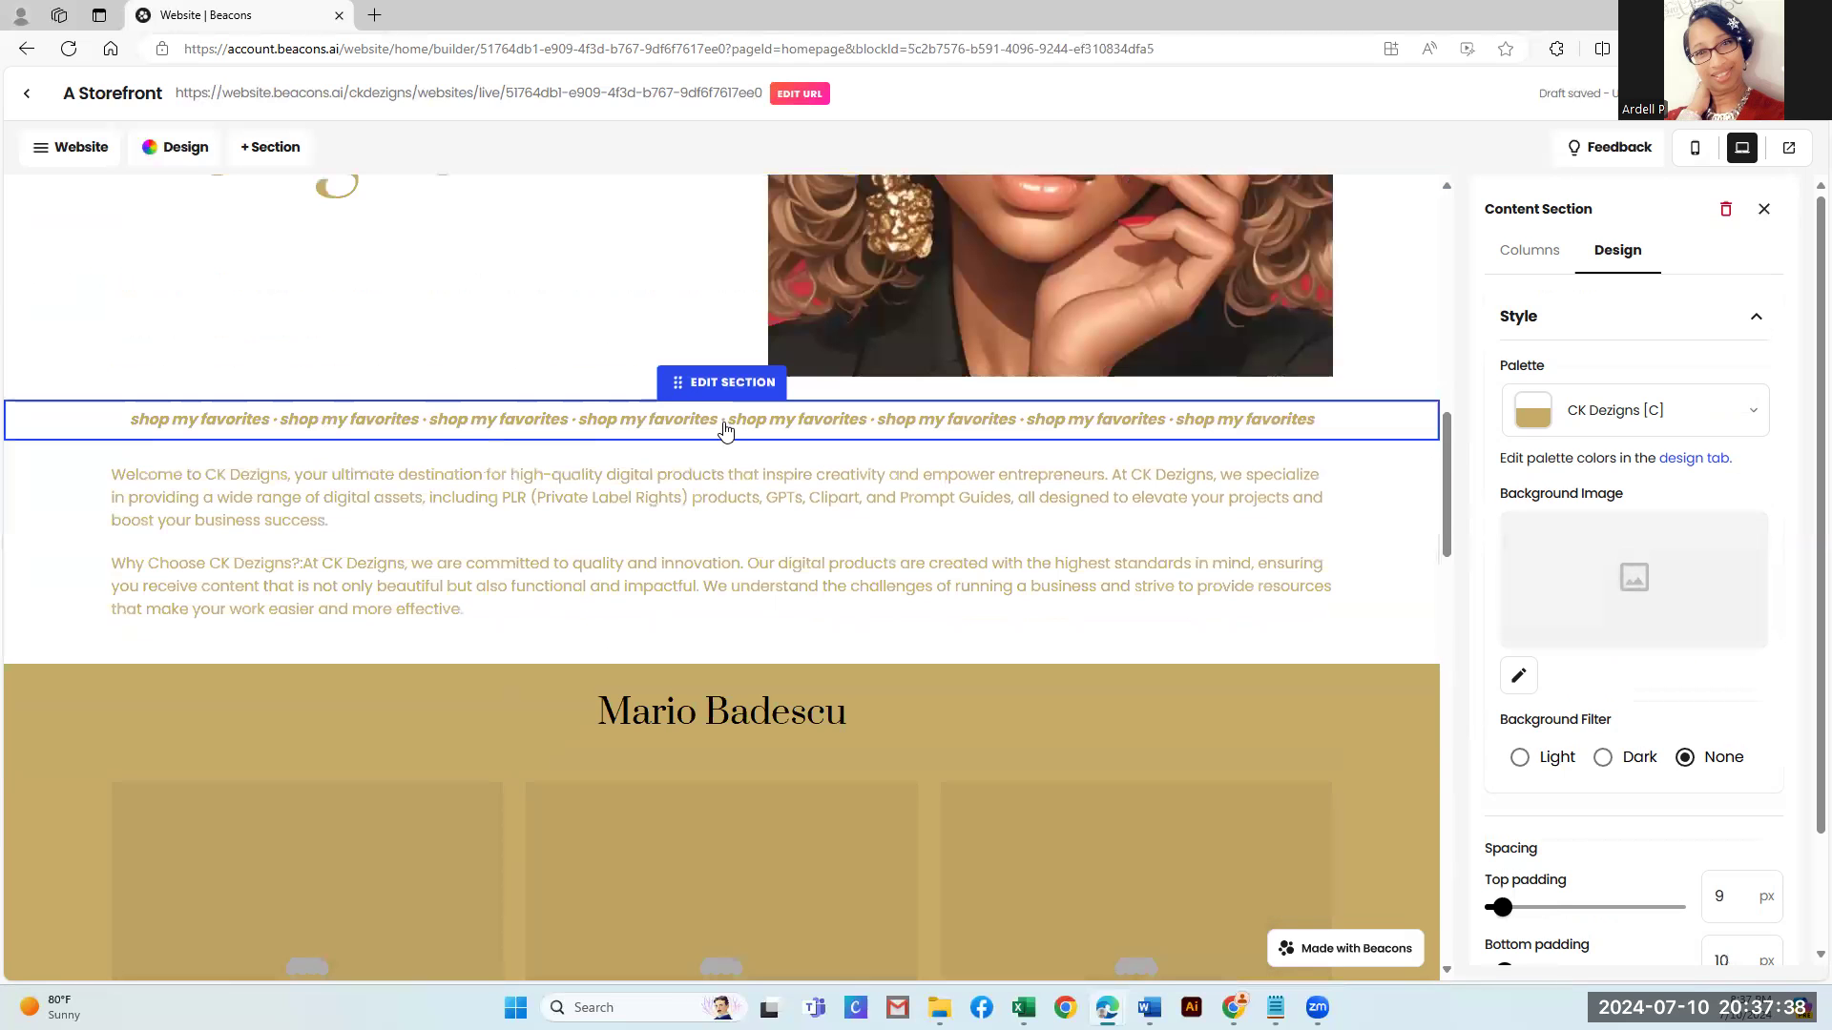
pyautogui.click(918, 443)
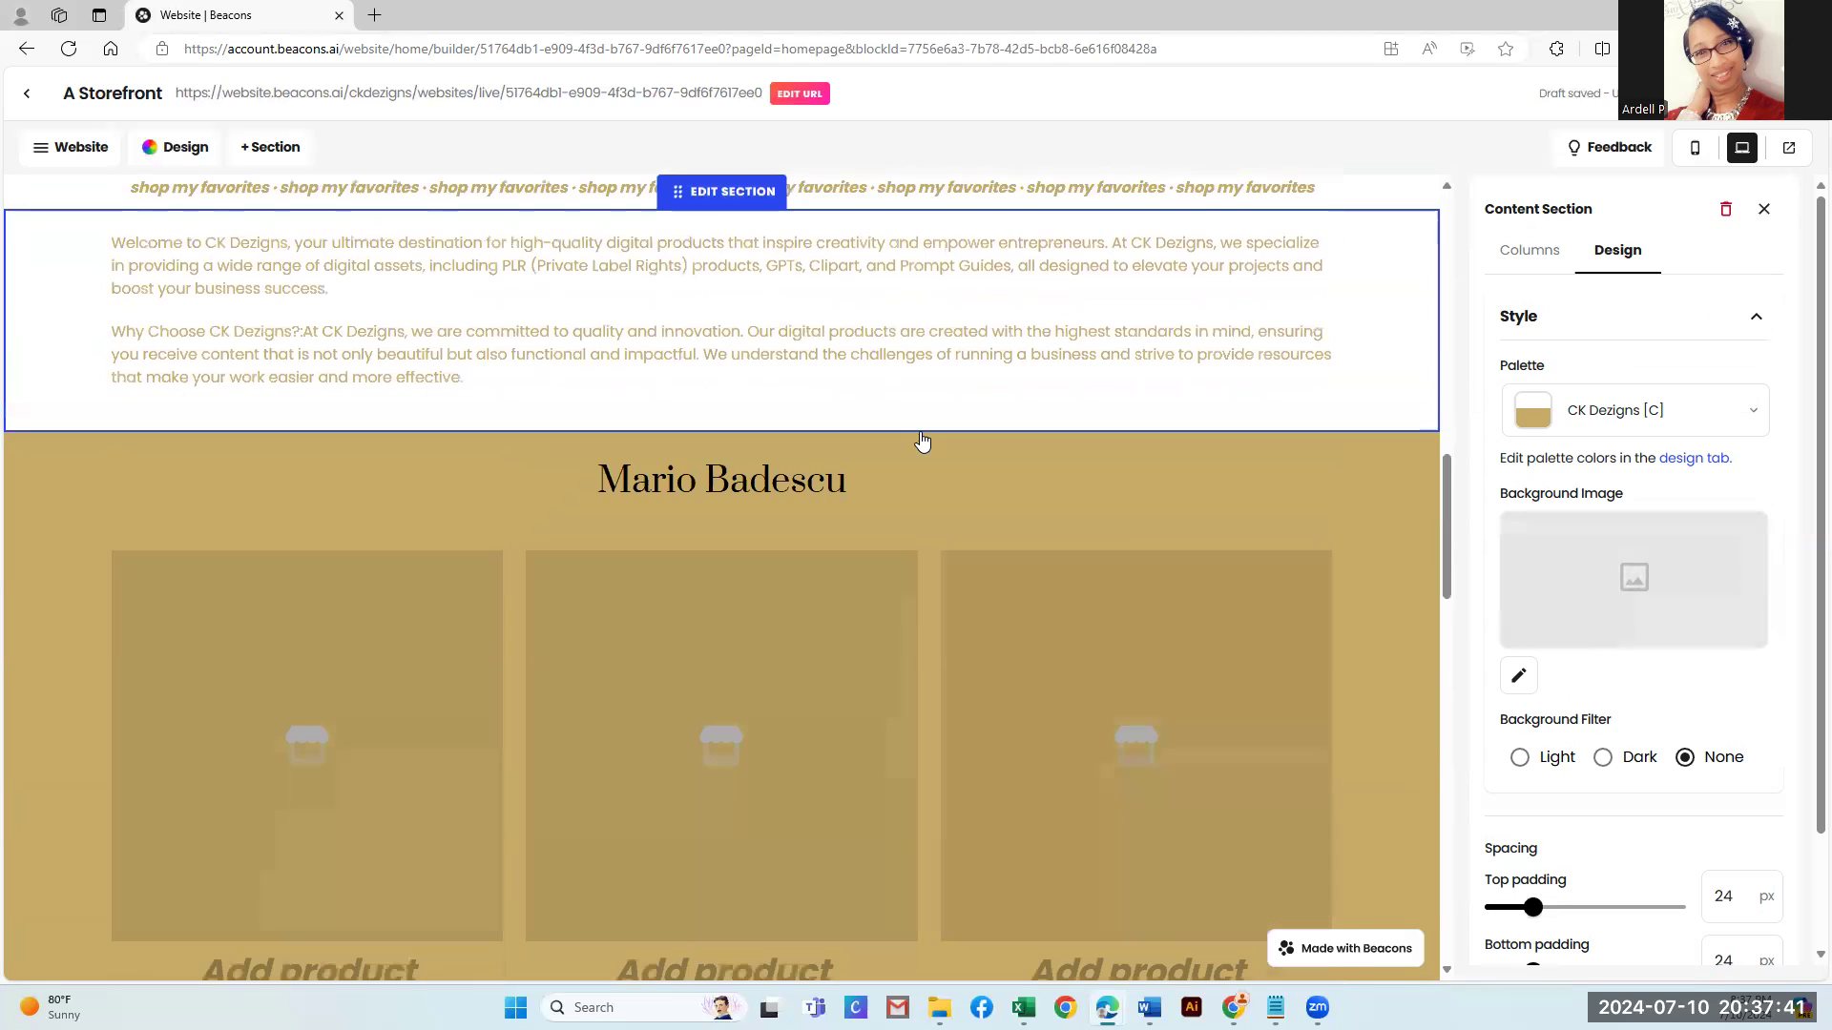
pyautogui.scroll(1, 850, 195)
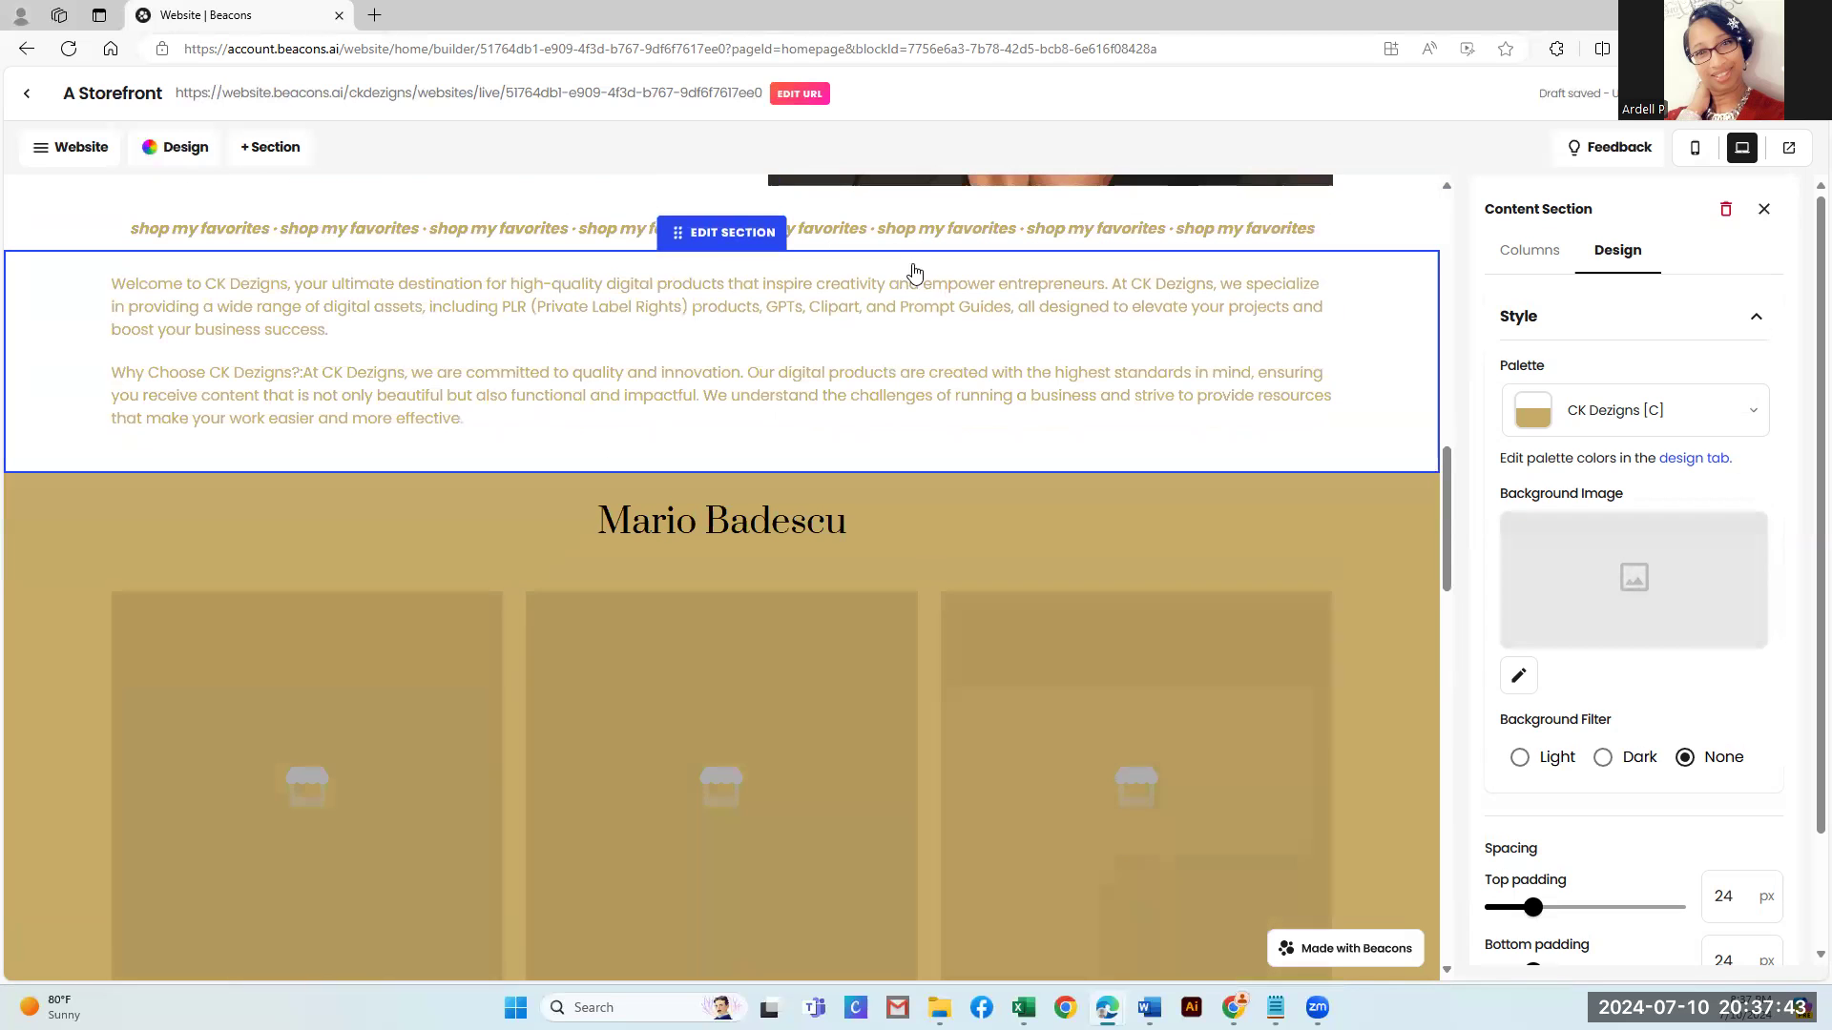
pyautogui.click(1357, 231)
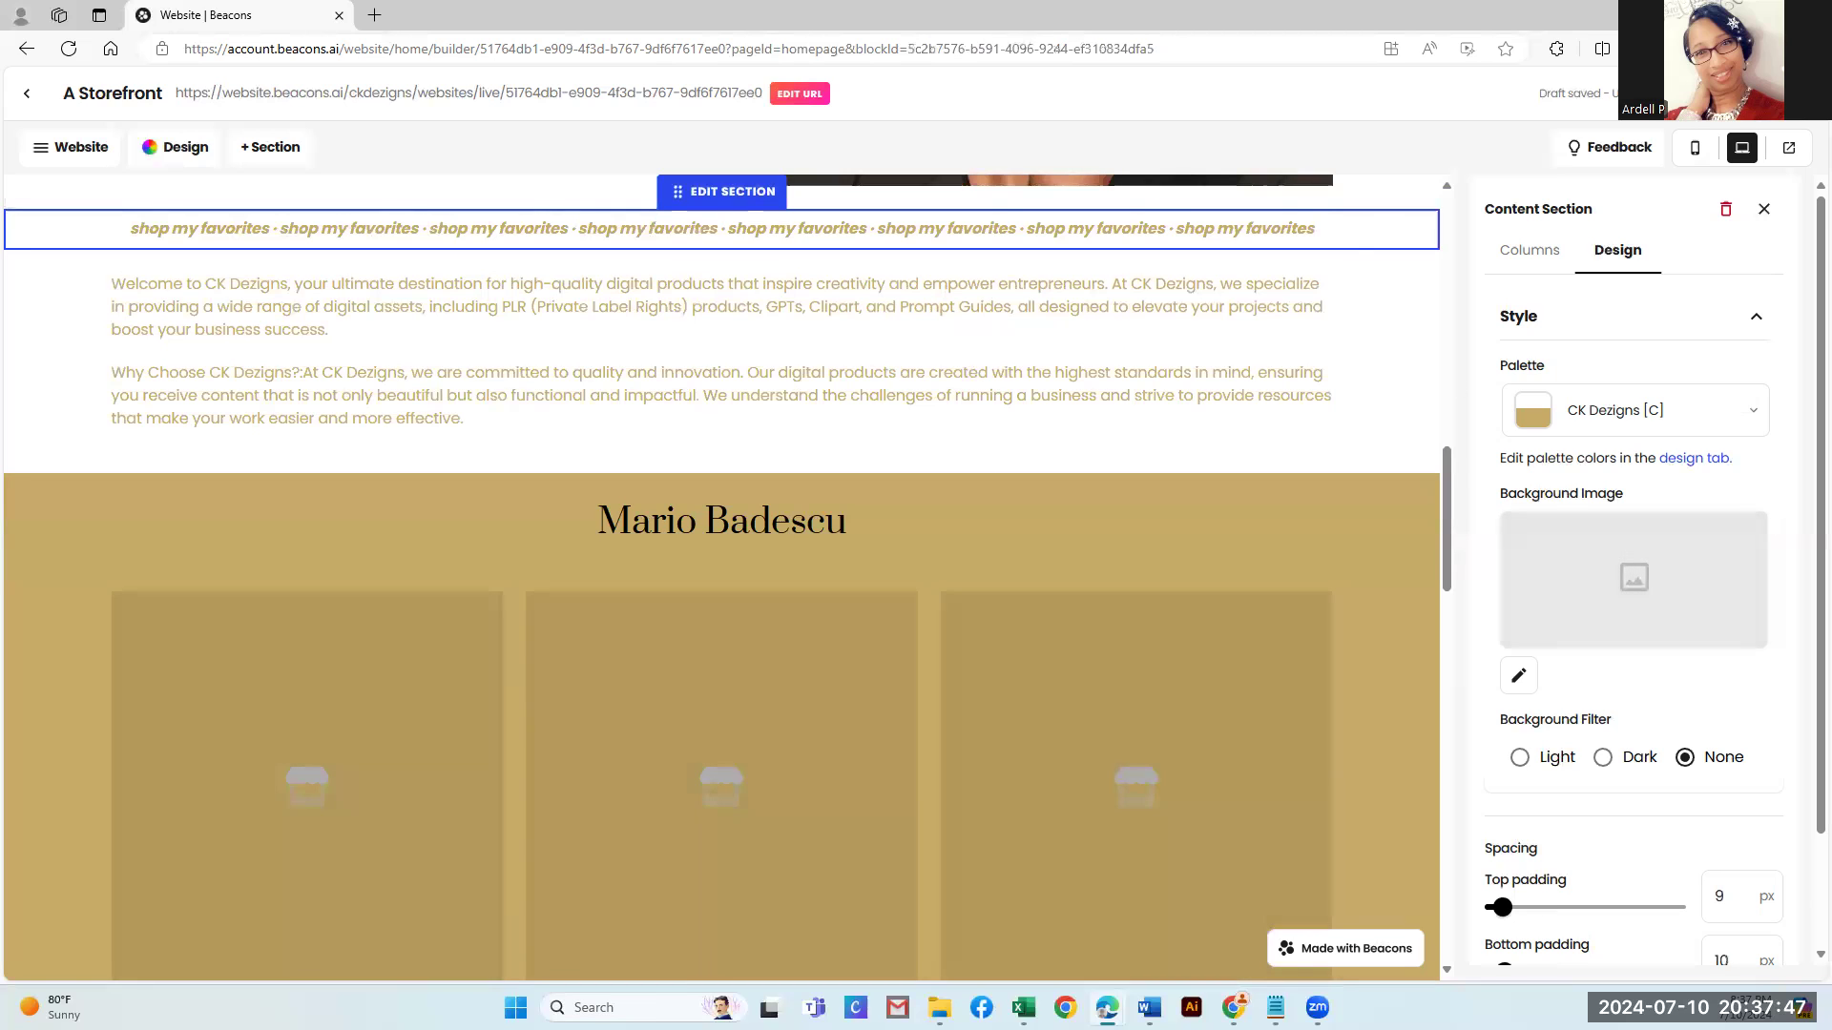
pyautogui.click(1515, 254)
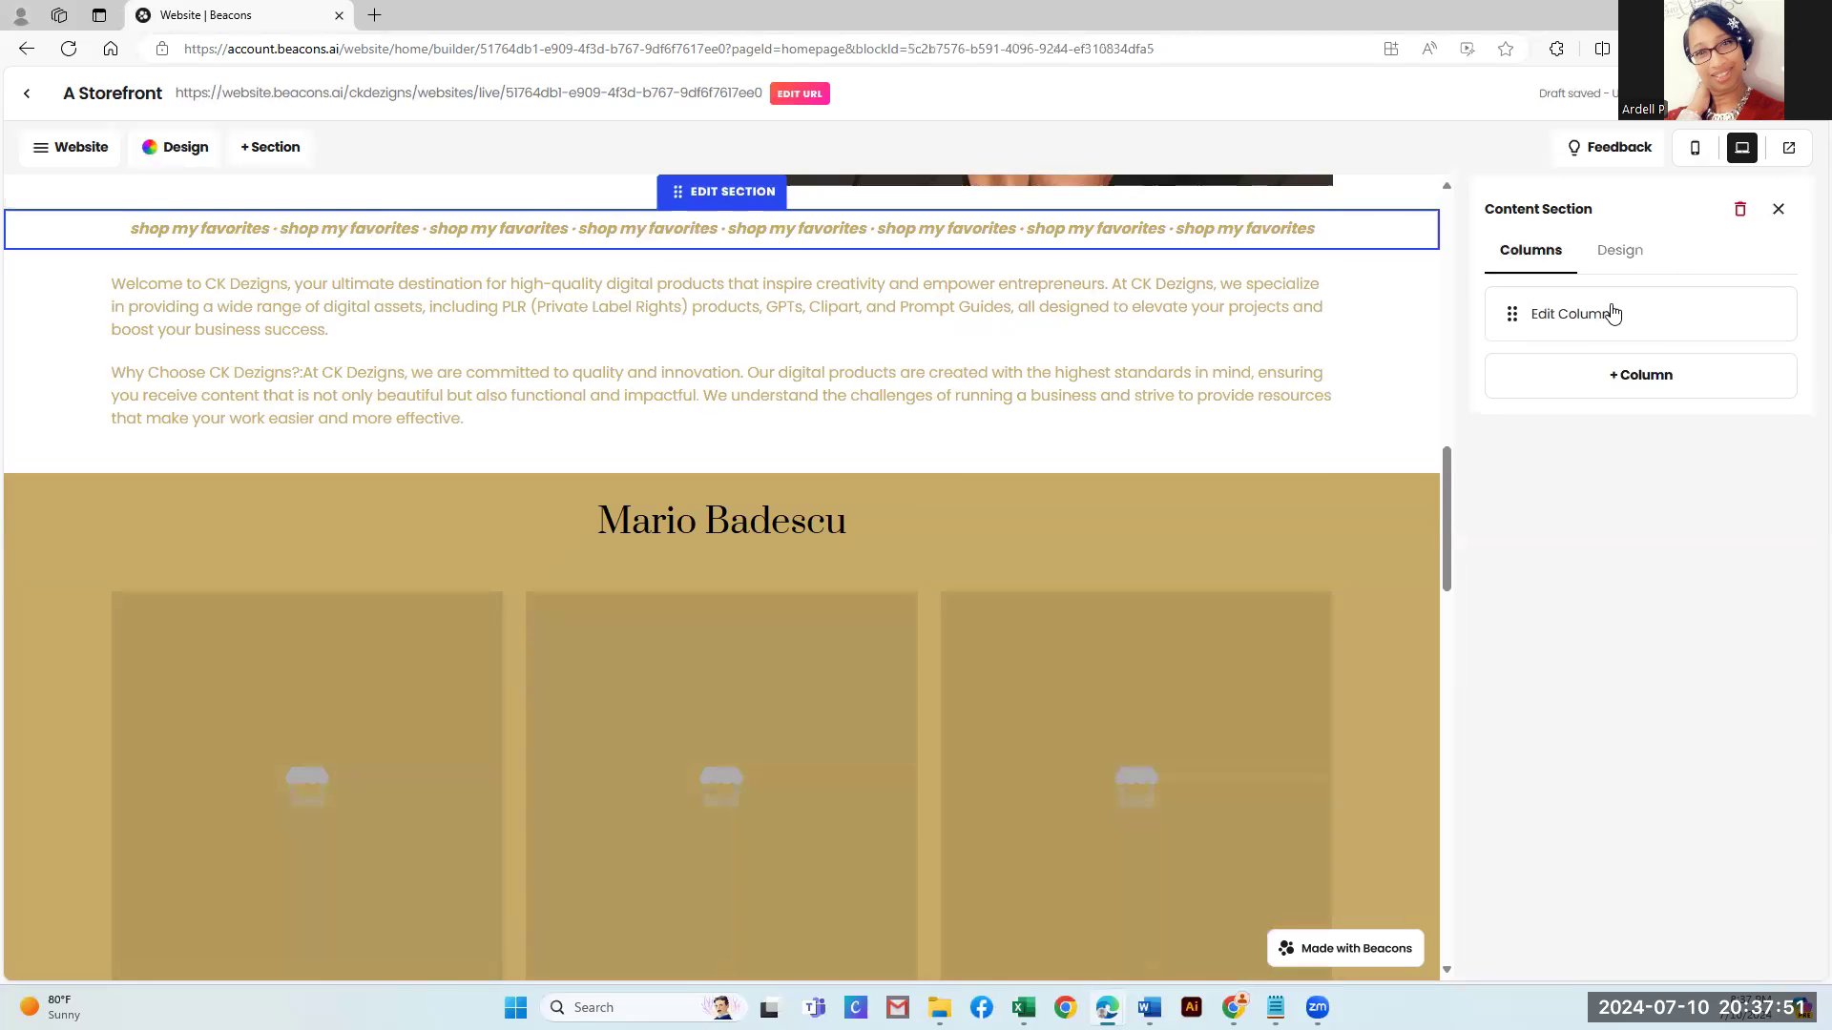
pyautogui.click(1512, 316)
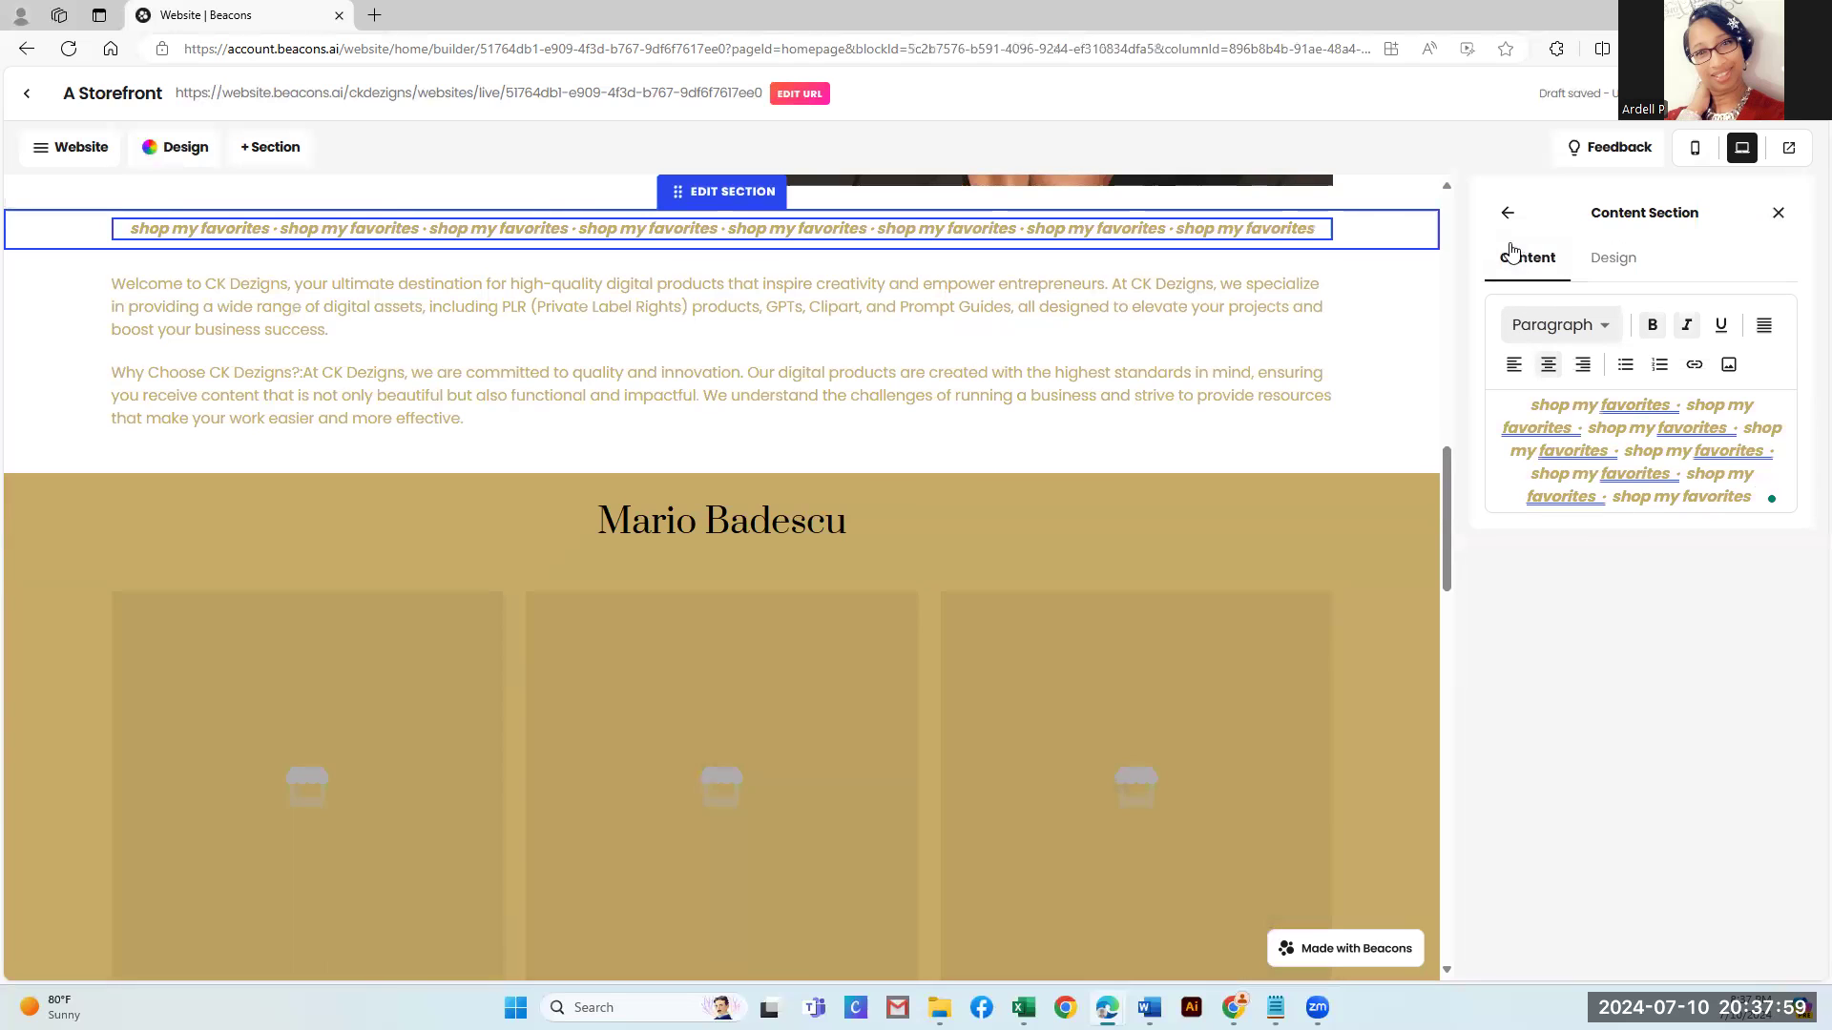
pyautogui.click(1507, 213)
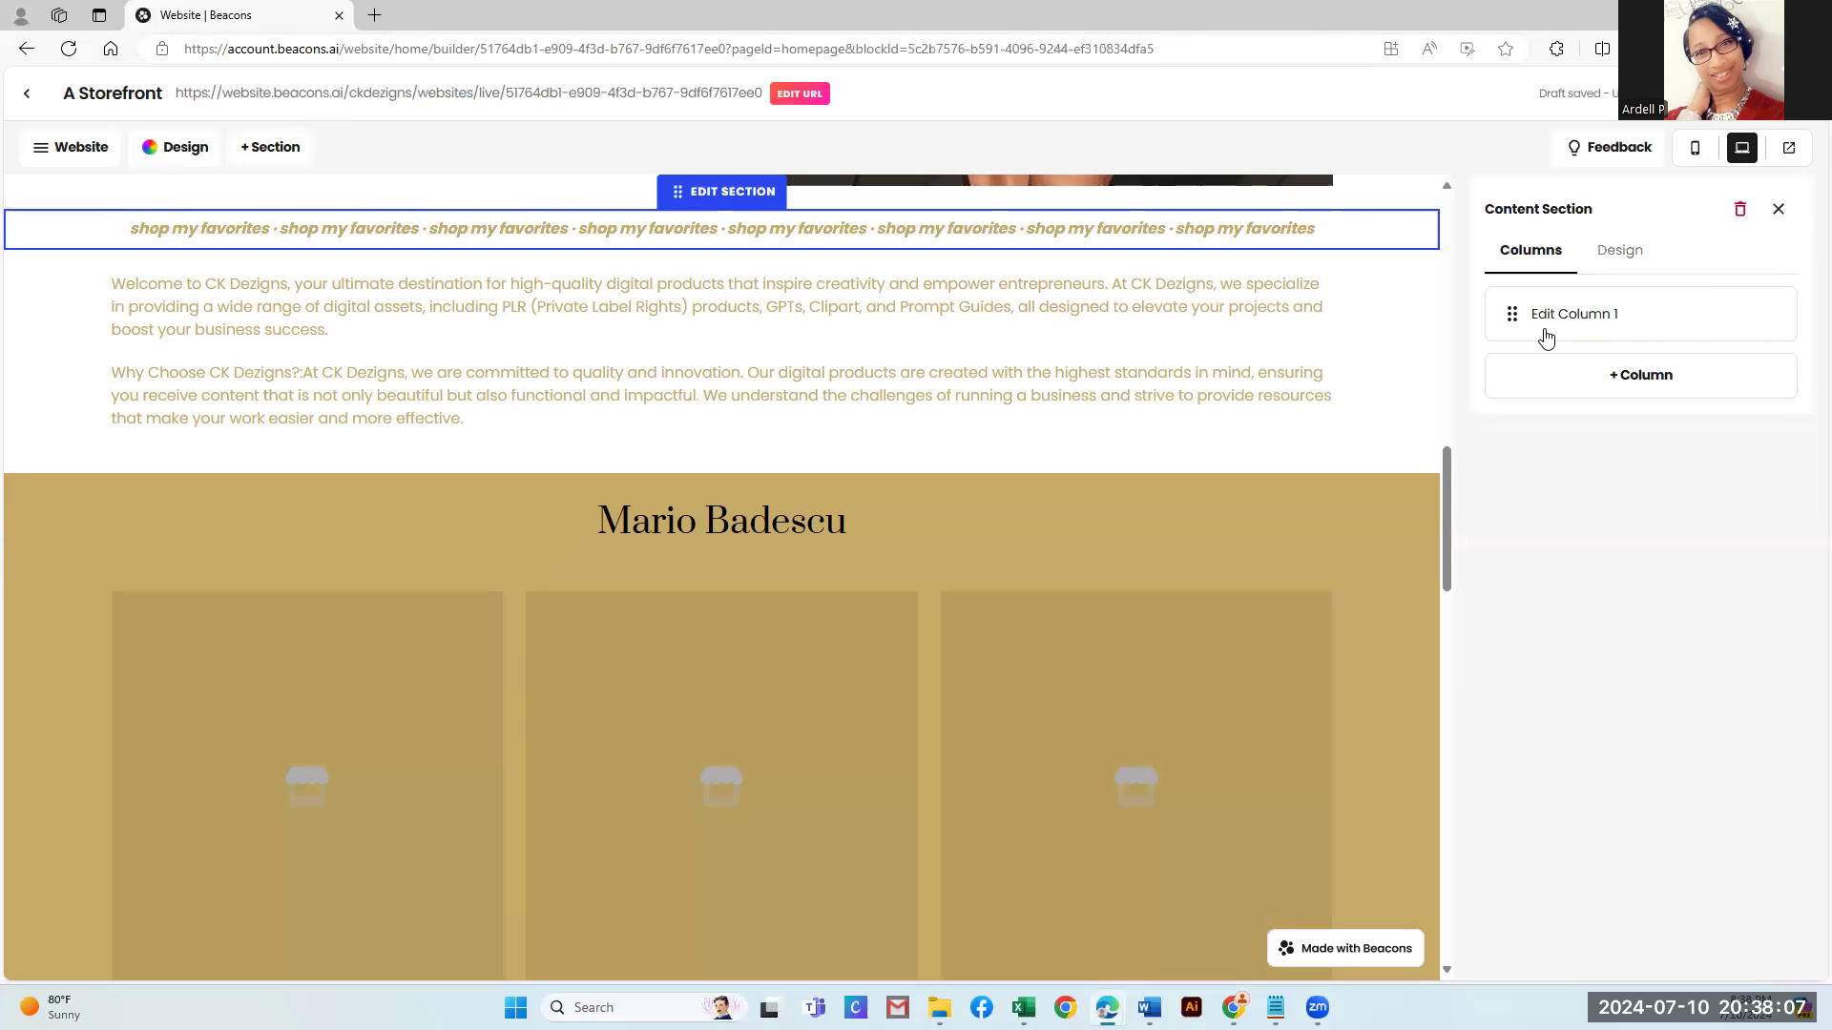
pyautogui.click(1740, 208)
pyautogui.click(1064, 573)
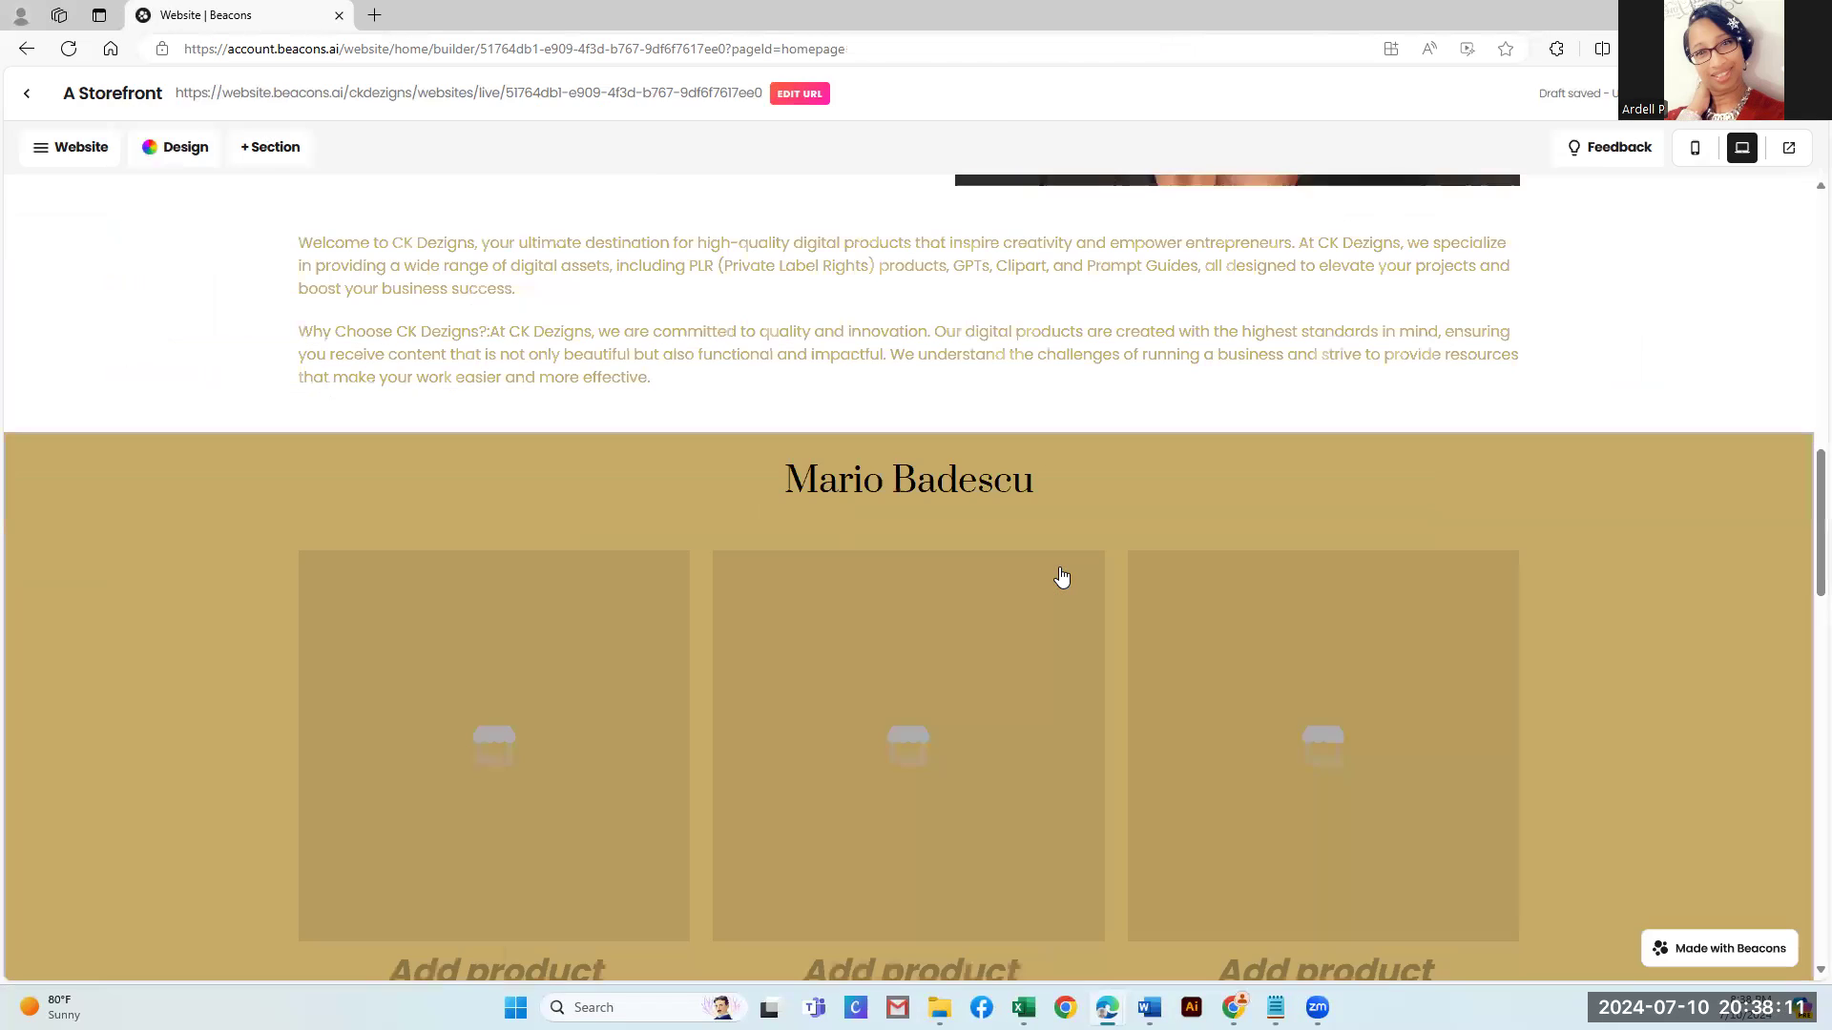
# Review the page from the welcome hero through the About section down to the store sections
pyautogui.scroll(4, 760, 351)
pyautogui.scroll(10, 763, 353)
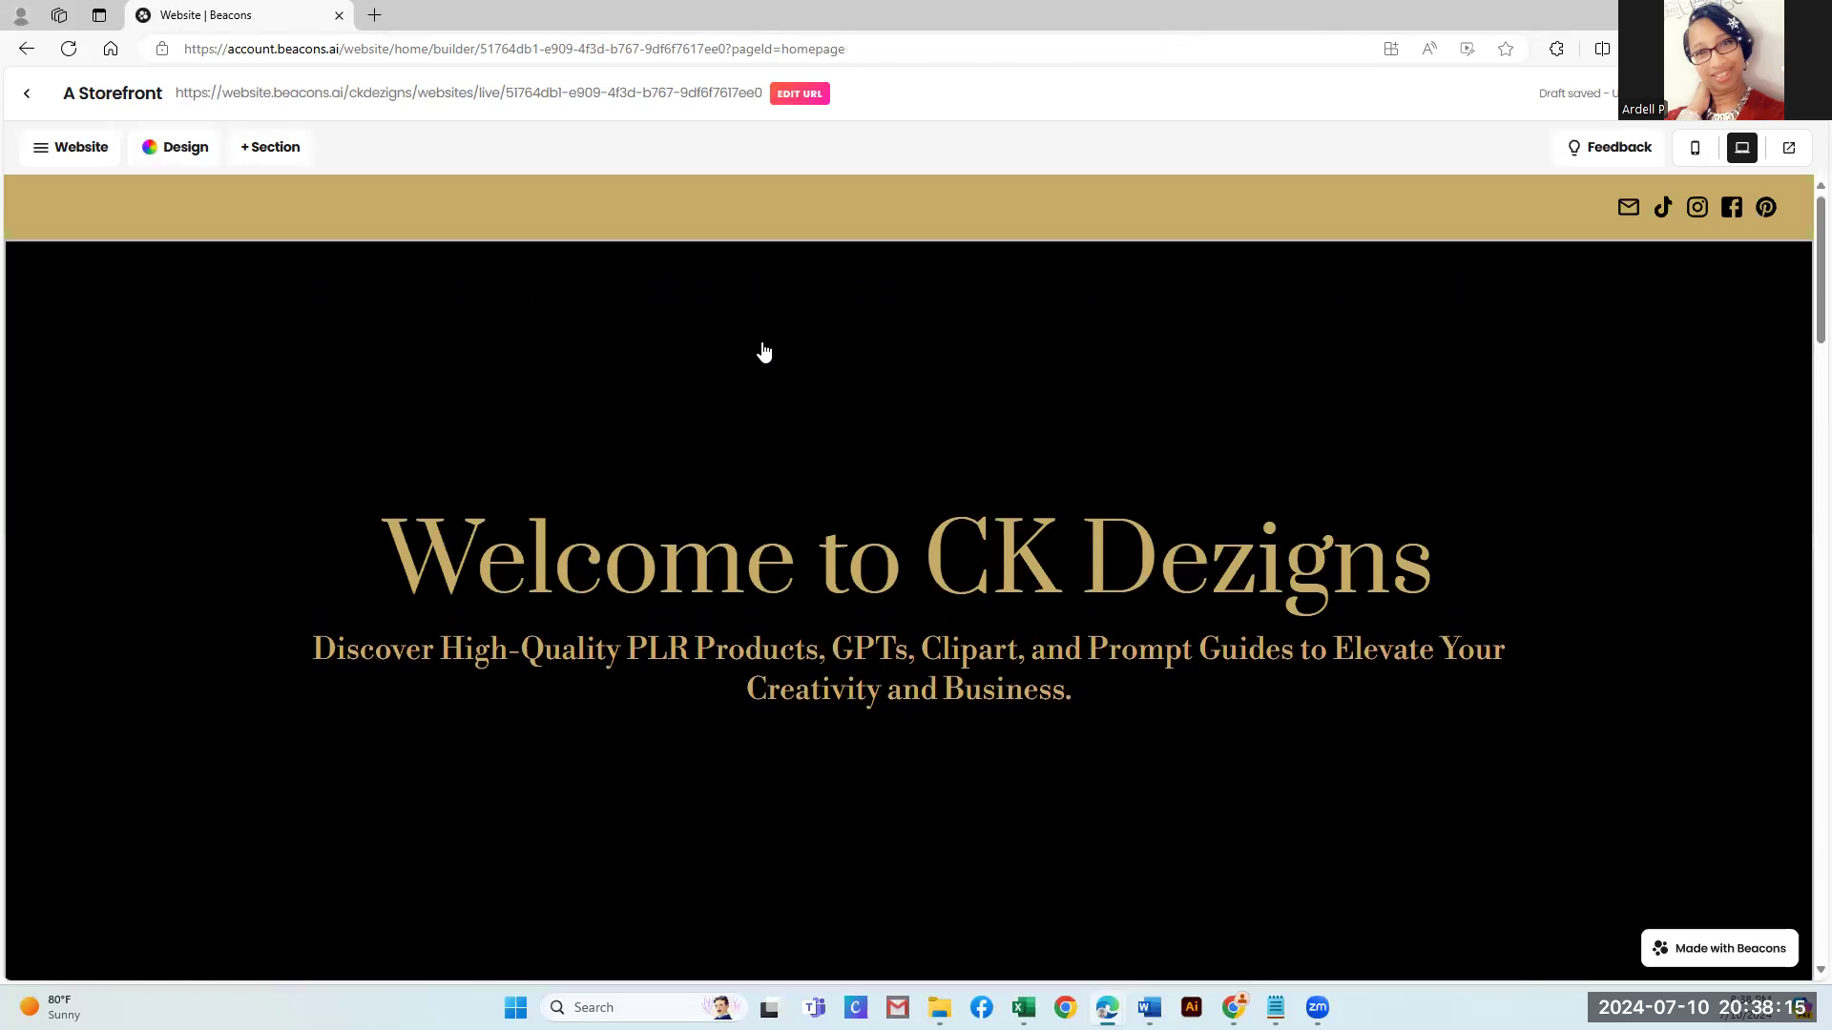
pyautogui.scroll(-1, 763, 353)
pyautogui.scroll(1, 764, 353)
pyautogui.scroll(-1, 761, 352)
pyautogui.scroll(1, 655, 352)
pyautogui.scroll(-5, 180, 632)
pyautogui.scroll(-10, 185, 632)
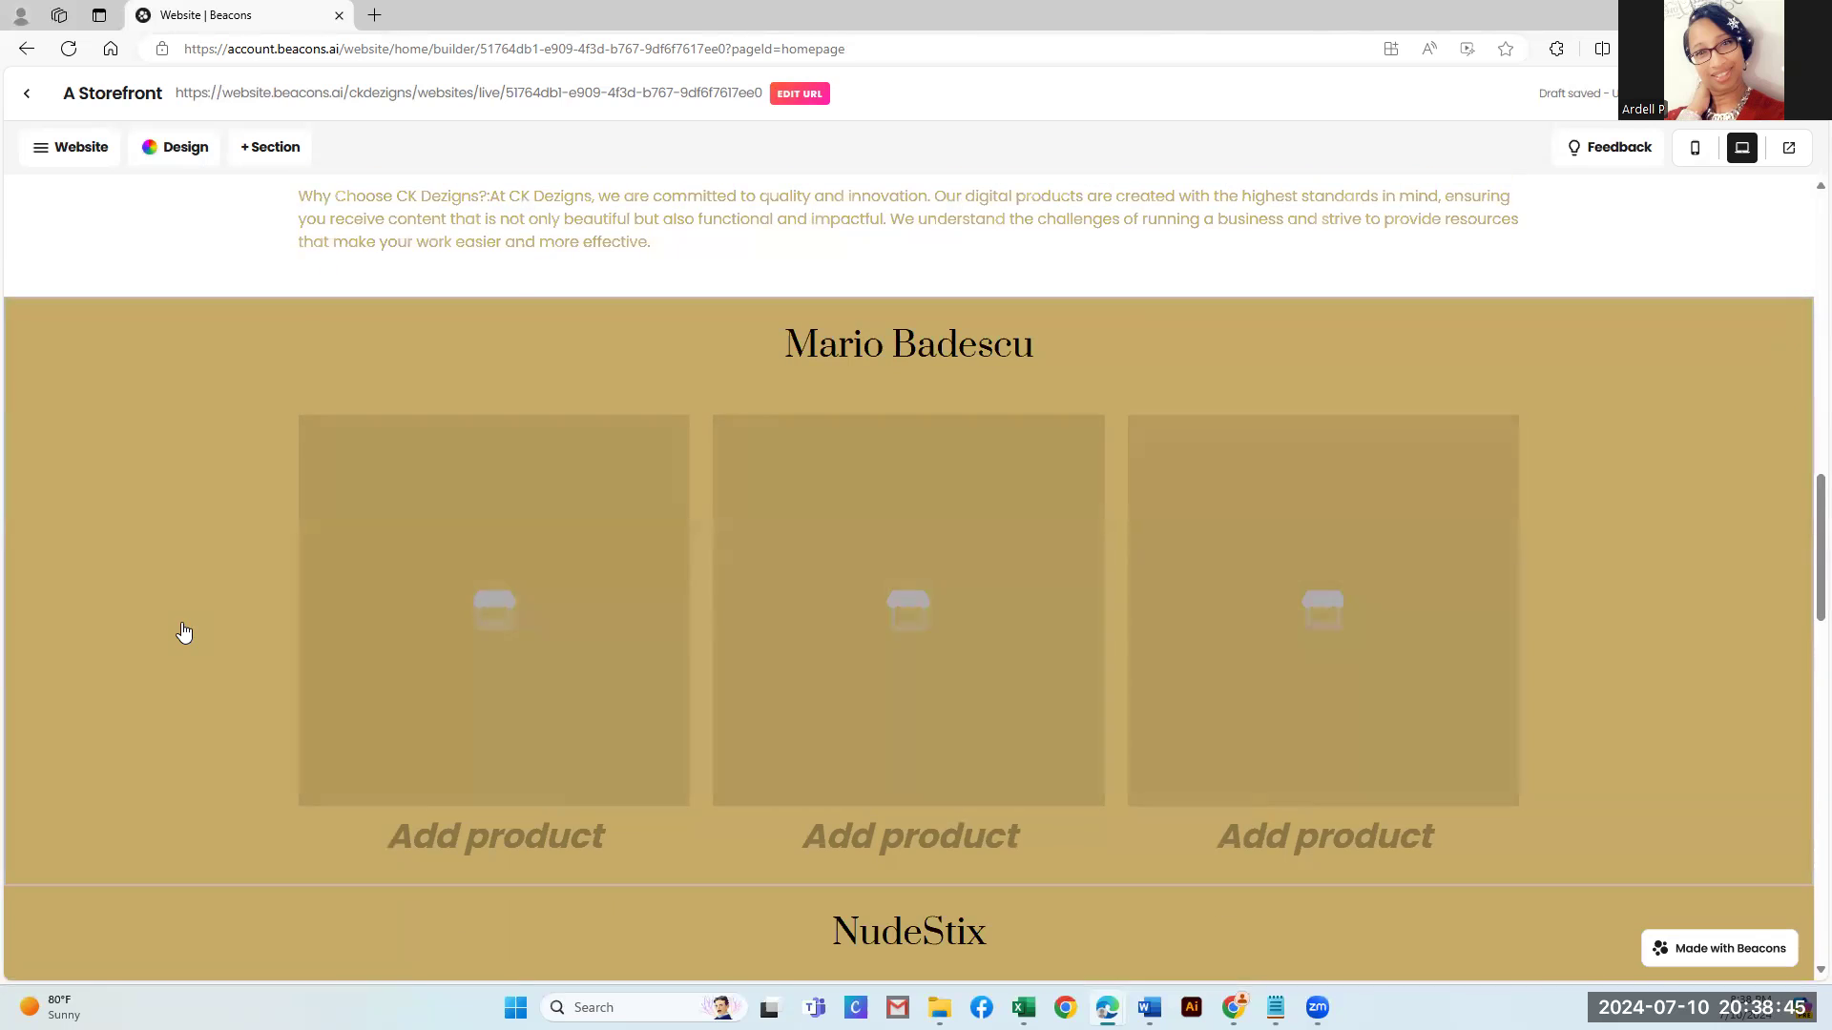
# Change the Mario Badescu store section's heading to "Premium PLR Products"
pyautogui.click(191, 409)
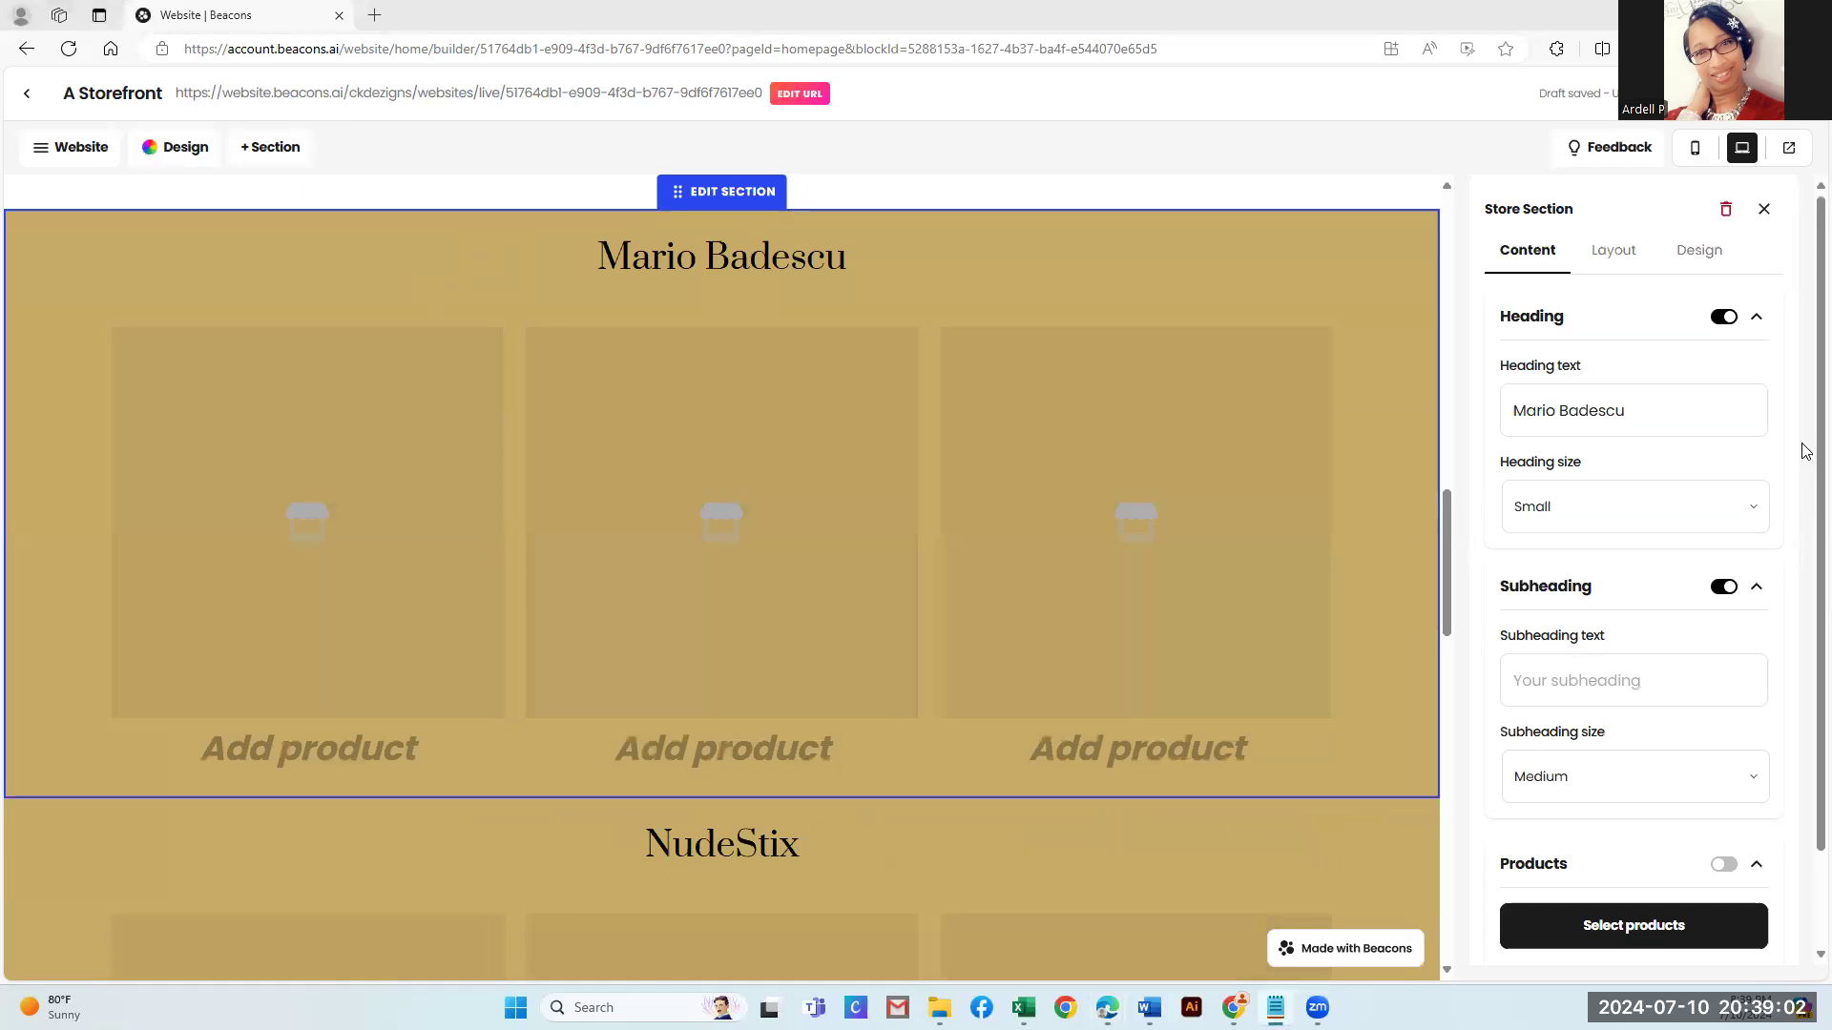
pyautogui.moveTo(1660, 412); pyautogui.dragTo(1479, 430)
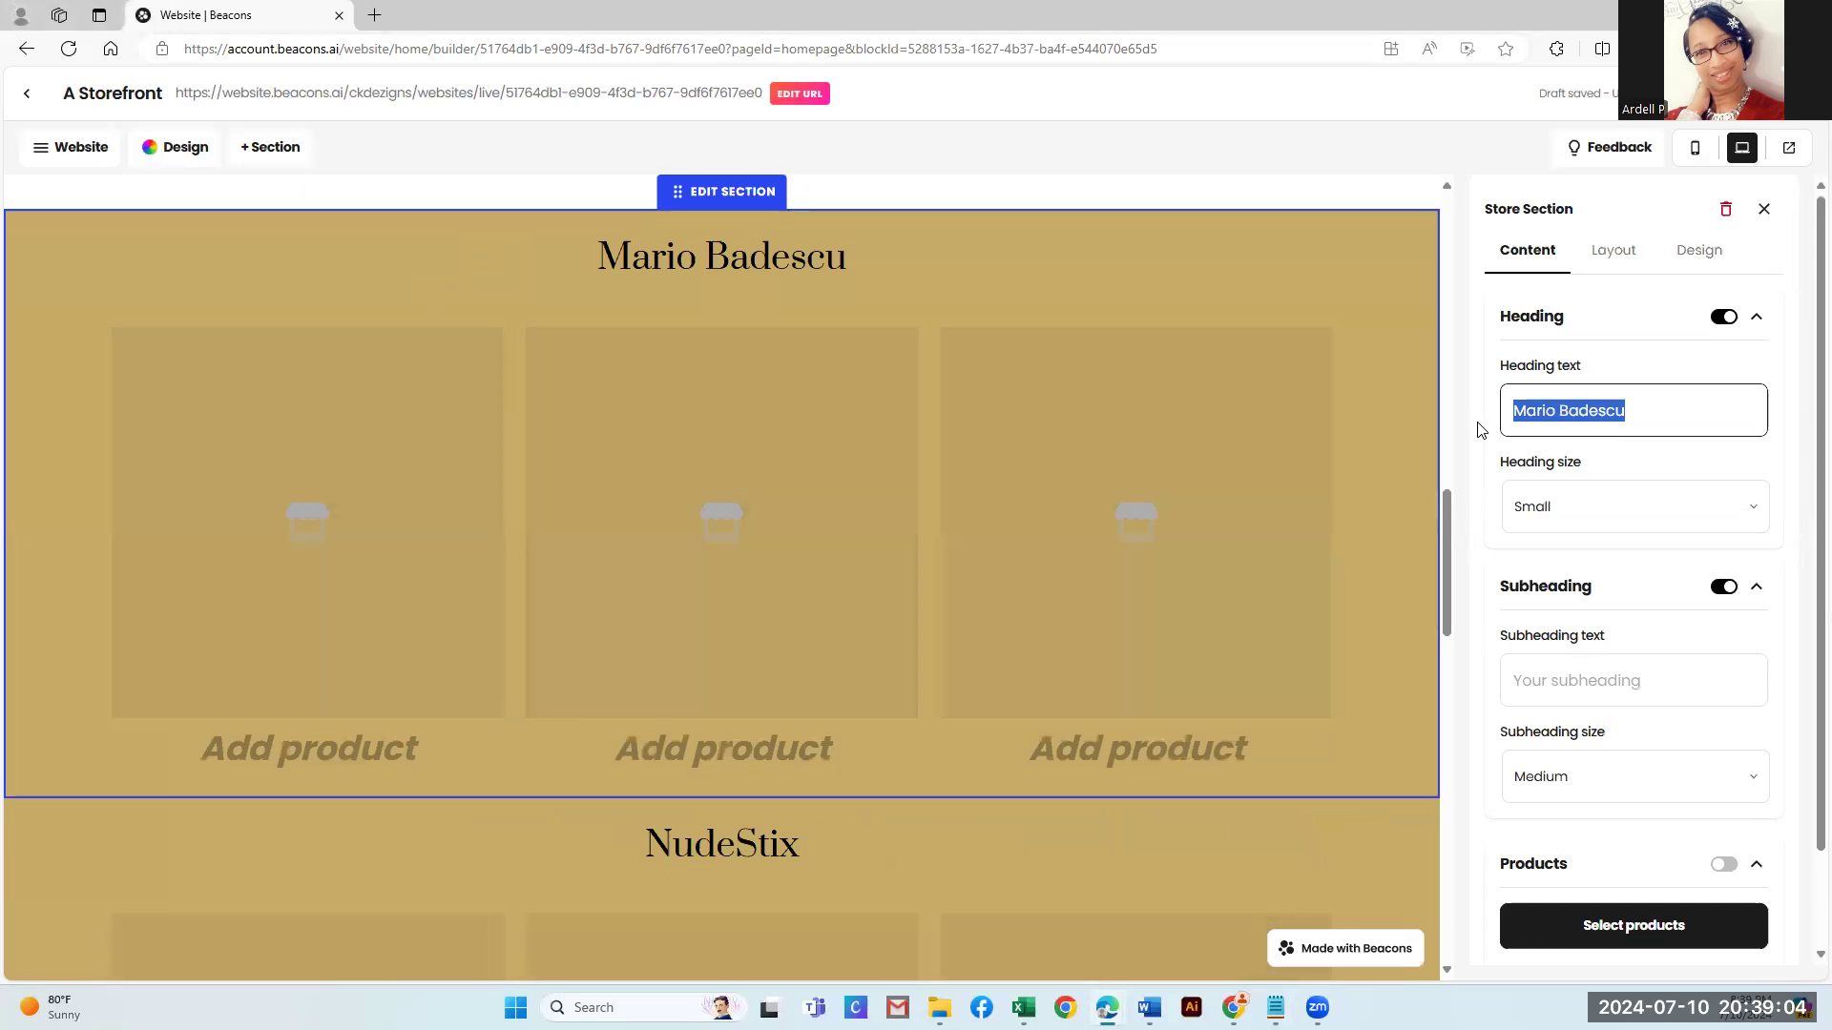
pyautogui.write('Premium PLR Products')
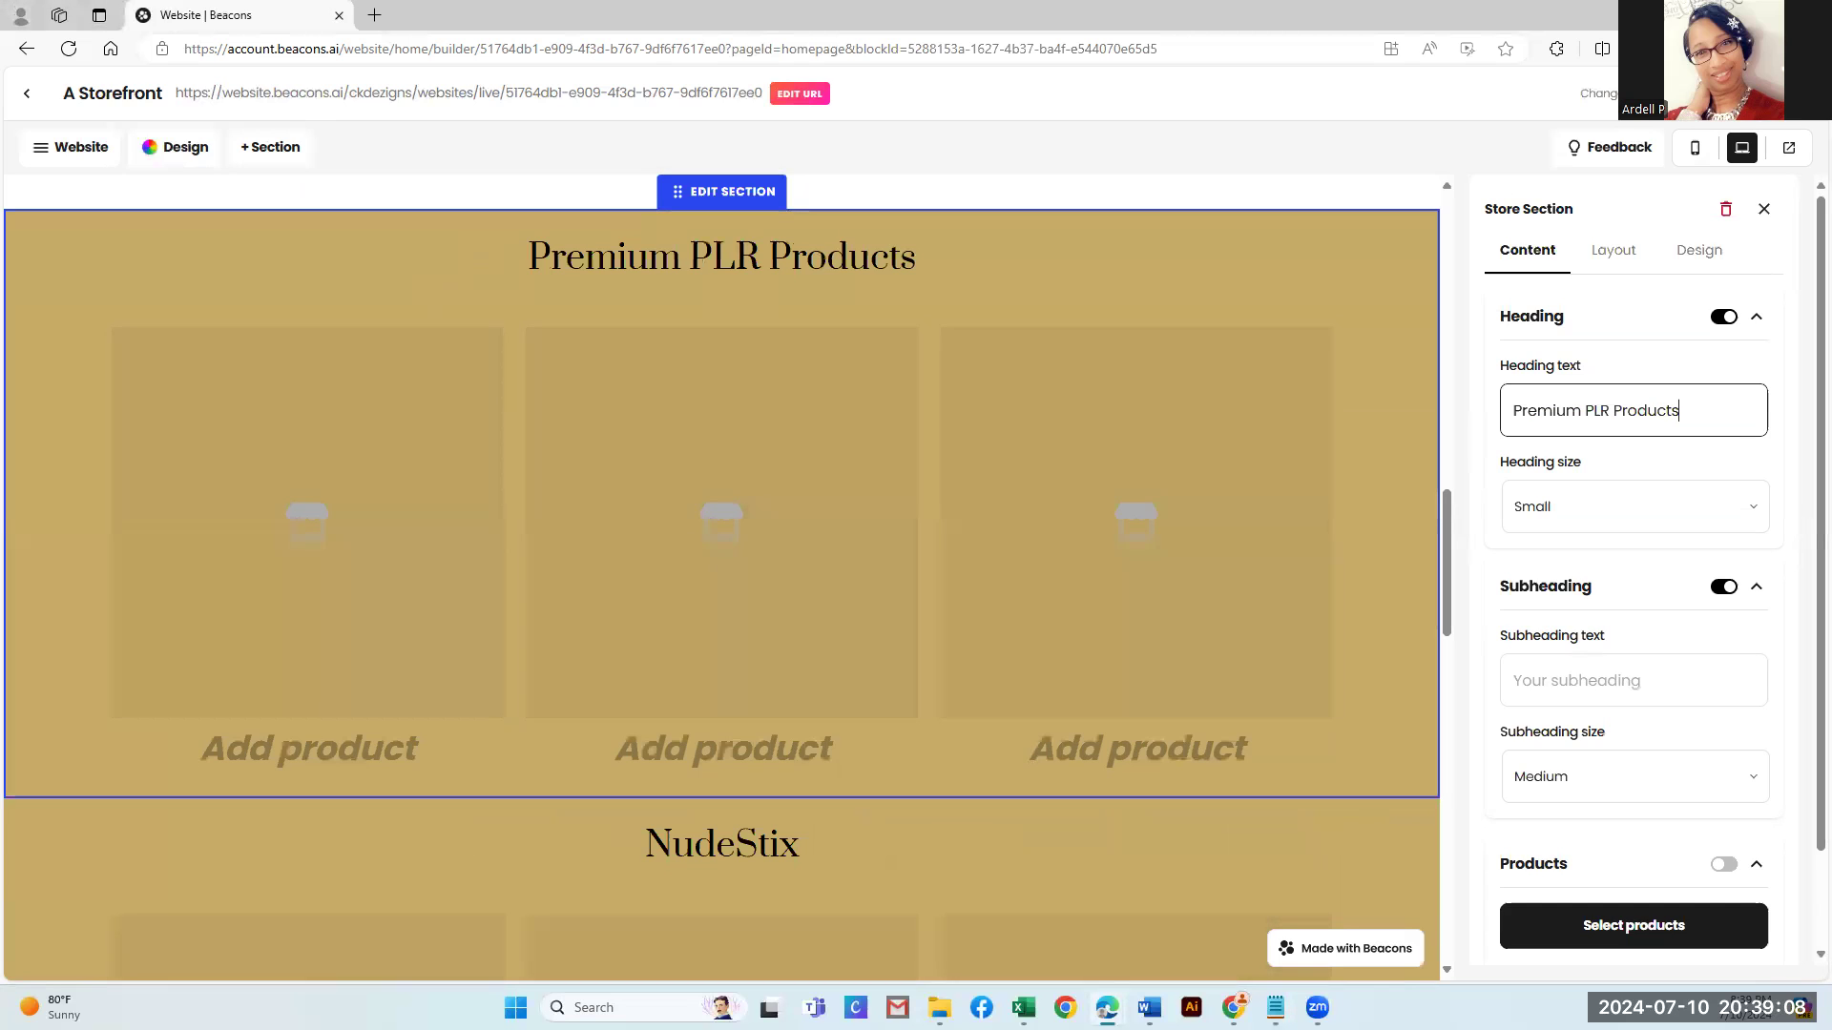
# Fill in the Premium PLR Products subheading with the paragraph from "Explore our extensive" to "drive your business forward."
pyautogui.hotkey('alt', 'Tab')
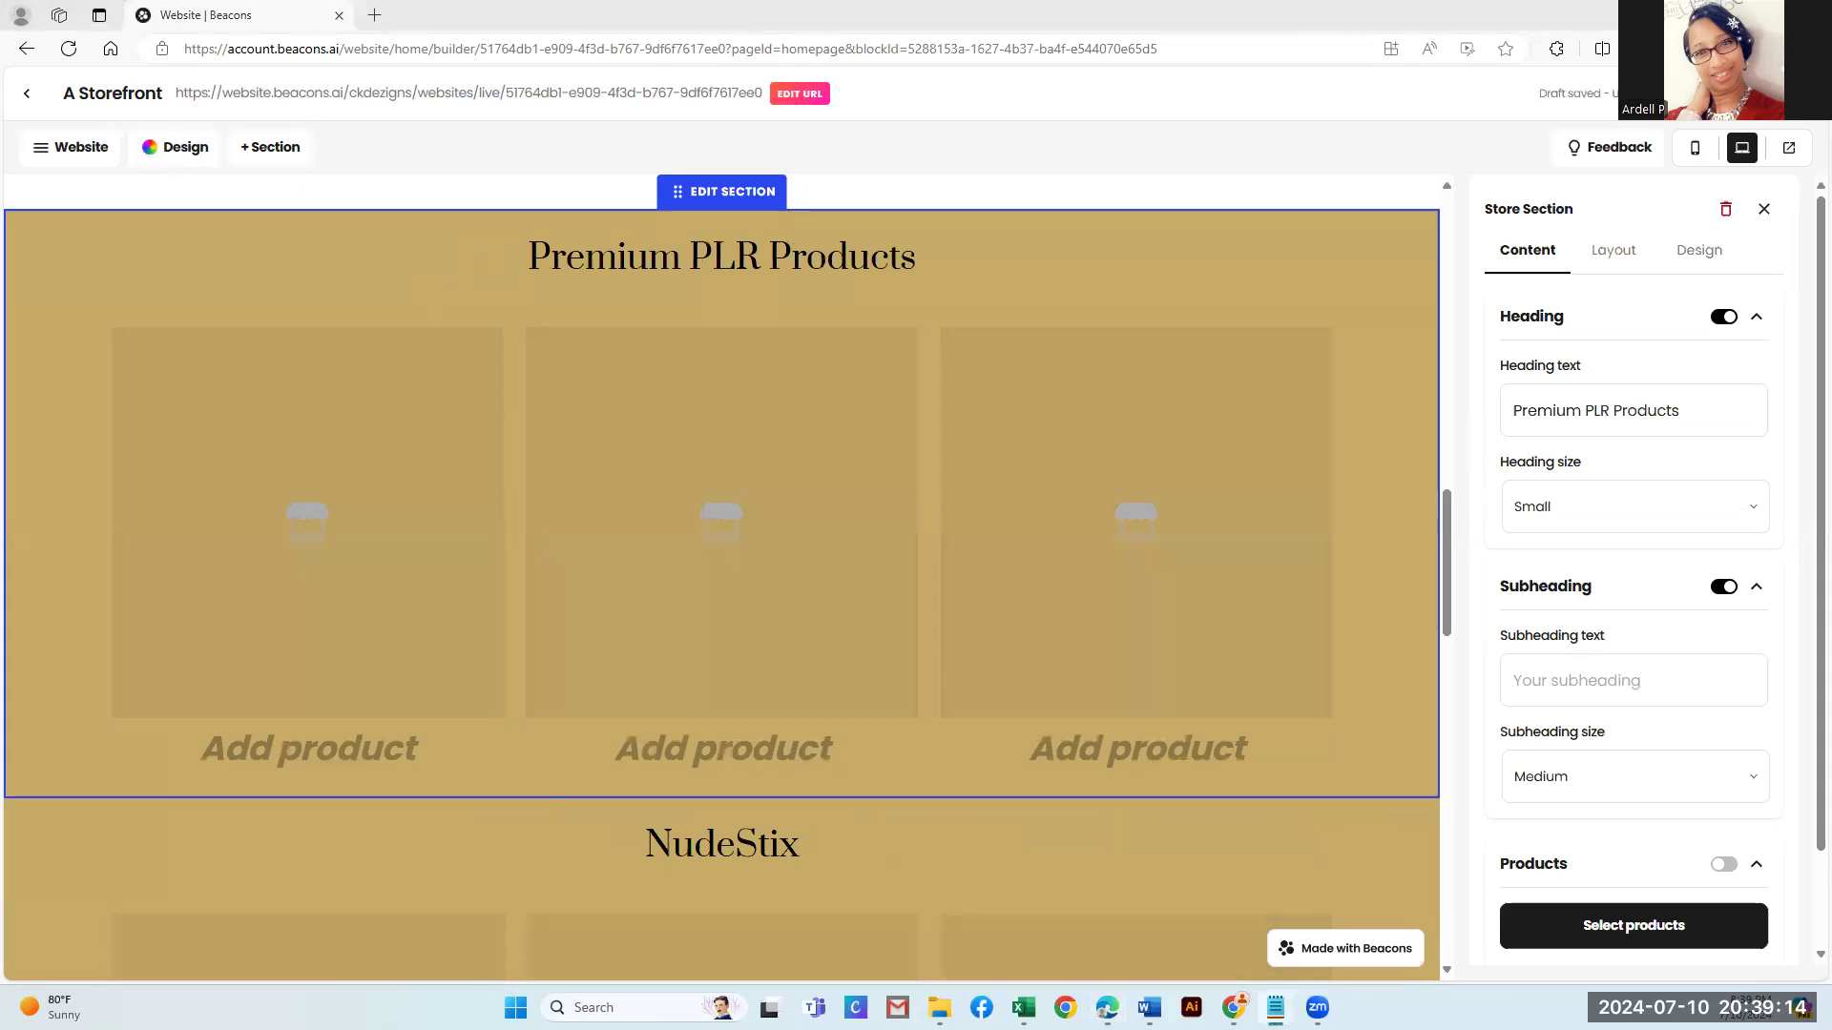
pyautogui.click(1614, 682)
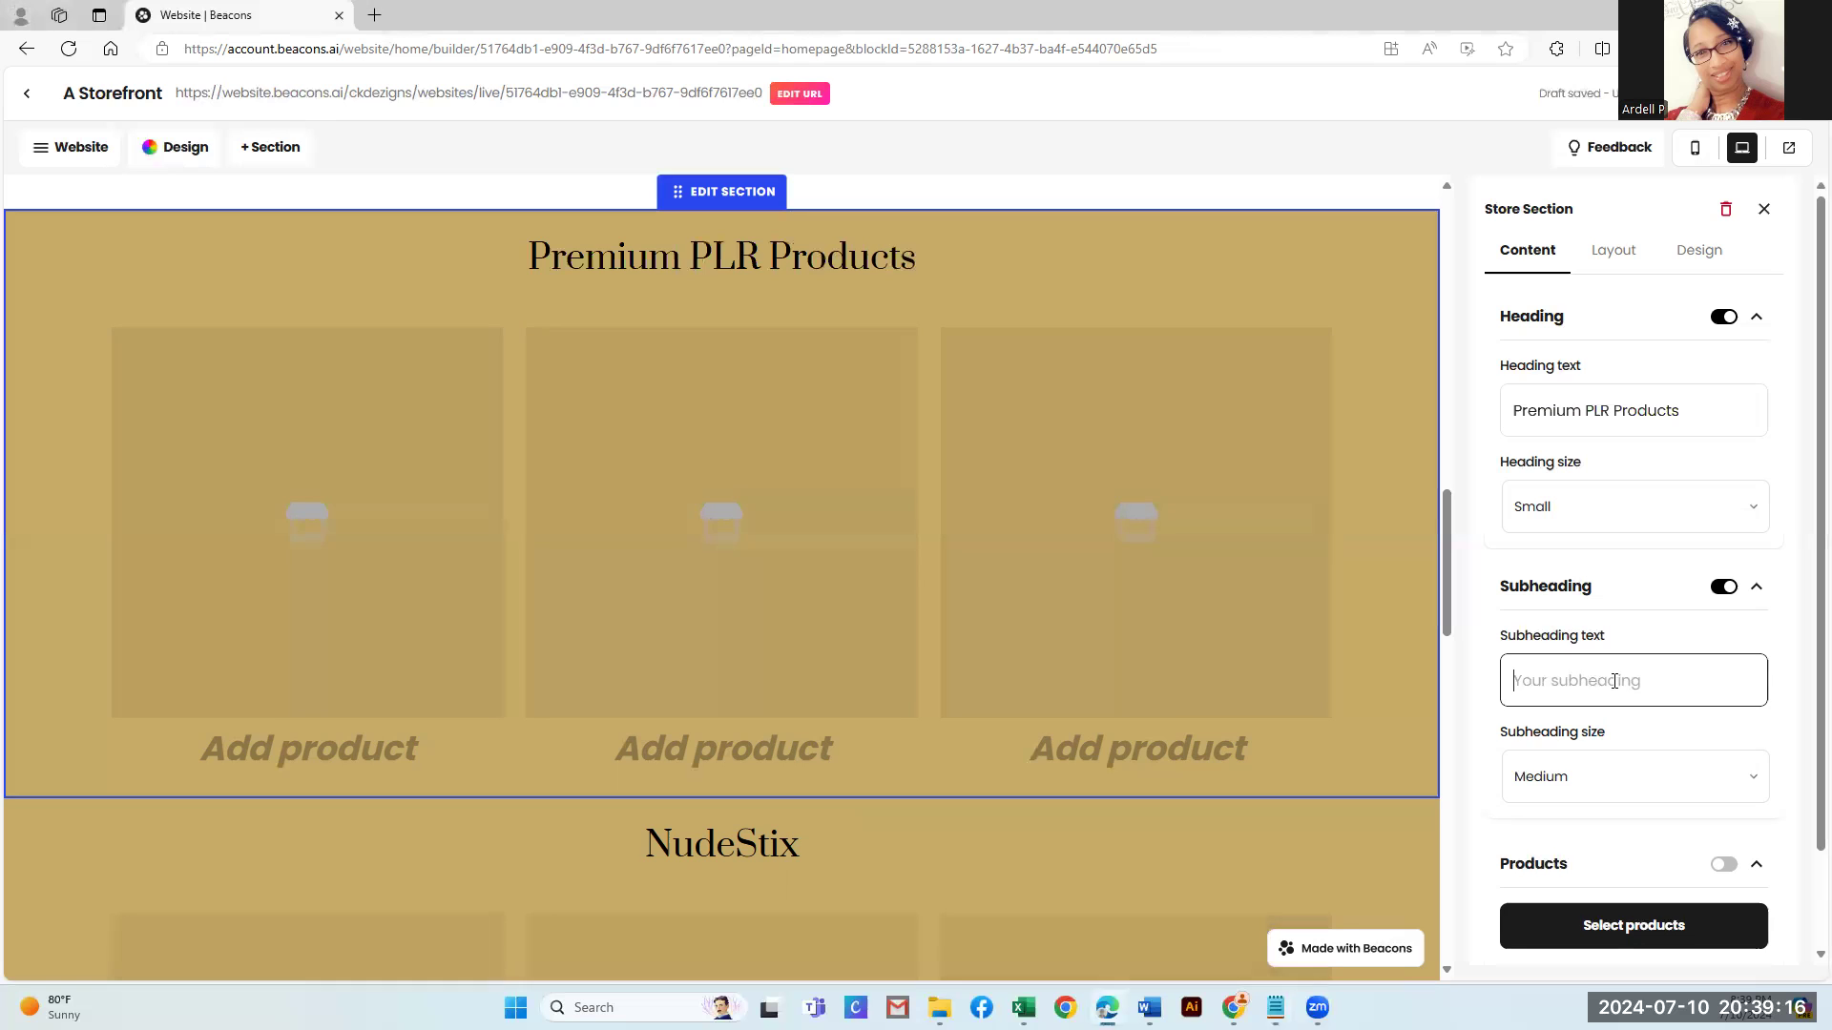
pyautogui.write('Explore our extensive libraraphics, and versatile templates. Our PLR products arery of Private Label Rights (PLR) products, including expertly crafted eBooks, detailed articles, eye-catching g perfect for bloggers, marketers, and business owners looking to provide top-quality content with minimal effort. Customize, rebrand, and use these resources to engage your audience, boost your online presence, and drive your business forward')
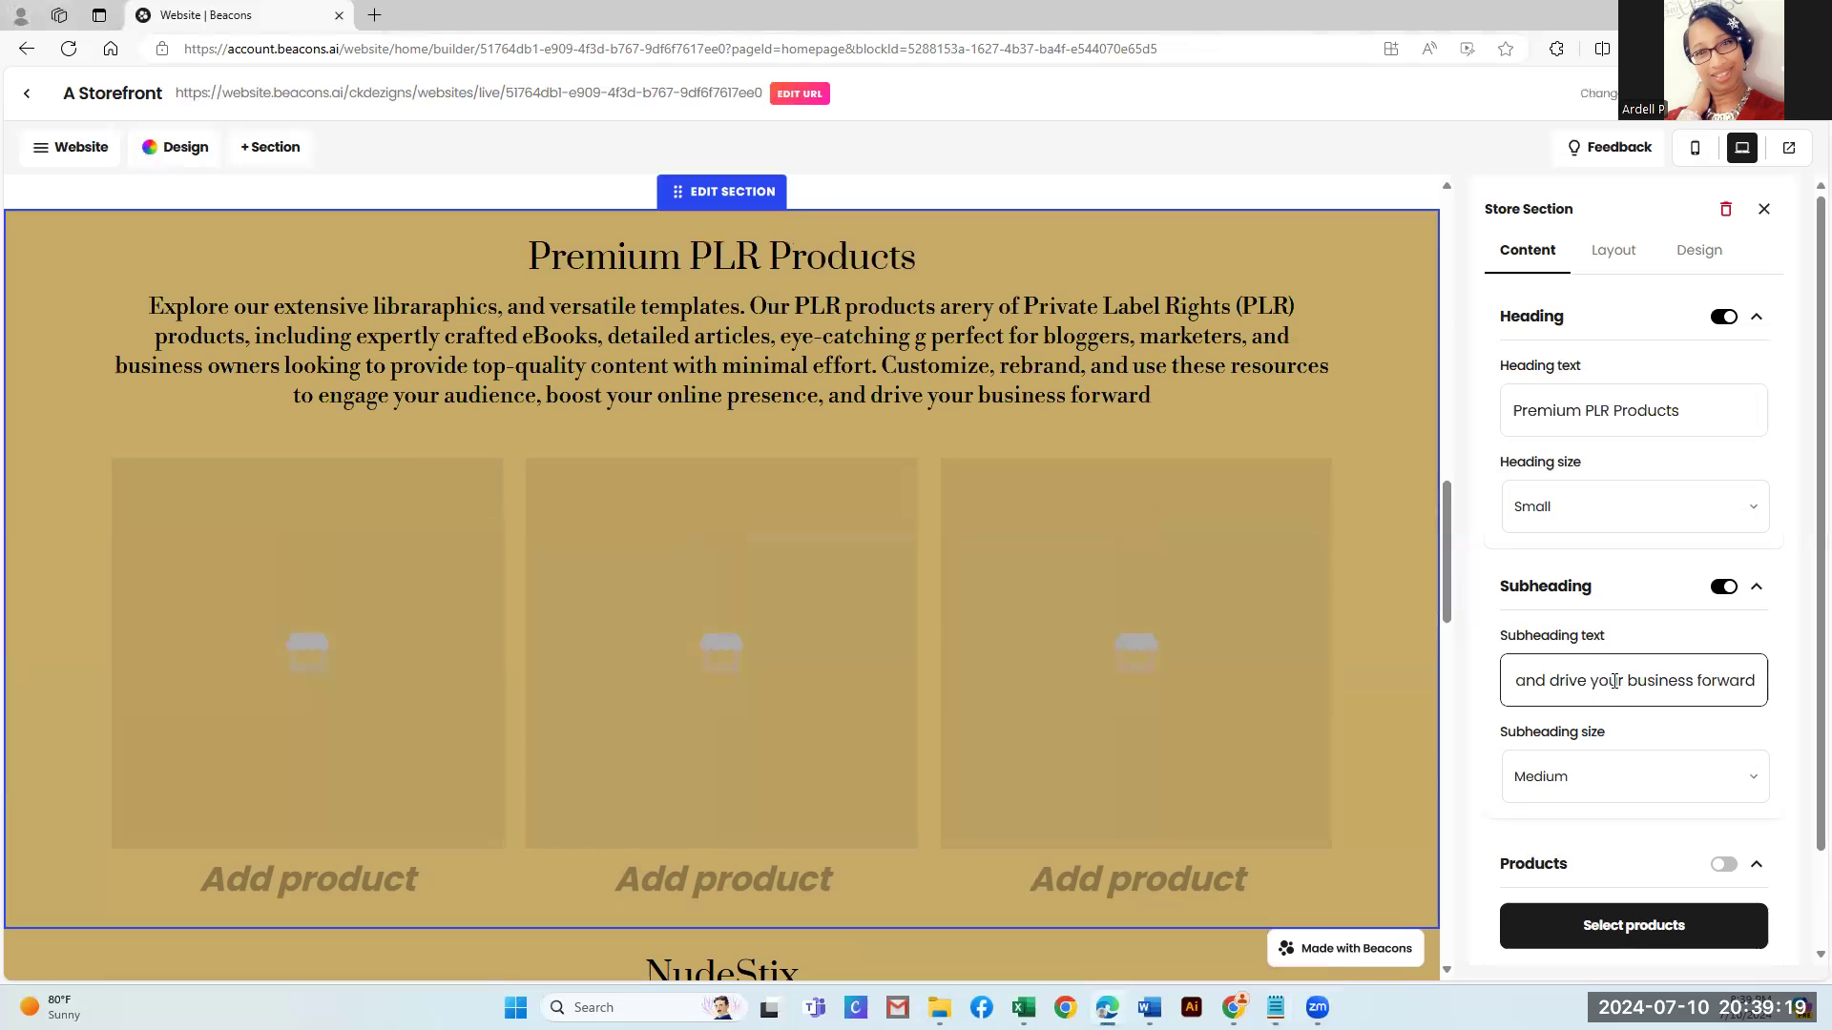
pyautogui.write('.')
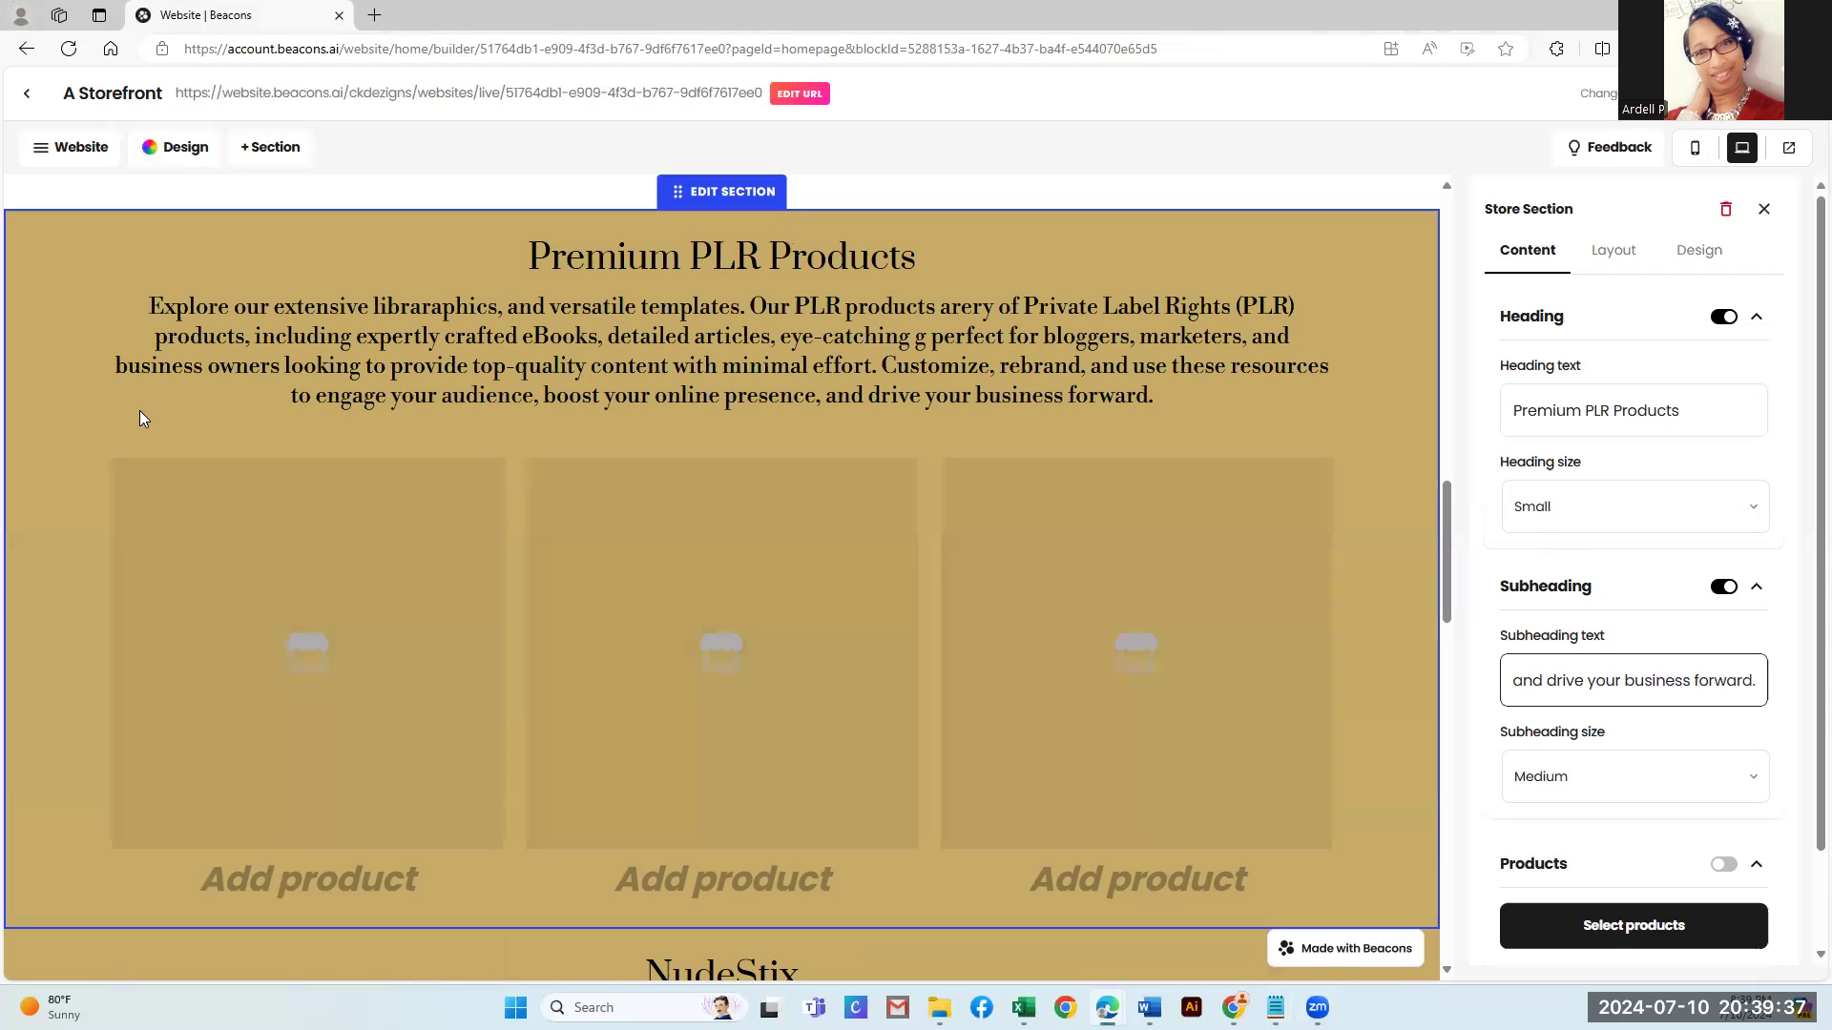
pyautogui.press('BackSpace')
pyautogui.write('.')
# Select the Unshakeable Confidence Bundle and the Unlocking Instagram PLR EBook and Worksheet Bundle as products for the Premium PLR Products section
pyautogui.click(1625, 930)
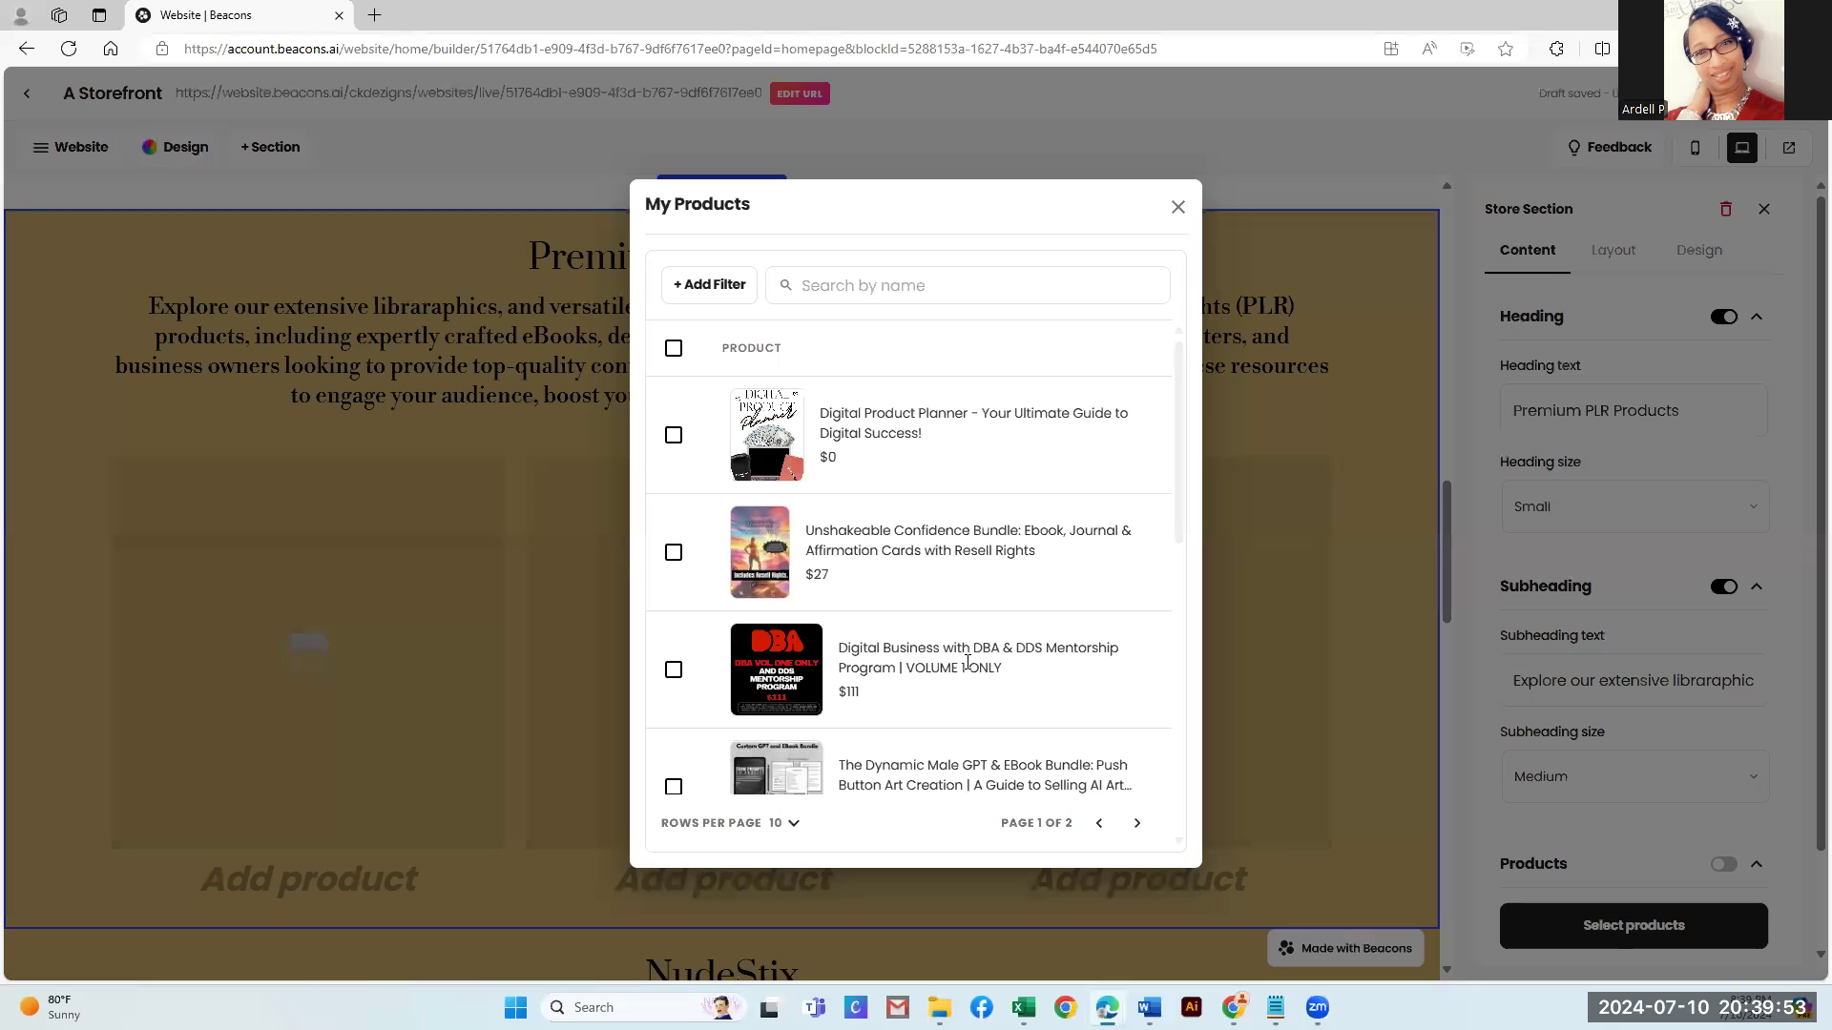
pyautogui.click(674, 552)
pyautogui.scroll(-1, 908, 606)
pyautogui.scroll(-4, 909, 605)
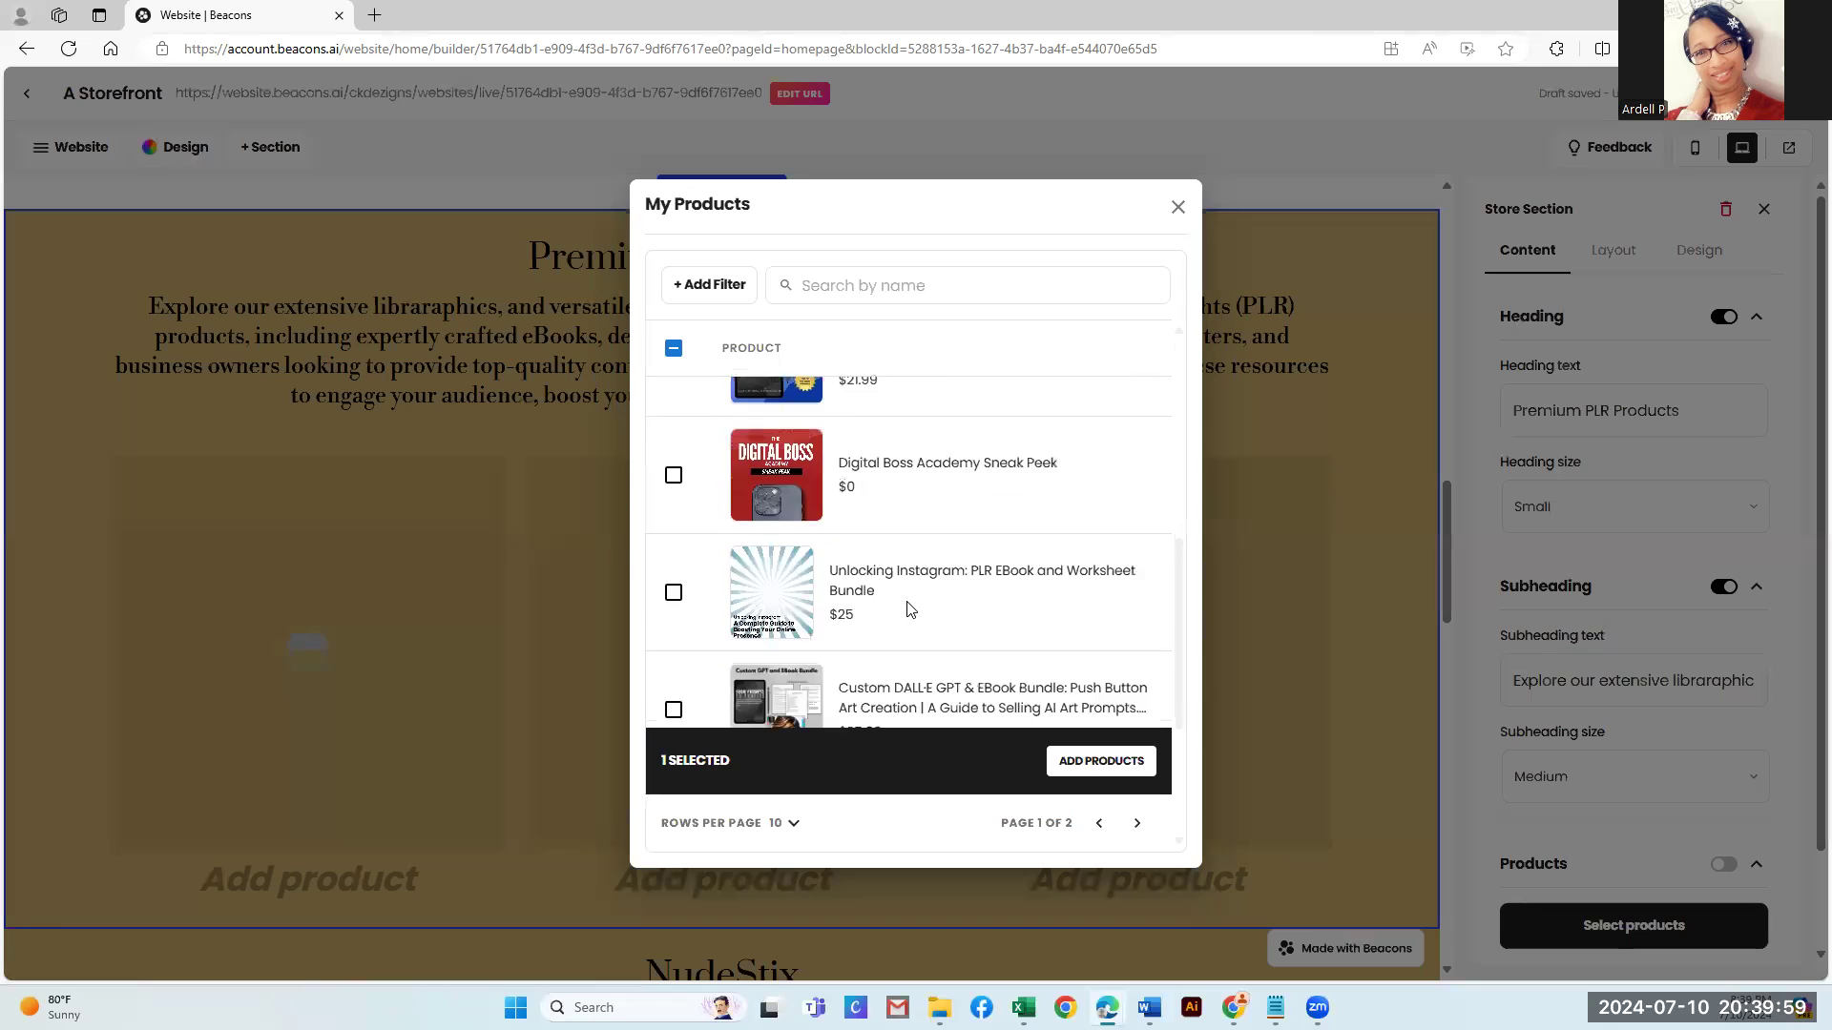
pyautogui.scroll(-1, 908, 609)
pyautogui.click(674, 471)
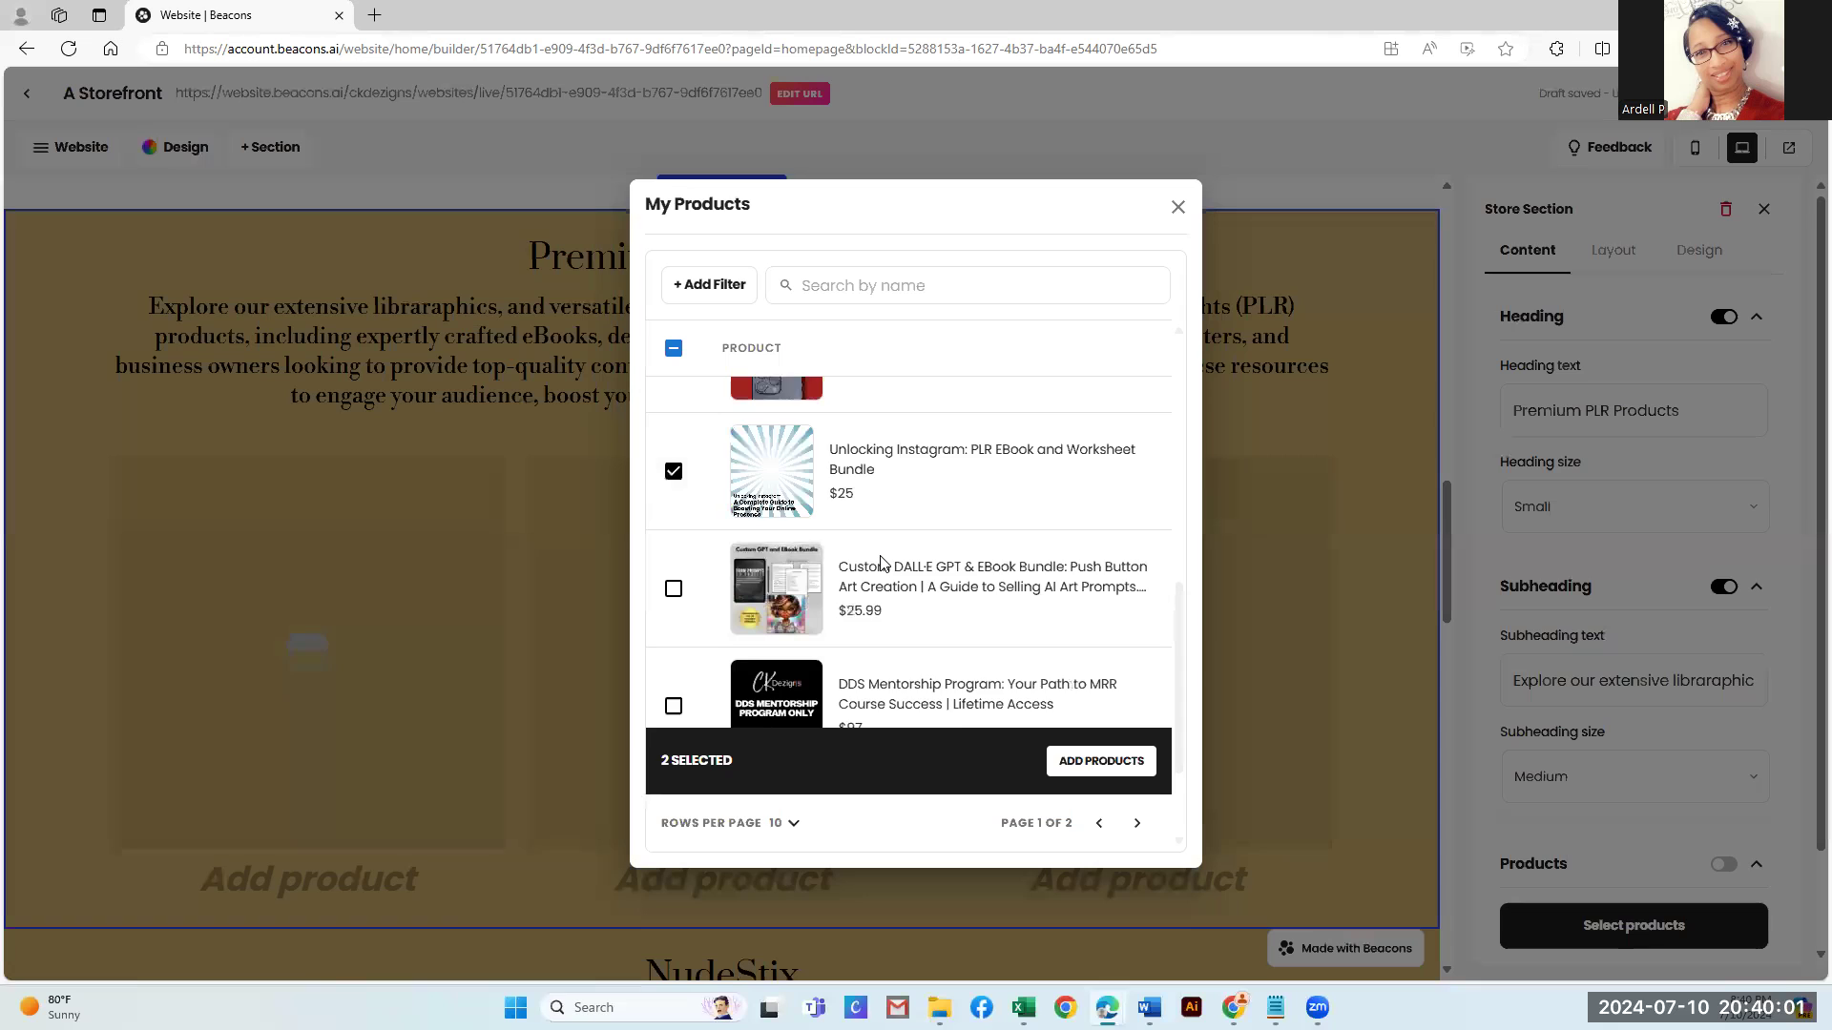
pyautogui.scroll(-1, 880, 563)
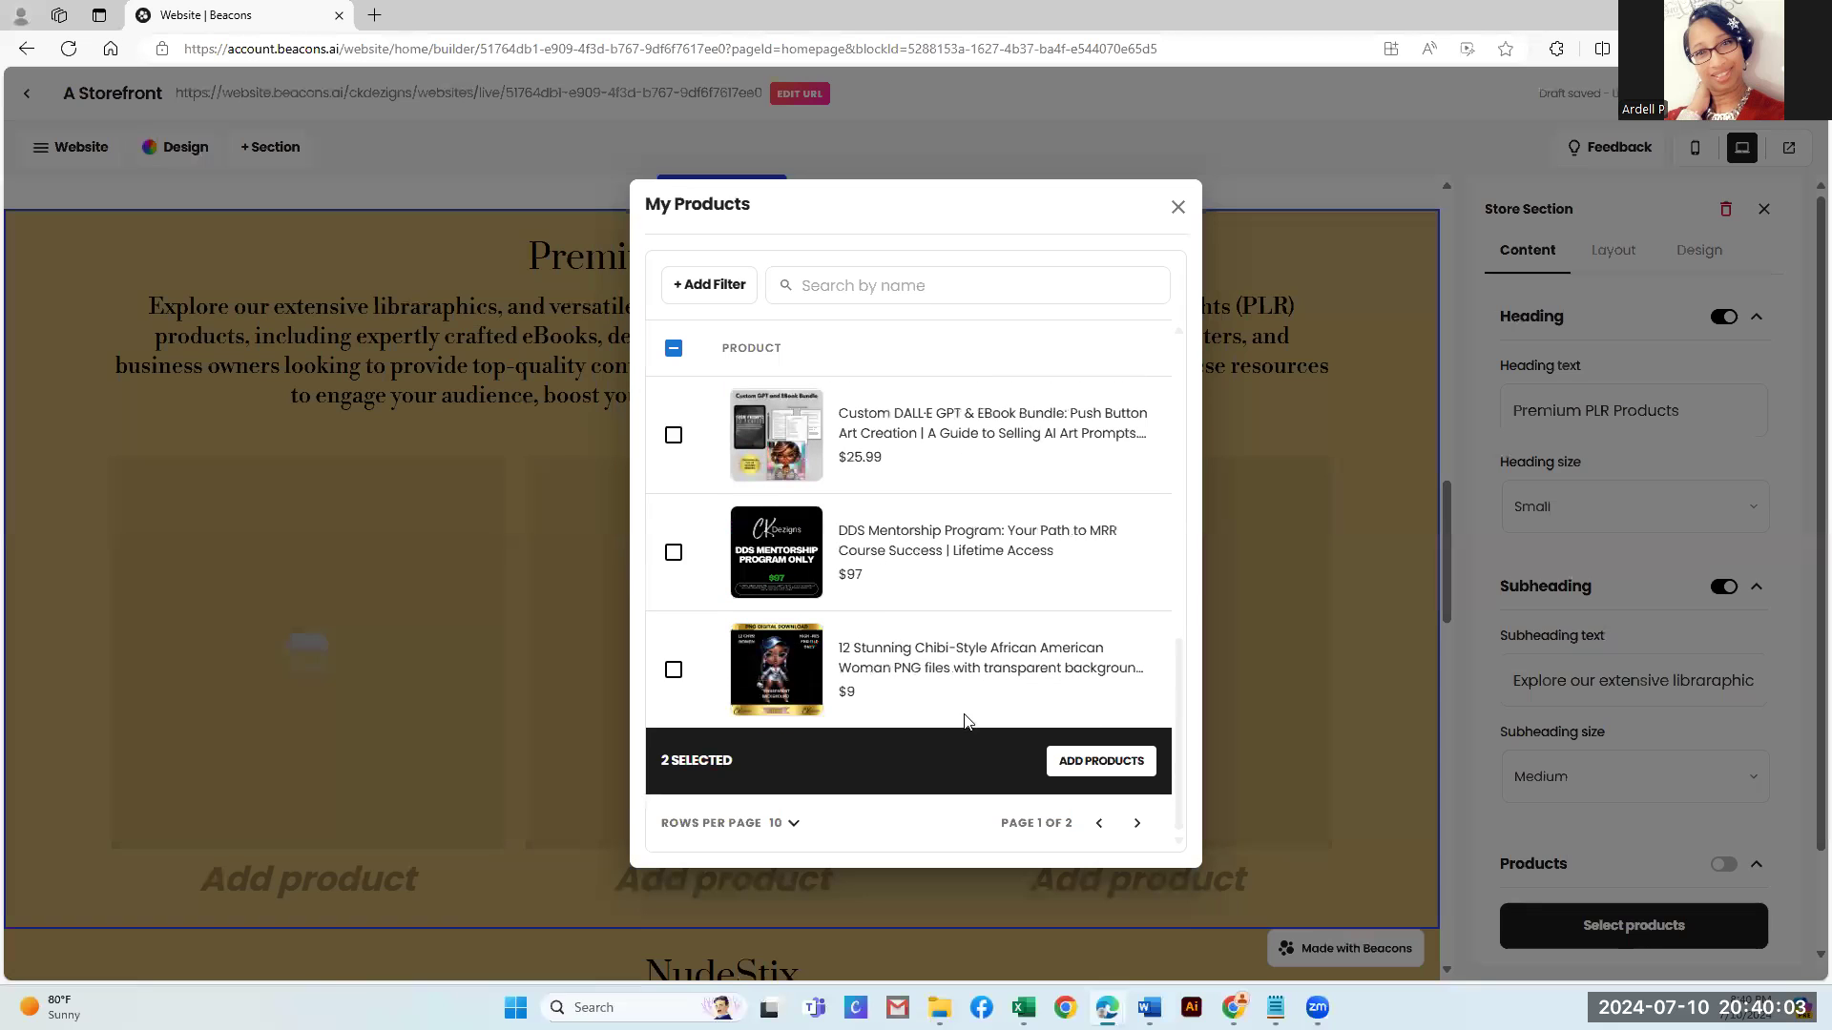
# Also select the Editable & Rebrandable MRR Resource and Leveraging Pinterest for E-commerce Success, and add all selected products to the section
pyautogui.click(1136, 822)
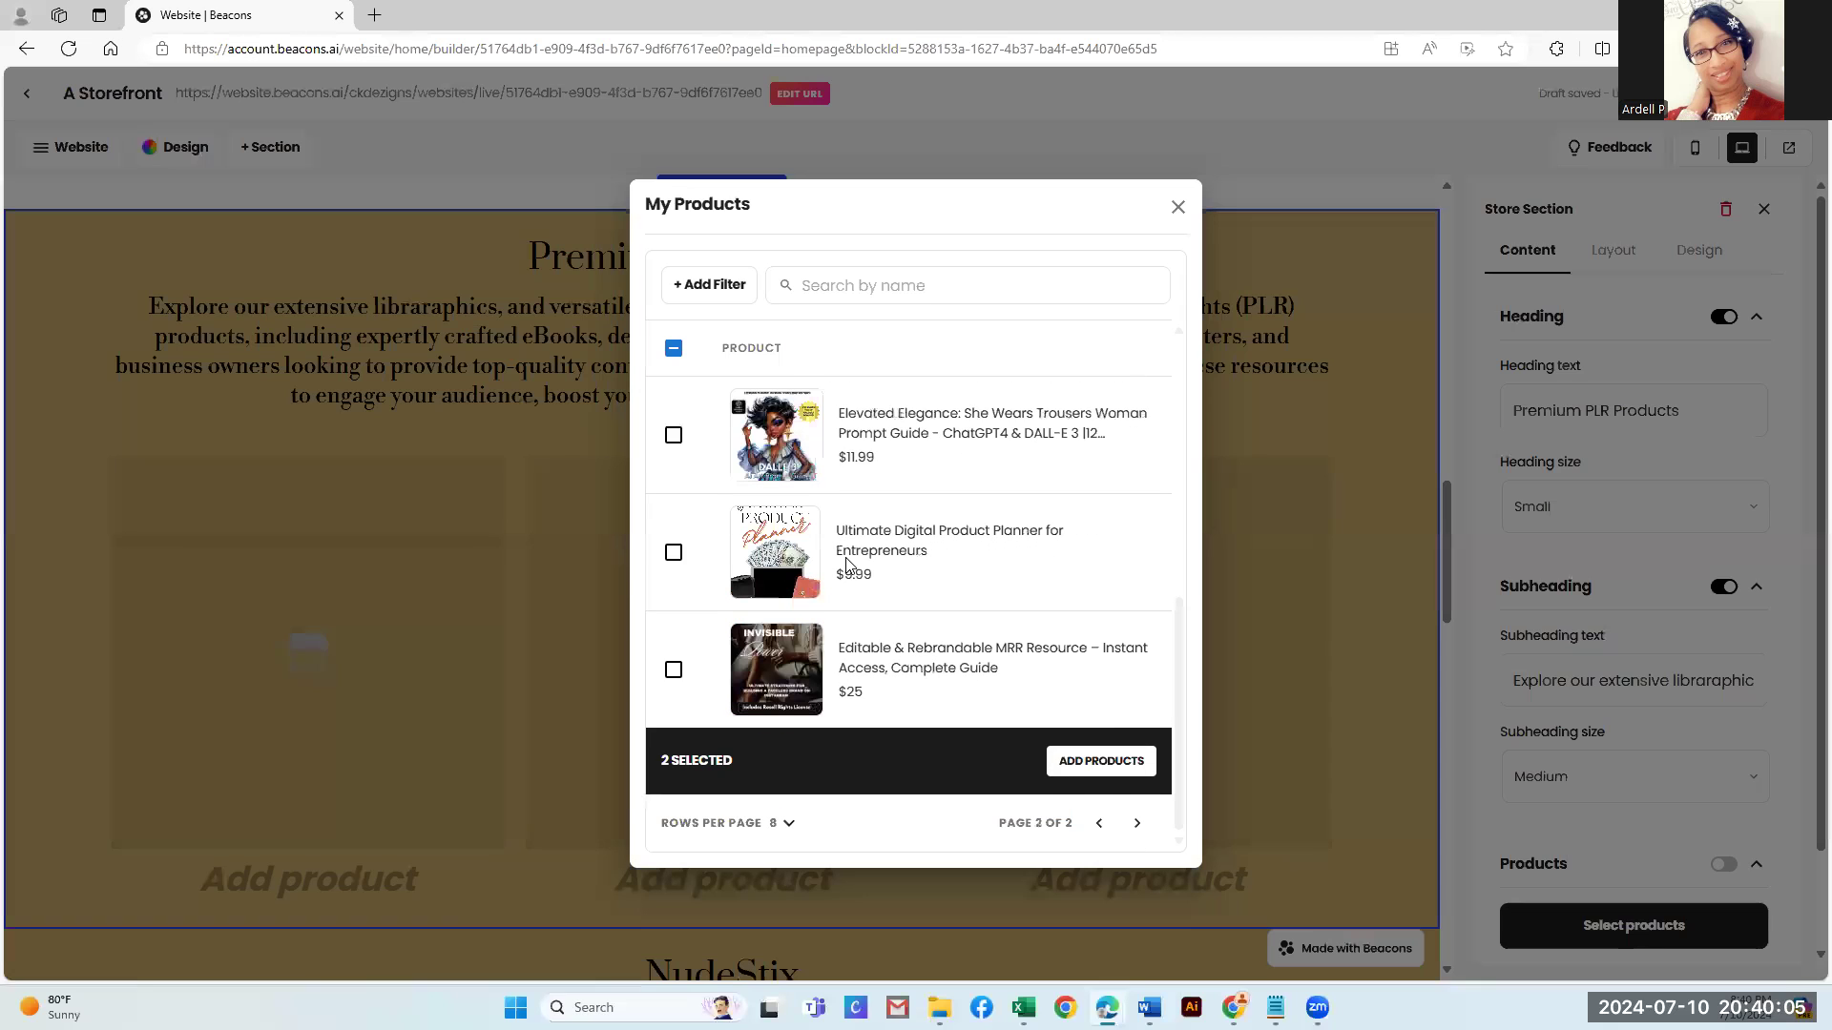
pyautogui.click(674, 670)
pyautogui.scroll(3, 806, 644)
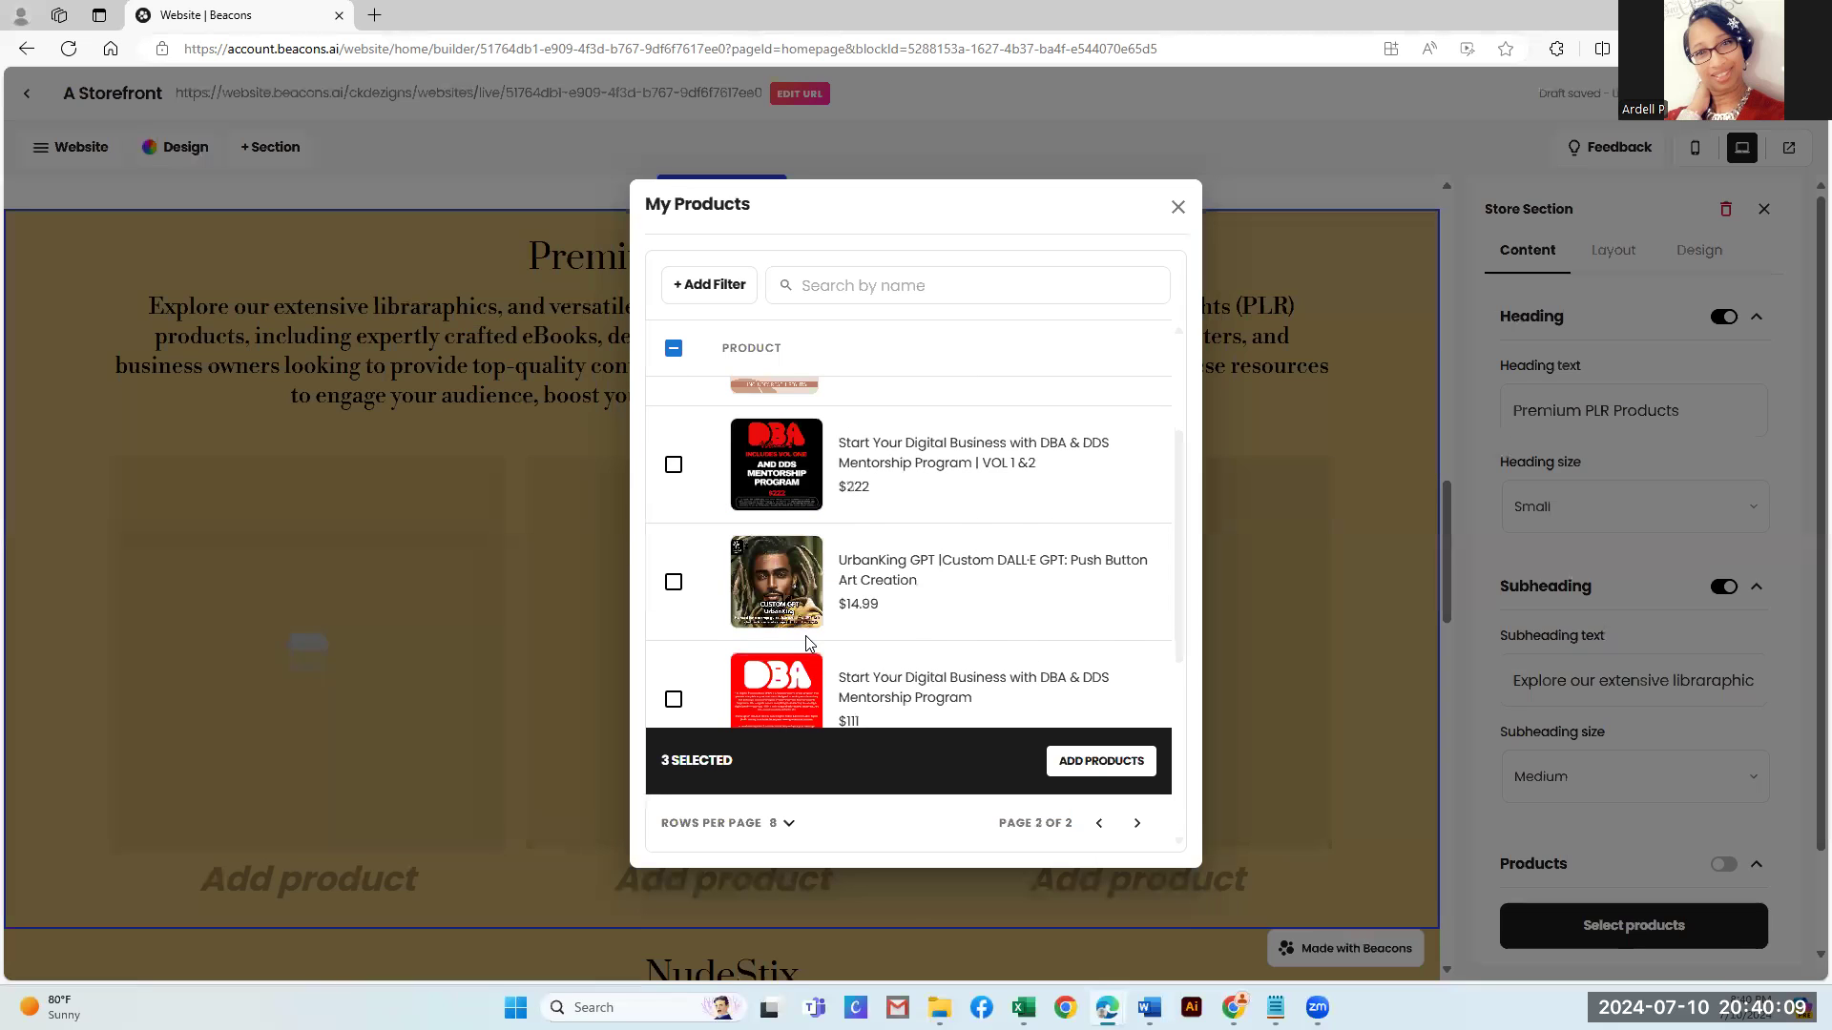
pyautogui.scroll(2, 807, 644)
pyautogui.click(673, 553)
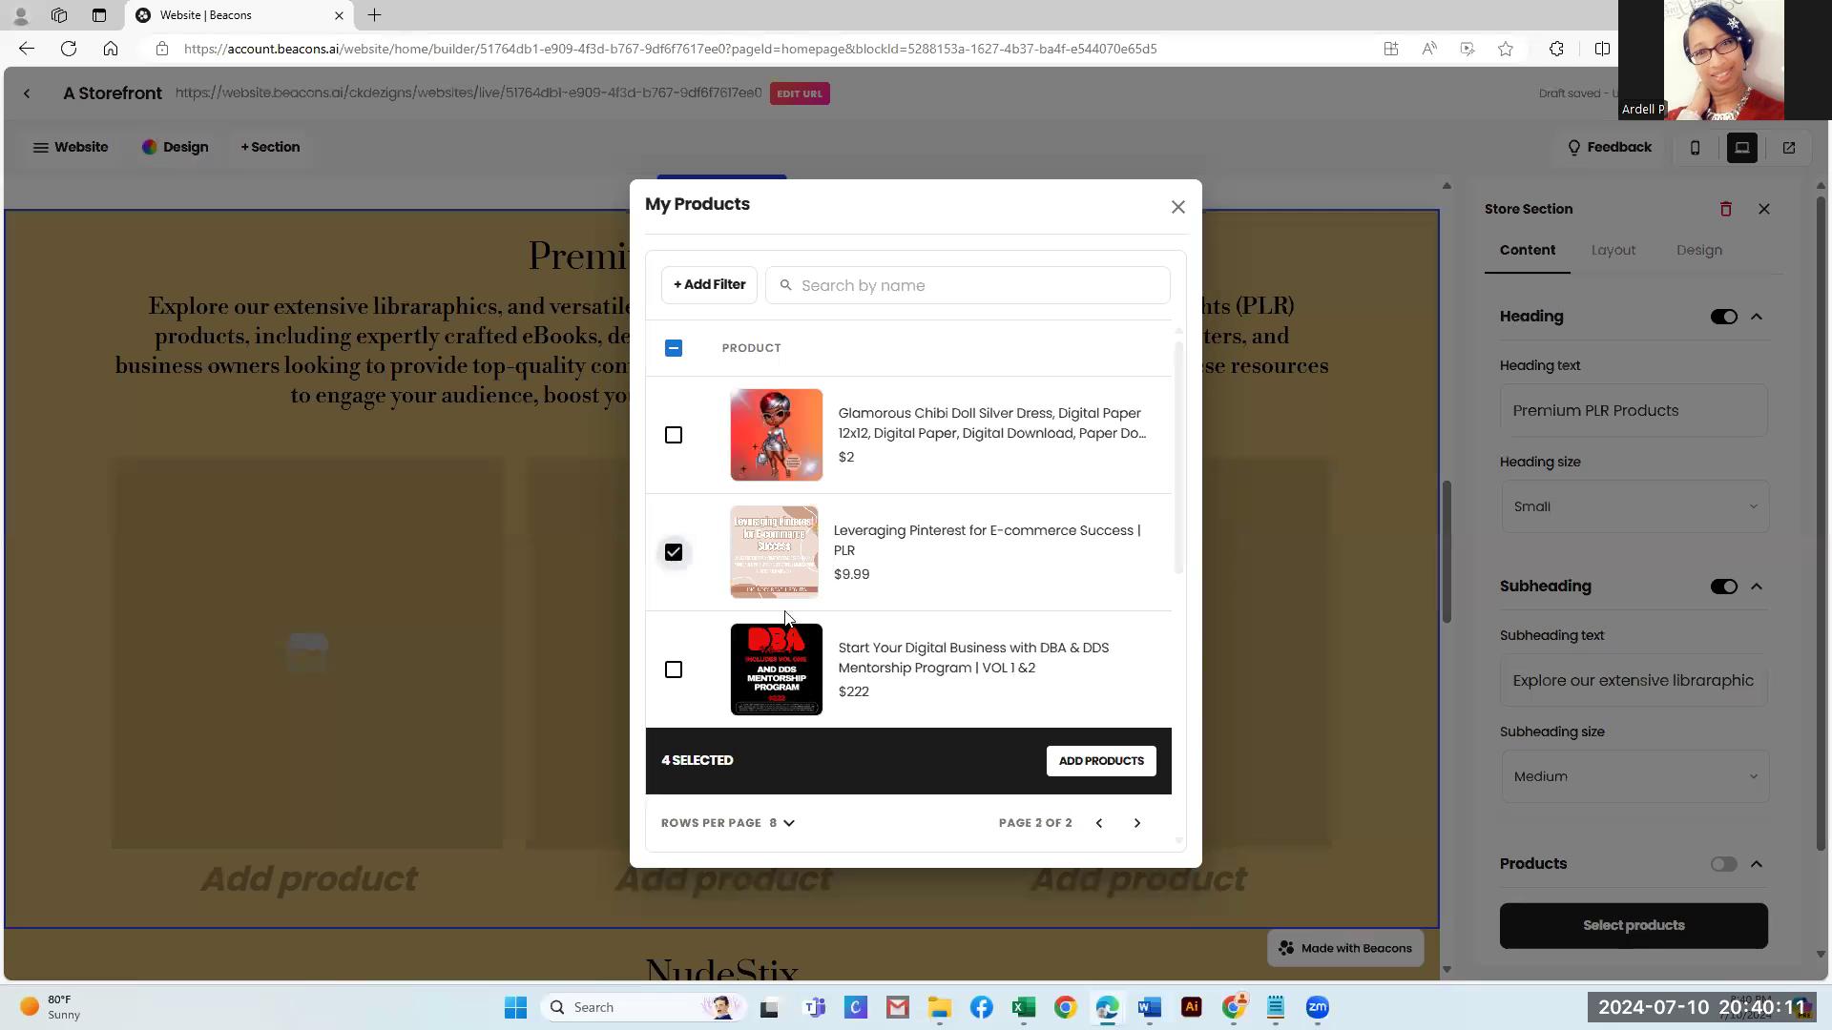
pyautogui.click(1082, 762)
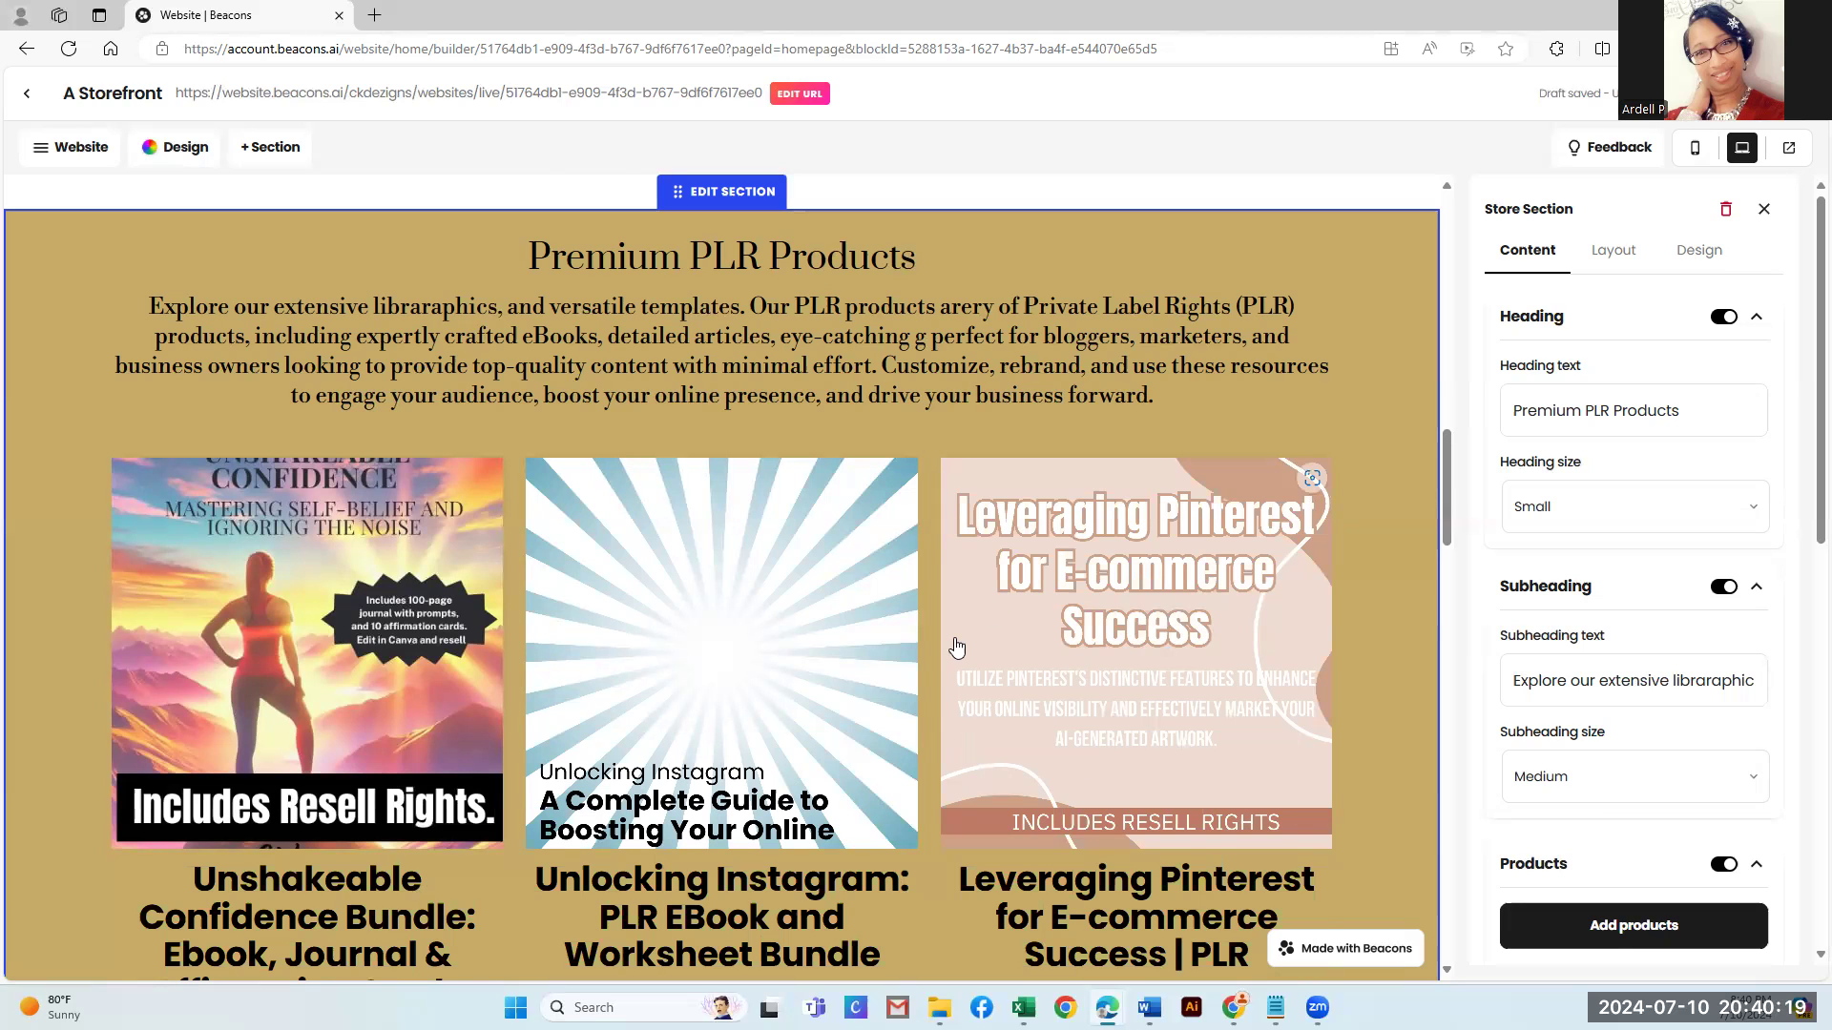
# Change the Unshakeable Confidence Bundle's button label to "Buy Now!" in the Premium PLR Products section
pyautogui.scroll(-5, 952, 649)
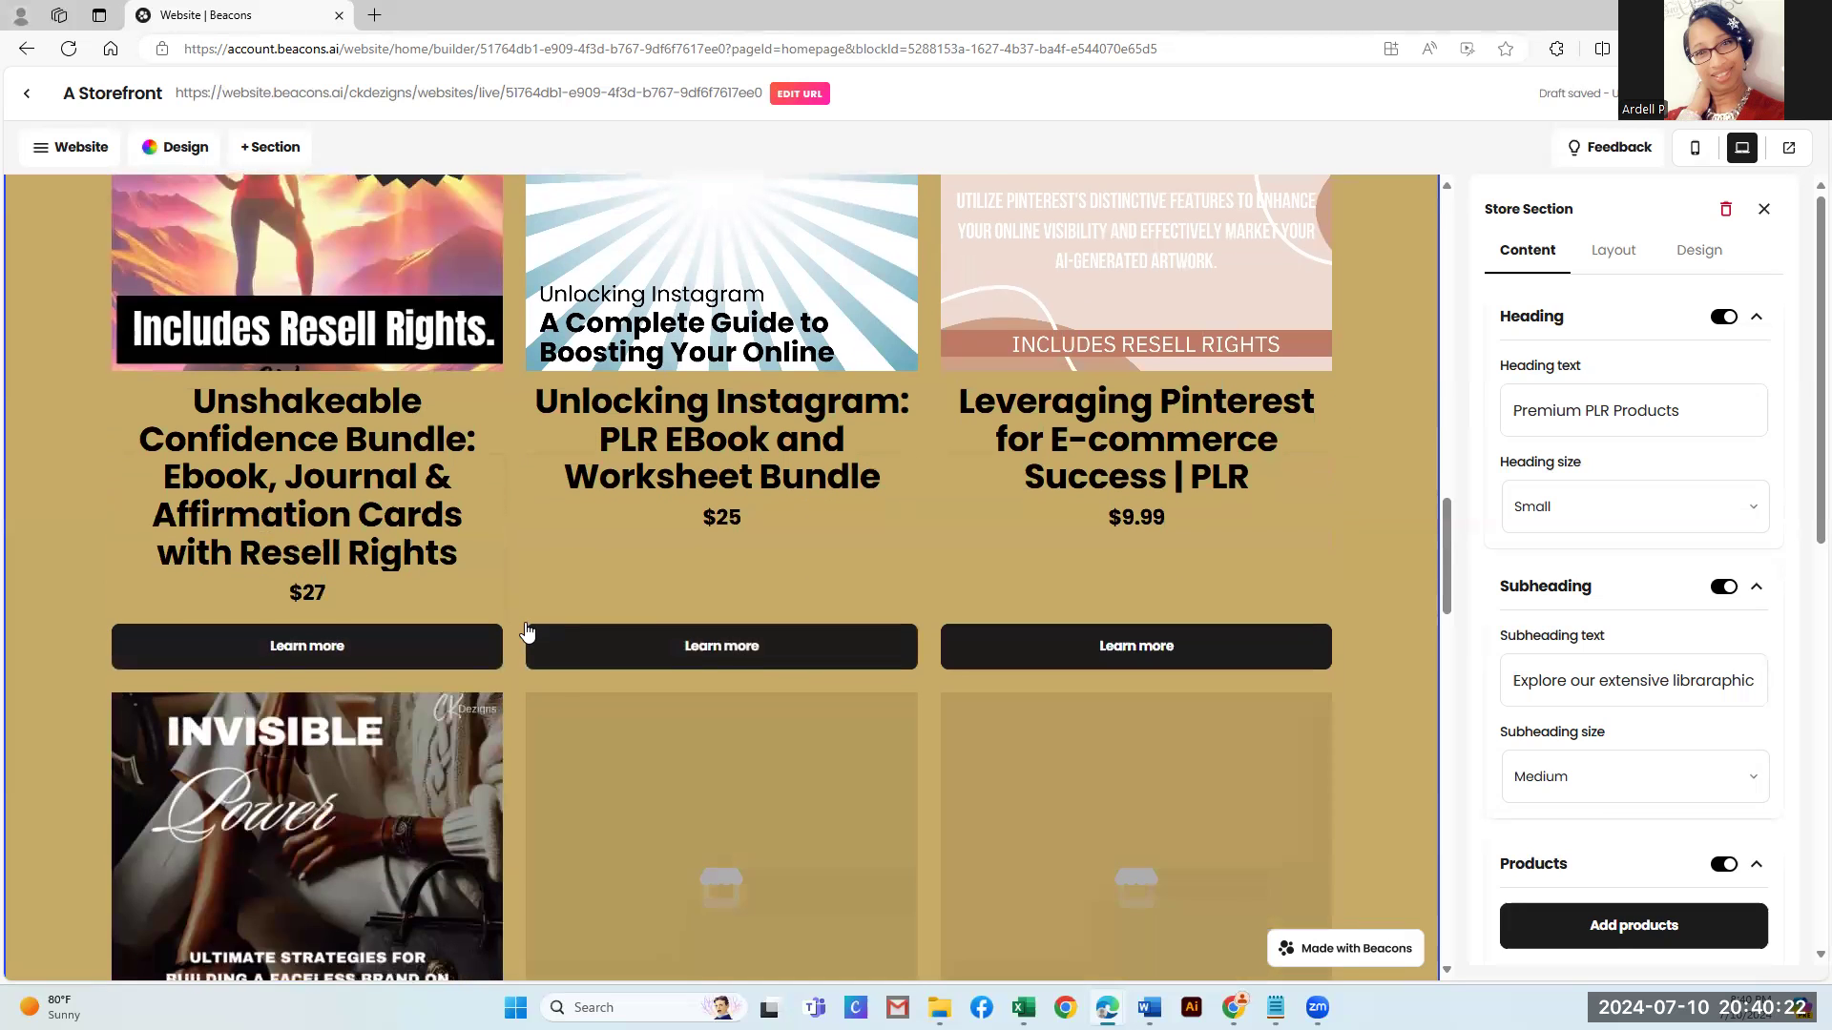
pyautogui.scroll(-2, 526, 632)
pyautogui.scroll(1, 526, 633)
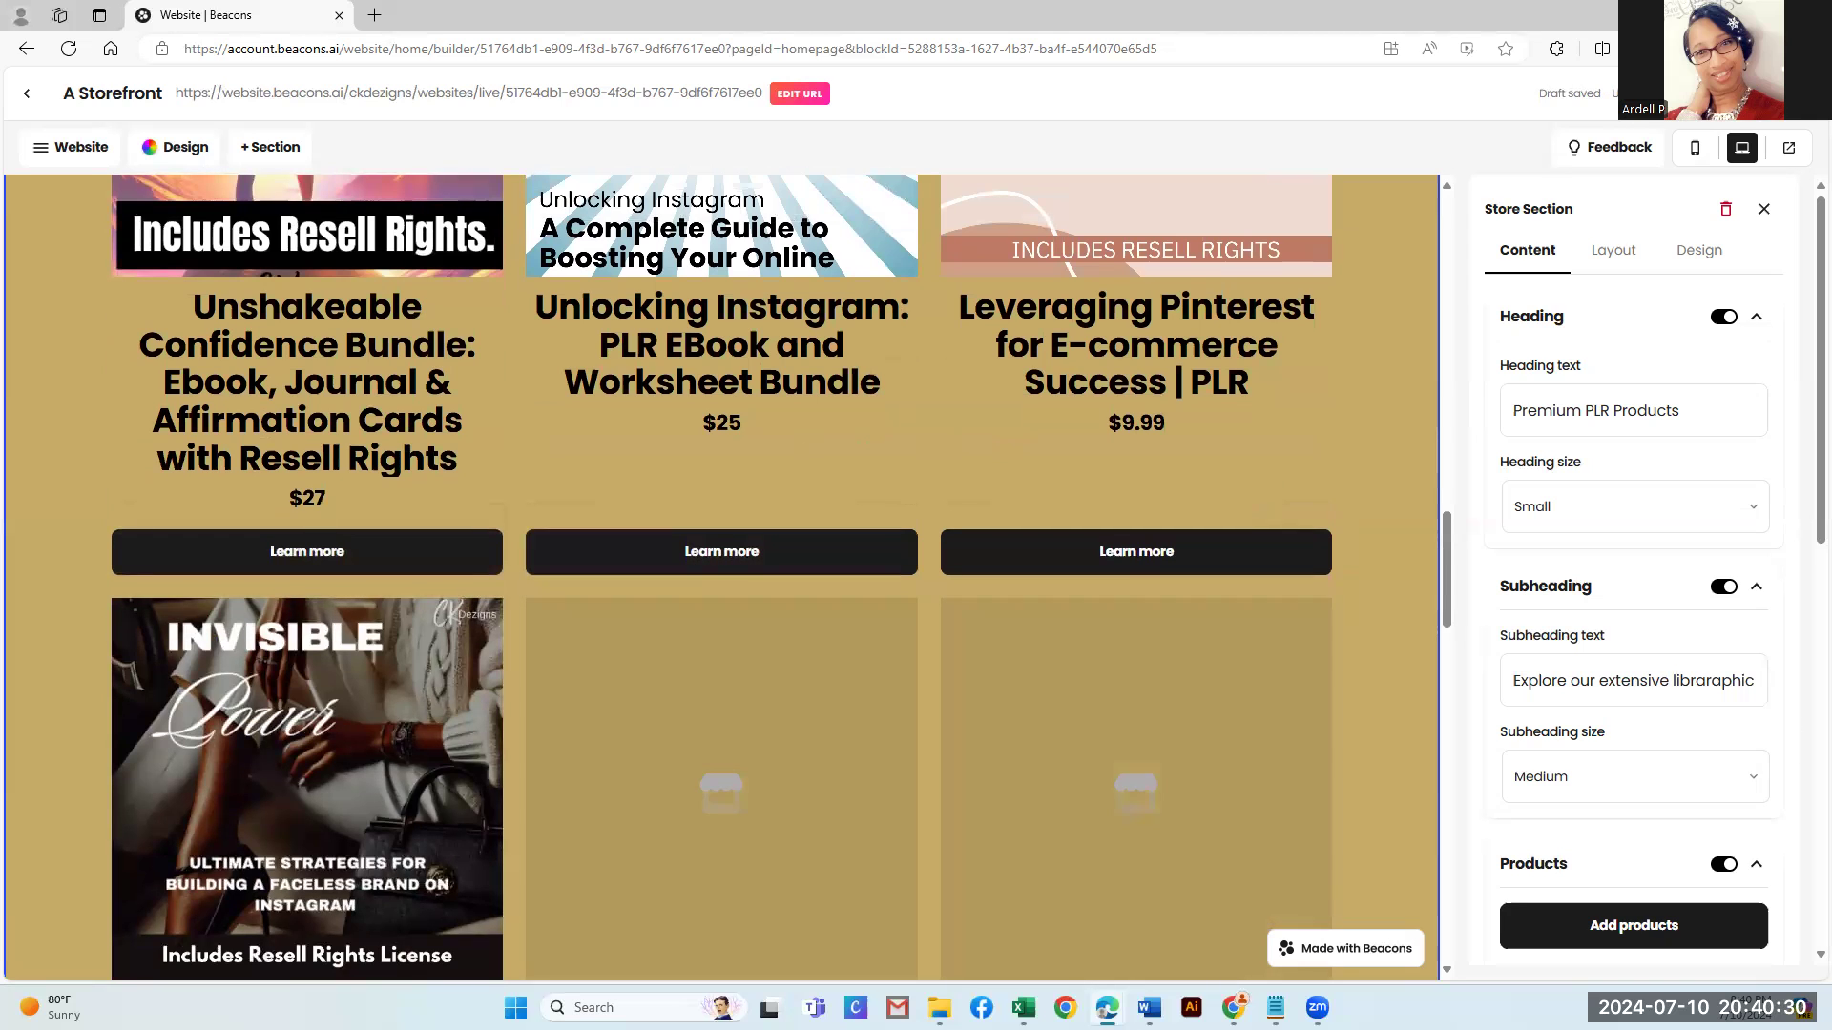
pyautogui.scroll(-5, 1527, 746)
pyautogui.scroll(-3, 1555, 754)
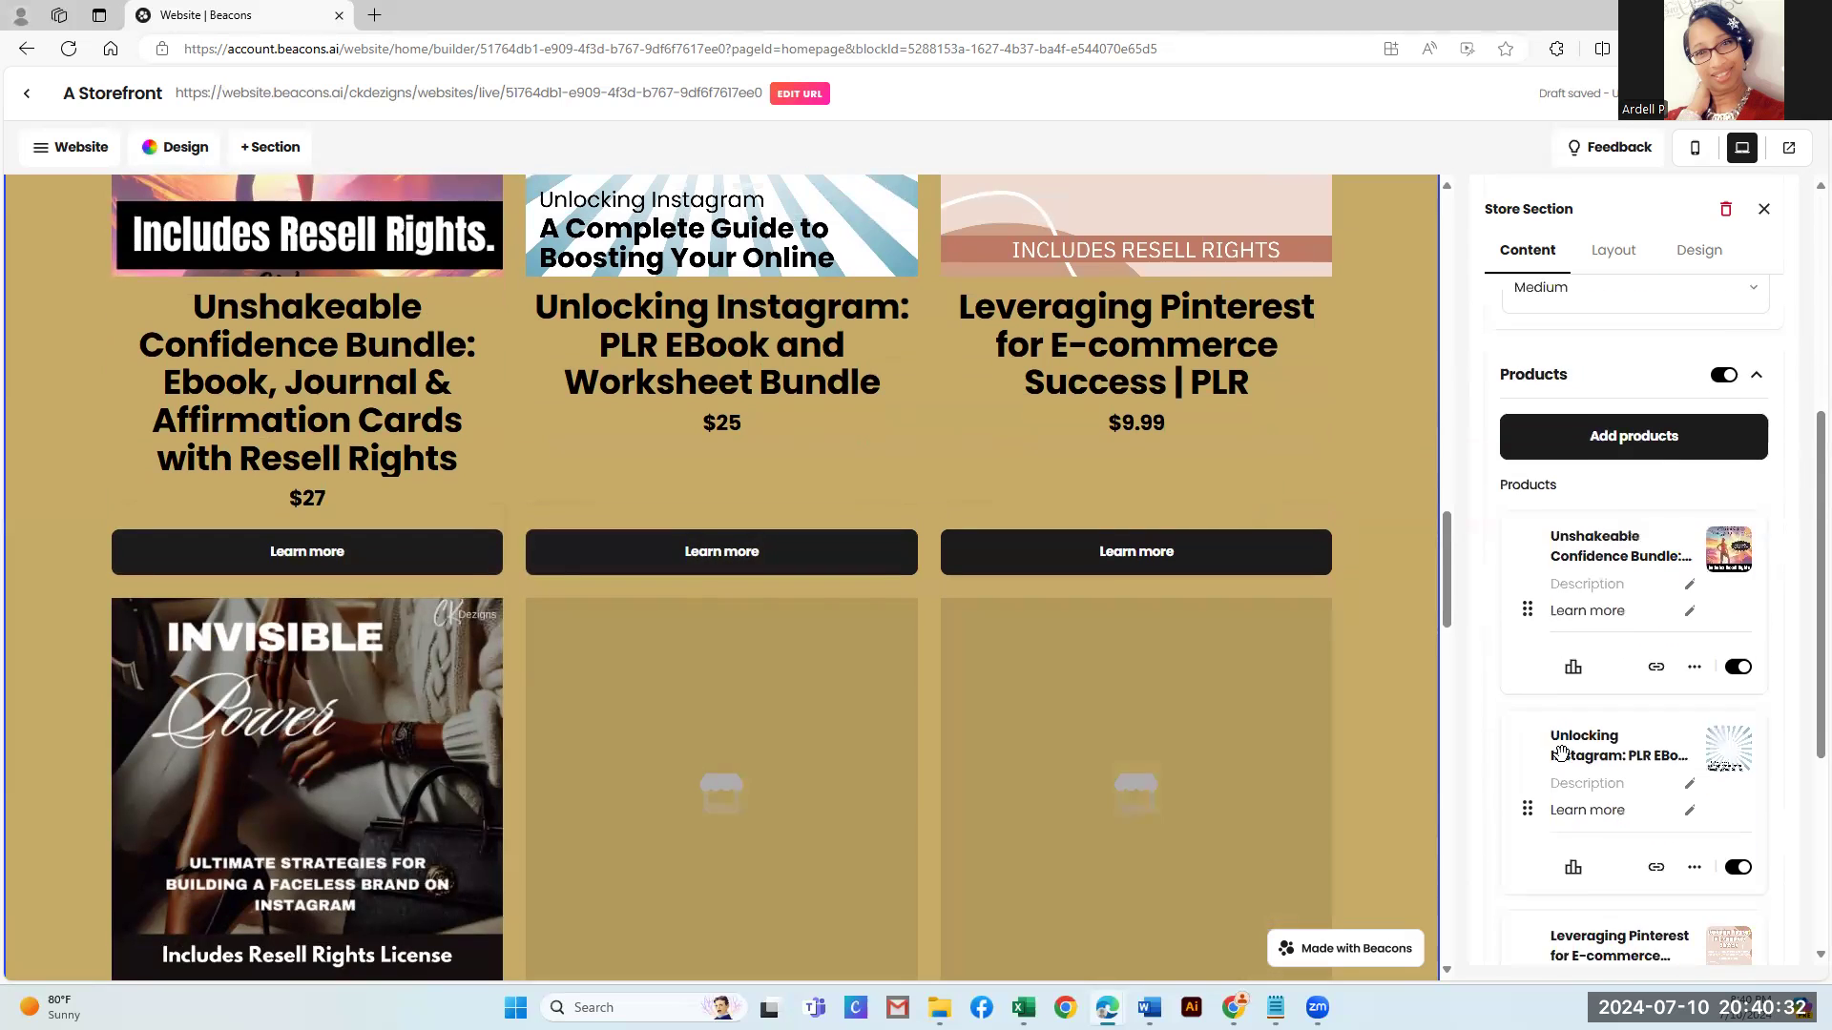
pyautogui.scroll(1, 1562, 761)
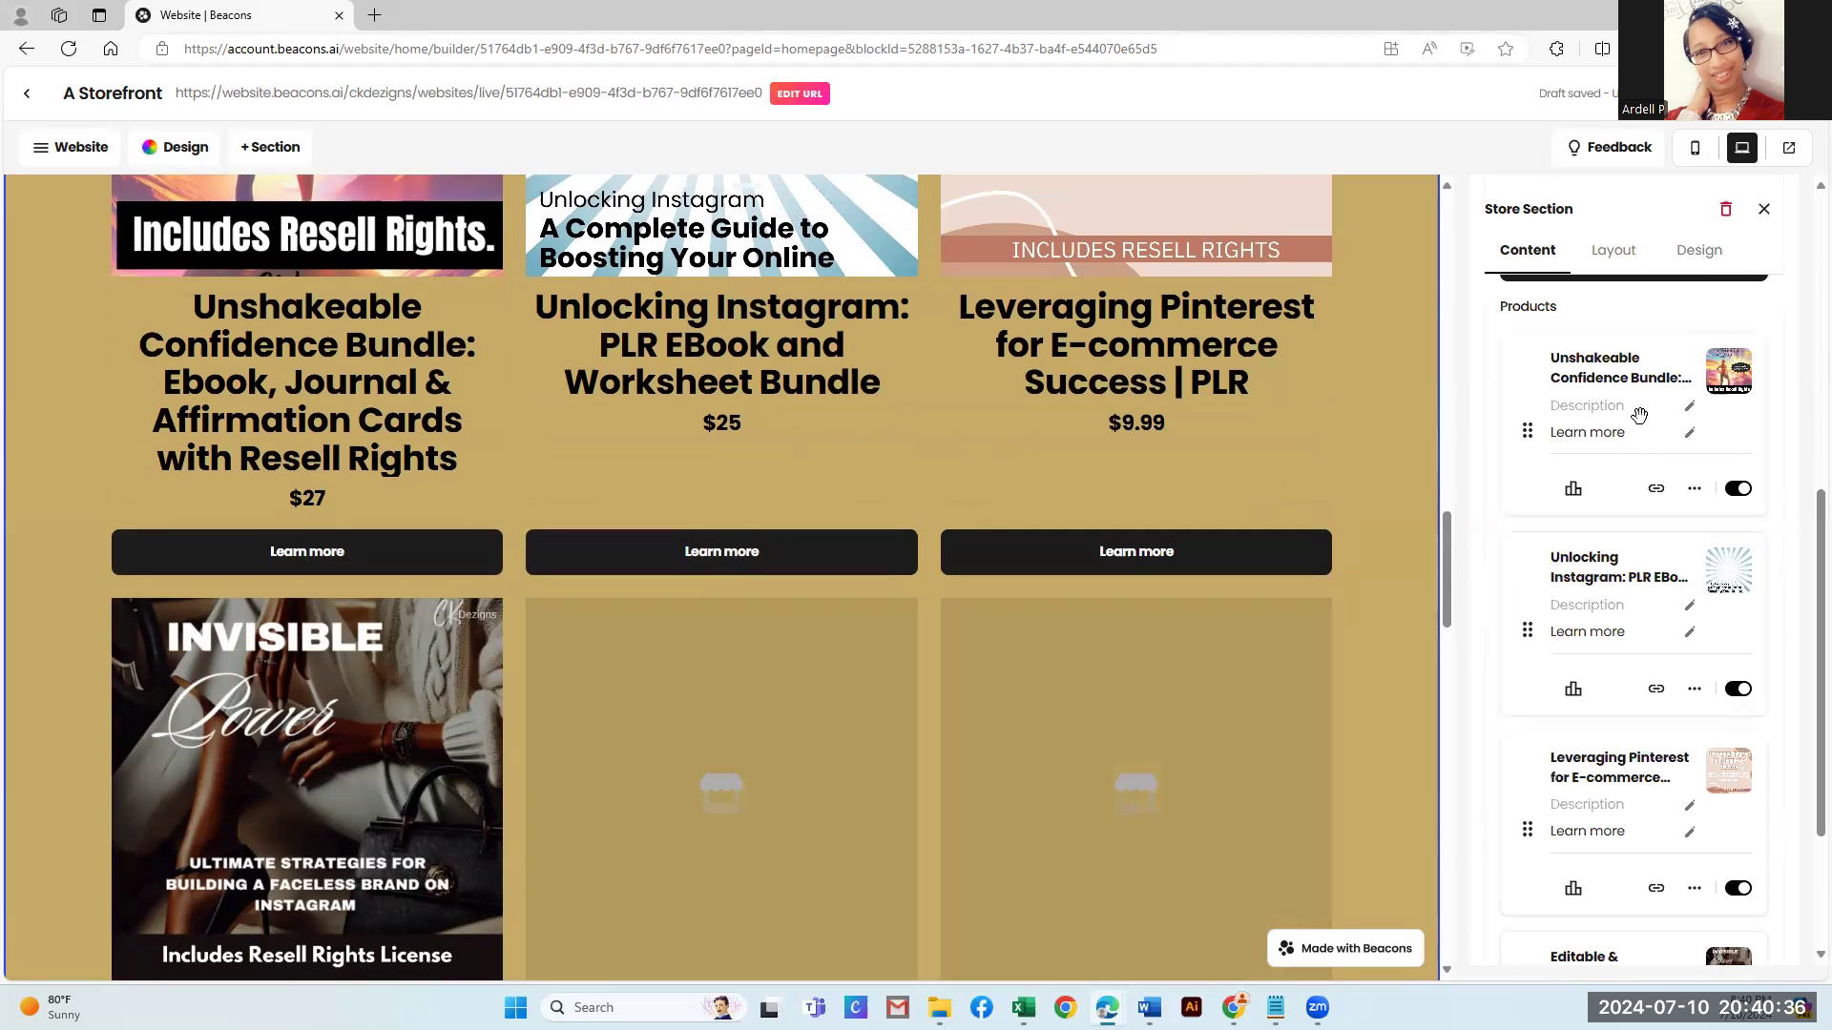
pyautogui.moveTo(1624, 438); pyautogui.dragTo(1545, 435)
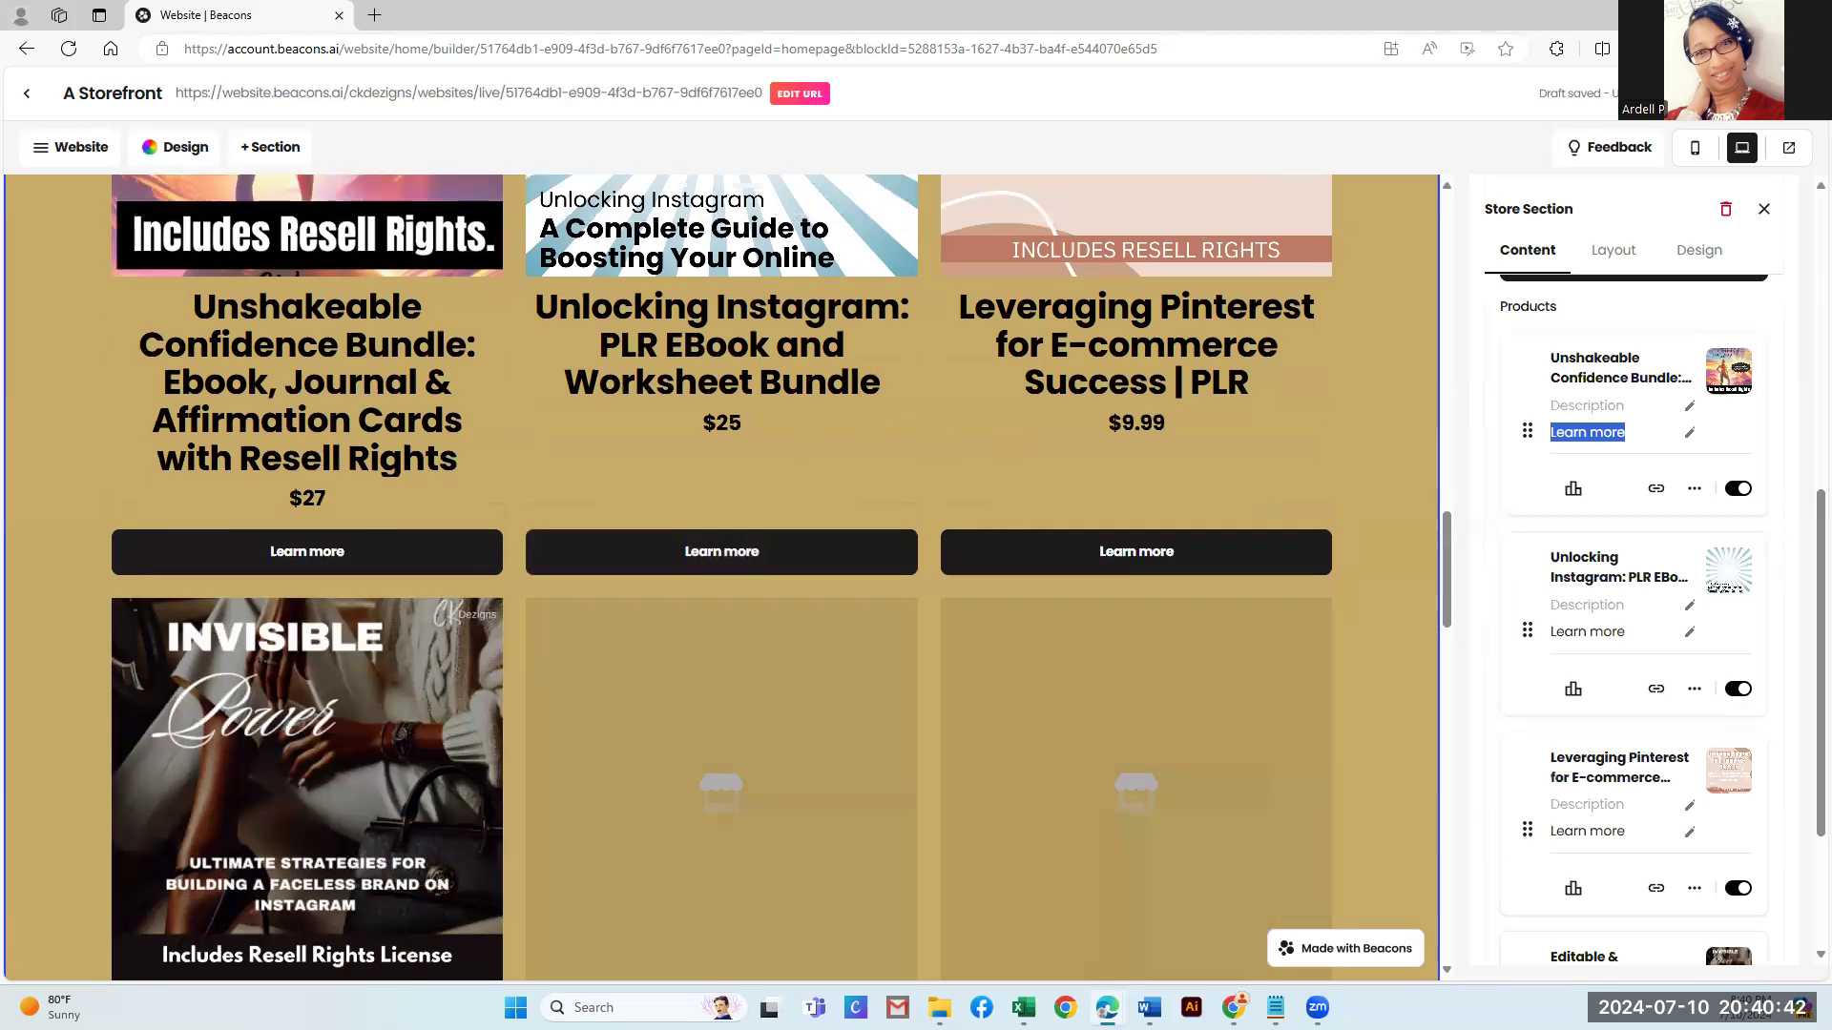
pyautogui.write('Buy')
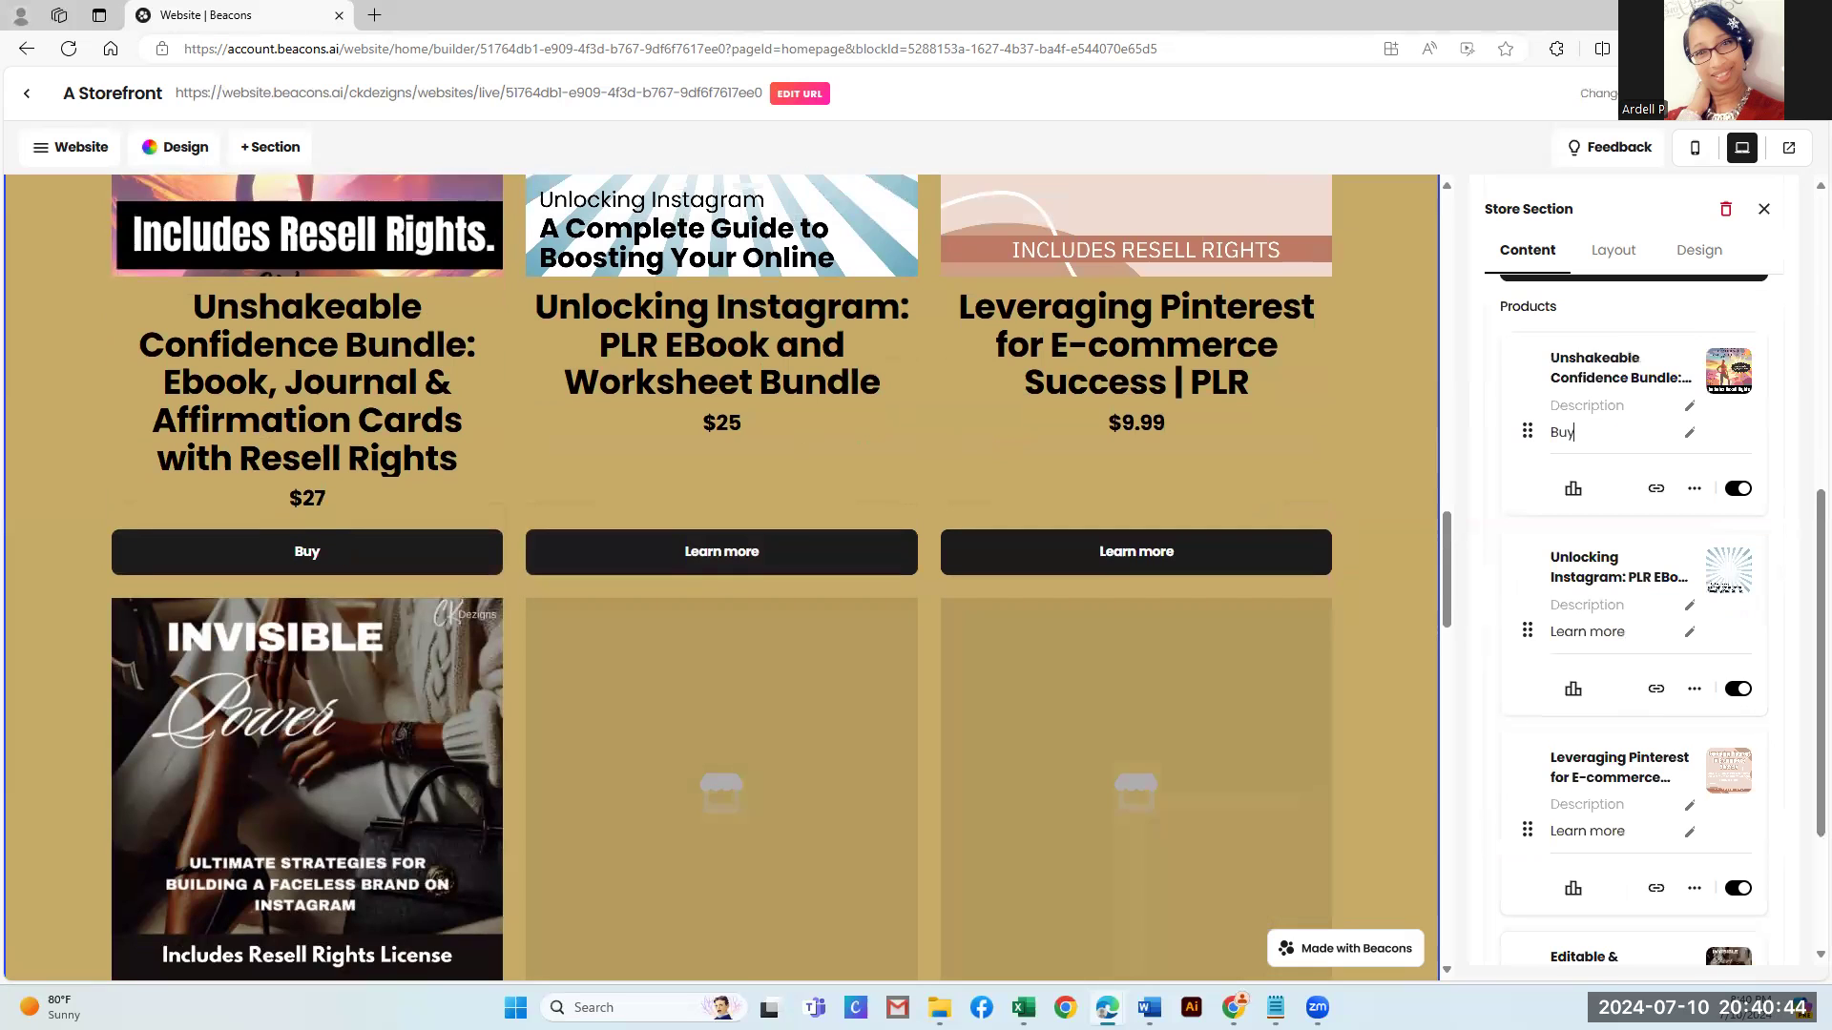
pyautogui.write(' Now!')
# Copy the "Buy Now!" label to the buttons of the Unlocking Instagram, Leveraging Pinterest and Editable & Rebrandable MRR products
pyautogui.moveTo(1611, 432); pyautogui.dragTo(1540, 430)
pyautogui.hotkey('ctrl', 'c')
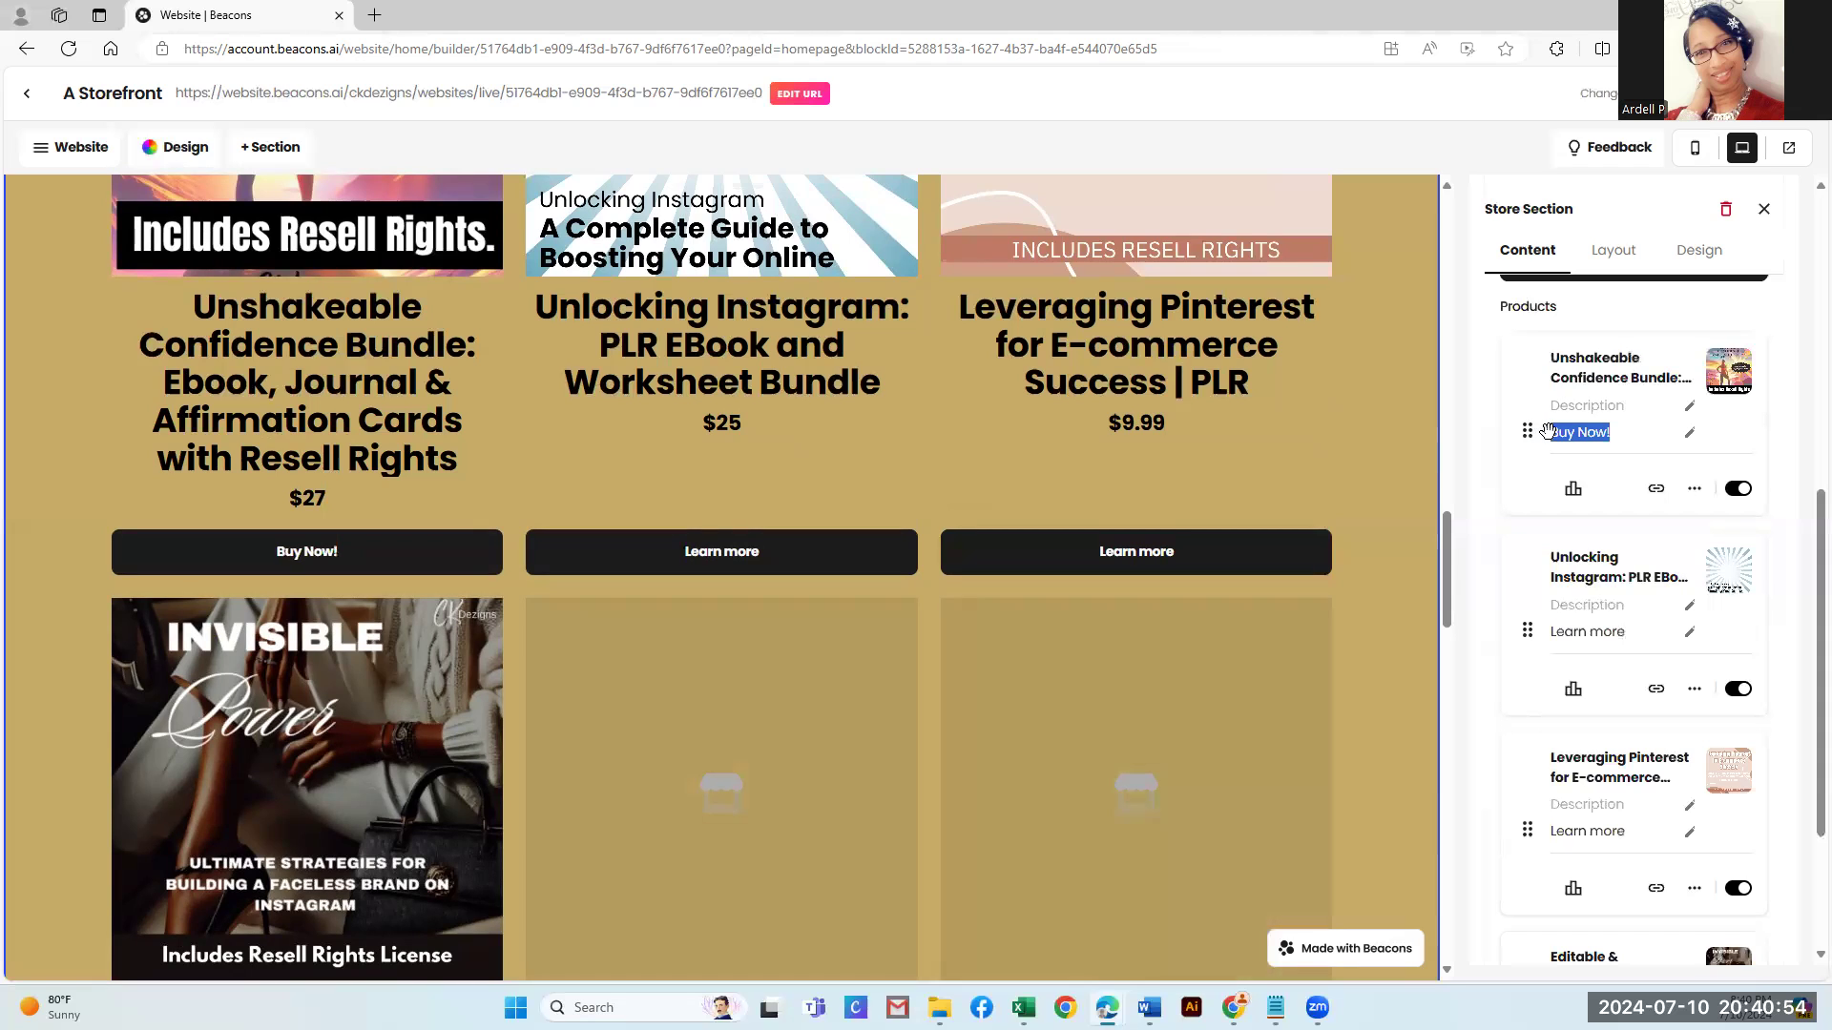
pyautogui.moveTo(1645, 624); pyautogui.dragTo(1555, 643)
pyautogui.hotkey('ctrl', 'v')
pyautogui.scroll(-1, 1658, 649)
pyautogui.hotkey('ctrl', 'v')
pyautogui.scroll(-1, 1635, 741)
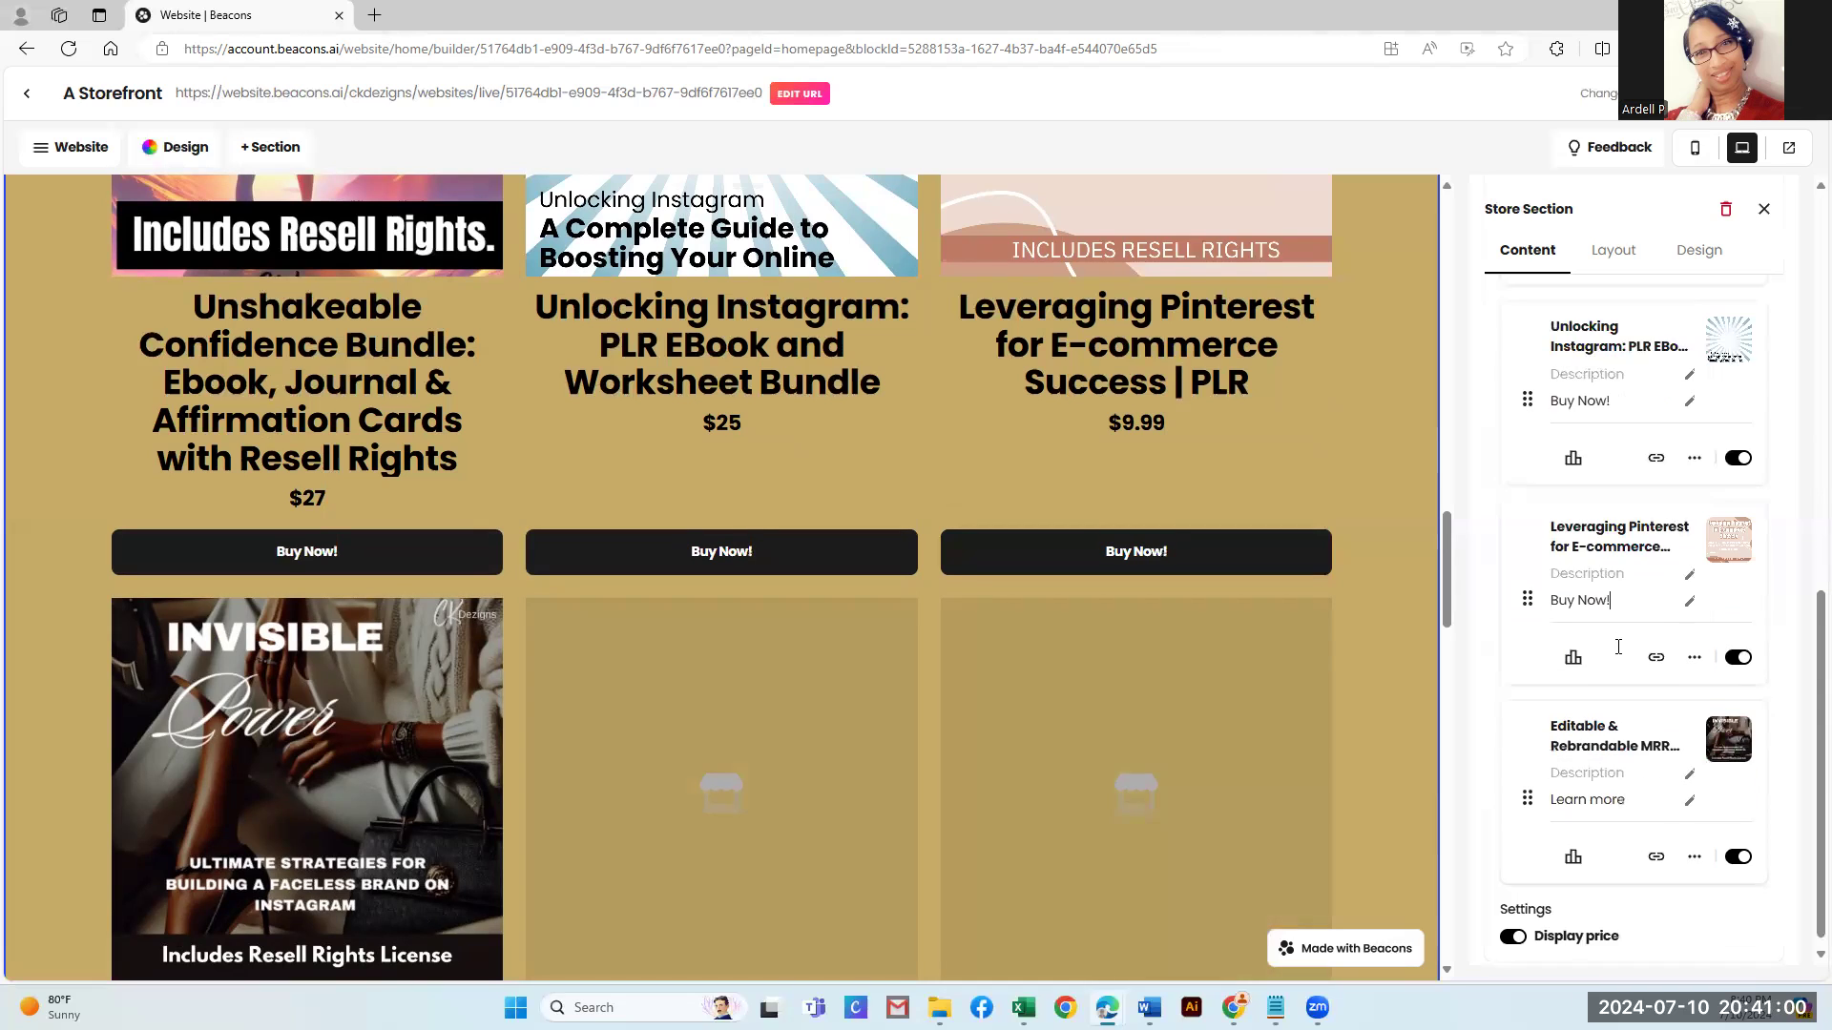
pyautogui.moveTo(1632, 790); pyautogui.dragTo(1548, 790)
pyautogui.hotkey('ctrl', 'v')
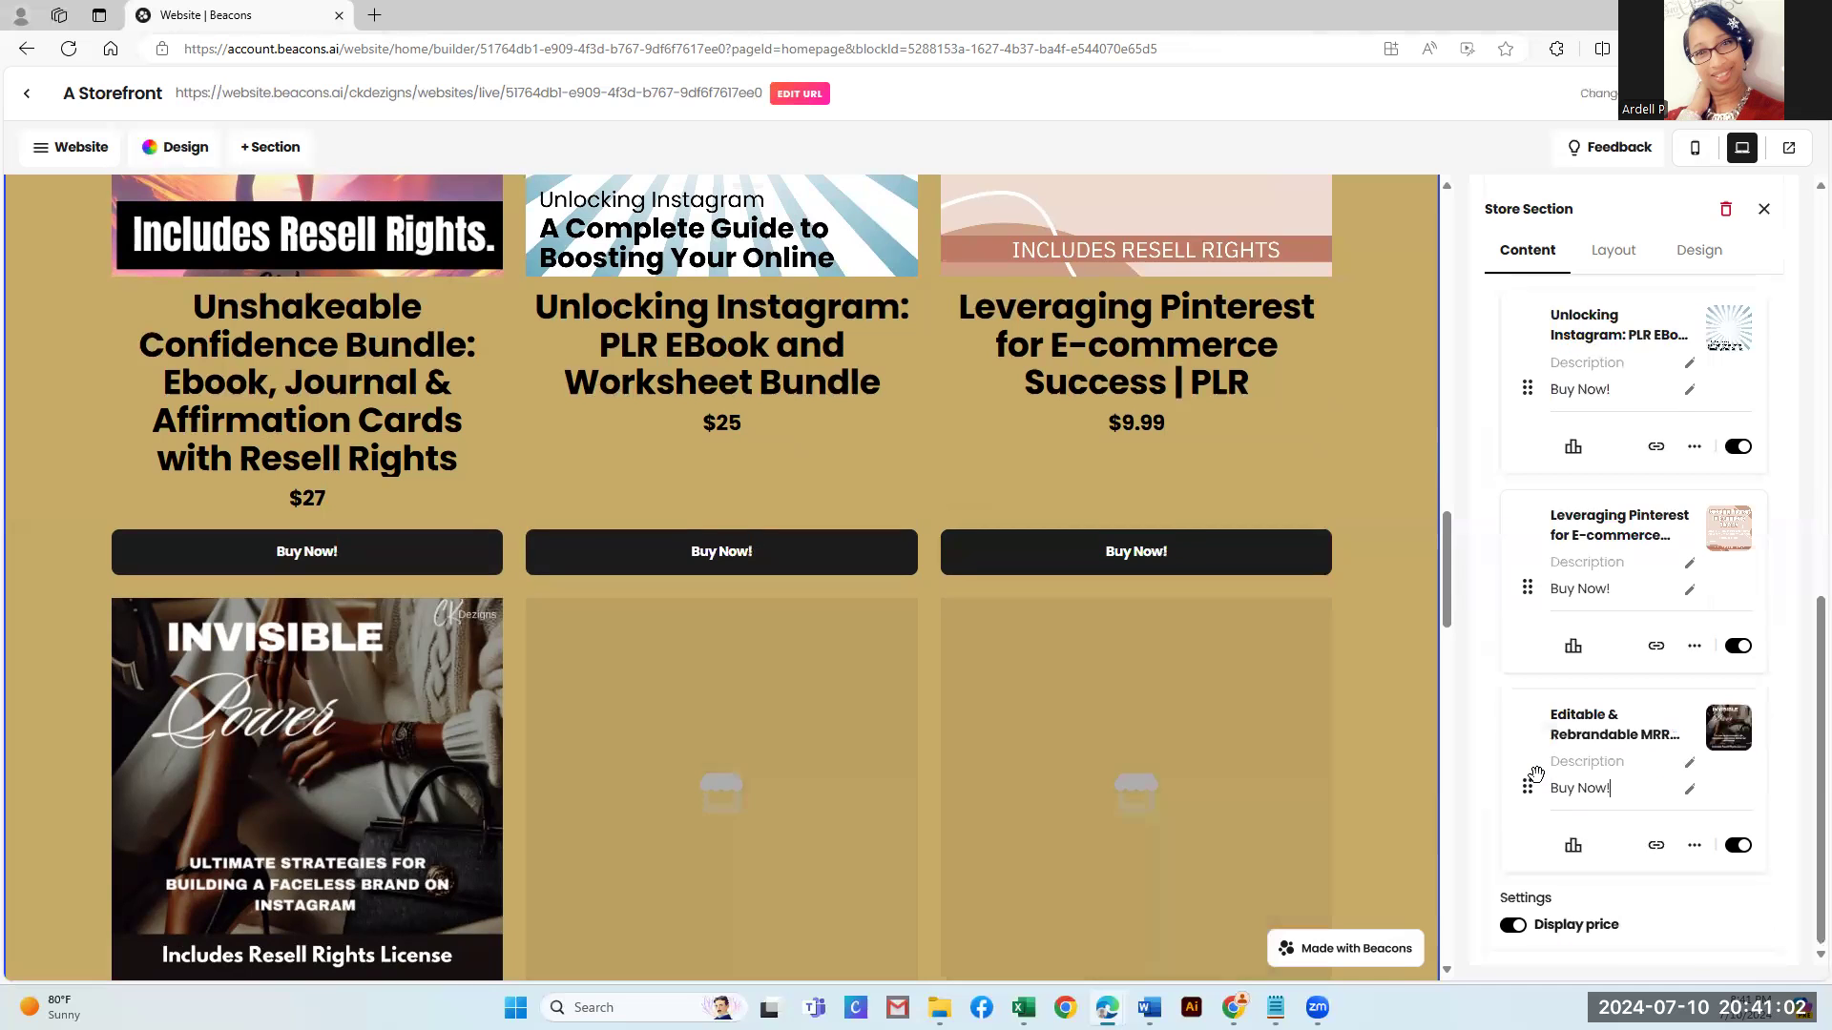
# Change the NudeStix store section's heading to "Explore Our Collection"
pyautogui.scroll(7, 1004, 391)
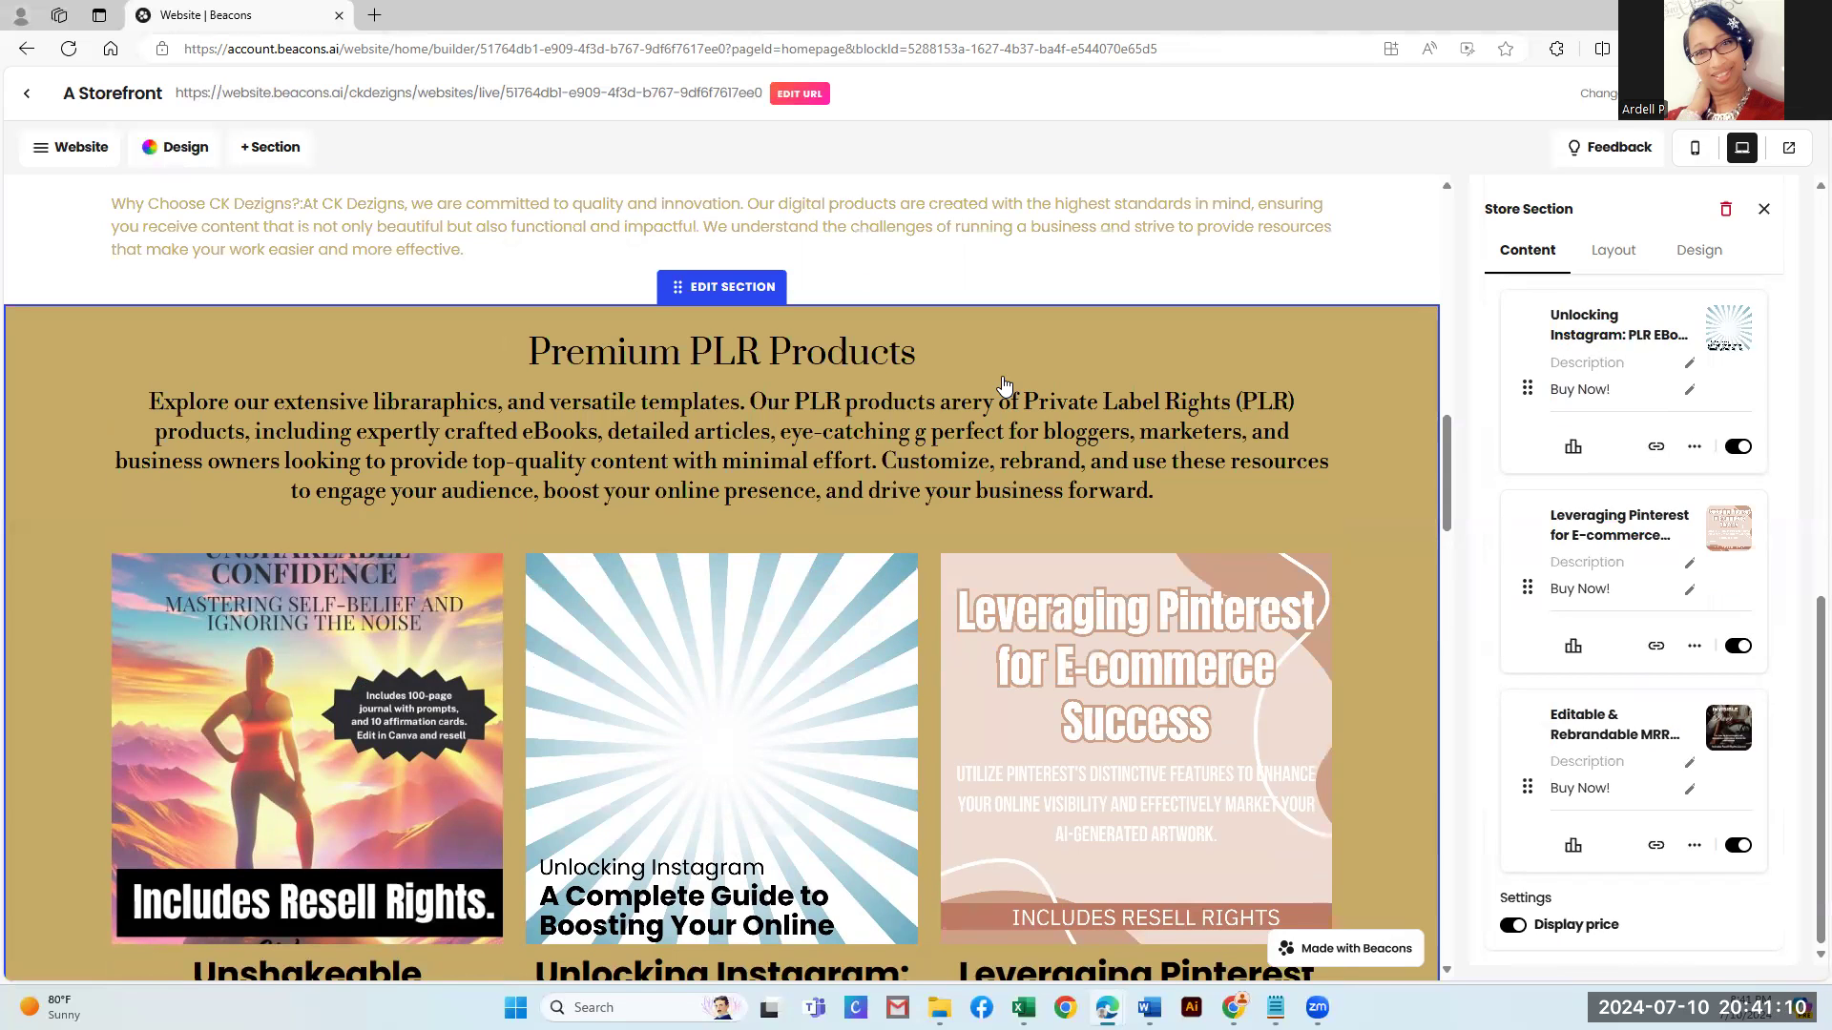
pyautogui.scroll(-3, 1005, 385)
pyautogui.scroll(-8, 1002, 384)
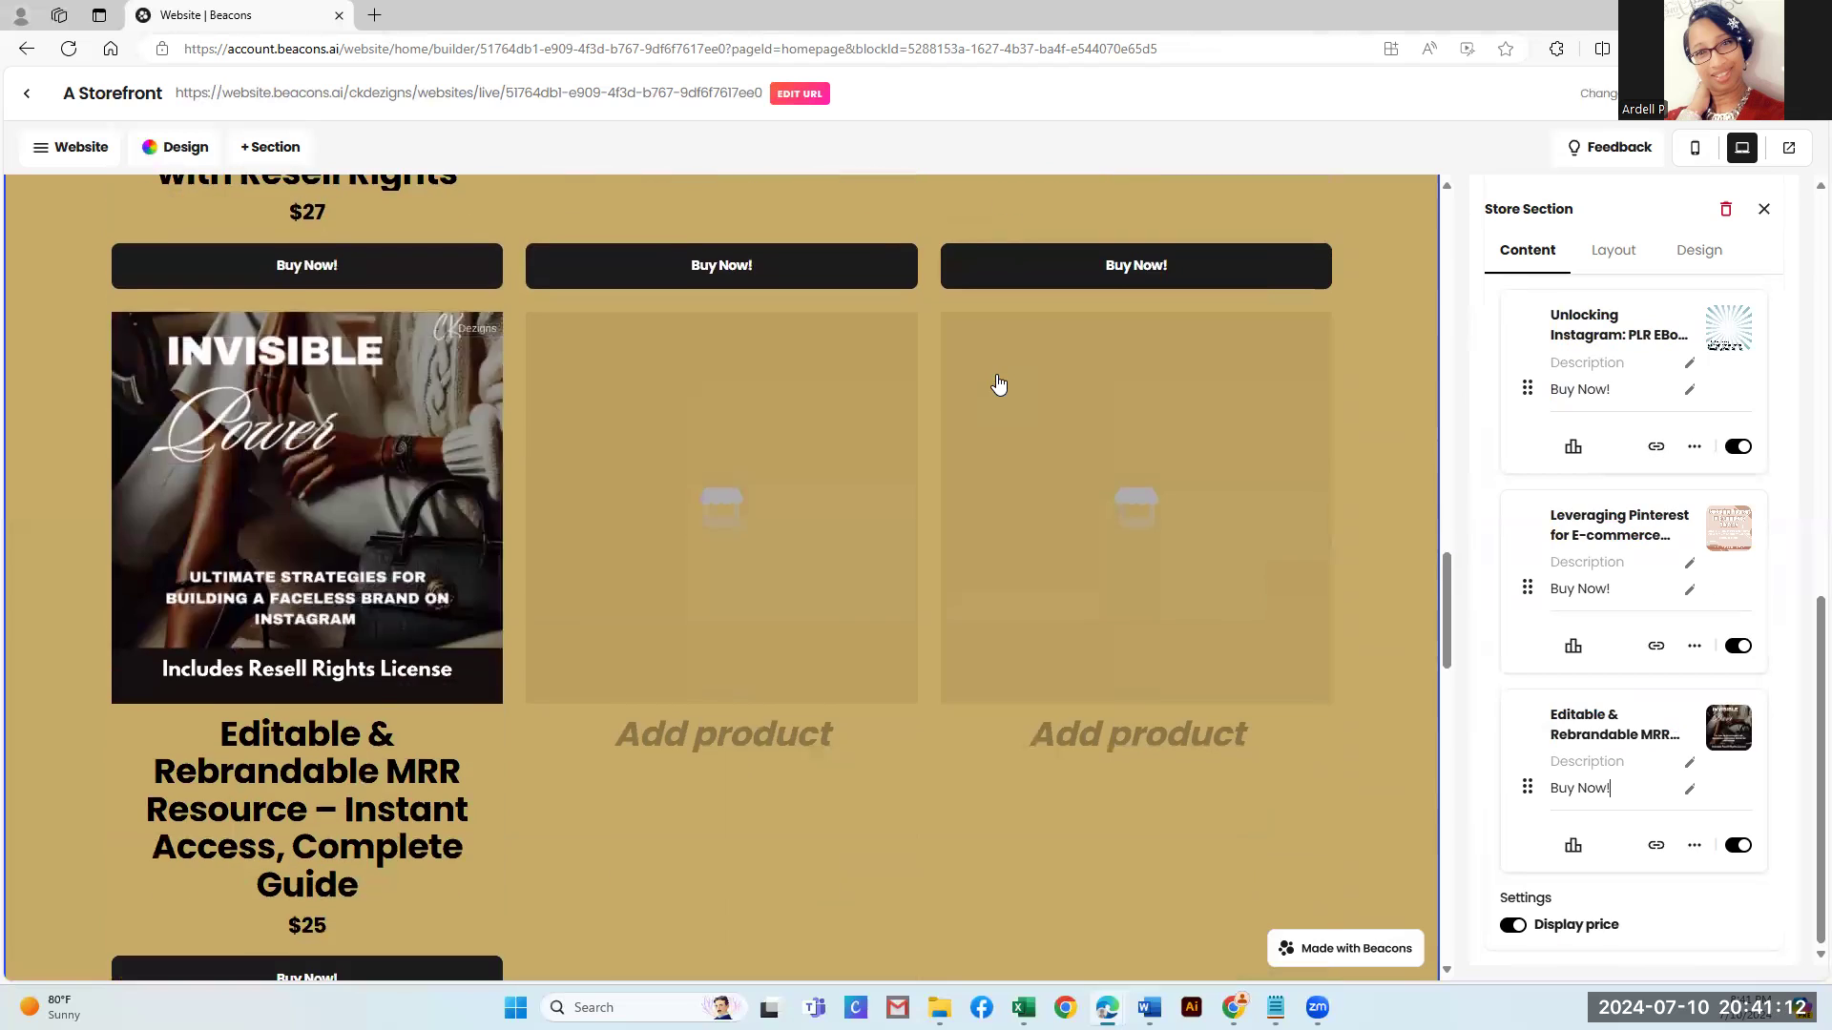
pyautogui.scroll(-4, 998, 385)
pyautogui.click(801, 568)
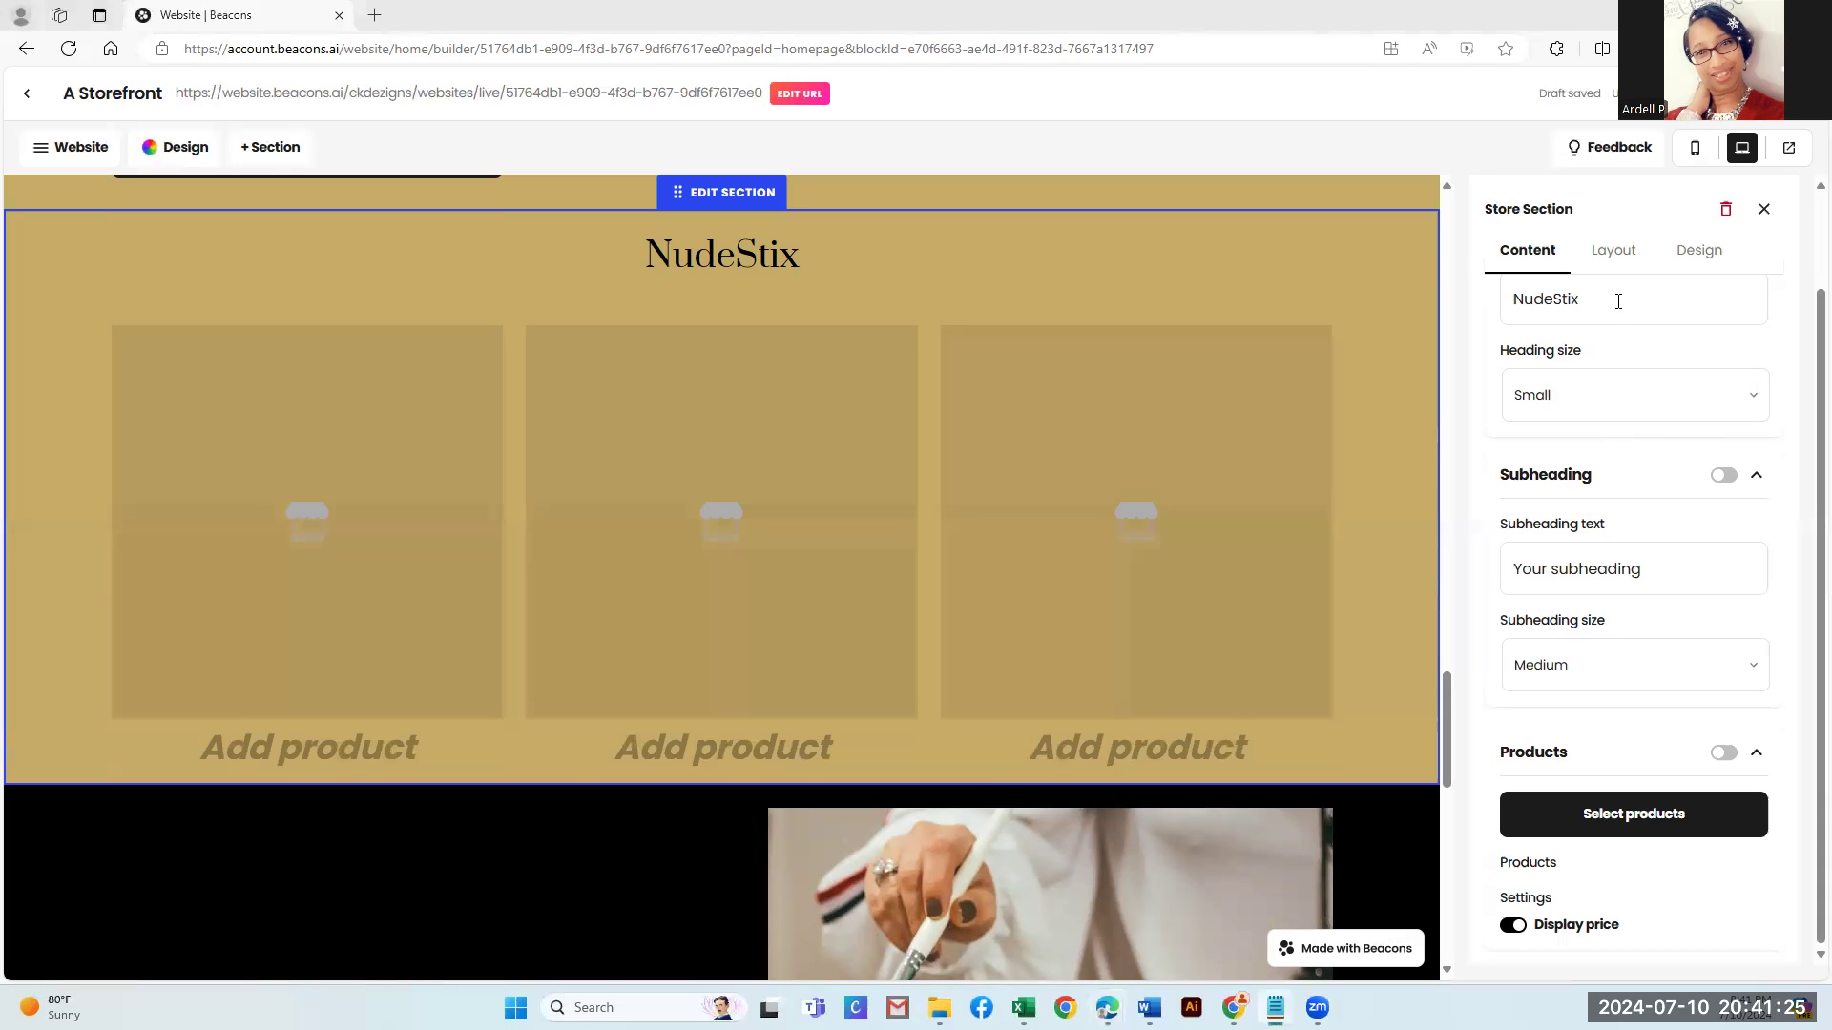
pyautogui.scroll(1, 1622, 305)
pyautogui.doubleClick(1612, 397)
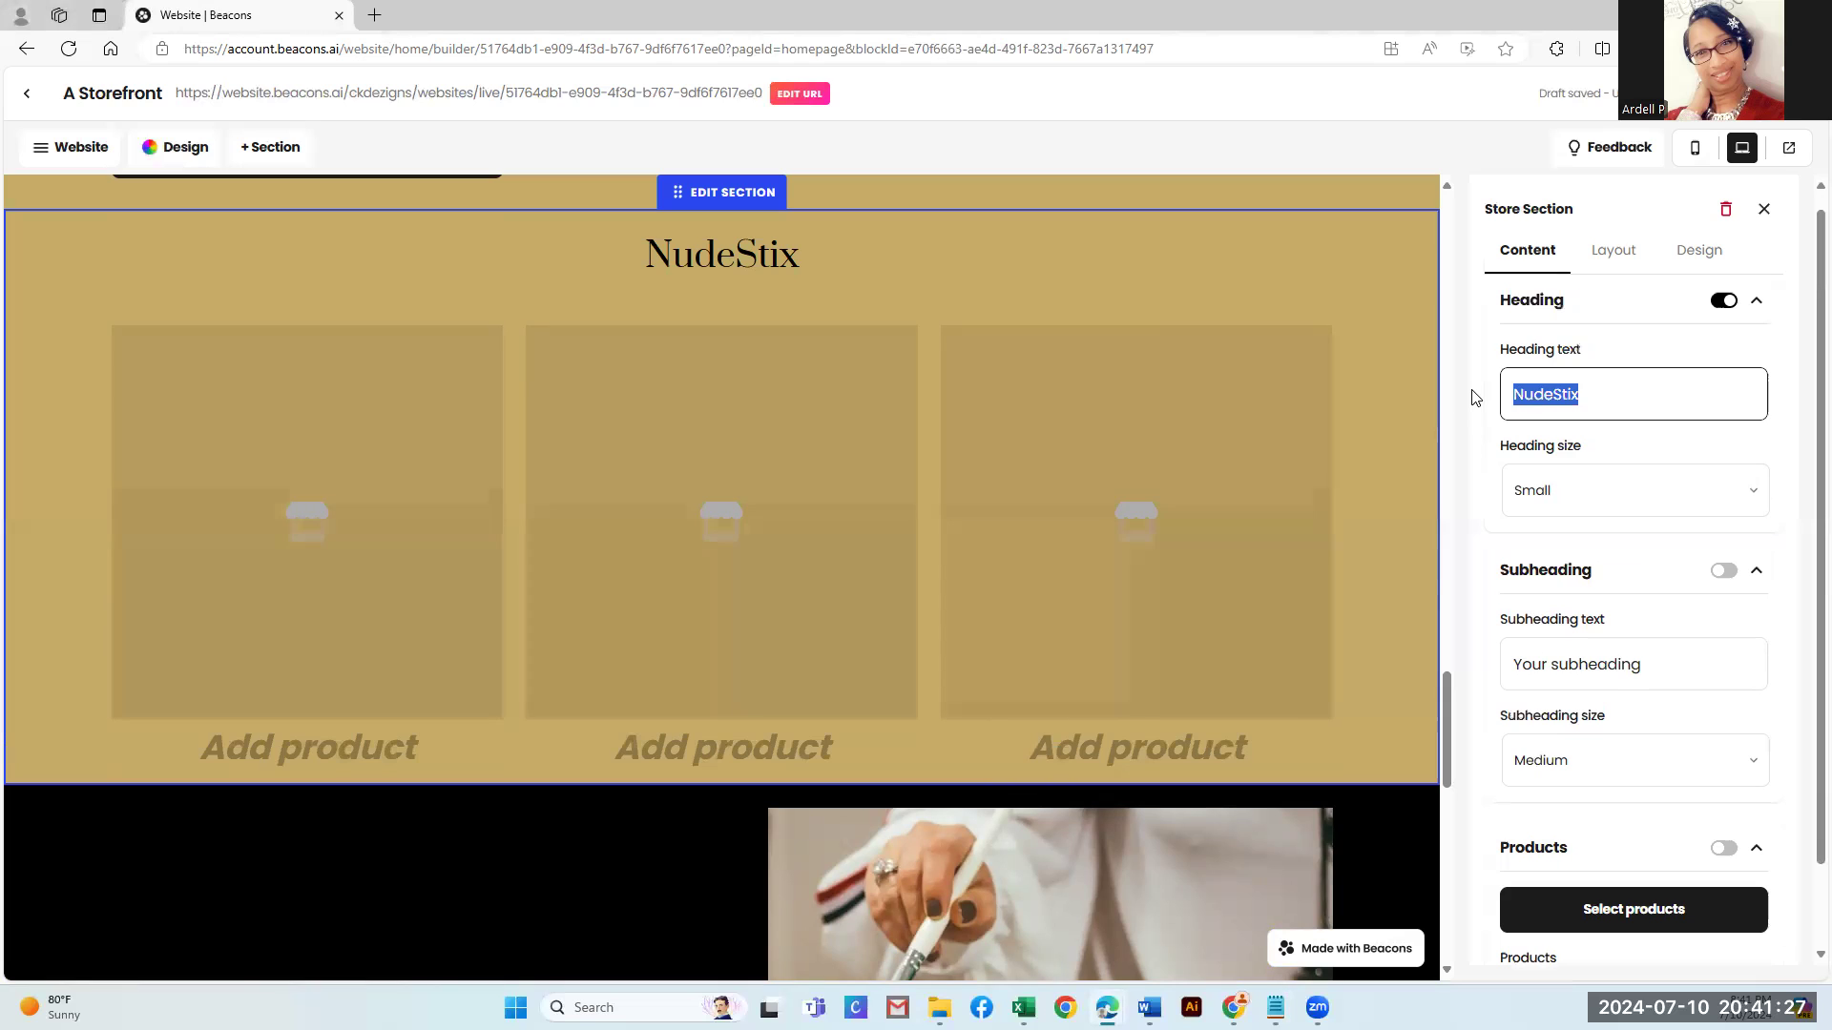
pyautogui.write('Explore Our Collection')
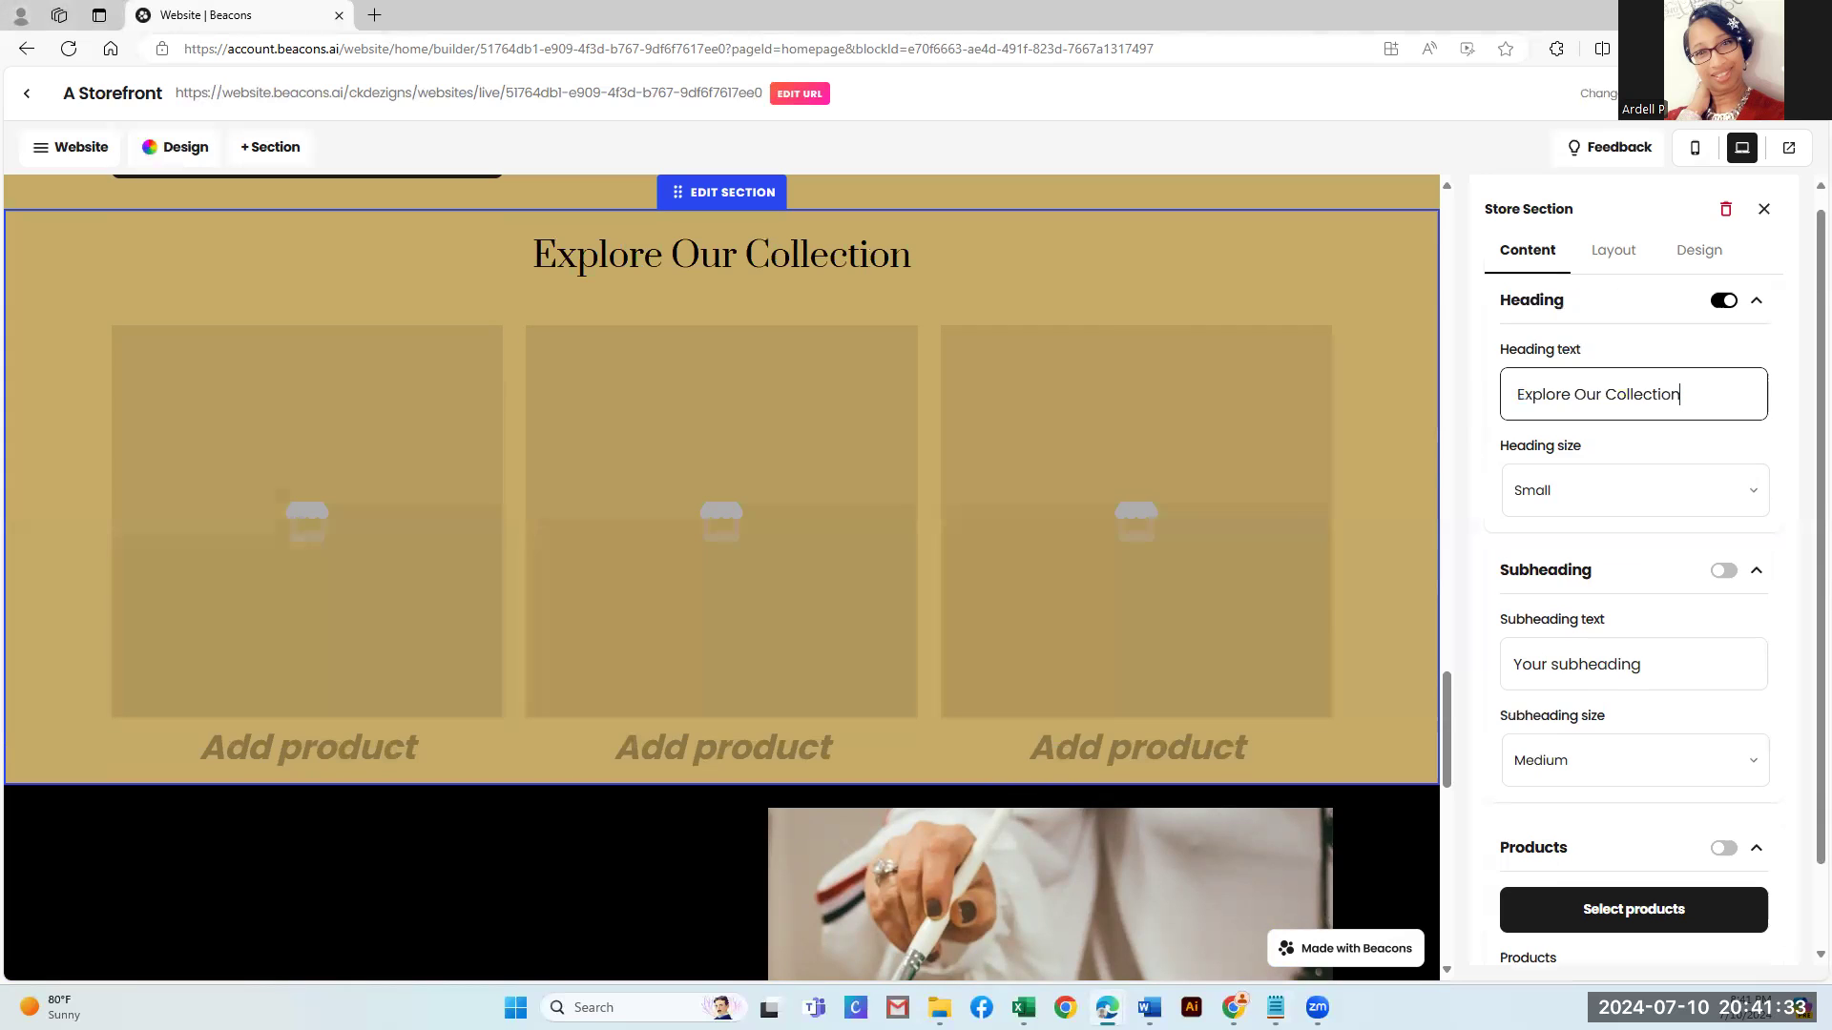
# Set the section's subheading text to "Premium PLR Products, GPTs, Clipart, and Prompt Guides to Enhance Your Projects"
pyautogui.hotkey('alt', 'Tab')
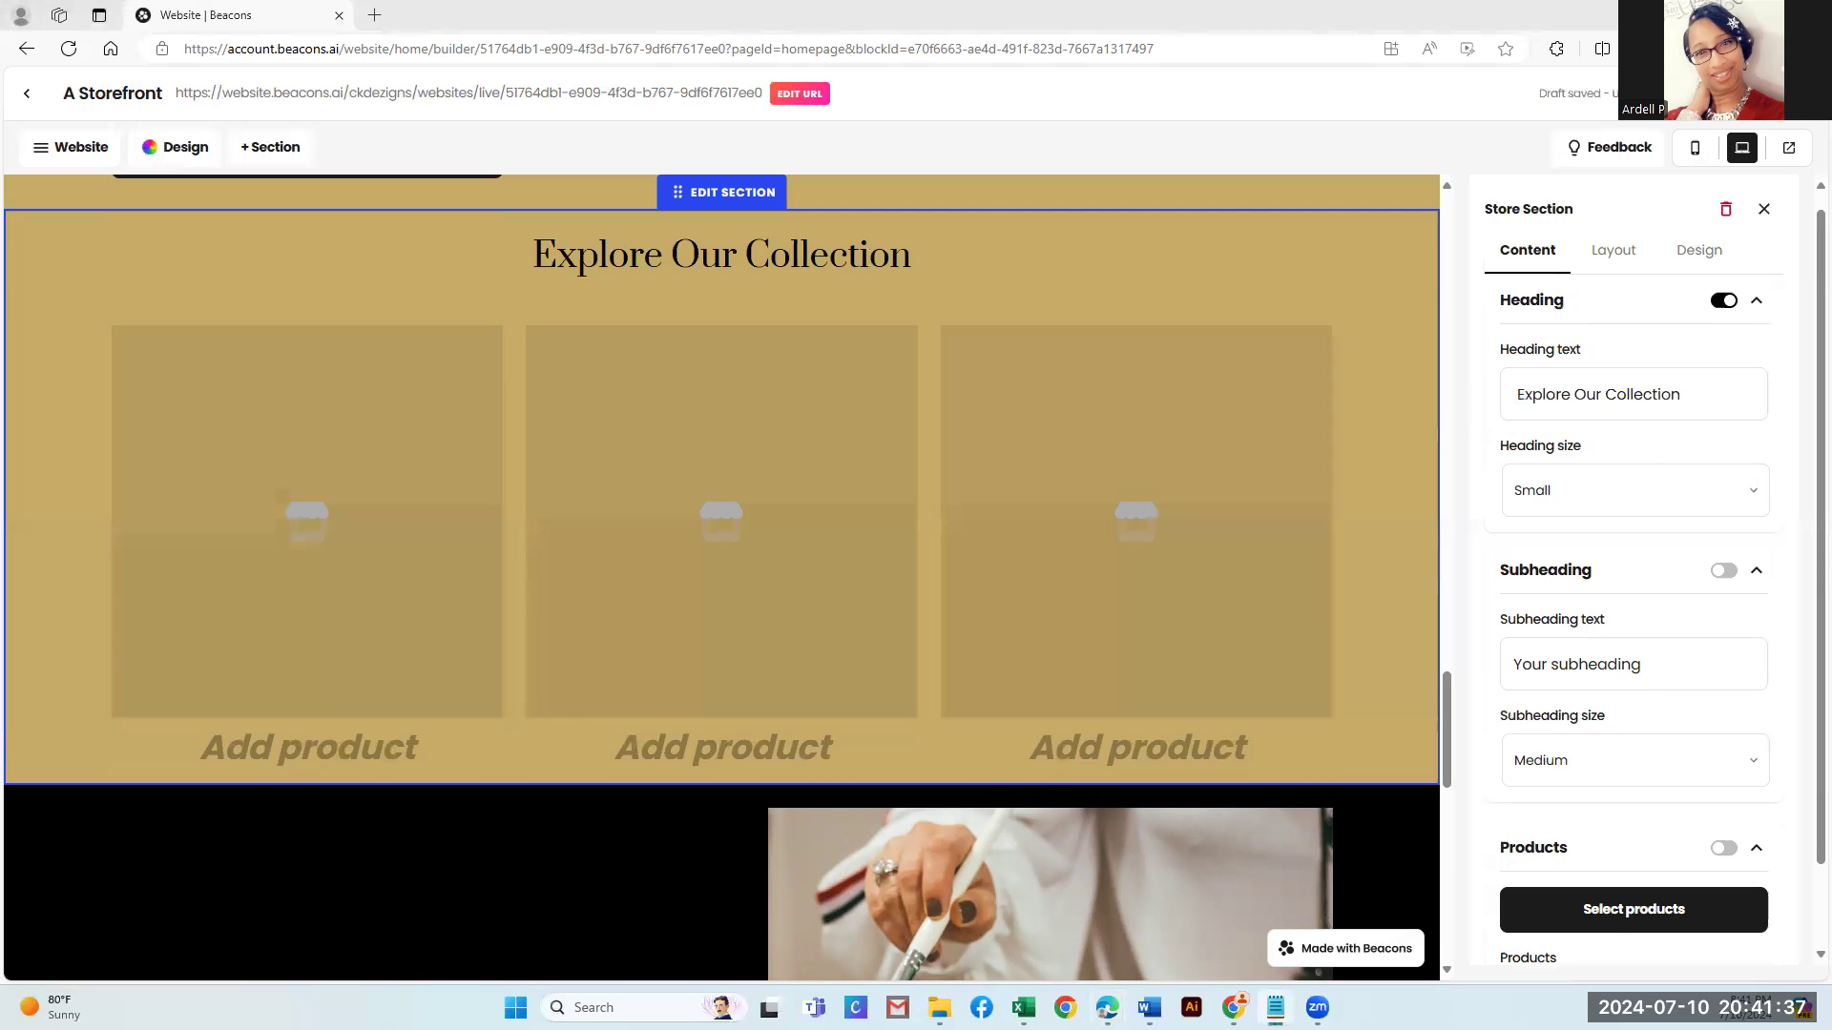
pyautogui.click(1647, 666)
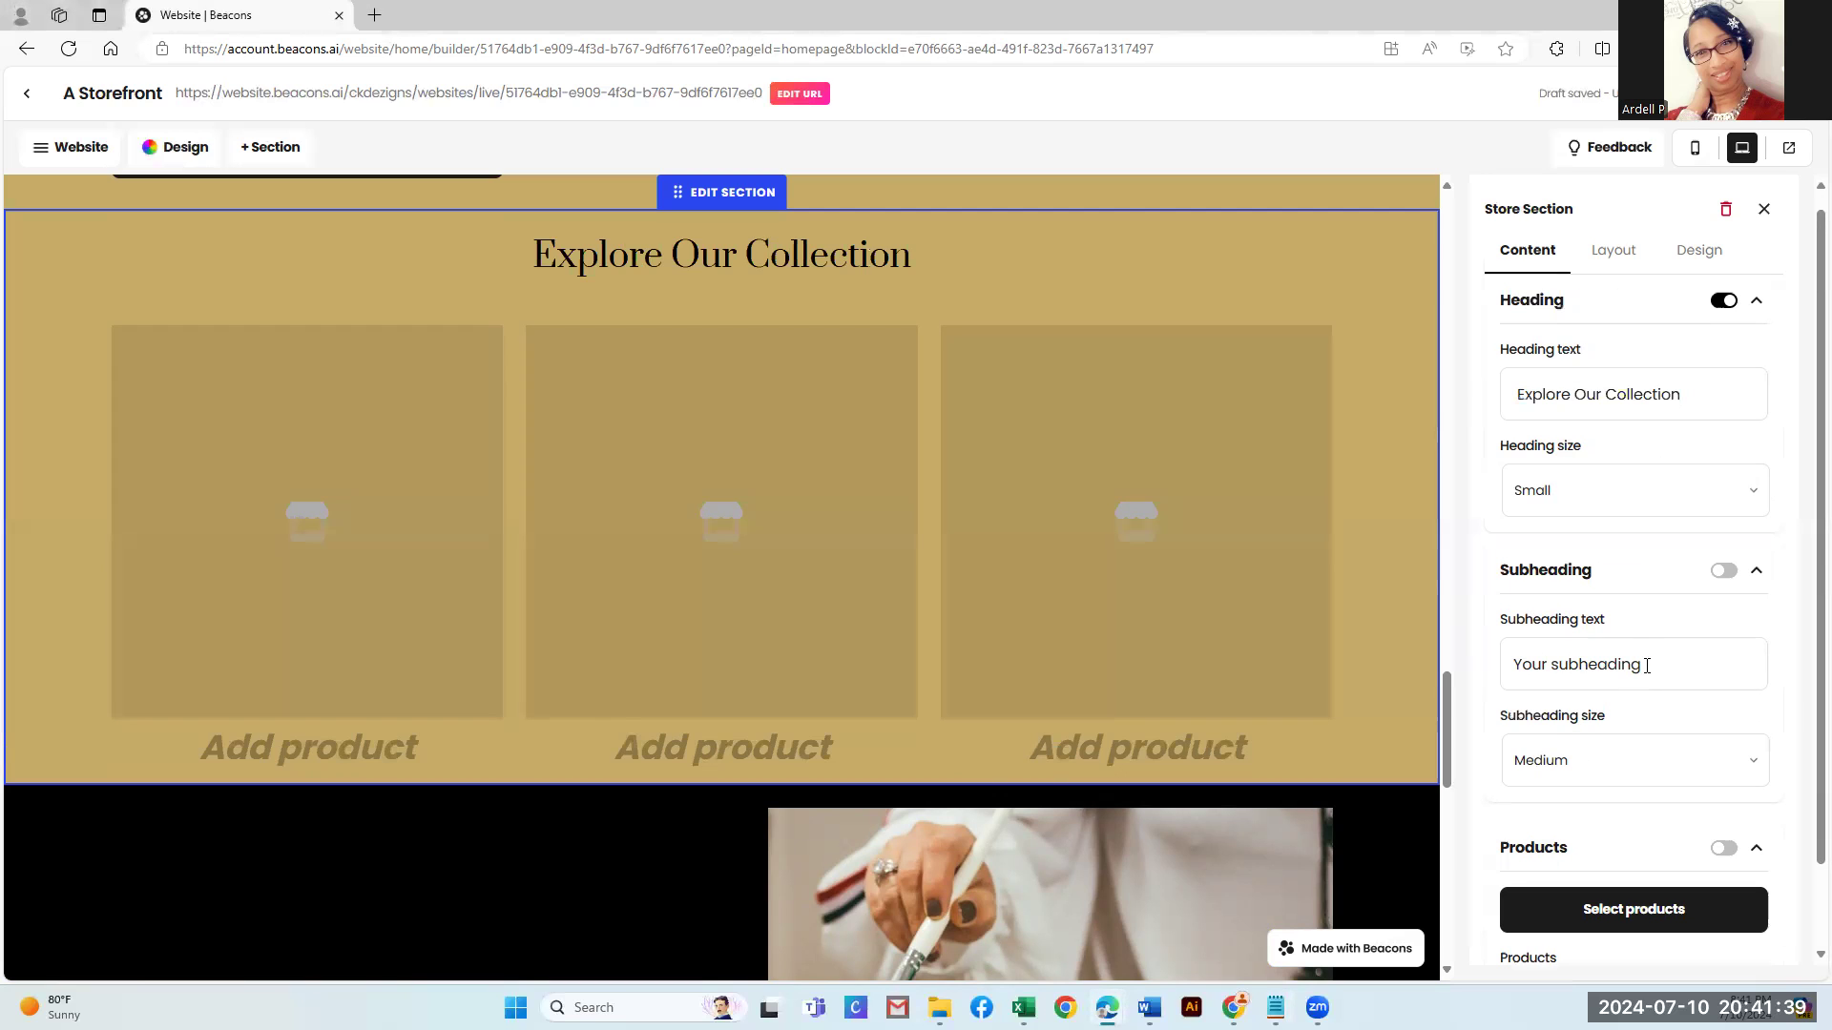
pyautogui.moveTo(1647, 666); pyautogui.dragTo(1469, 670)
pyautogui.hotkey('ctrl', 'v')
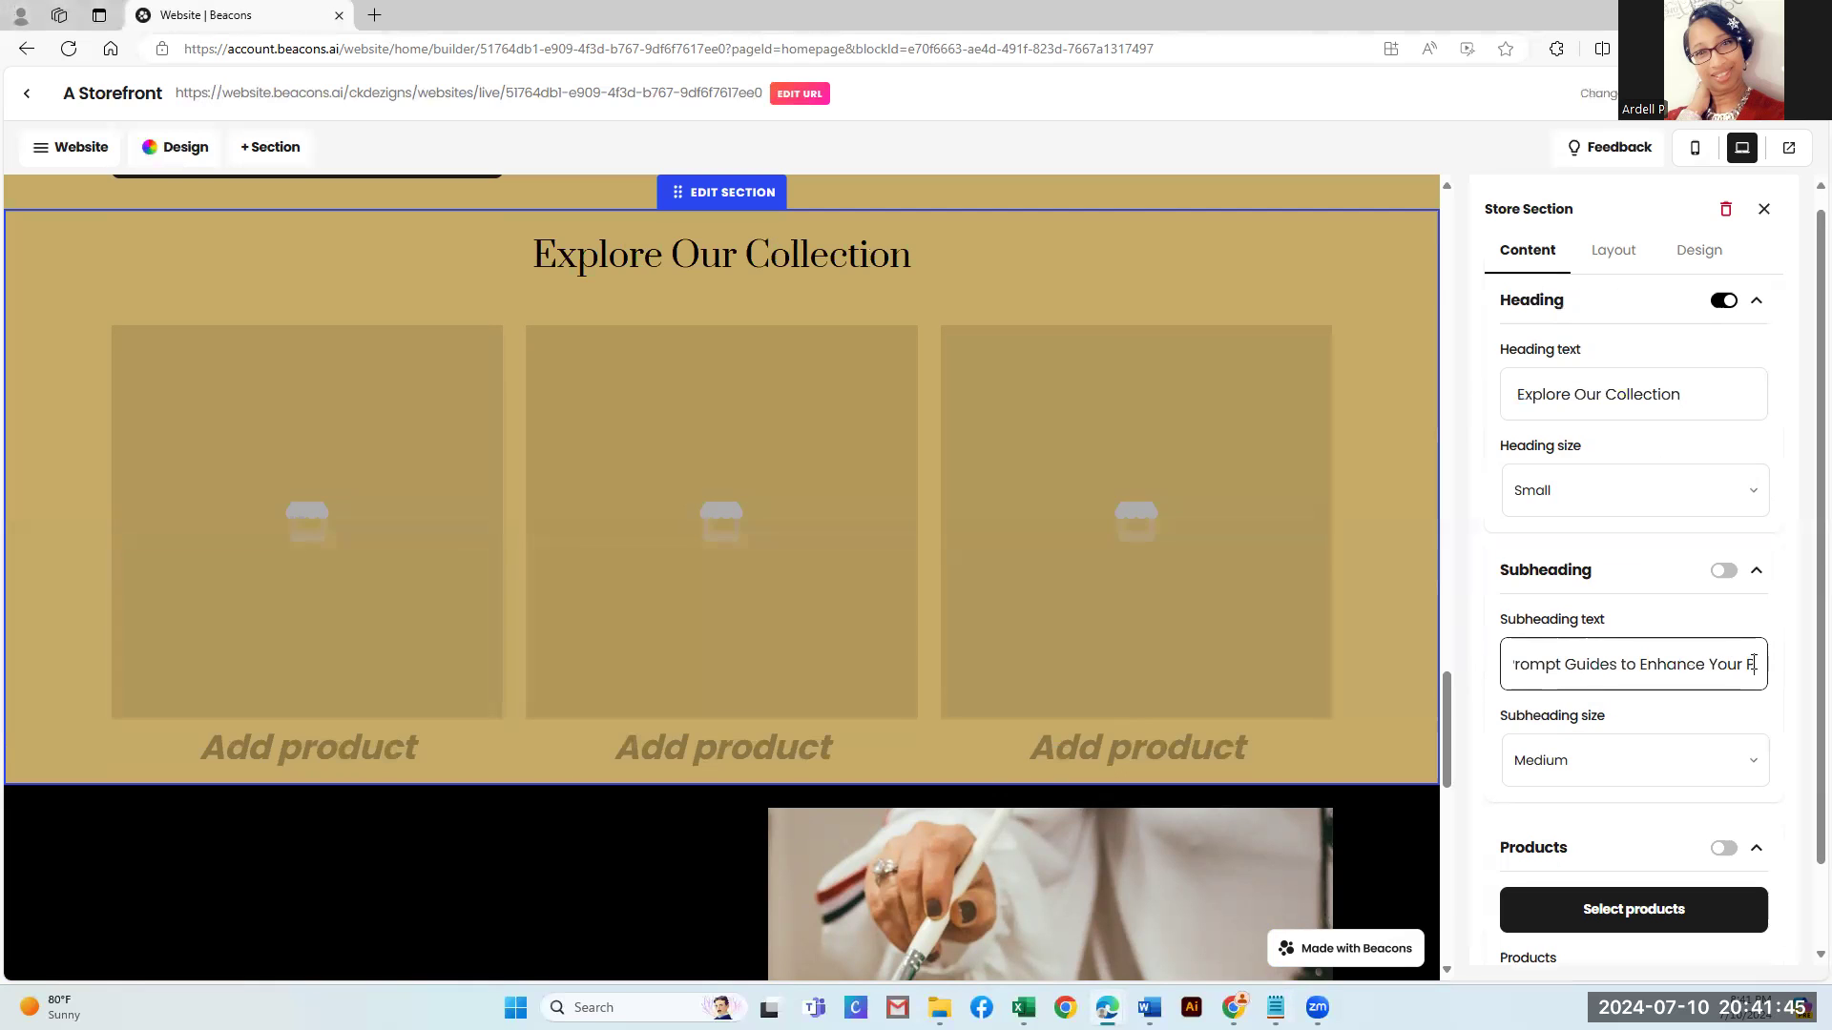
pyautogui.write('roject')
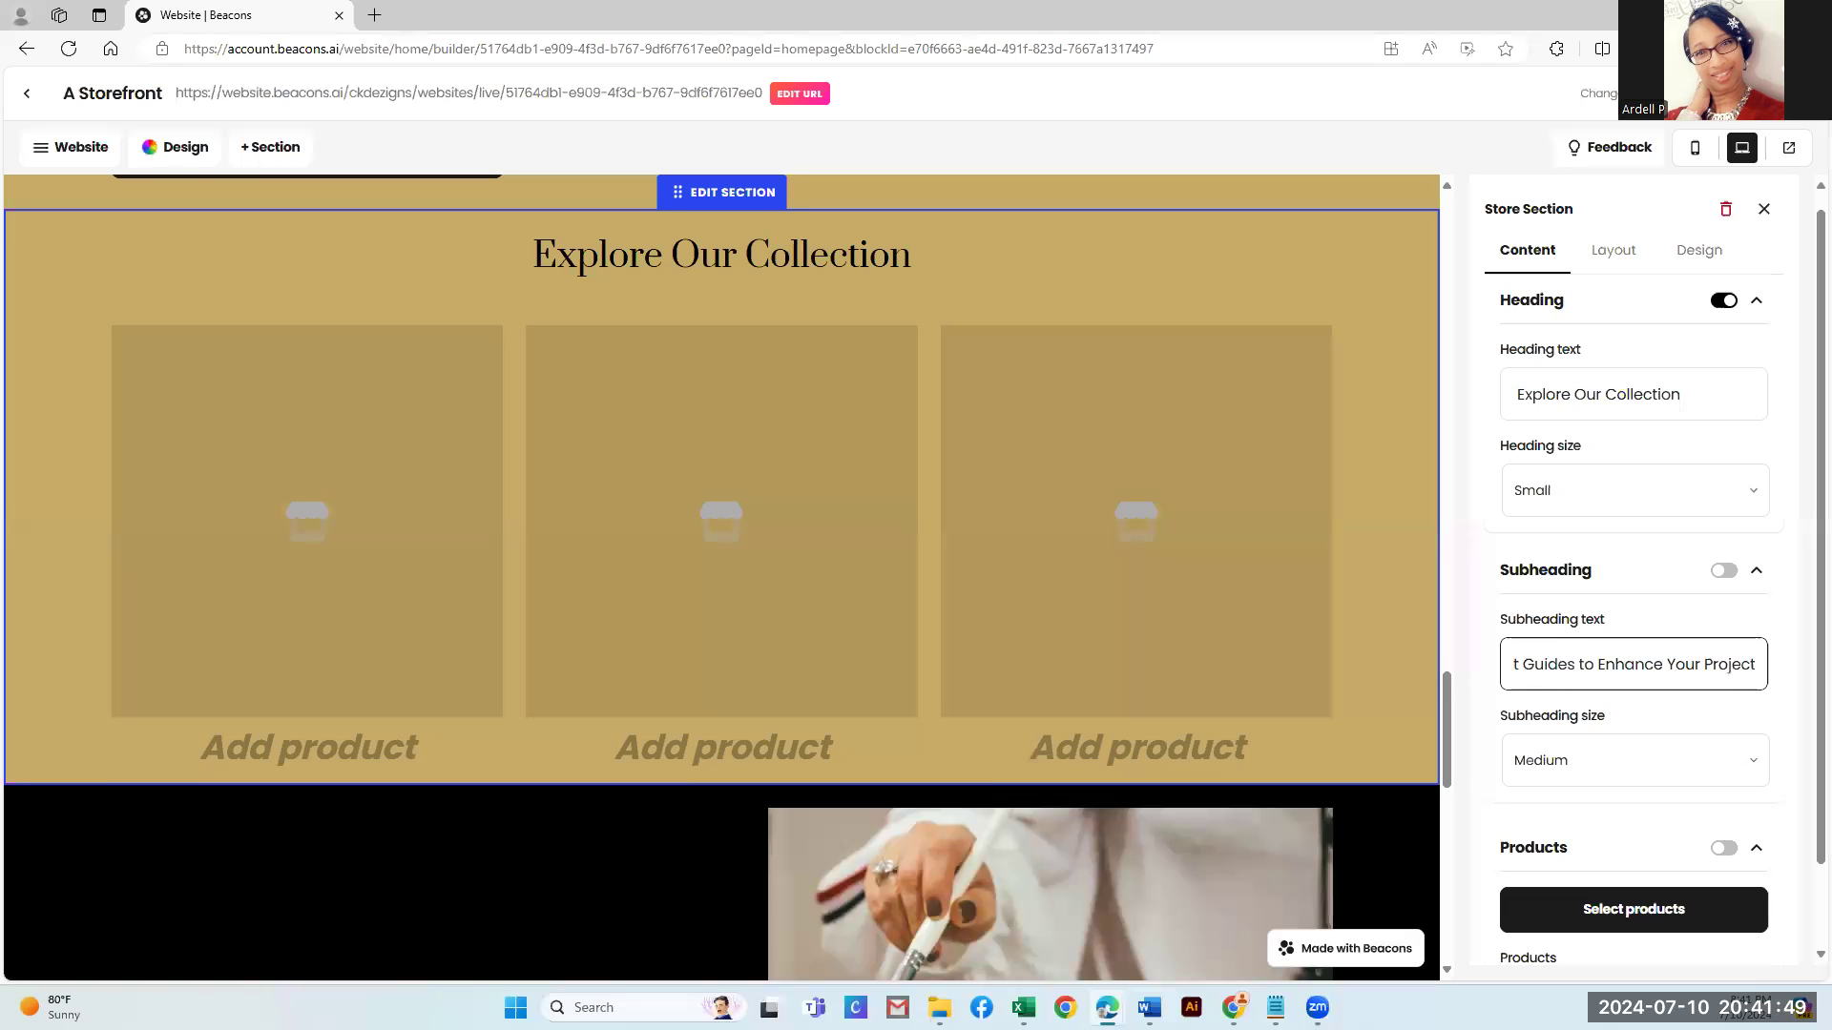
pyautogui.write('s')
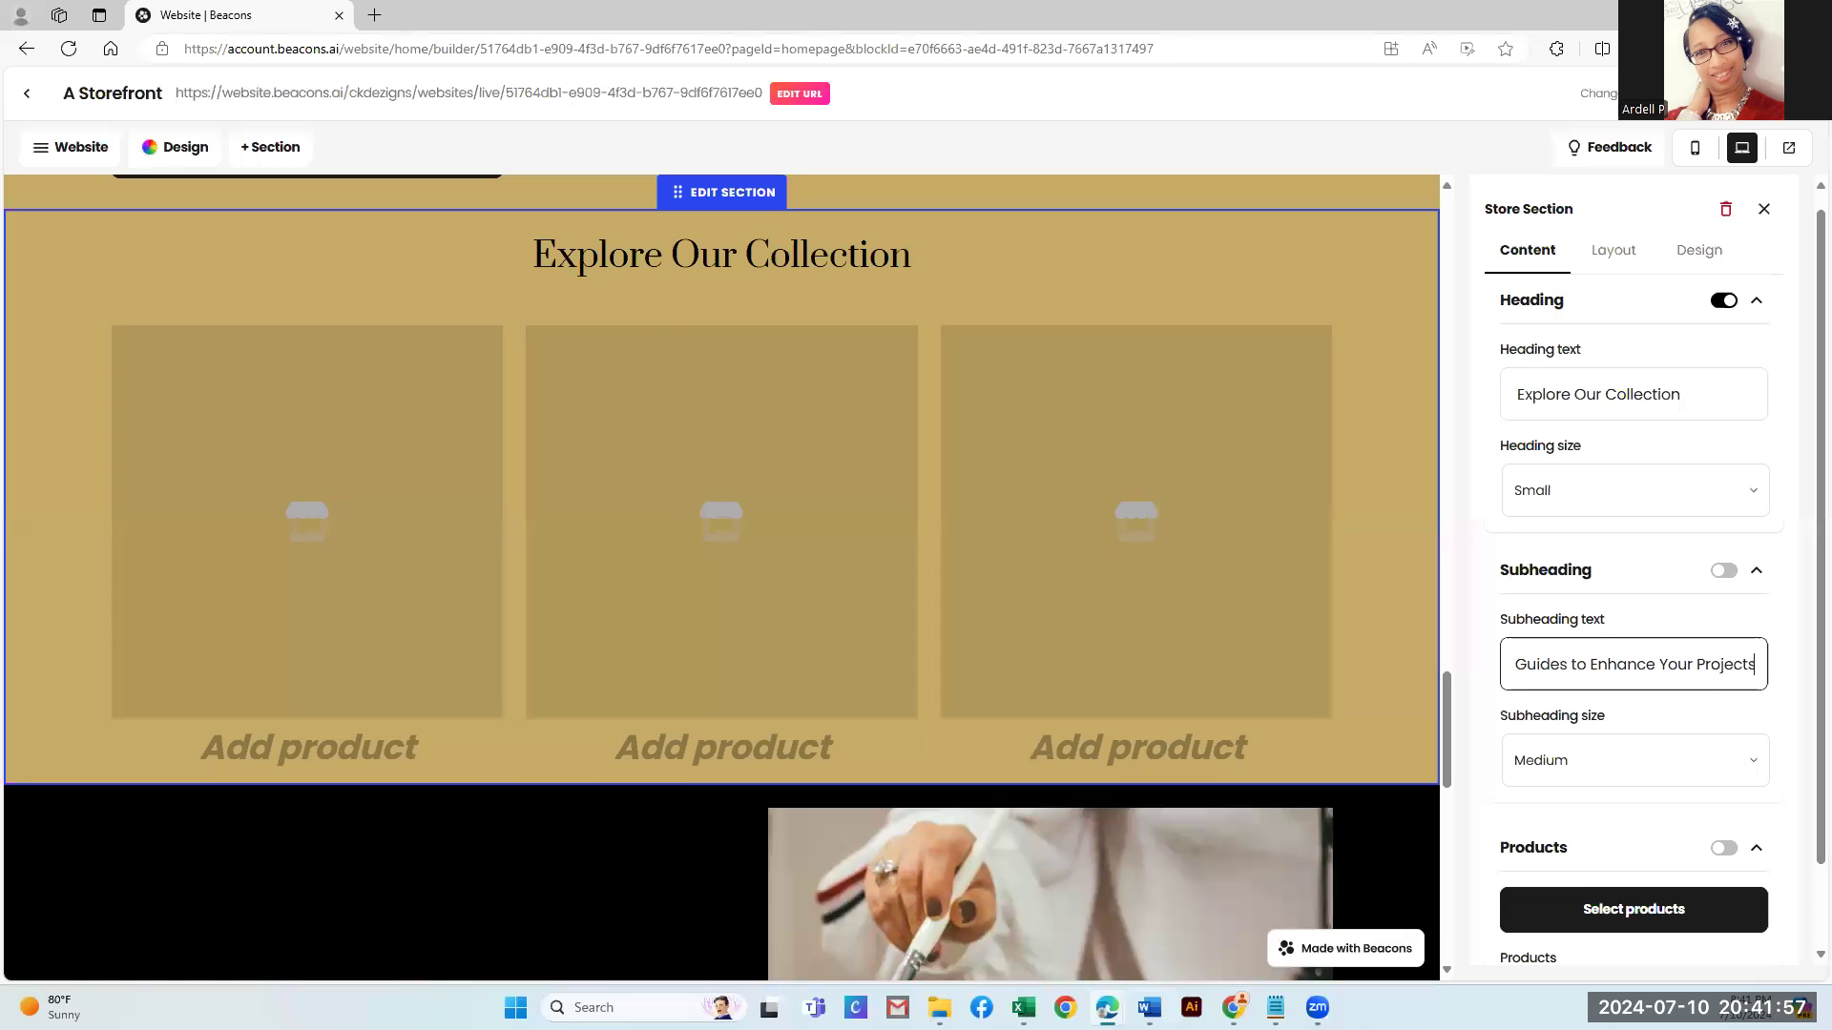
# Remove "PLR Products," from the Explore Our Collection subheading so it starts with "Premium GPTs, Clipart"
pyautogui.press('Left')
pyautogui.press('Left')
pyautogui.press('Left')
pyautogui.press('Left')
pyautogui.press('Left')
pyautogui.press('Left')
pyautogui.press('Left')
pyautogui.press('Left')
pyautogui.press('Left')
pyautogui.press('Left')
pyautogui.press('Left')
pyautogui.press('Left')
pyautogui.press('Left')
pyautogui.press('Left')
pyautogui.press('Left')
pyautogui.press('Left')
pyautogui.press('Left')
pyautogui.press('Left')
pyautogui.press('Left')
pyautogui.press('Left')
pyautogui.press('Left')
pyautogui.press('Left')
pyautogui.press('Left')
pyautogui.press('Left')
pyautogui.press('Left')
pyautogui.press('Left')
pyautogui.press('Left')
pyautogui.press('Left')
pyautogui.press('Left')
pyautogui.press('Left')
pyautogui.press('Left')
pyautogui.press('Left')
pyautogui.press('Left')
pyautogui.press('Right')
pyautogui.press('Right')
pyautogui.press('Right')
pyautogui.press('Right')
pyautogui.press('Right')
pyautogui.press('Right')
pyautogui.press('Right')
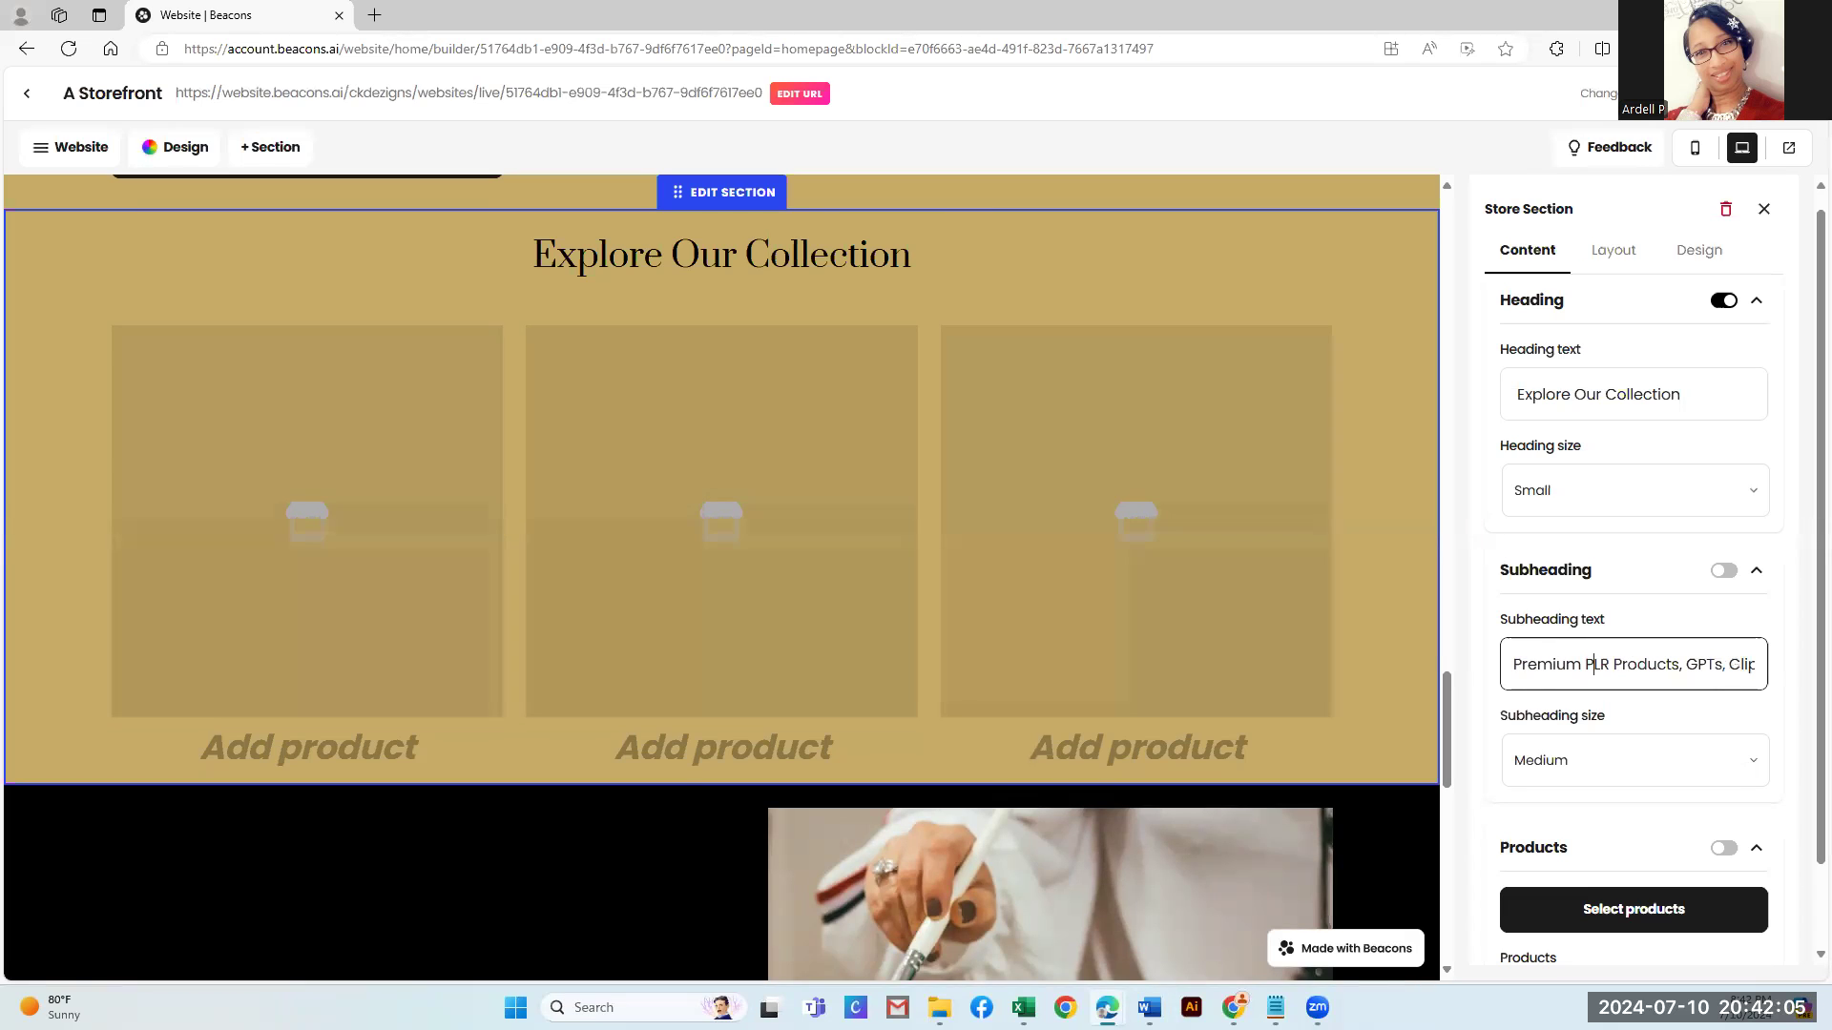
pyautogui.press('Delete')
pyautogui.press('Delete')
pyautogui.press('Delete')
pyautogui.press('Delete')
pyautogui.press('Delete')
pyautogui.press('Delete')
pyautogui.press('Delete')
pyautogui.press('Delete')
pyautogui.press('Delete')
pyautogui.press('Delete')
pyautogui.press('Delete')
pyautogui.press('Delete')
pyautogui.press('Delete')
pyautogui.press('Delete')
# For Explore Our Collection, select Digital Product Planner, Digital Business Volume 1, Dynamic Male GPT, From Prompts To Profits and Digital Boss Academy Sneak Peek
pyautogui.click(1626, 907)
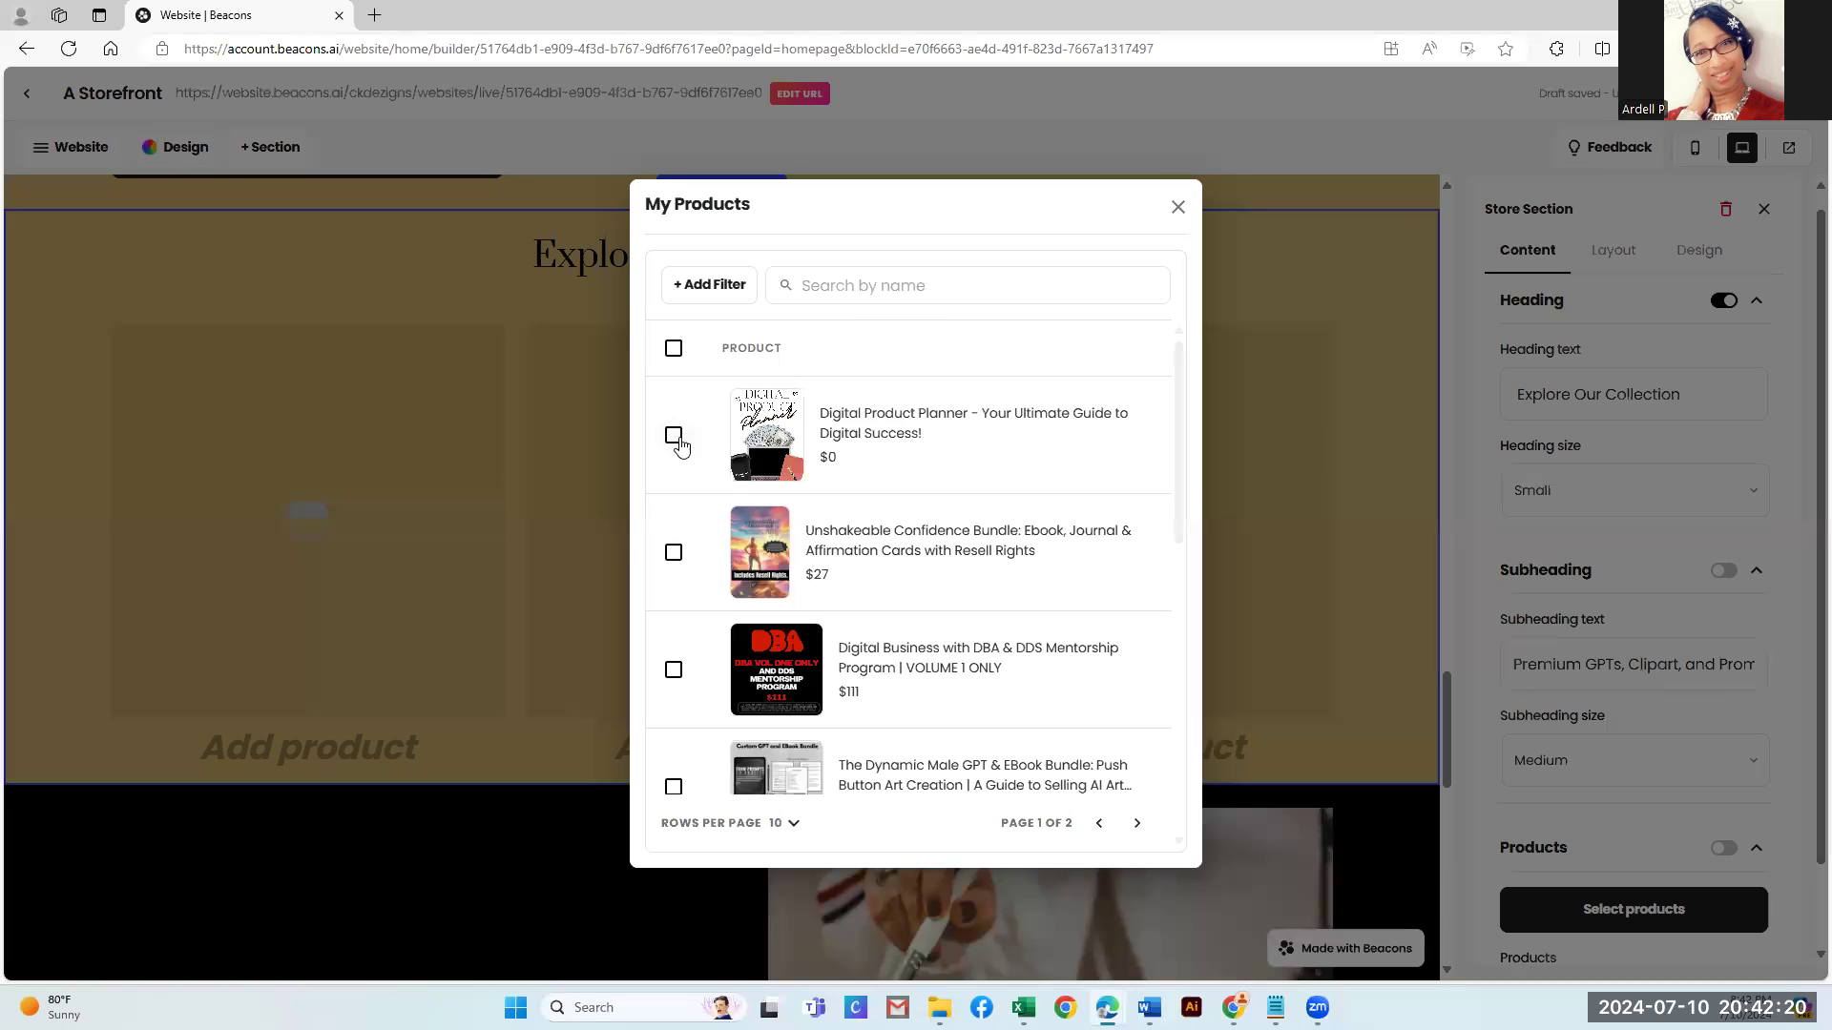
pyautogui.click(674, 436)
pyautogui.click(673, 670)
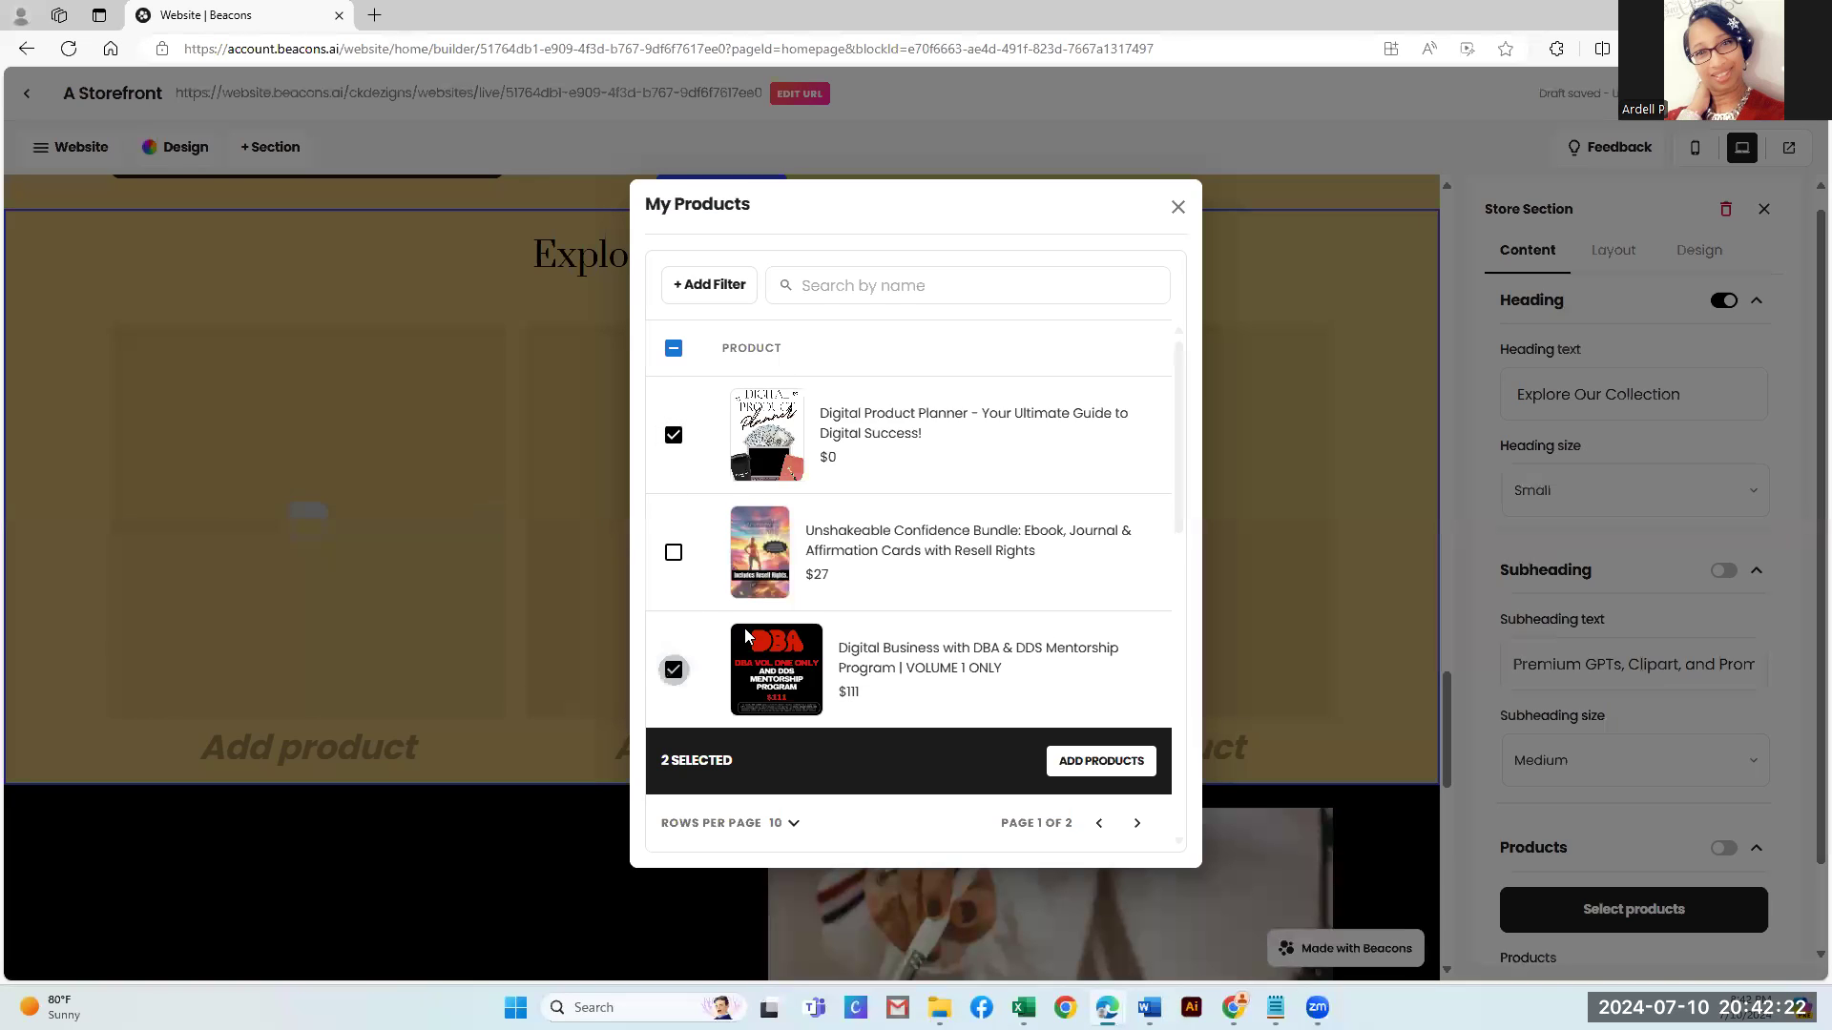
pyautogui.scroll(-2, 801, 599)
pyautogui.click(673, 597)
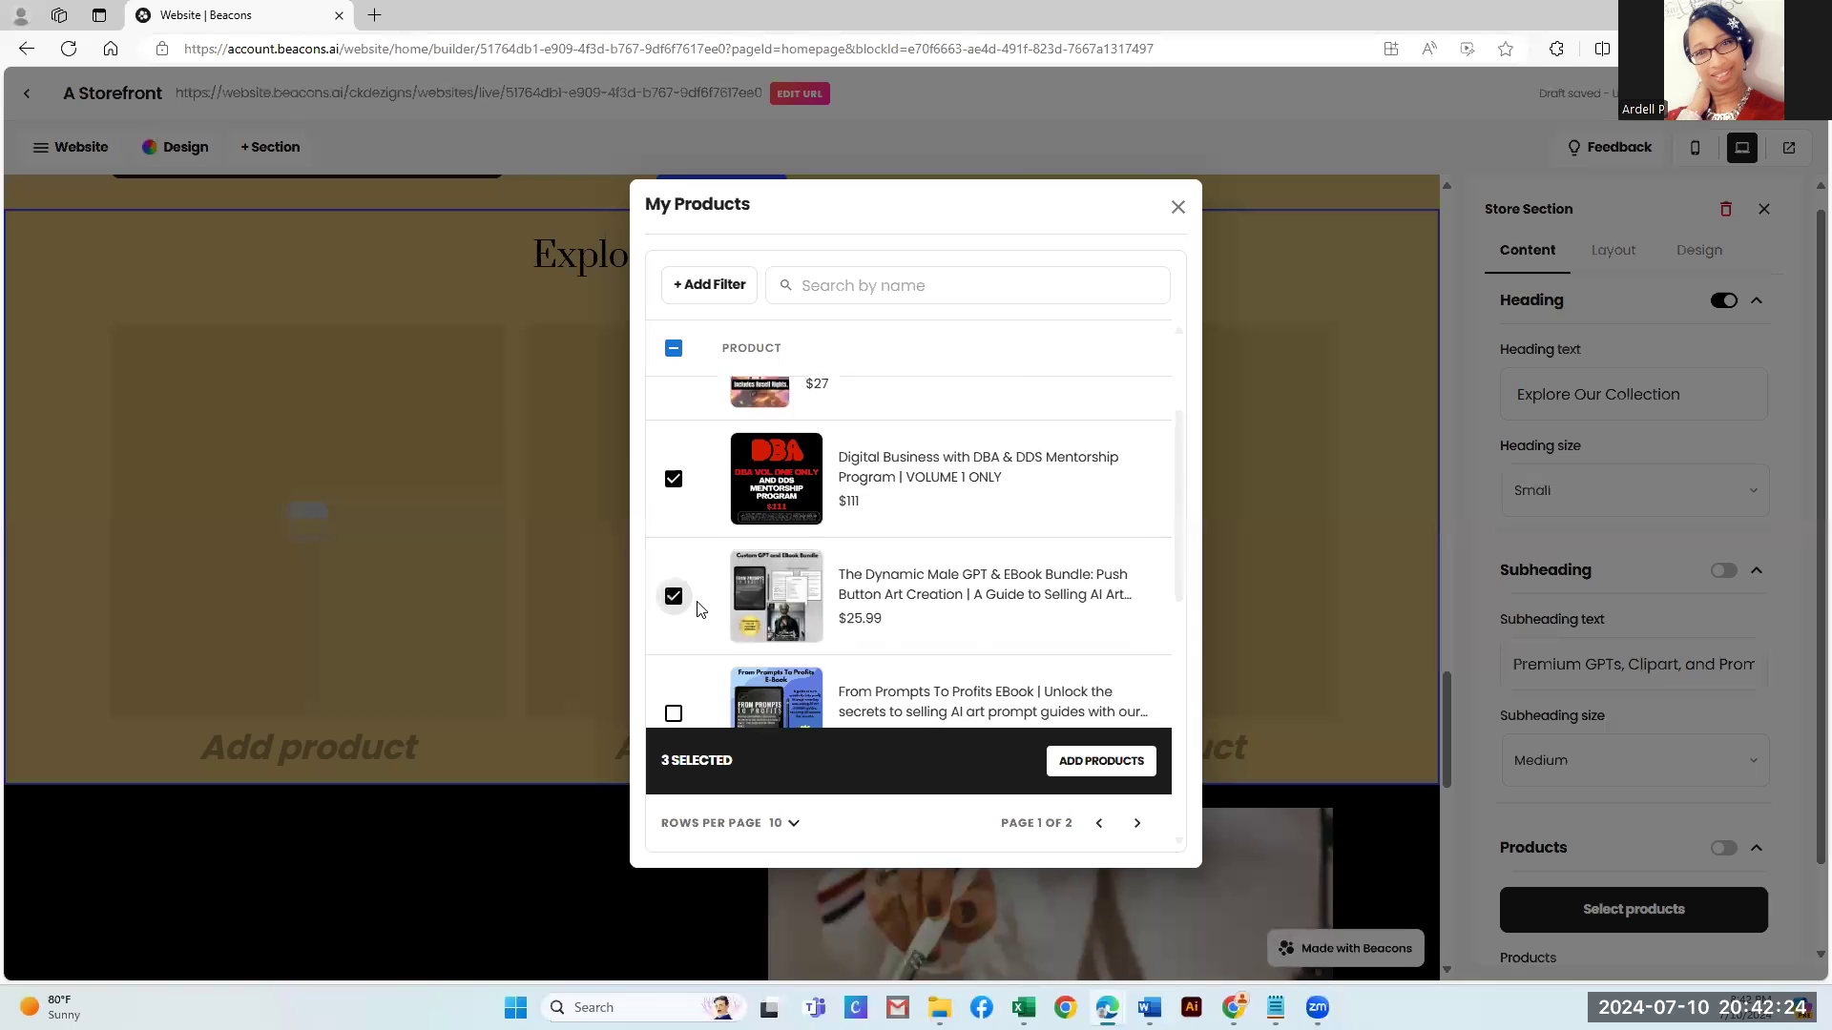
pyautogui.scroll(-2, 681, 609)
pyautogui.click(673, 523)
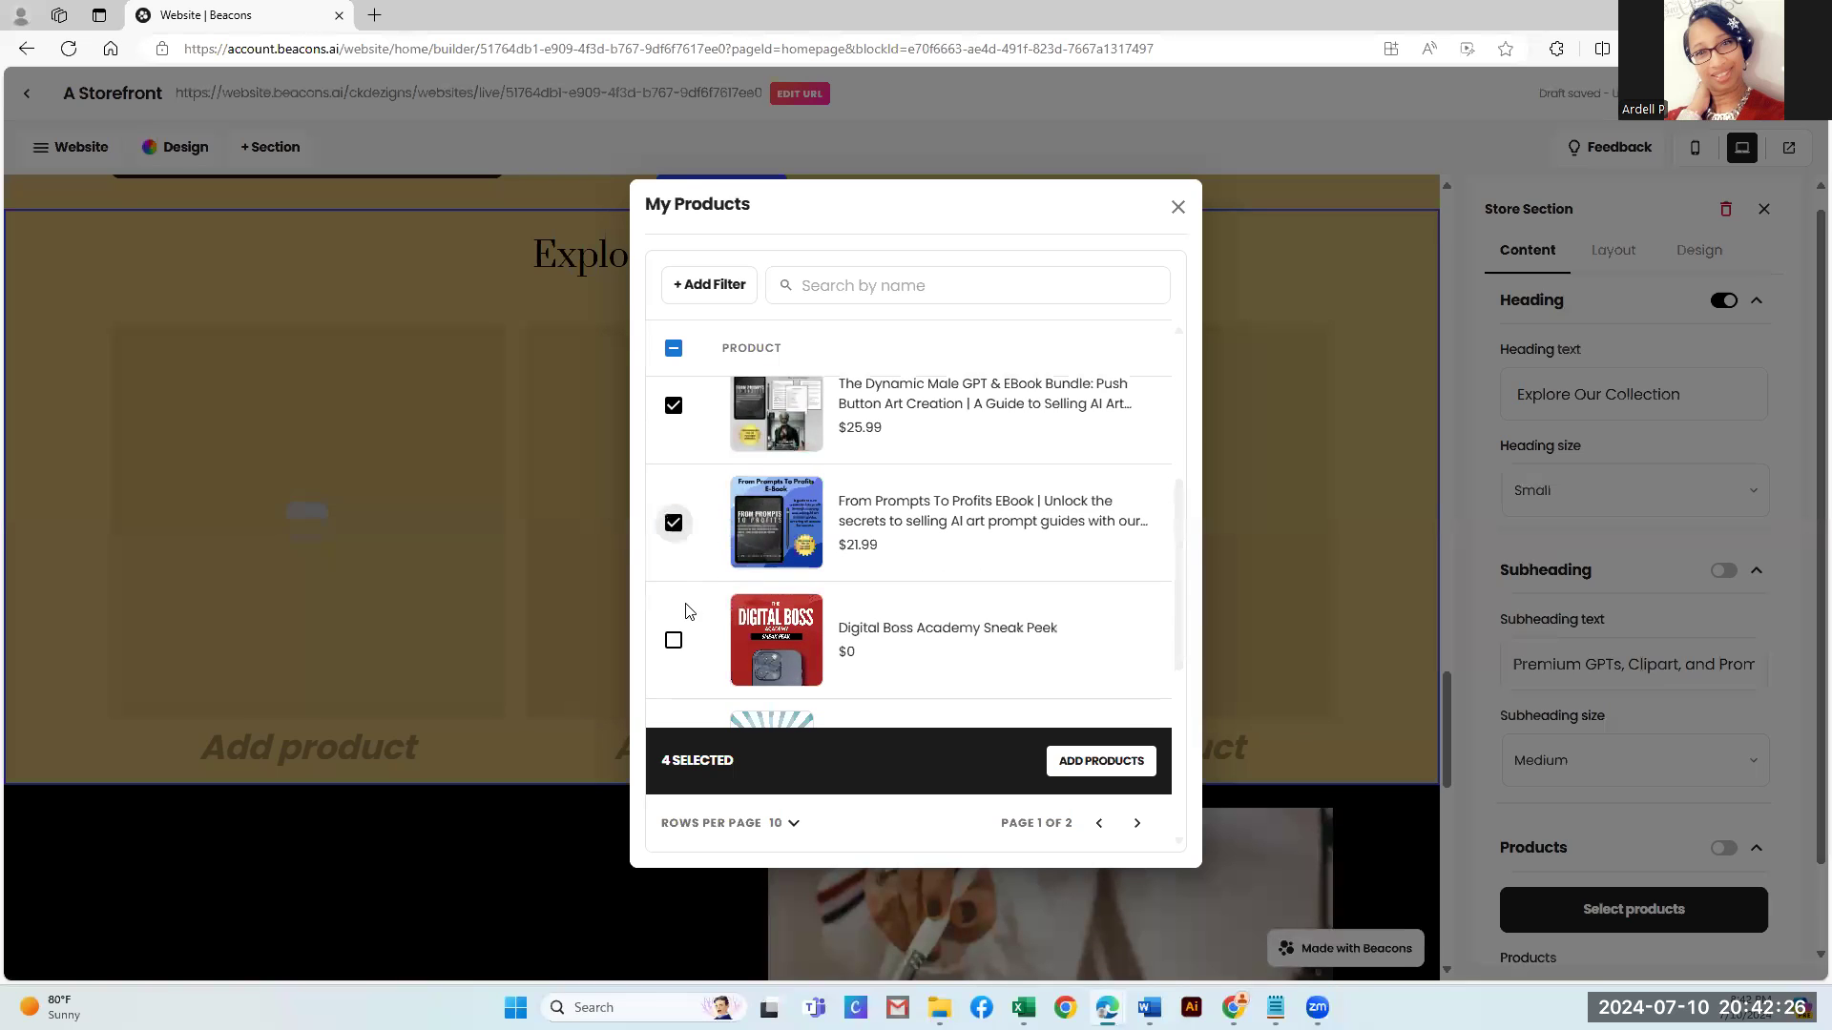
pyautogui.click(674, 640)
# Also select the Custom DALL·E GPT & EBook Bundle, DDS Mentorship Program and 12 Stunning Chibi-Style African American Woman products
pyautogui.scroll(-4, 875, 601)
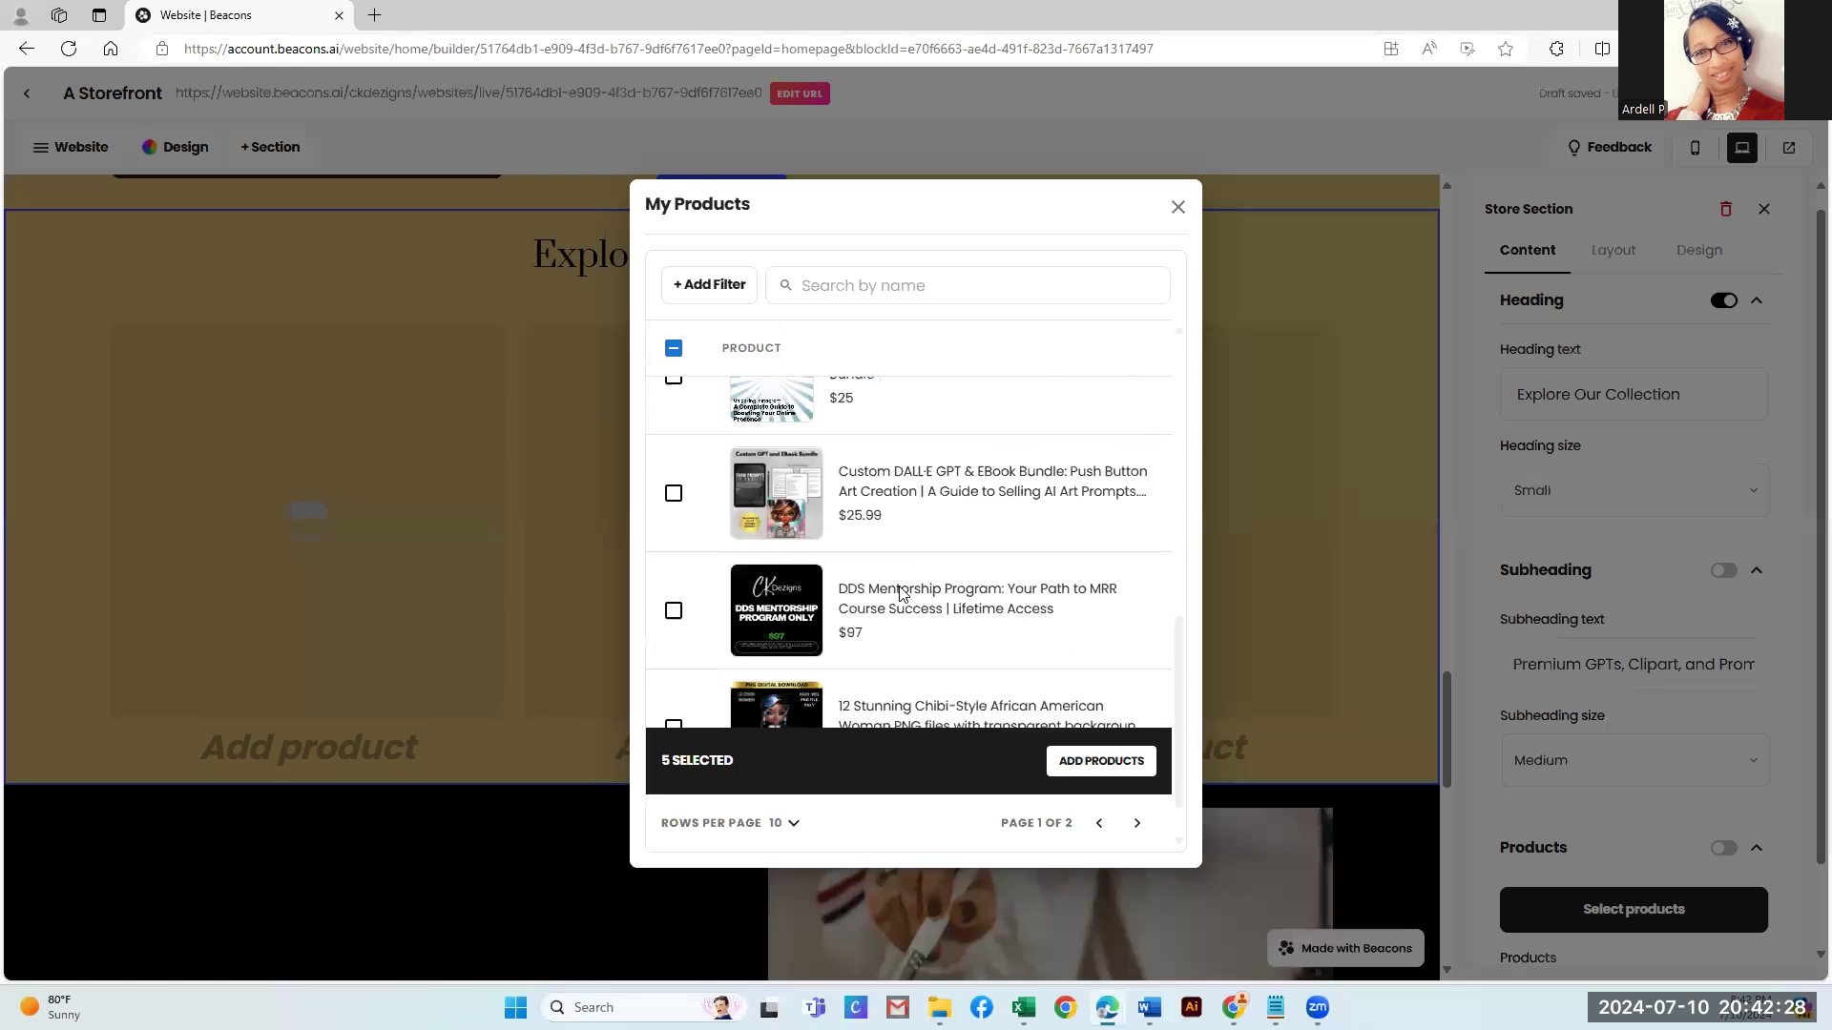
pyautogui.click(674, 493)
pyautogui.click(673, 610)
pyautogui.scroll(-1, 767, 616)
pyautogui.click(673, 670)
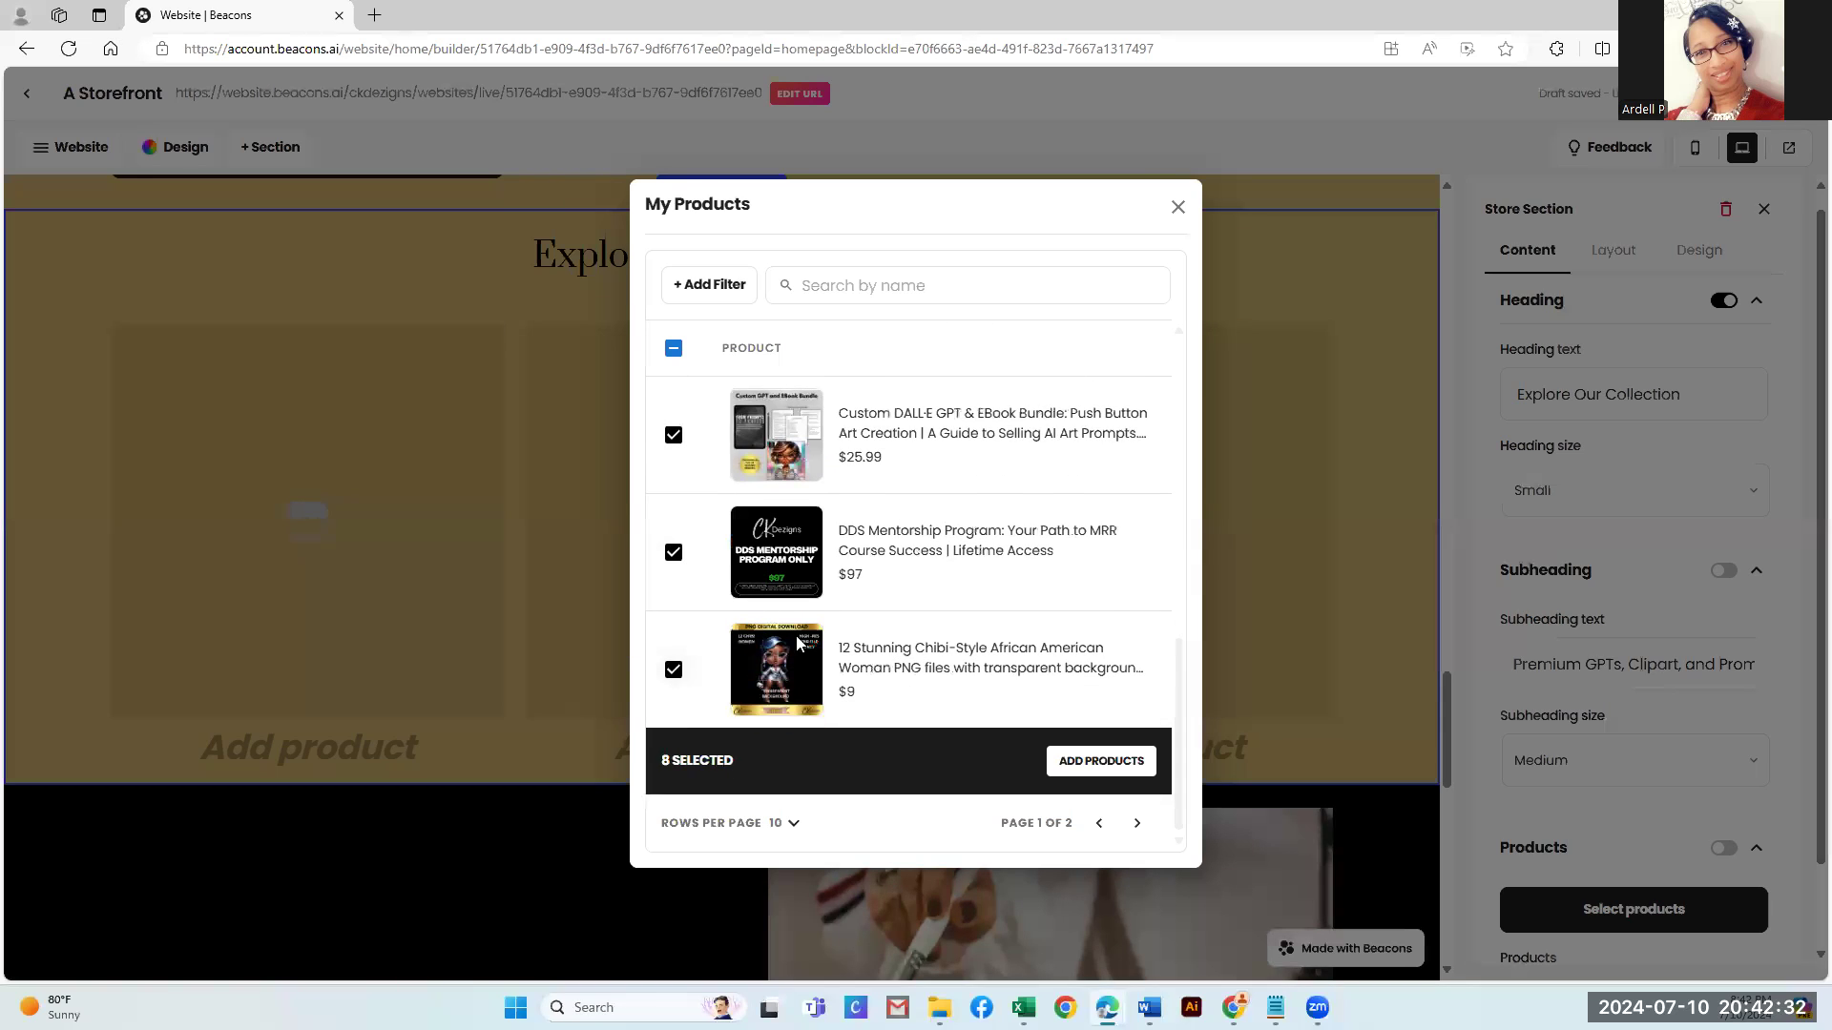
# Select Elevated Elegance, UrbanKing GPT, Start Your Digital Business VOL 1 & 2 and Glamorous Chibi Doll, and add all selected products to the section
pyautogui.click(1136, 823)
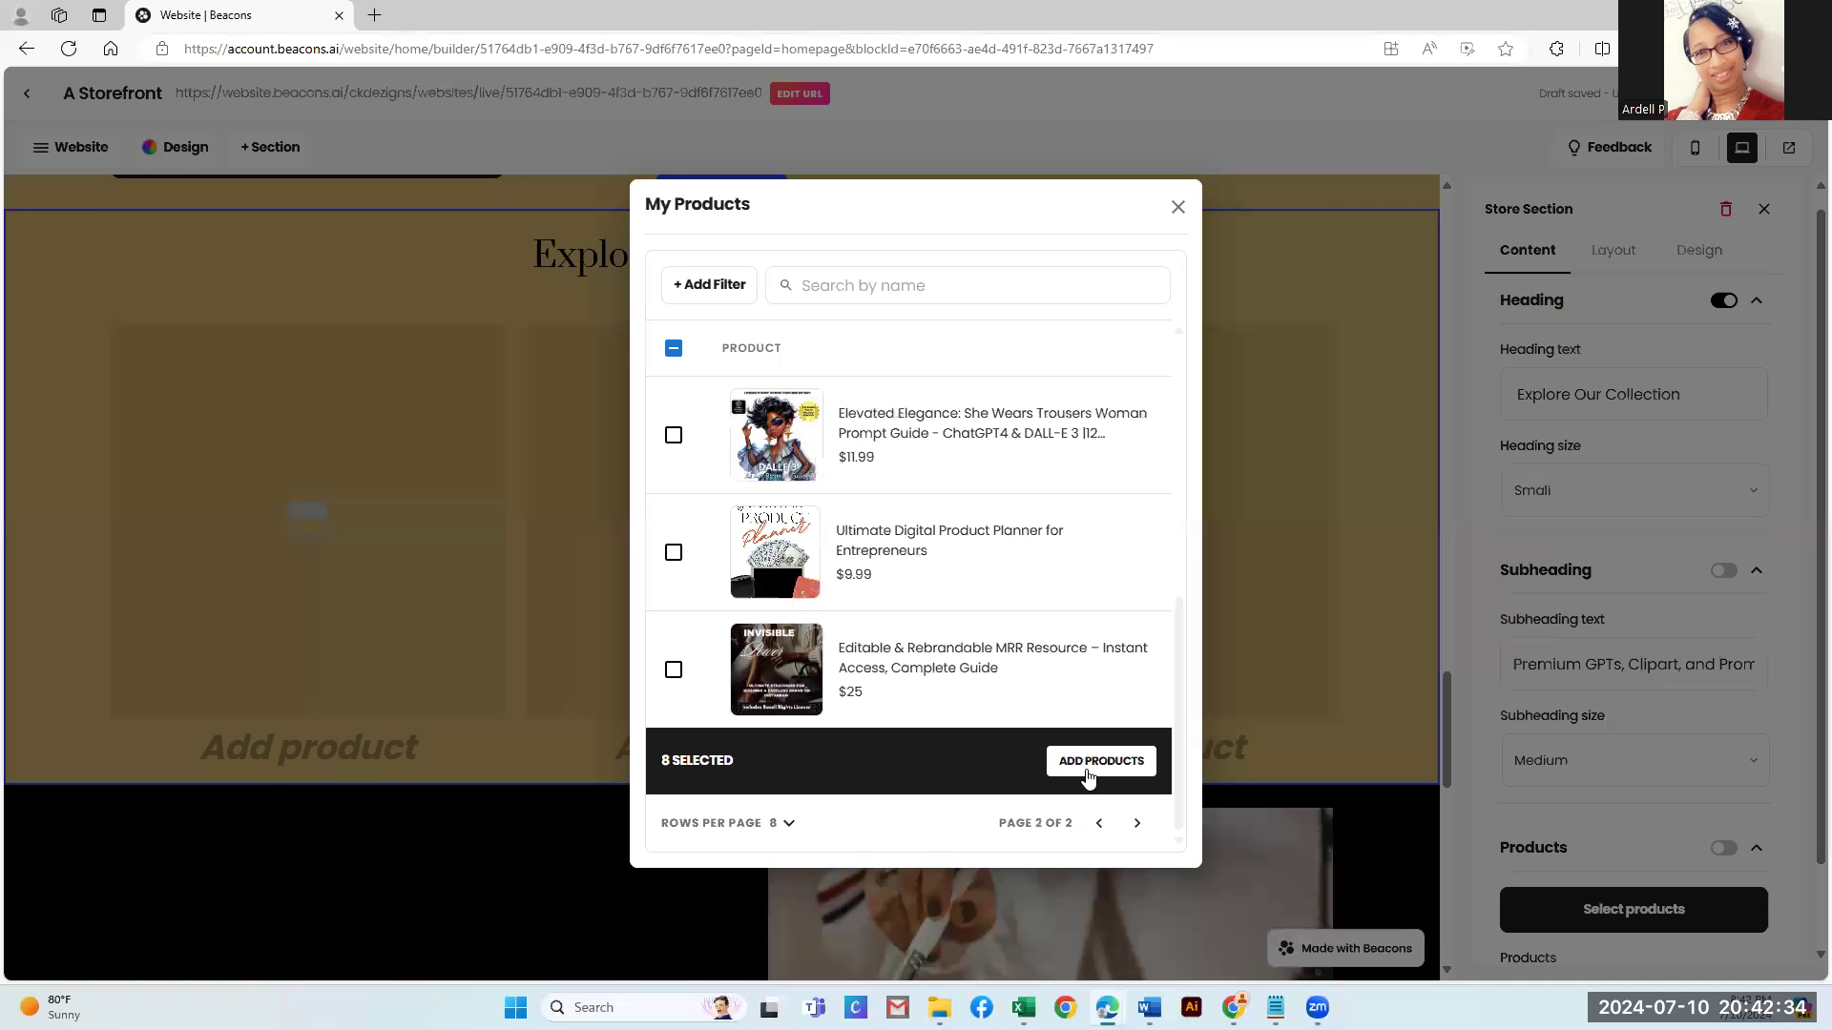
pyautogui.scroll(3, 896, 584)
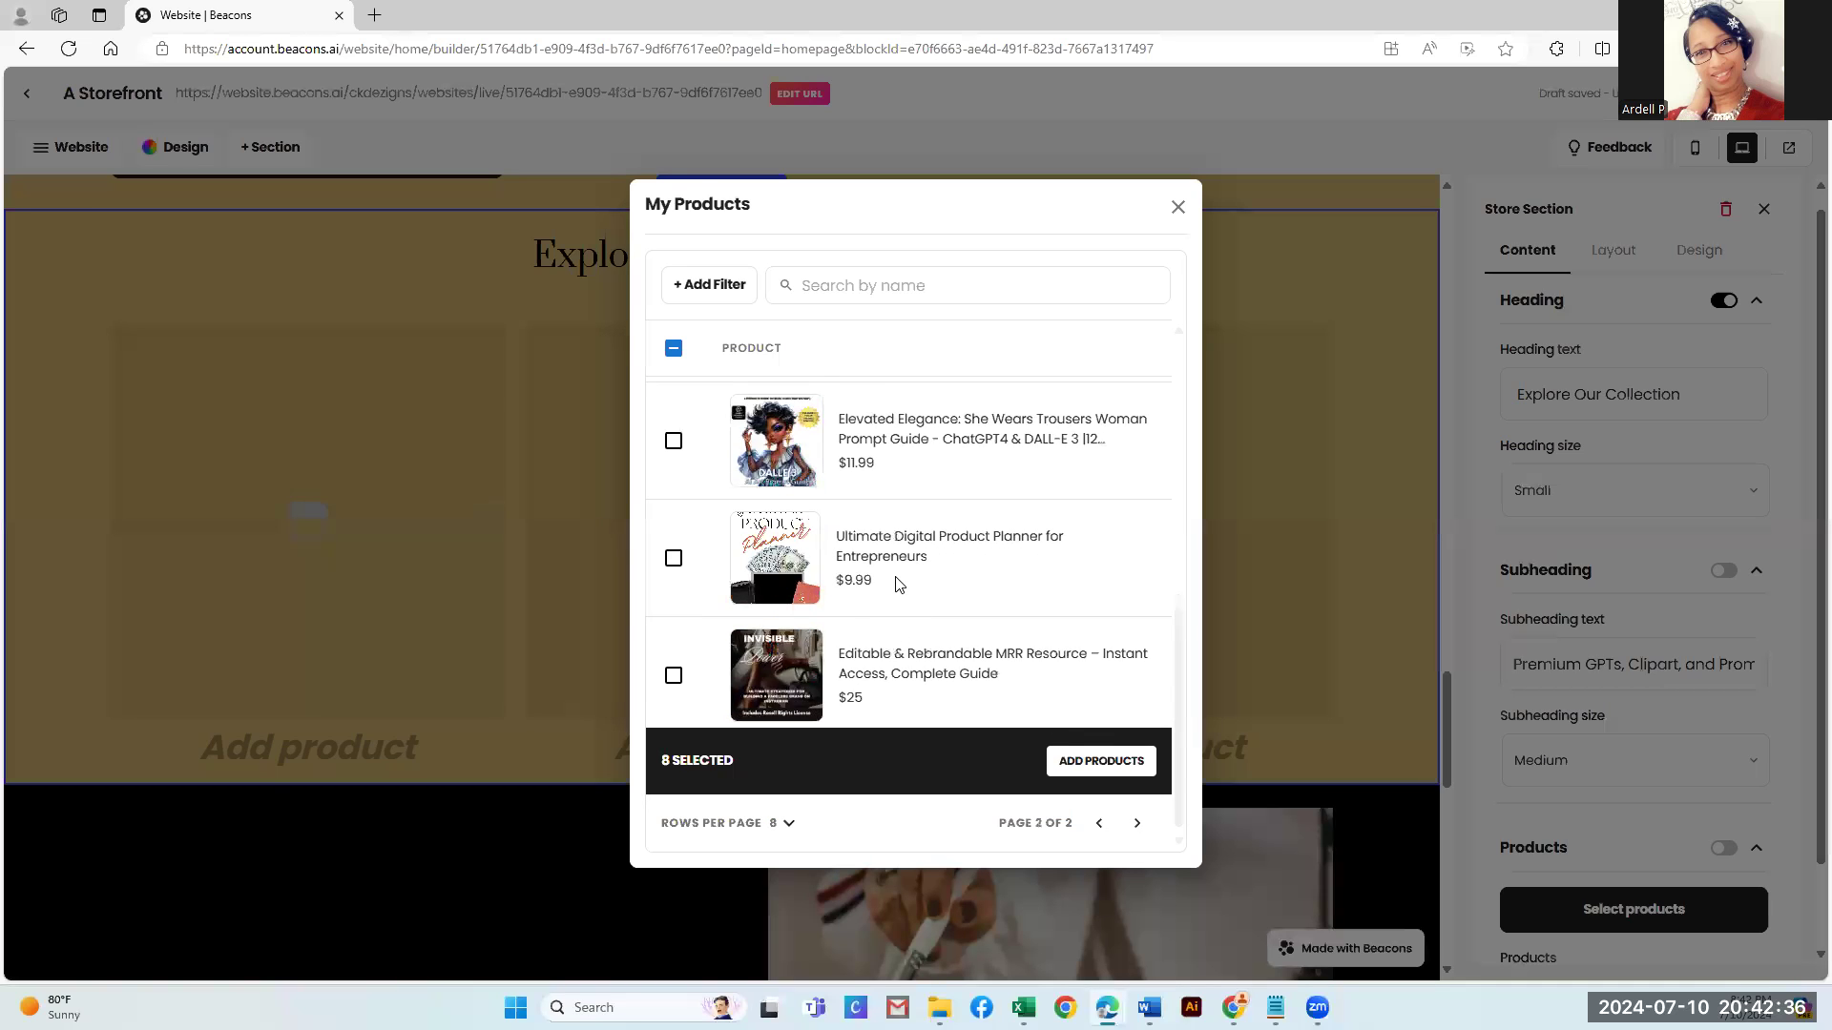
pyautogui.scroll(-2, 897, 587)
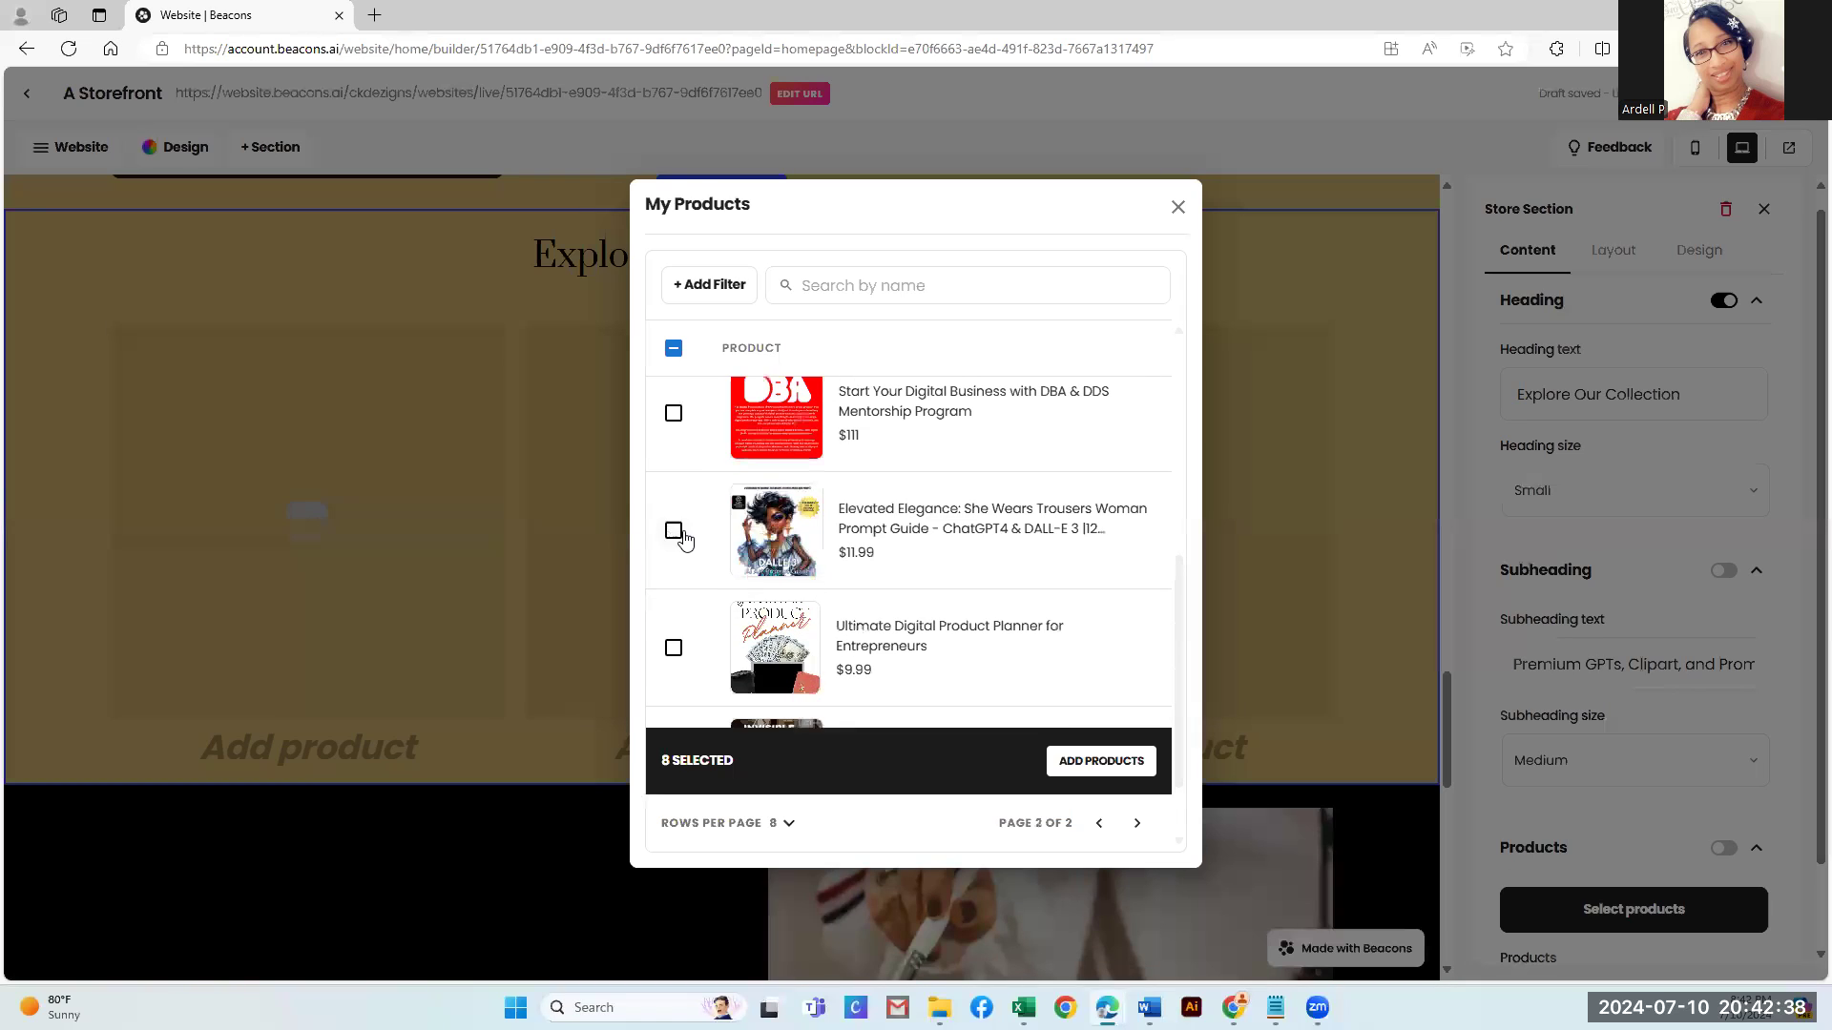
pyautogui.click(674, 533)
pyautogui.scroll(4, 859, 561)
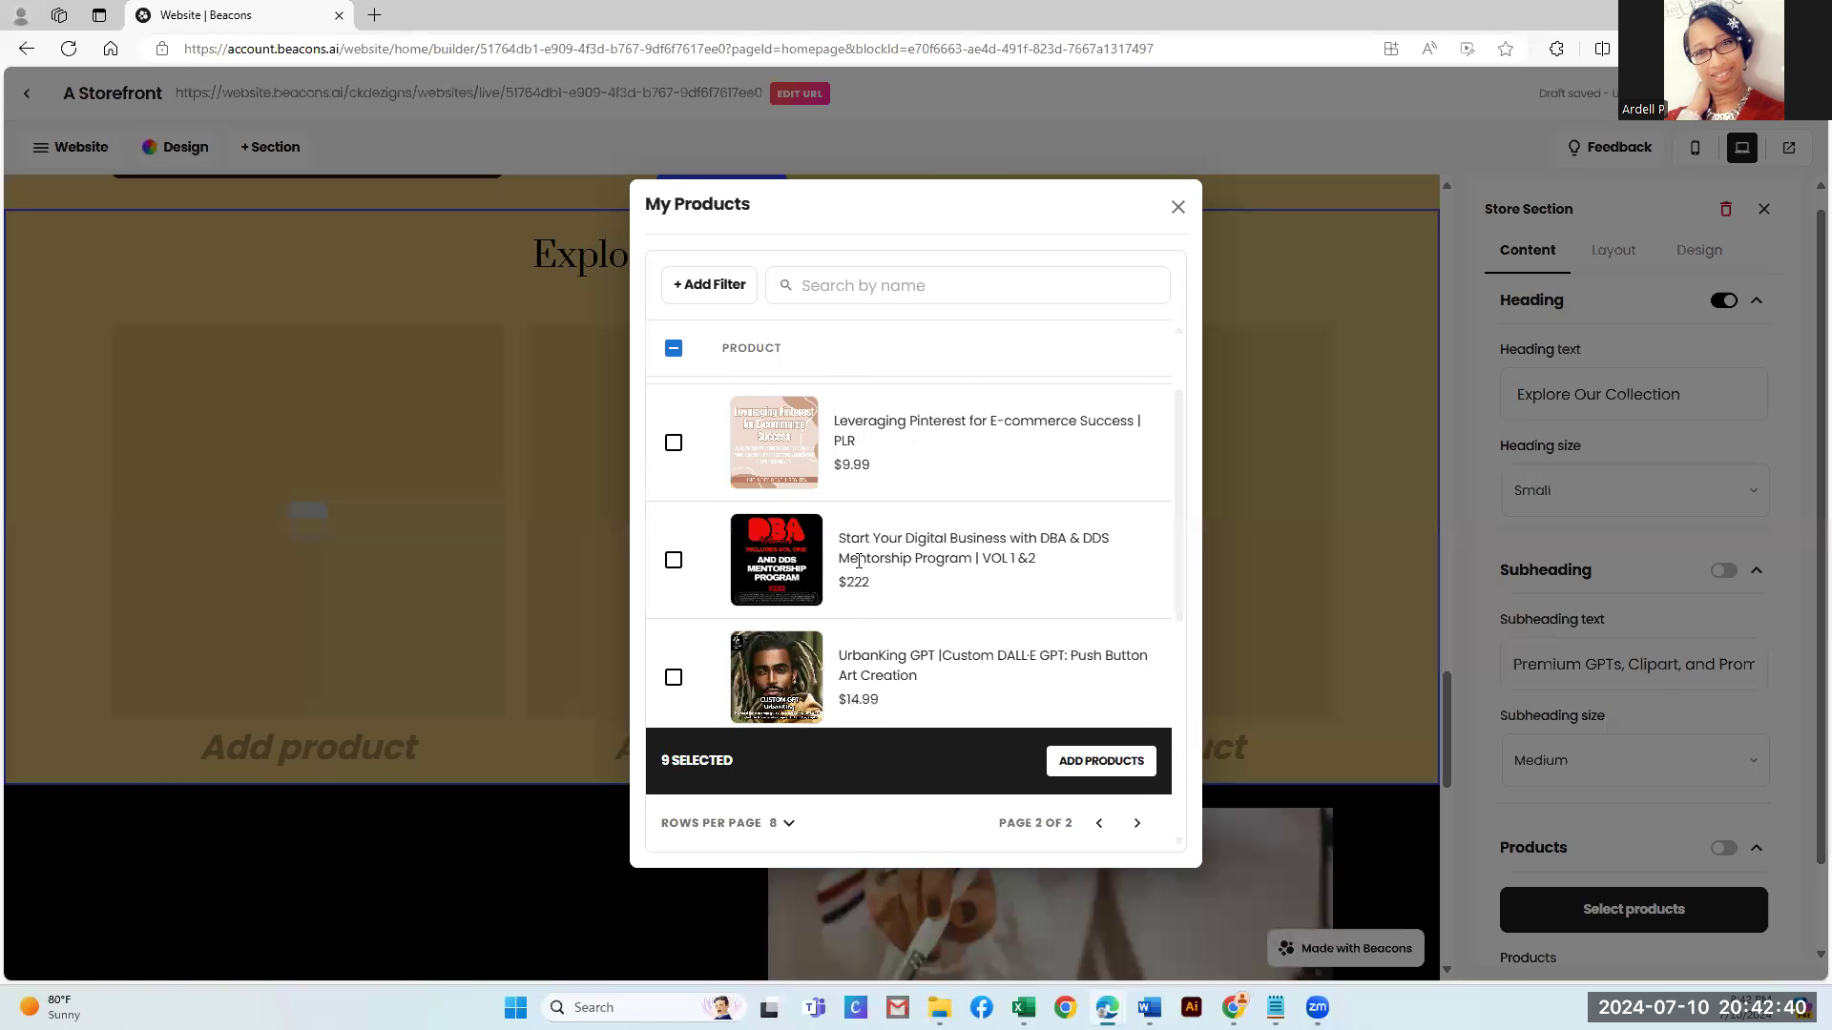
pyautogui.click(674, 677)
pyautogui.click(673, 560)
pyautogui.scroll(1, 826, 593)
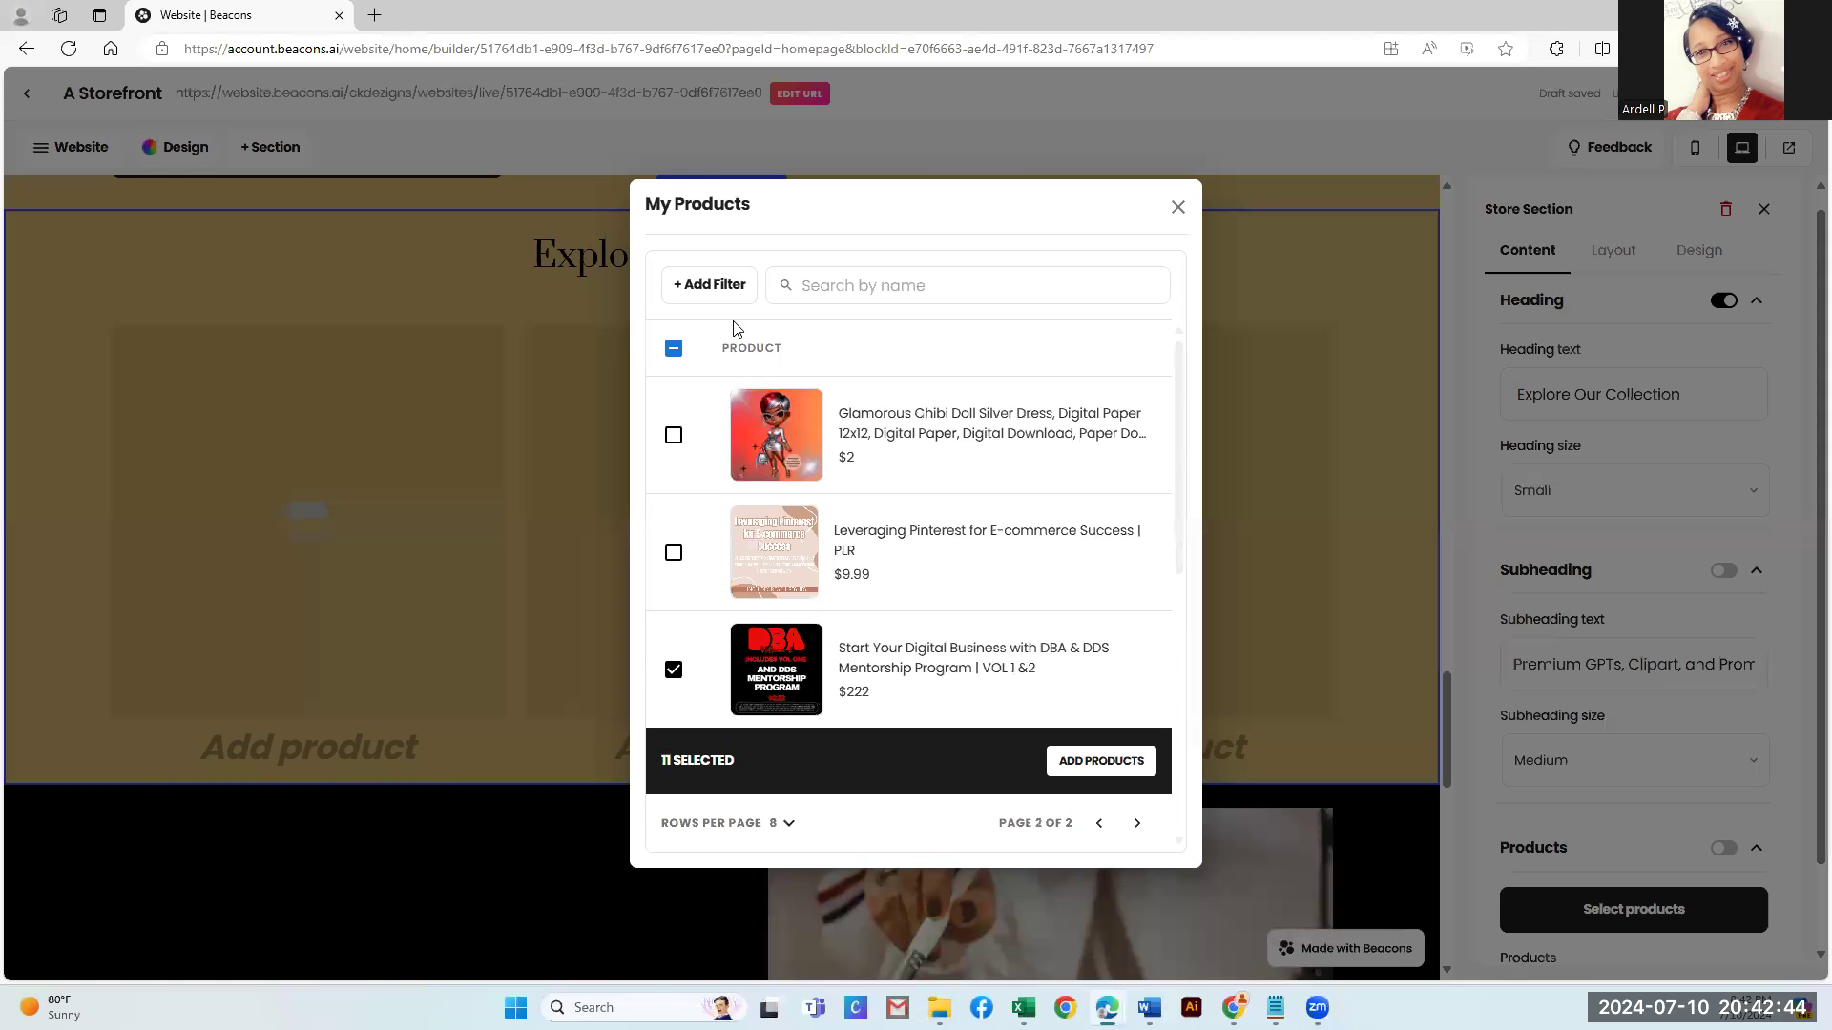
pyautogui.click(674, 435)
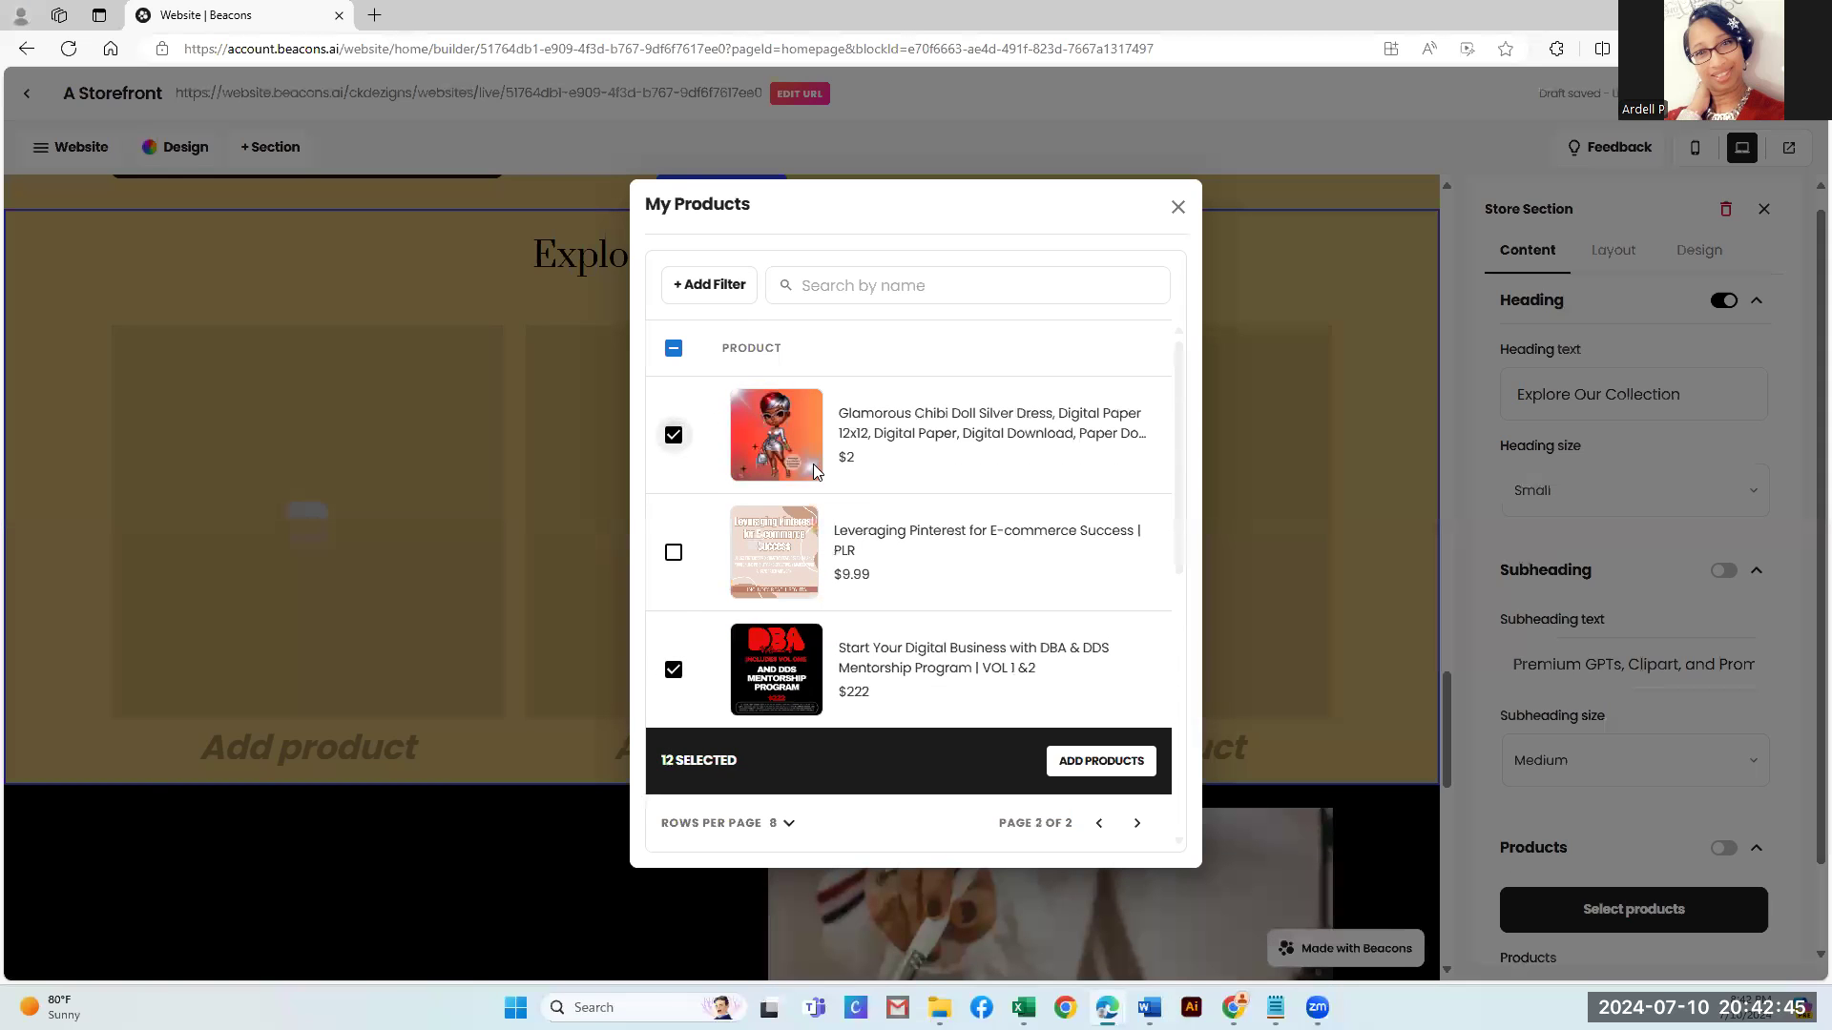
pyautogui.click(1090, 761)
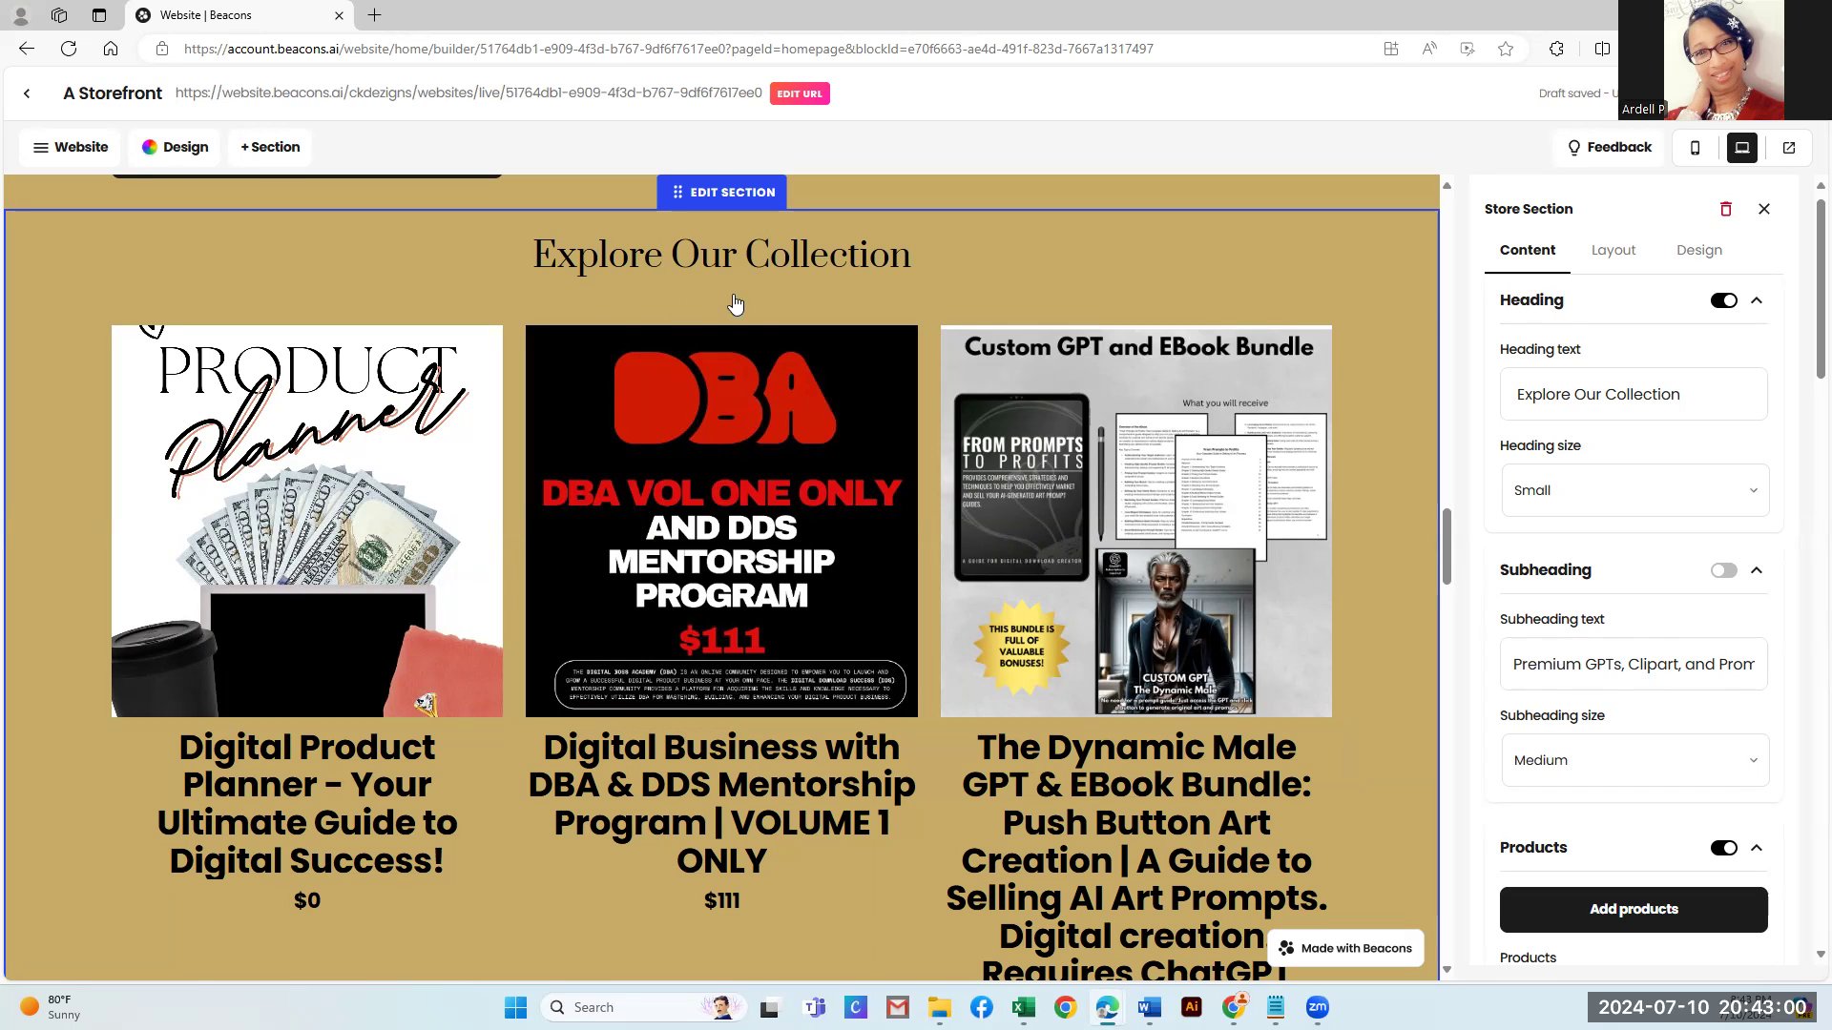
# Turn on the Explore Our Collection subheading and review the section's product cards in the preview
pyautogui.click(1723, 572)
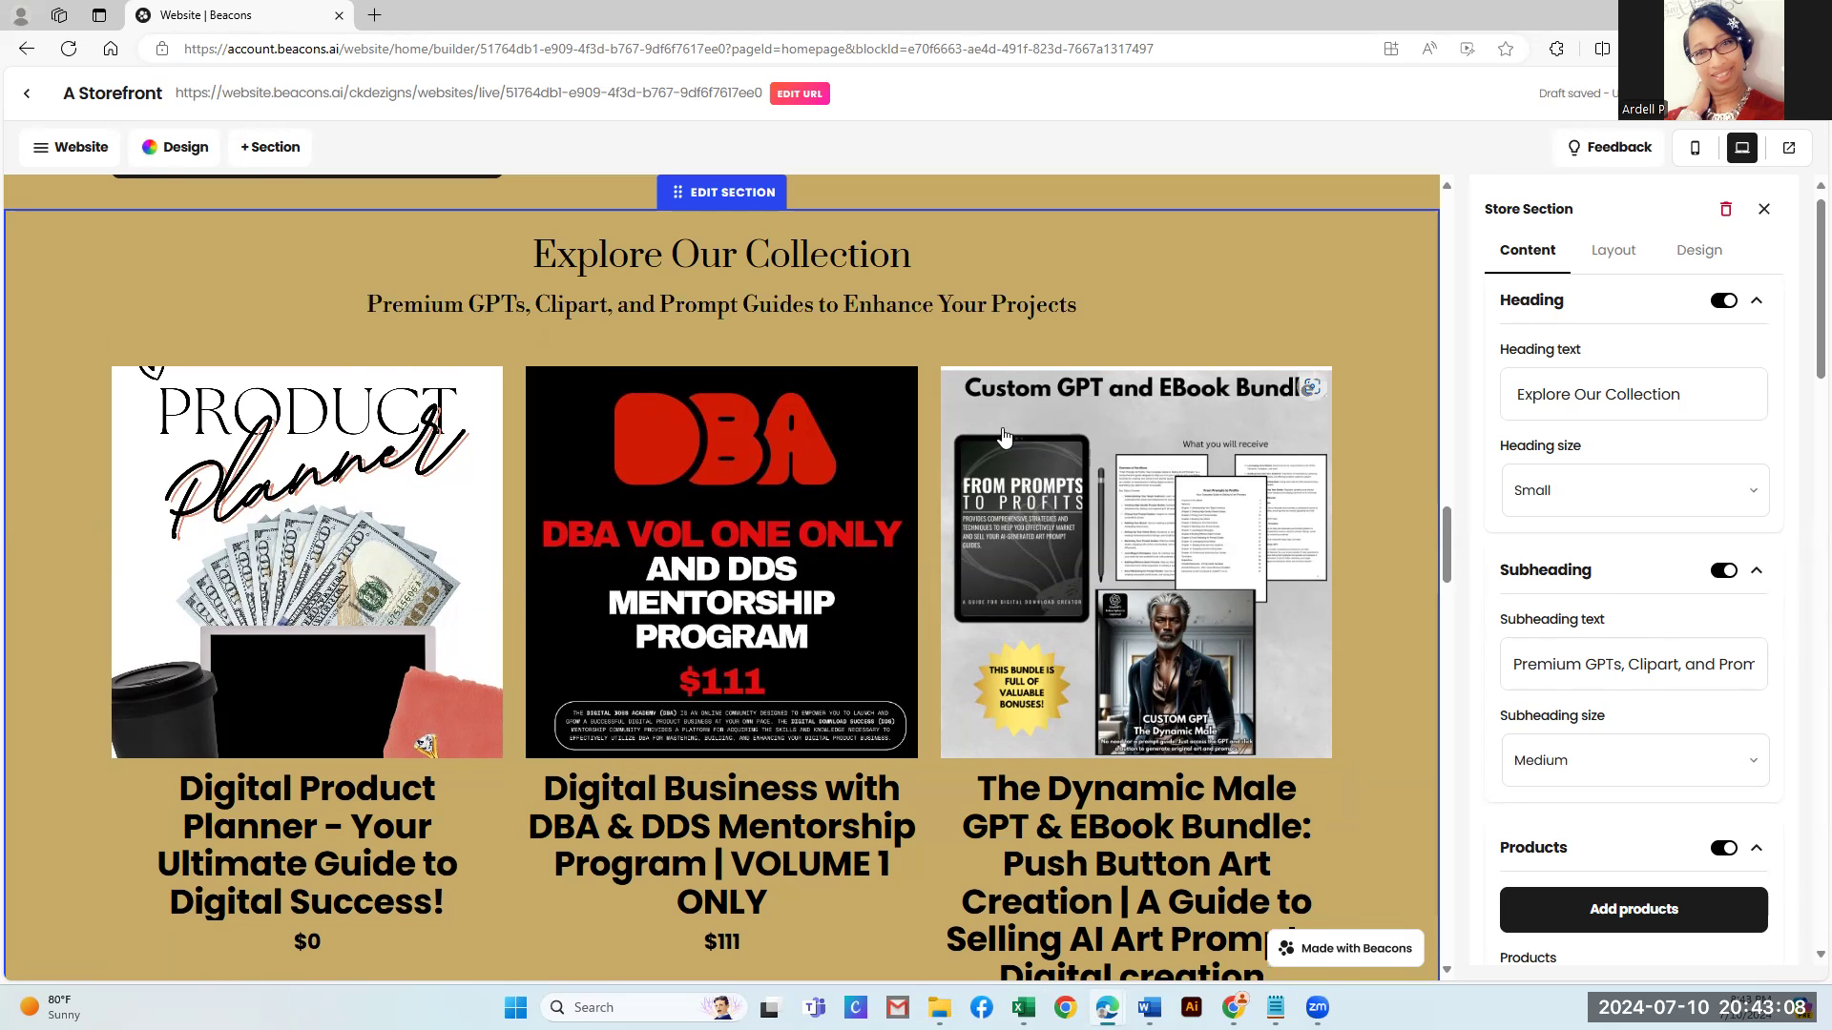
pyautogui.scroll(3, 1002, 415)
pyautogui.scroll(2, 1001, 418)
pyautogui.scroll(-10, 1002, 421)
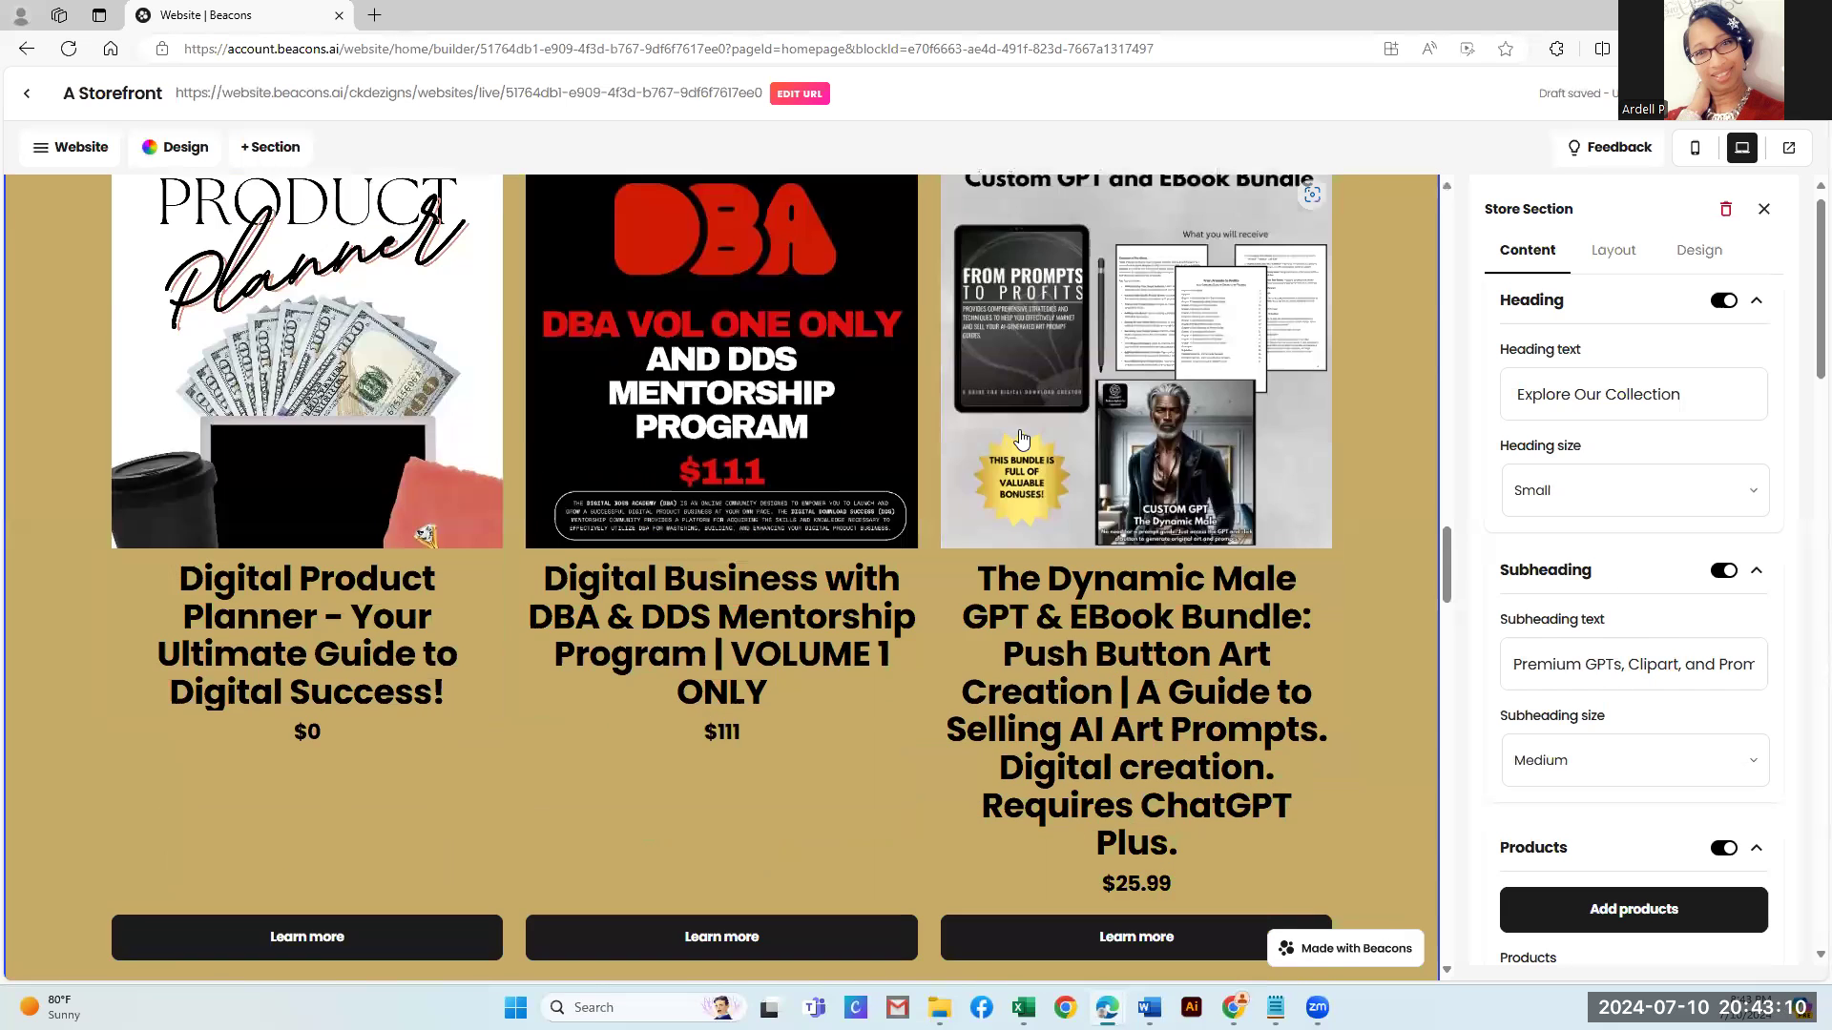
pyautogui.scroll(-3, 1016, 439)
pyautogui.scroll(2, 954, 482)
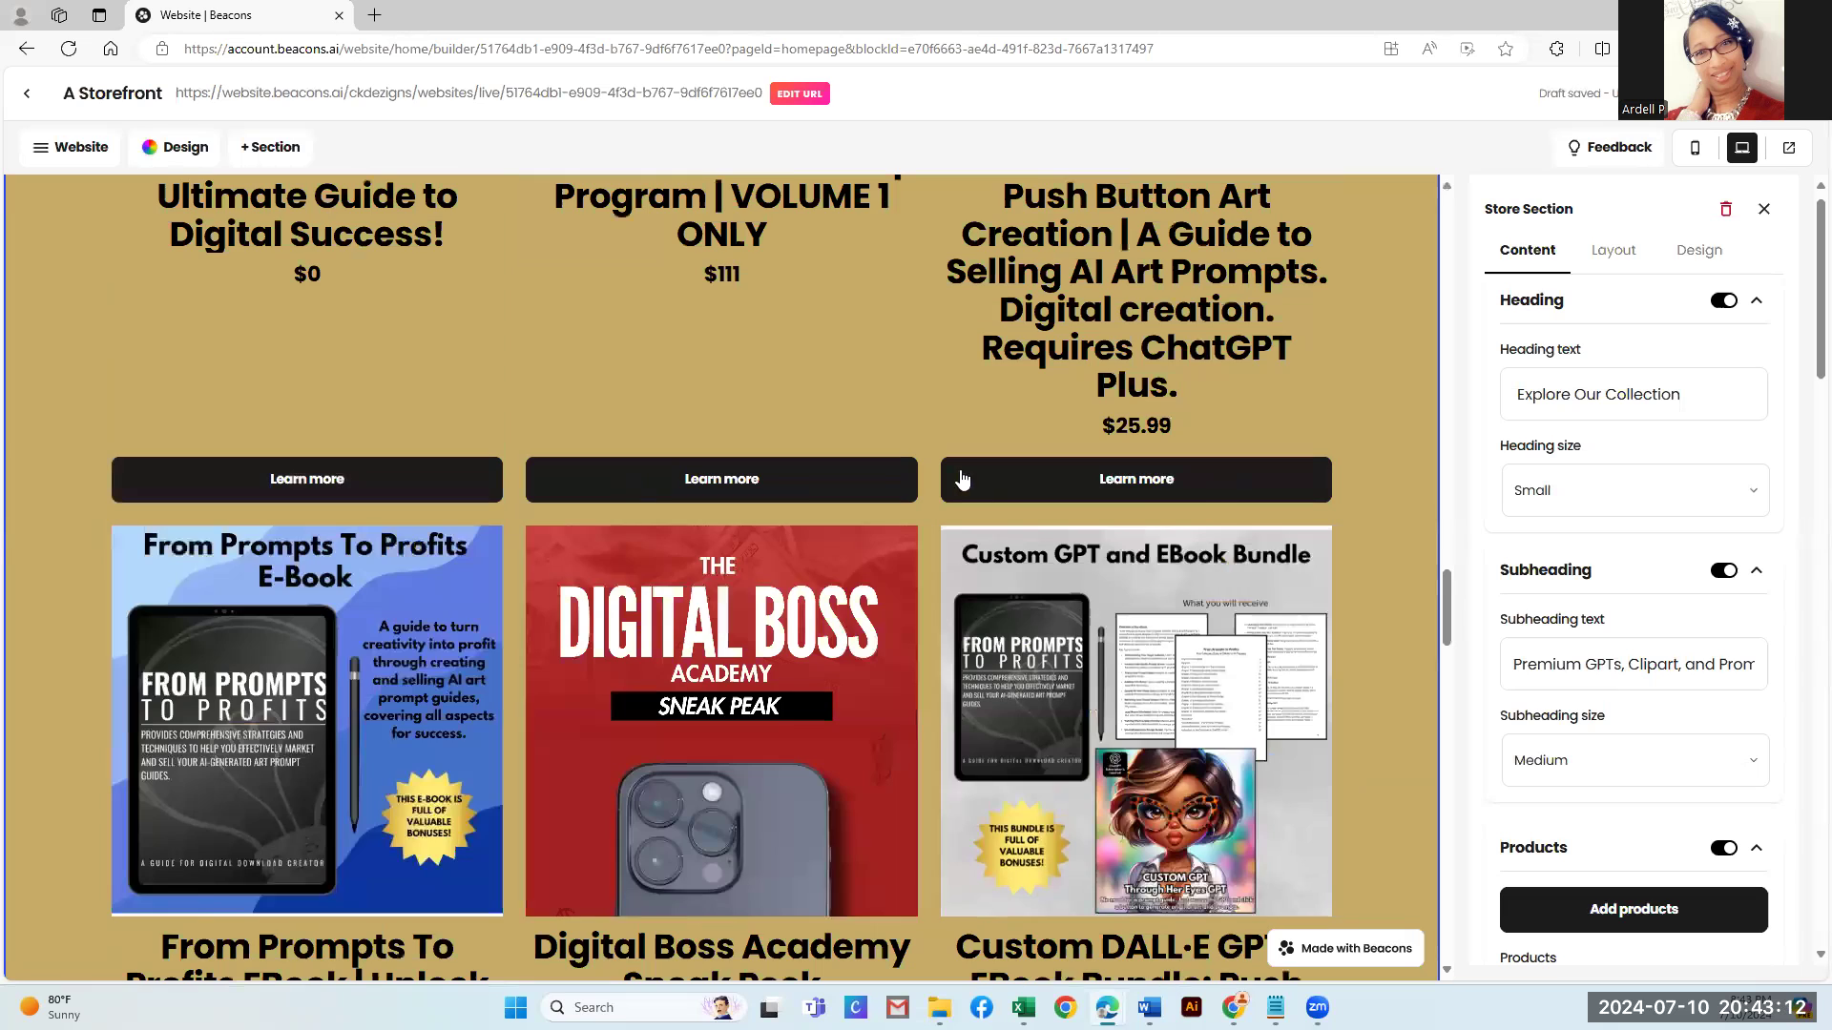
# Replace the Digital Product Planner's "Learn more" button text with "FREE"
pyautogui.scroll(-5, 1660, 687)
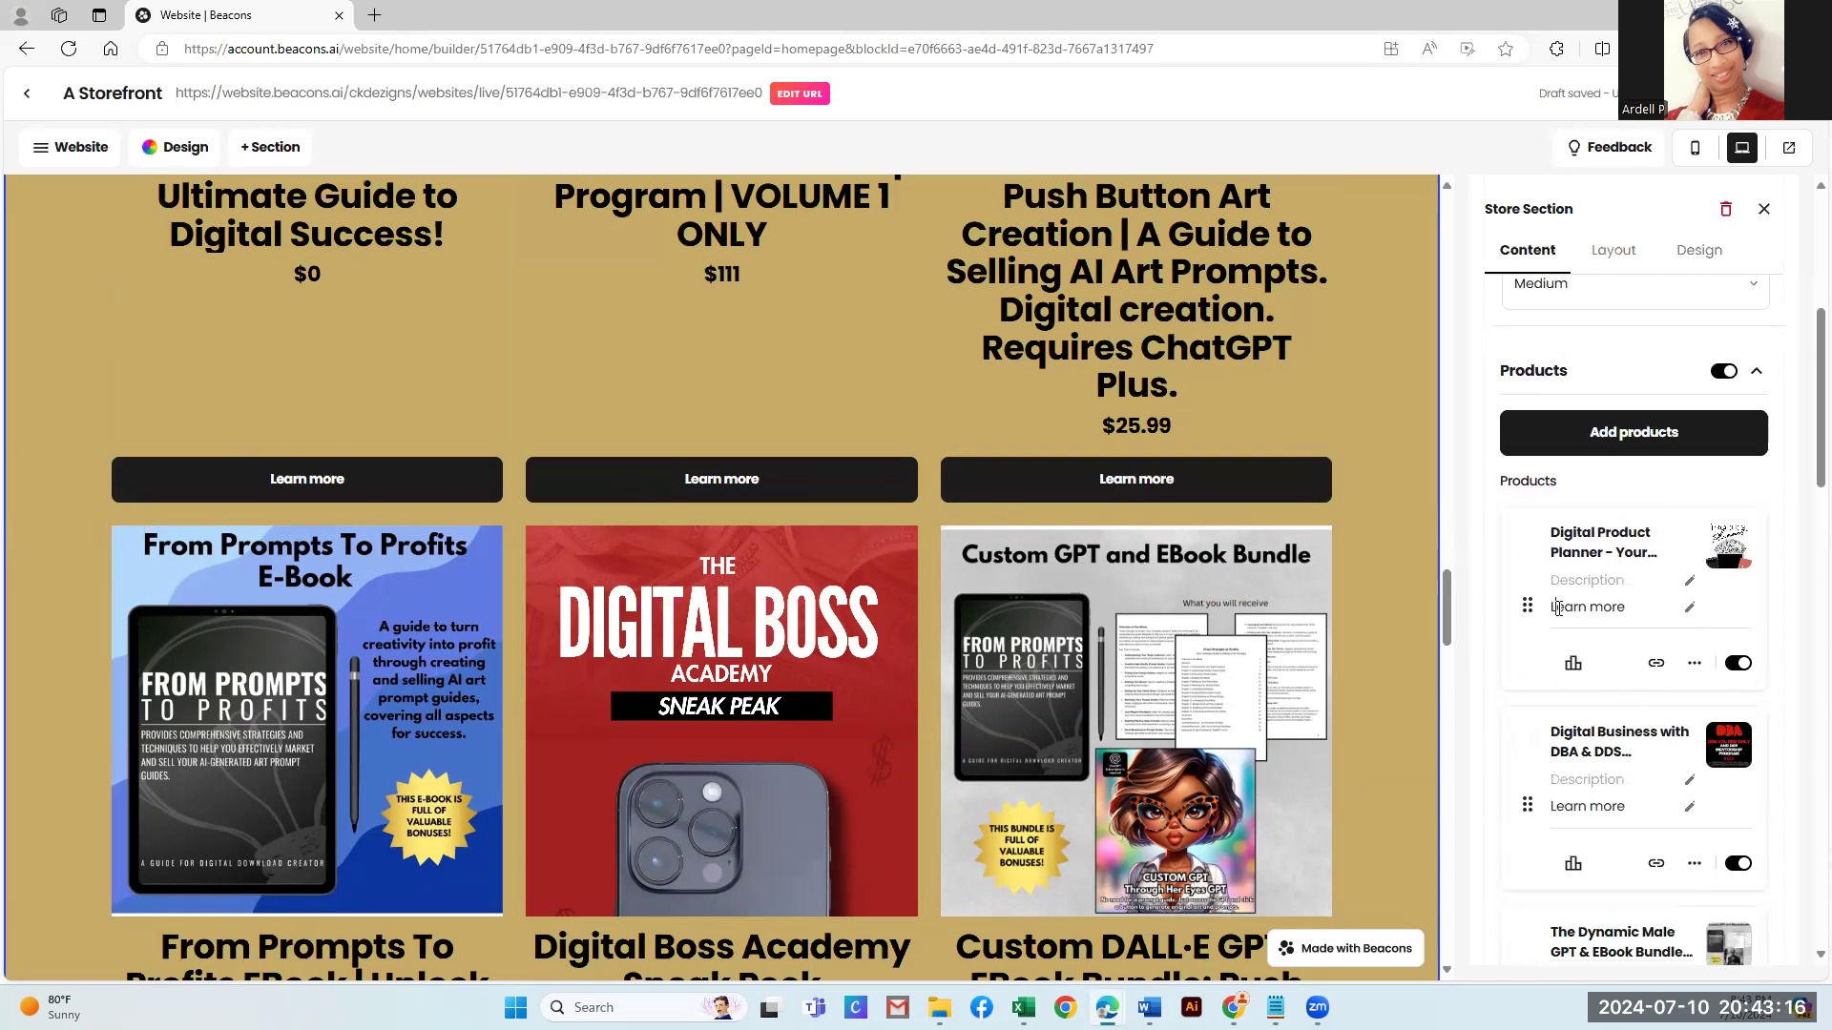
pyautogui.moveTo(1557, 607); pyautogui.dragTo(1647, 607)
pyautogui.press('BackSpace')
pyautogui.press('BackSpace')
pyautogui.scroll(2, 1696, 367)
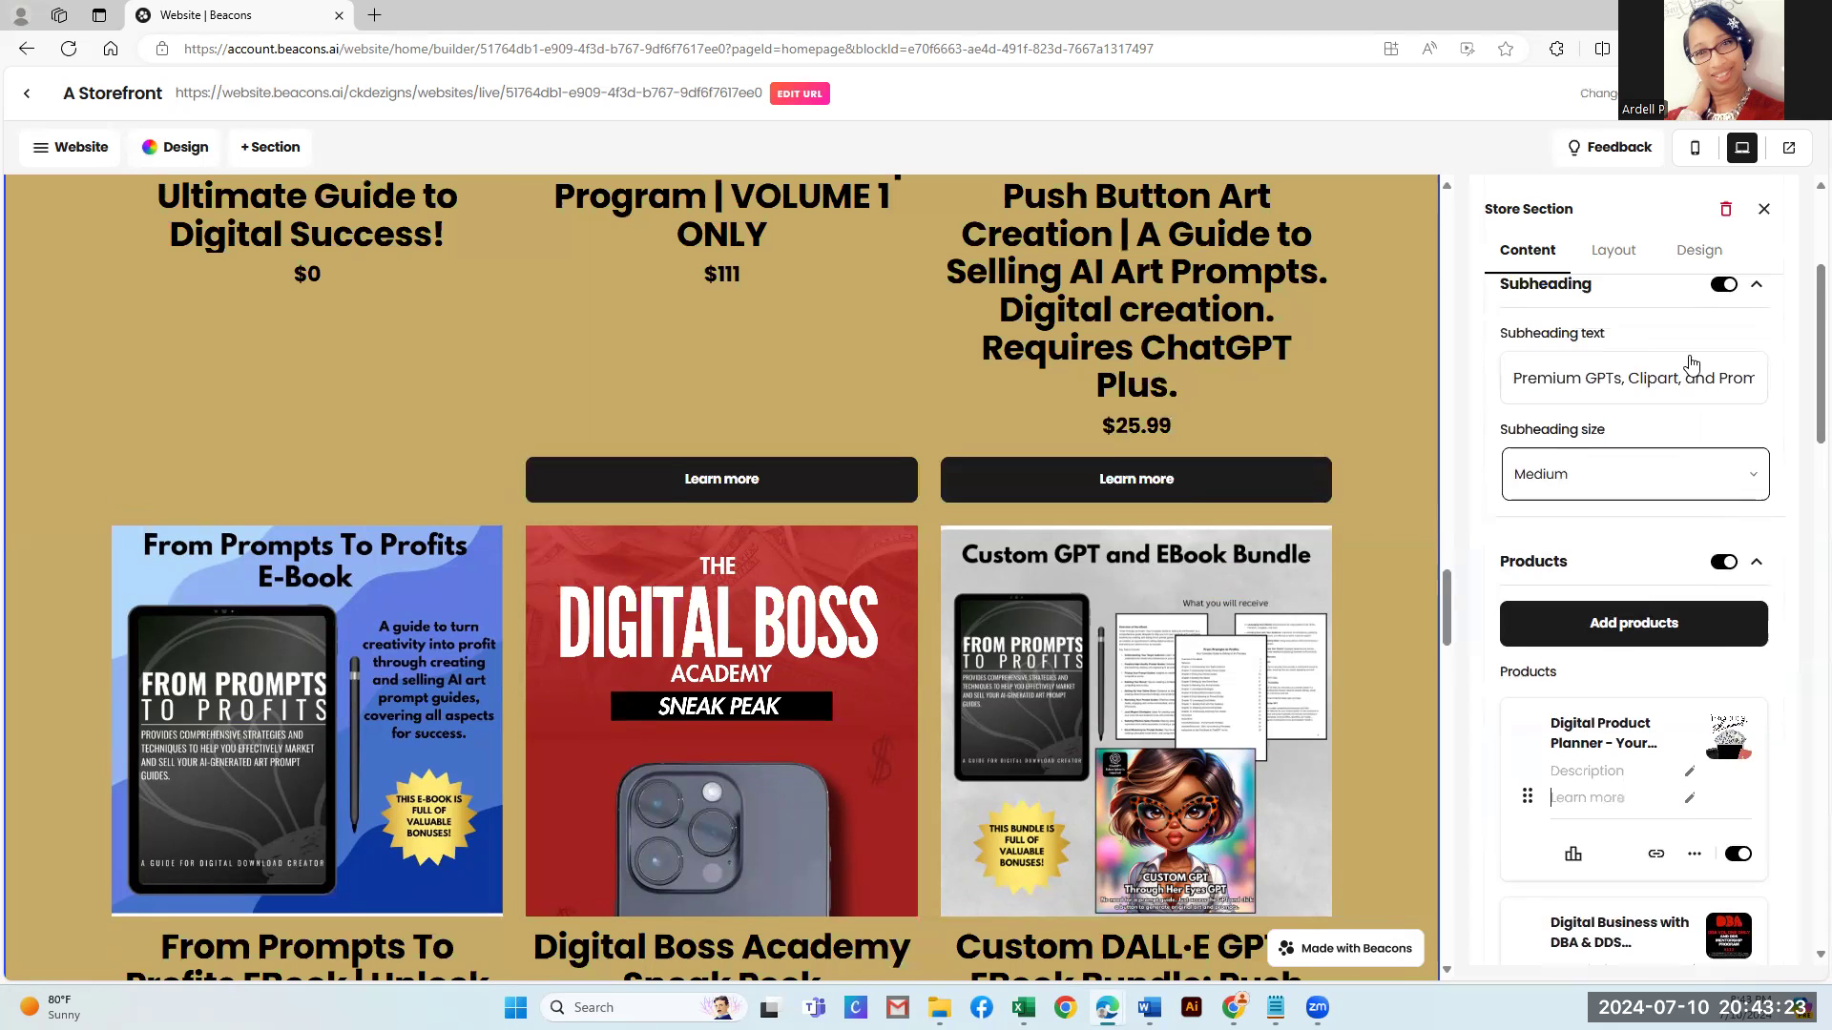
pyautogui.scroll(-2, 1802, 391)
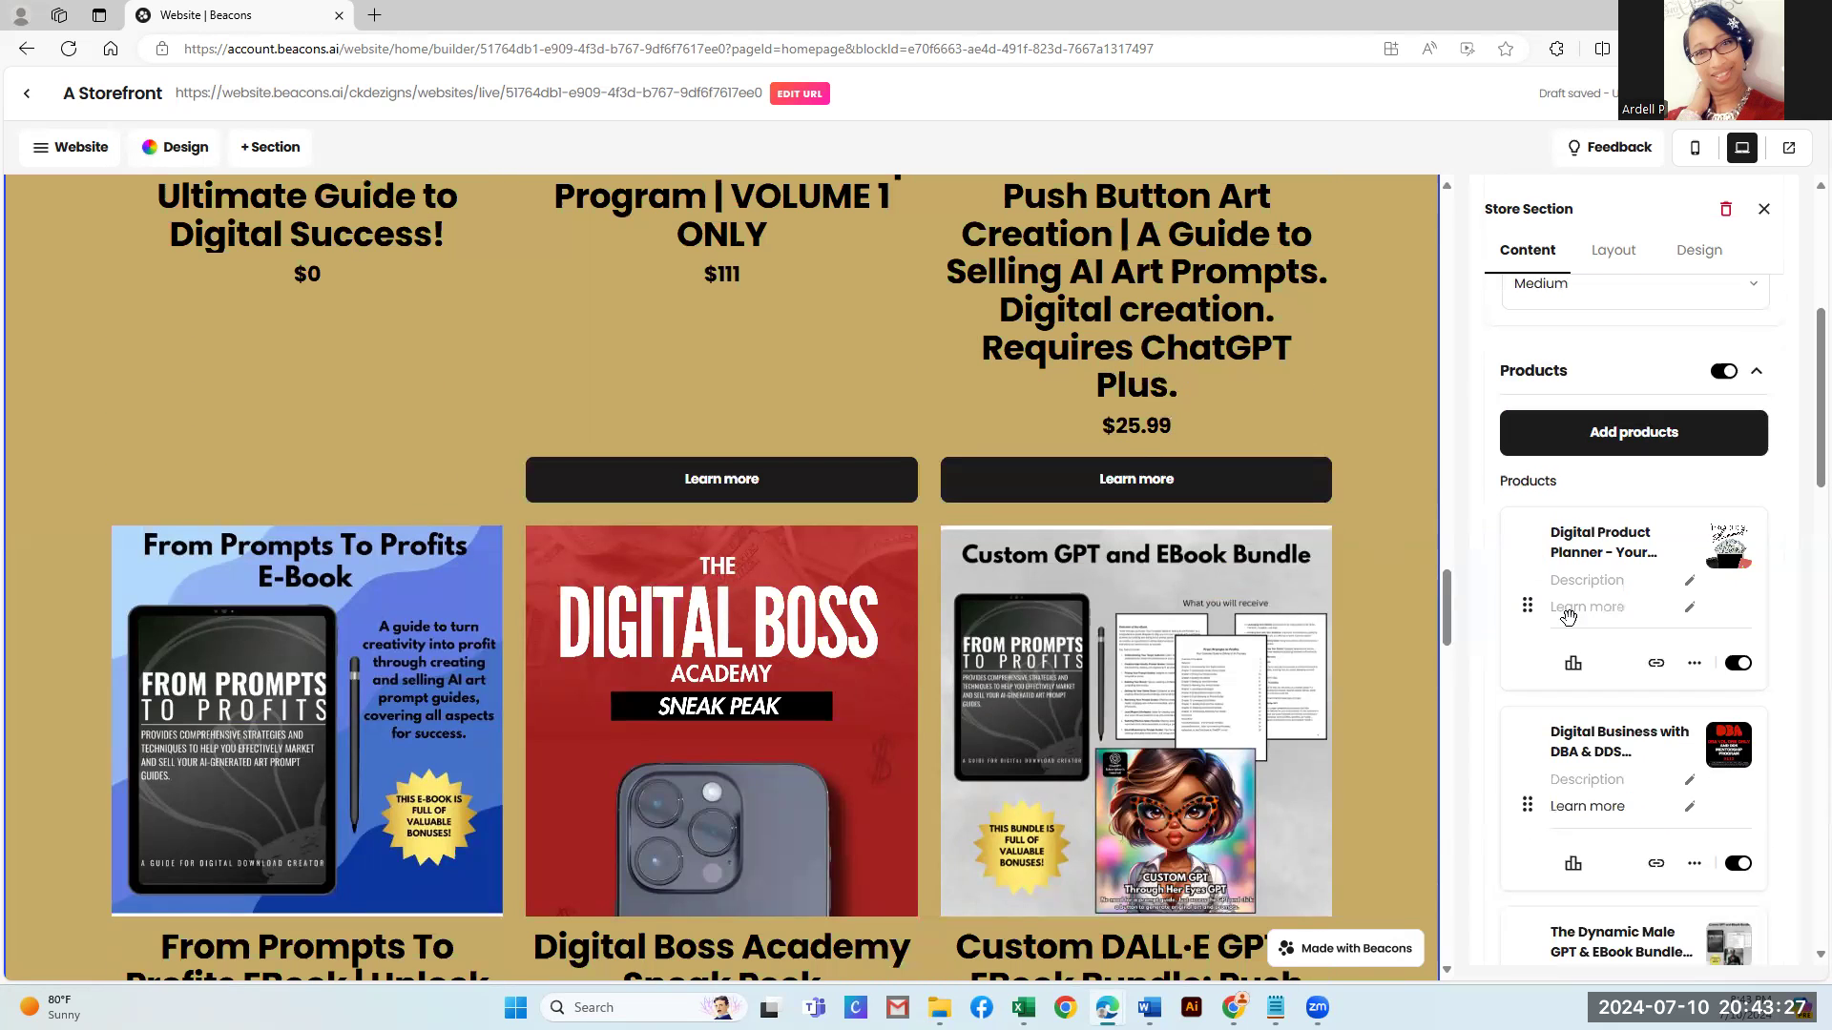
pyautogui.click(1566, 607)
pyautogui.write('Free')
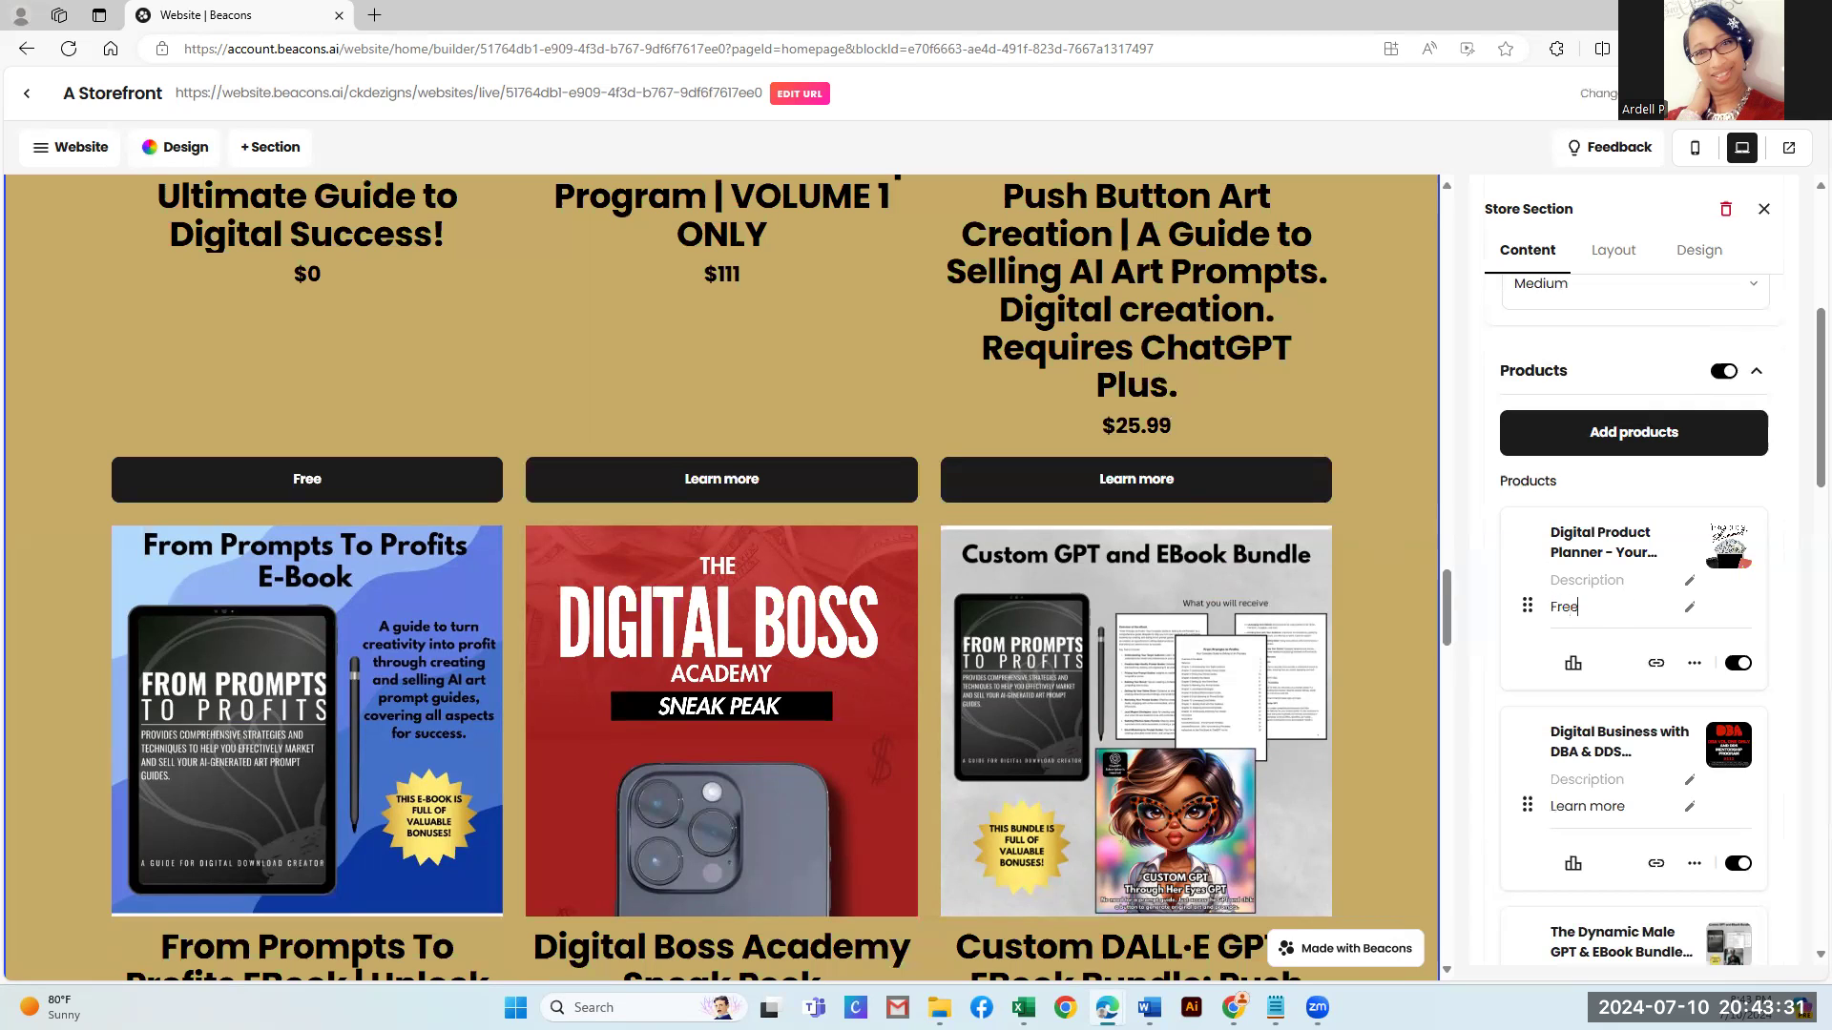
pyautogui.press('BackSpace')
pyautogui.press('BackSpace')
pyautogui.press('BackSpace')
pyautogui.press('BackSpace')
pyautogui.write('FREE')
# Set the button text of Digital Business with DBA & DDS Volume 1 to "Access Now!" and copy that text
pyautogui.click(1589, 809)
pyautogui.moveTo(1555, 806)
pyautogui.mouseDown()
pyautogui.moveTo(1611, 810)
pyautogui.moveTo(1547, 808)
pyautogui.mouseUp()
pyautogui.write('Ac')
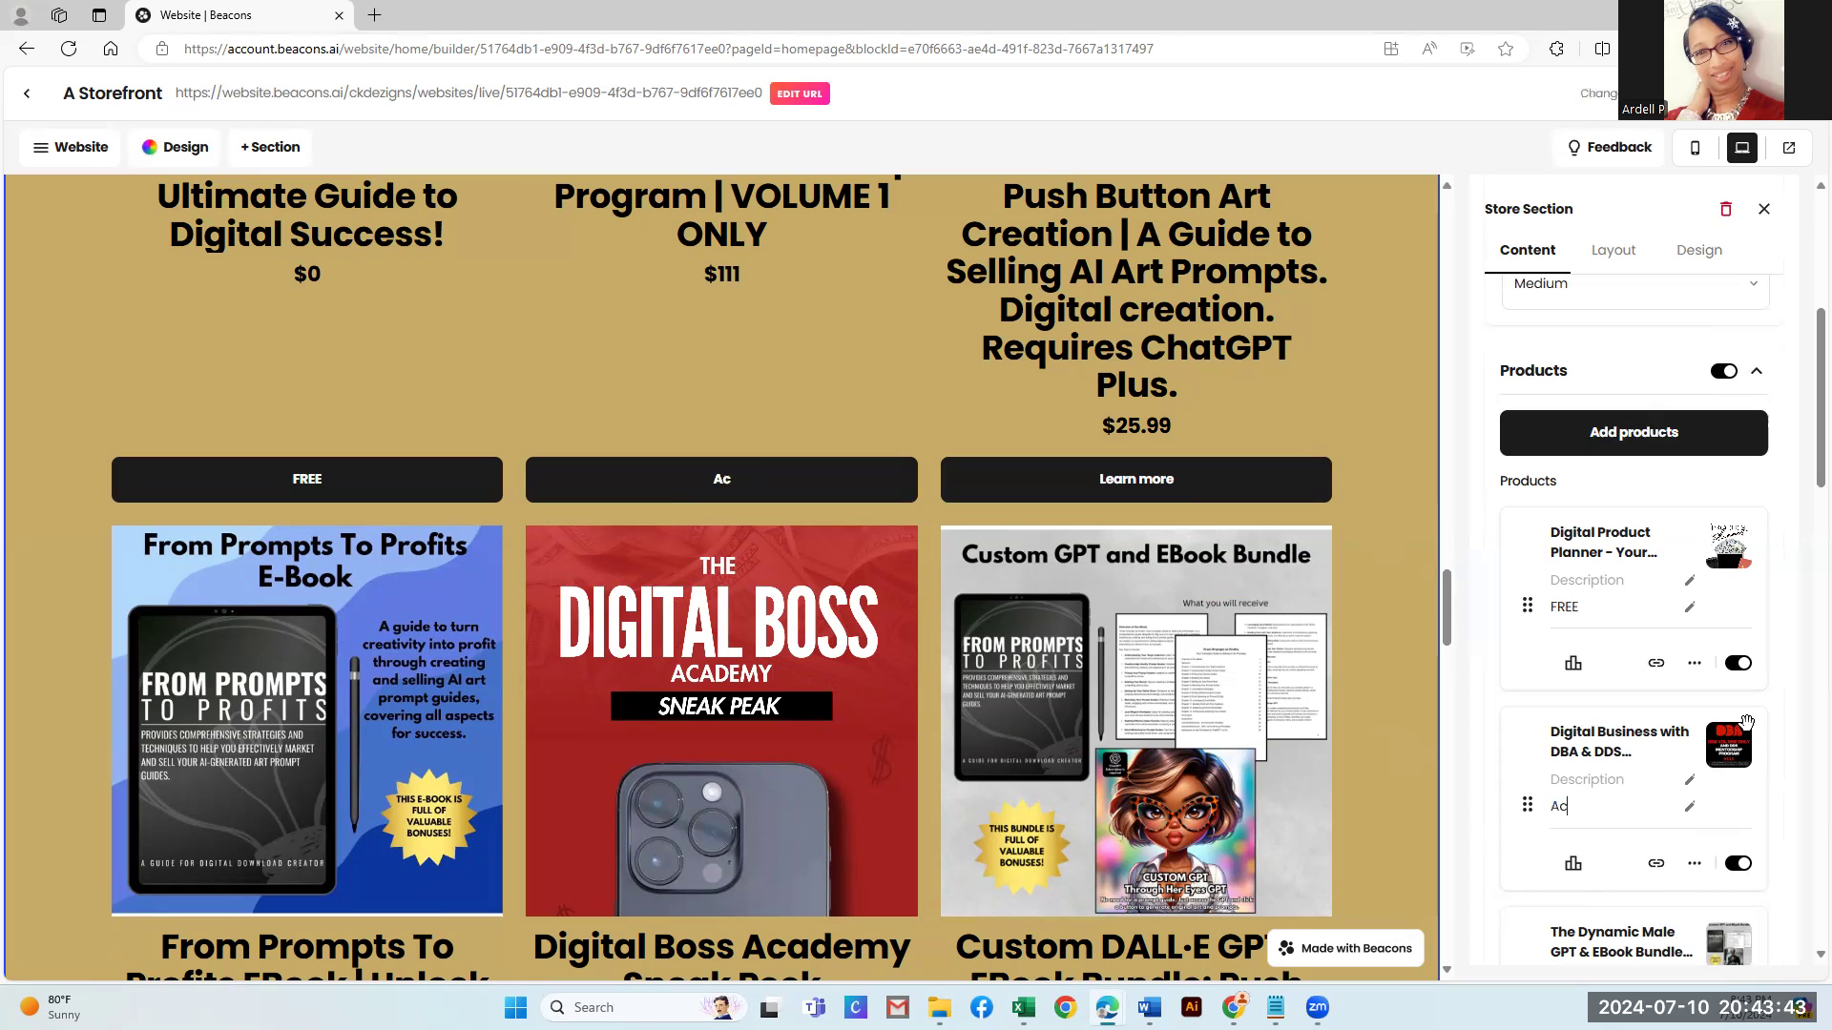
pyautogui.write('cess Now!')
pyautogui.moveTo(1636, 807); pyautogui.dragTo(1548, 807)
pyautogui.hotkey('ctrl', 'c')
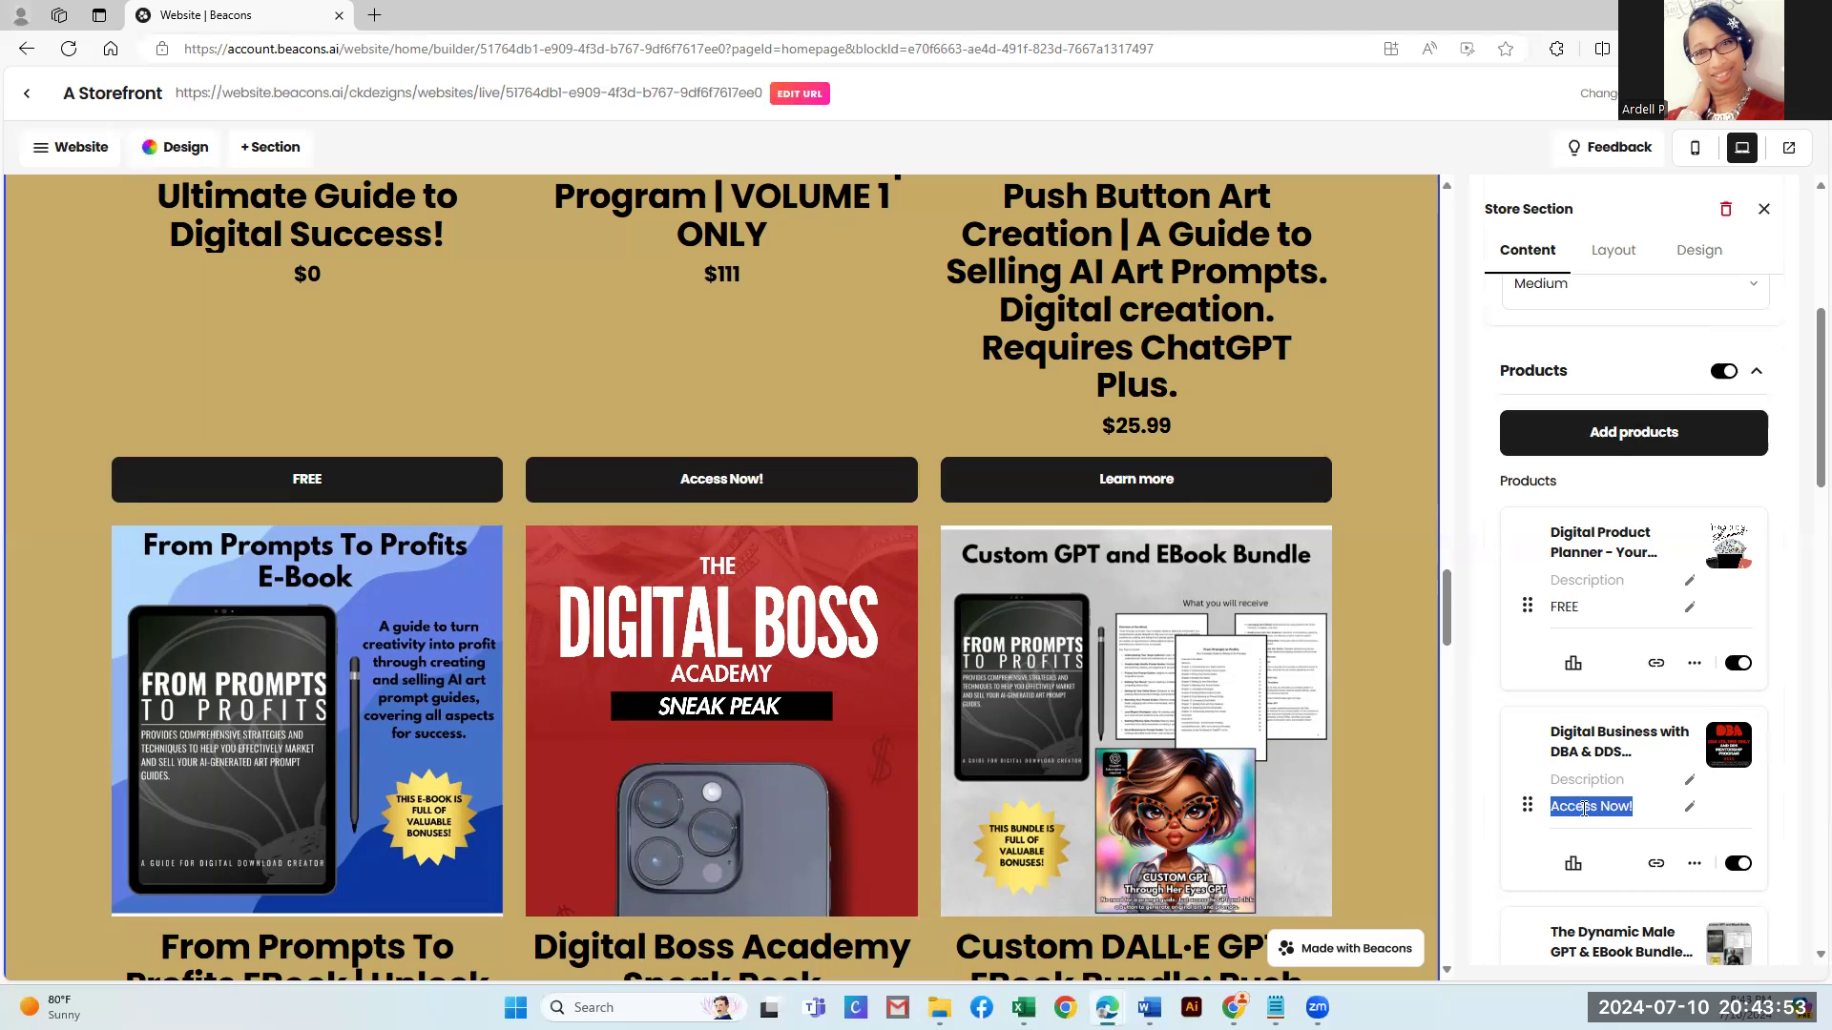
# Set the button text of DDS Mentorship Program and Start Your Digital Business with DBA to the copied "Access Now!"
pyautogui.scroll(-7, 1684, 839)
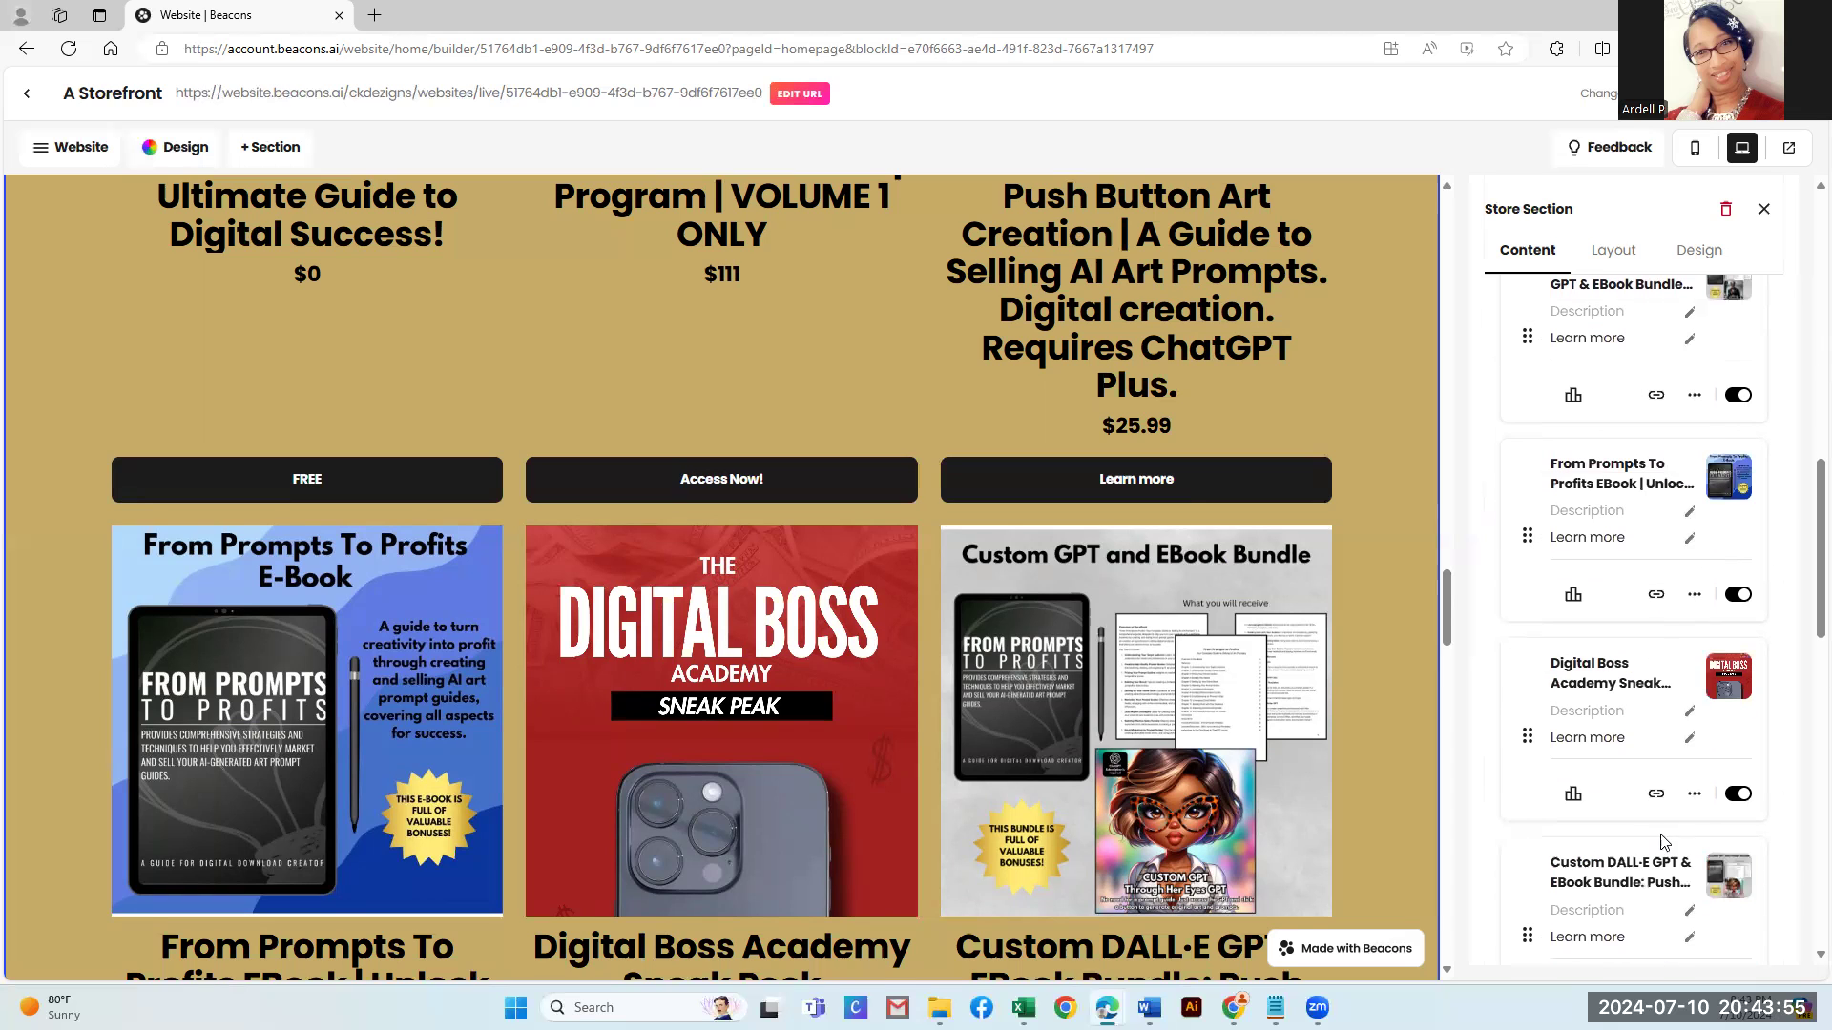
pyautogui.scroll(-5, 1650, 826)
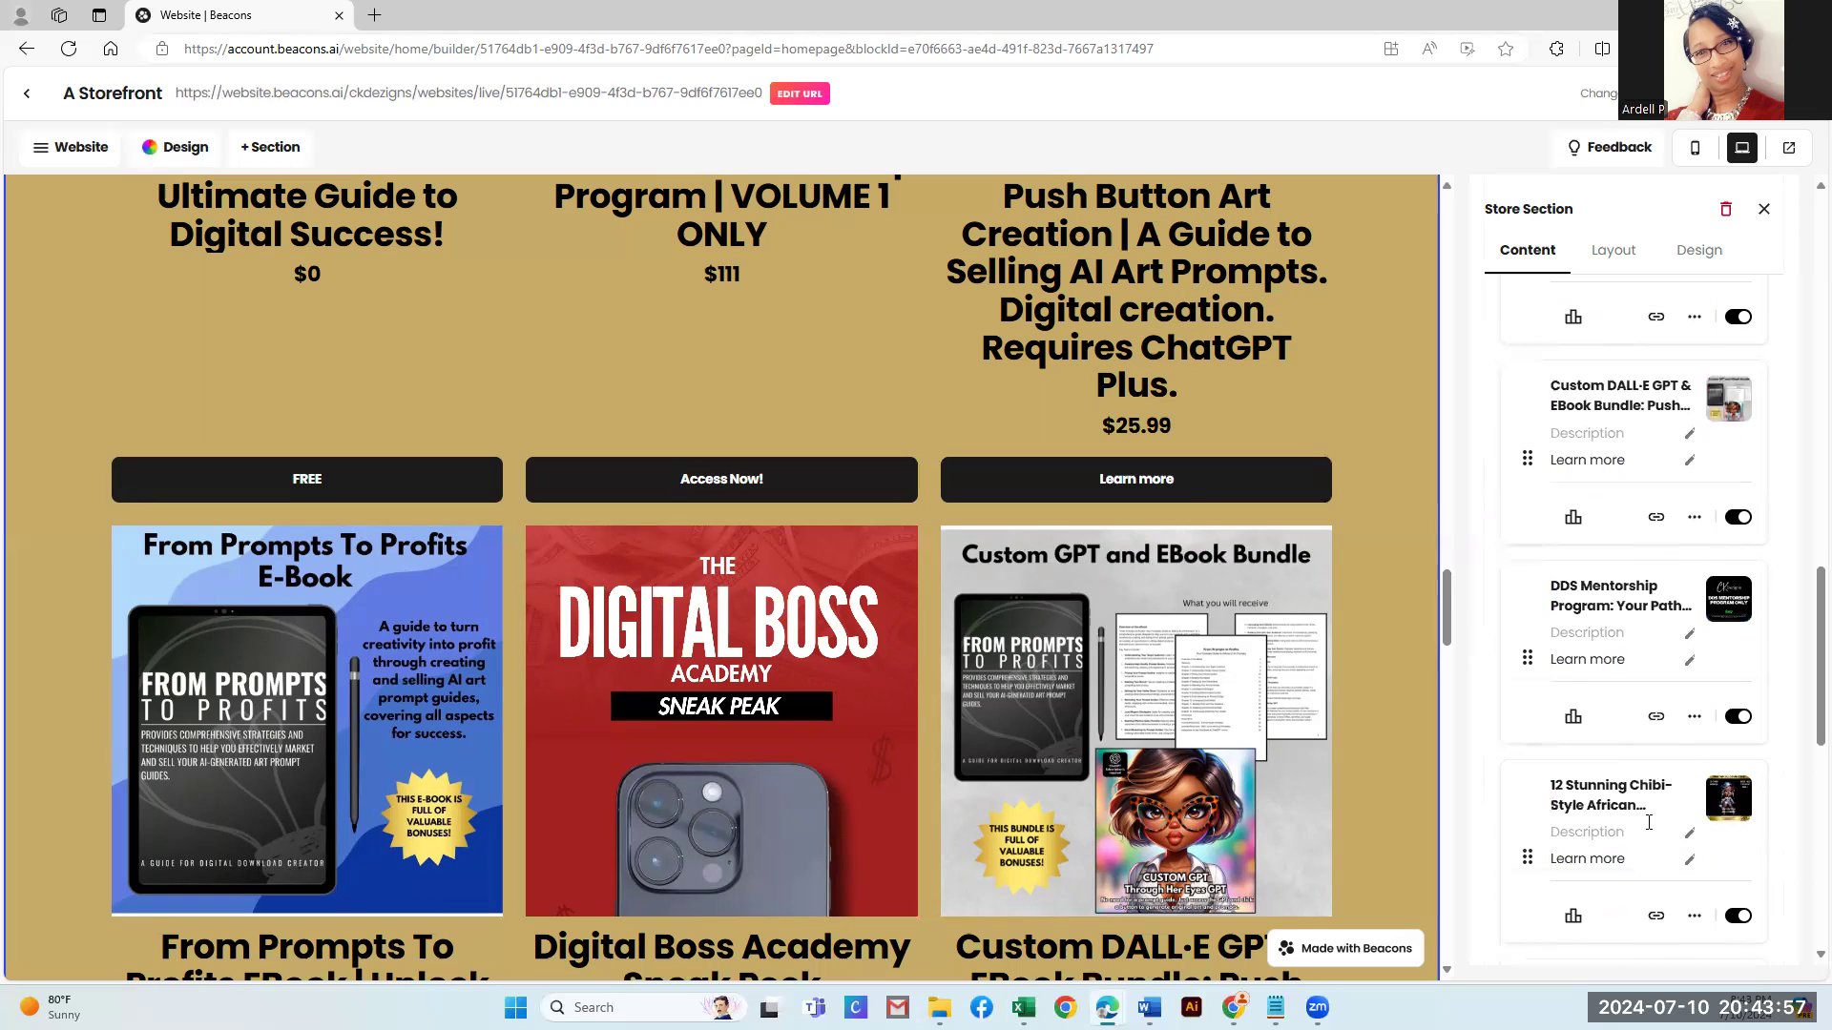
pyautogui.moveTo(1633, 664); pyautogui.dragTo(1549, 668)
pyautogui.hotkey('ctrl', 'v')
pyautogui.scroll(-4, 1614, 713)
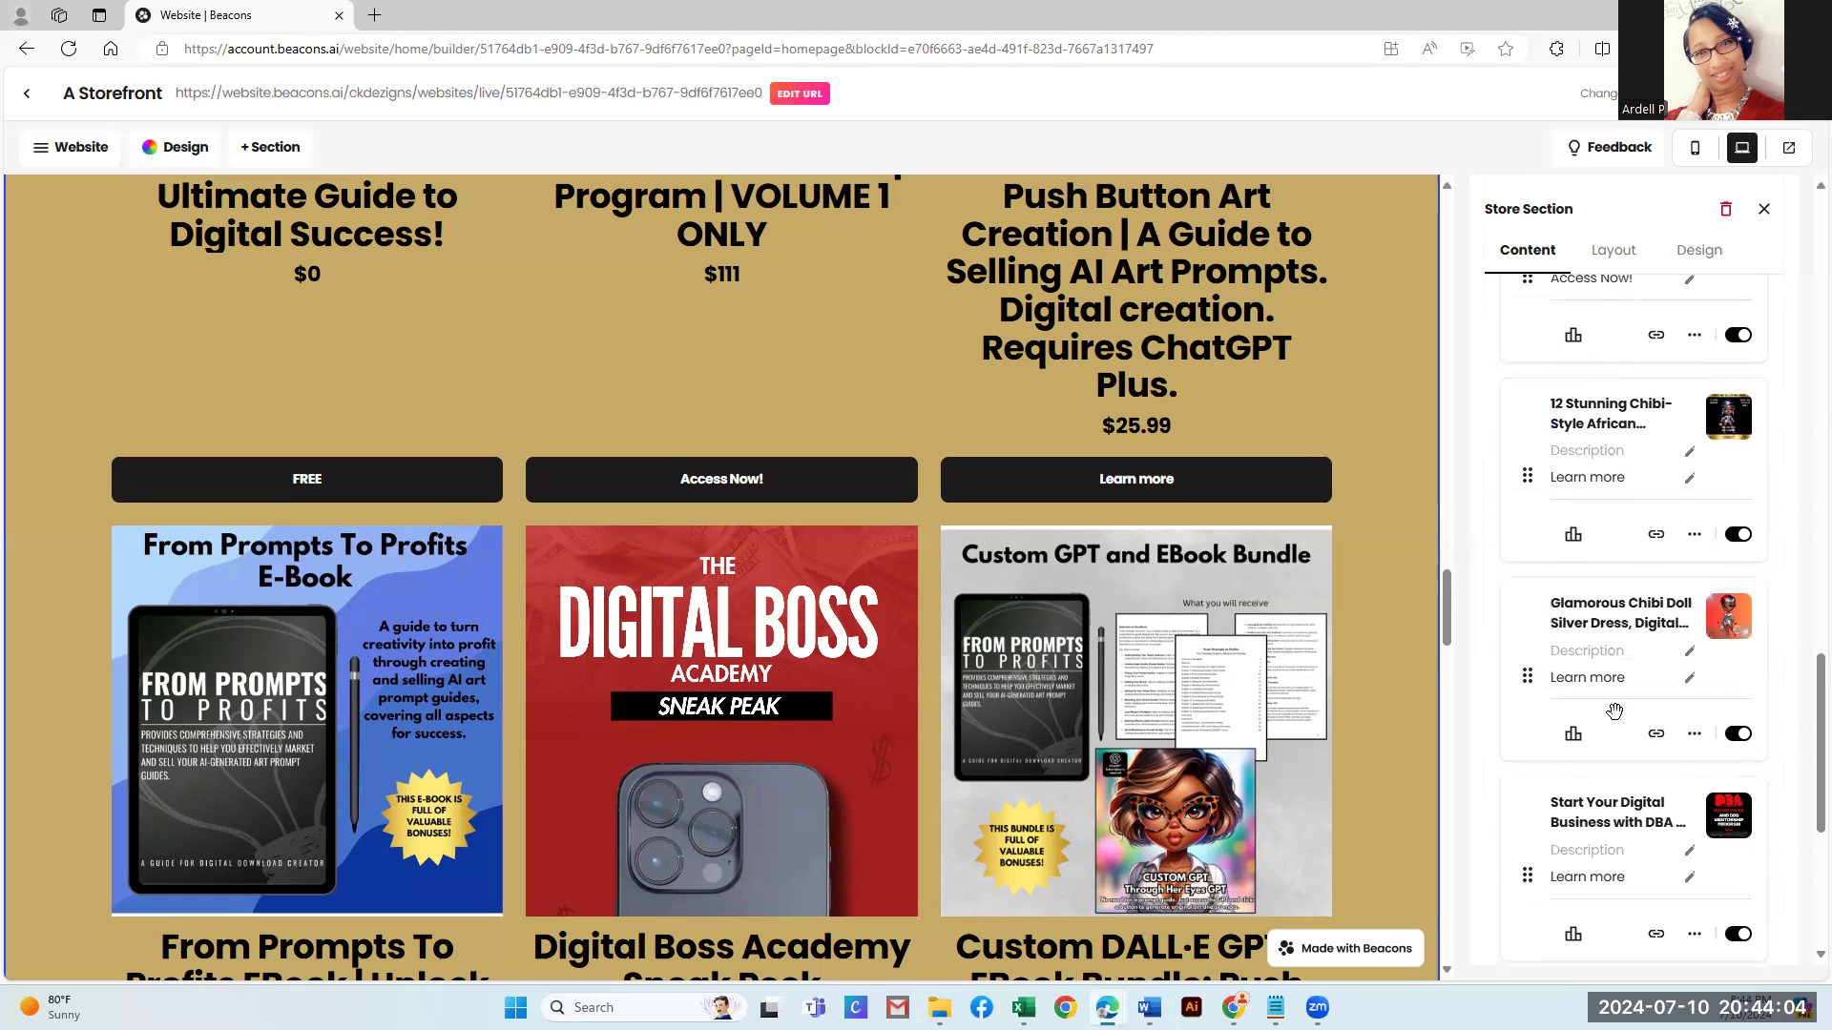
pyautogui.scroll(-1, 1620, 763)
pyautogui.moveTo(1631, 784); pyautogui.dragTo(1540, 774)
pyautogui.hotkey('ctrl', 'v')
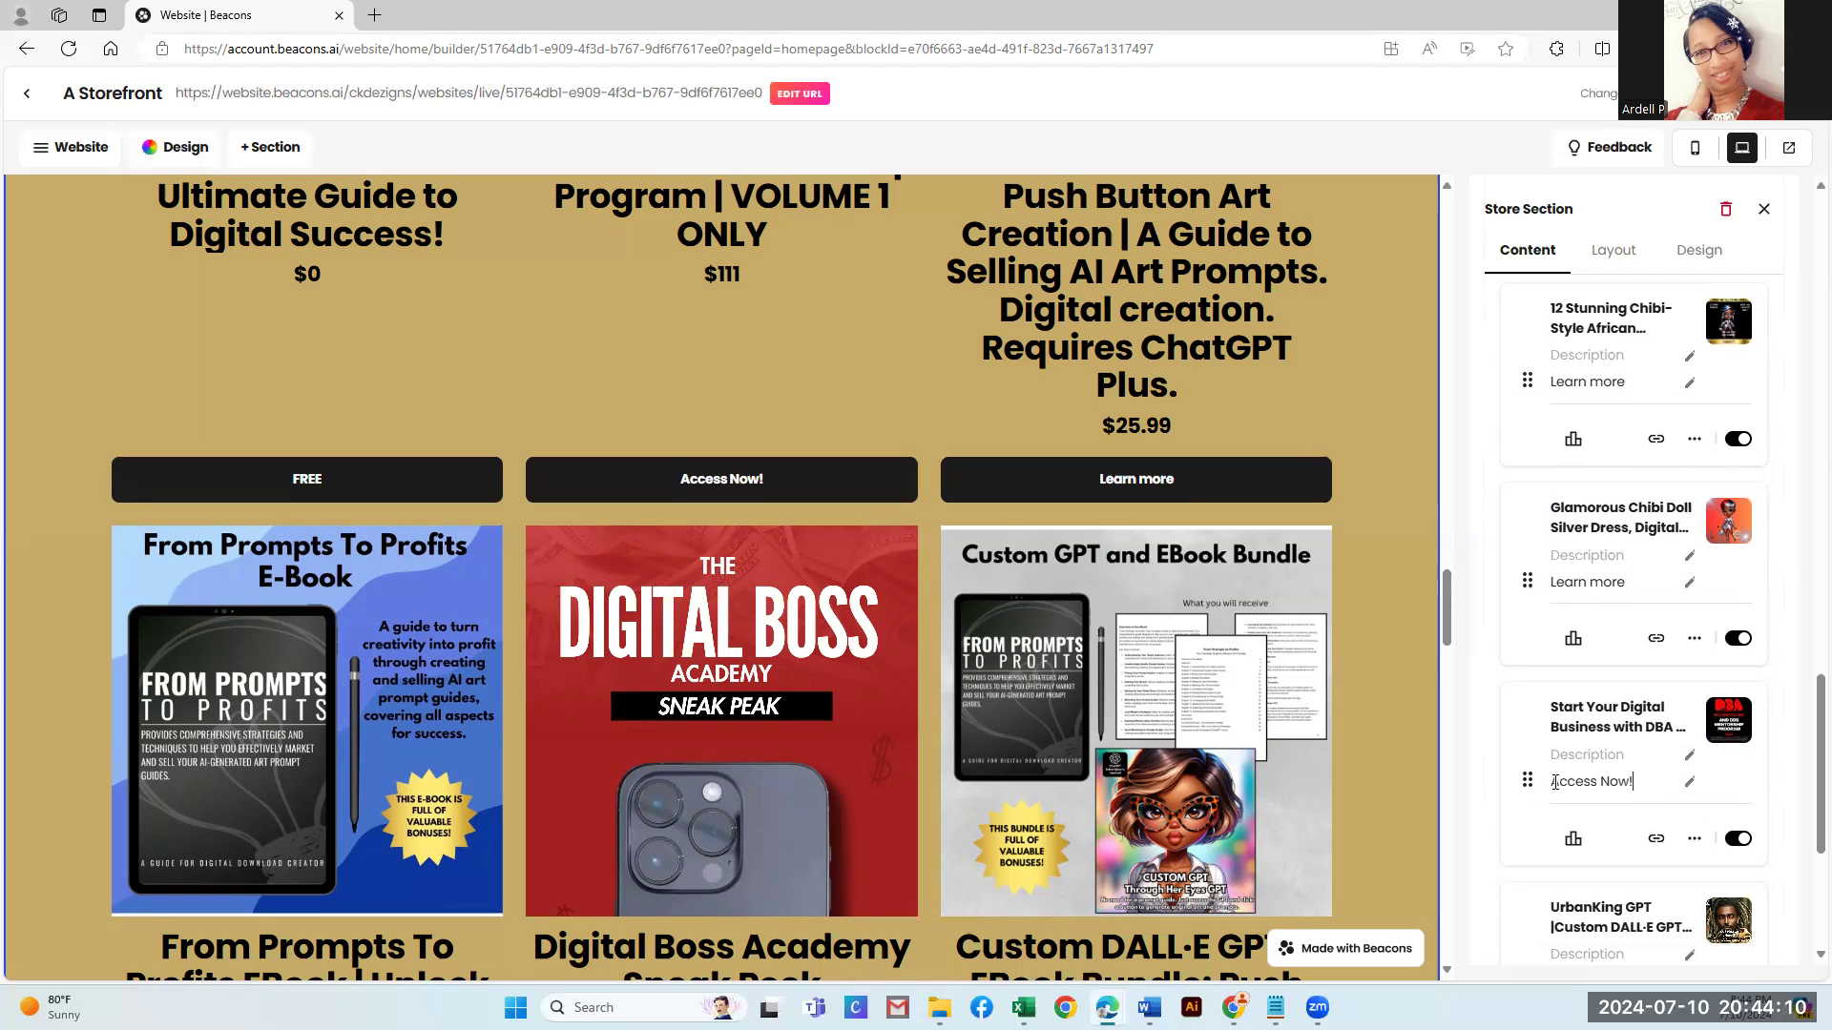
# Set the Dynamic Male GPT & EBook Bundle's button text to "Buy Now!" and copy that text
pyautogui.scroll(15, 1556, 782)
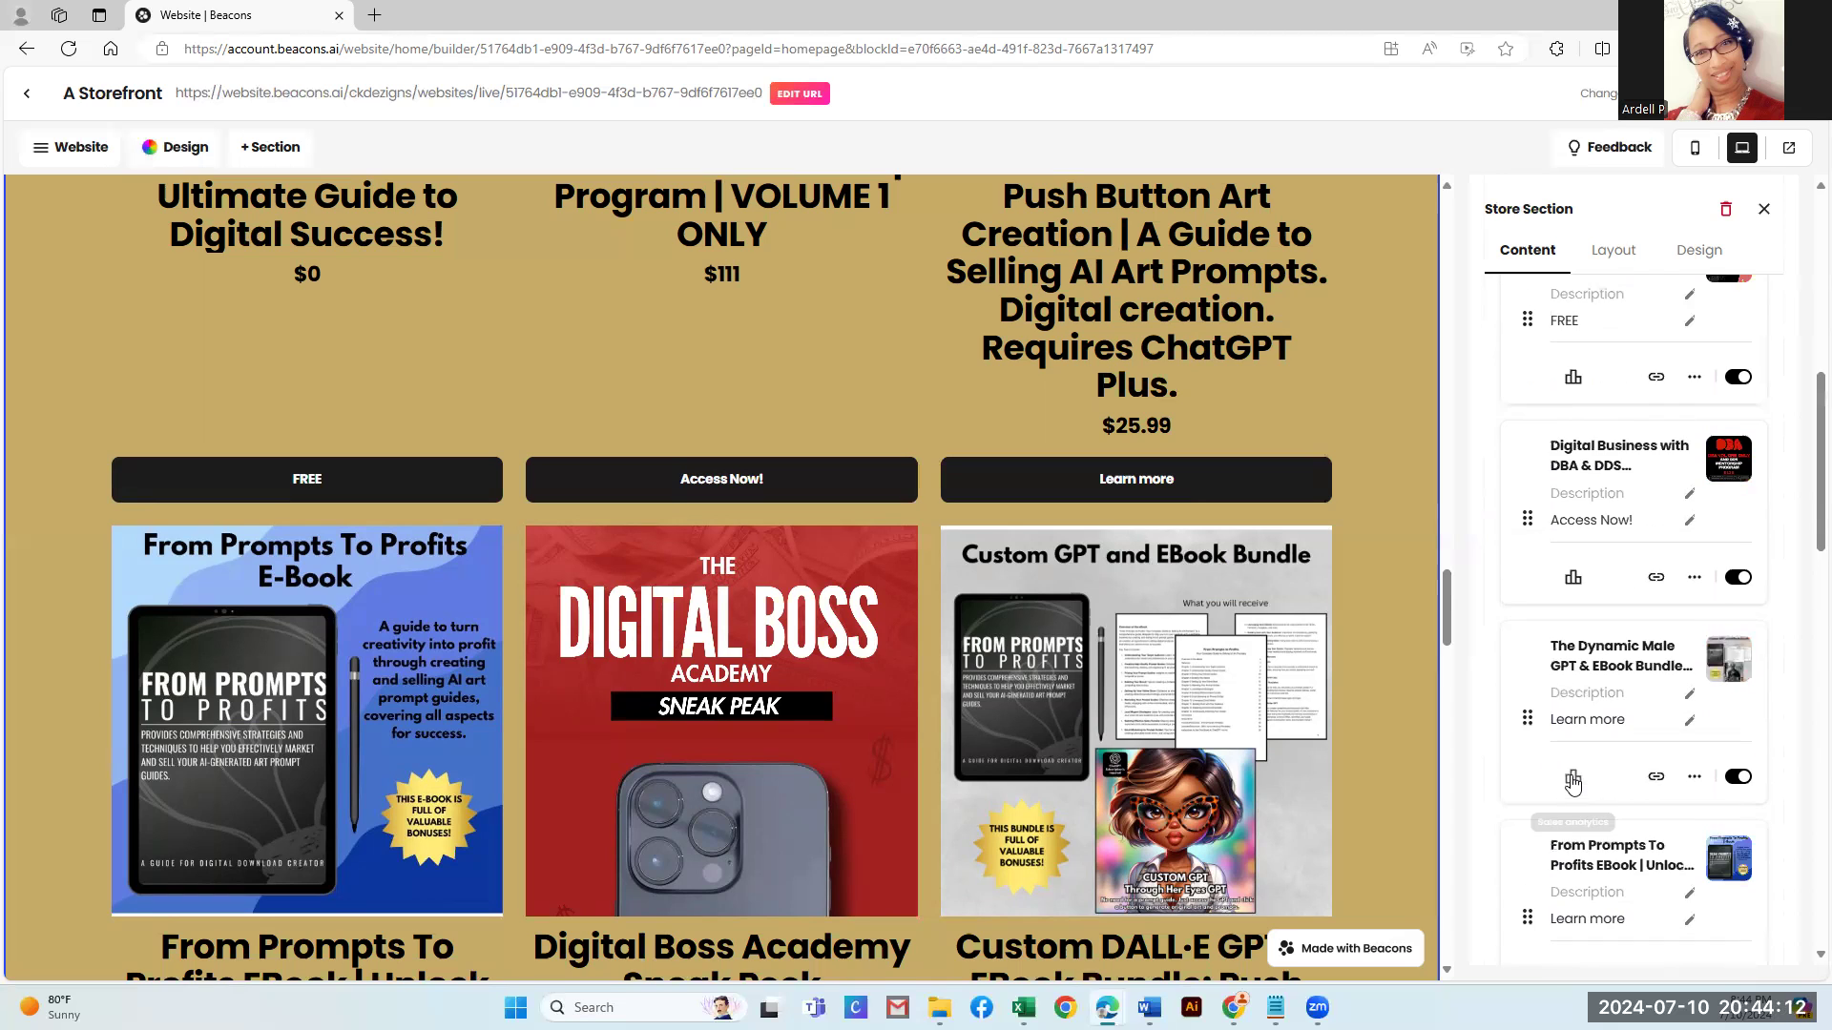
pyautogui.scroll(-5, 1573, 782)
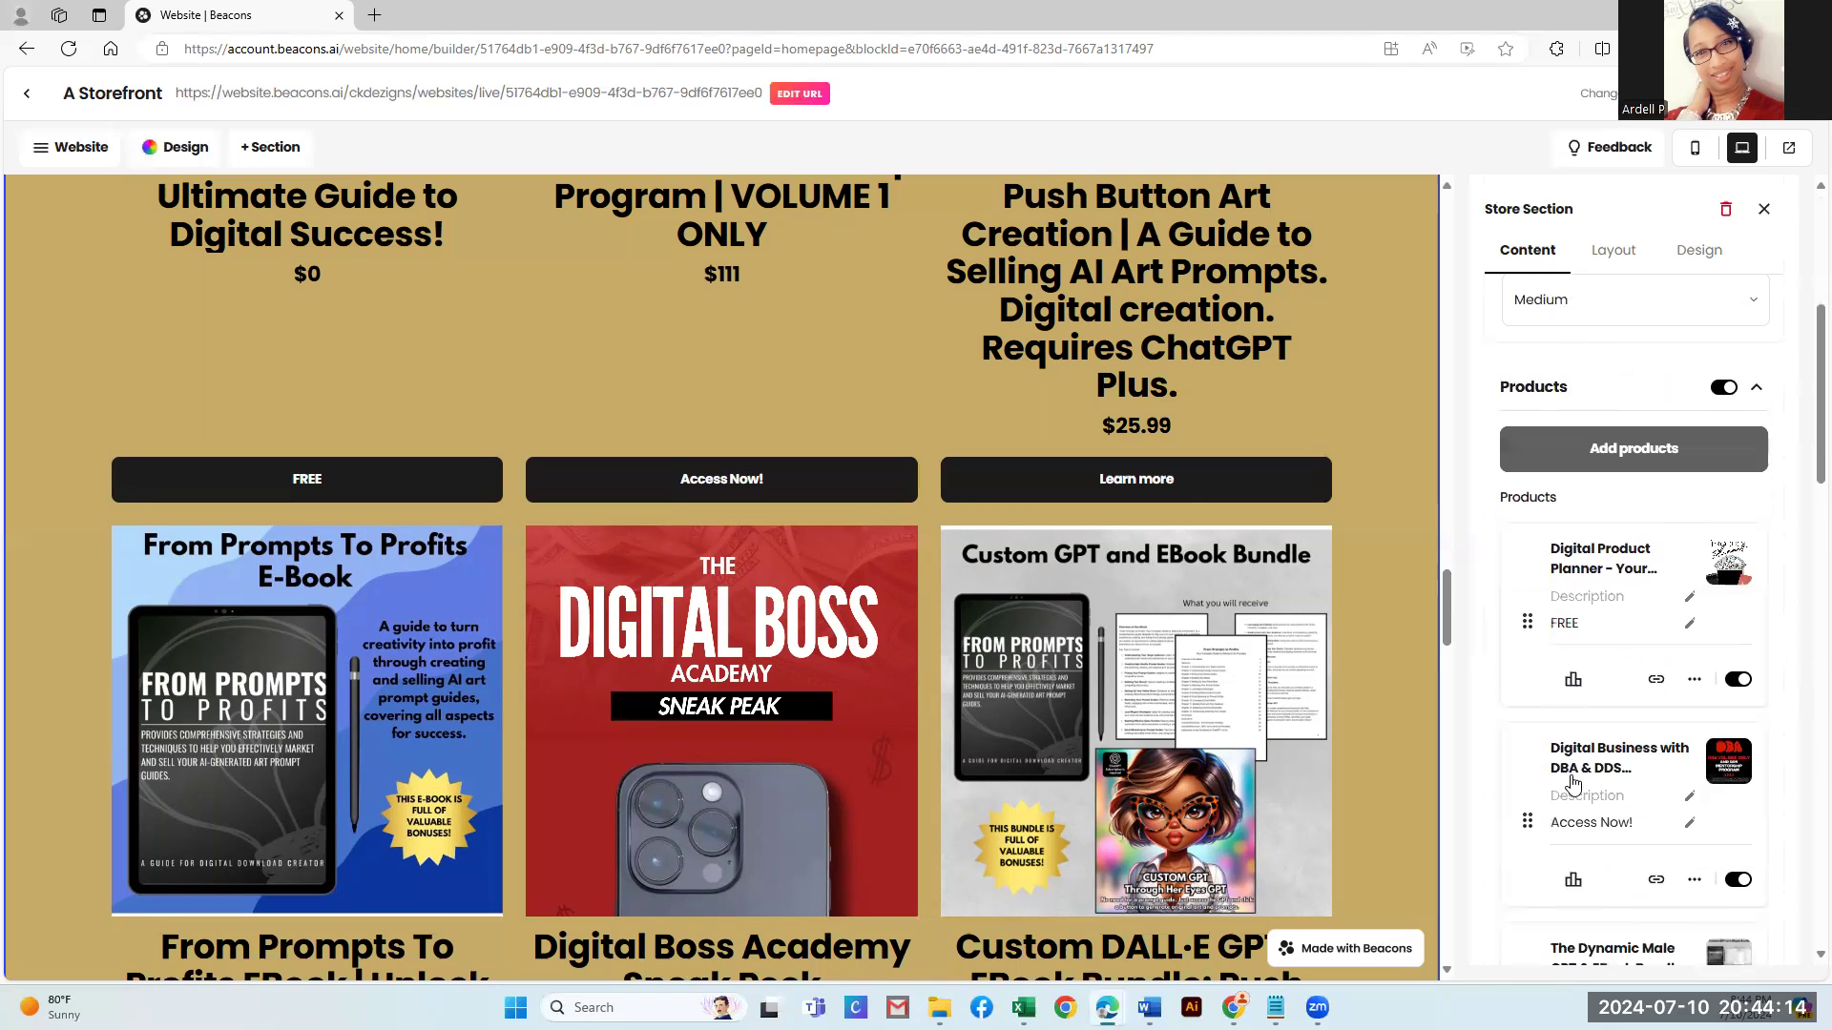
pyautogui.scroll(-3, 1570, 772)
pyautogui.moveTo(1626, 735); pyautogui.dragTo(1544, 734)
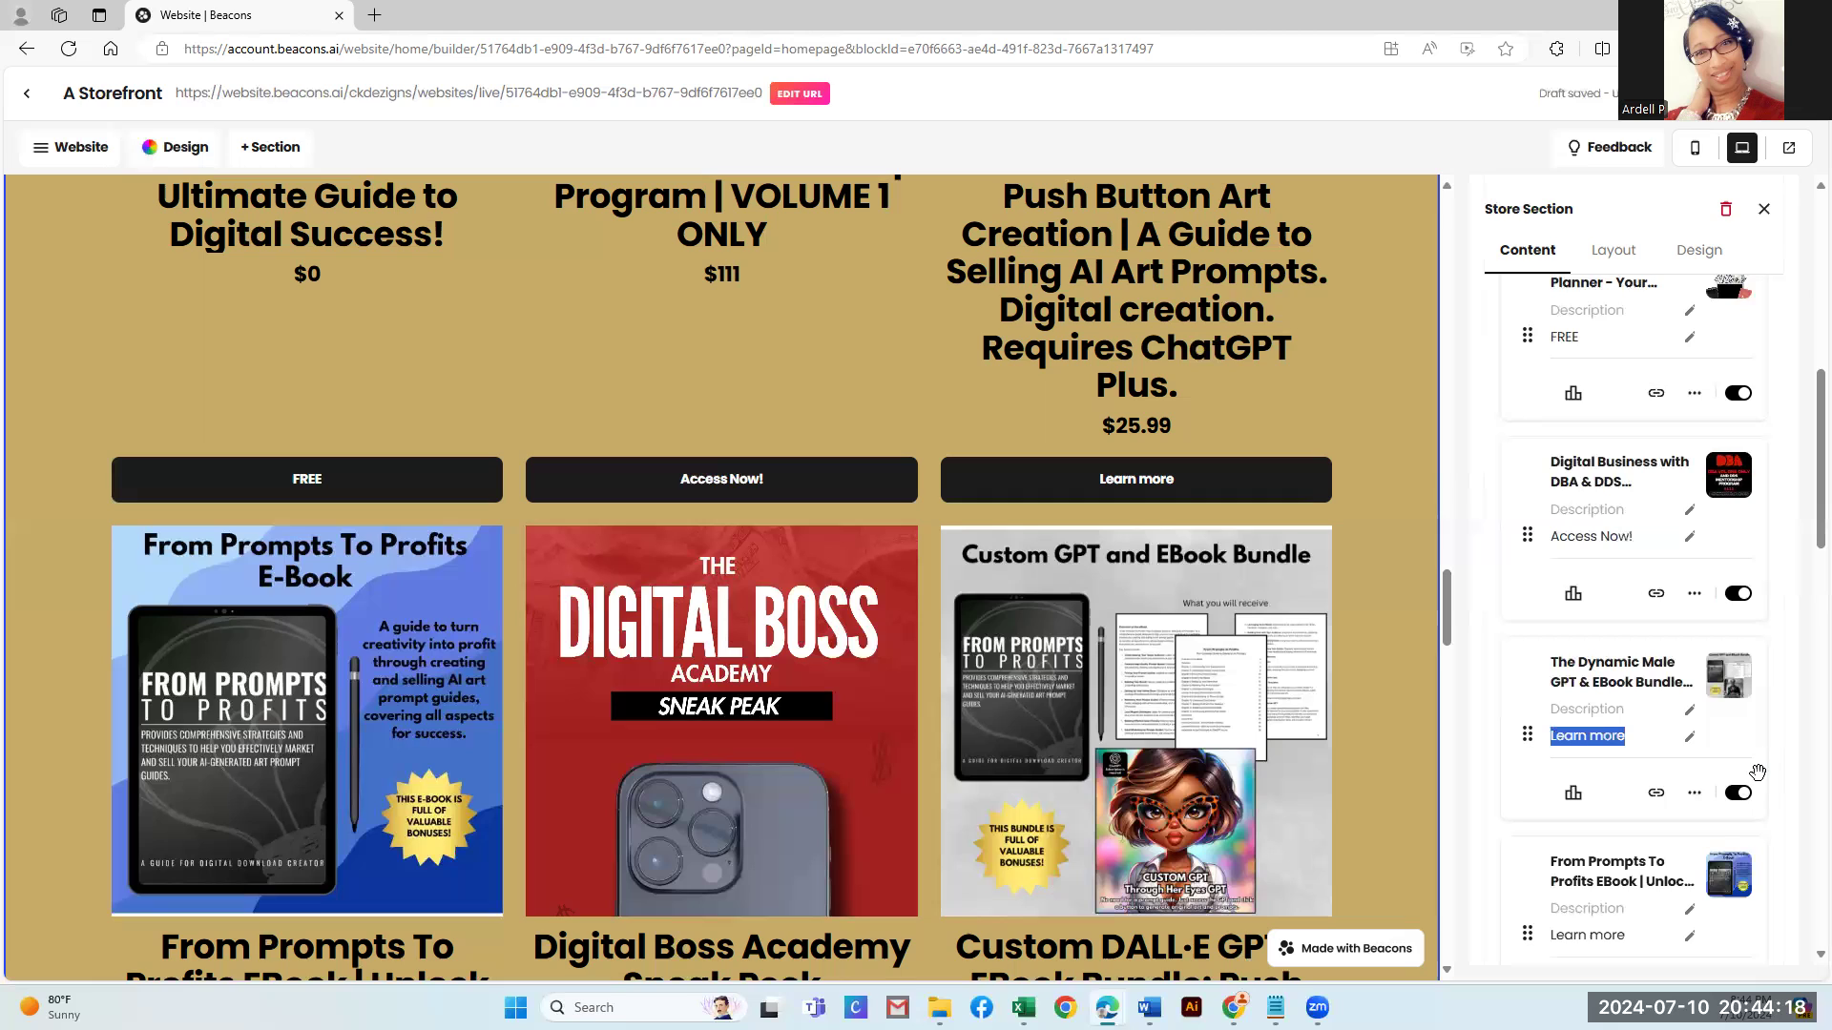
pyautogui.write('But')
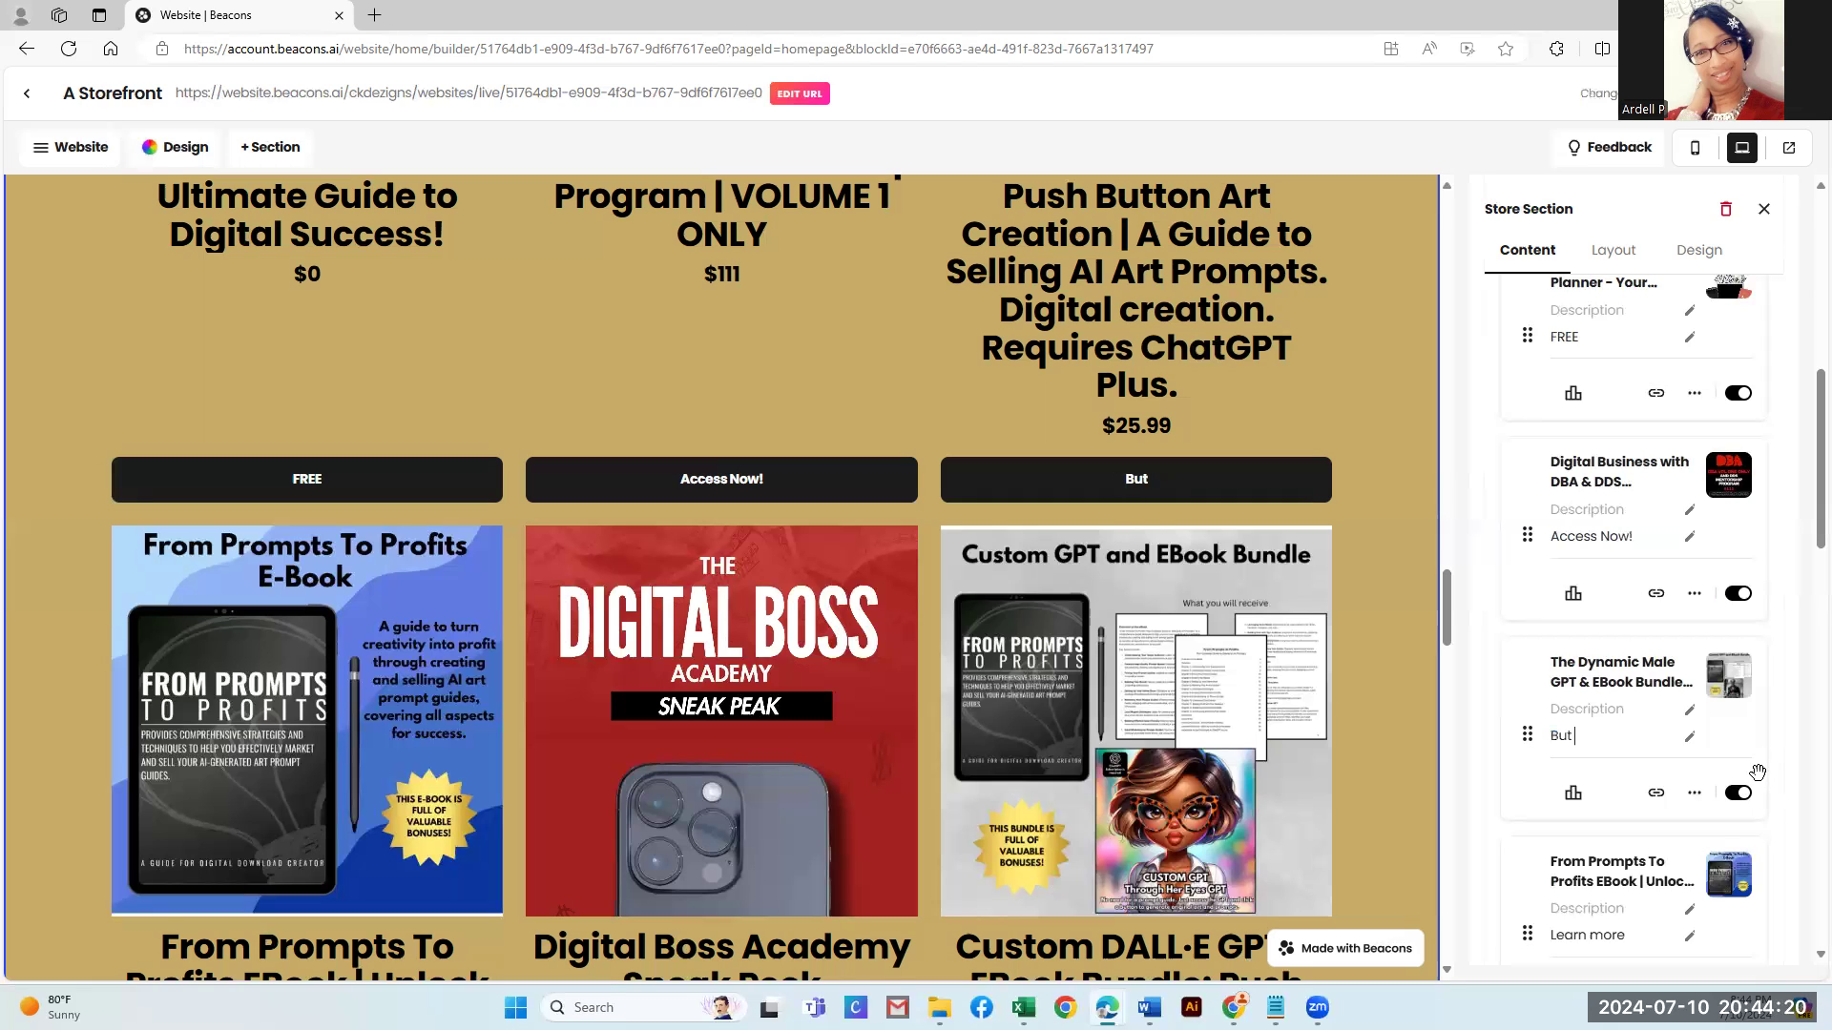
pyautogui.press('BackSpace')
pyautogui.write('y Now!')
pyautogui.hotkey('shift', 'Left')
pyautogui.hotkey('shift', 'Left')
pyautogui.moveTo(1568, 741); pyautogui.dragTo(1547, 737)
pyautogui.hotkey('ctrl', 'c')
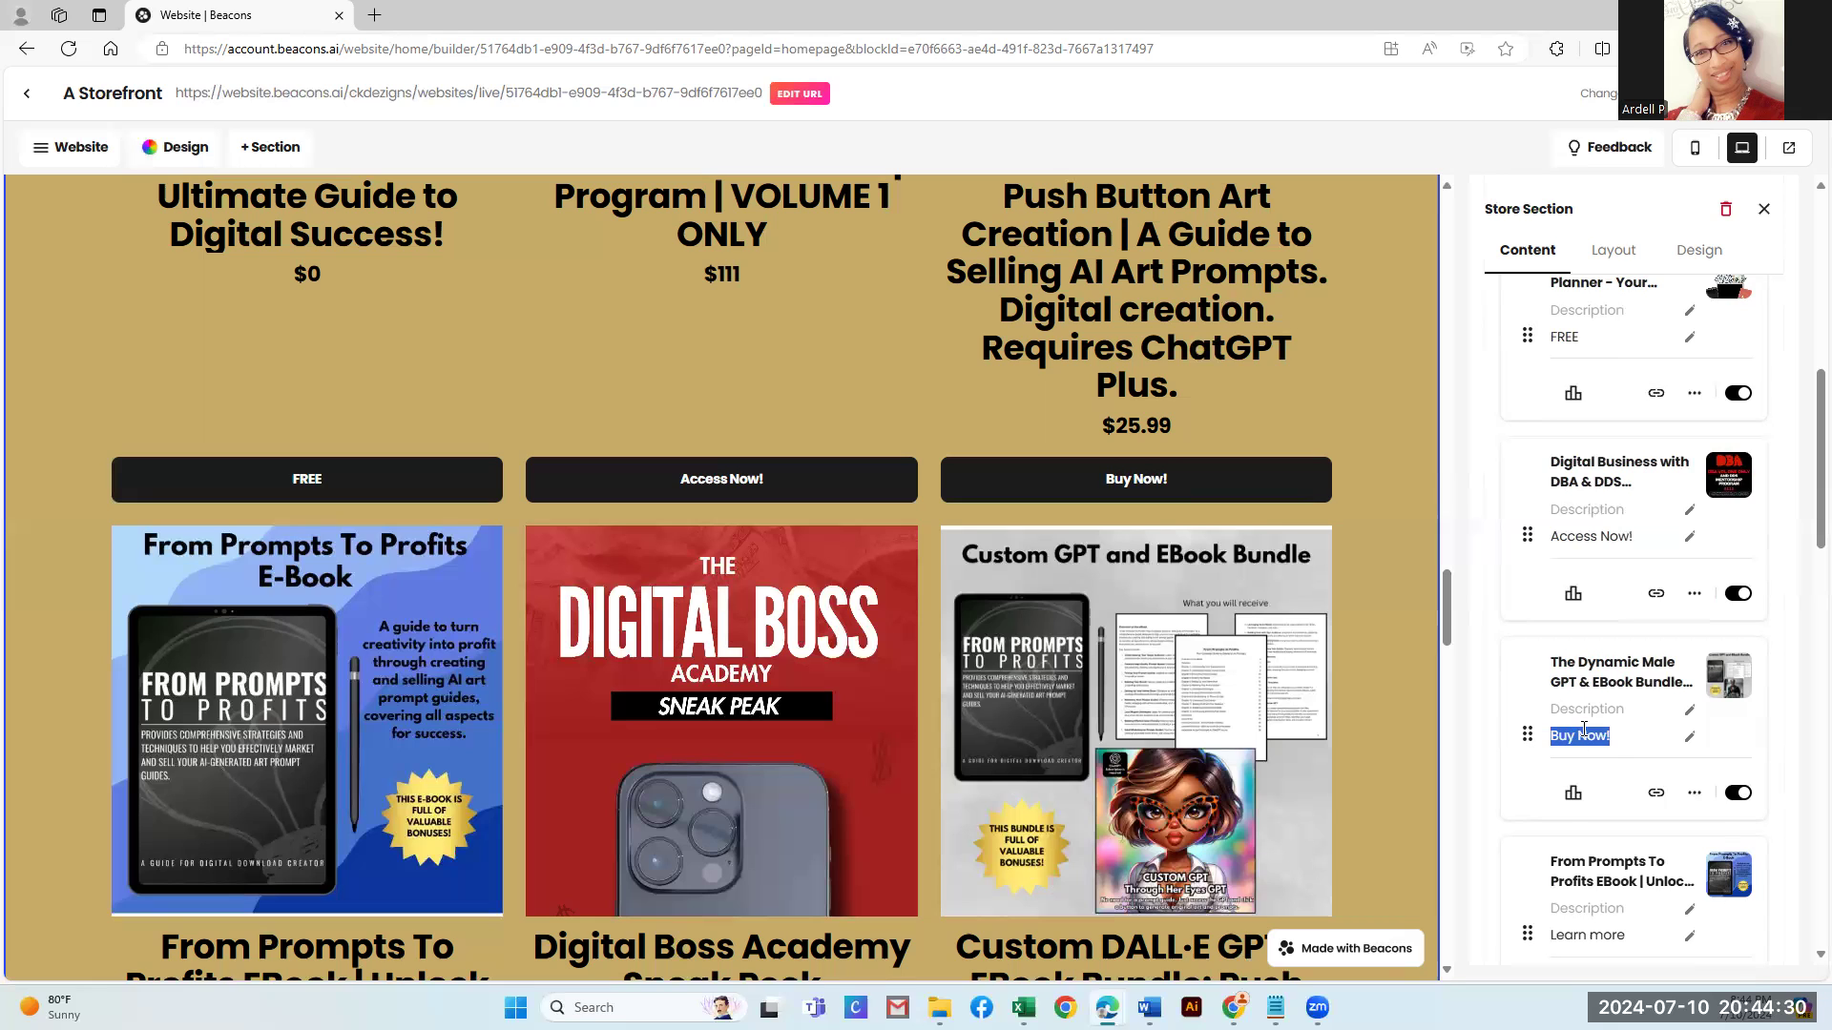
# Set the From Prompts To Profits EBook's button text to "Buy Now!" and the Digital Boss Academy Sneak Peek's to "FREE"
pyautogui.scroll(-3, 1585, 730)
pyautogui.moveTo(1625, 650); pyautogui.dragTo(1548, 653)
pyautogui.hotkey('ctrl', 'v')
pyautogui.scroll(-1, 1608, 665)
pyautogui.scroll(-2, 1609, 665)
pyautogui.moveTo(1634, 661); pyautogui.dragTo(1543, 655)
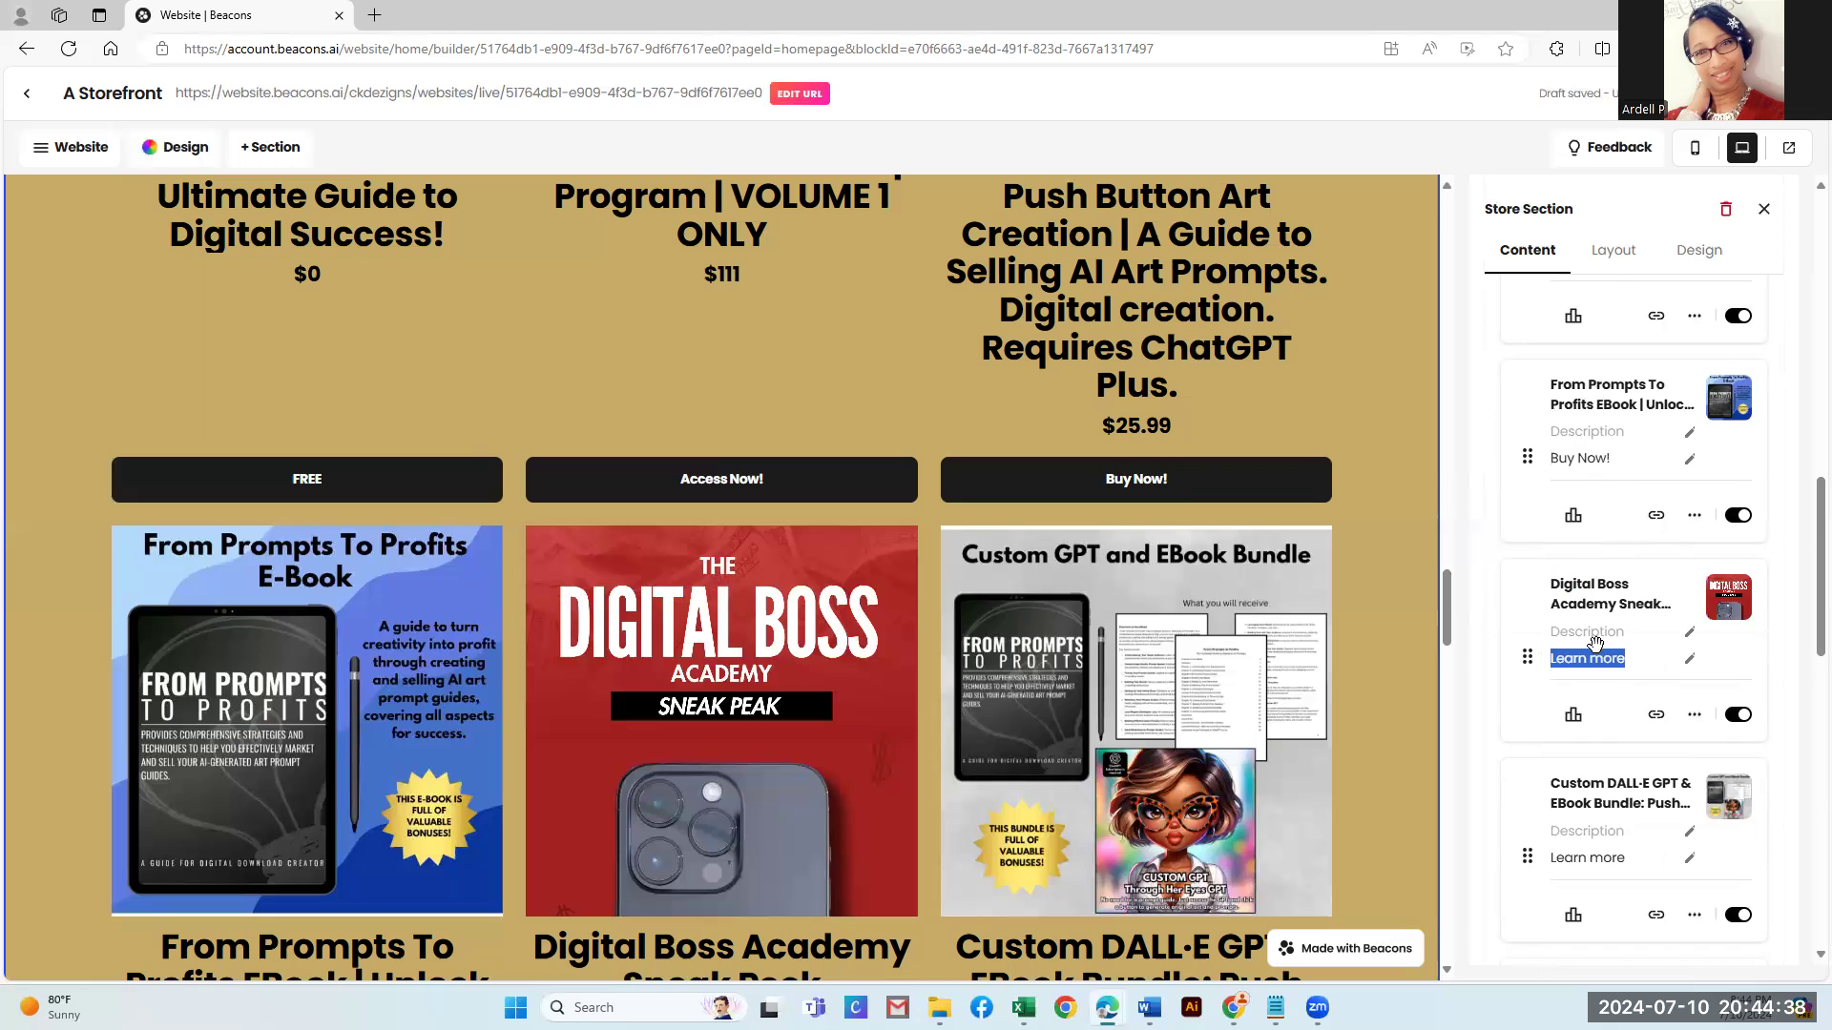
pyautogui.write('FREE')
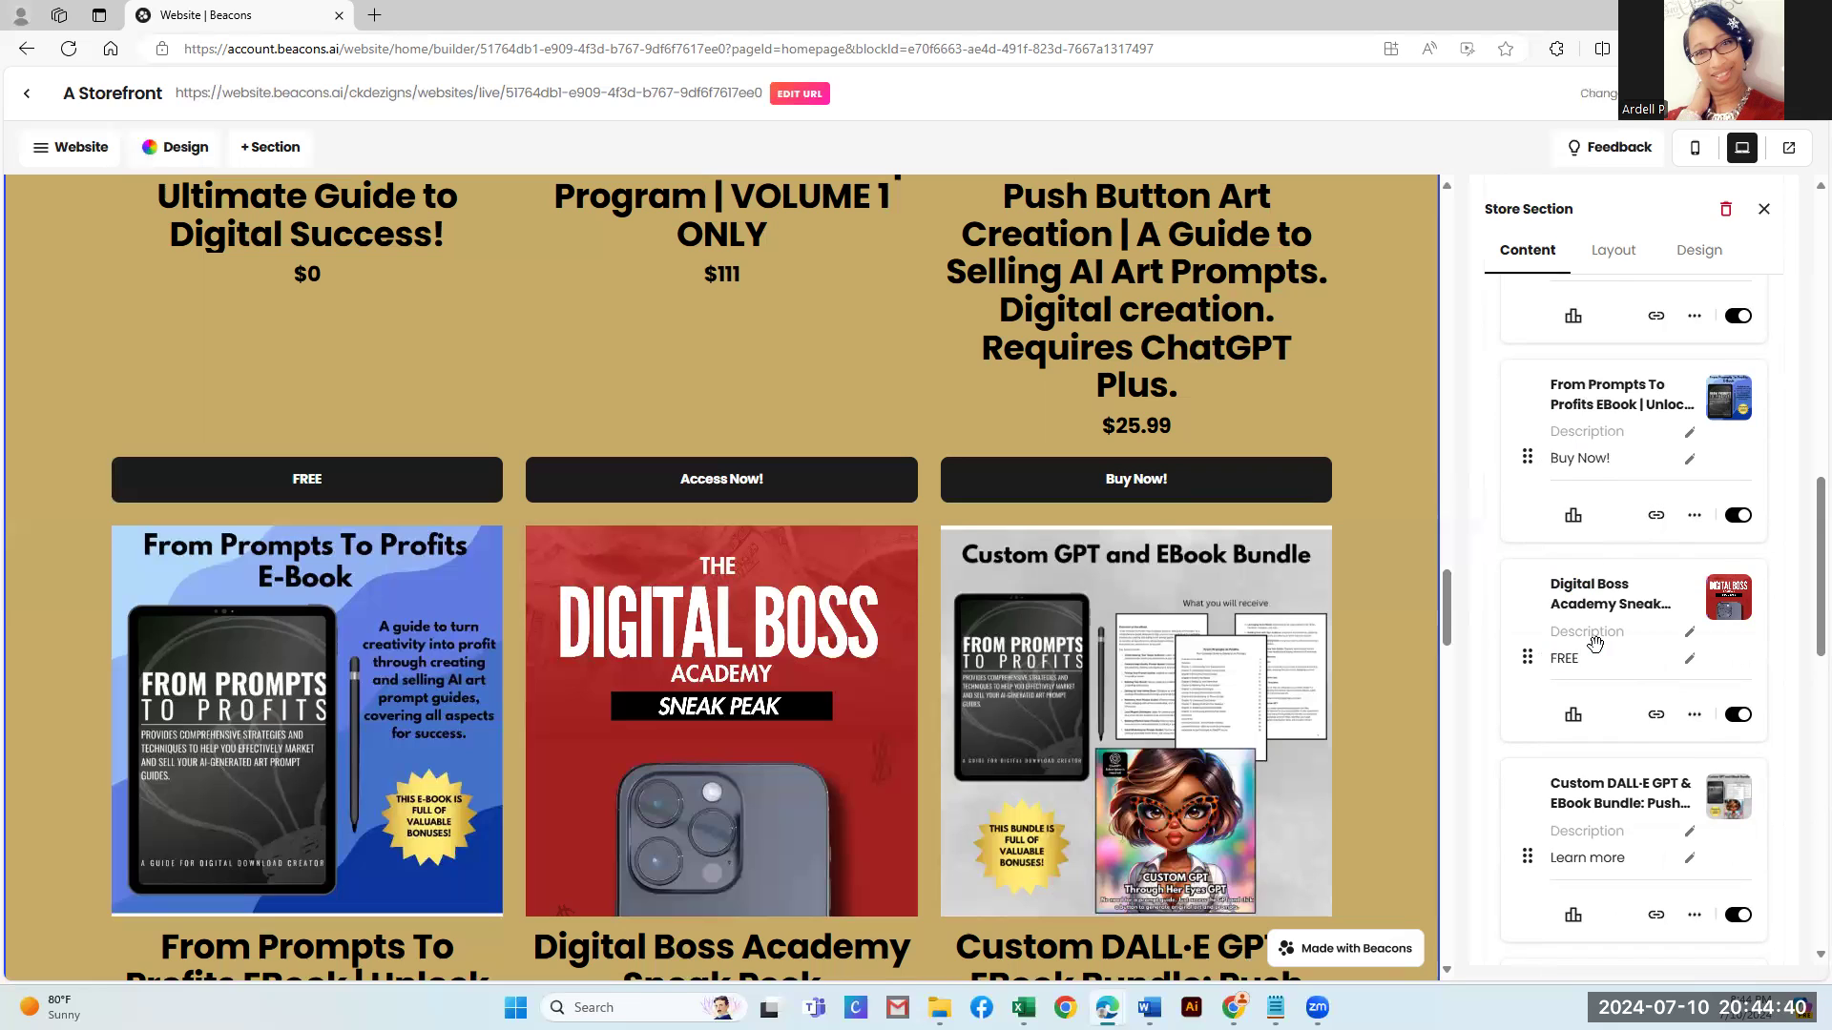
# Set the button text of Custom DALL·E GPT & EBook Bundle and 12 Stunning Chibi-Style African American Woman to "Buy Now!"
pyautogui.scroll(-2, 1595, 645)
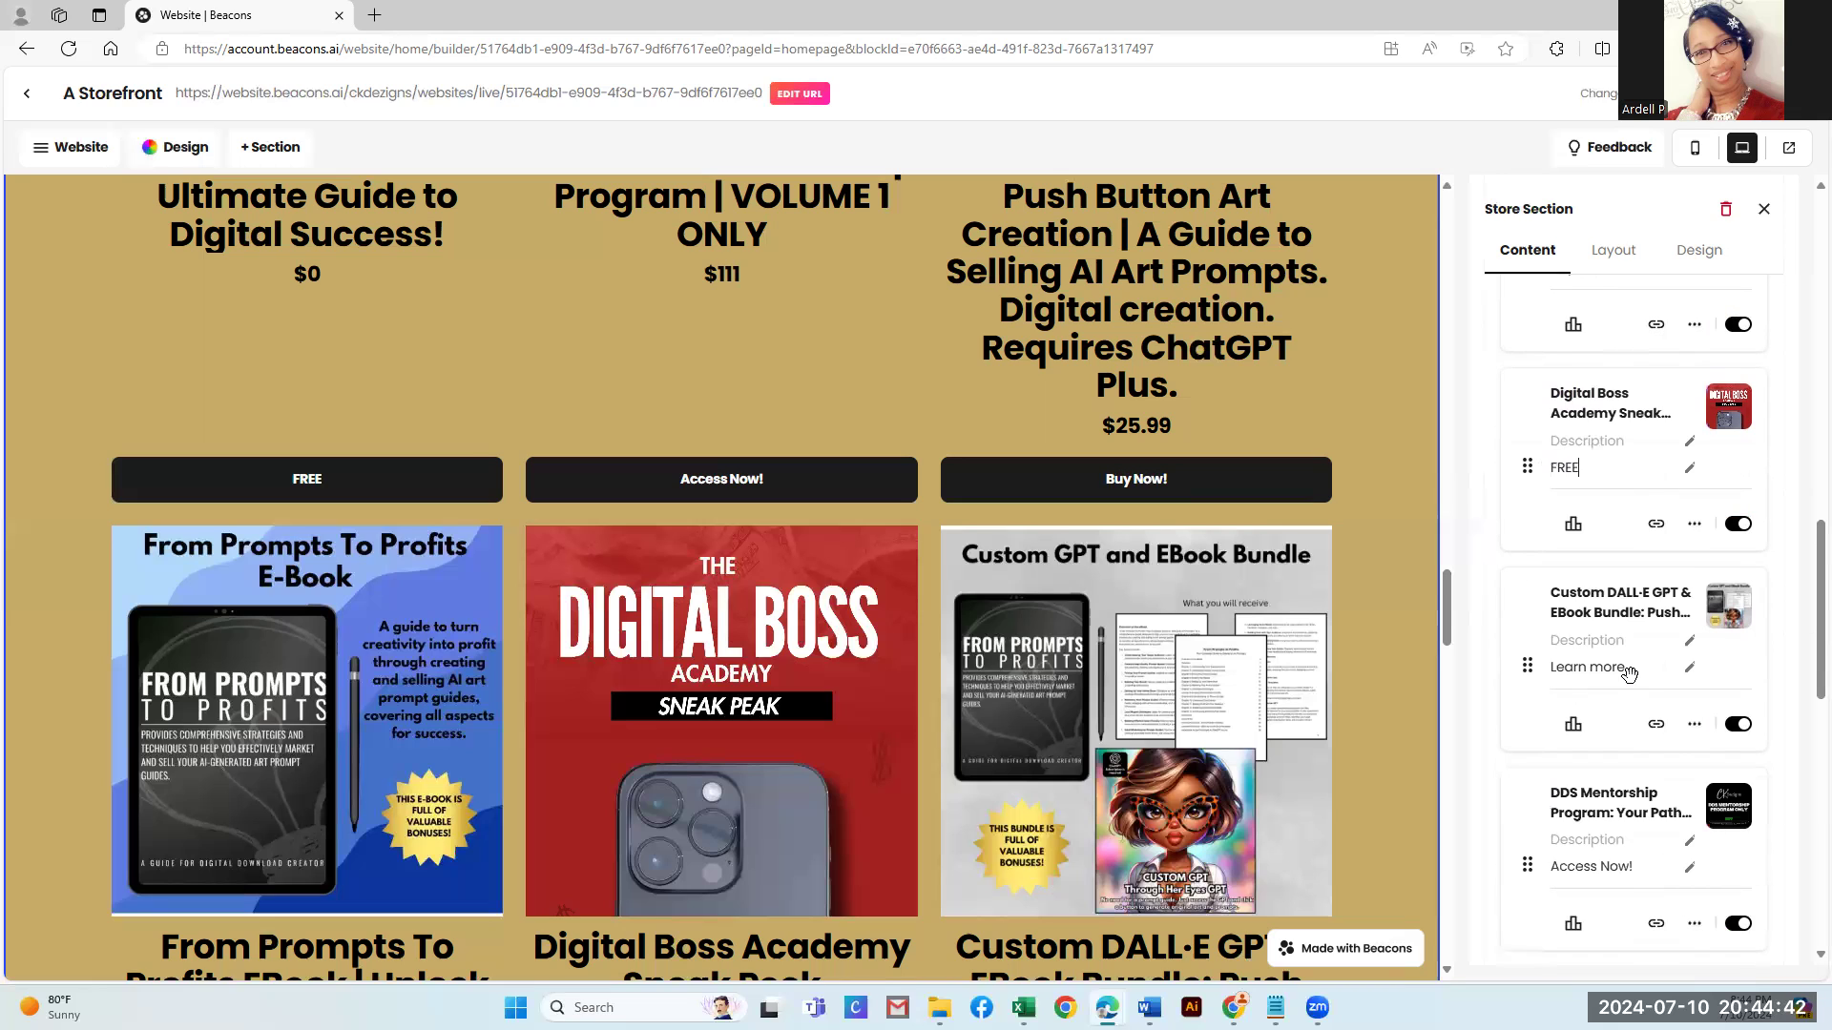
pyautogui.moveTo(1633, 668); pyautogui.dragTo(1533, 670)
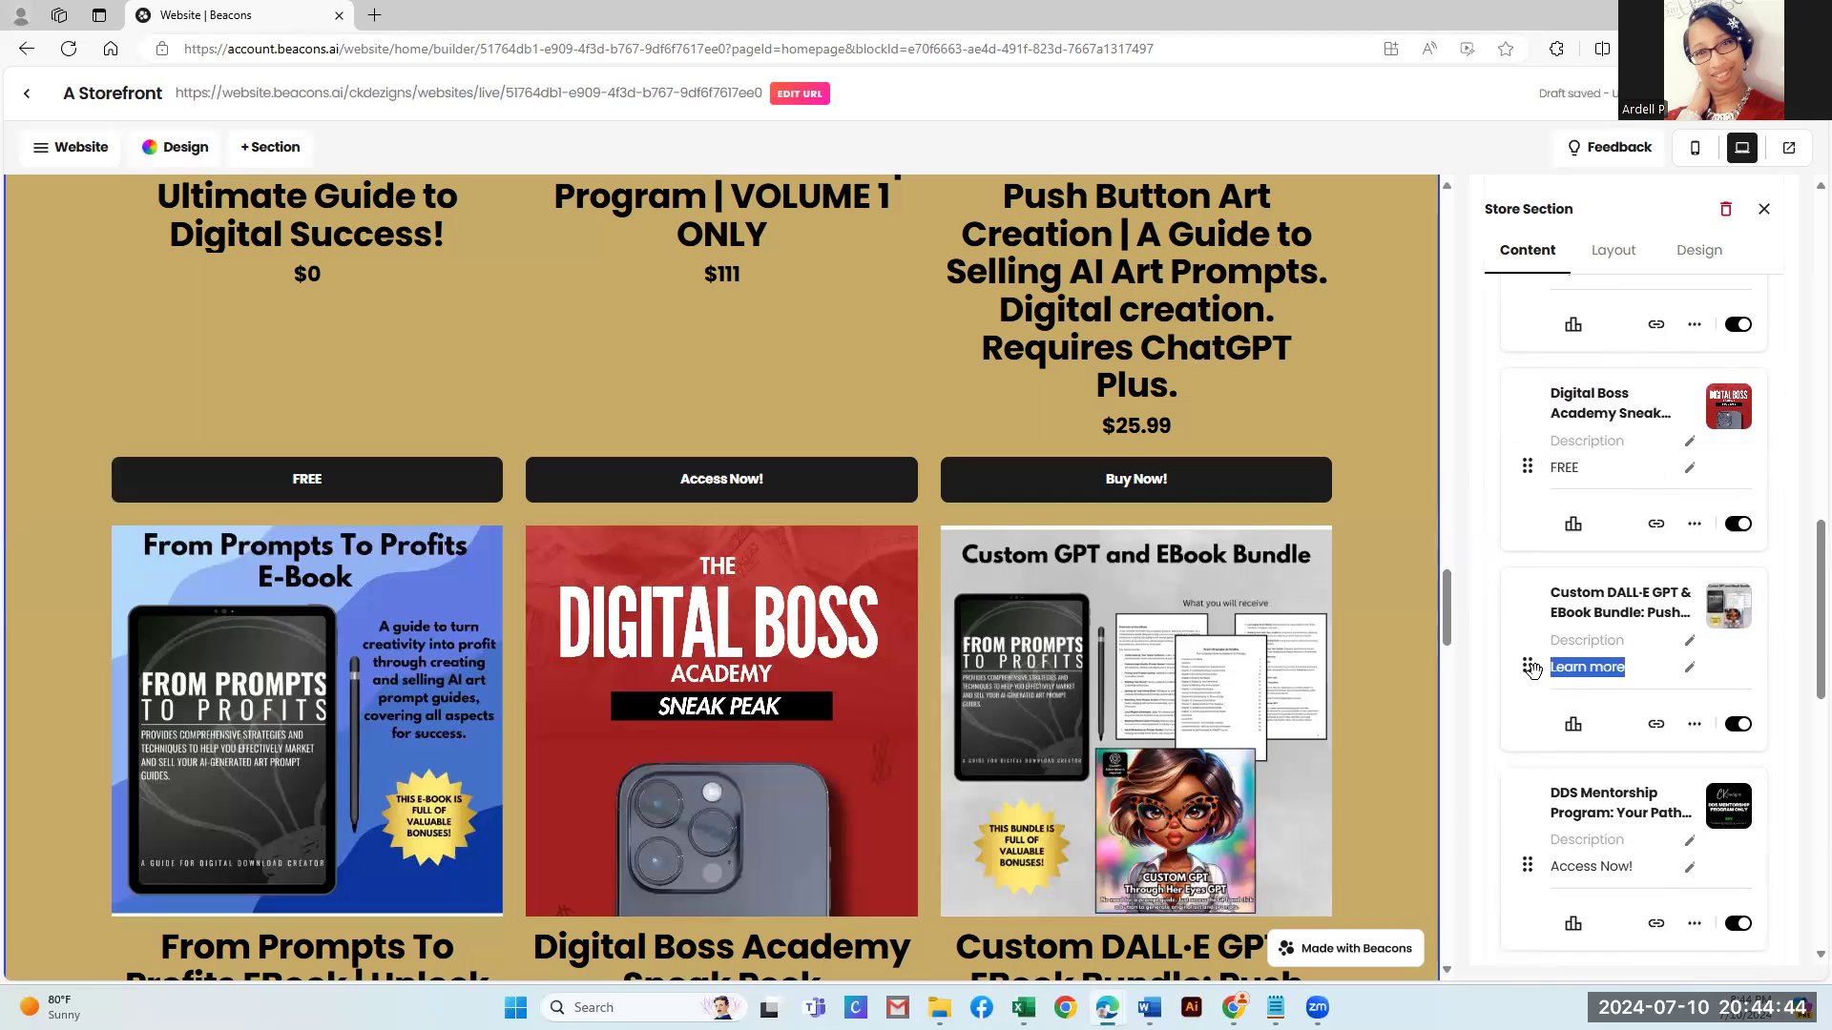
pyautogui.write('Buy Now!')
pyautogui.scroll(-4, 1615, 649)
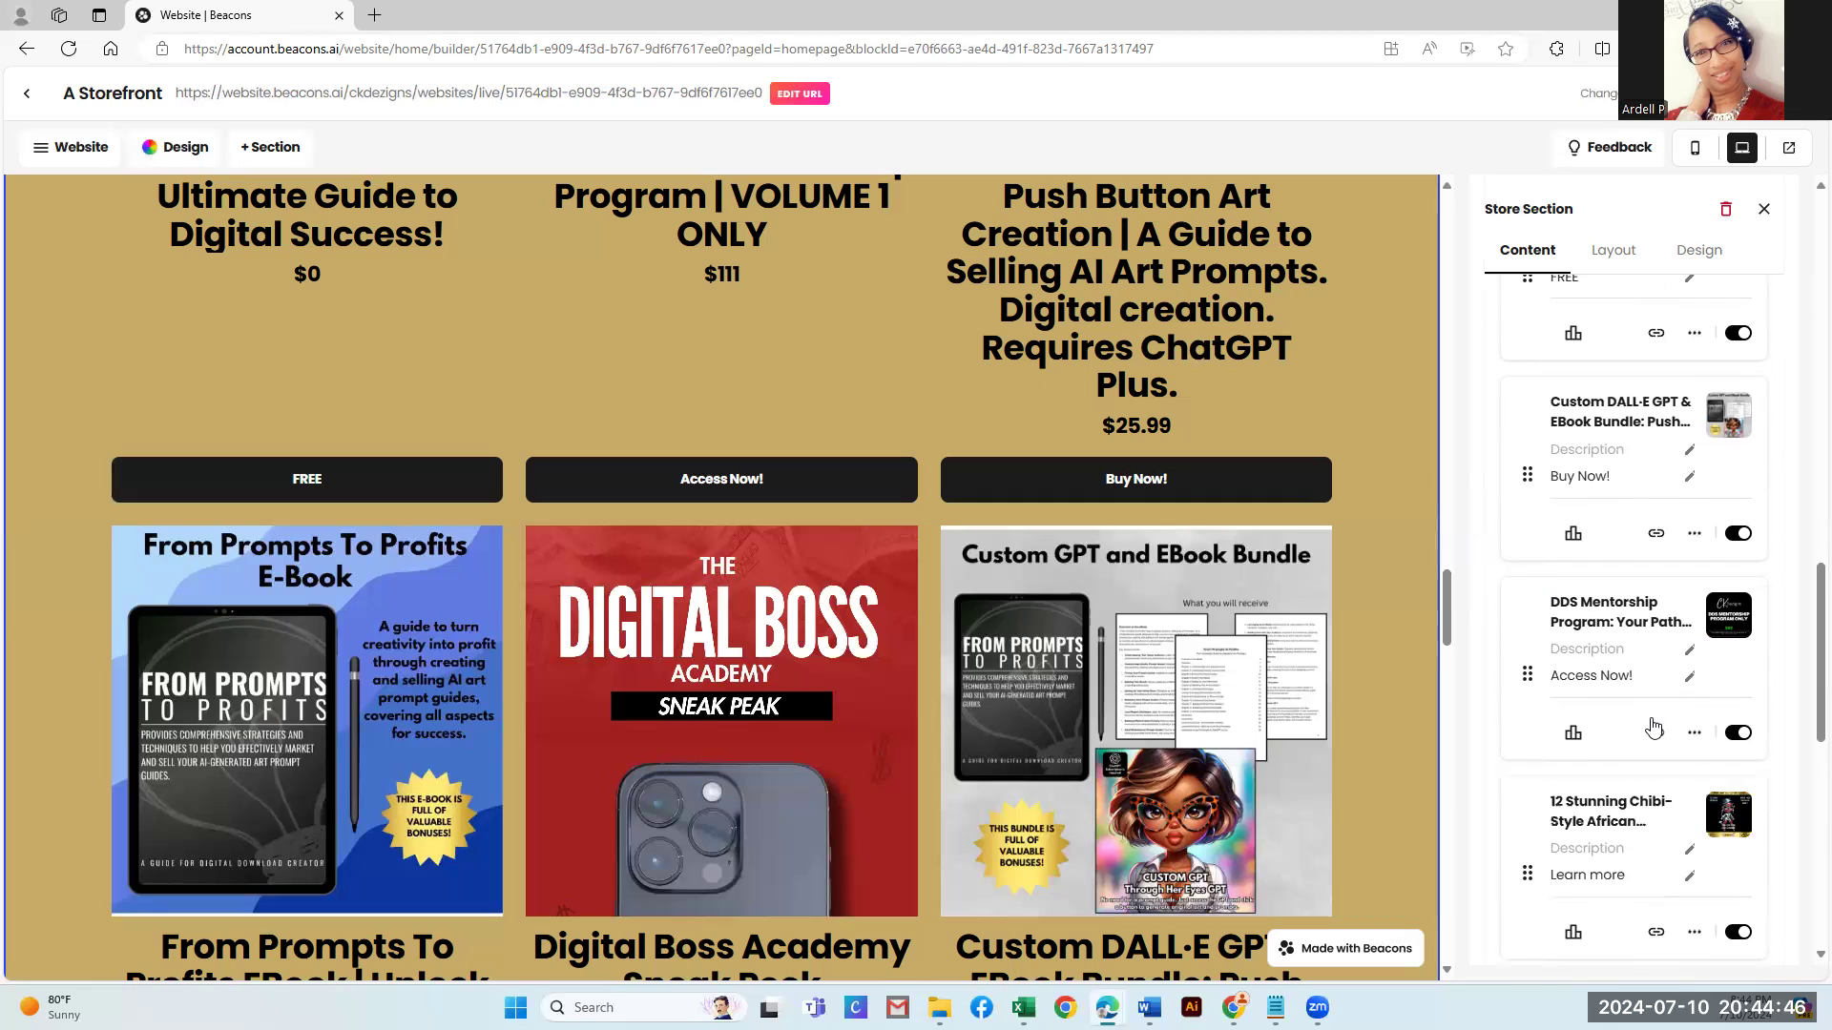
pyautogui.moveTo(1625, 685); pyautogui.dragTo(1547, 687)
pyautogui.hotkey('ctrl', 'v')
# Set the button text of Glamorous Chibi Doll Silver Dress, UrbanKing GPT and Elevated Elegance to the copied "Buy Now!"
pyautogui.scroll(-2, 1626, 694)
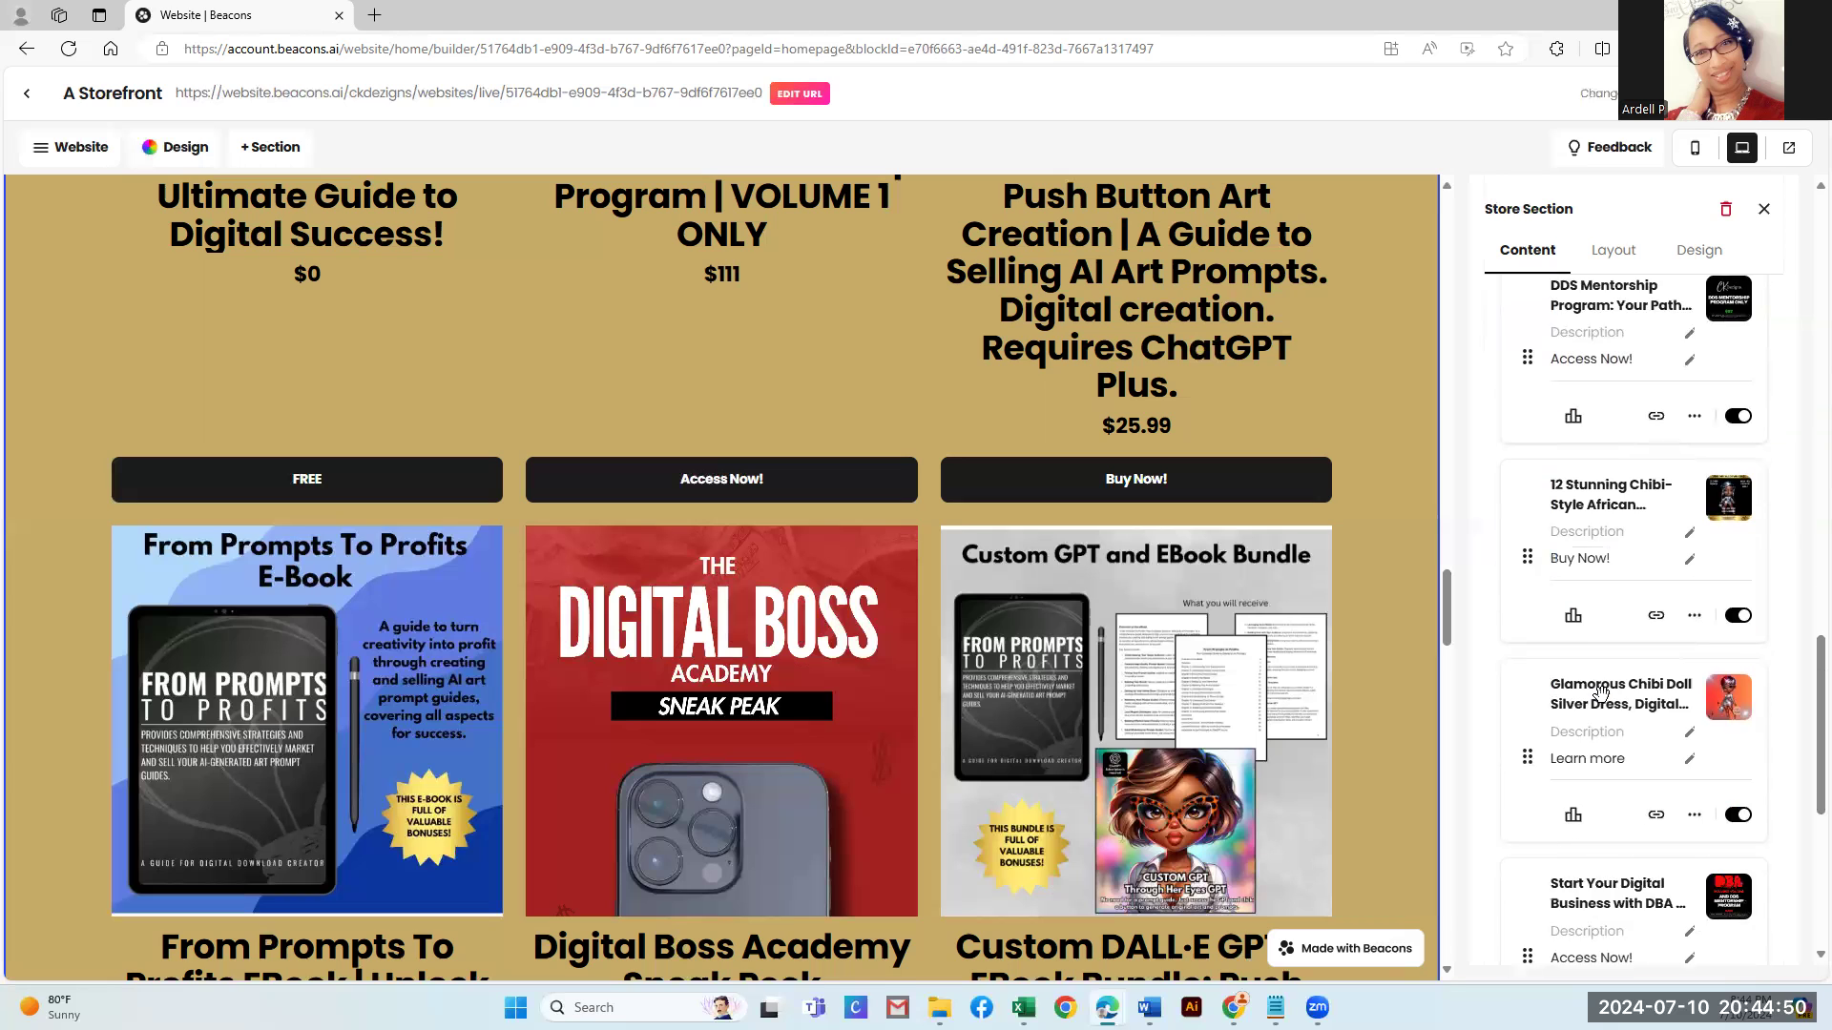
pyautogui.tripleClick(1555, 694)
pyautogui.hotkey('ctrl', 'v')
pyautogui.scroll(-3, 1620, 711)
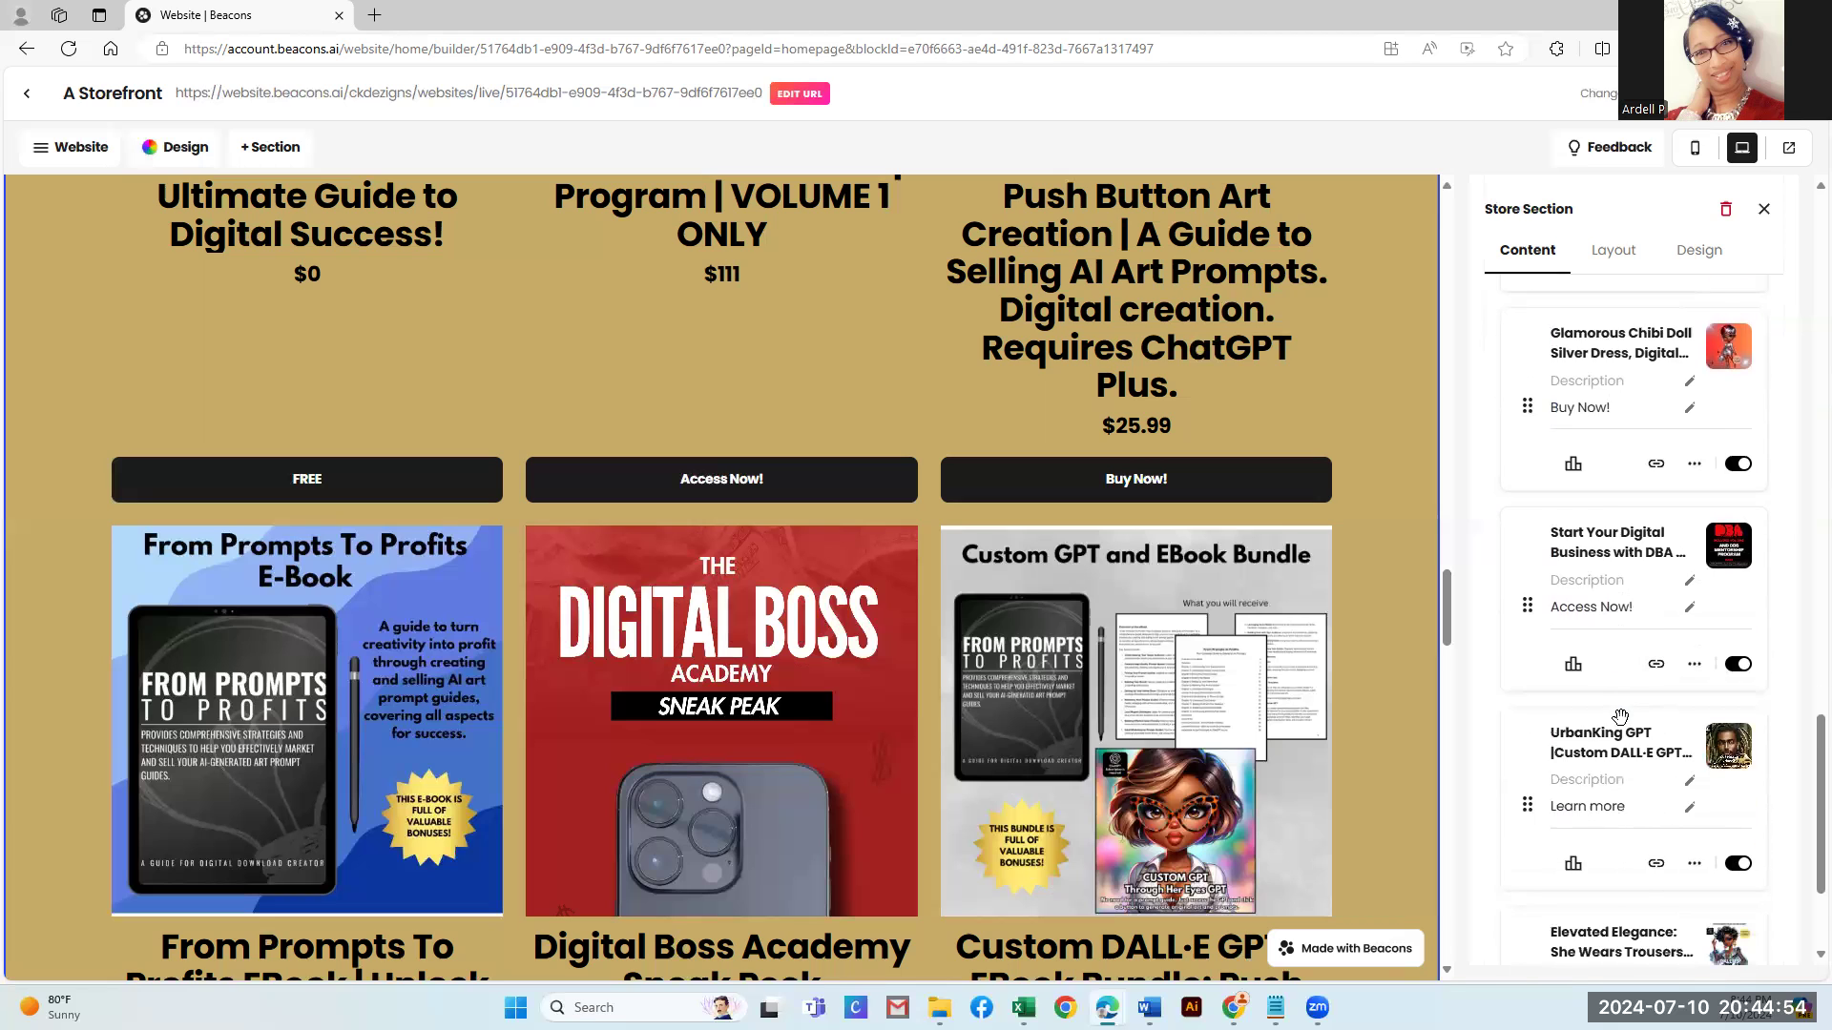
pyautogui.scroll(-1, 1628, 714)
pyautogui.tripleClick(1552, 713)
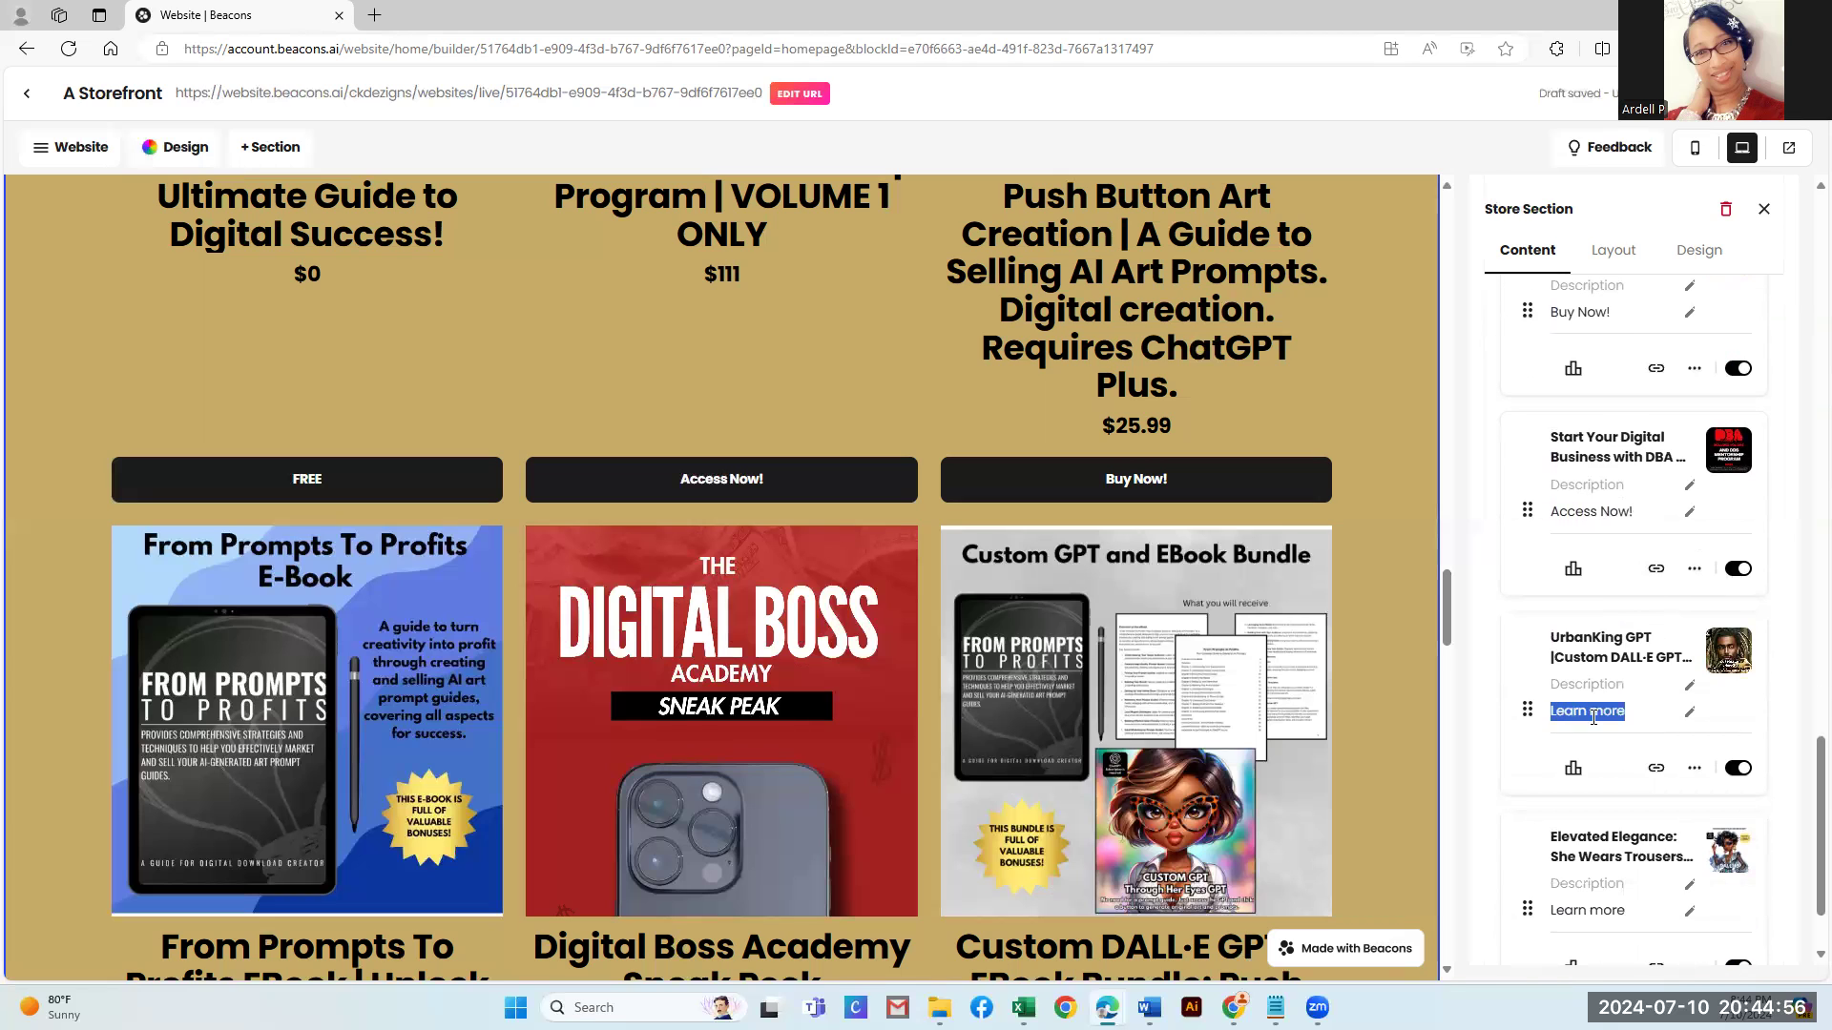
pyautogui.hotkey('ctrl', 'v')
pyautogui.scroll(-1, 1616, 720)
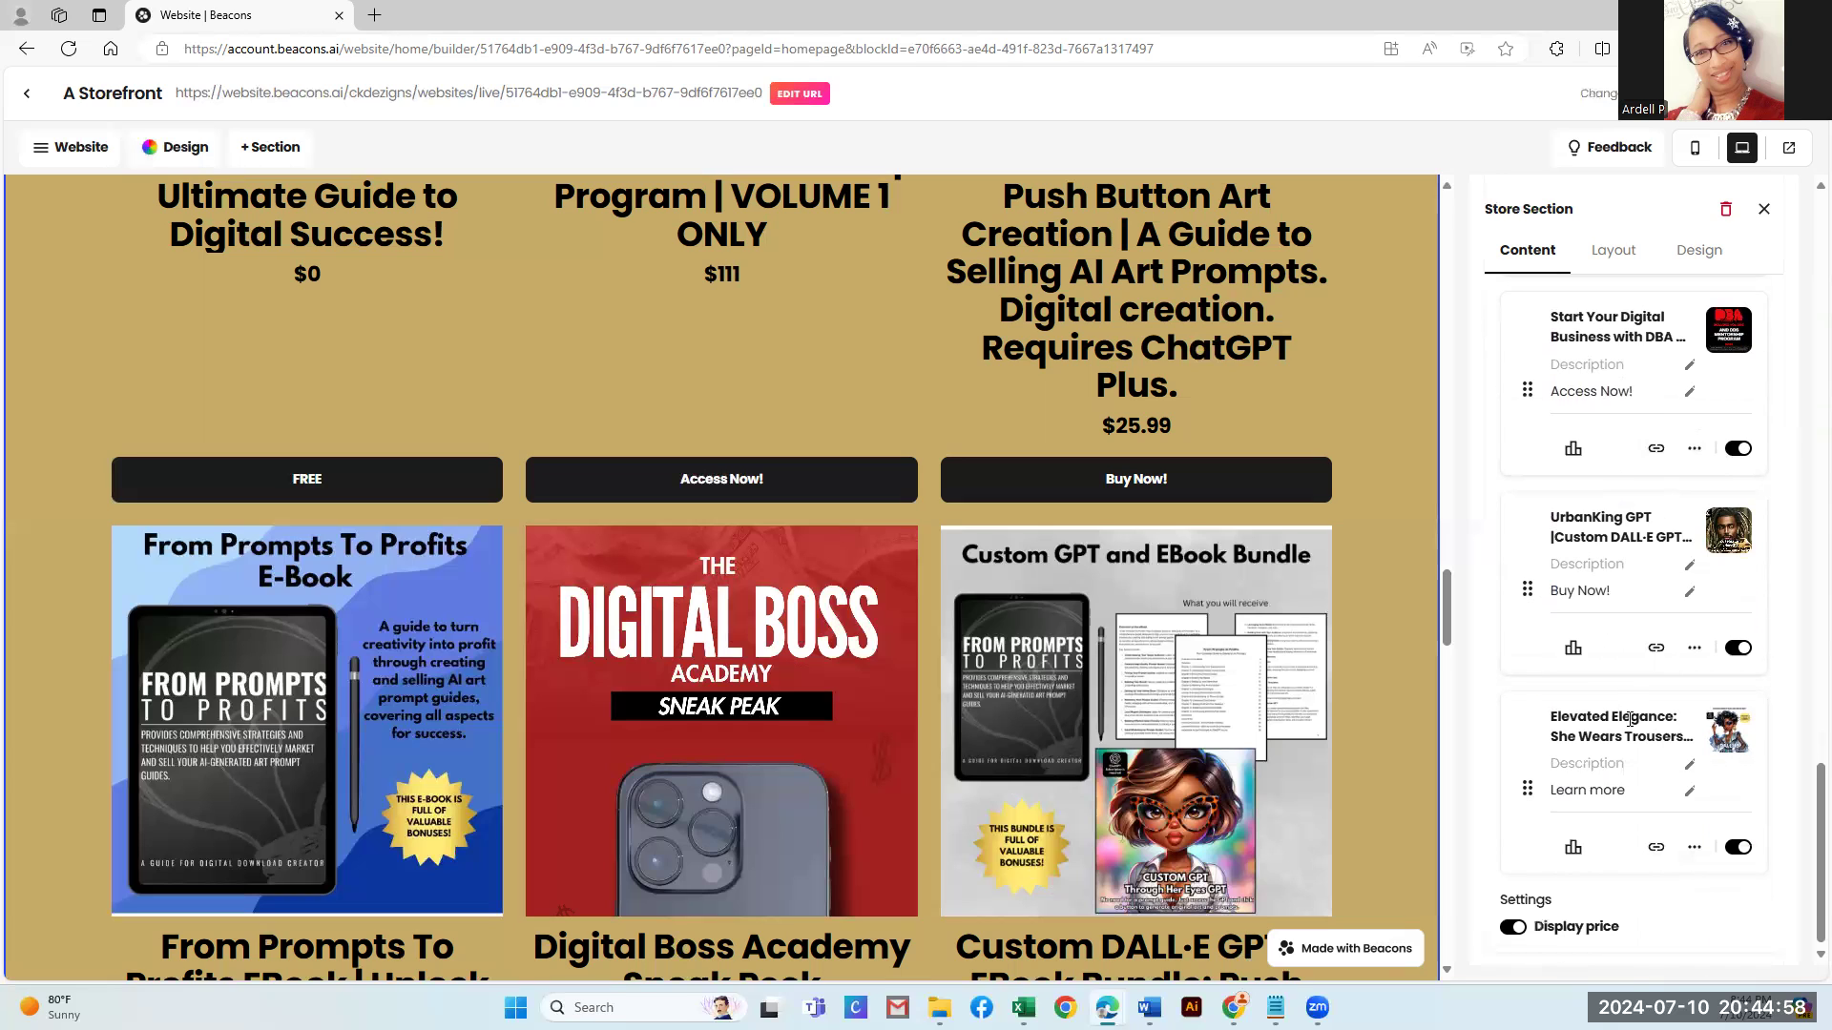
pyautogui.tripleClick(1573, 789)
pyautogui.hotkey('ctrl', 'v')
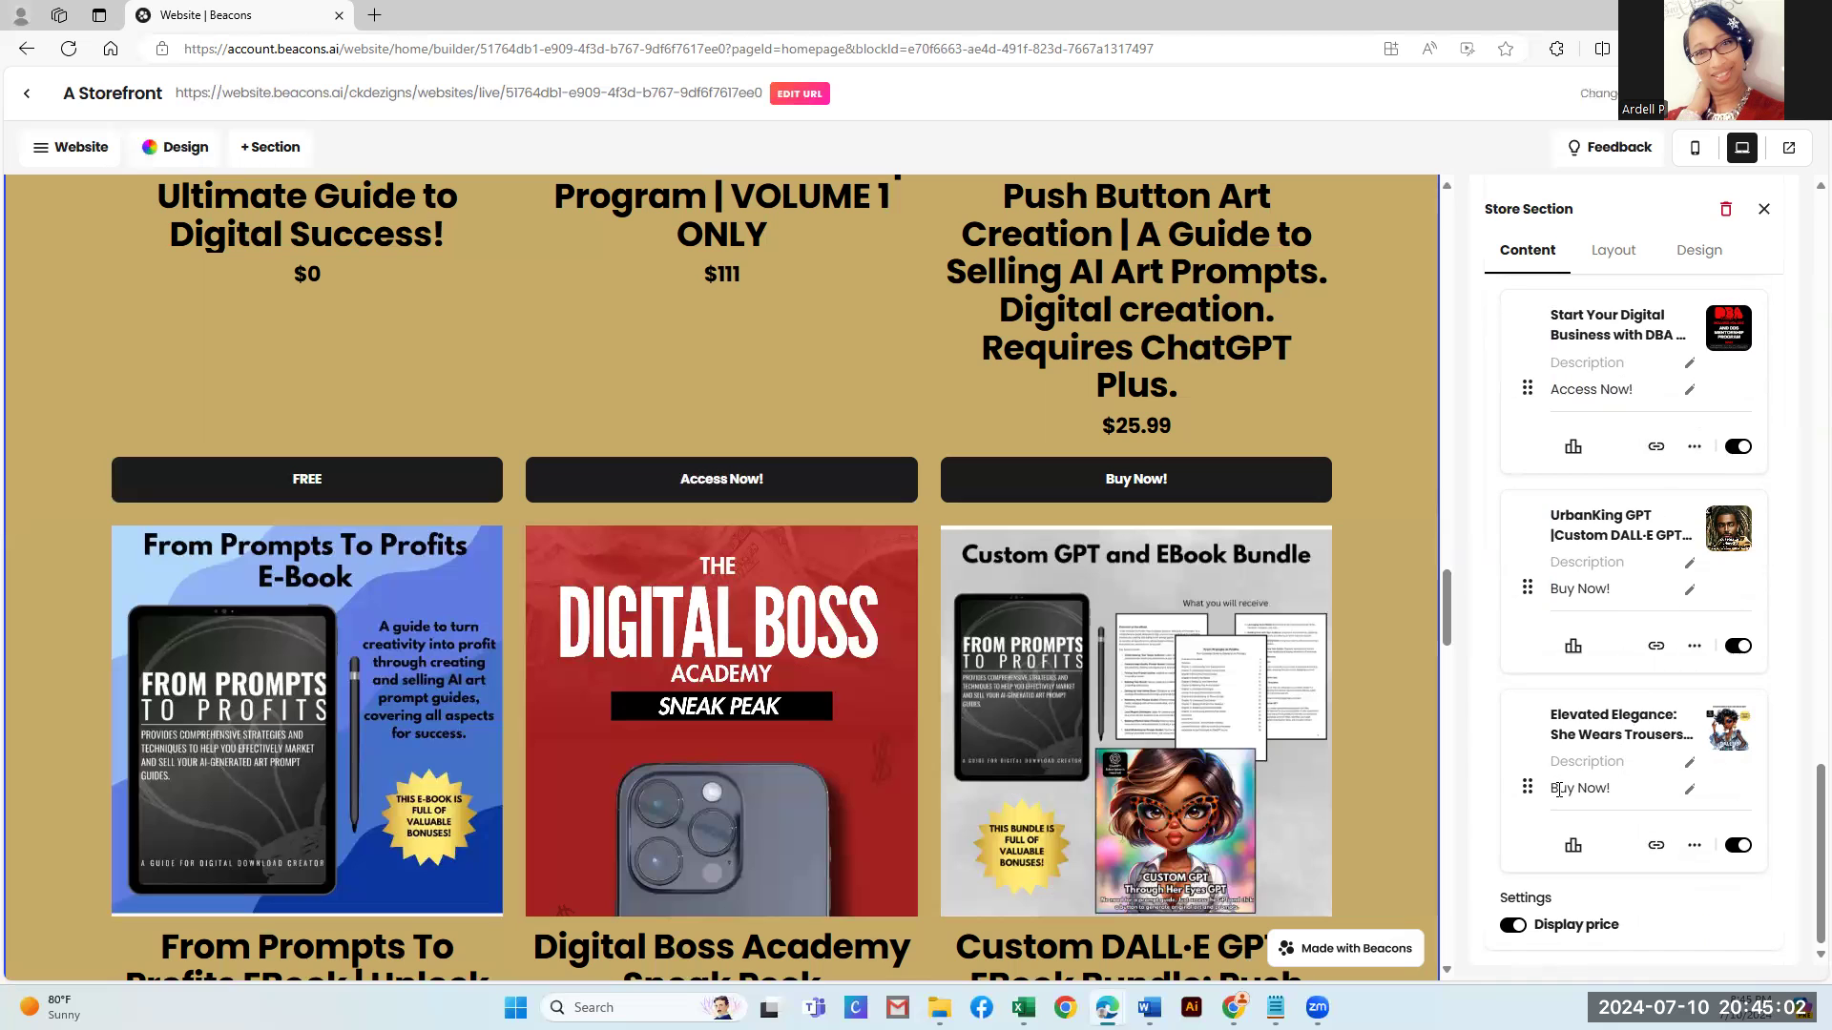
# Move the Start Your Digital Business with DBA product directly below Digital Business with DBA & DDS Mentorship Program in the product list
pyautogui.scroll(3, 761, 599)
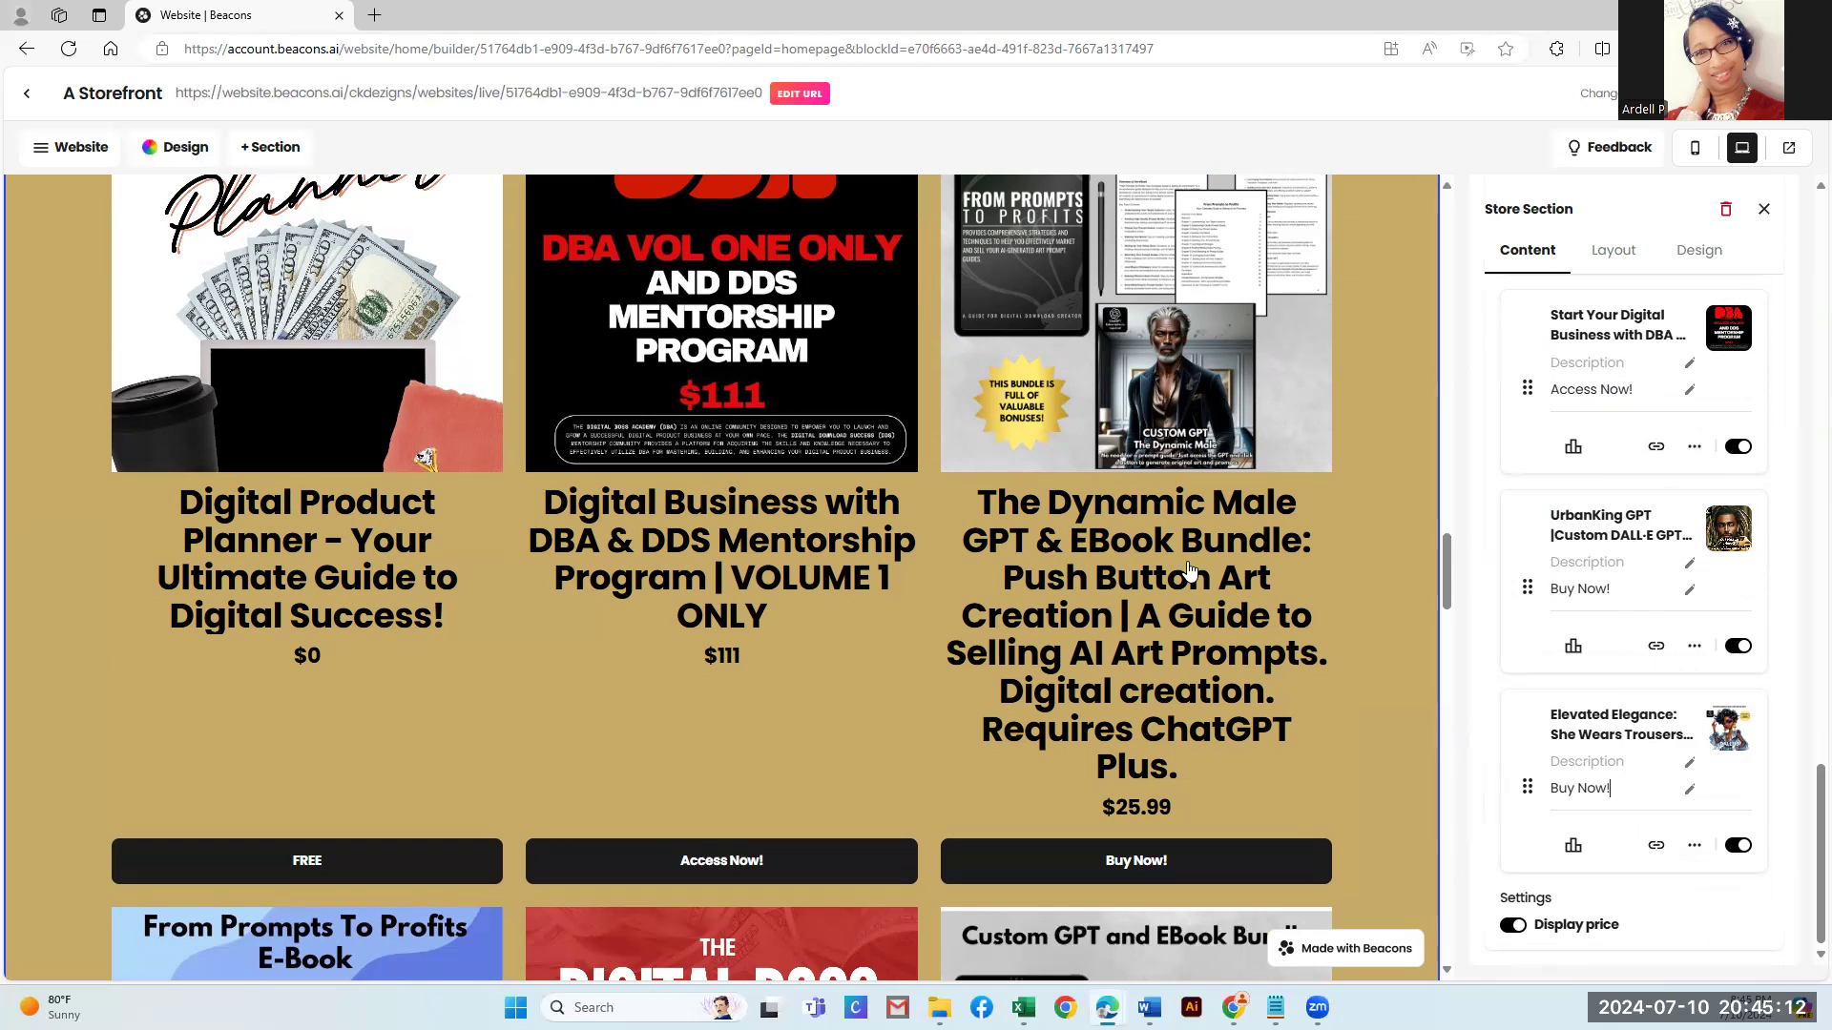
pyautogui.scroll(2, 1620, 654)
pyautogui.moveTo(1525, 539); pyautogui.dragTo(1531, 364)
pyautogui.moveTo(1530, 365); pyautogui.dragTo(1561, 567)
pyautogui.moveTo(1577, 750); pyautogui.dragTo(1551, 639)
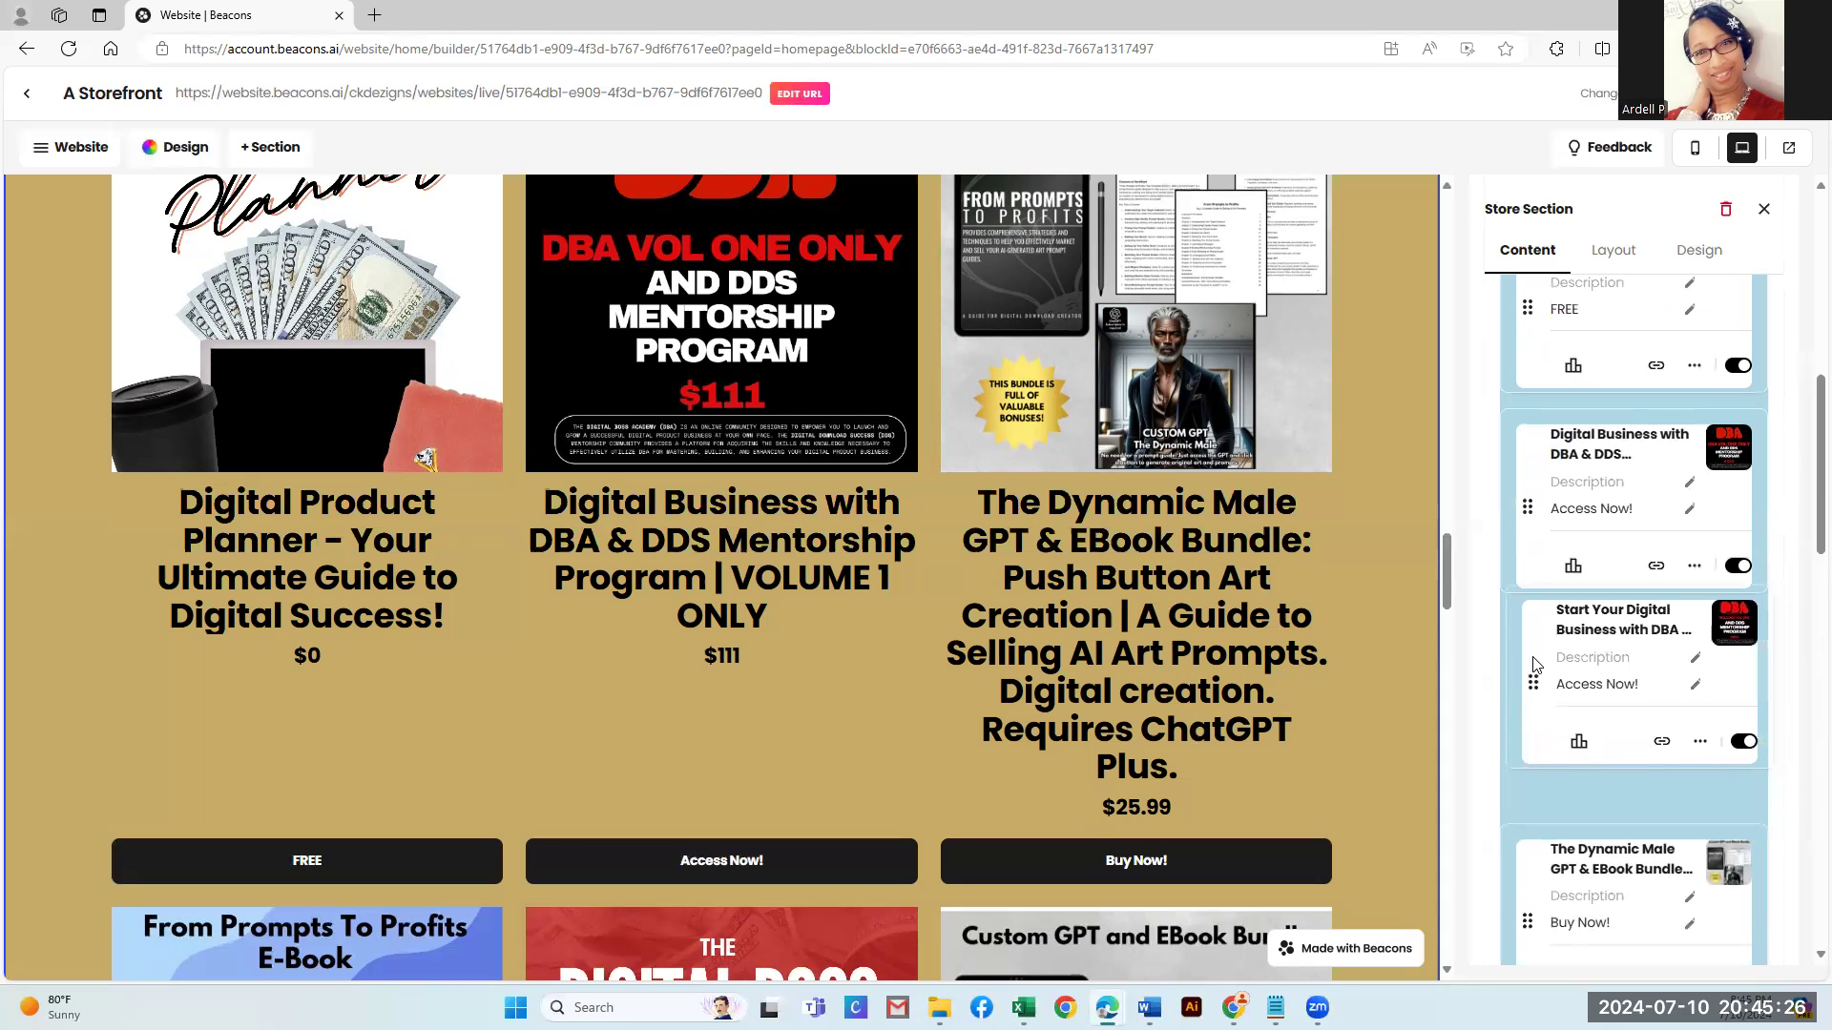
pyautogui.moveTo(1531, 654); pyautogui.dragTo(1532, 657)
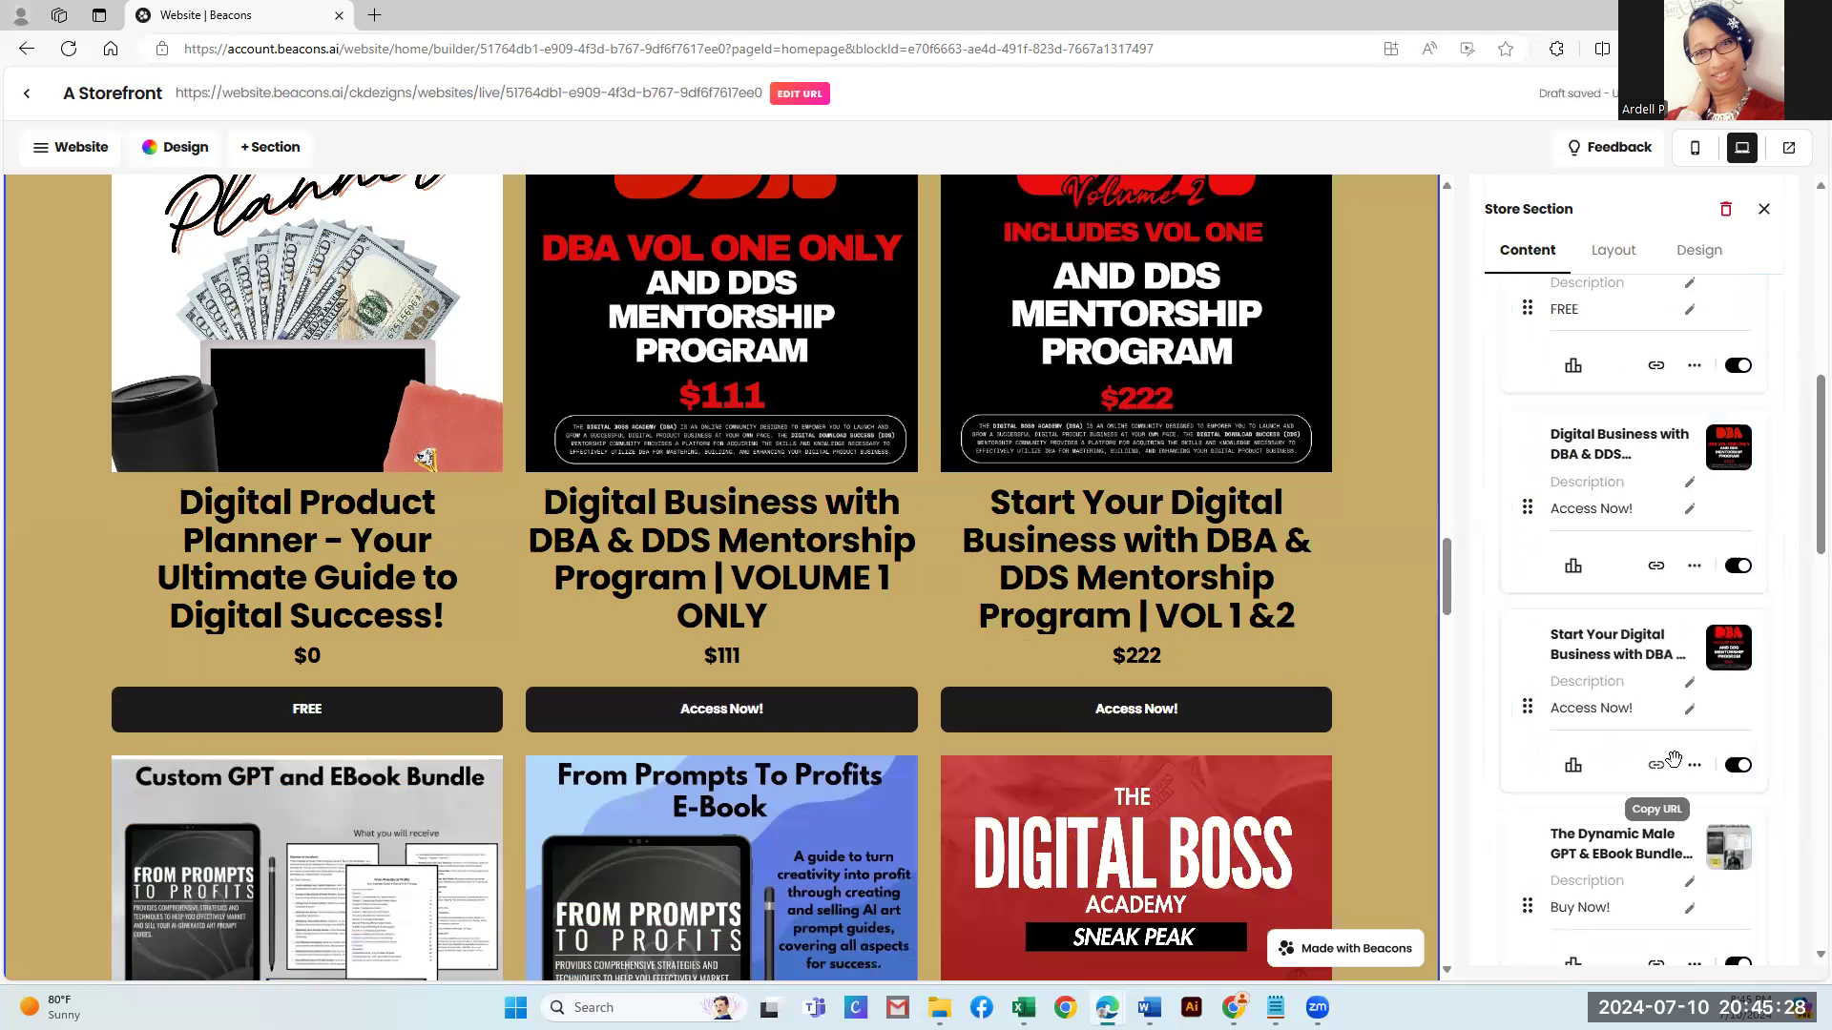
# Move DDS Mentorship Program directly above the Dynamic Male GPT & EBook Bundle, and Digital Product Planner directly below that bundle
pyautogui.scroll(-8, 1674, 761)
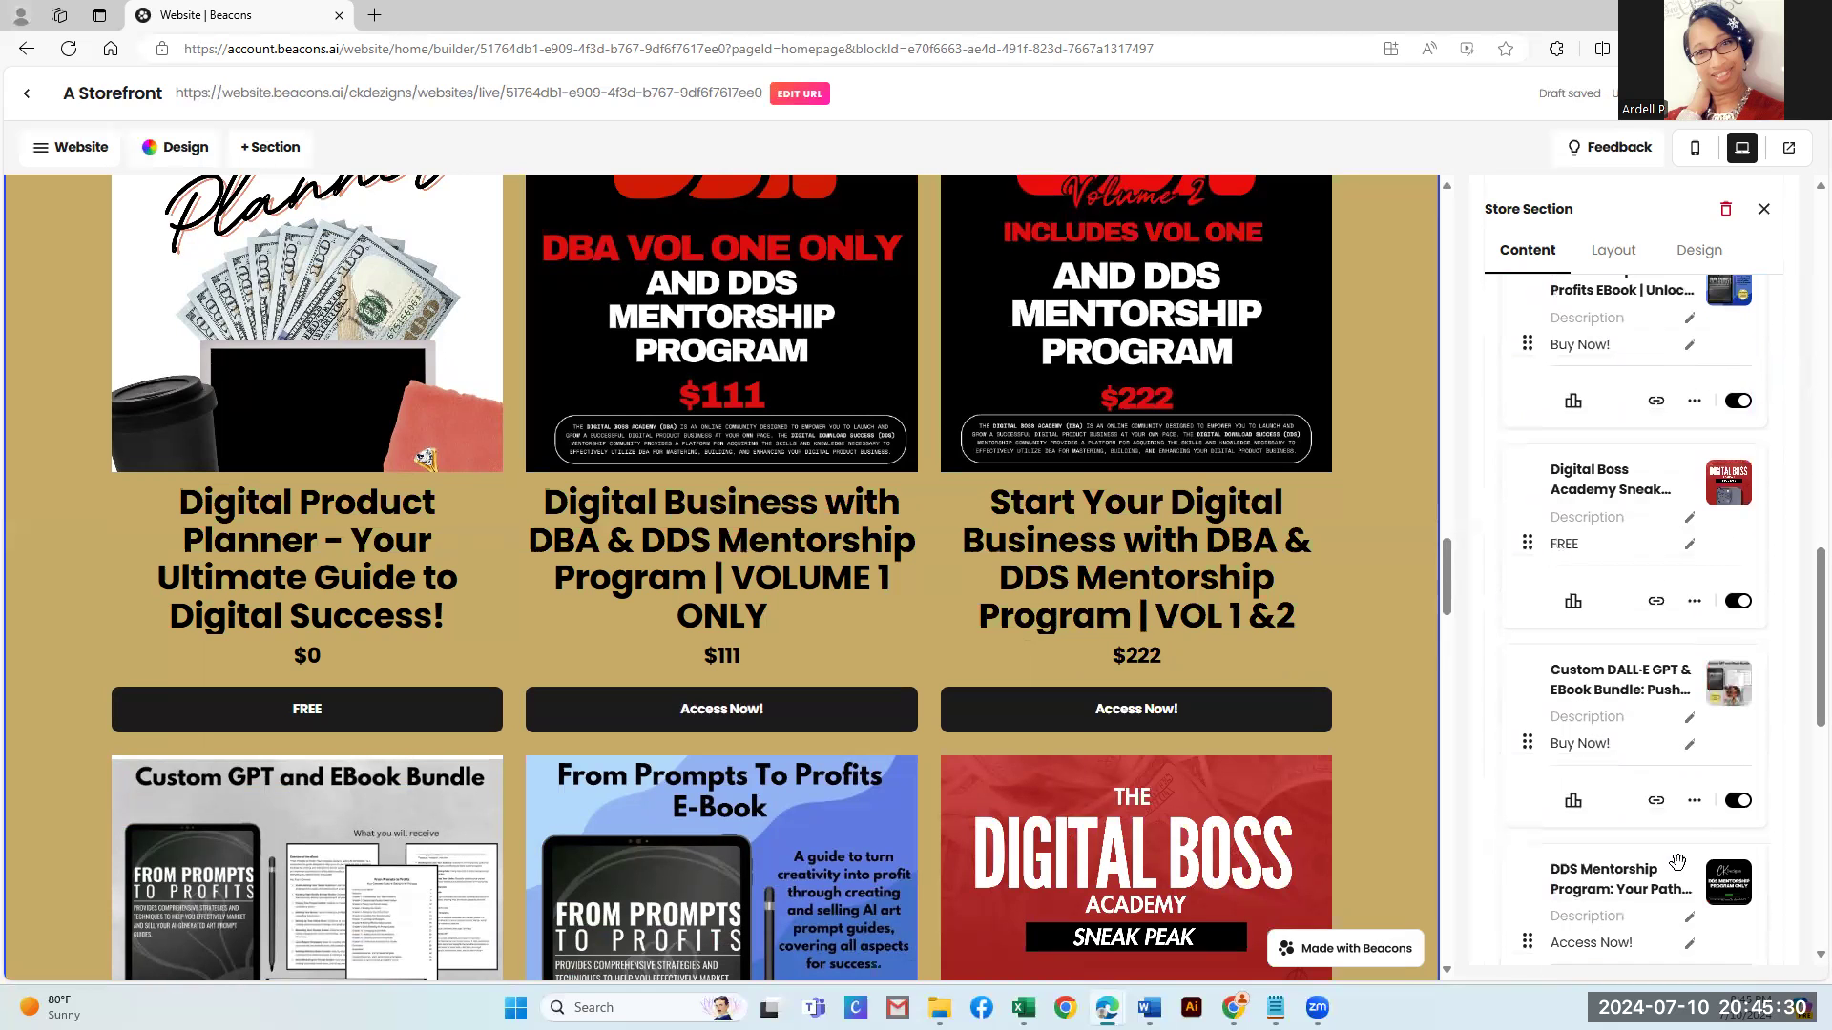
pyautogui.moveTo(1584, 879)
pyautogui.mouseDown()
pyautogui.moveTo(1586, 560)
pyautogui.moveTo(1628, 697)
pyautogui.moveTo(1625, 983)
pyautogui.moveTo(1619, 737)
pyautogui.mouseUp()
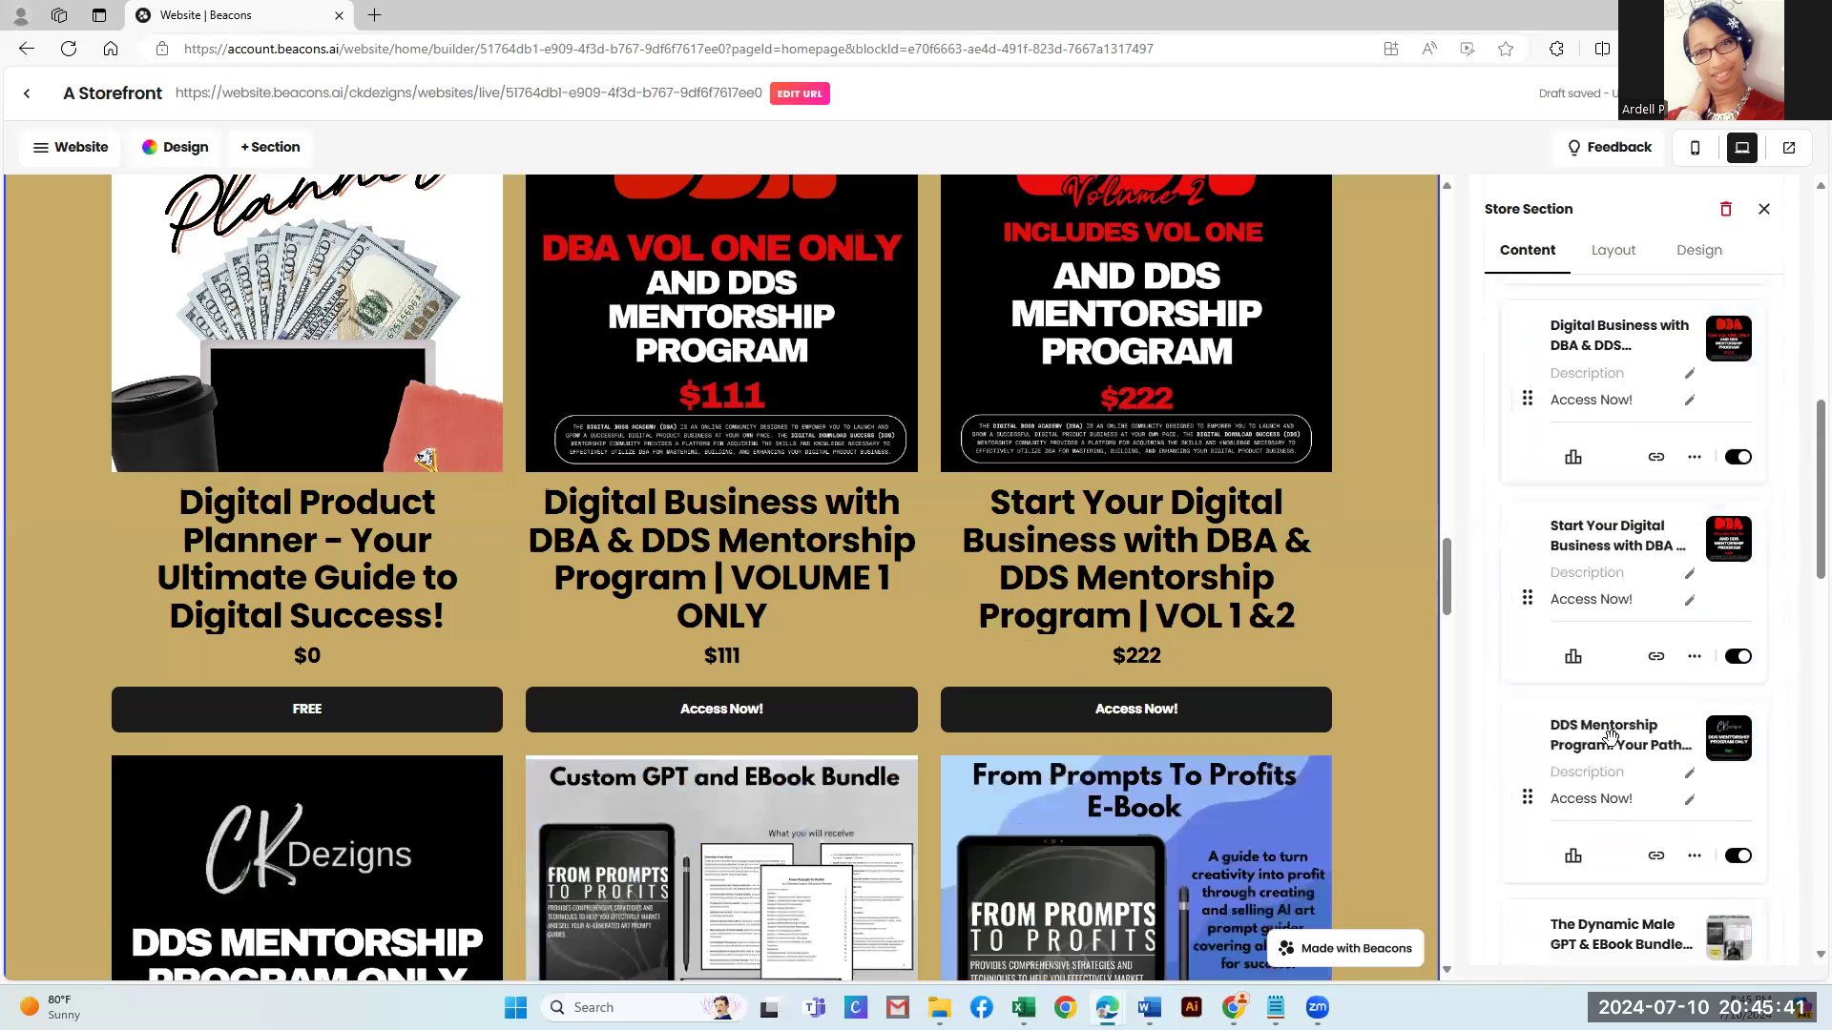
pyautogui.scroll(2, 1613, 374)
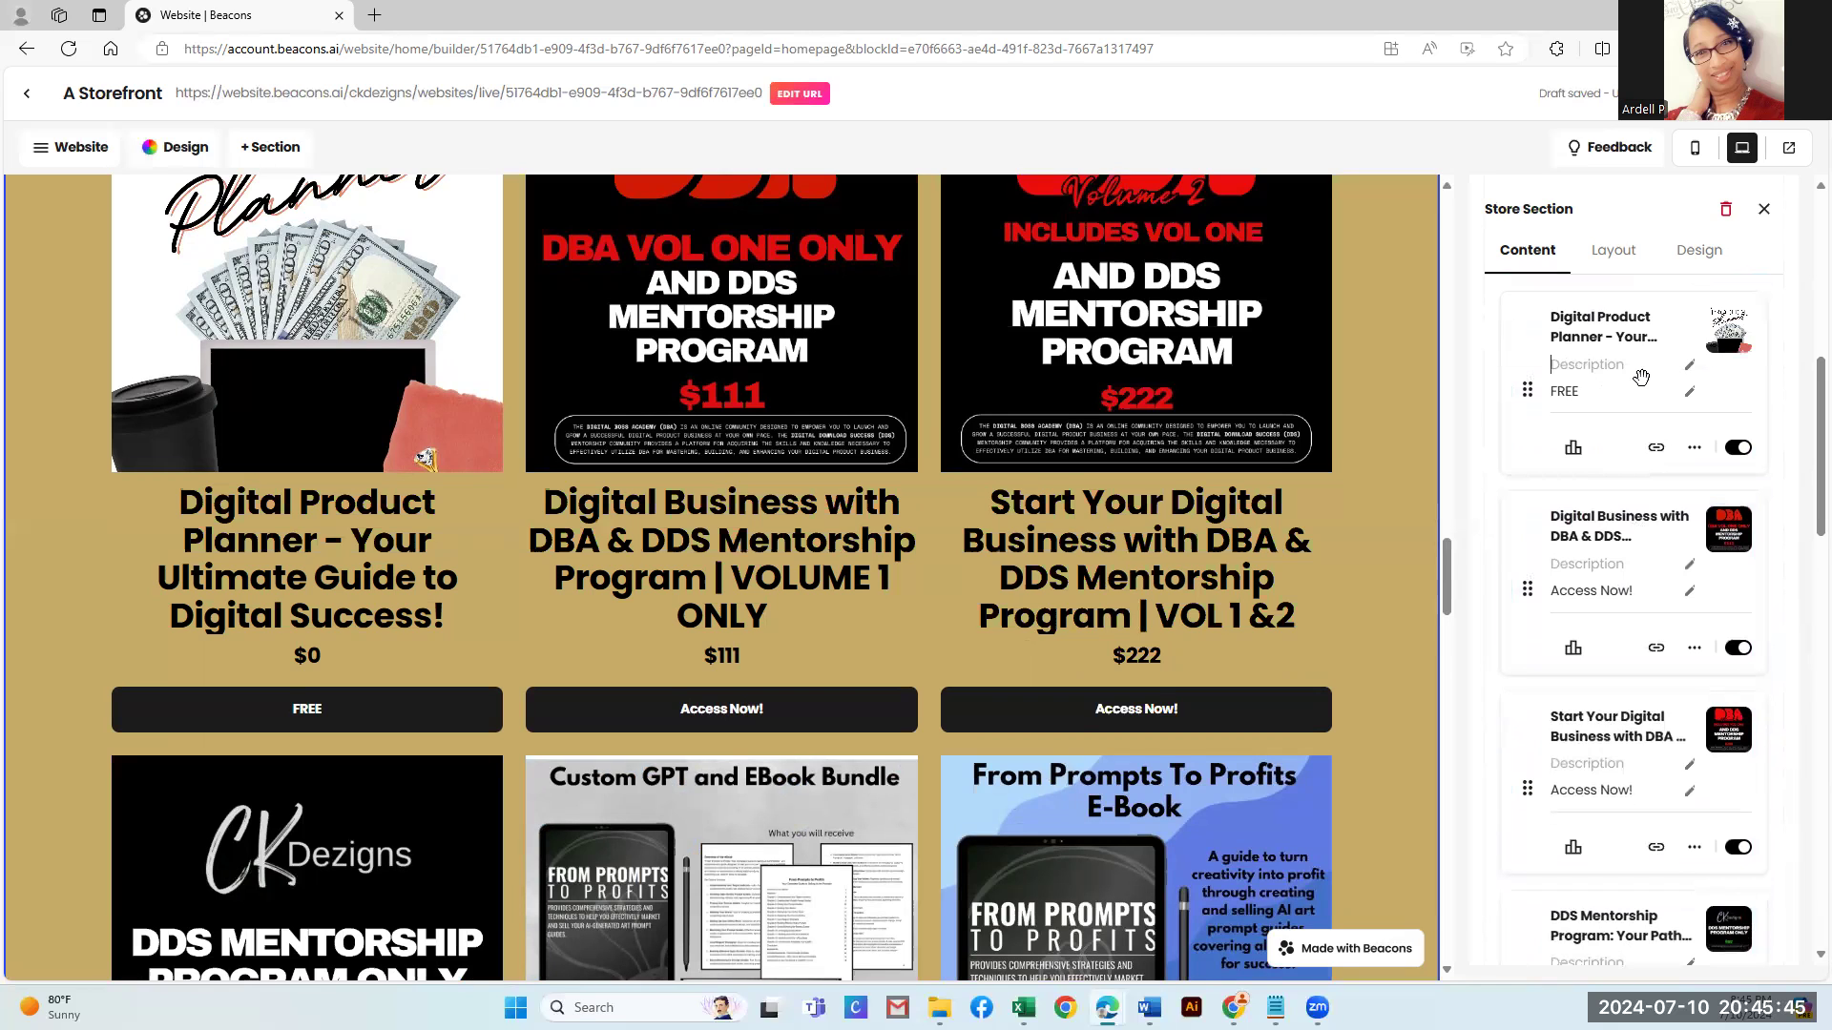
pyautogui.moveTo(1531, 389); pyautogui.dragTo(1534, 790)
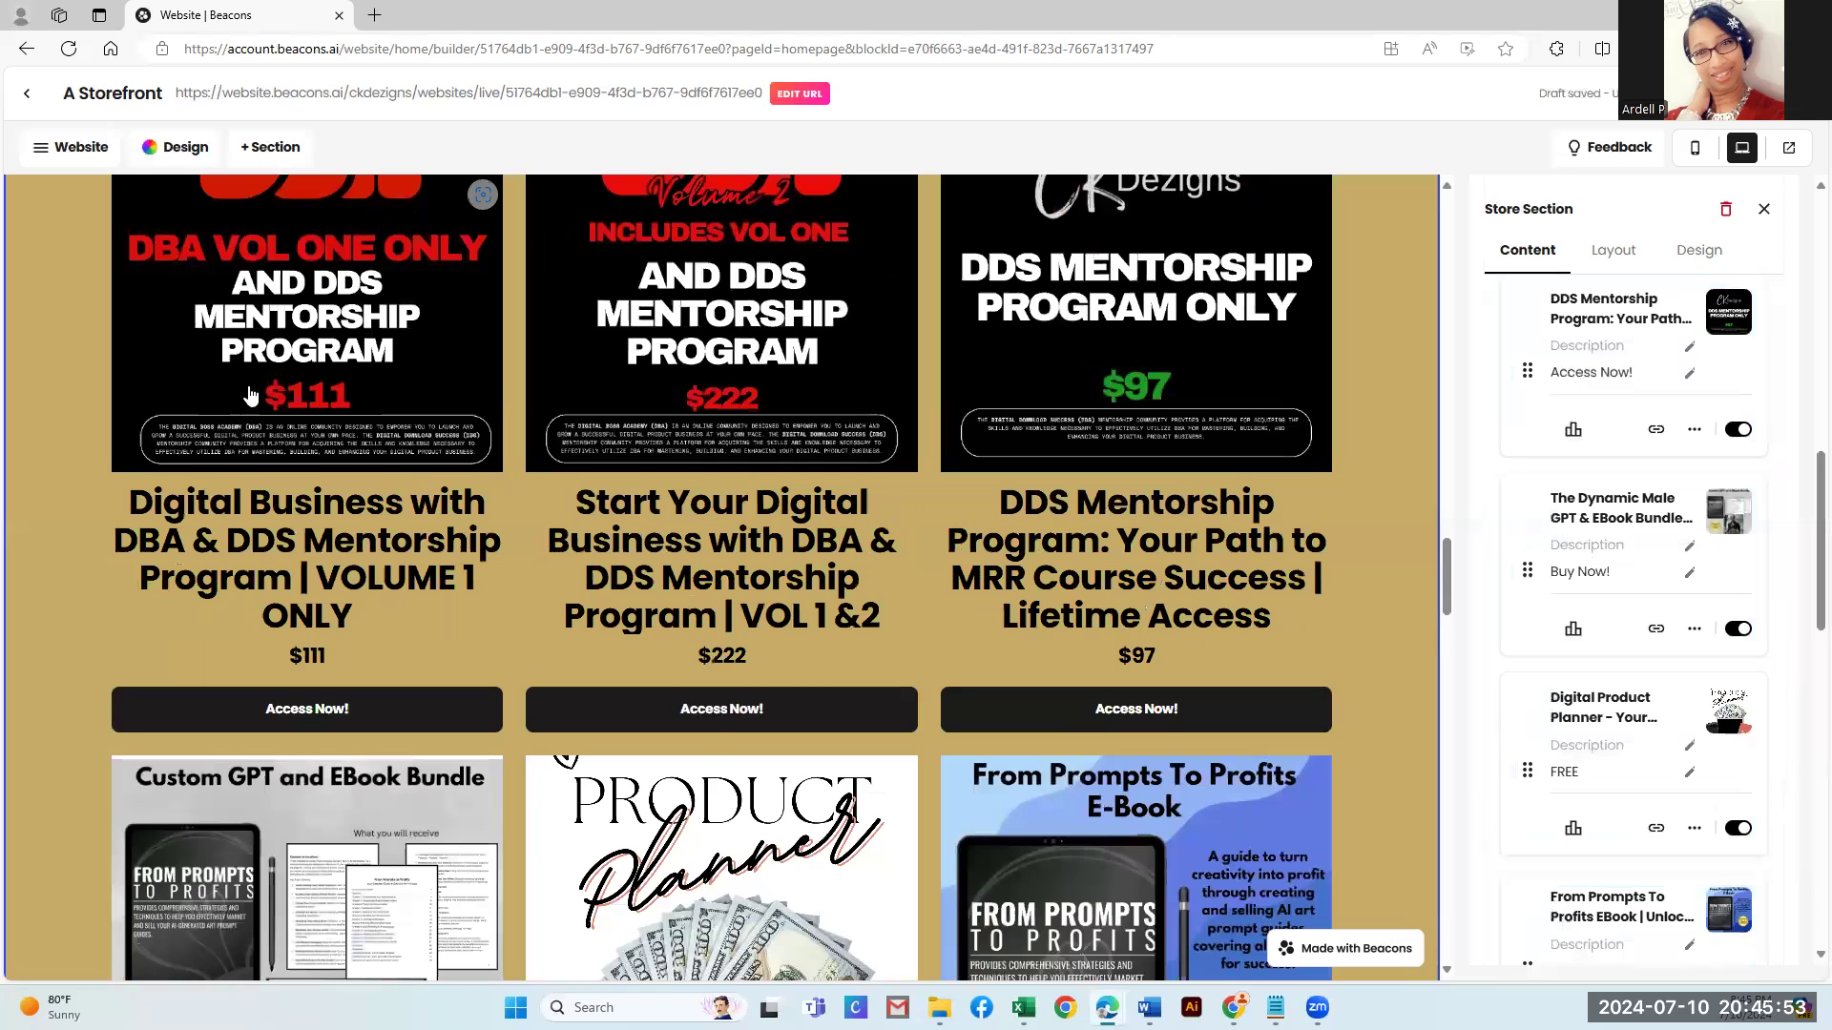
# Review the reordered products and their button texts in the page preview, continuing down through the sections below the store
pyautogui.scroll(2, 267, 458)
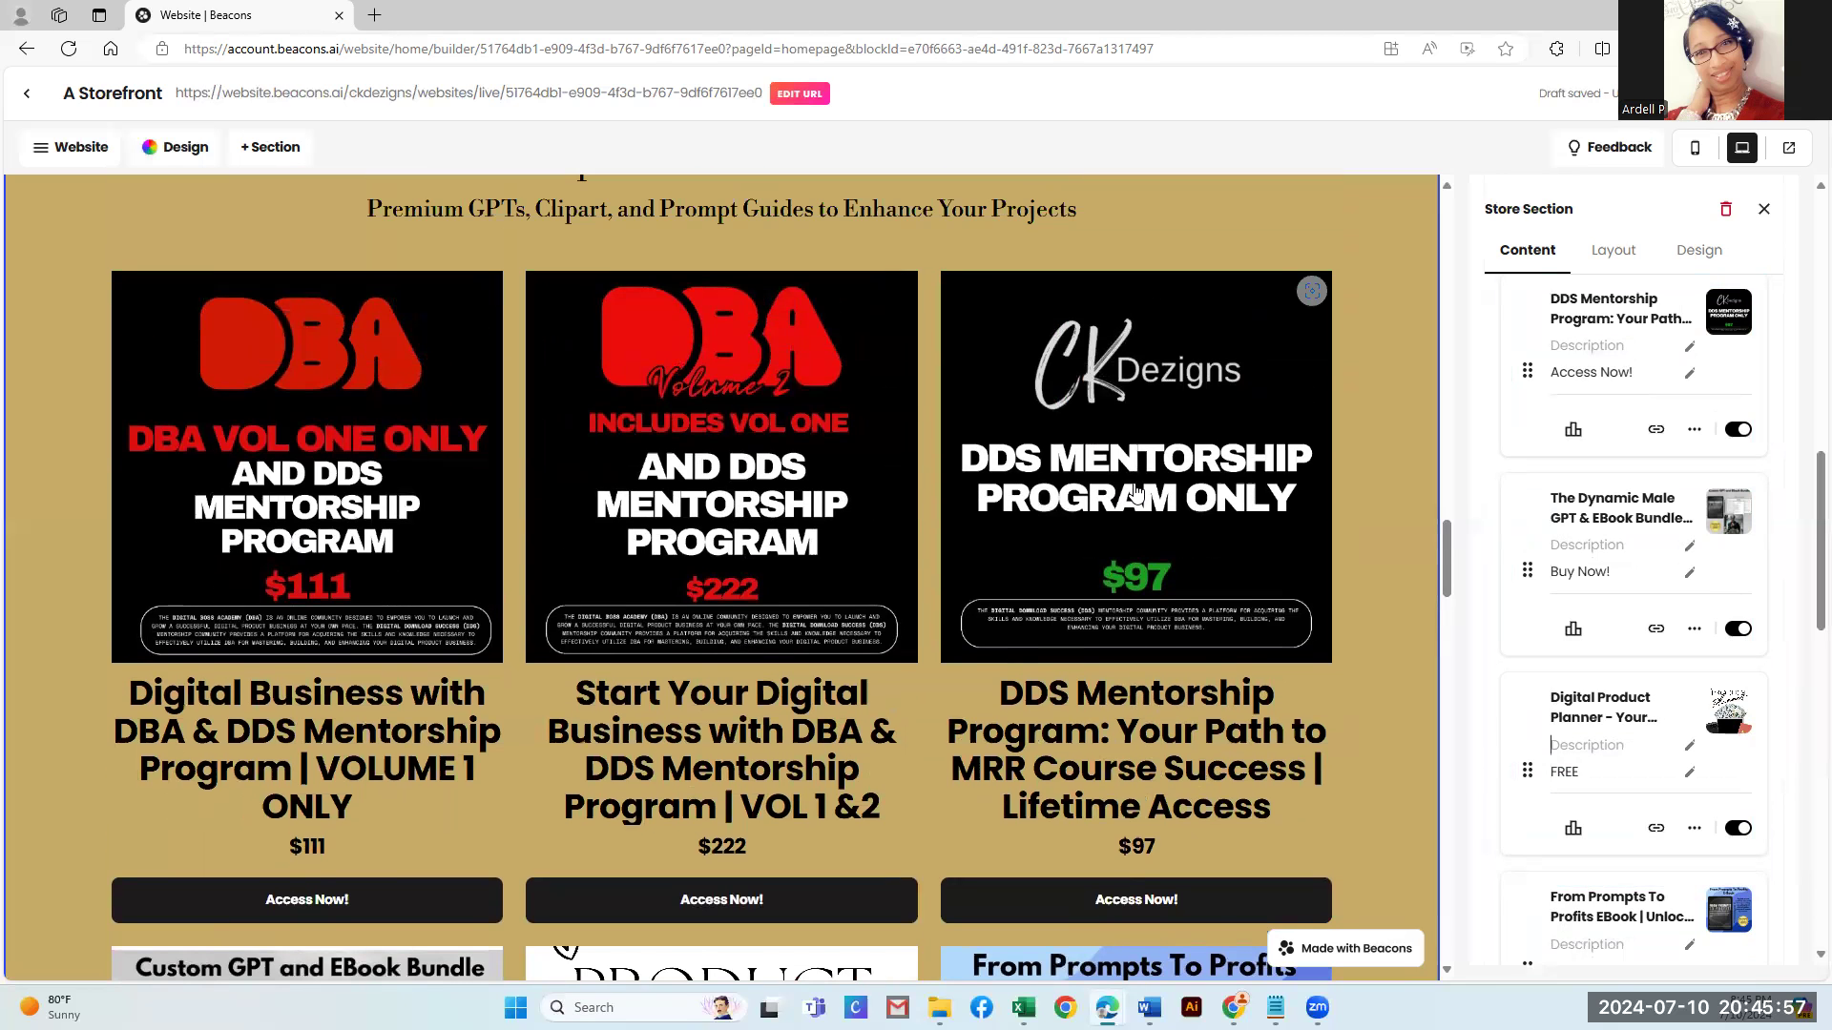
pyautogui.scroll(-3, 799, 510)
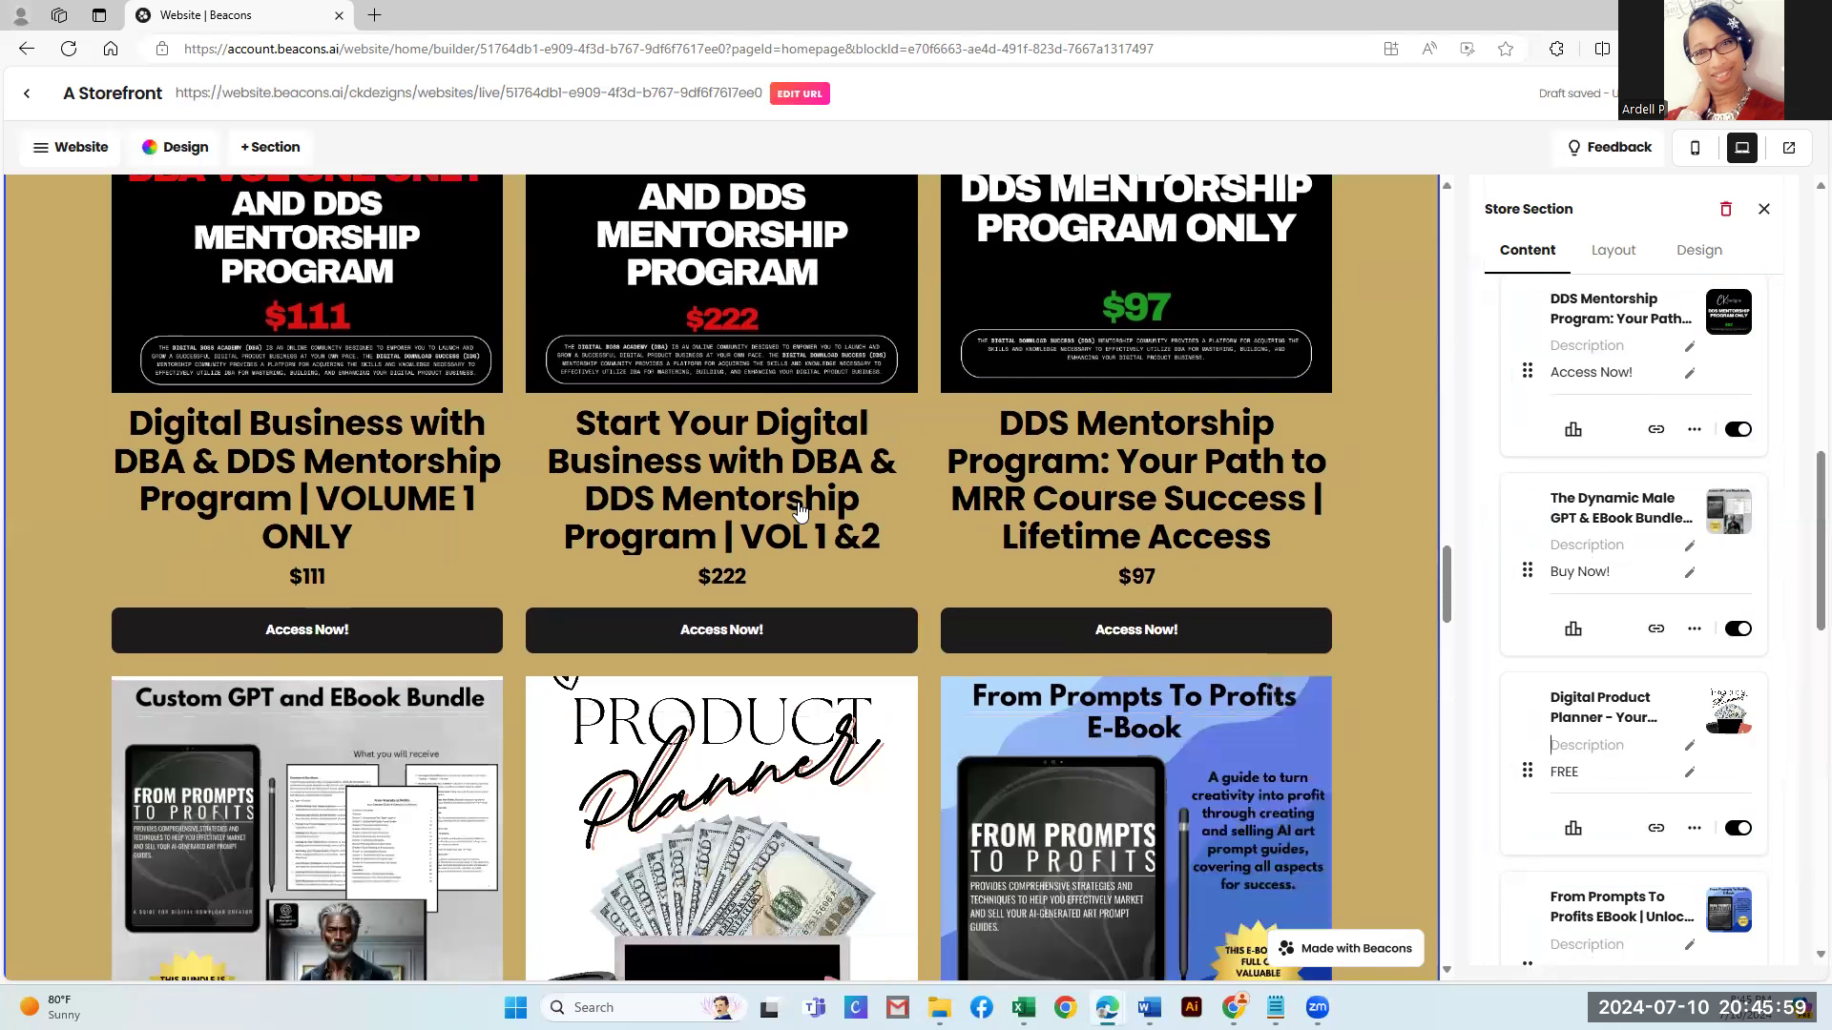
pyautogui.scroll(-10, 799, 512)
pyautogui.scroll(-8, 800, 513)
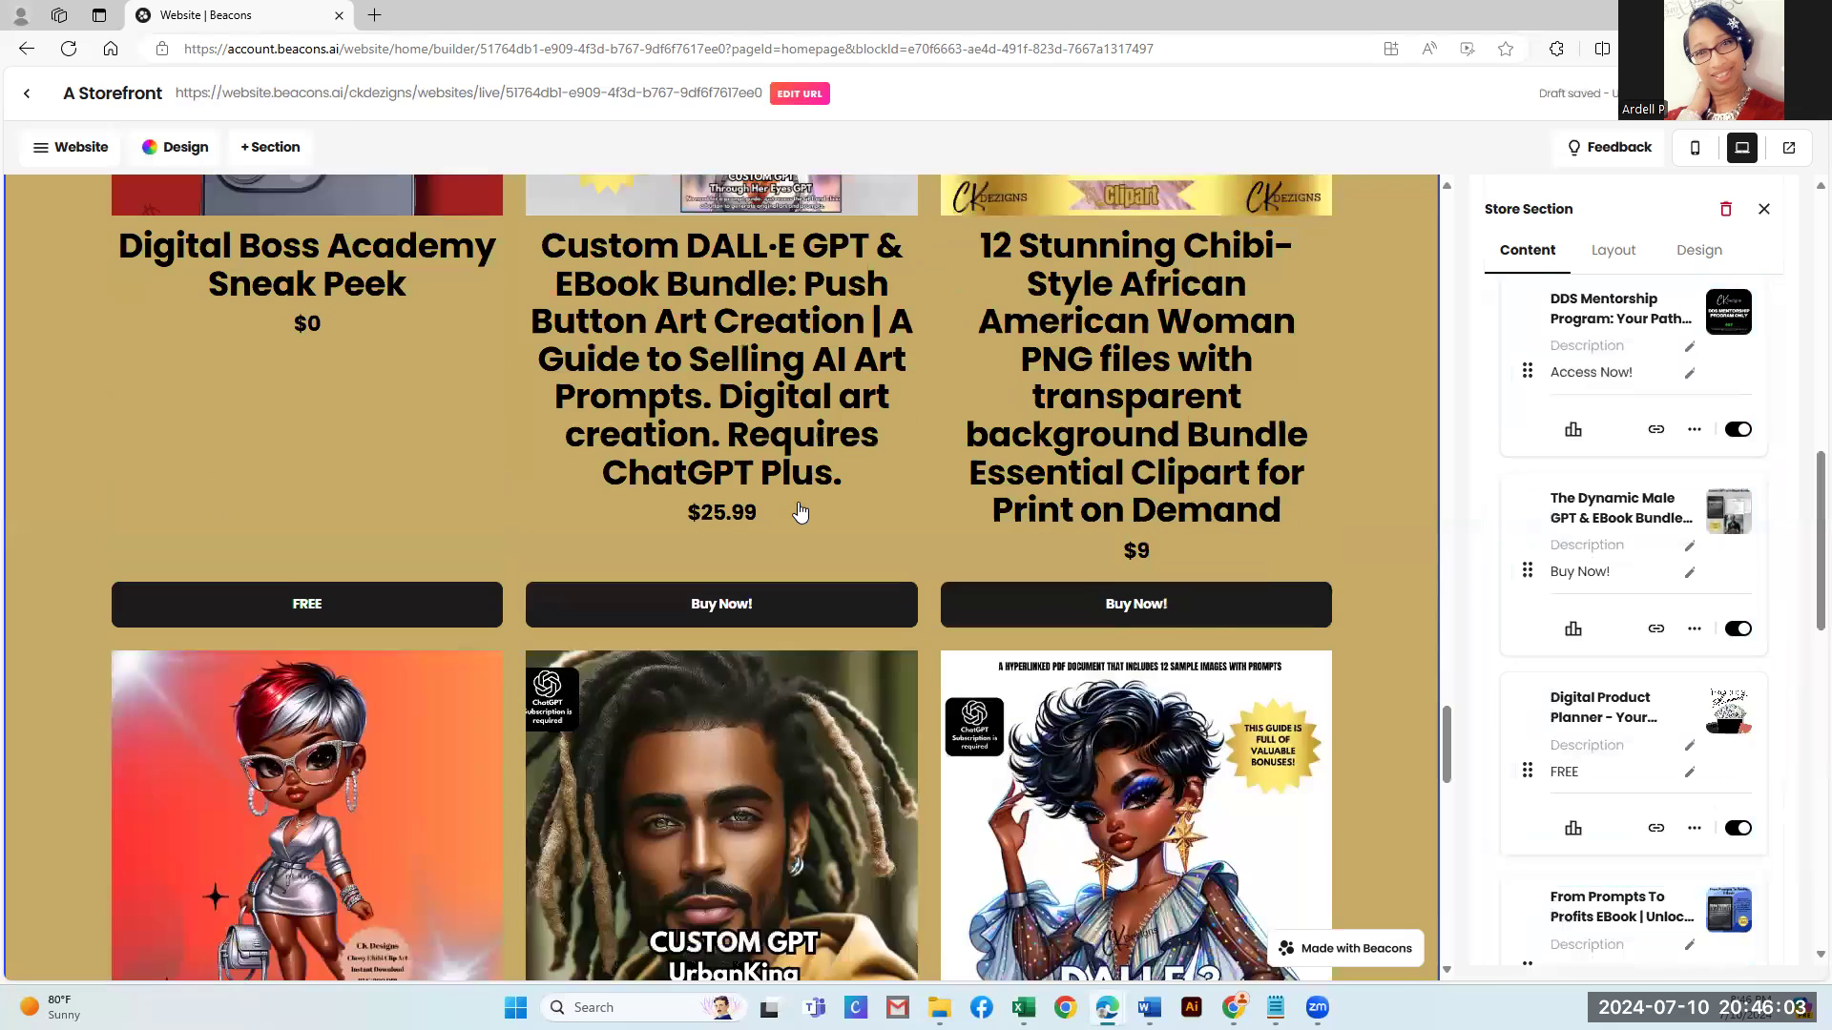
pyautogui.scroll(-8, 800, 513)
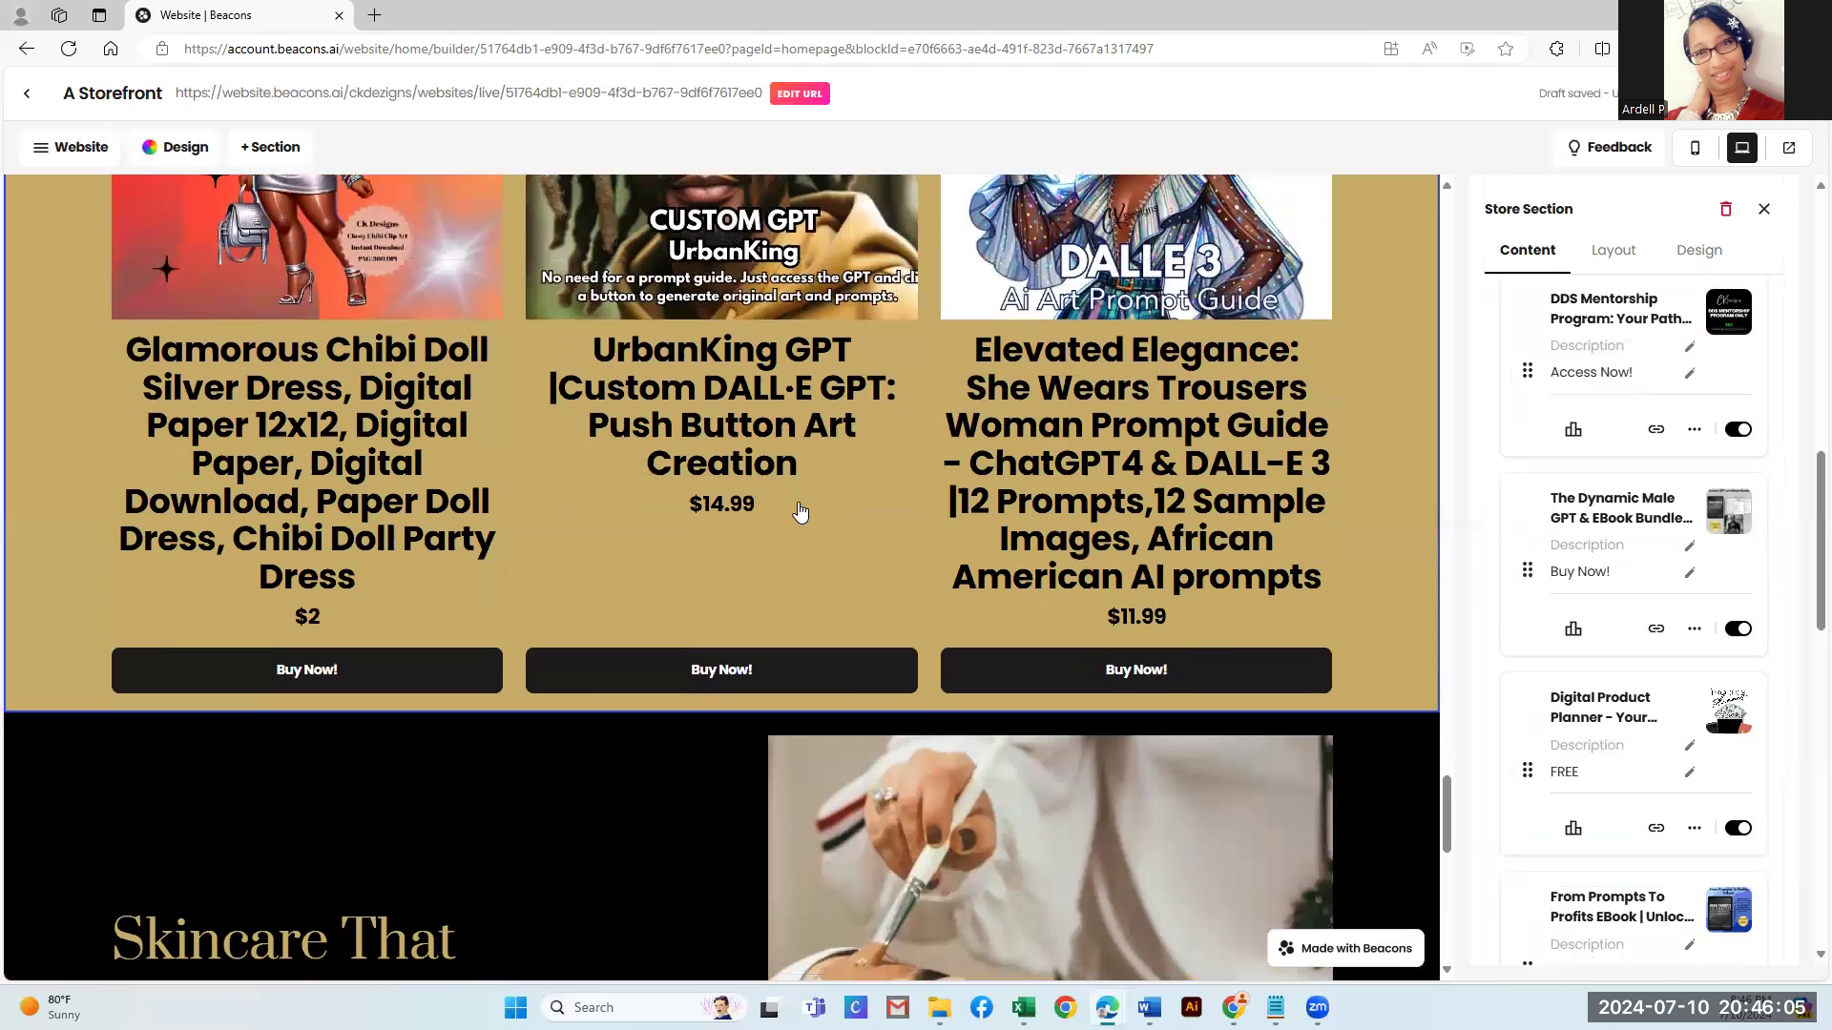
pyautogui.scroll(-11, 800, 512)
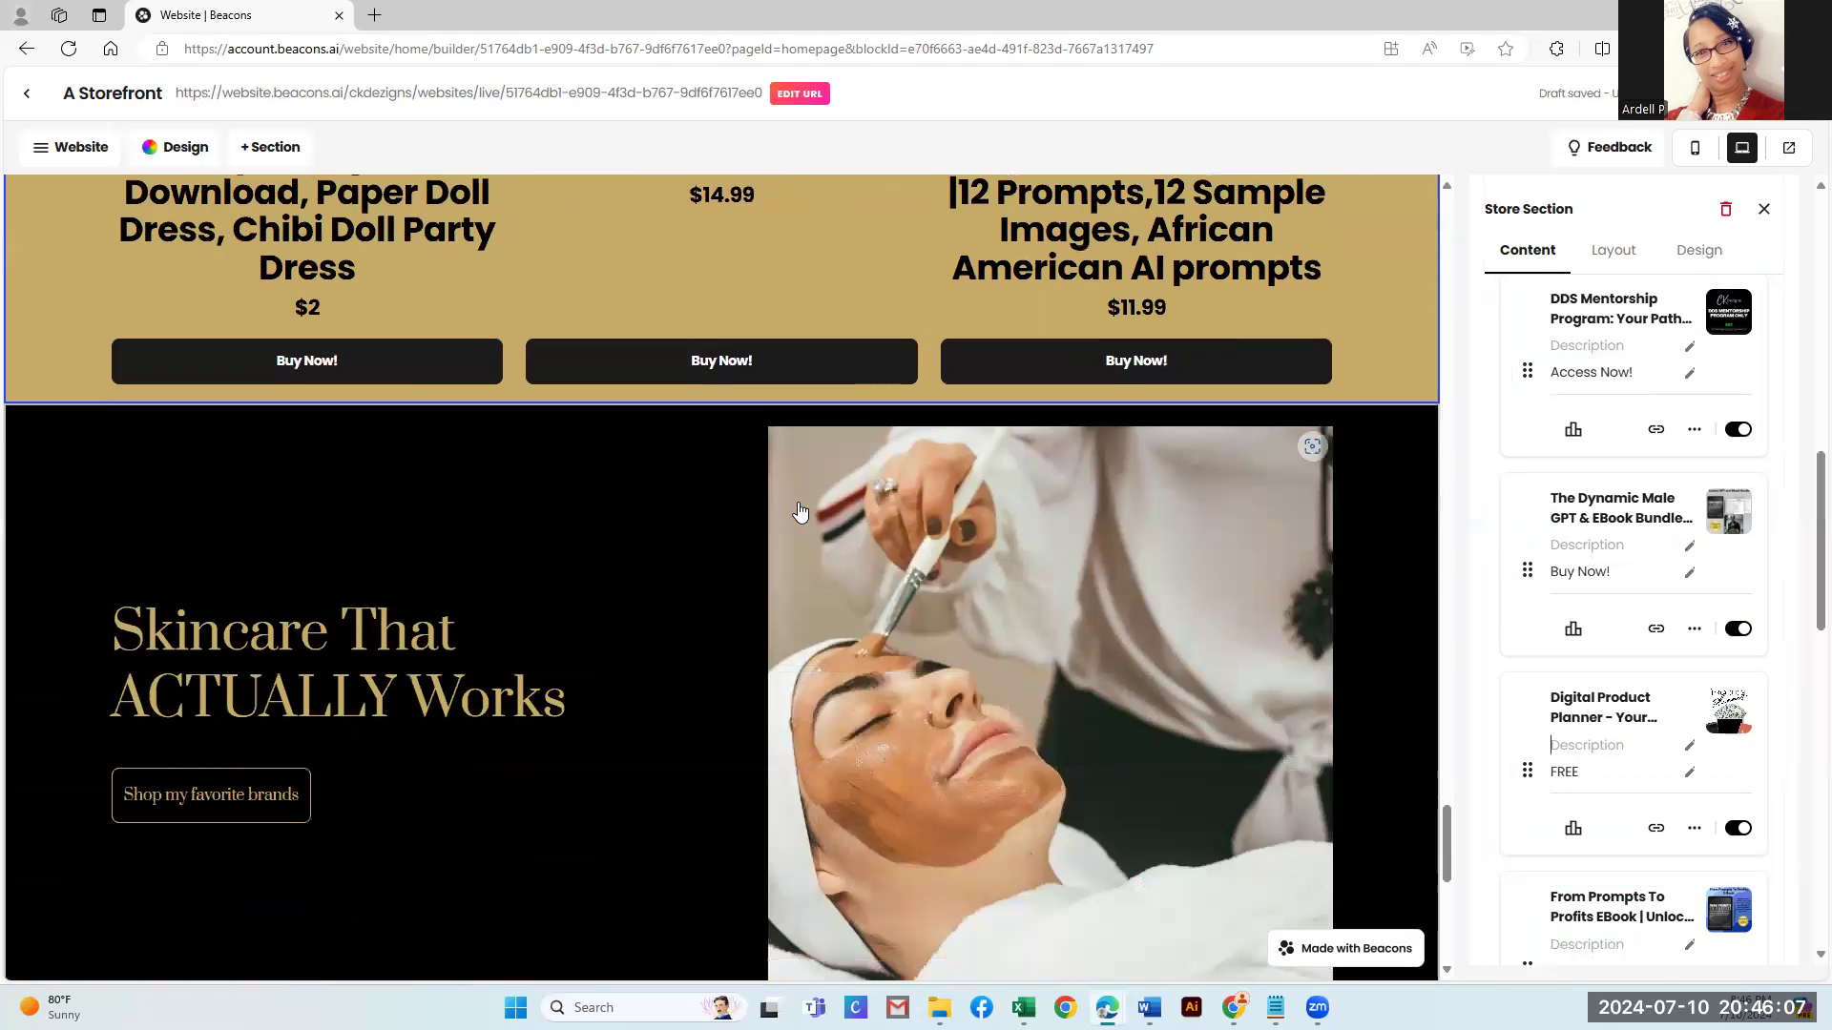
pyautogui.scroll(2, 802, 512)
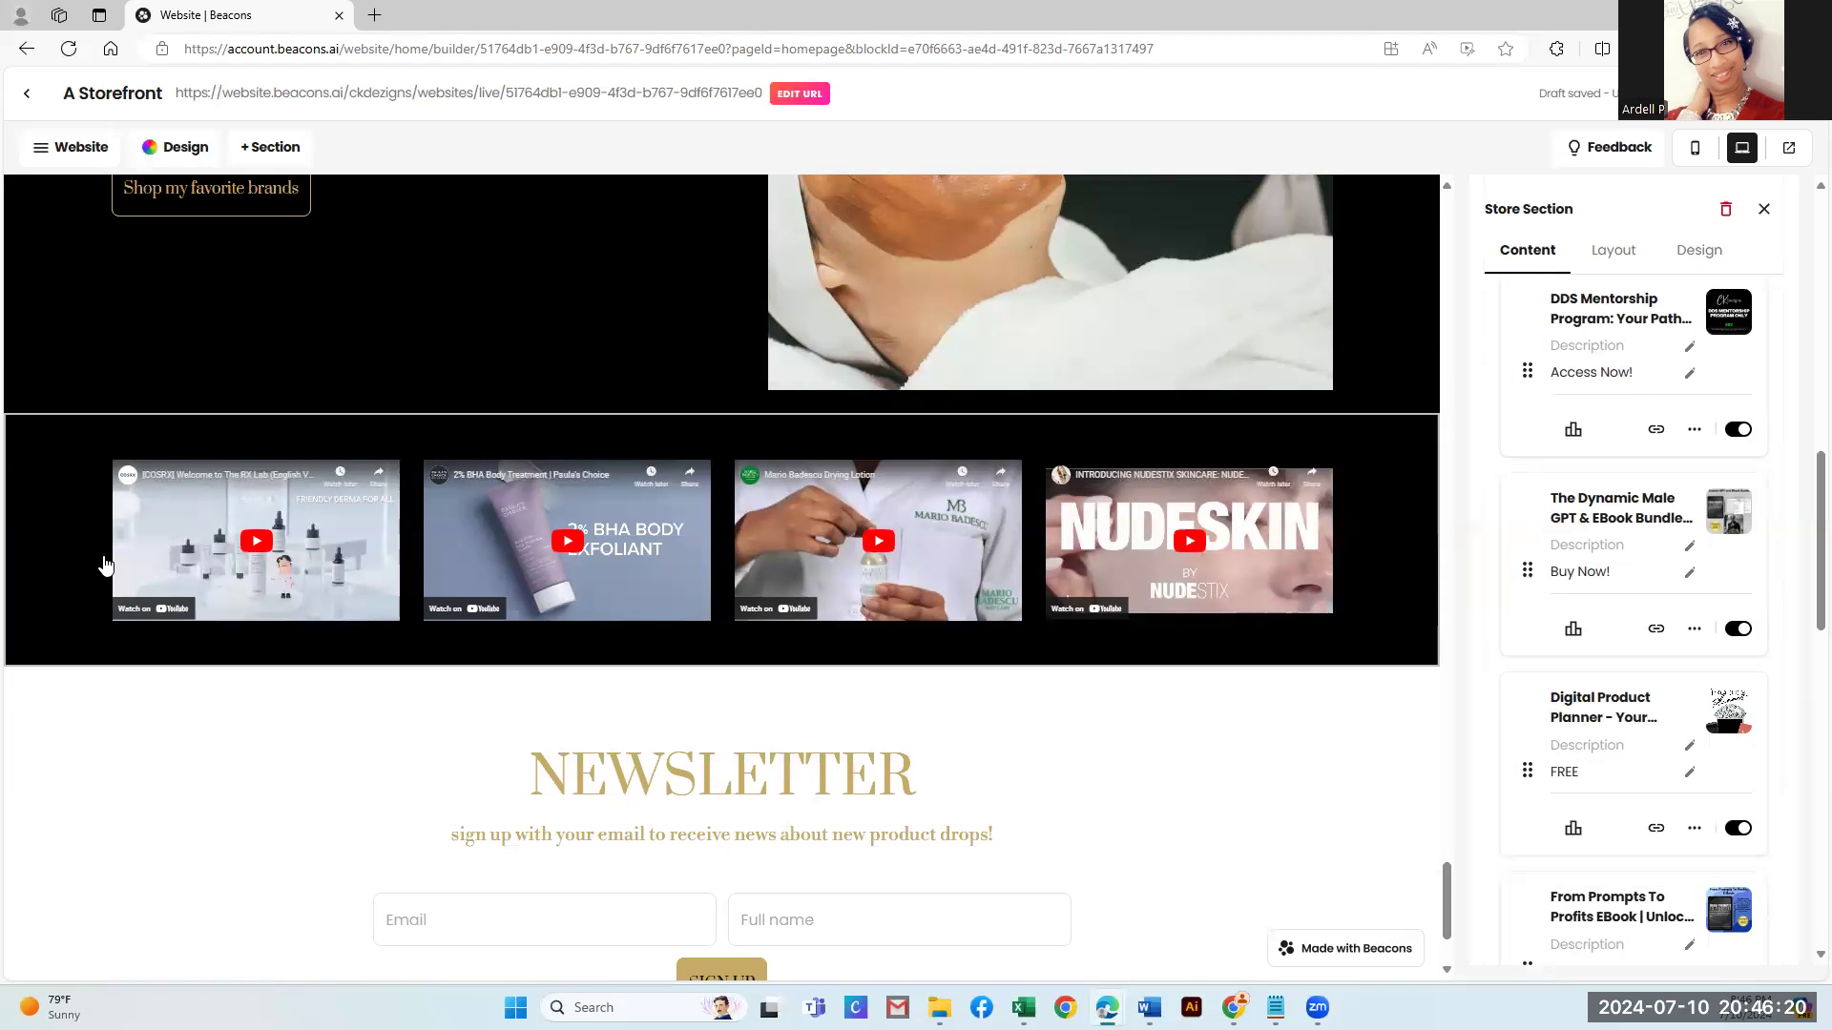
# Open the YouTube section for editing and set its heading text to "Learn with CK Dezigns"
pyautogui.click(53, 584)
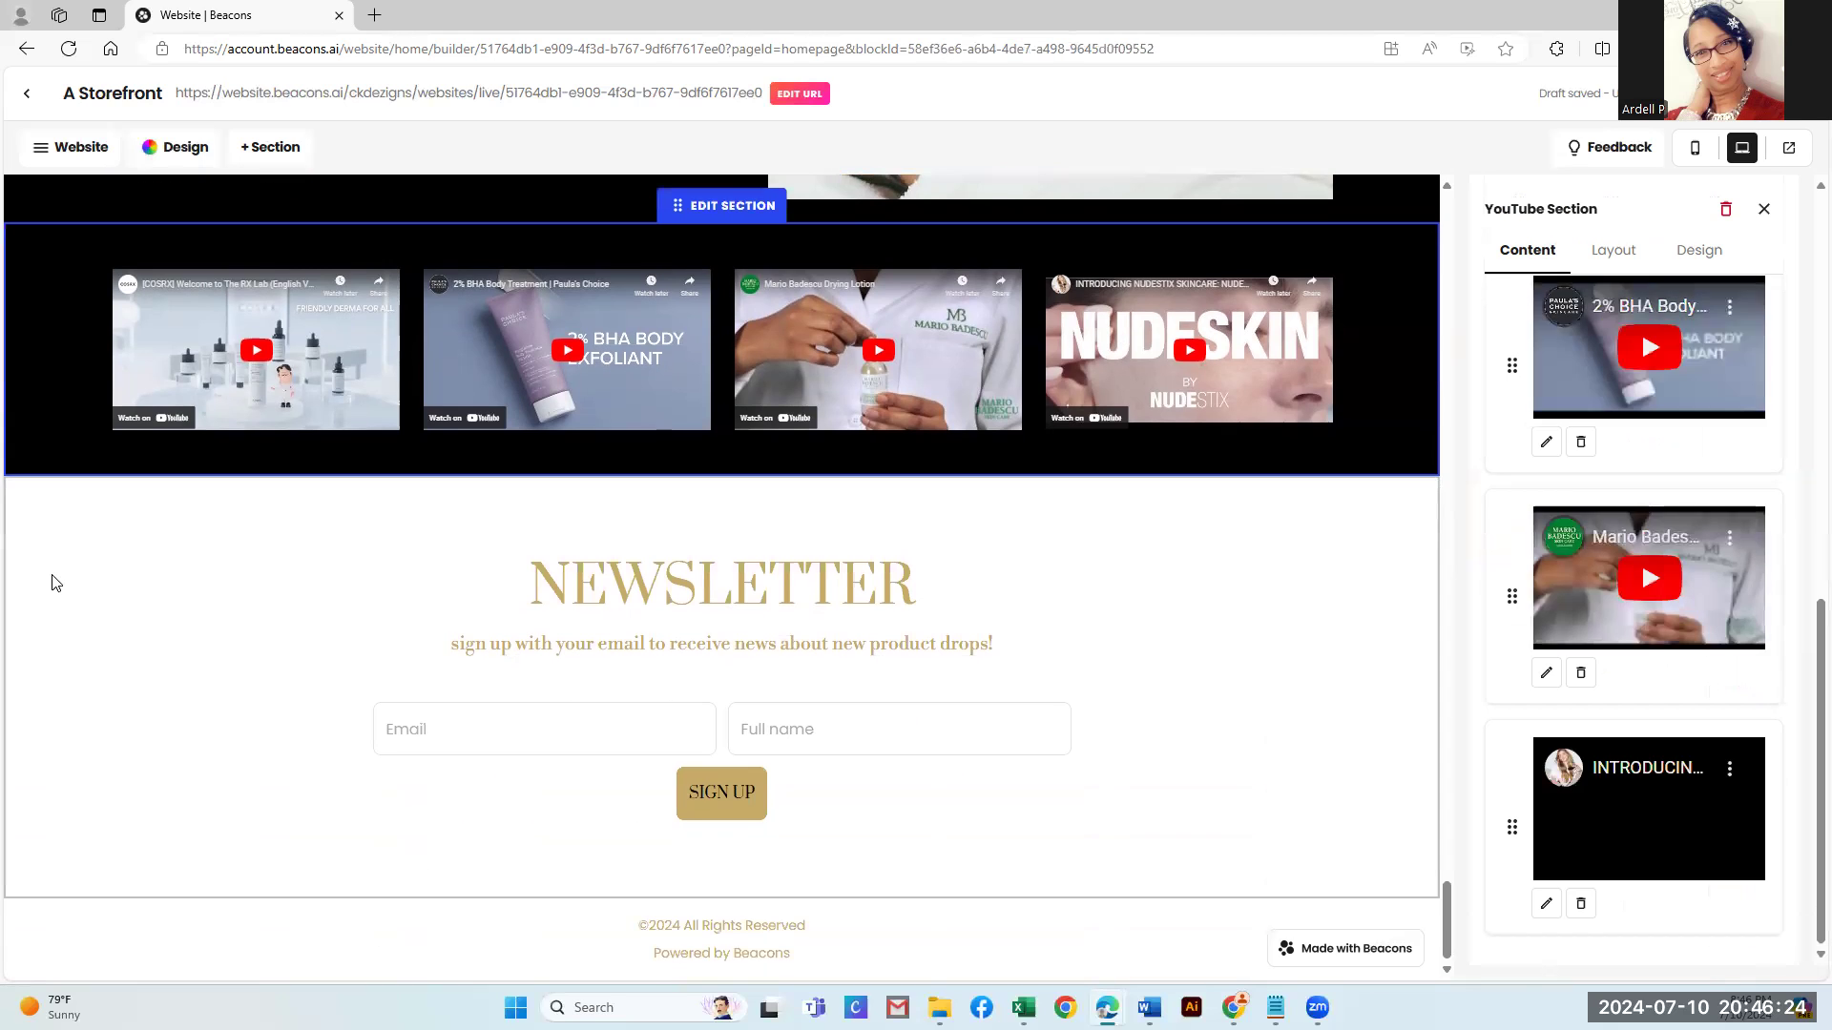
pyautogui.scroll(5, 1711, 532)
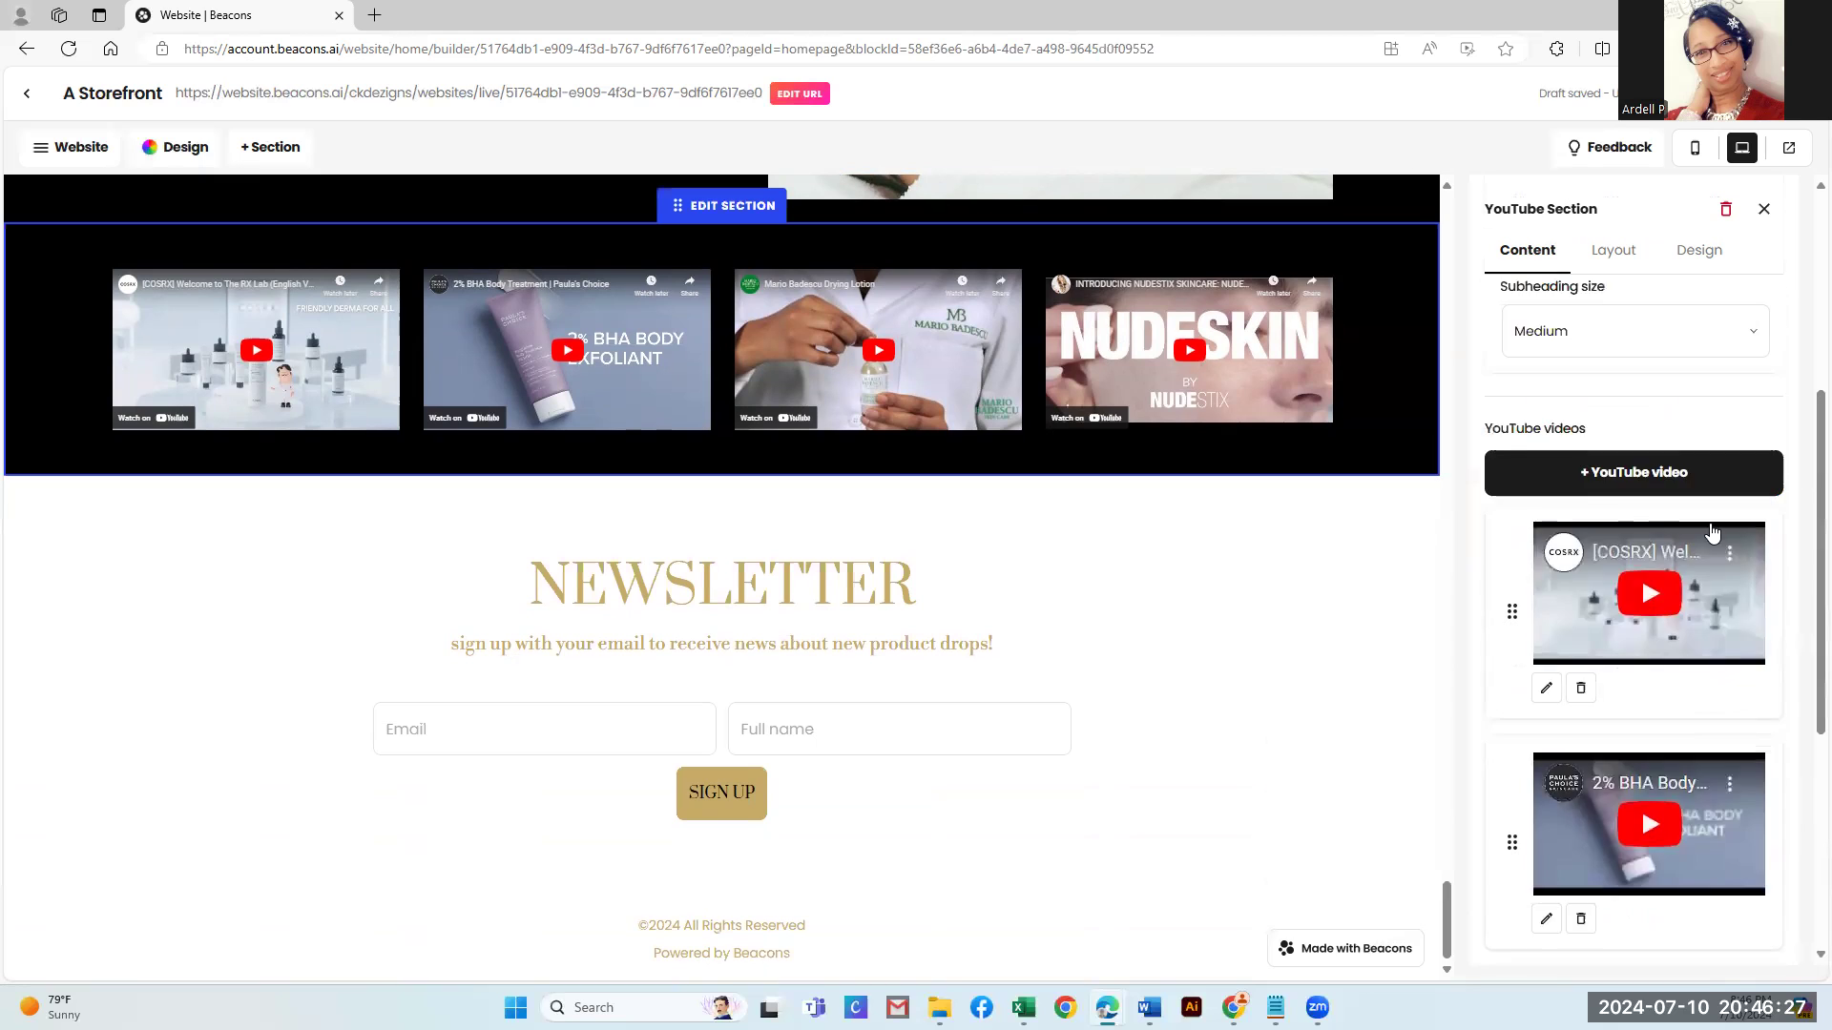
pyautogui.scroll(5, 1711, 533)
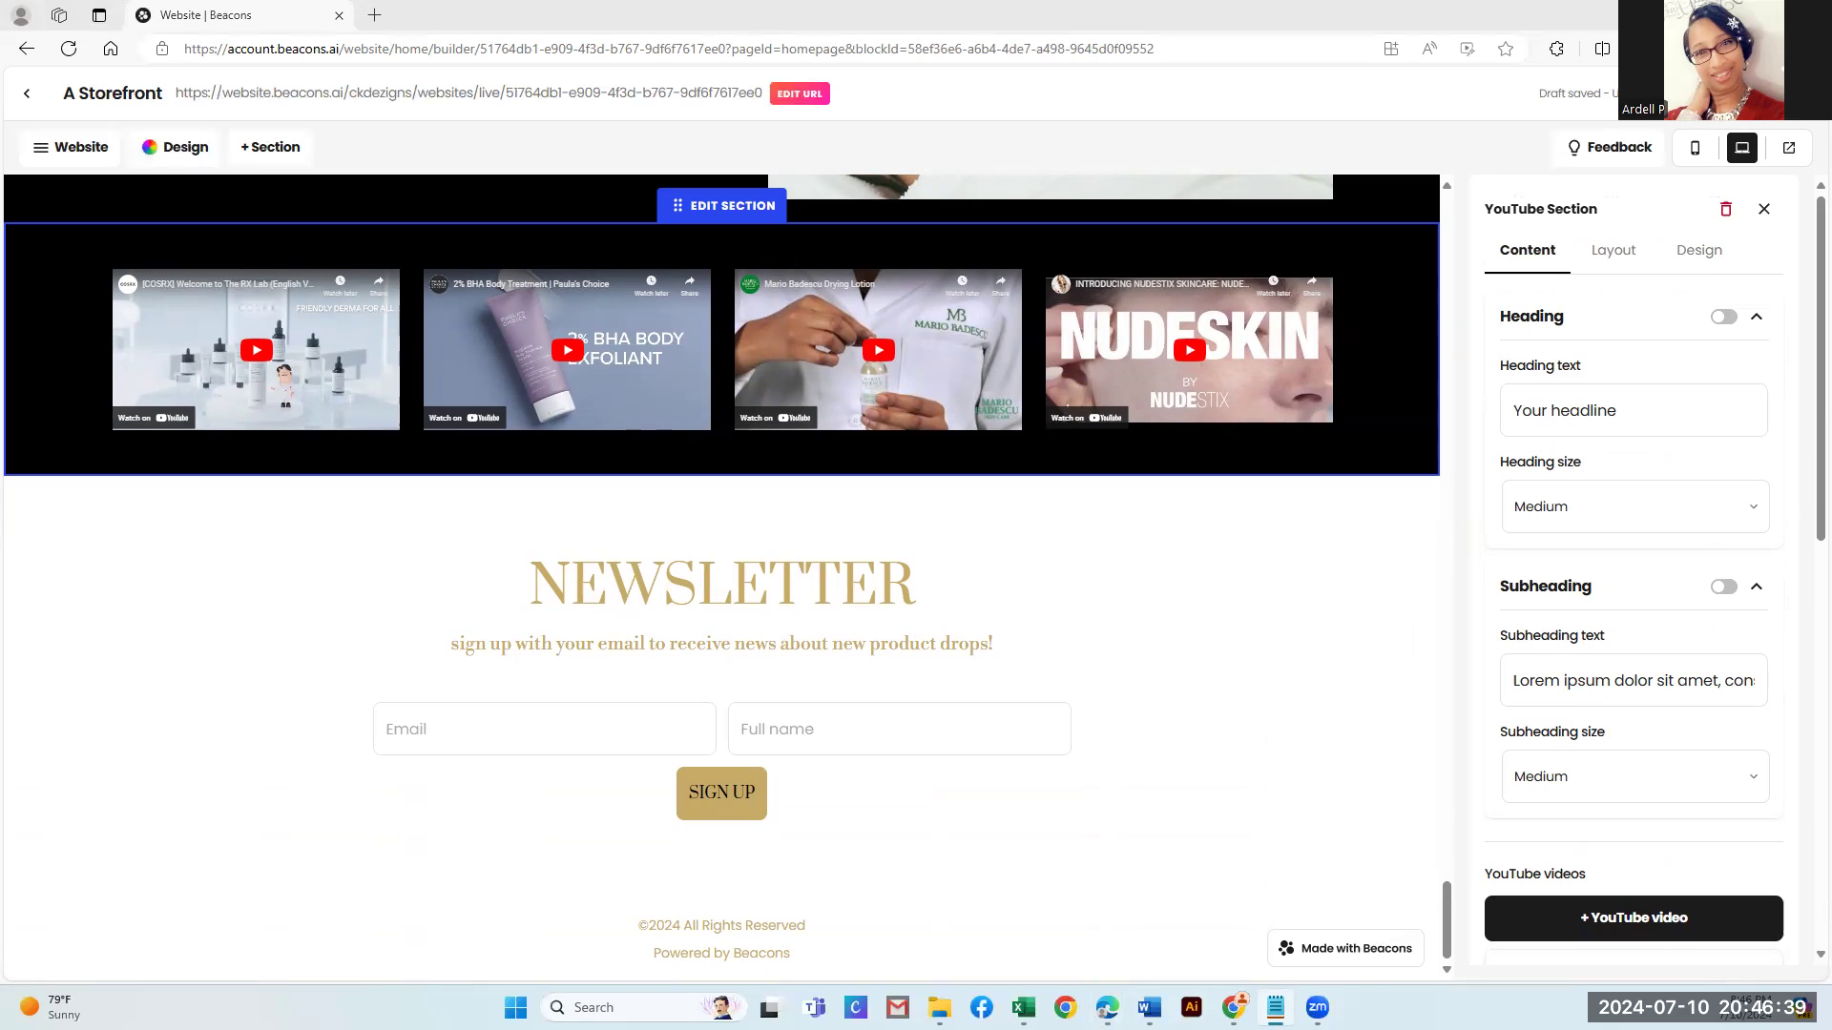
pyautogui.moveTo(1614, 401); pyautogui.dragTo(1465, 424)
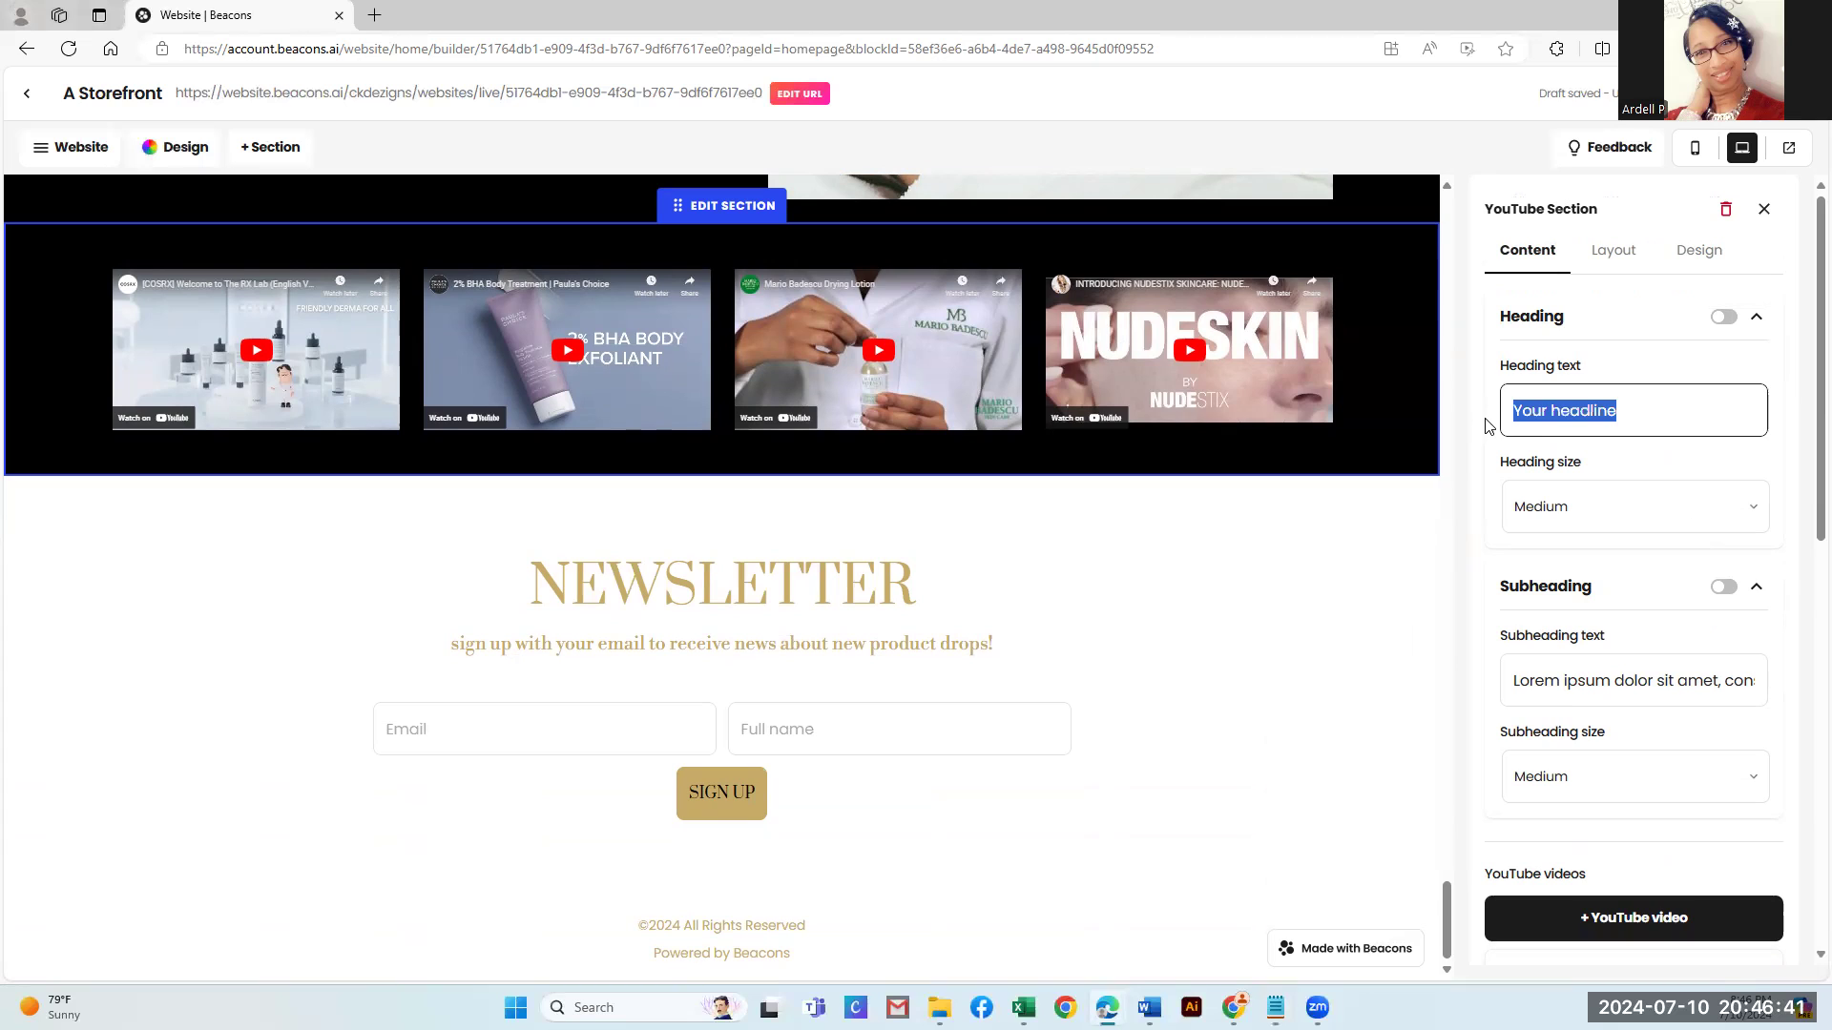
pyautogui.write('Learn with CK Dezigns')
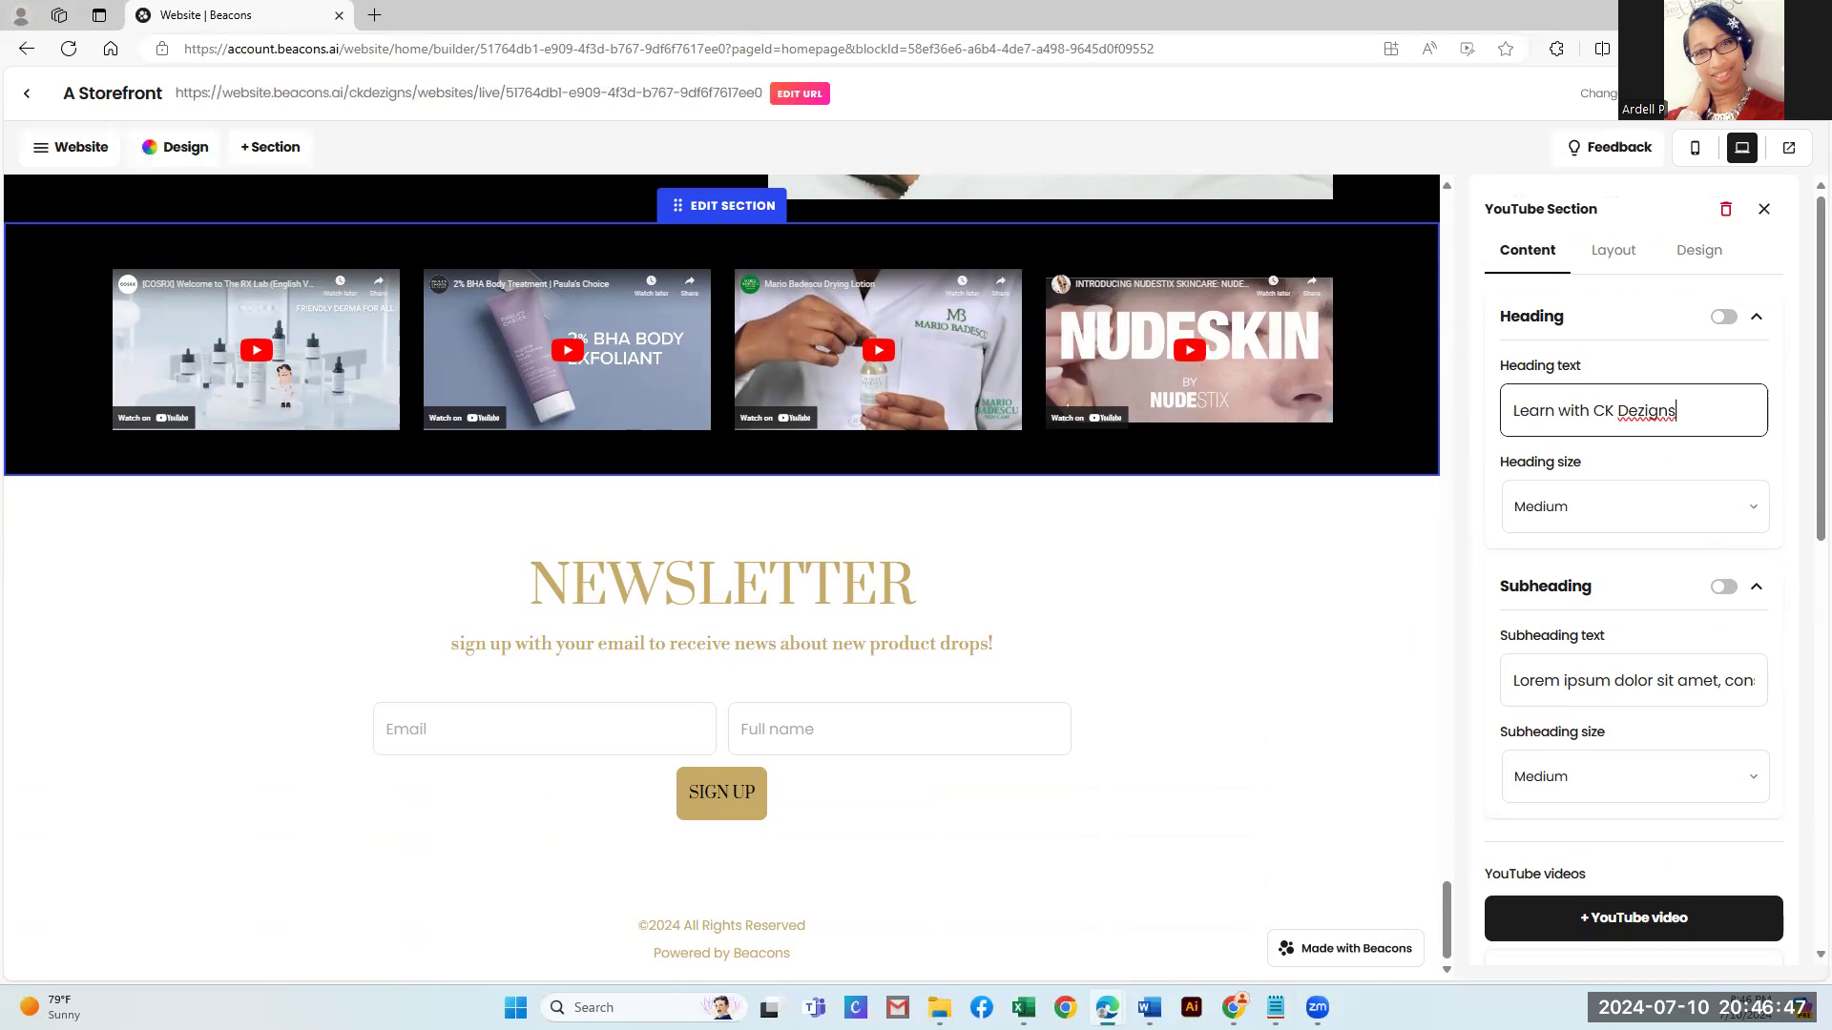
# Replace the YouTube section's subheading with the copied channel welcome text and enable both the heading and the subheading
pyautogui.hotkey('alt', 'Tab')
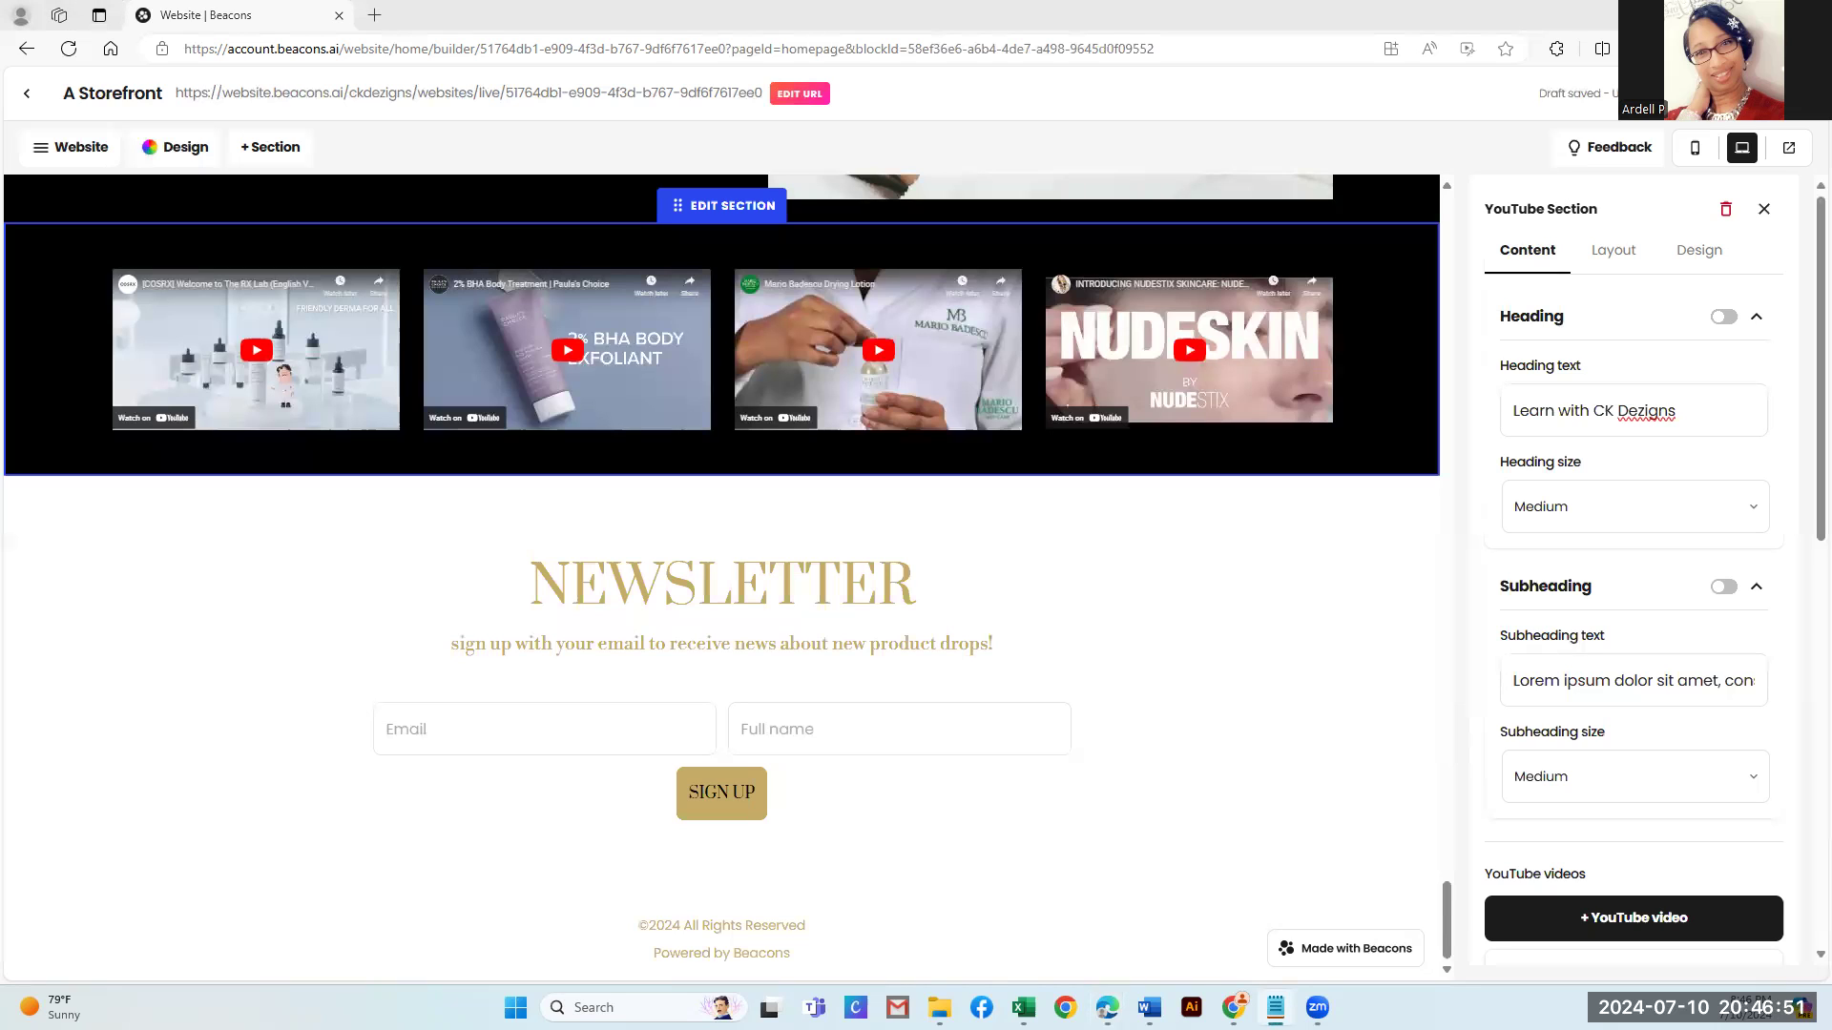
pyautogui.moveTo(1517, 680); pyautogui.dragTo(1806, 697)
pyautogui.hotkey('ctrl', 'v')
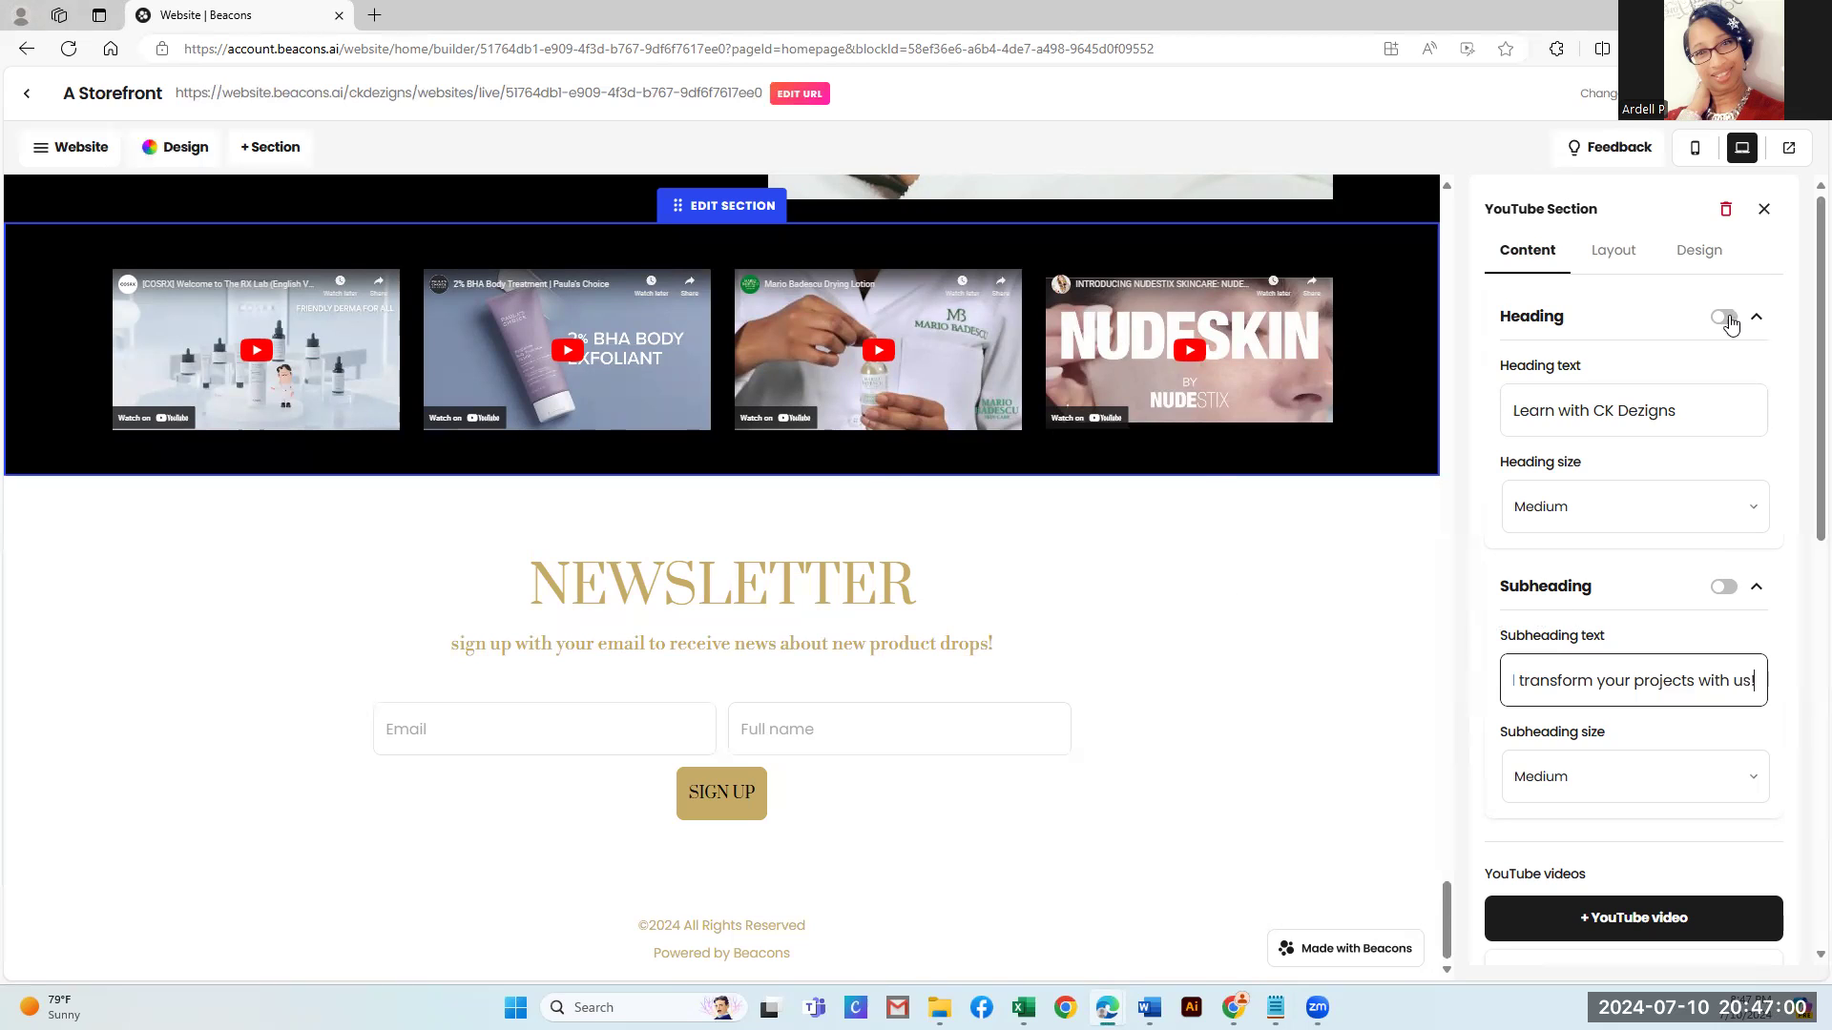
pyautogui.scroll(2, 1206, 596)
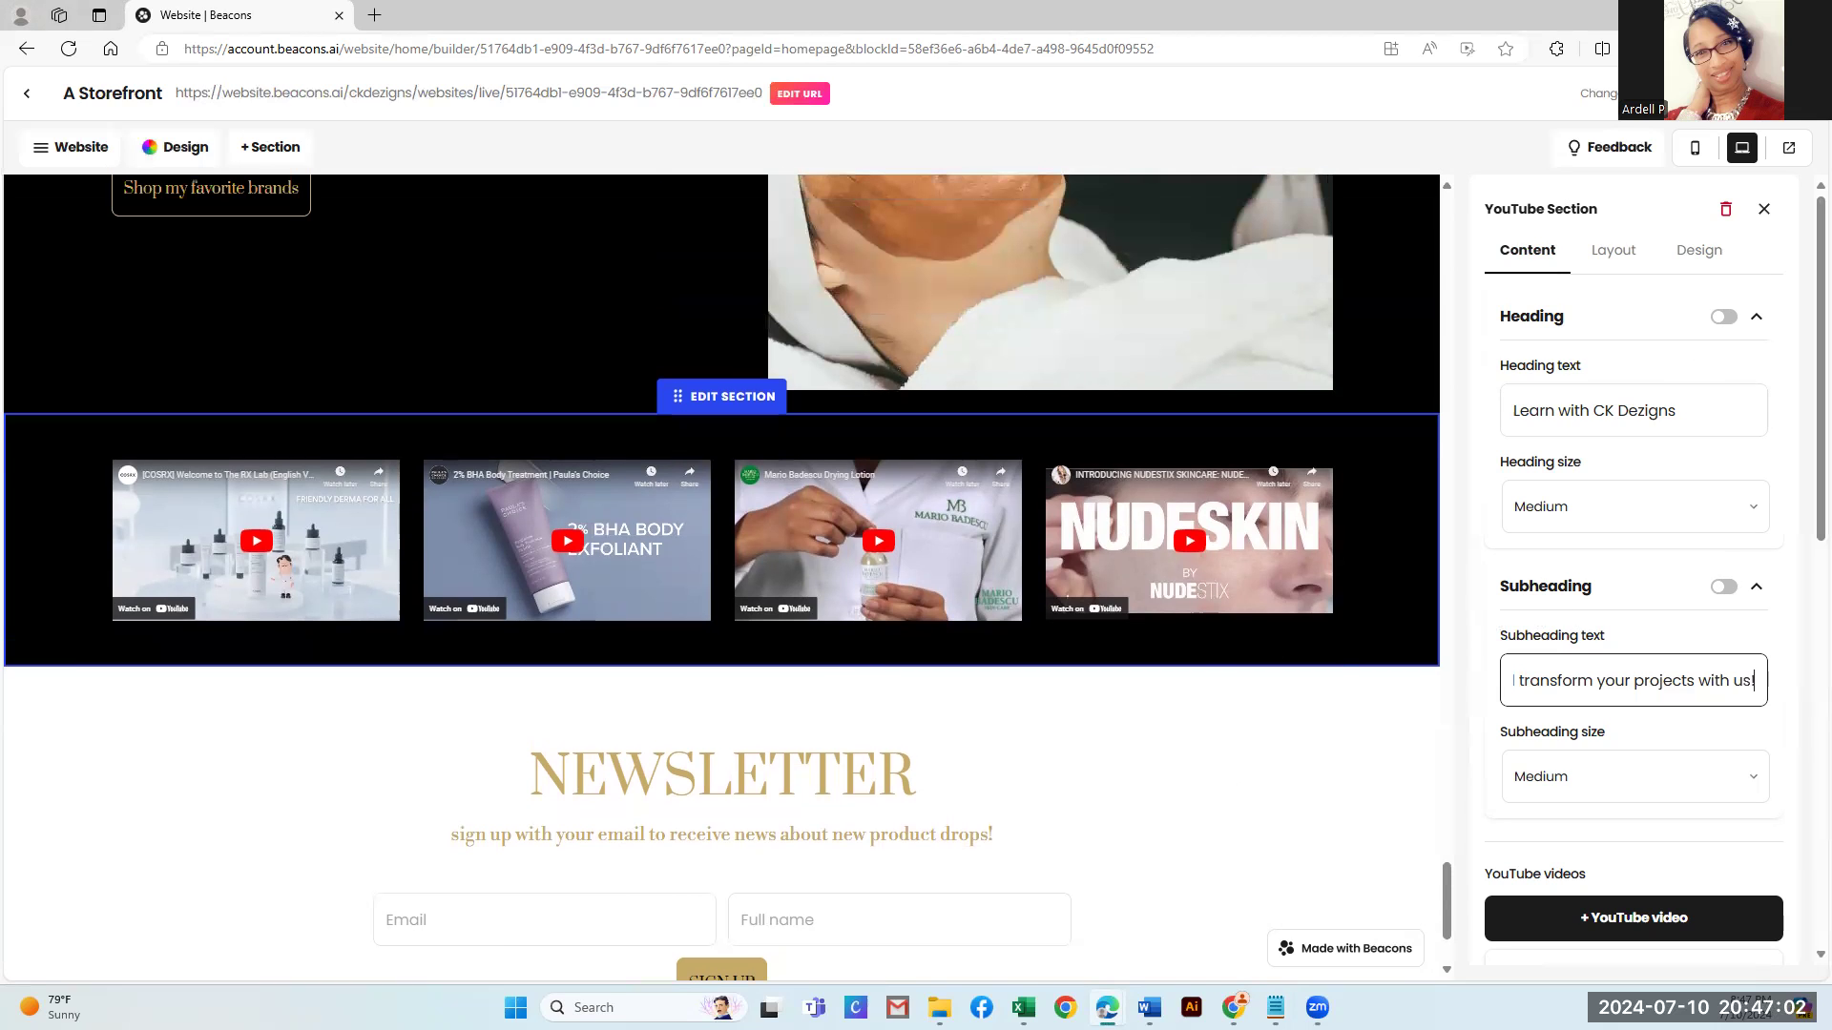
pyautogui.click(1724, 316)
pyautogui.click(1722, 587)
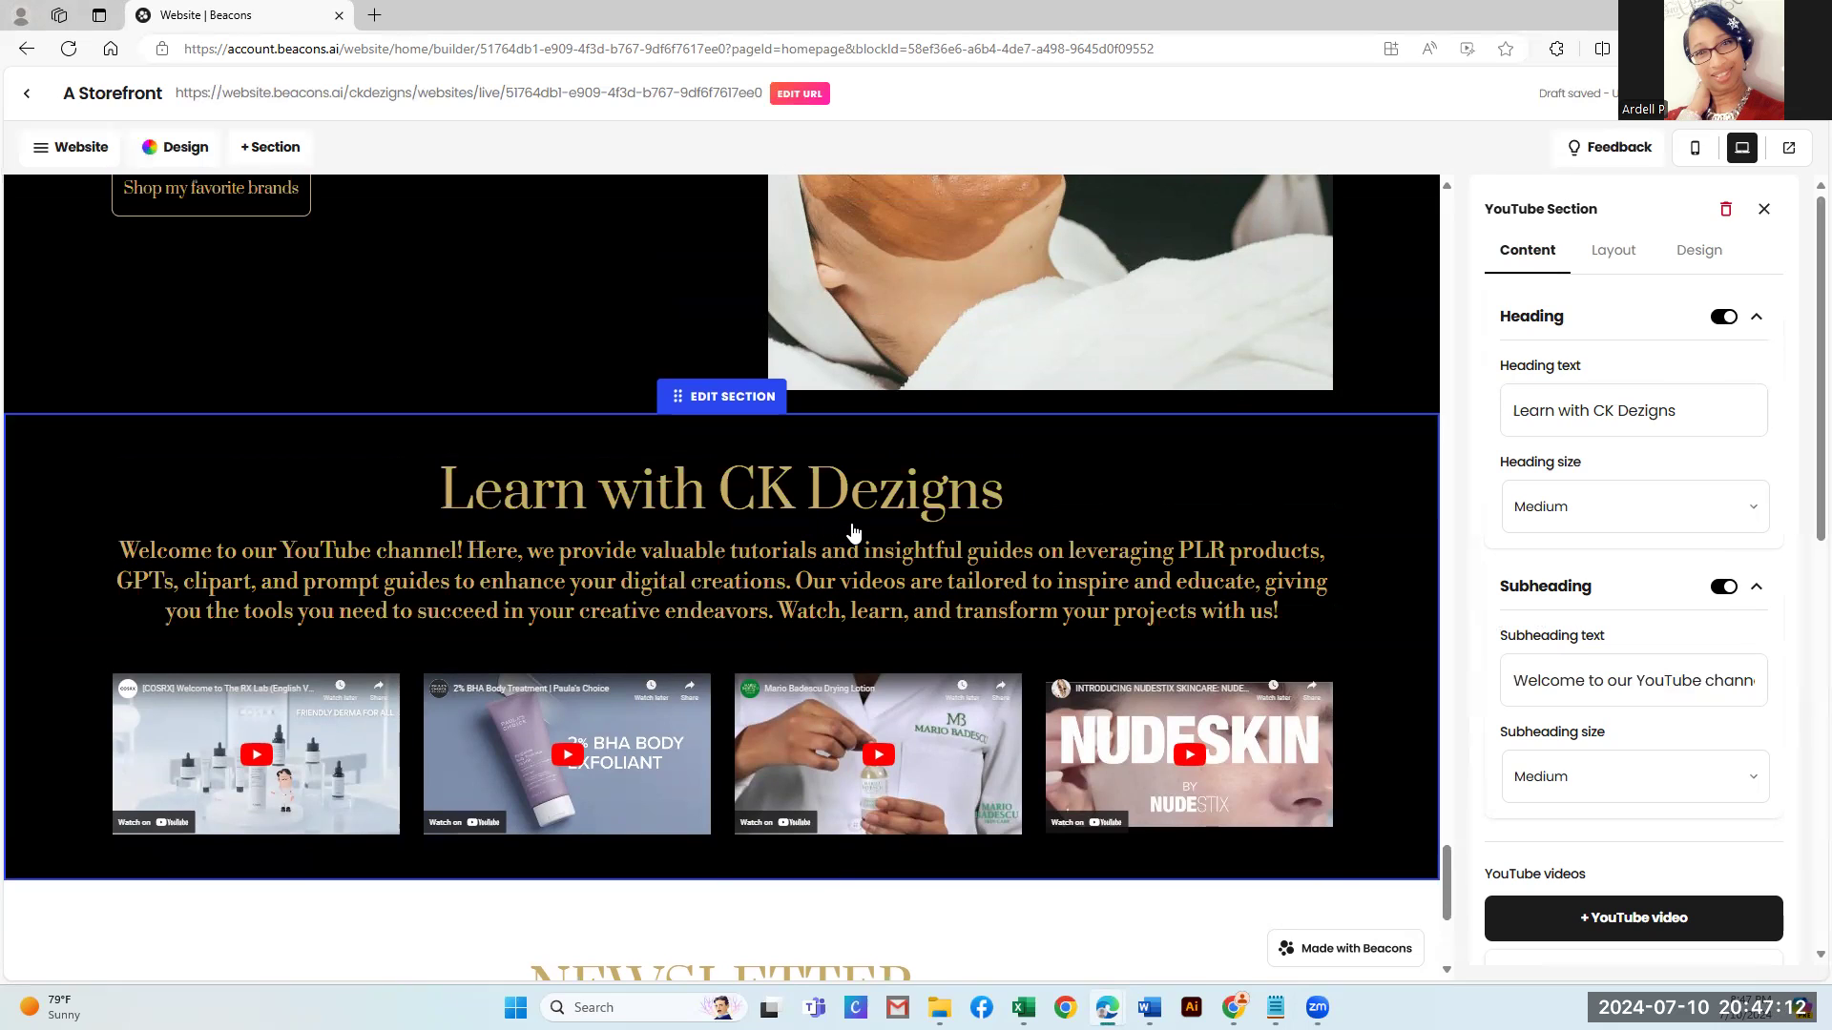
# Copy the URL of the "Using Custom GPTs for Journals, Planners, and More" video from YouTube and add it to the YouTube section
pyautogui.click(1660, 922)
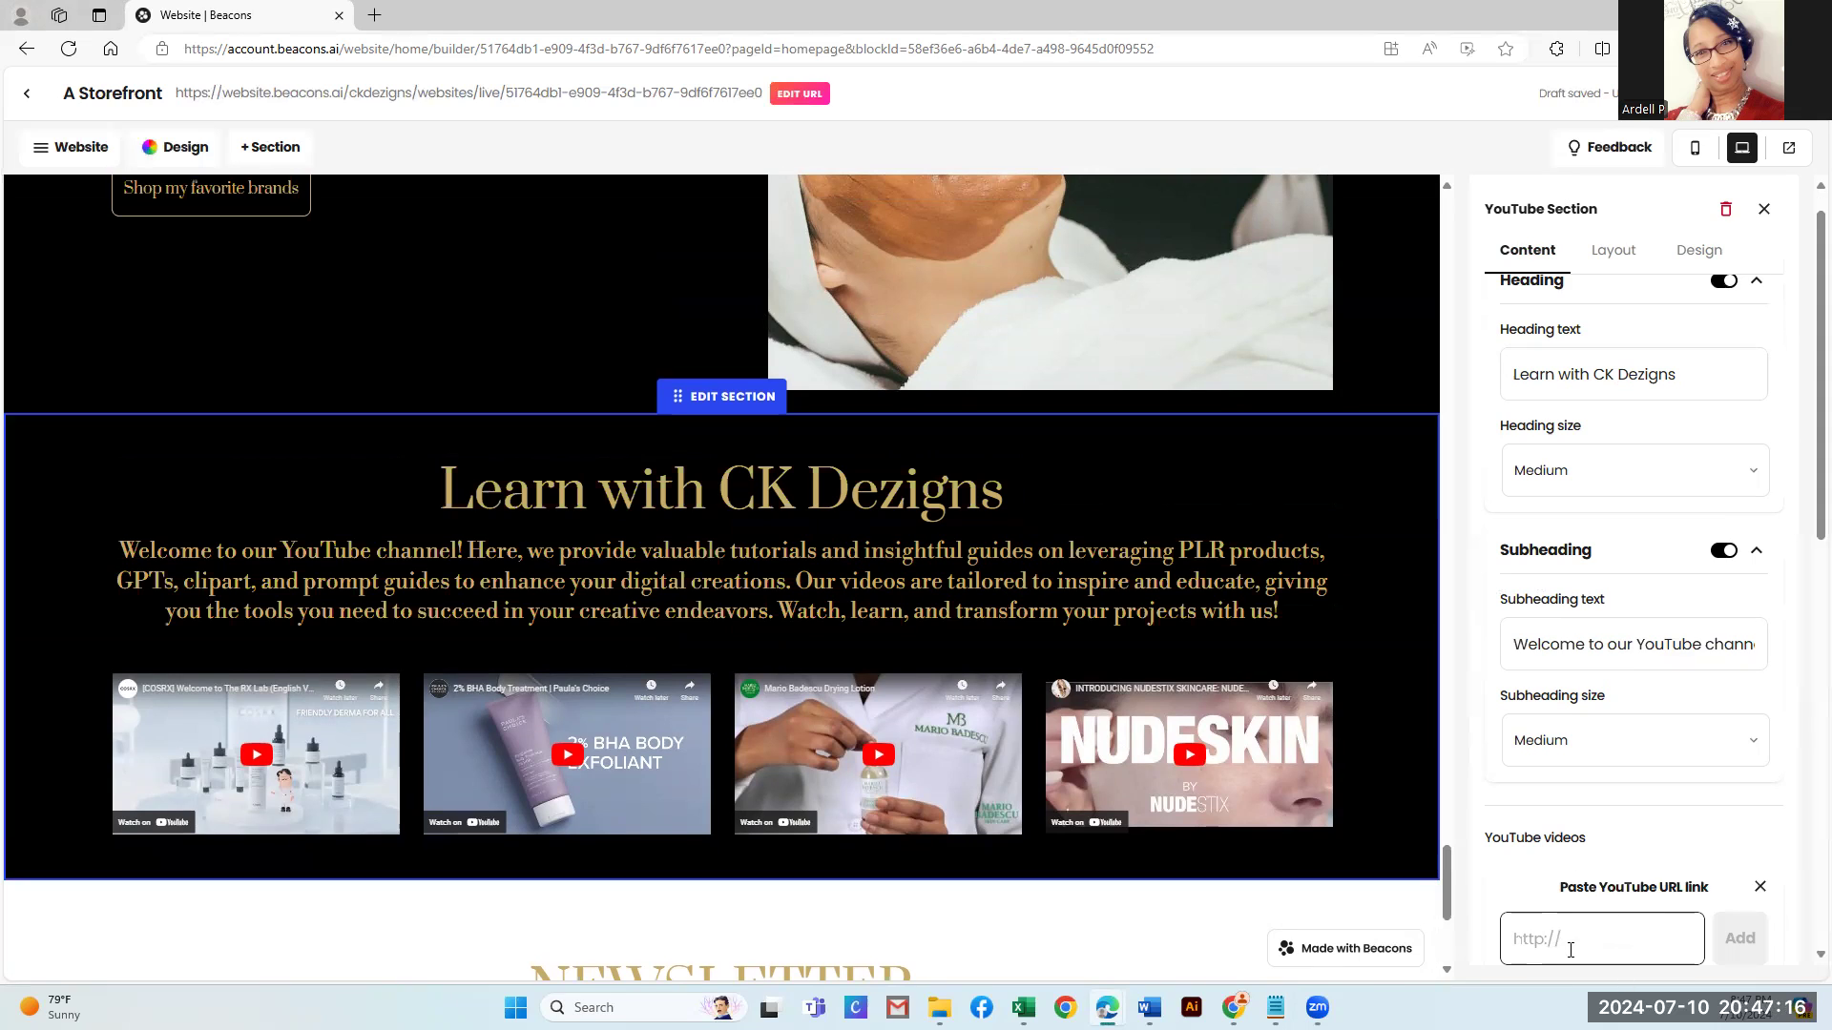
pyautogui.moveTo(1107, 1007)
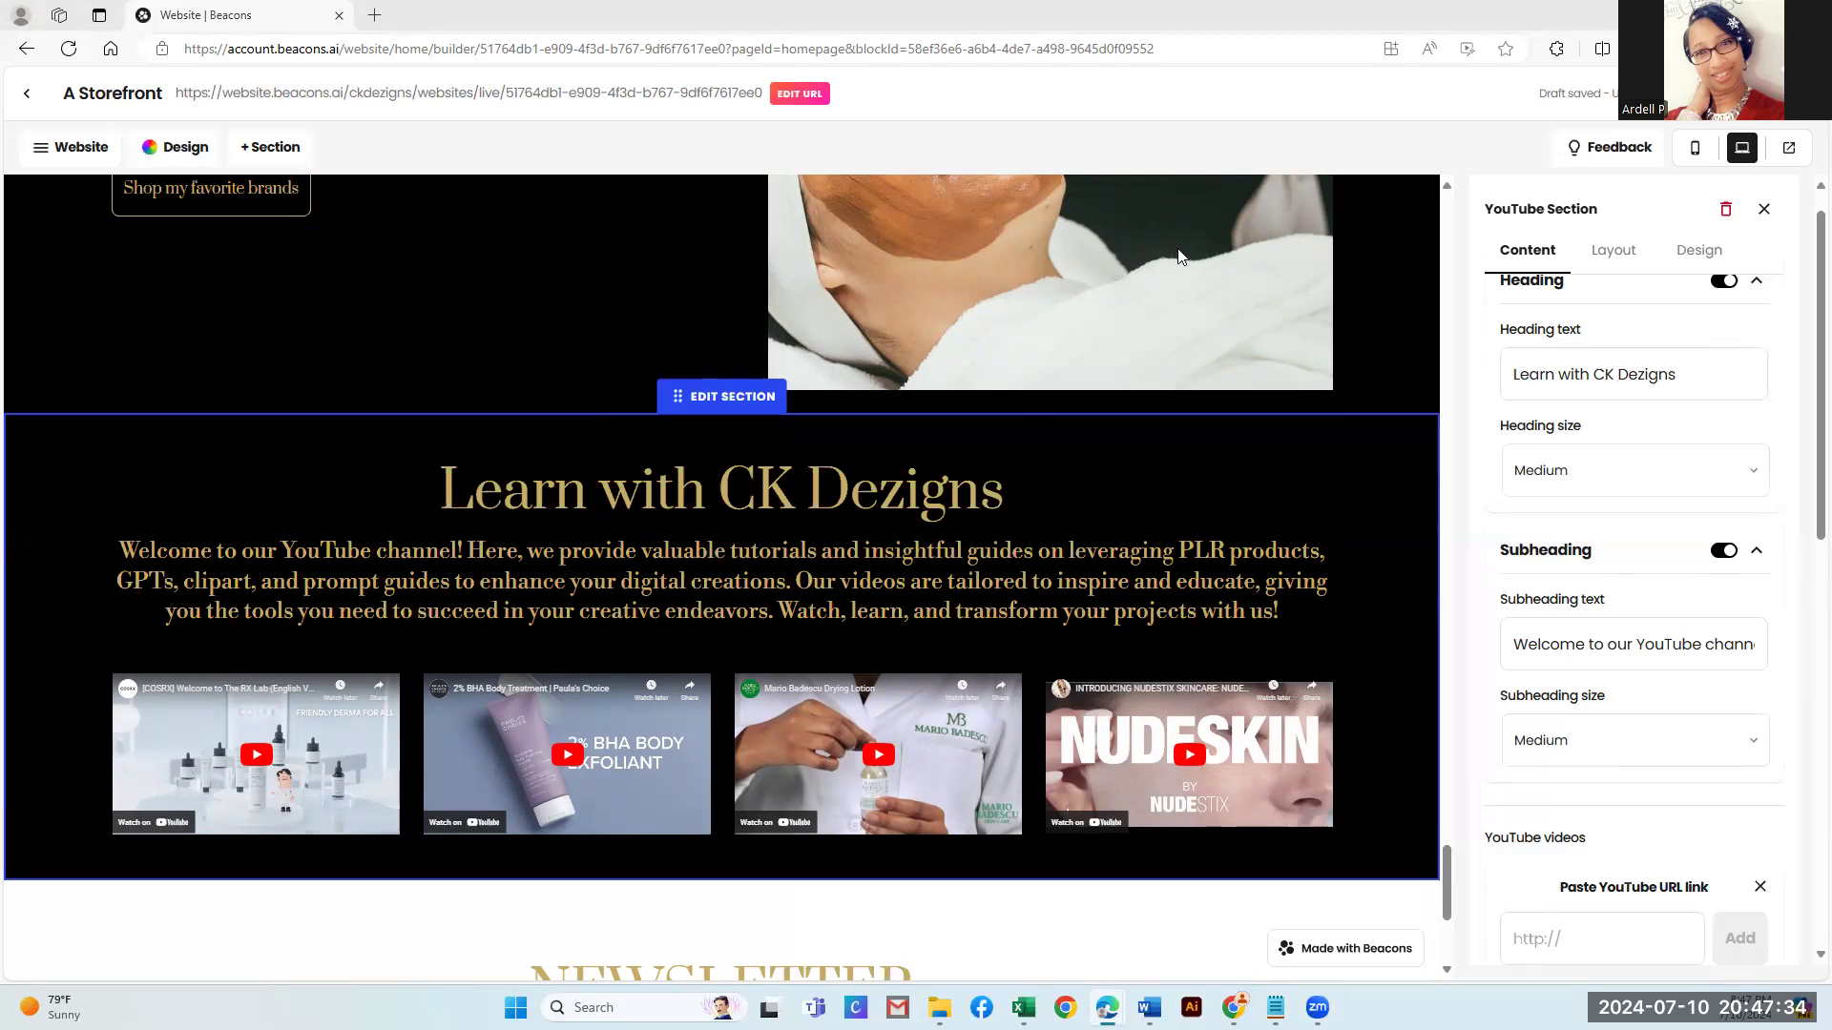
pyautogui.hotkey('alt', 'Tab')
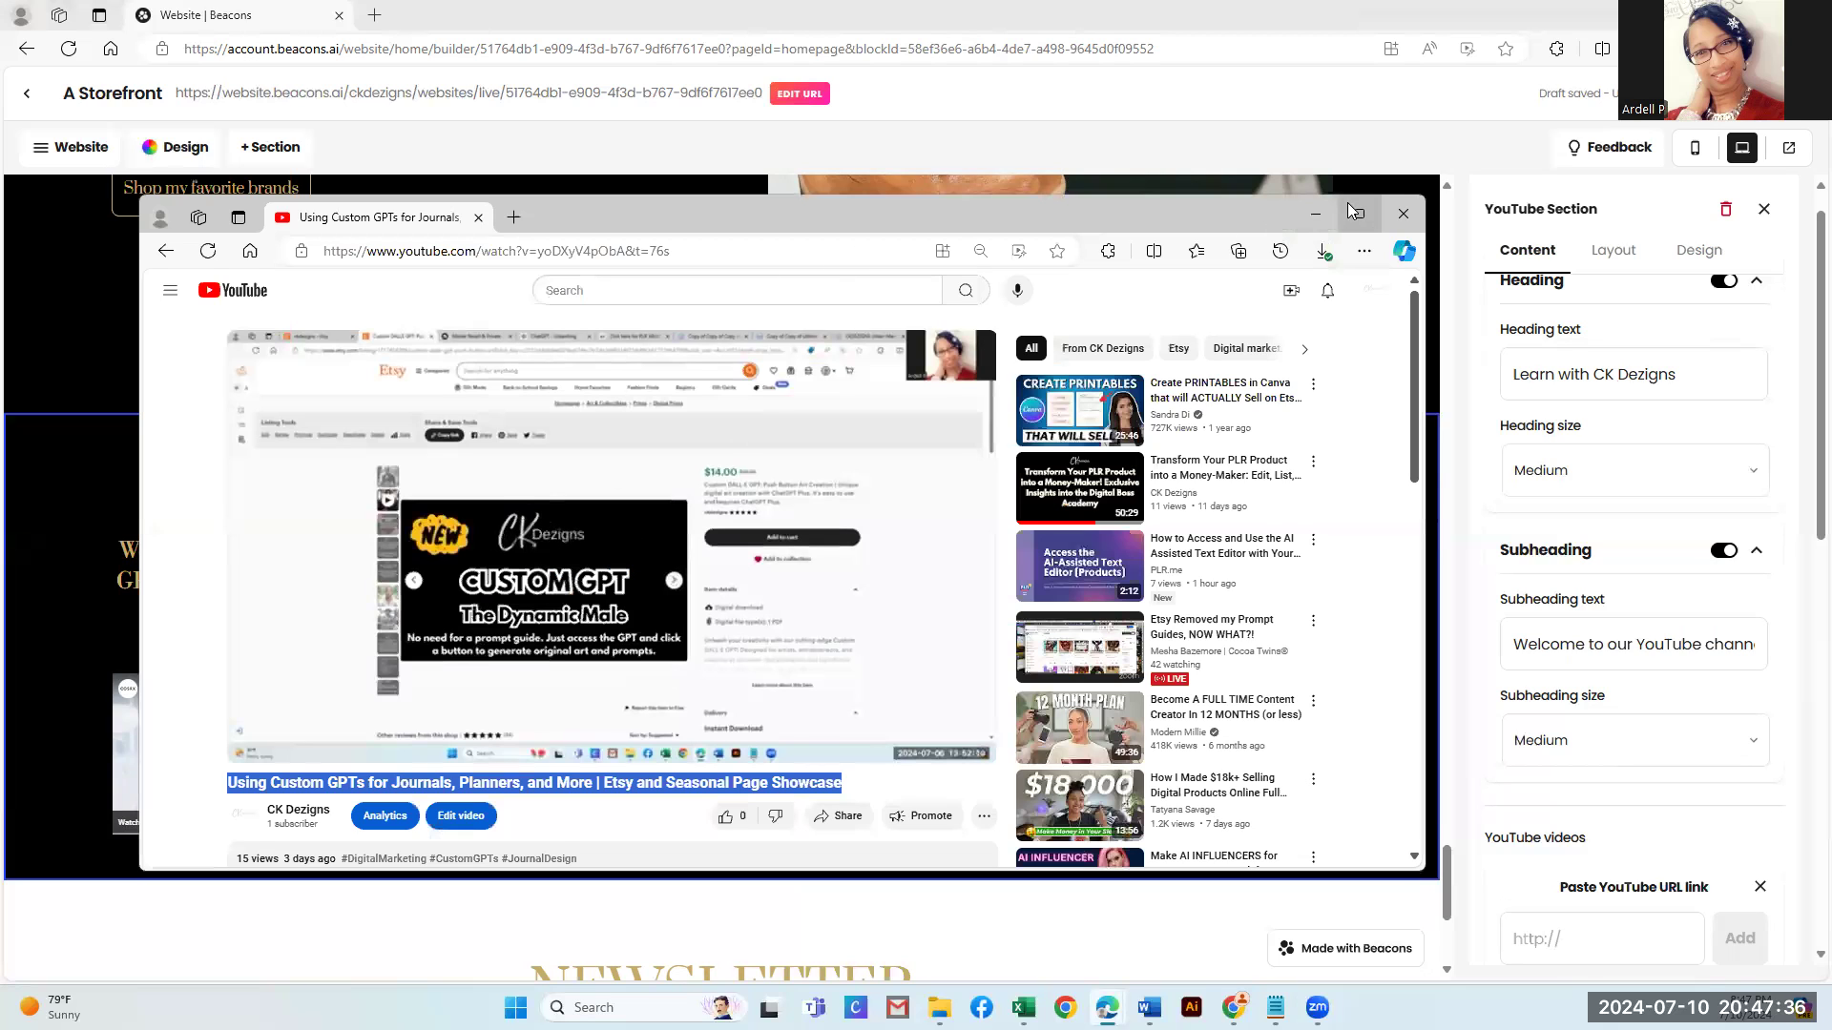
pyautogui.click(334, 255)
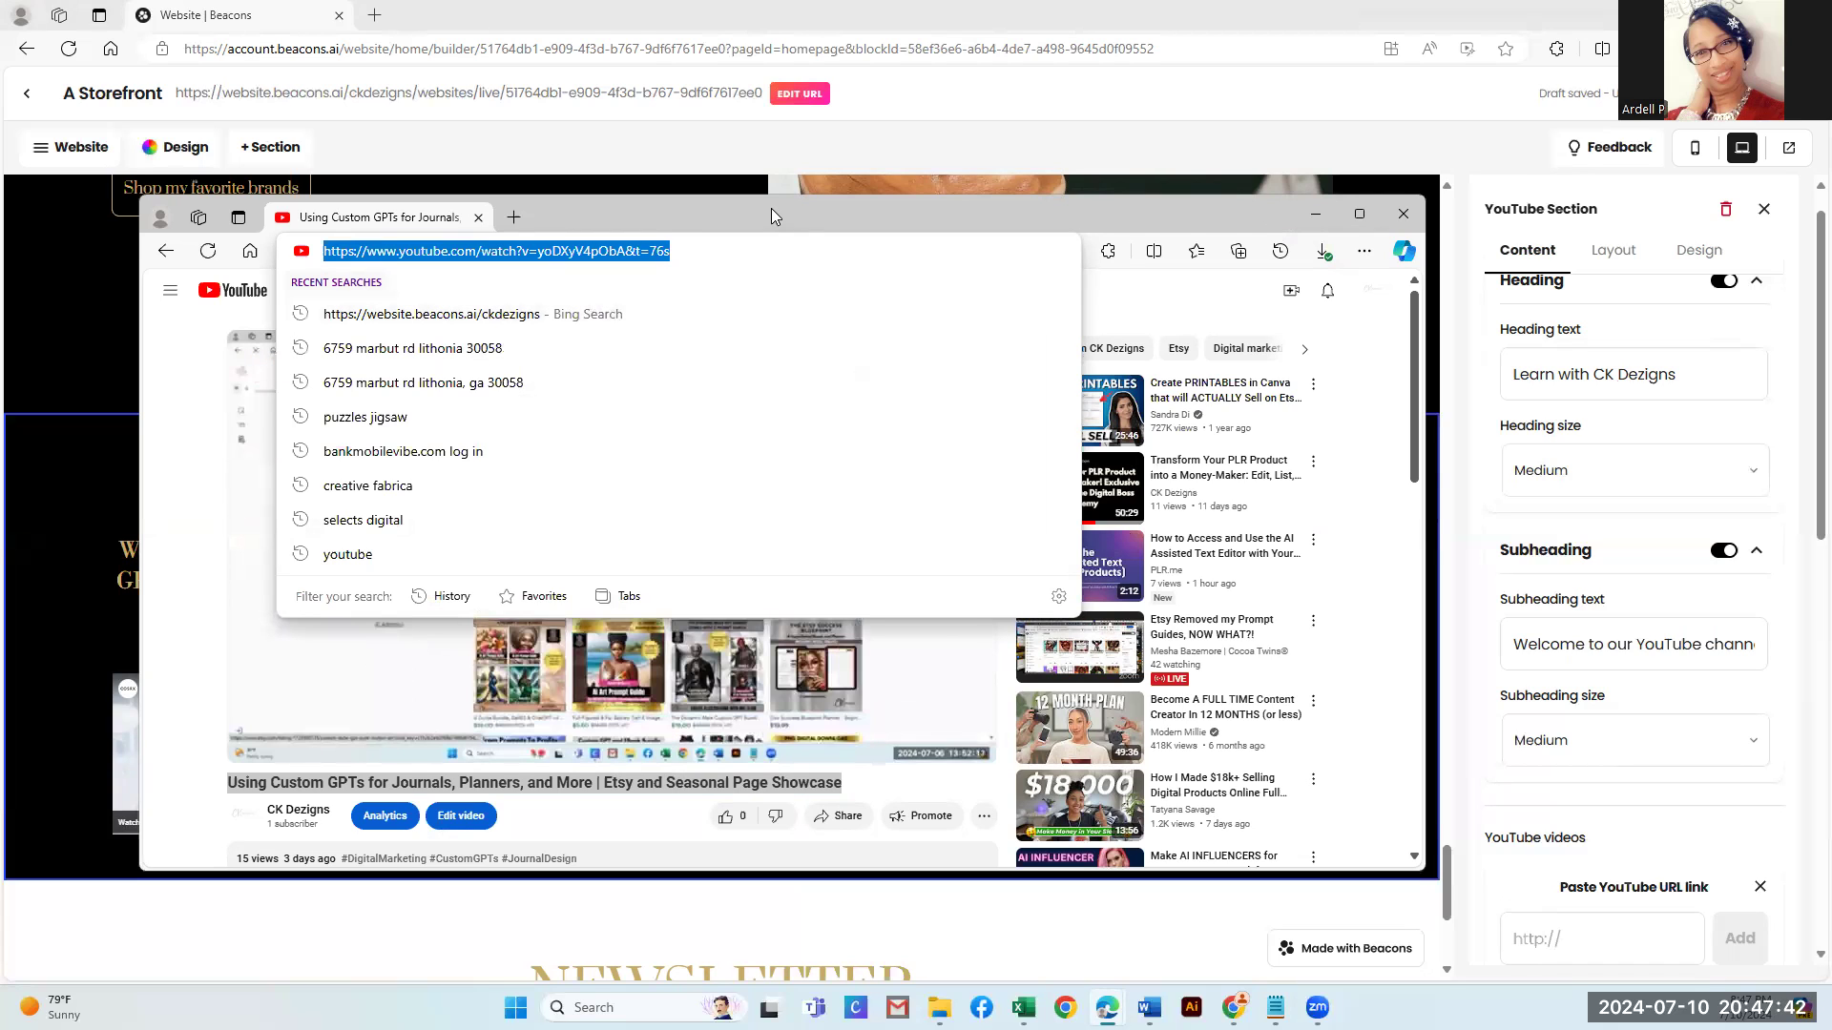
pyautogui.click(1593, 945)
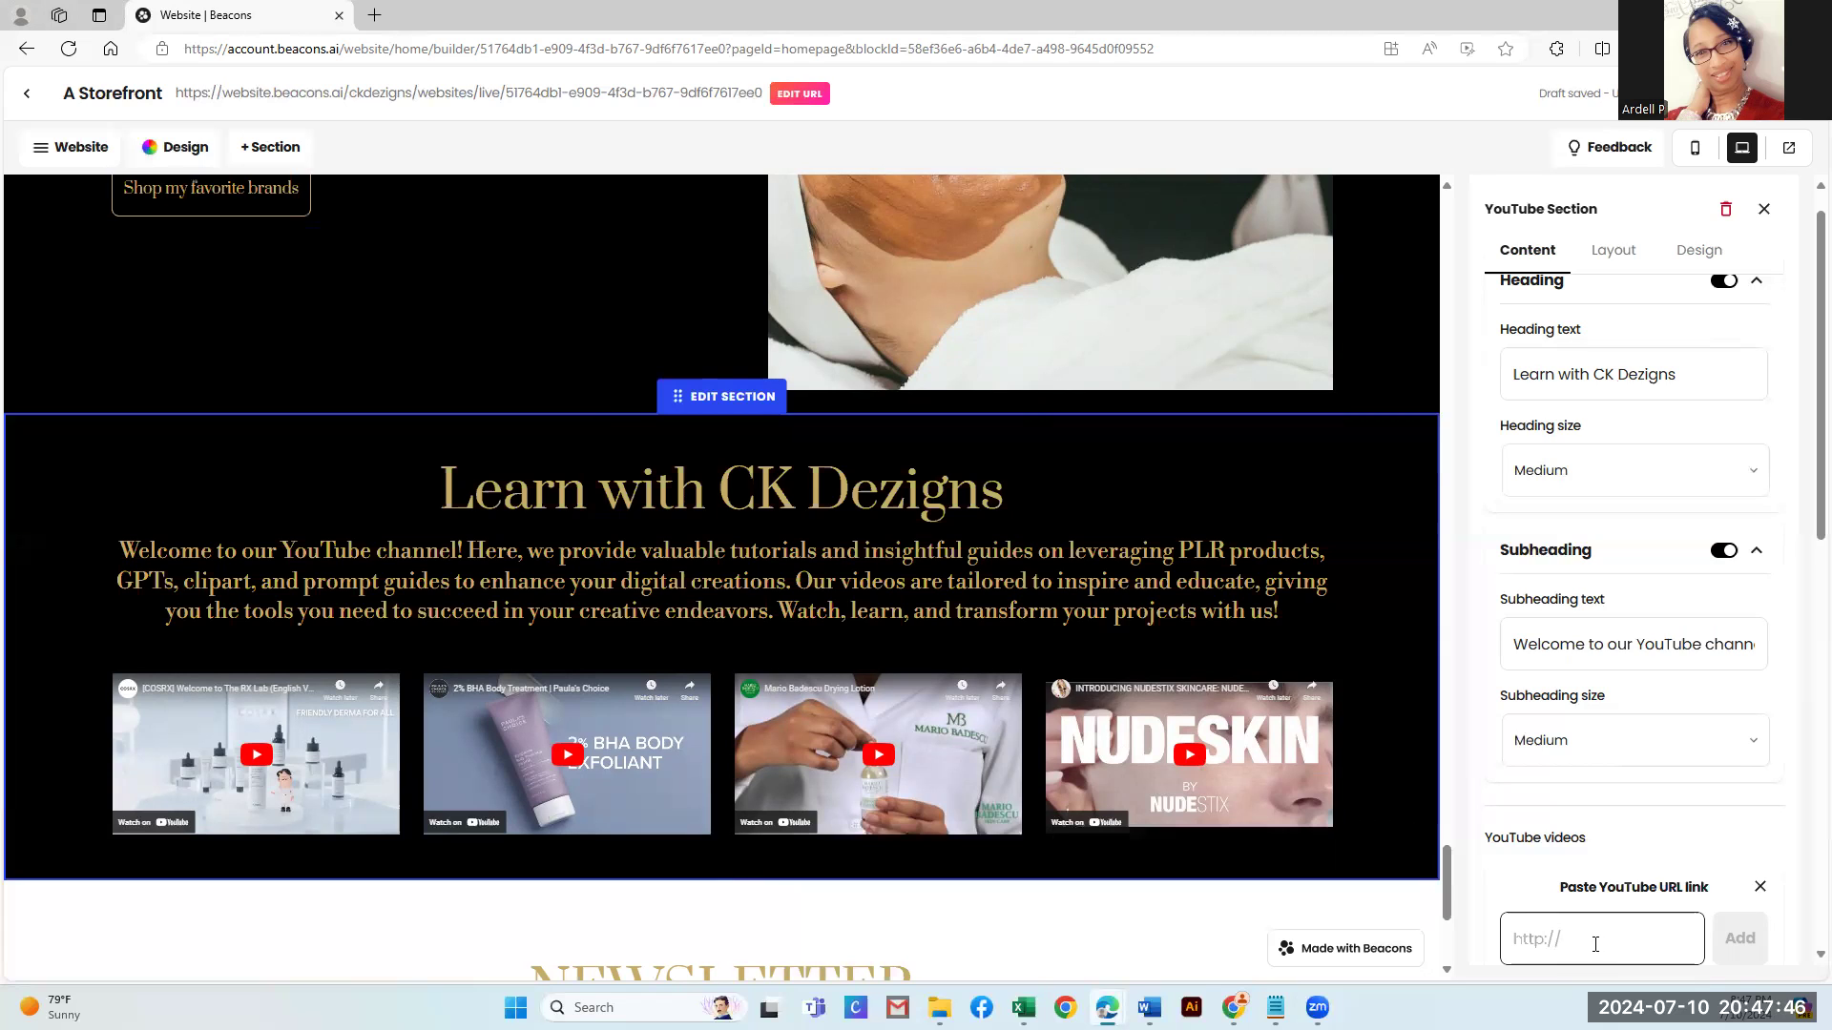
pyautogui.hotkey('ctrl', 'v')
pyautogui.click(1739, 939)
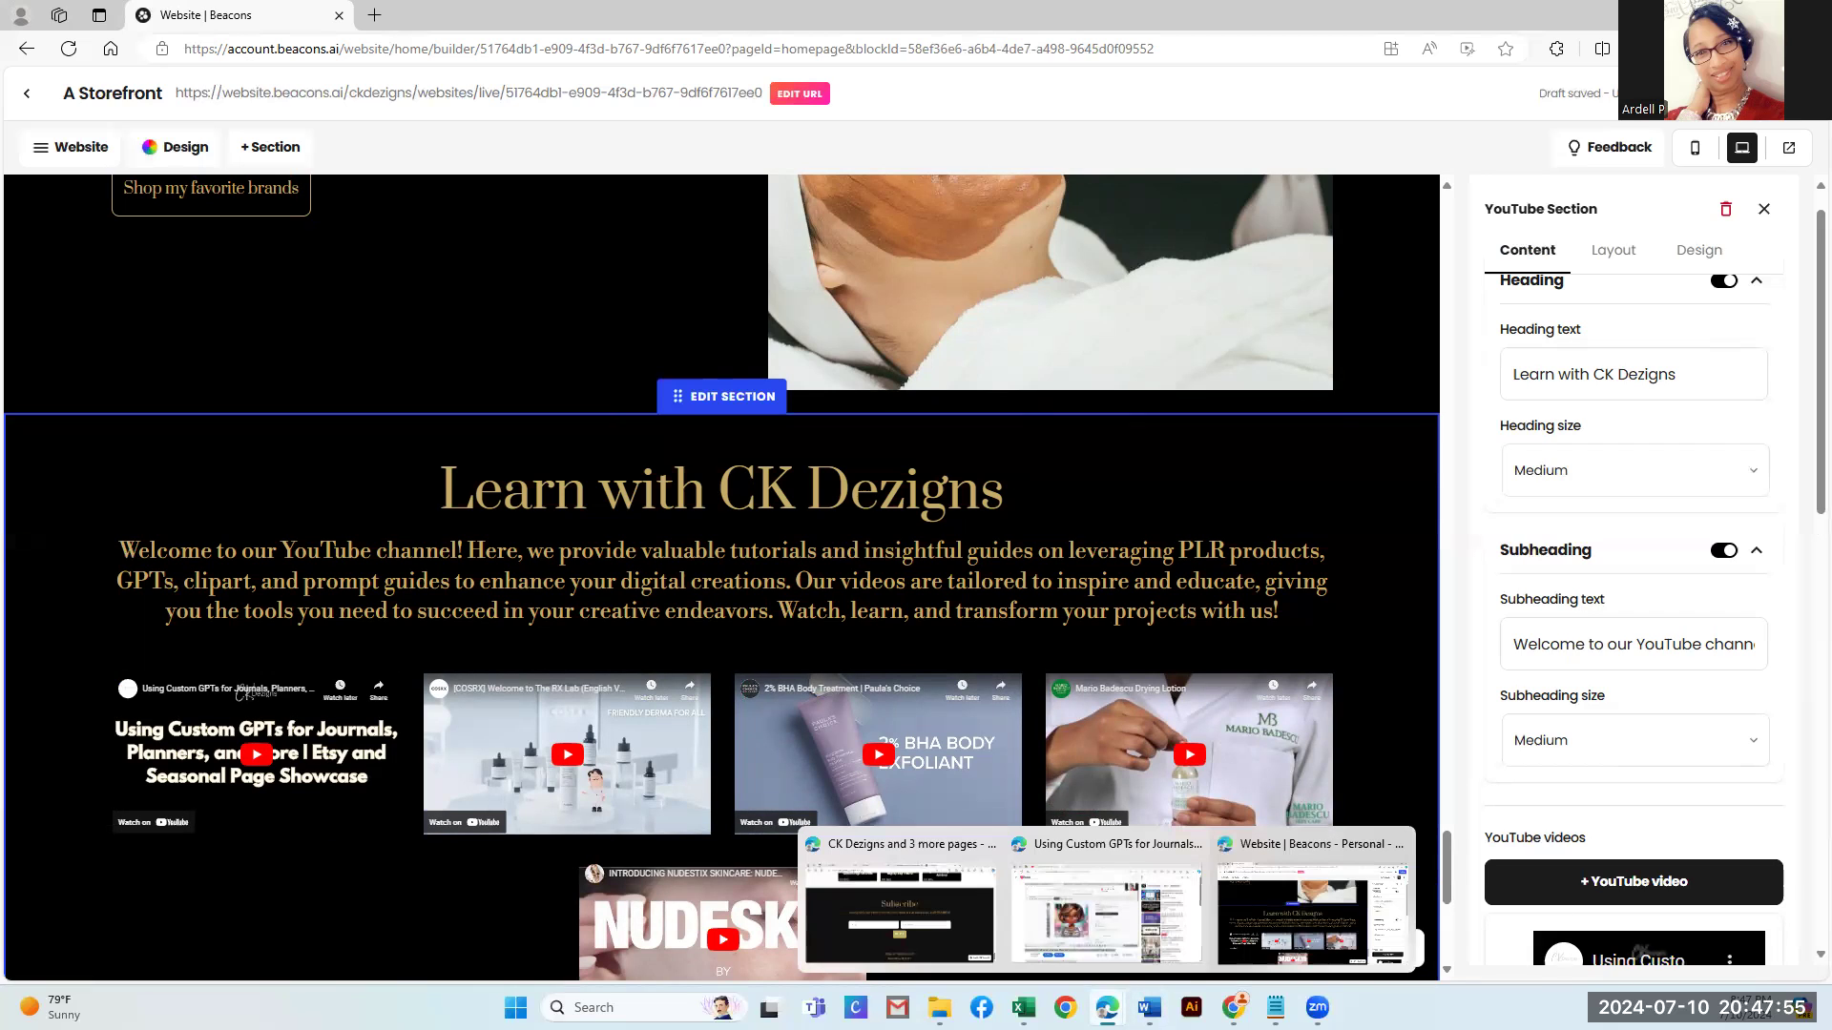
# Switch to YouTube, copy the title of the "Using Custom GPTs for Journals, Planners, and More" video, and return to the Beacons builder
pyautogui.click(1090, 912)
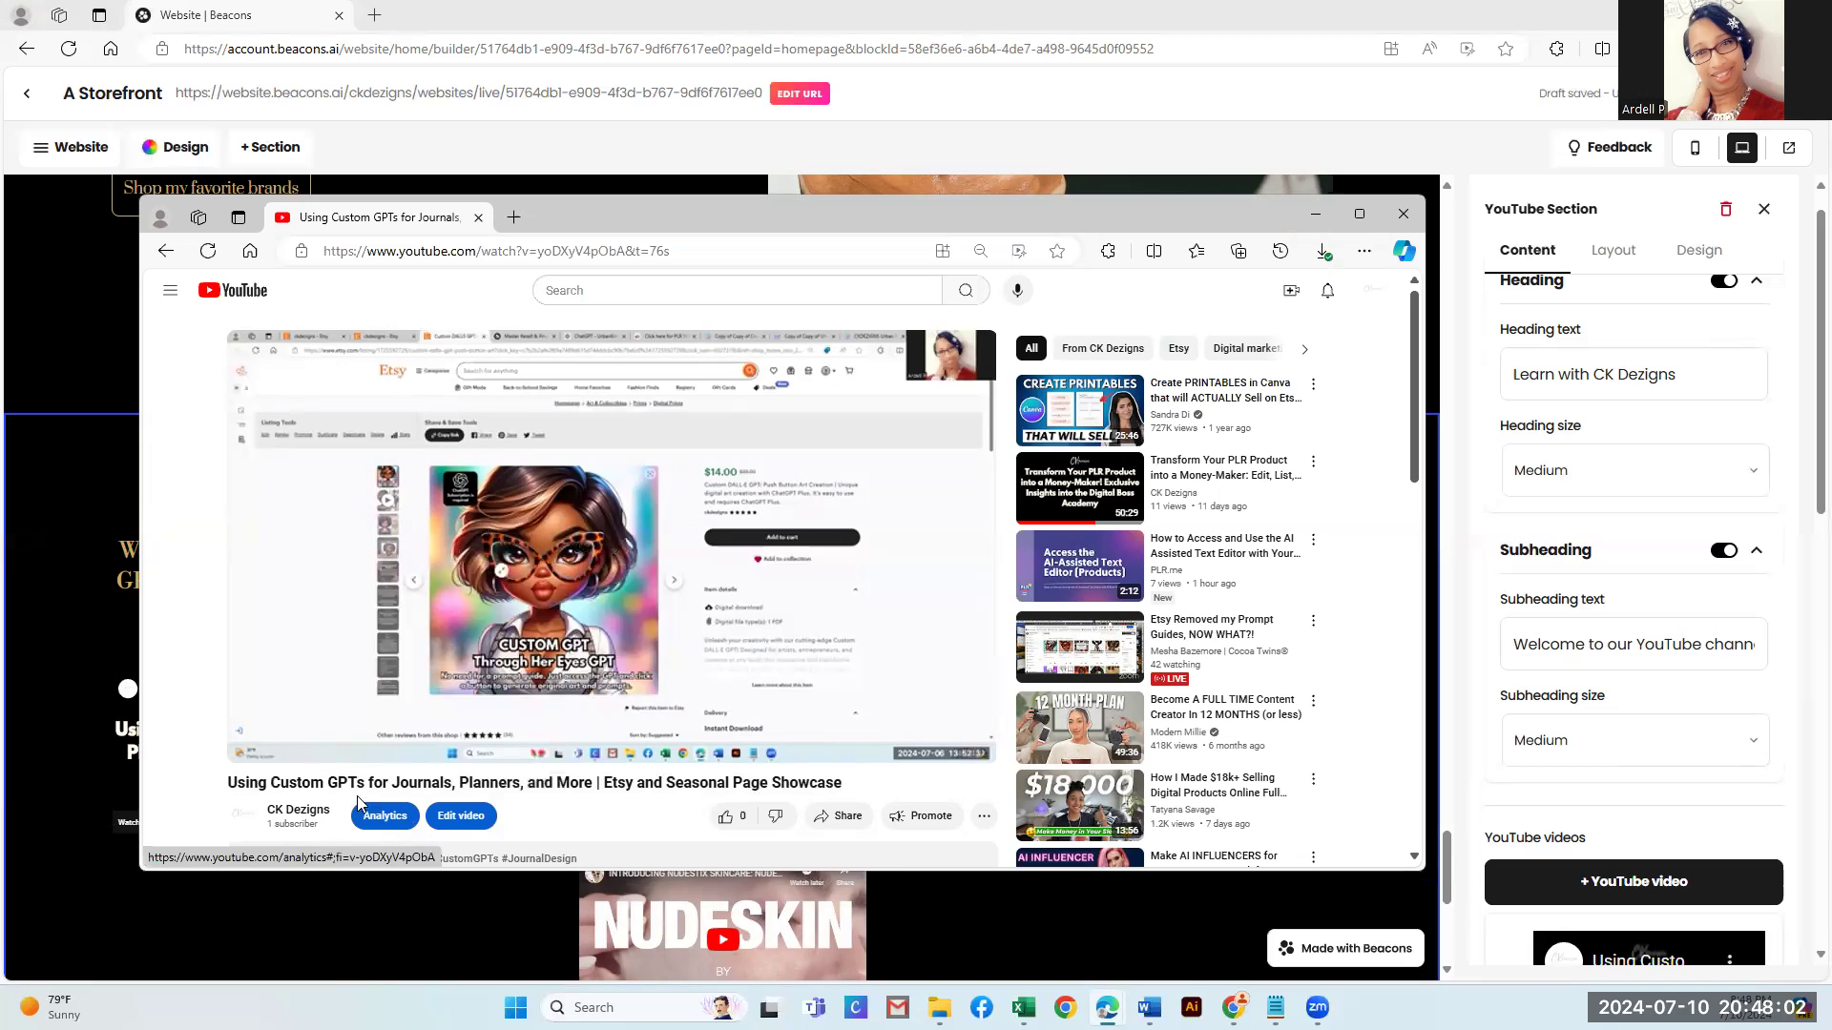
pyautogui.moveTo(229, 783); pyautogui.dragTo(864, 781)
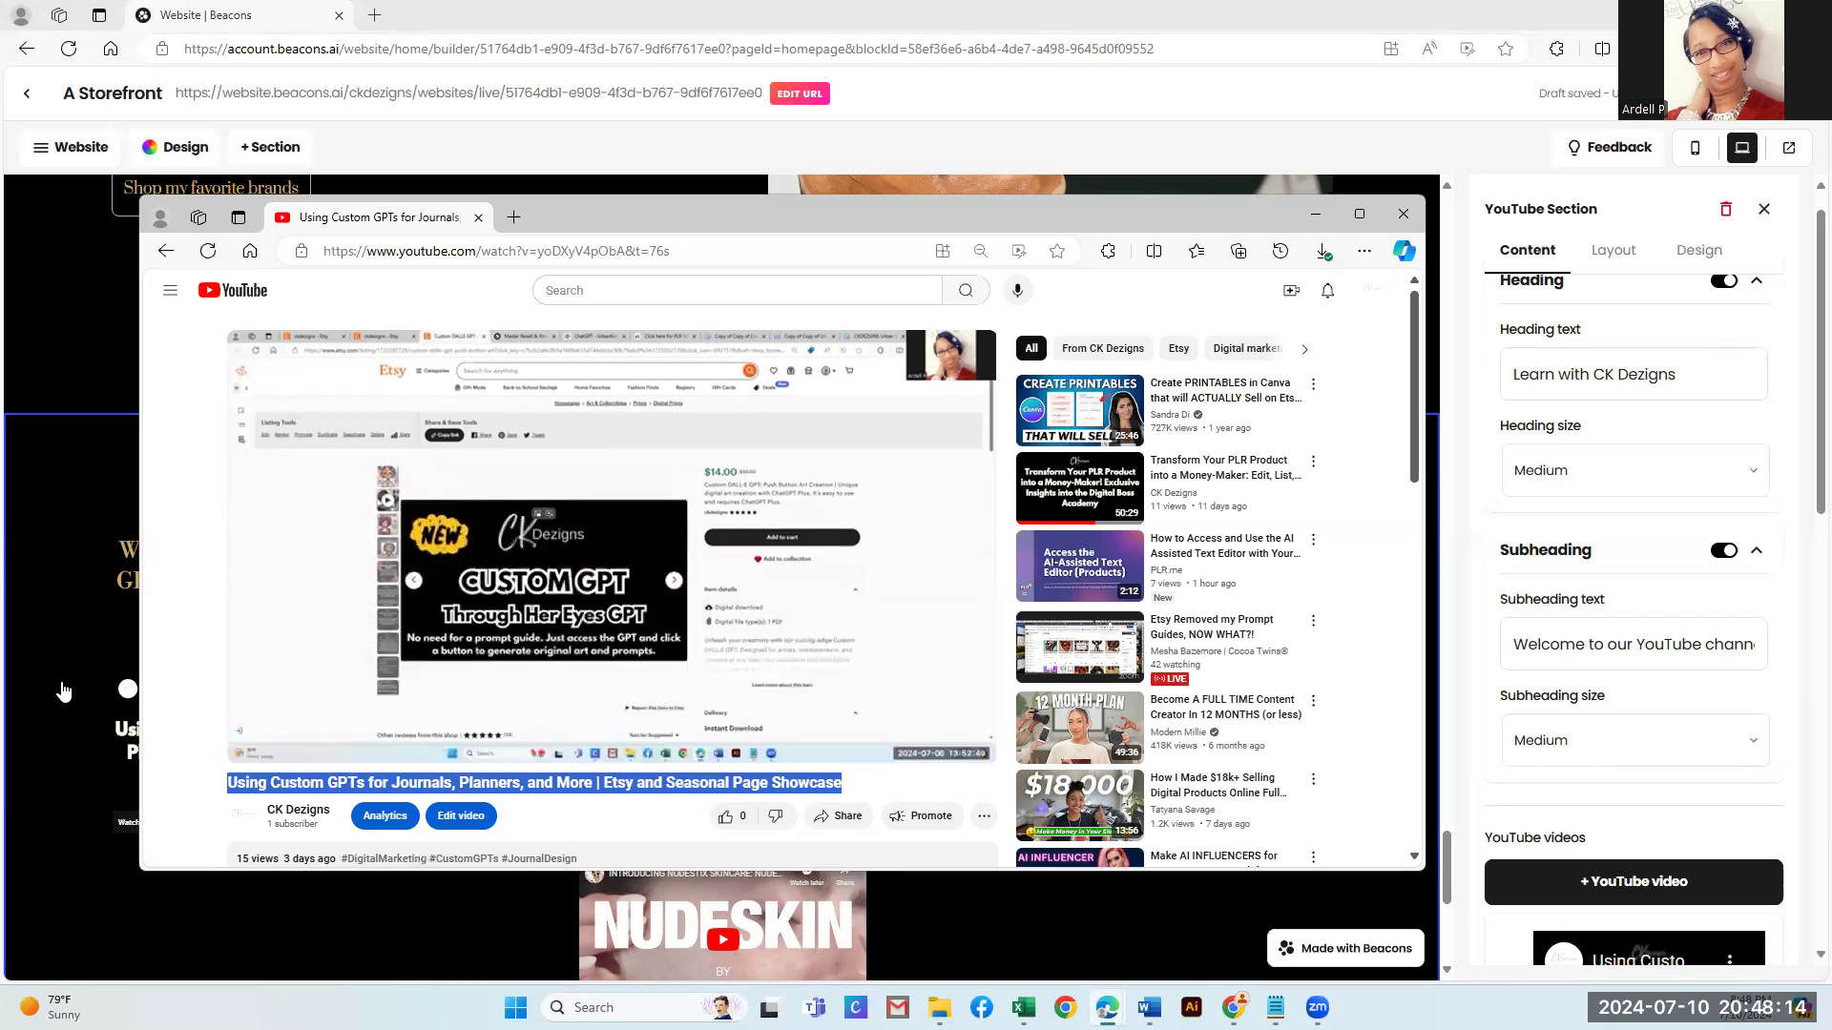
pyautogui.click(1316, 214)
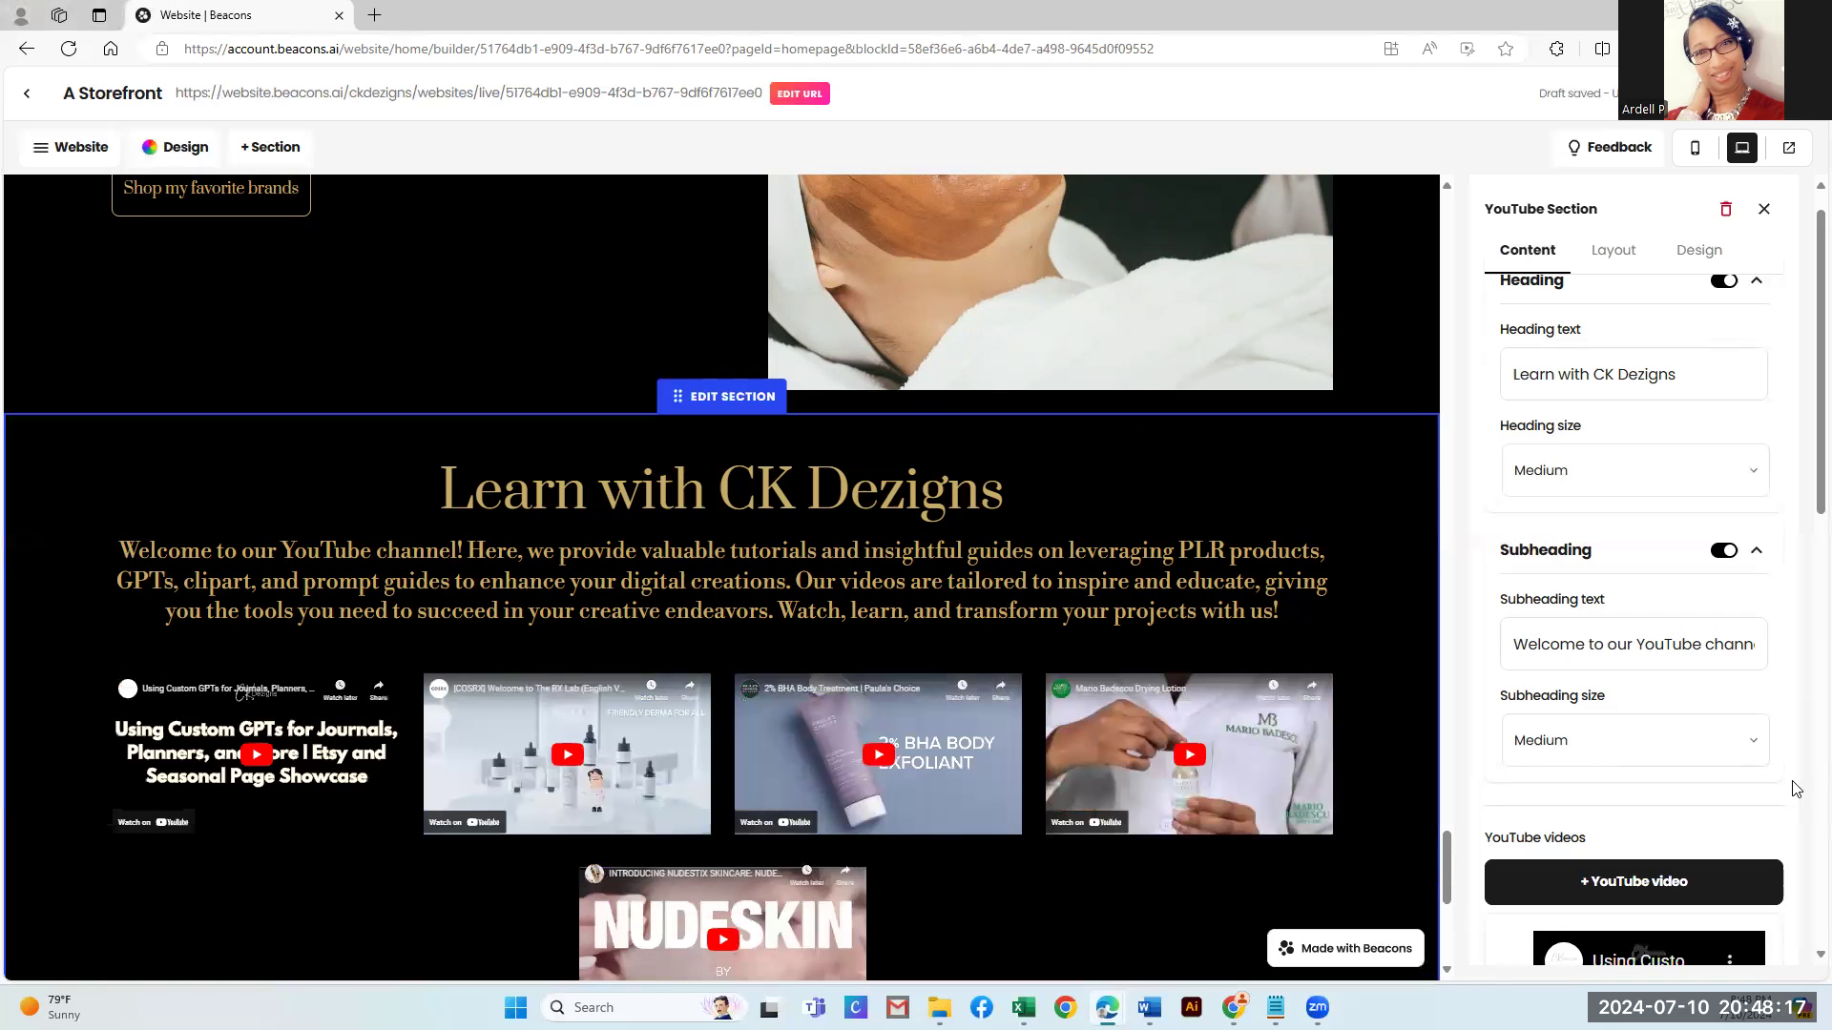
# Review the YouTube section's content settings, from the heading and subheading text down through the list of videos
pyautogui.scroll(-3, 1714, 837)
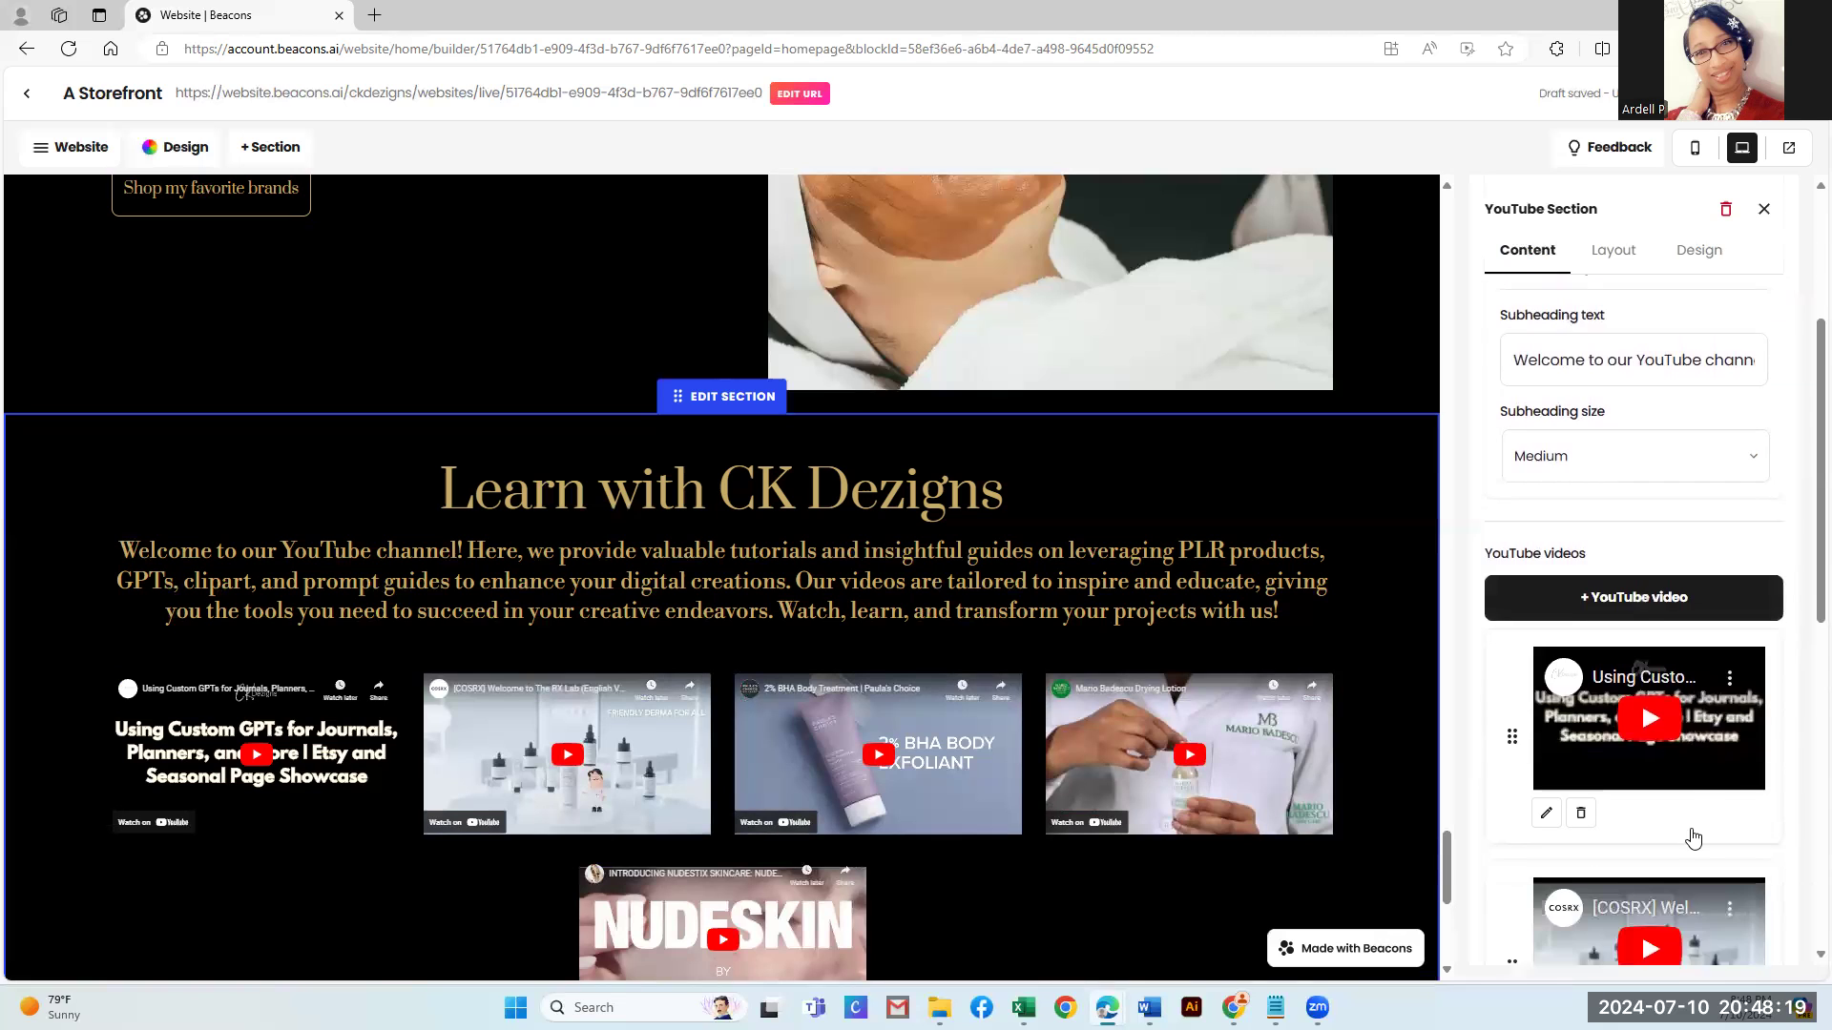
pyautogui.scroll(1, 1693, 838)
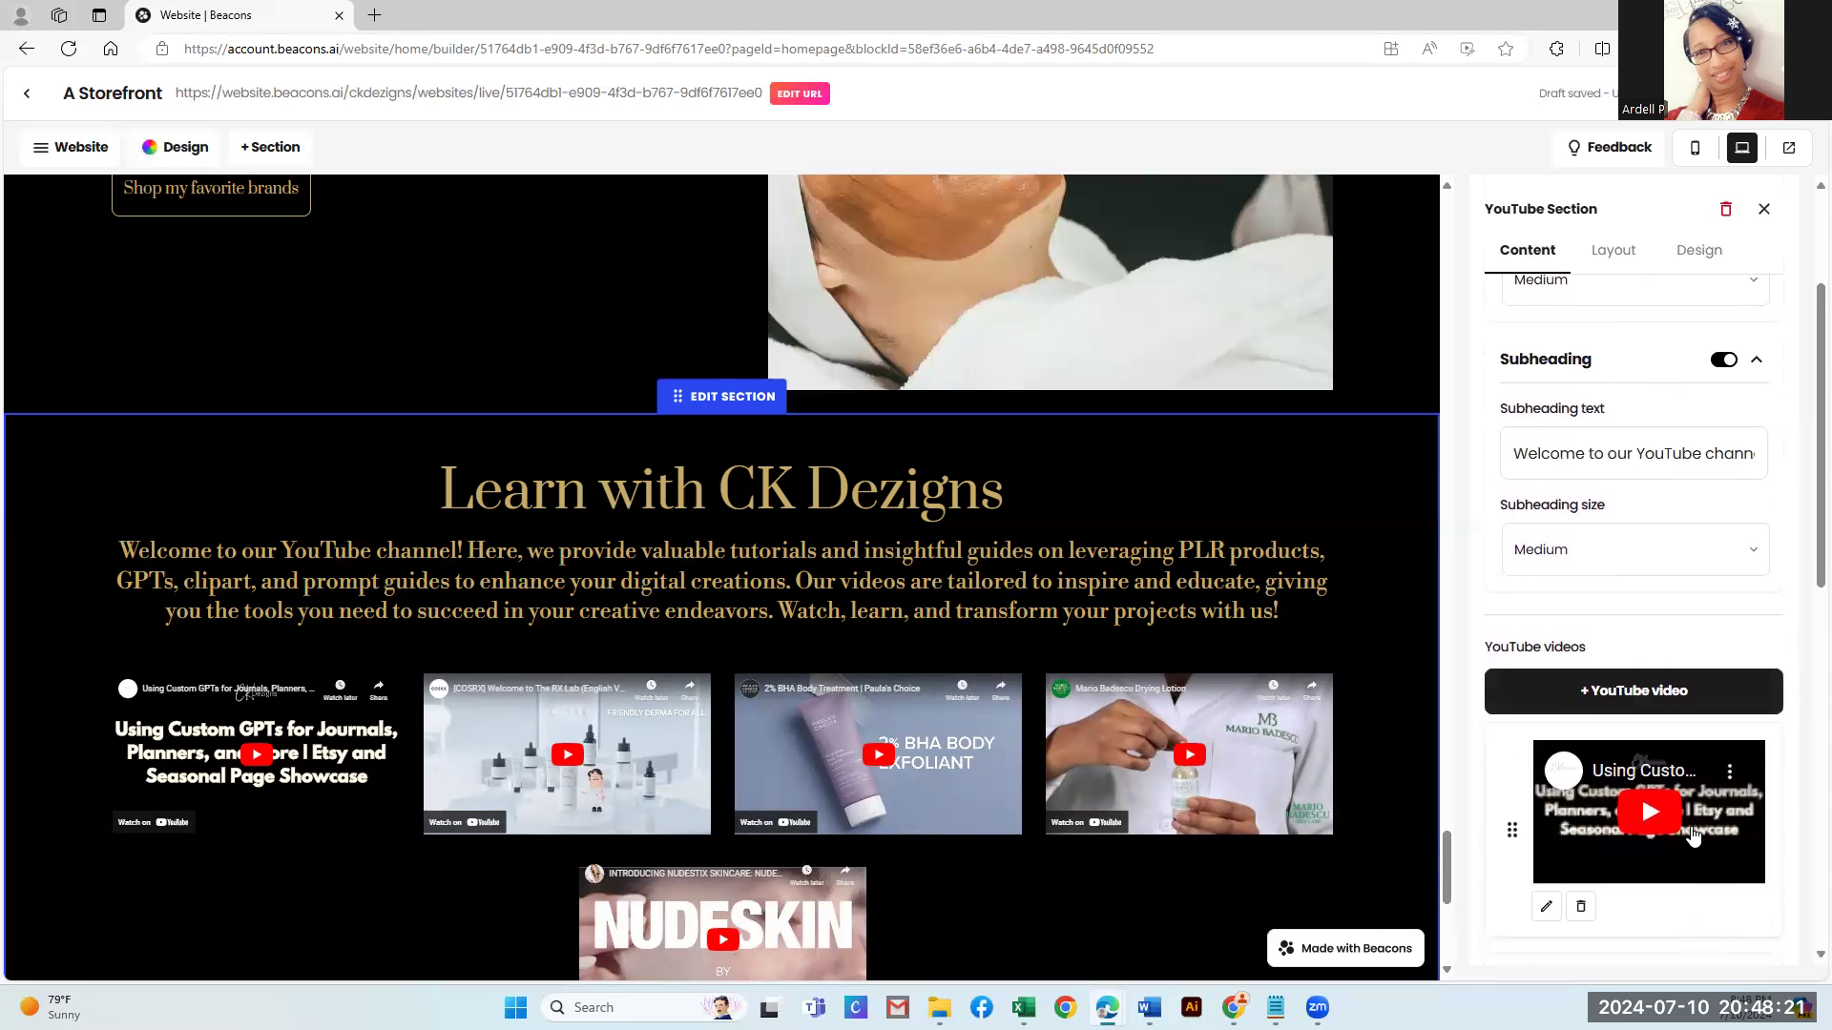
pyautogui.scroll(3, 1694, 837)
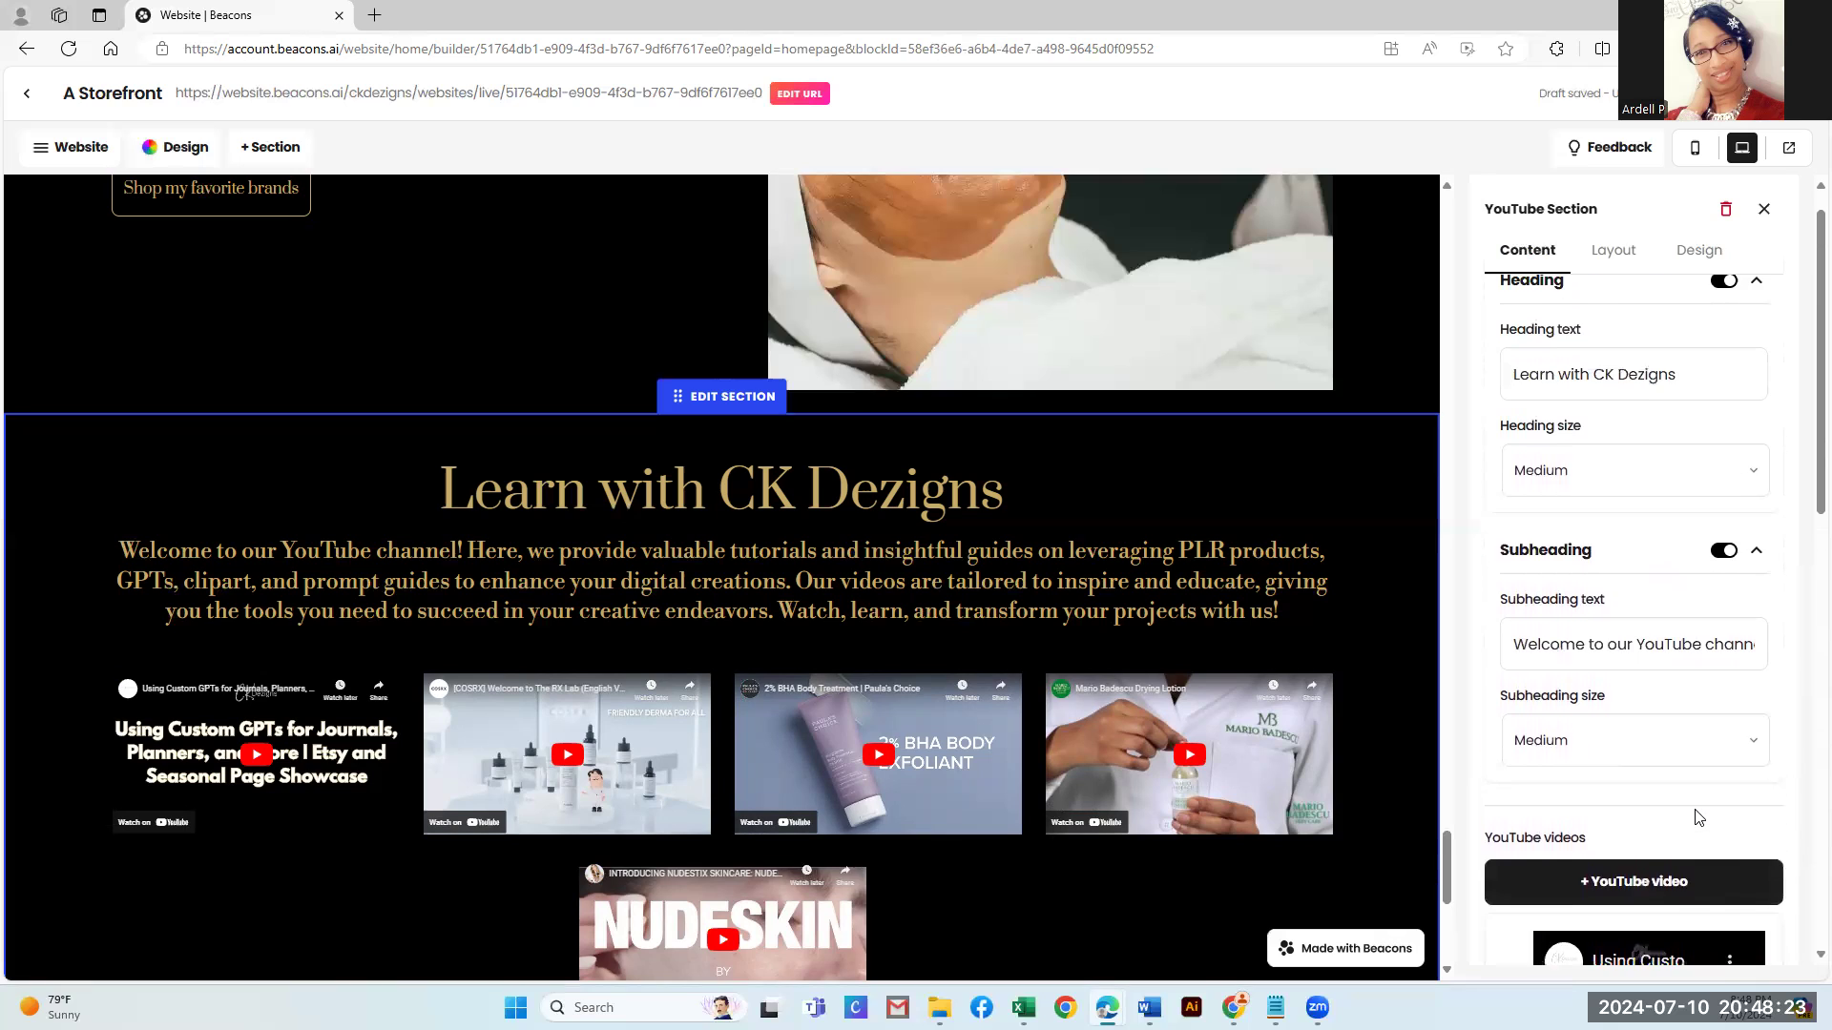
pyautogui.scroll(-2, 1696, 817)
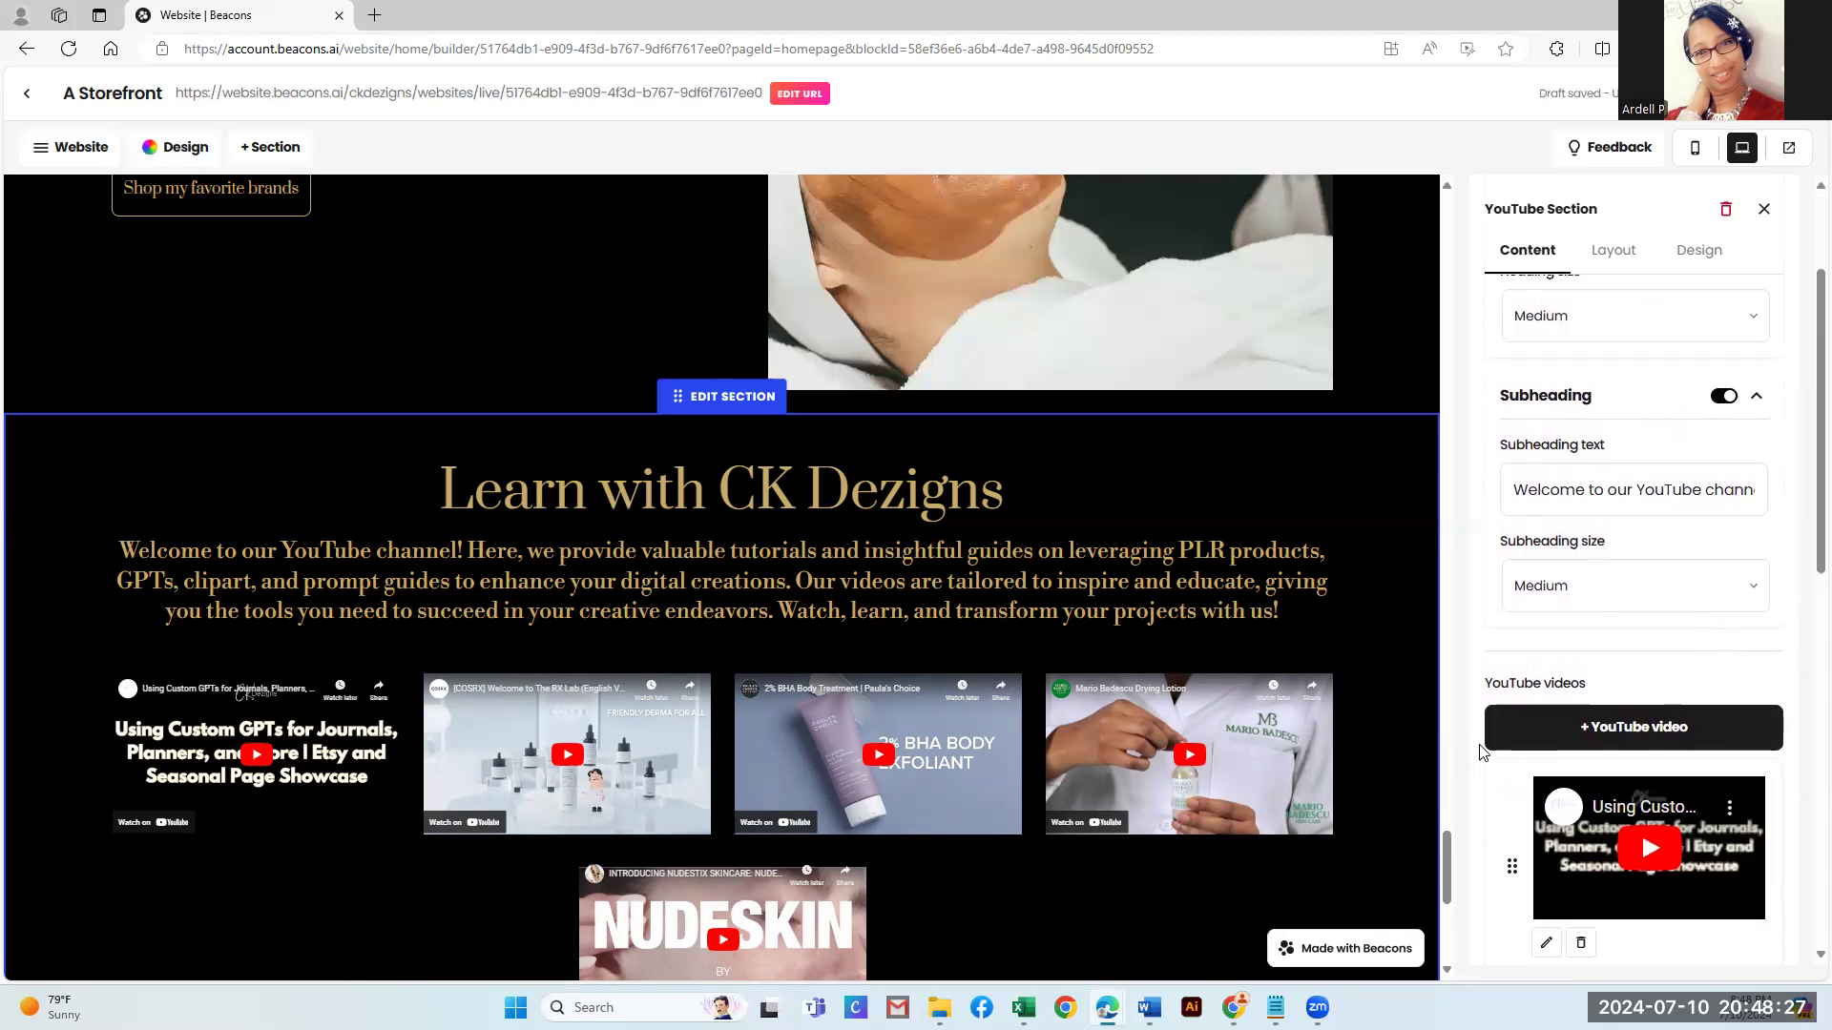
pyautogui.scroll(-2, 1557, 716)
pyautogui.scroll(-3, 1622, 744)
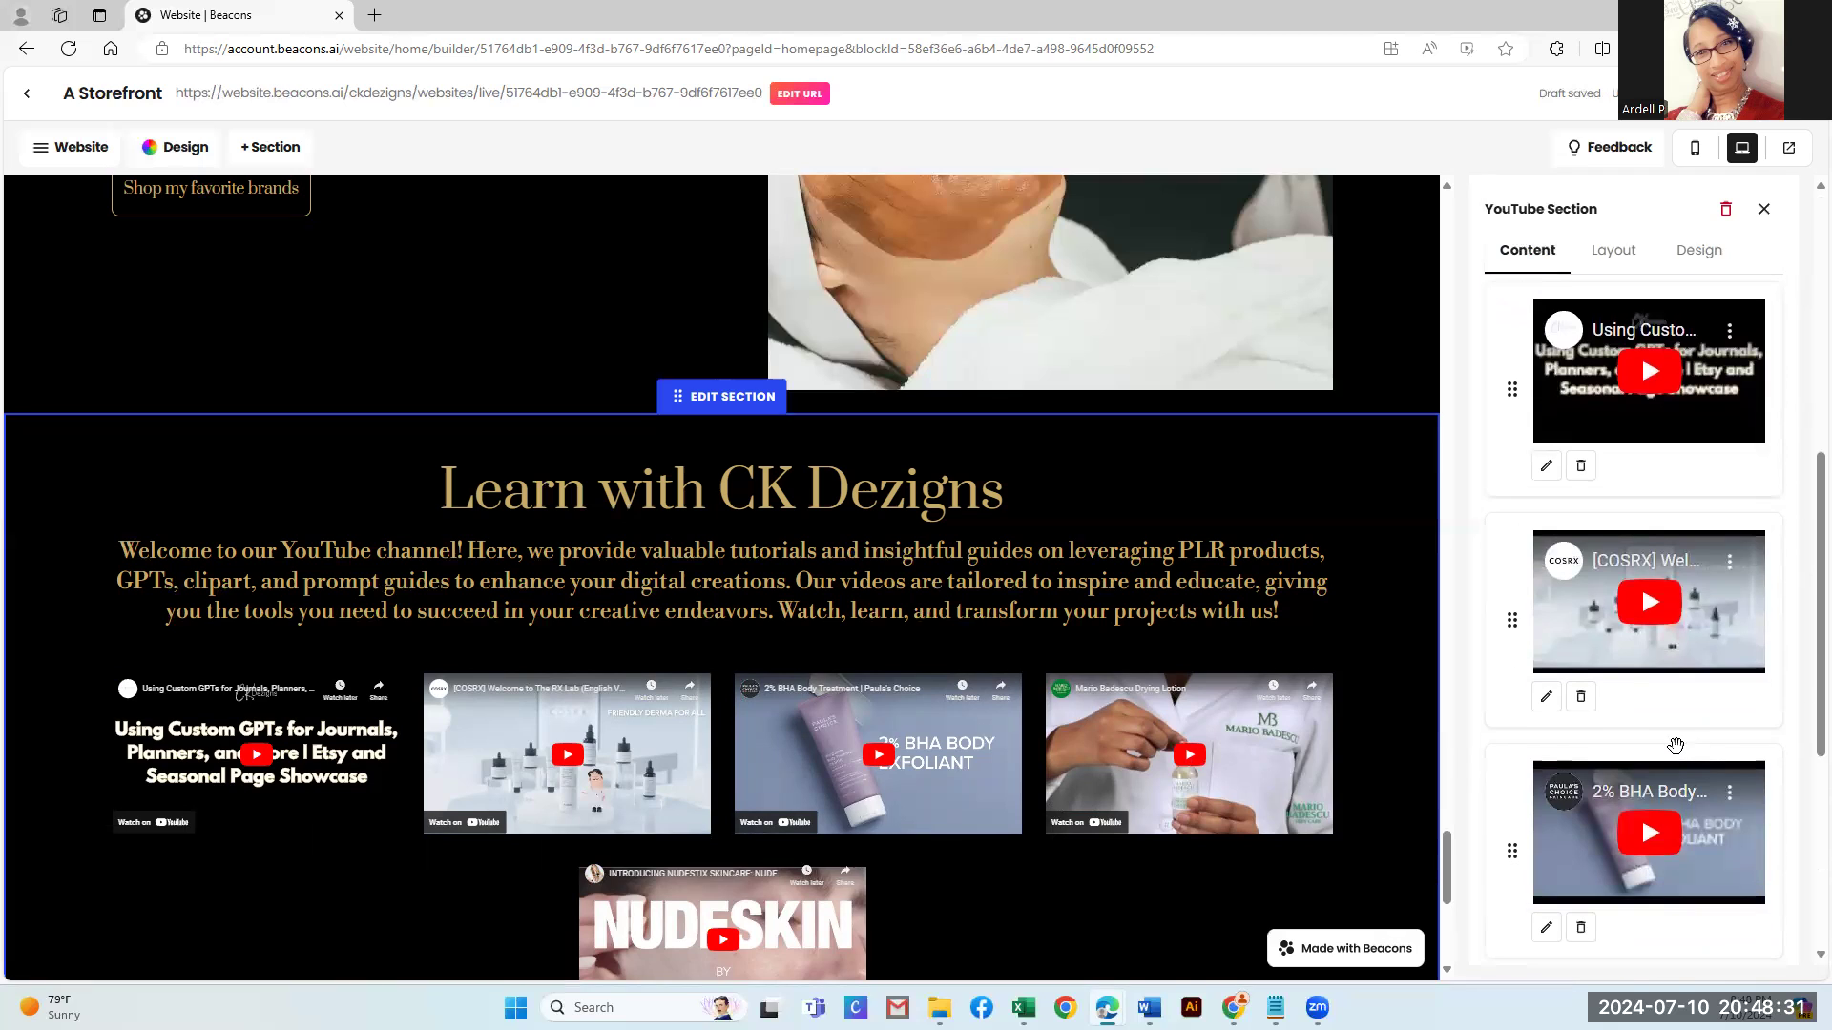
pyautogui.scroll(-2, 1675, 746)
pyautogui.scroll(2, 1675, 746)
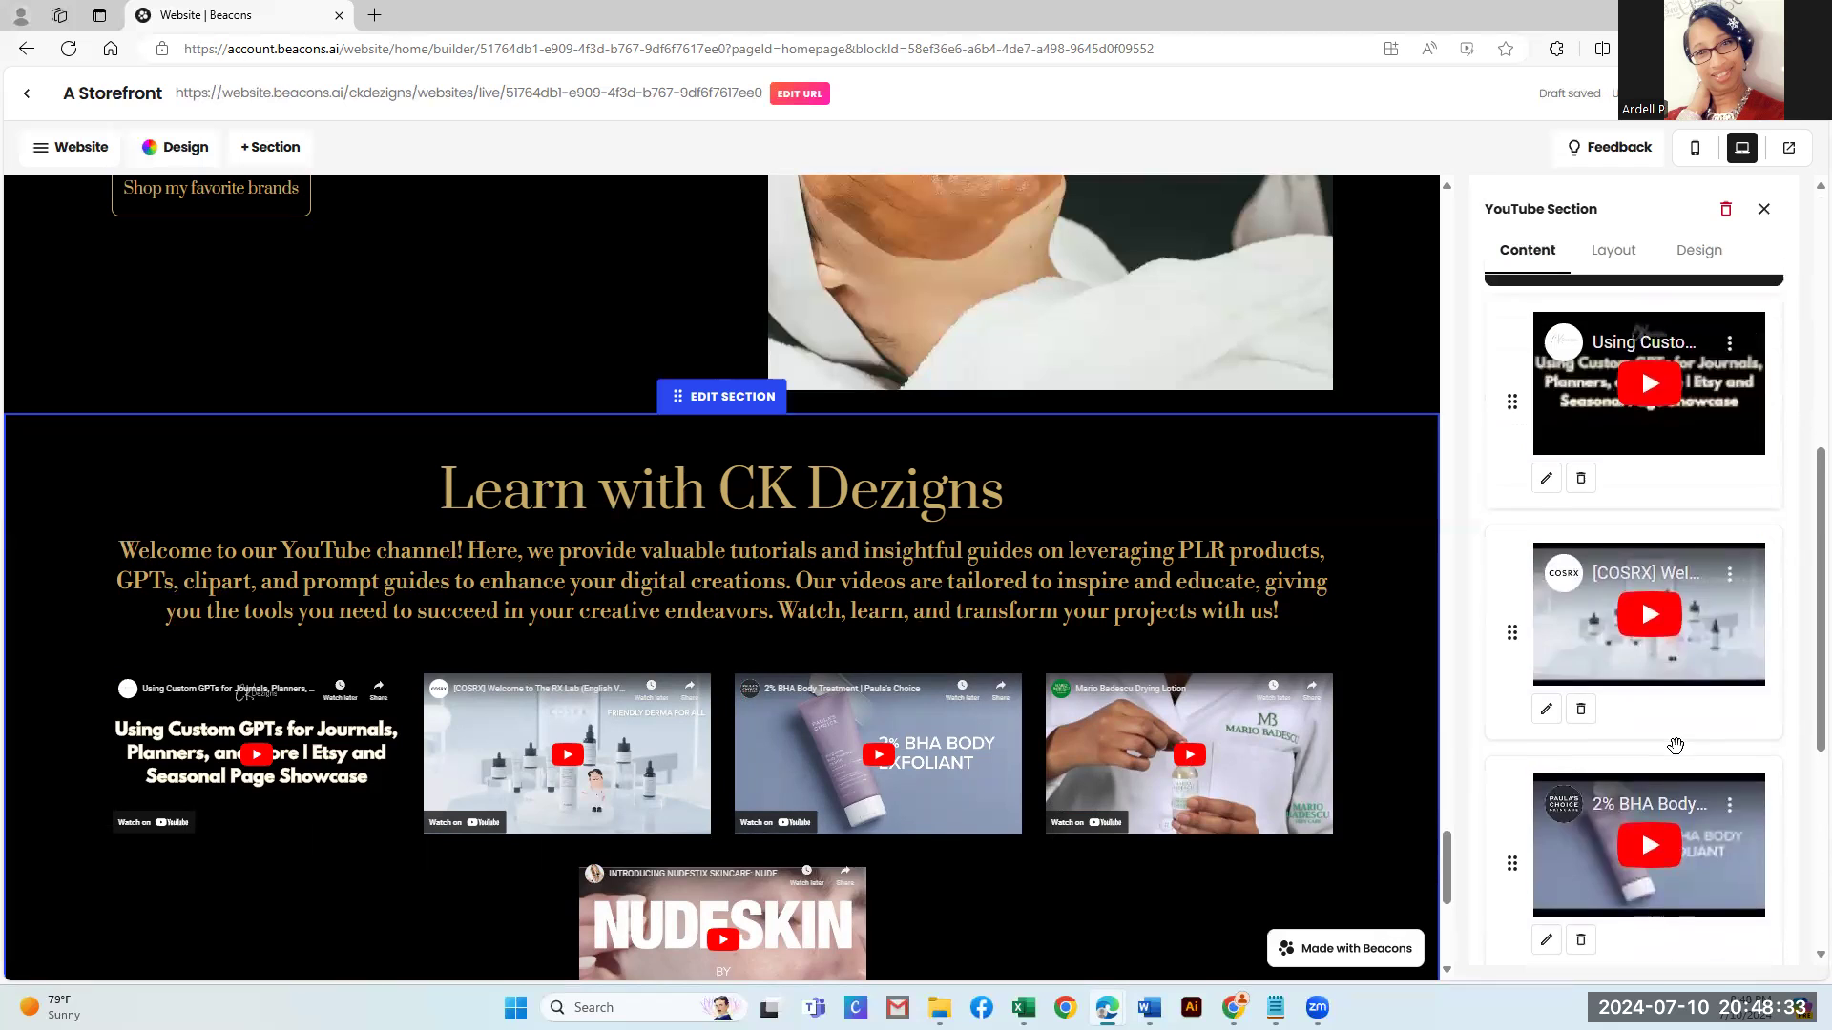
pyautogui.scroll(2, 1675, 746)
pyautogui.scroll(3, 1679, 755)
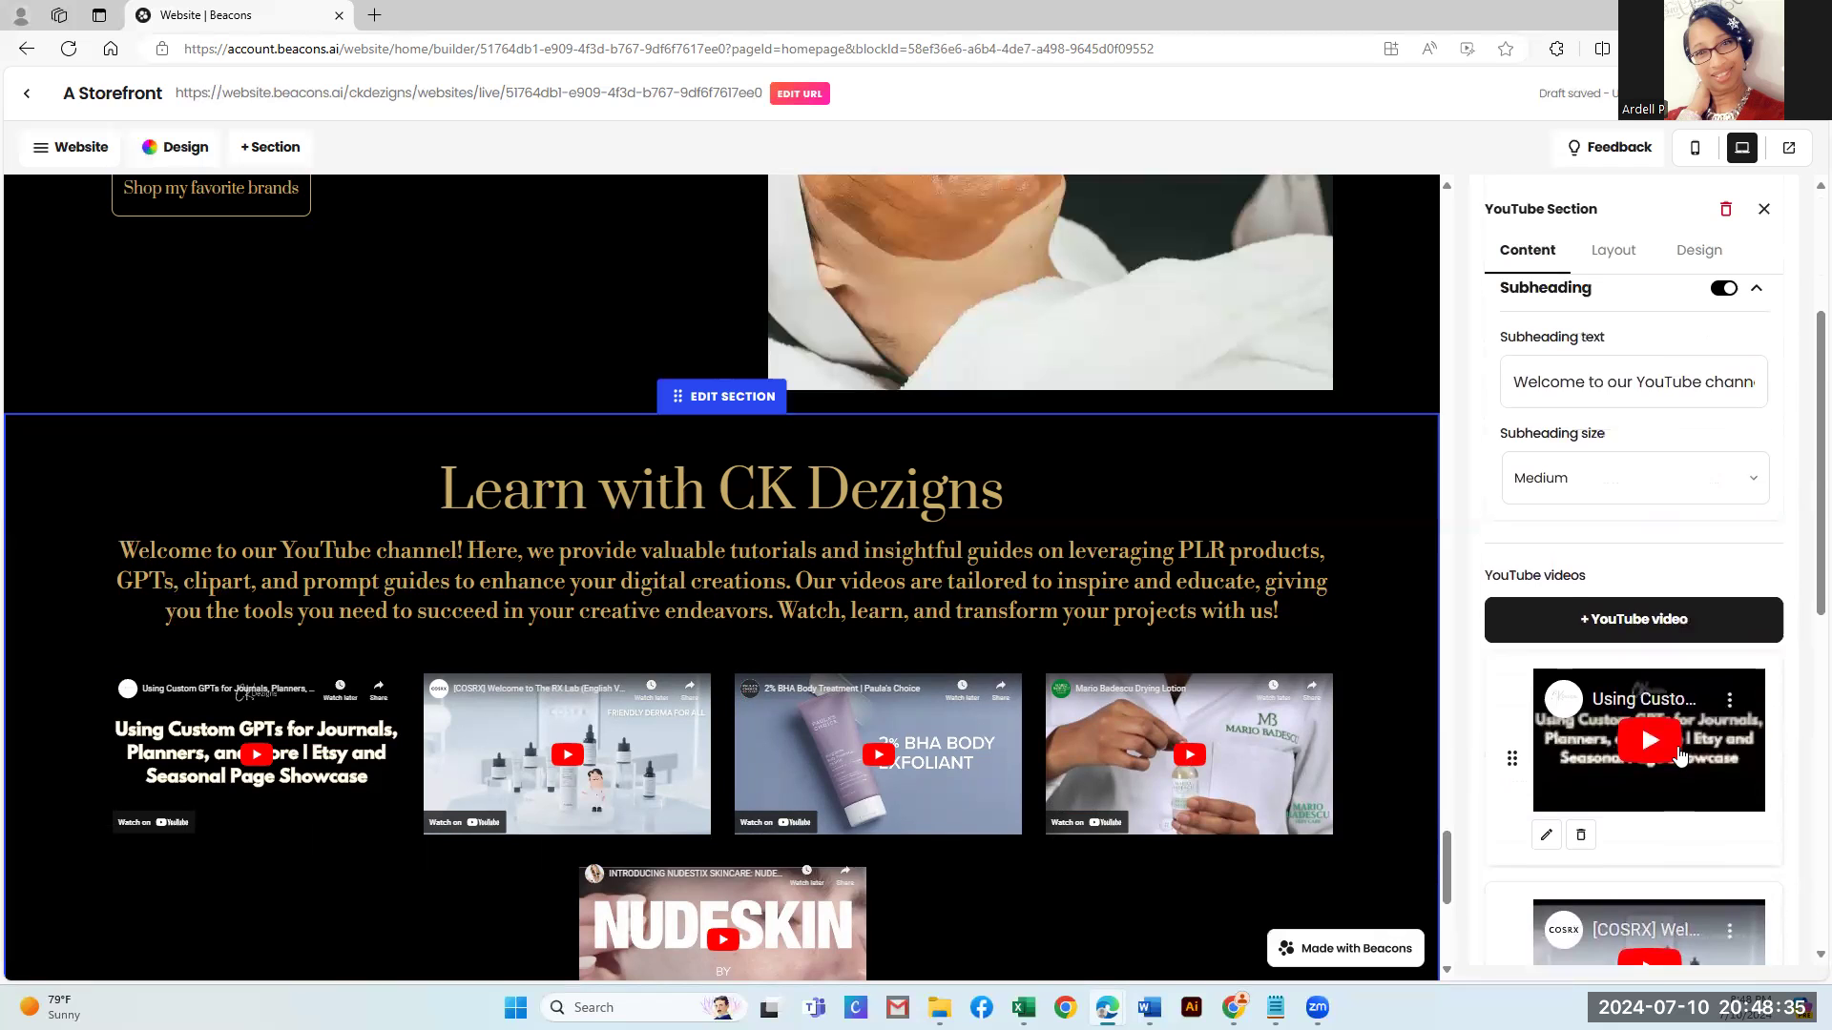
pyautogui.click(1543, 490)
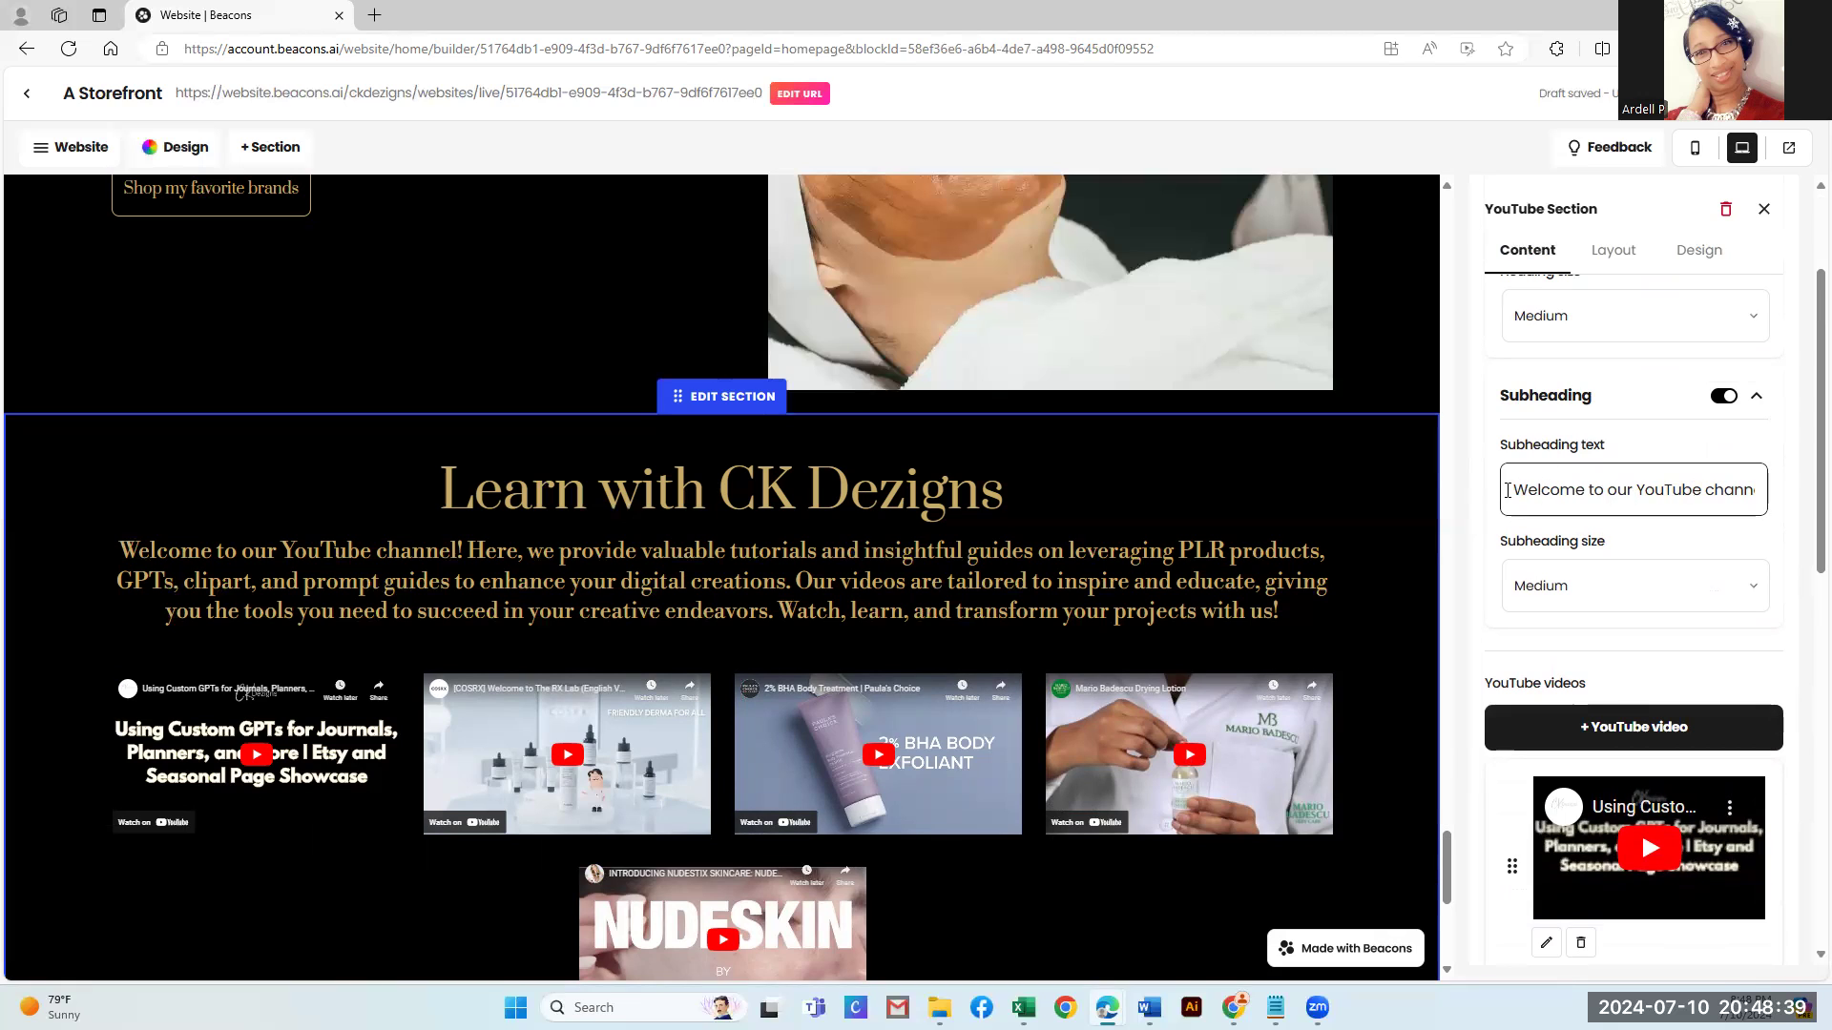
pyautogui.moveTo(1515, 490); pyautogui.dragTo(1660, 572)
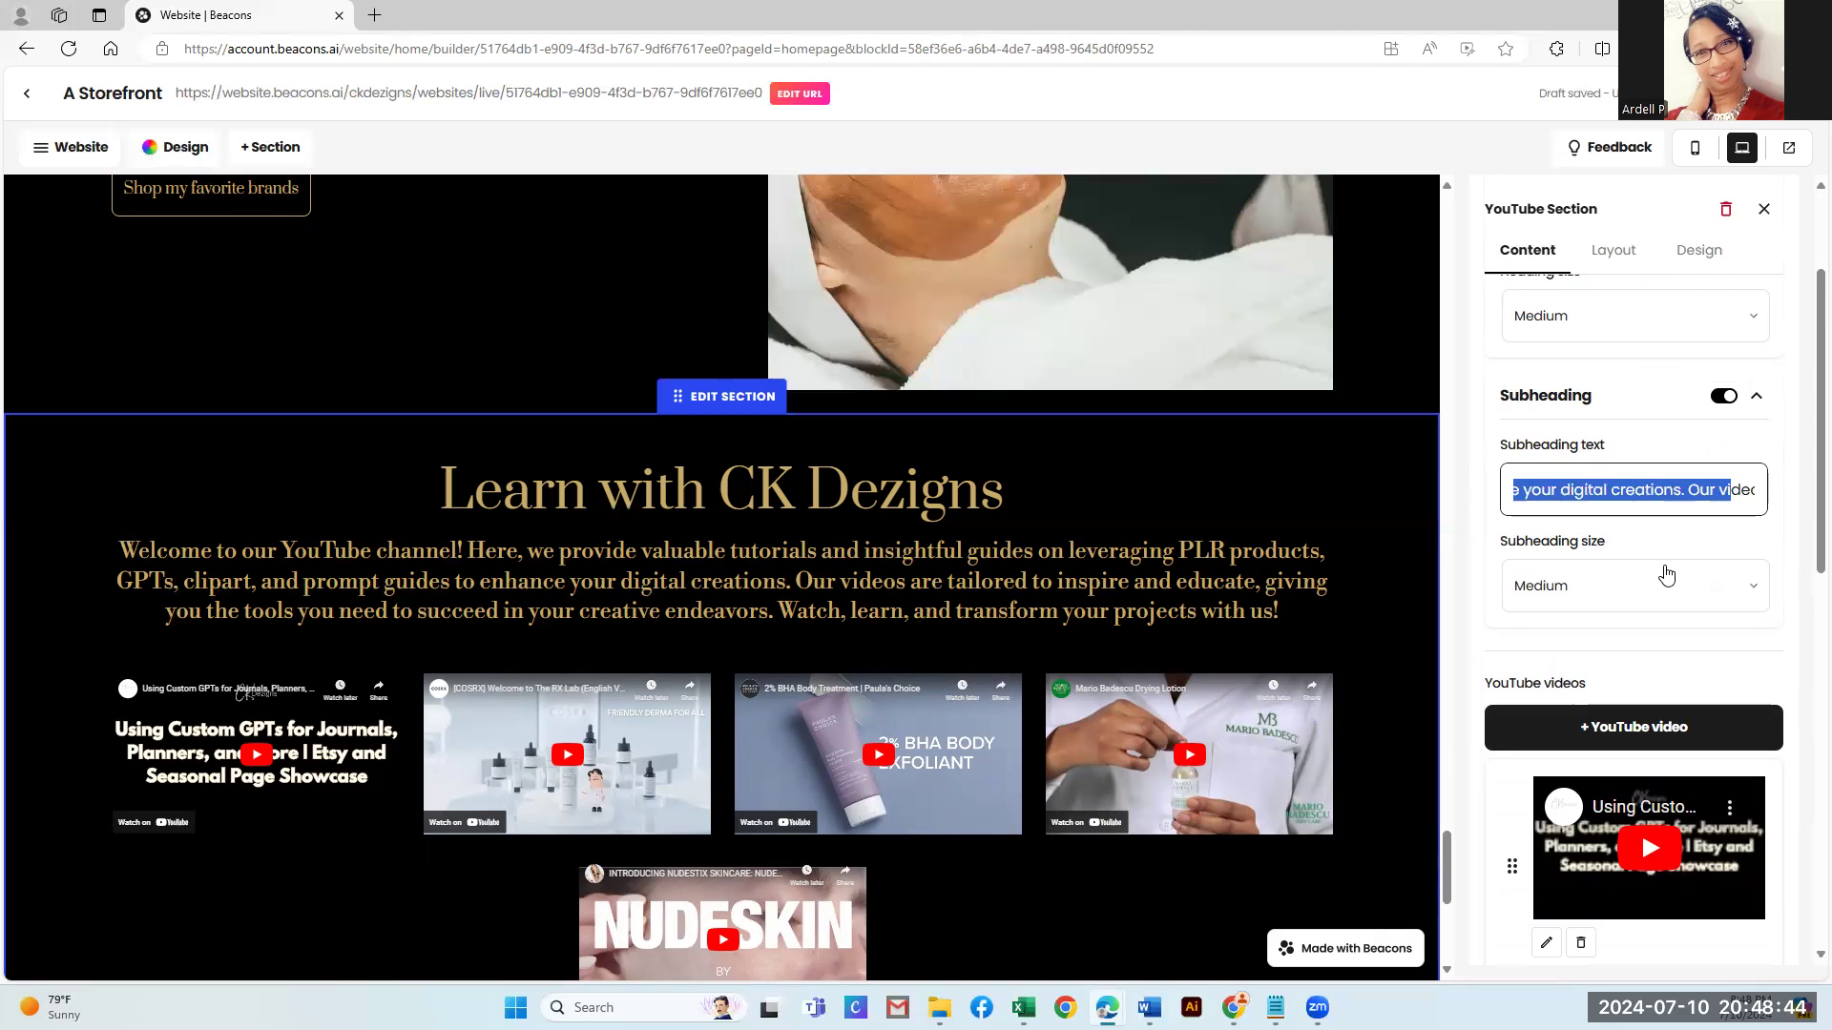
pyautogui.scroll(2, 1666, 572)
pyautogui.scroll(-3, 1647, 591)
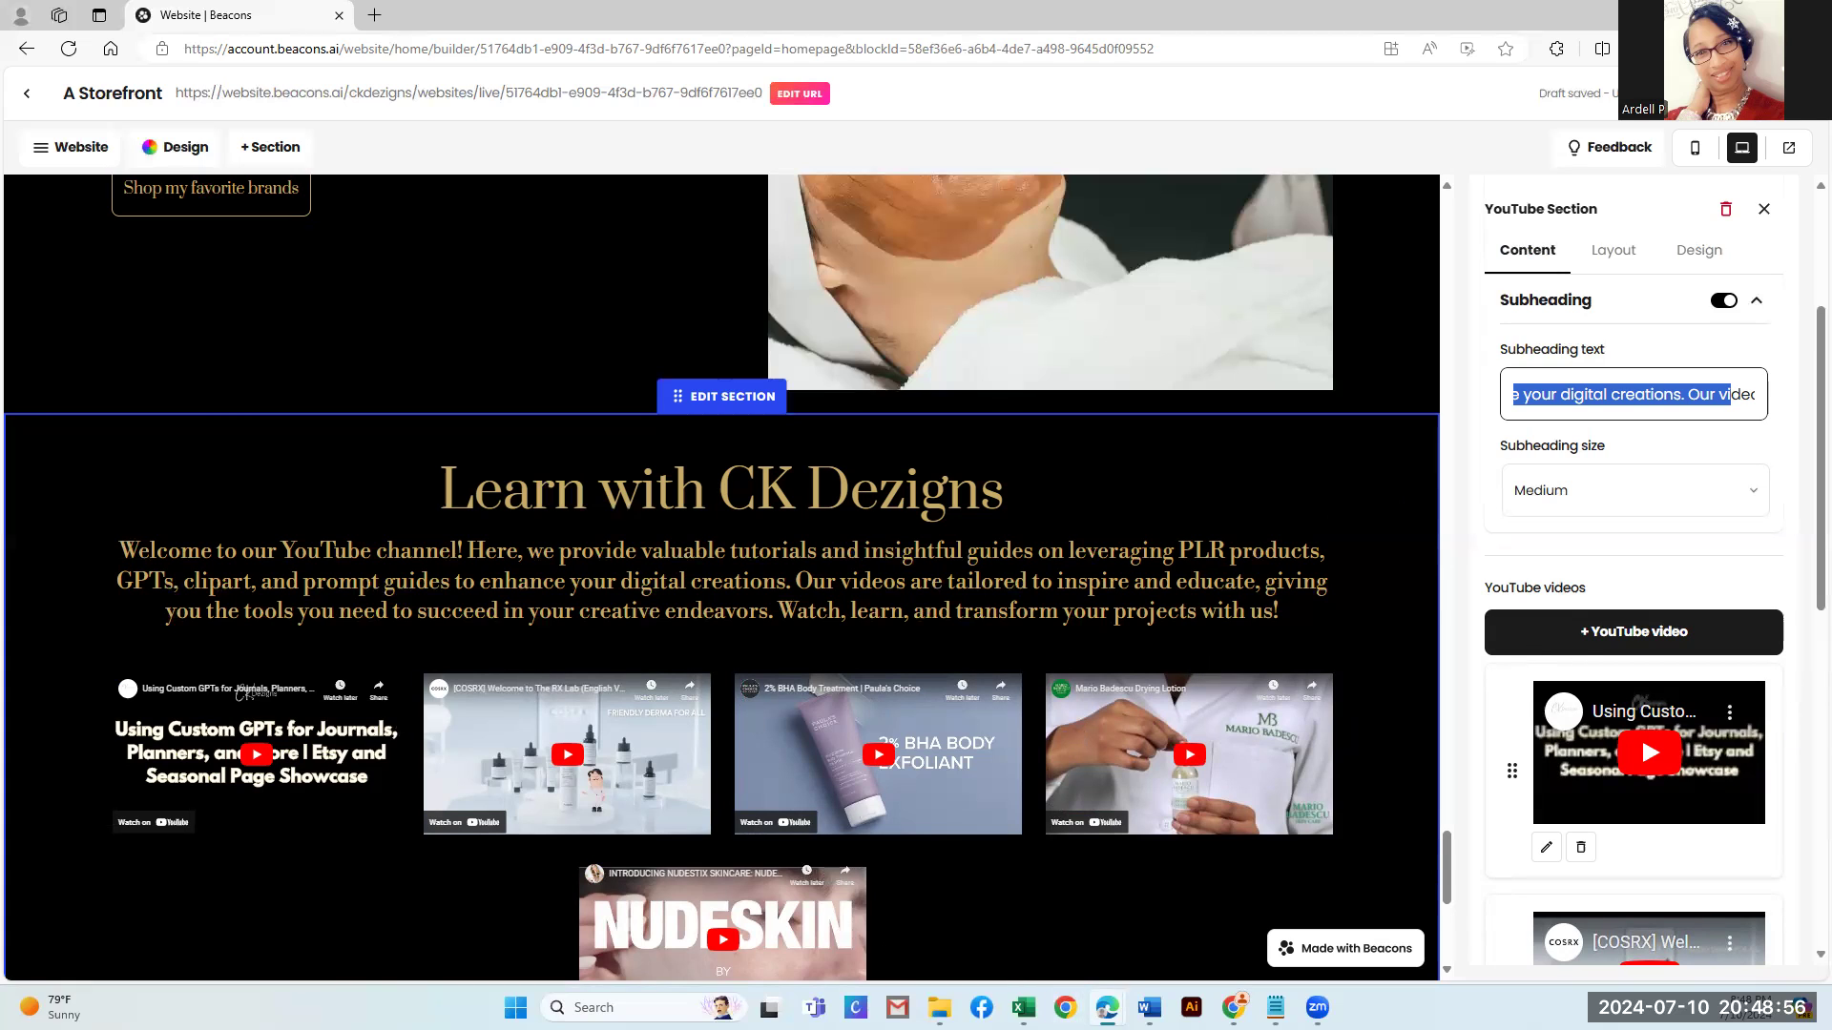
# Switch to YouTube, open "How to Create Stunning Instagram Carousel Posts | Step-by-Step Tutorial" from the CK Dezigns channel, and copy its URL
pyautogui.moveTo(1107, 1007)
pyautogui.click(1106, 940)
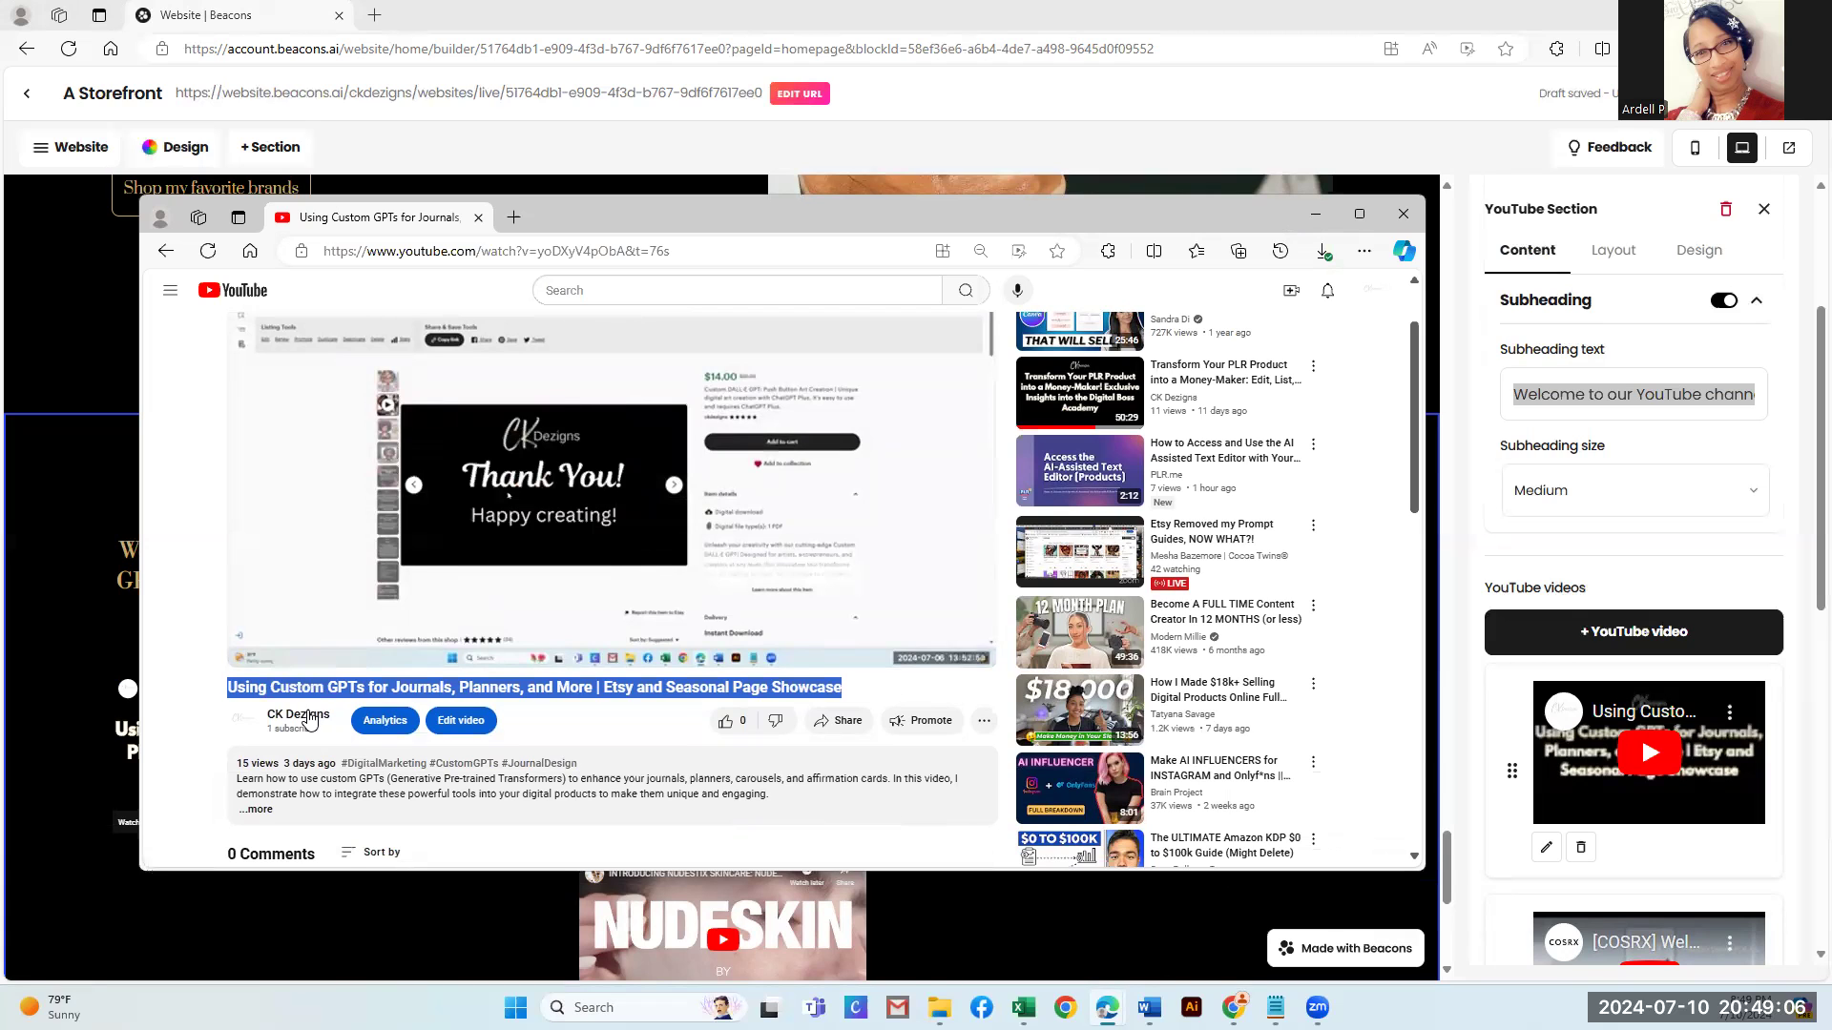
pyautogui.click(312, 715)
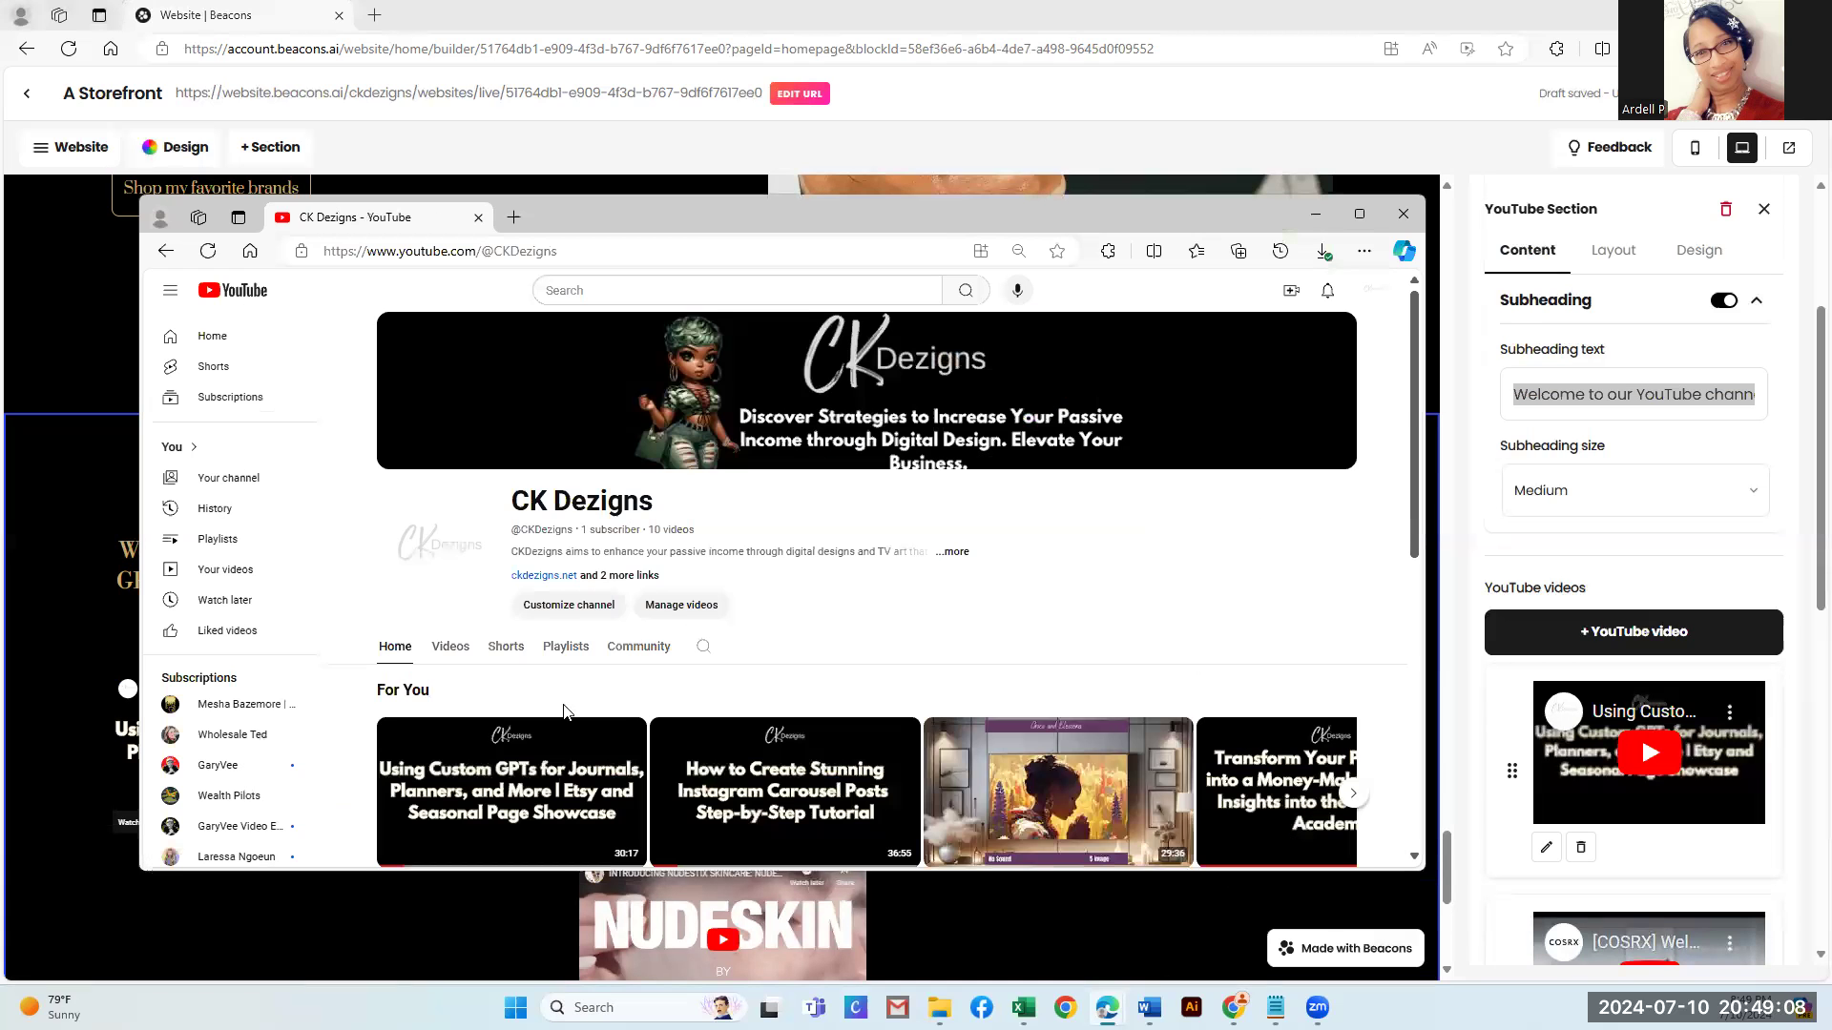
pyautogui.scroll(-3, 585, 703)
pyautogui.scroll(2, 663, 720)
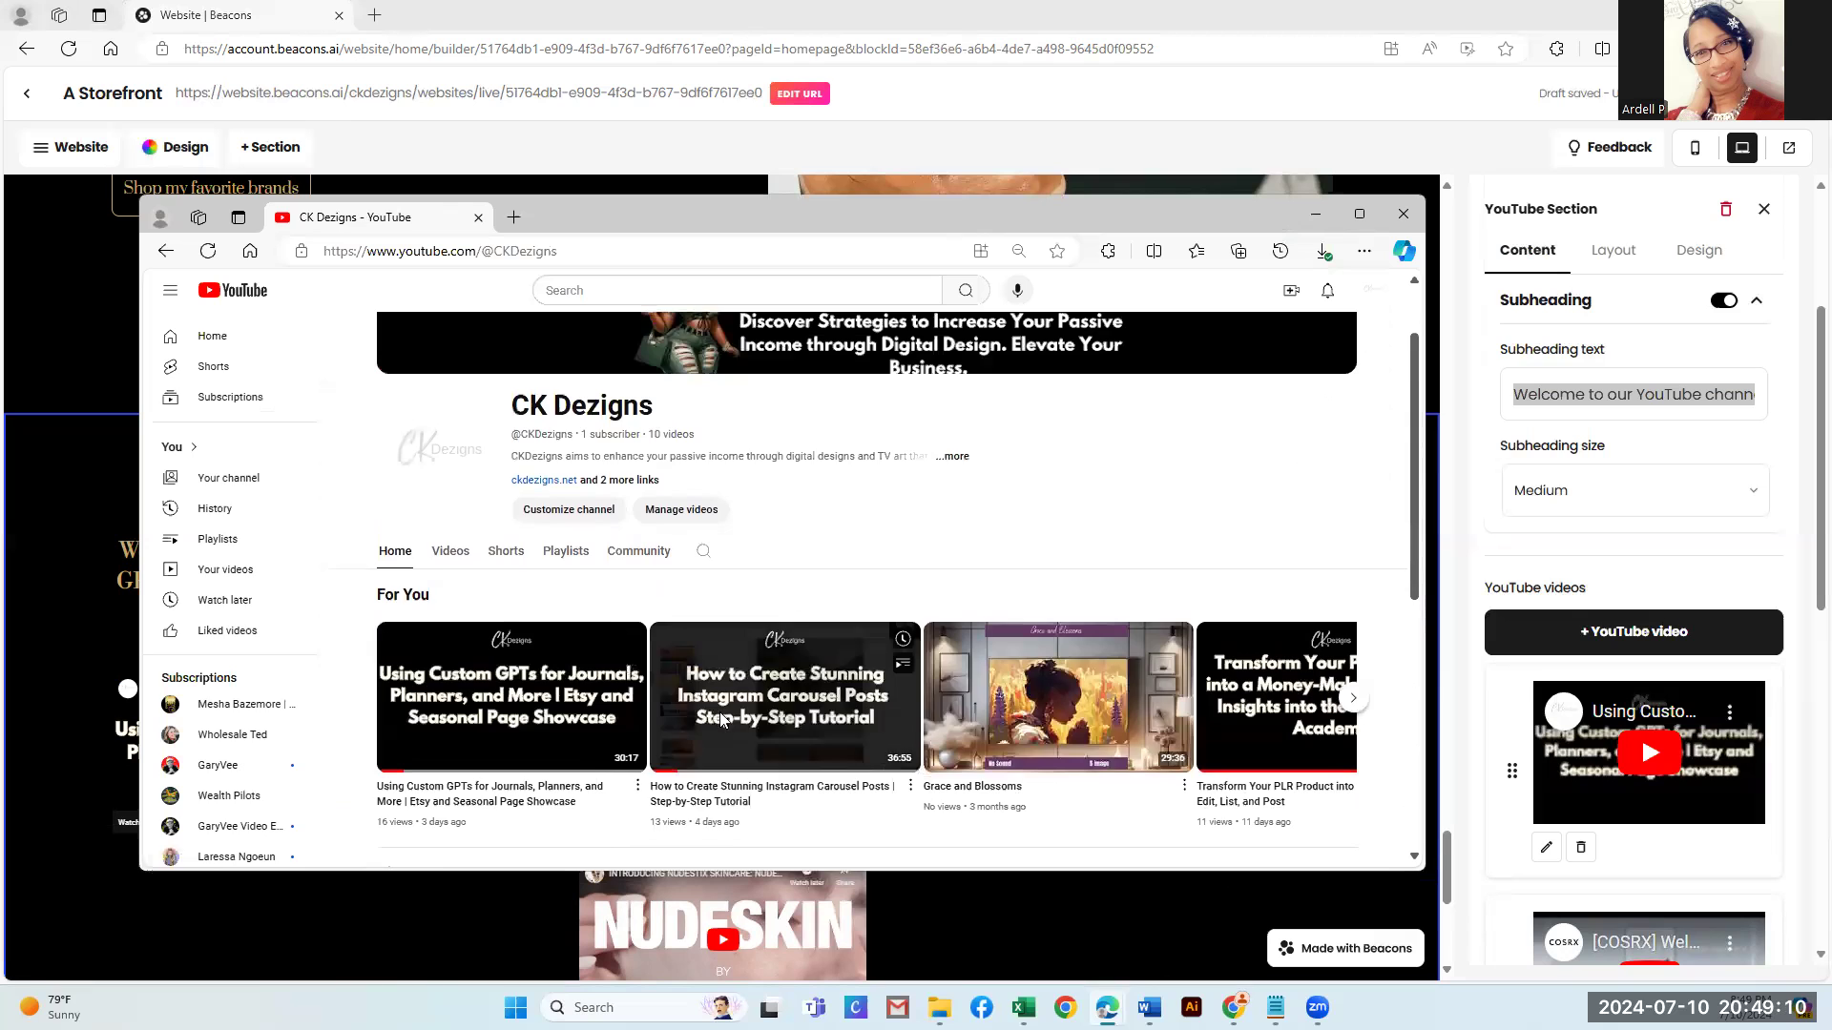
pyautogui.click(667, 718)
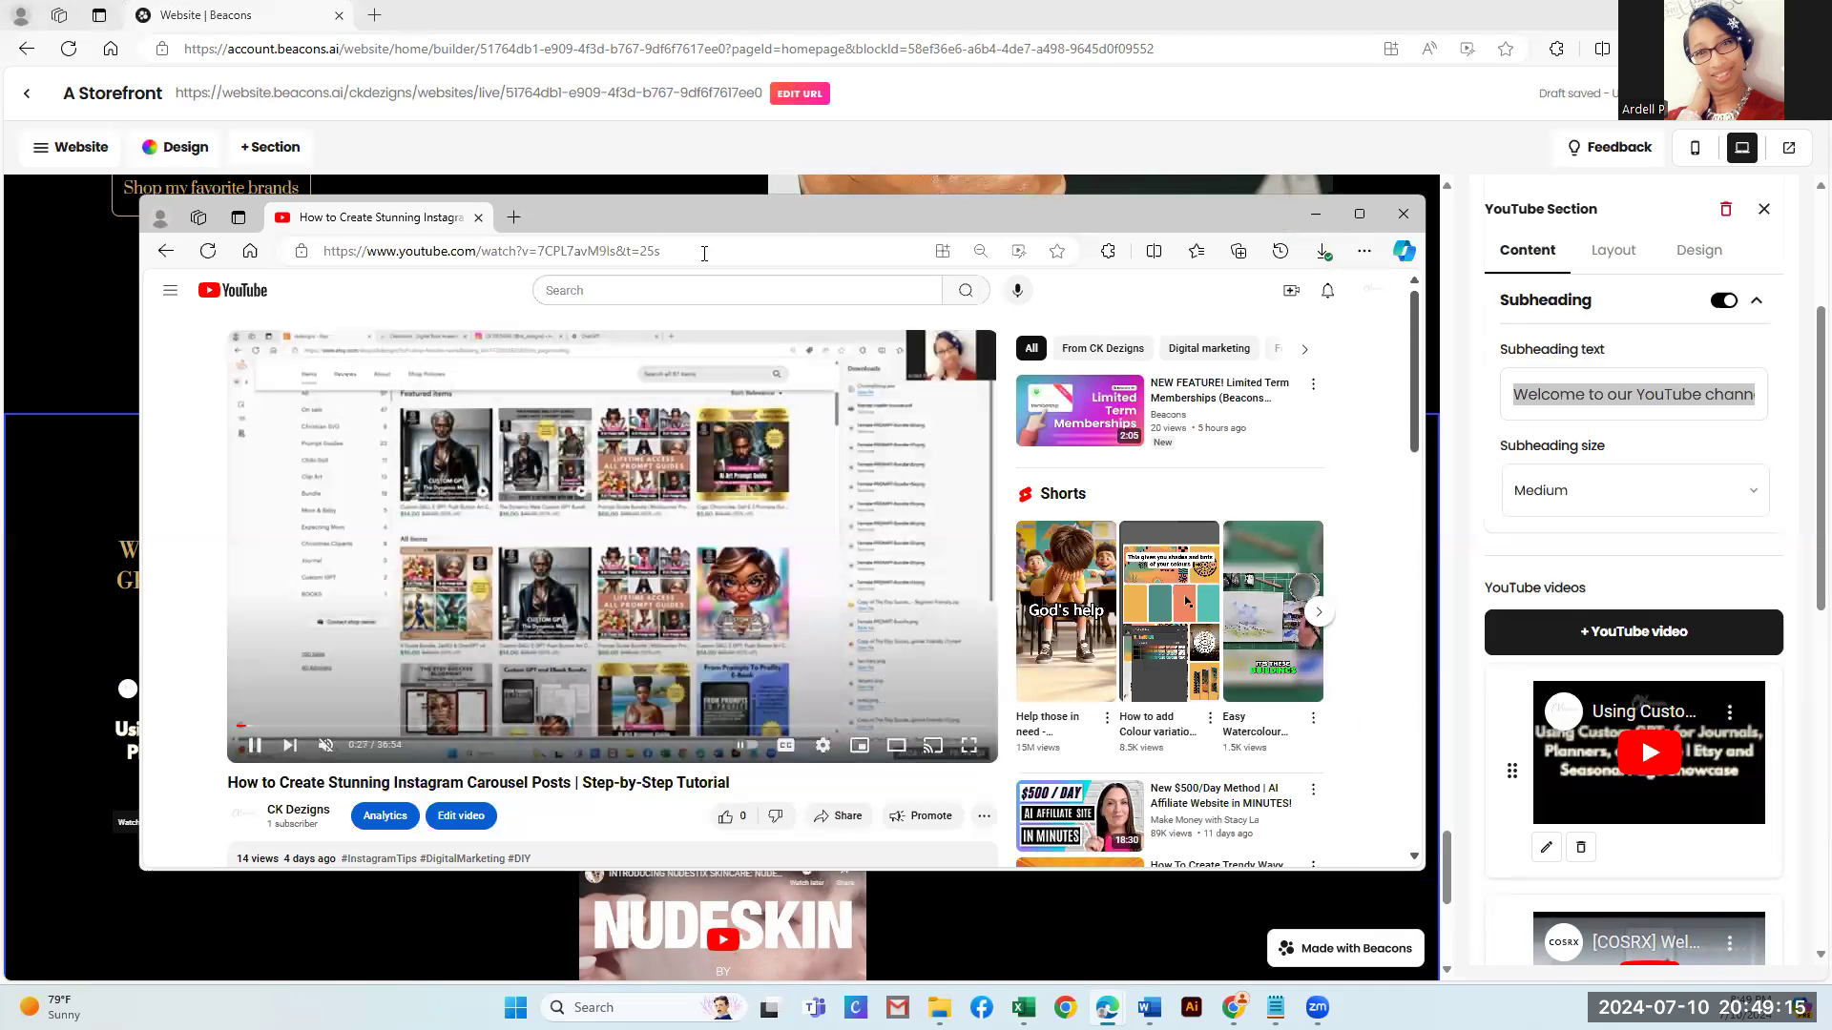
pyautogui.click(320, 247)
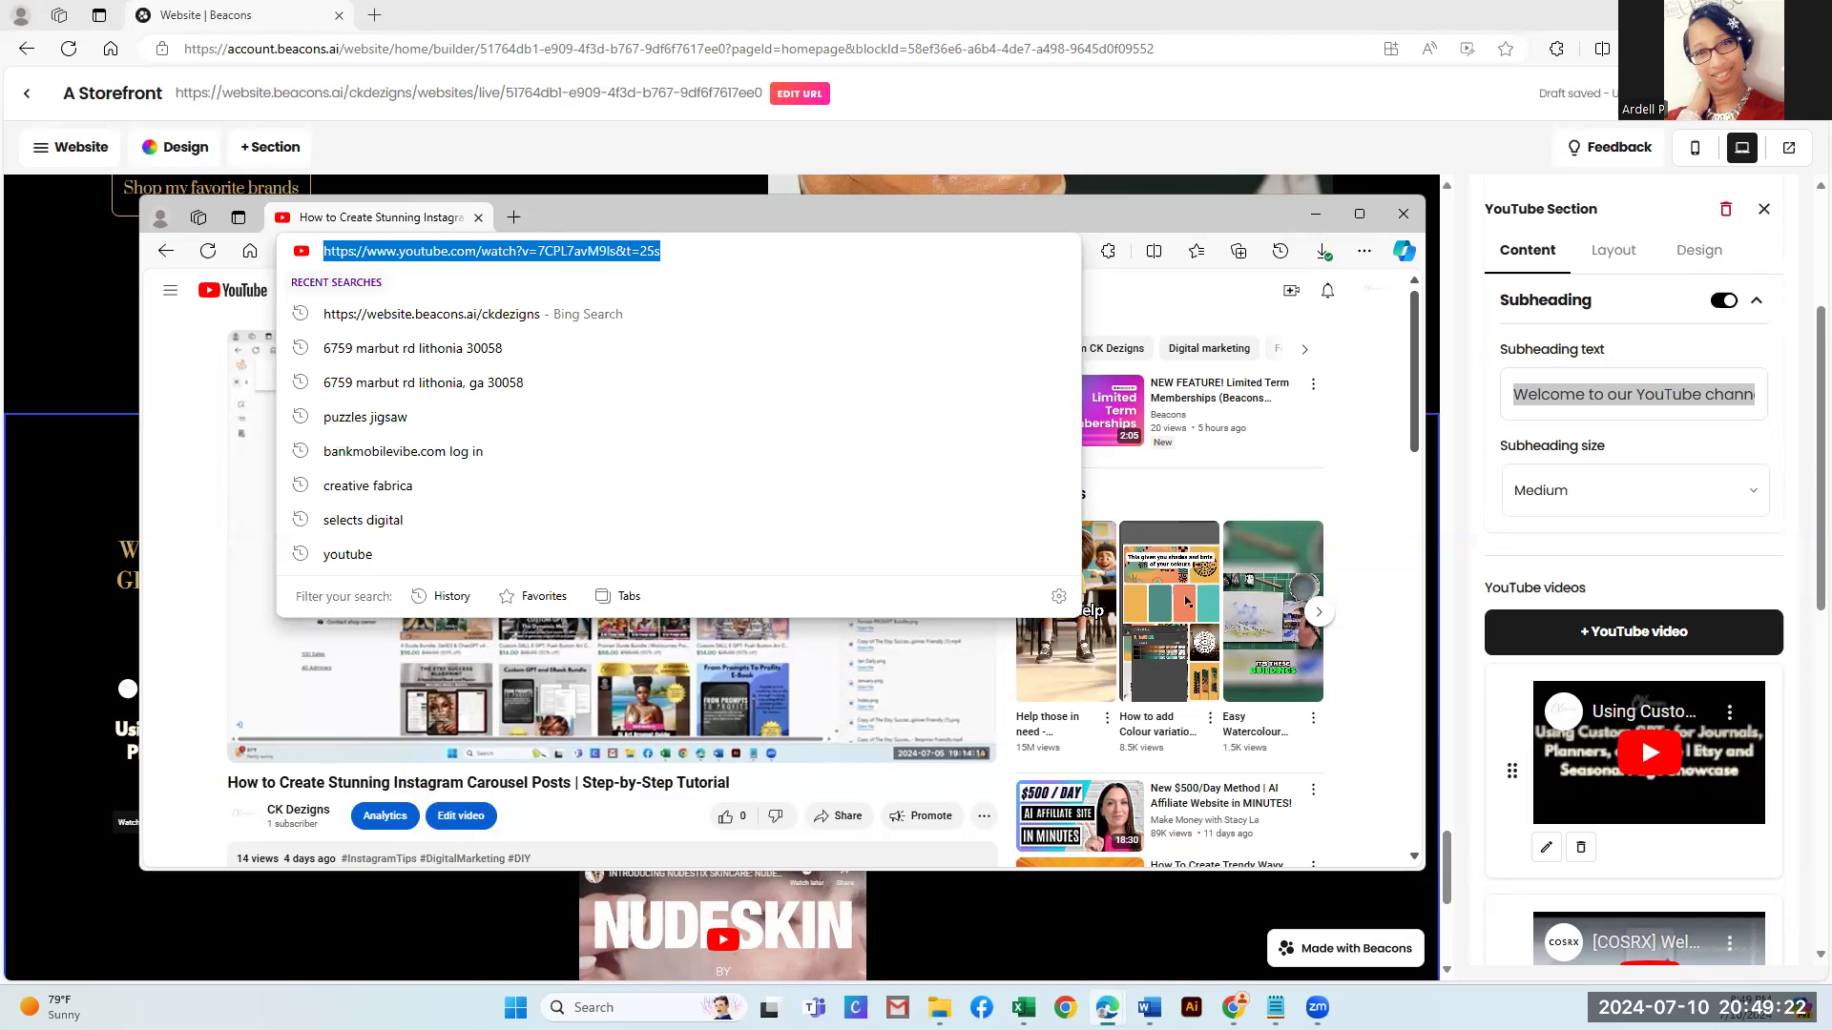
pyautogui.click(1315, 216)
pyautogui.scroll(-3, 1574, 775)
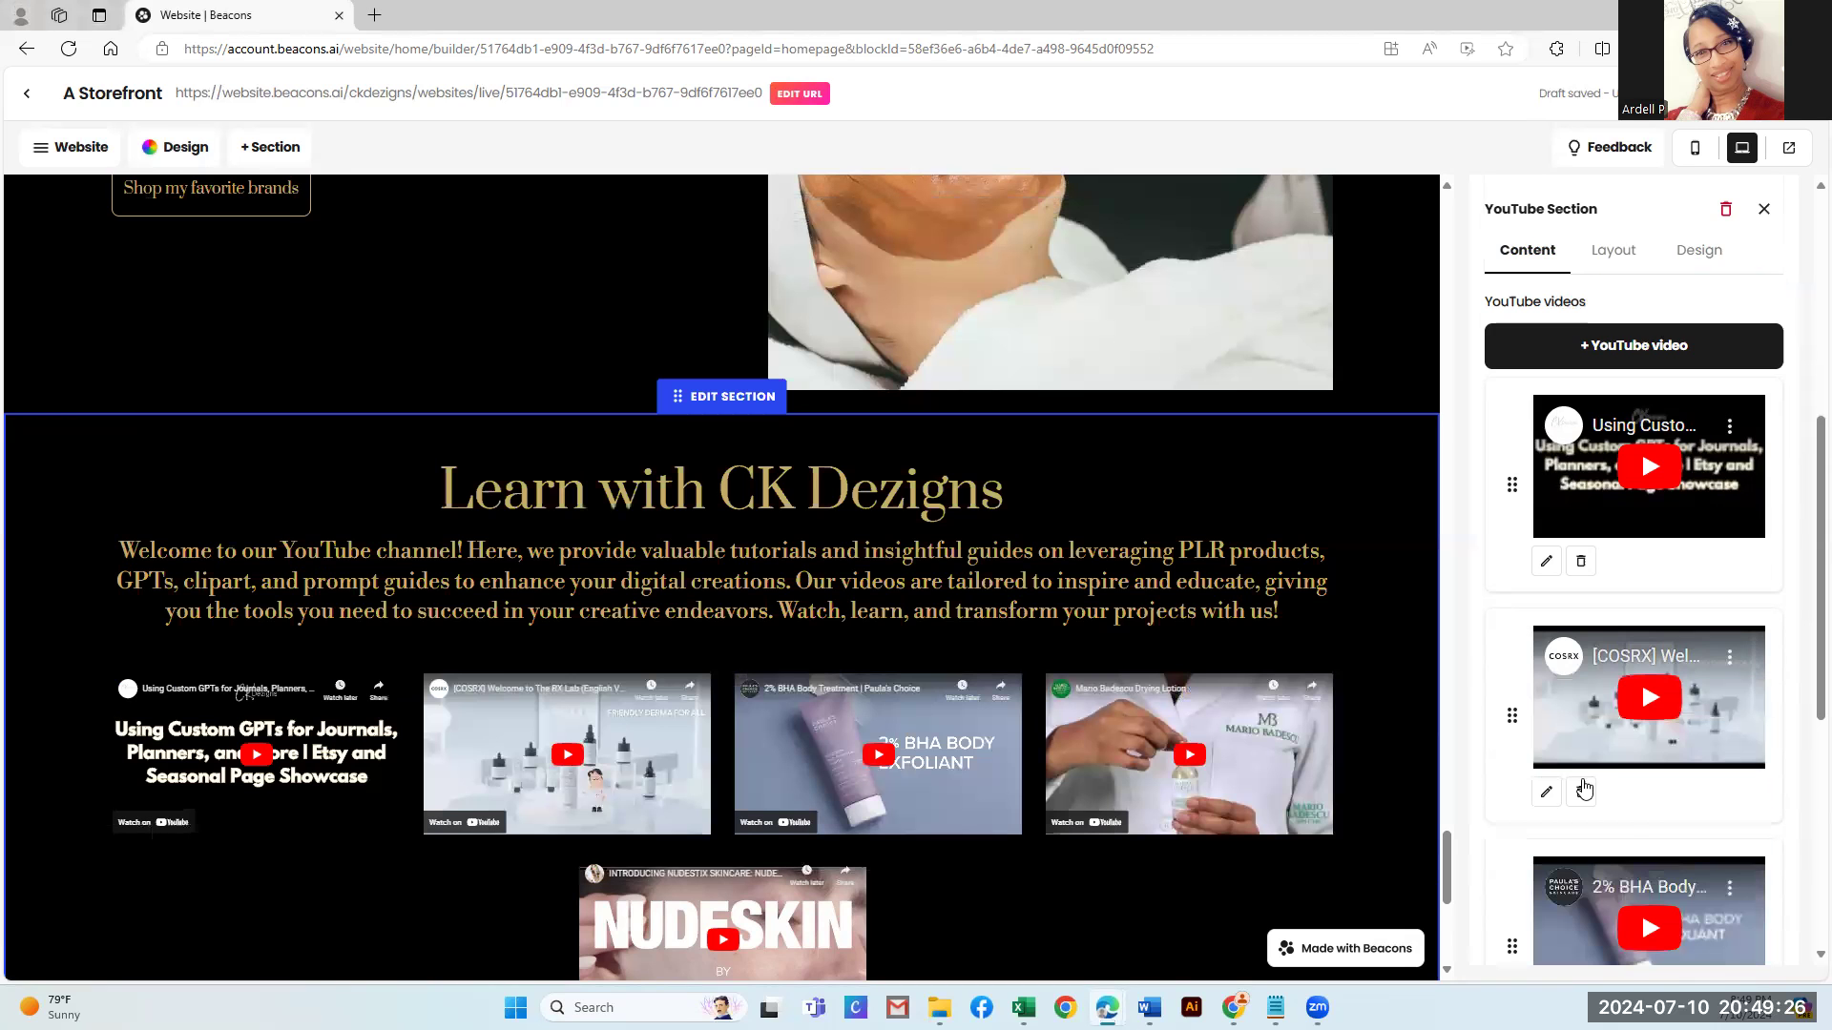
pyautogui.click(1546, 793)
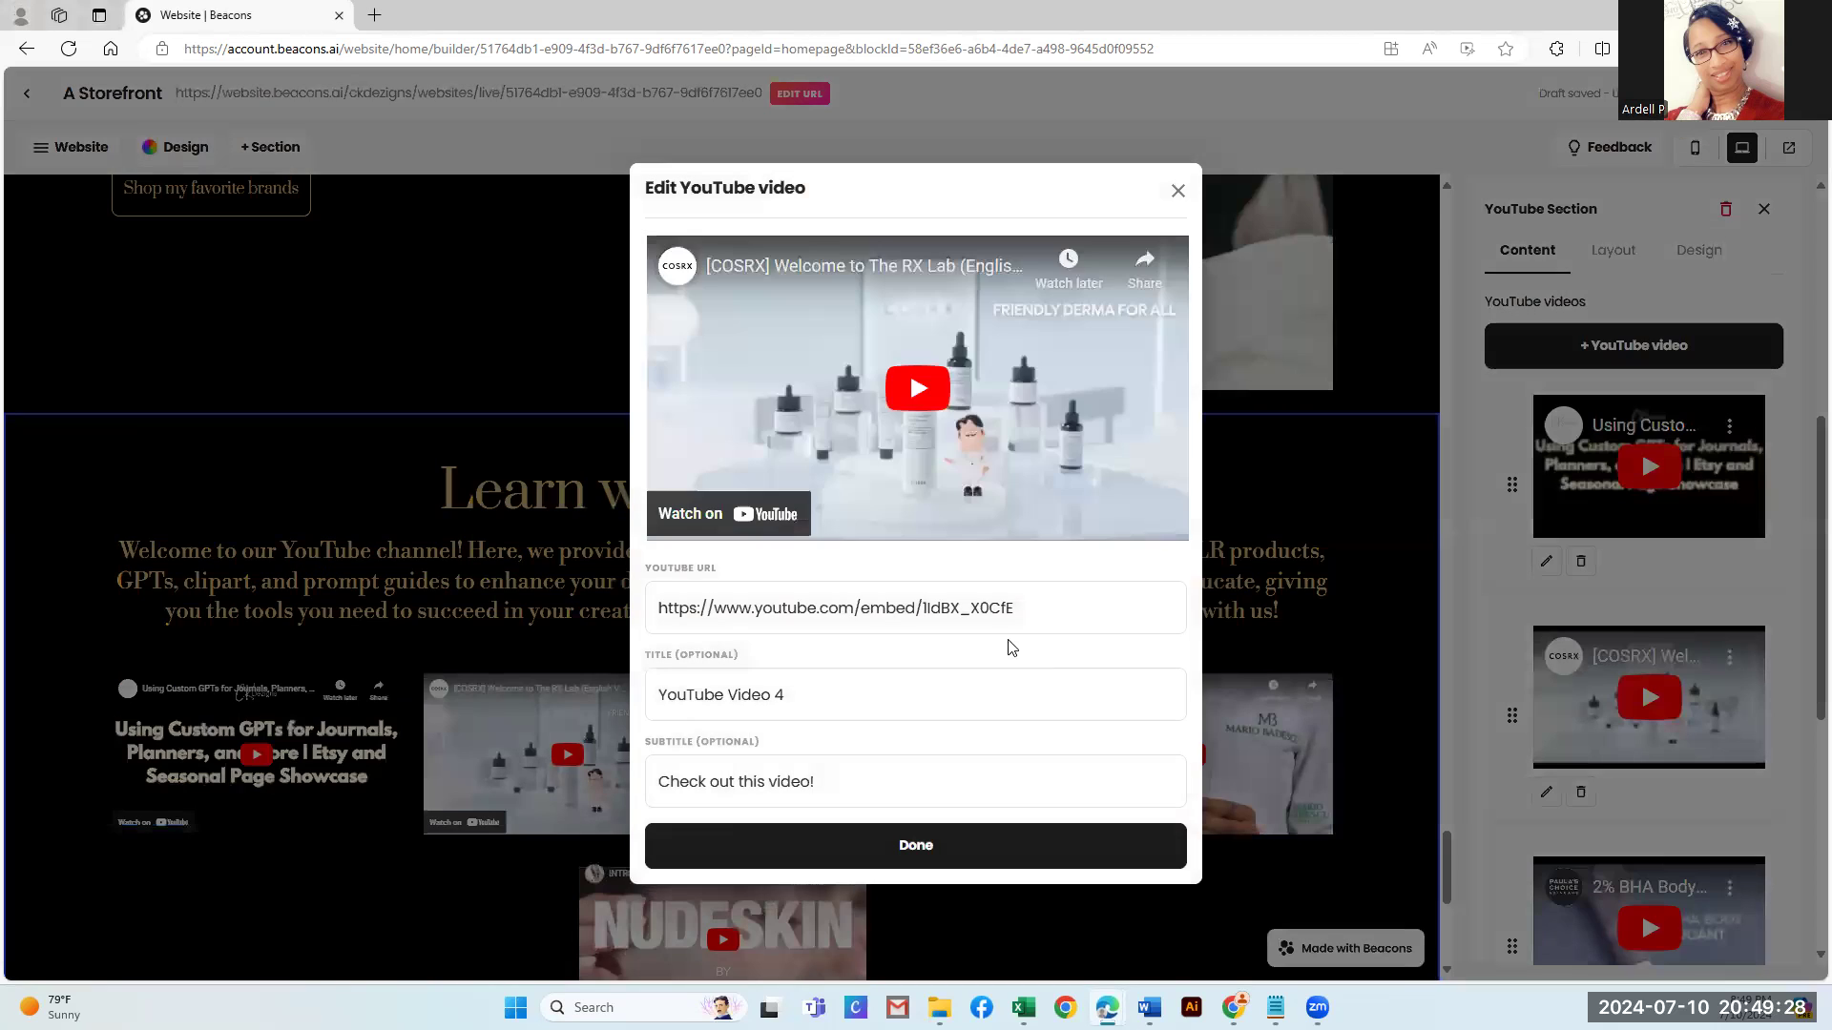
pyautogui.moveTo(1025, 599); pyautogui.dragTo(599, 607)
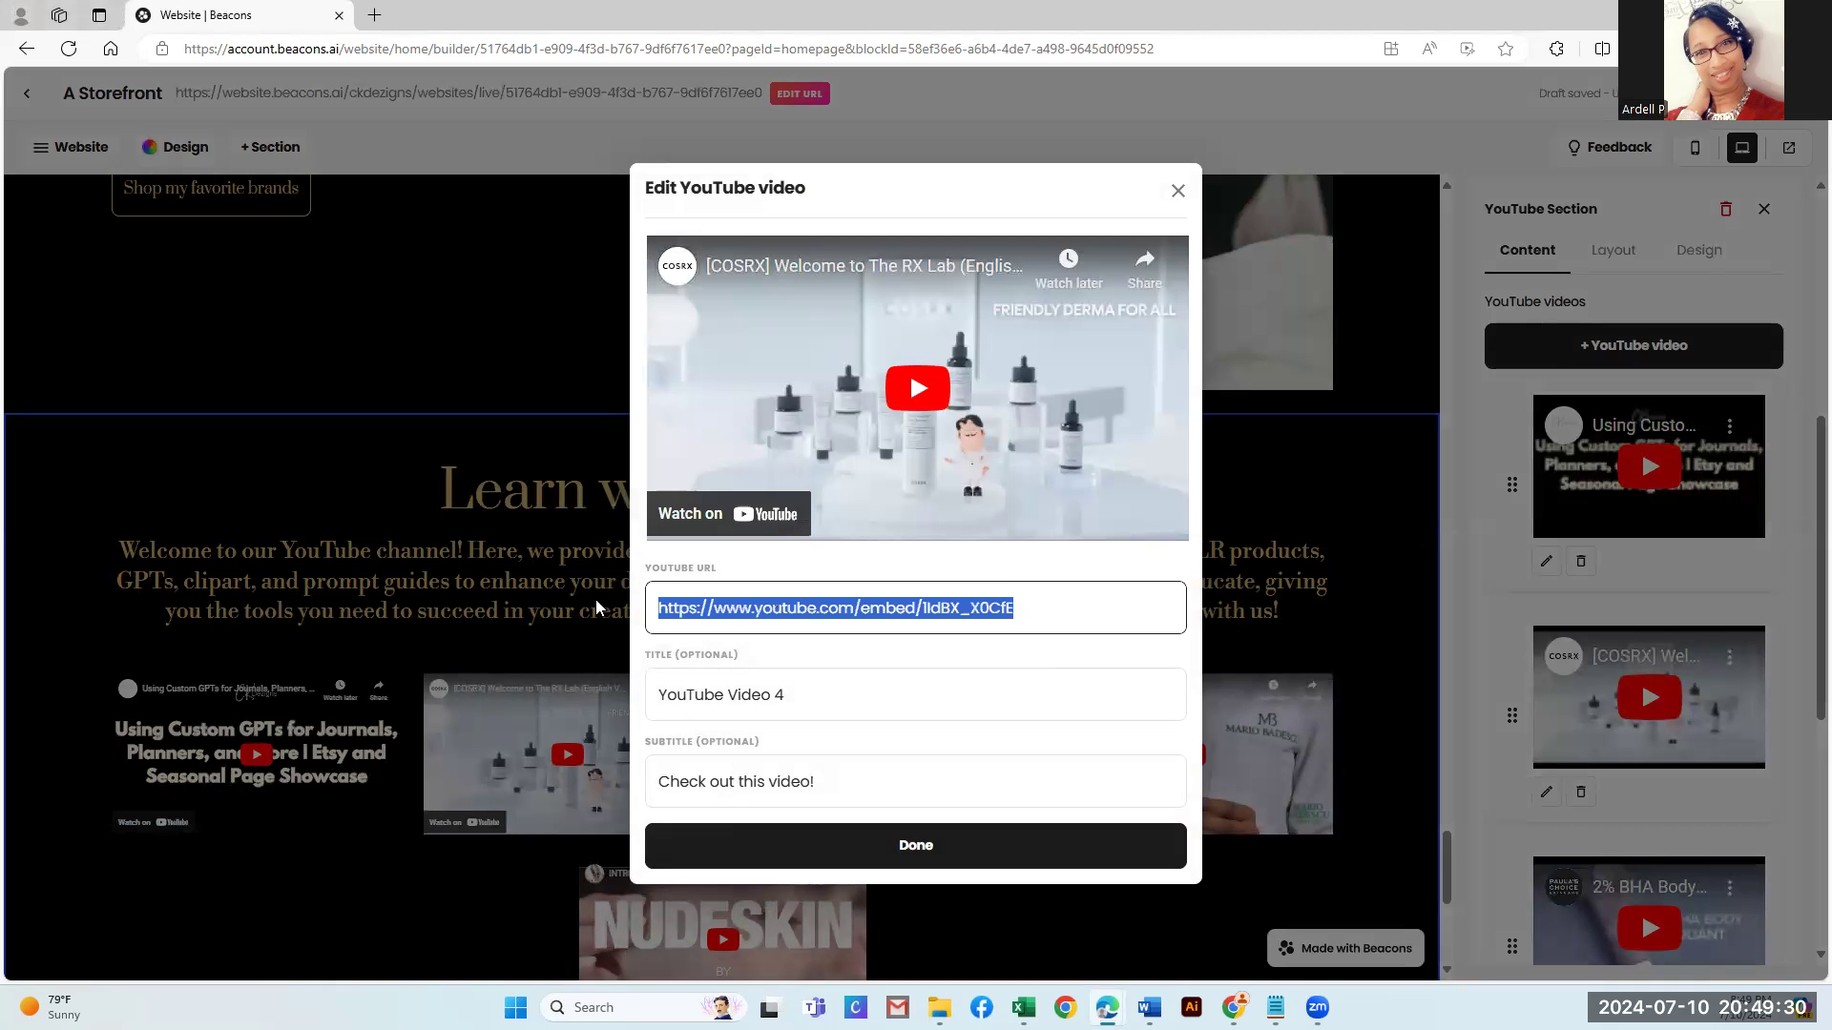
pyautogui.write('https://www.youtube.com/watch?v=7CPL7avM9Is&t=25s')
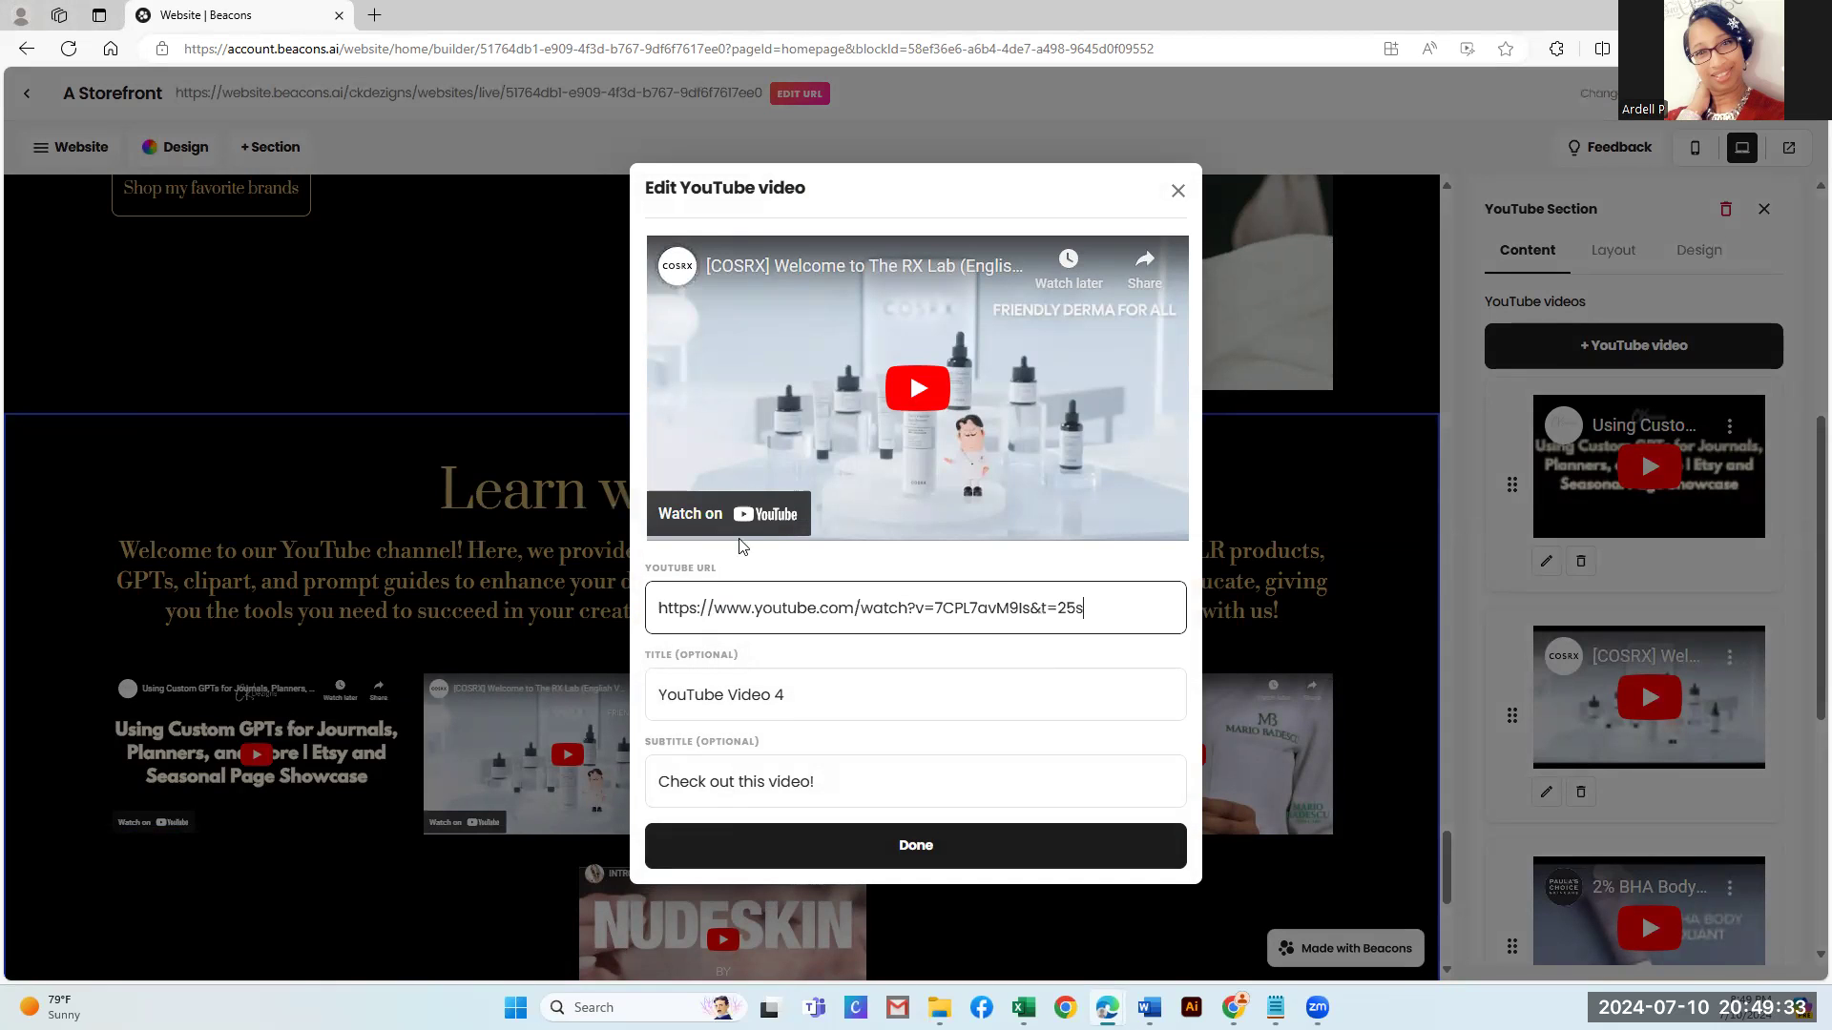
# Copy the title "How to Create Stunning Instagram Carousel Posts | Step-by-Step Tutorial" from YouTube and return to the Beacons builder
pyautogui.moveTo(1107, 1008)
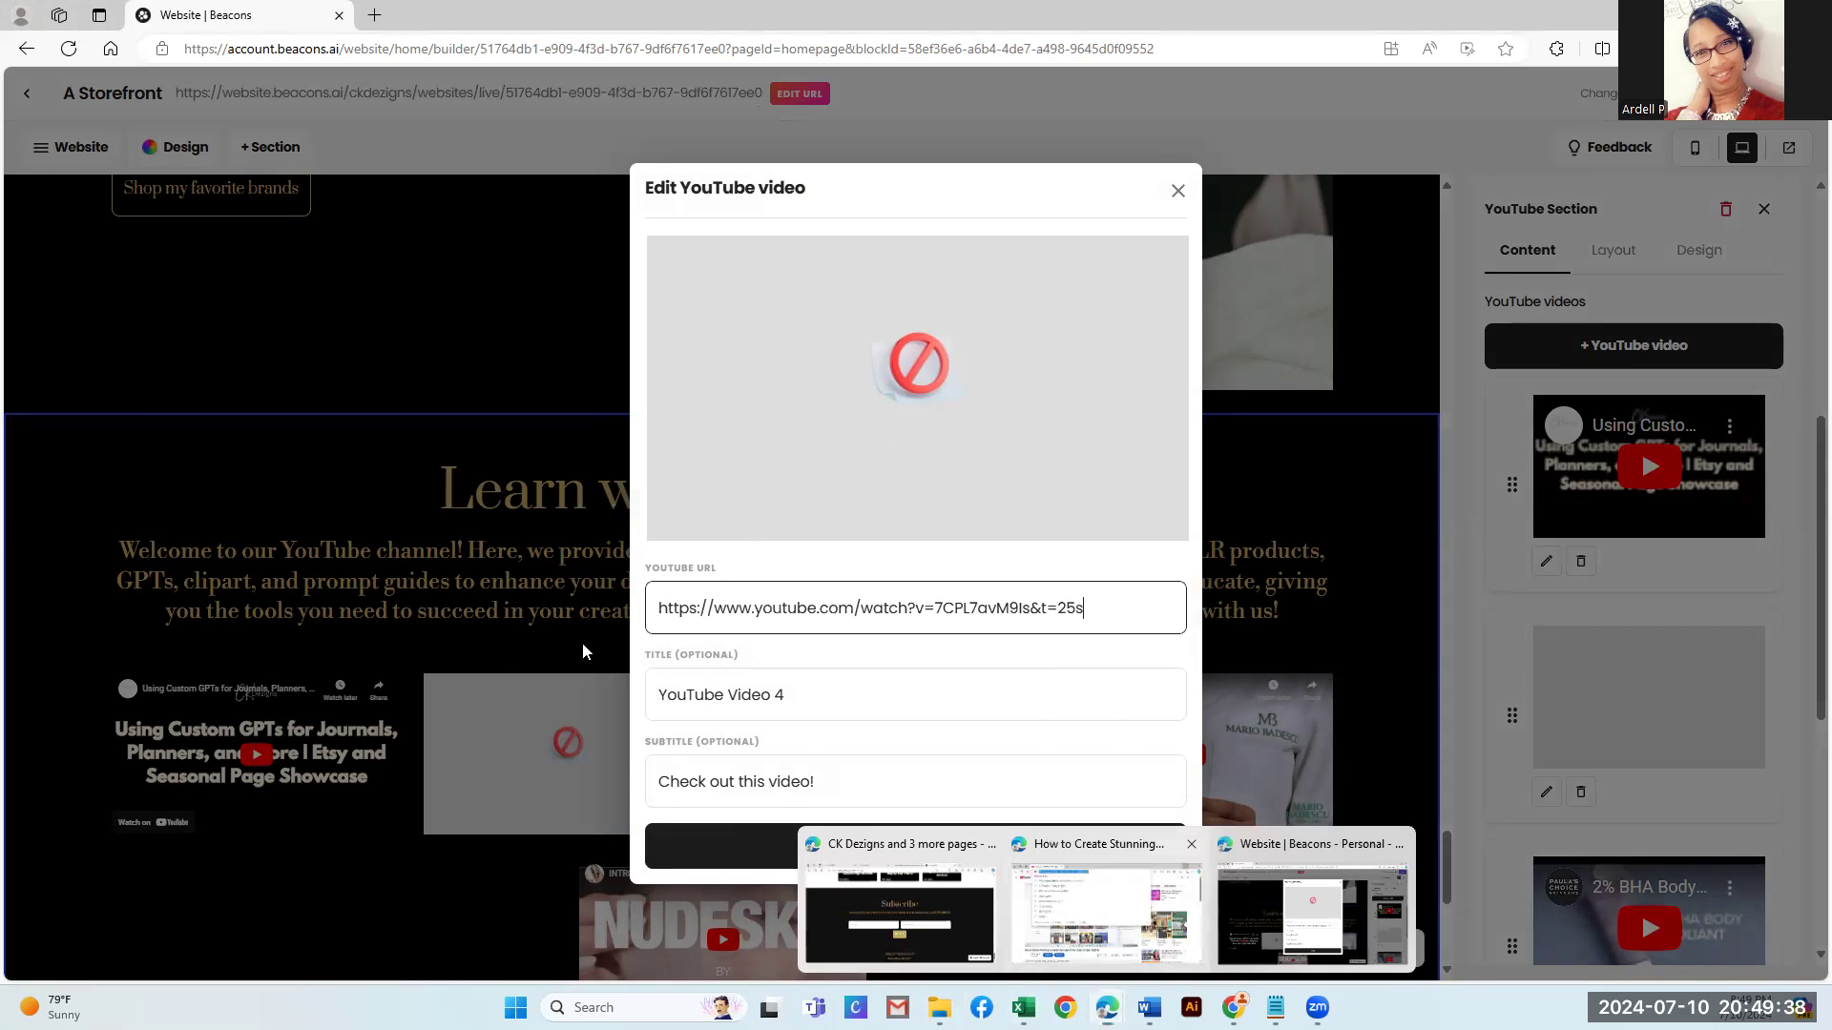
pyautogui.click(1107, 912)
pyautogui.moveTo(735, 789); pyautogui.dragTo(252, 753)
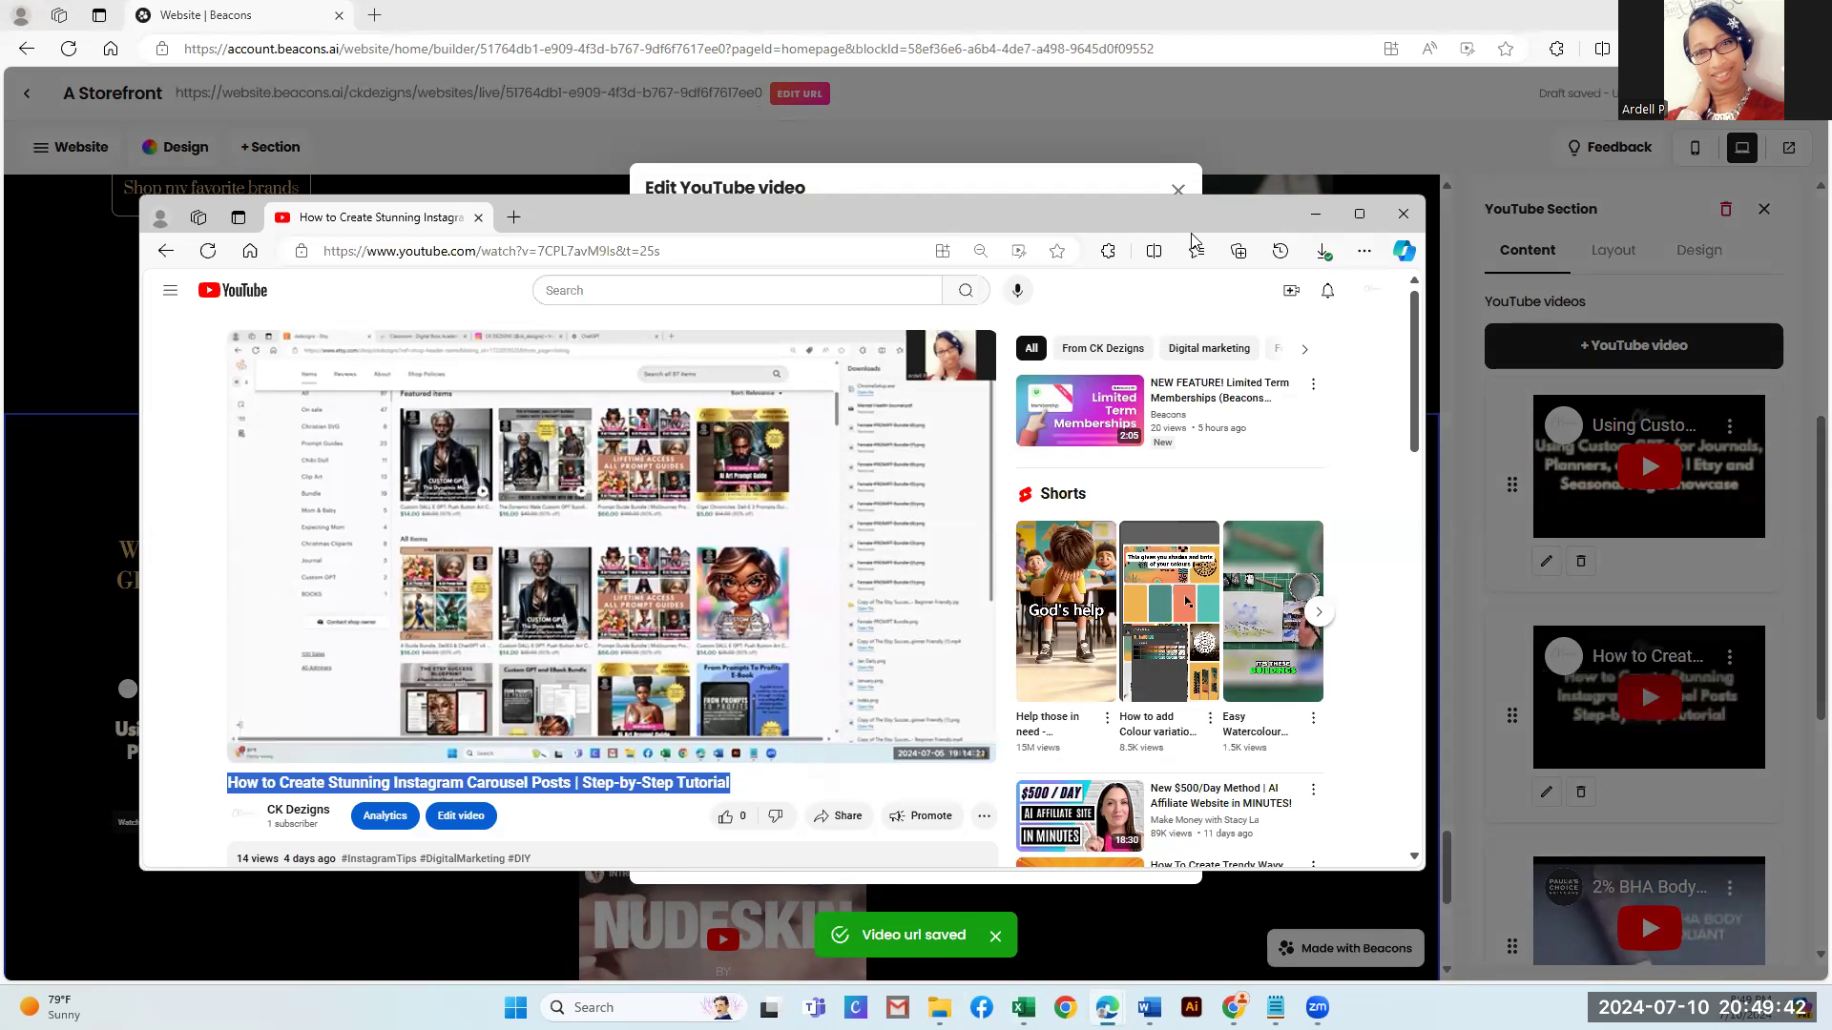
pyautogui.click(1309, 132)
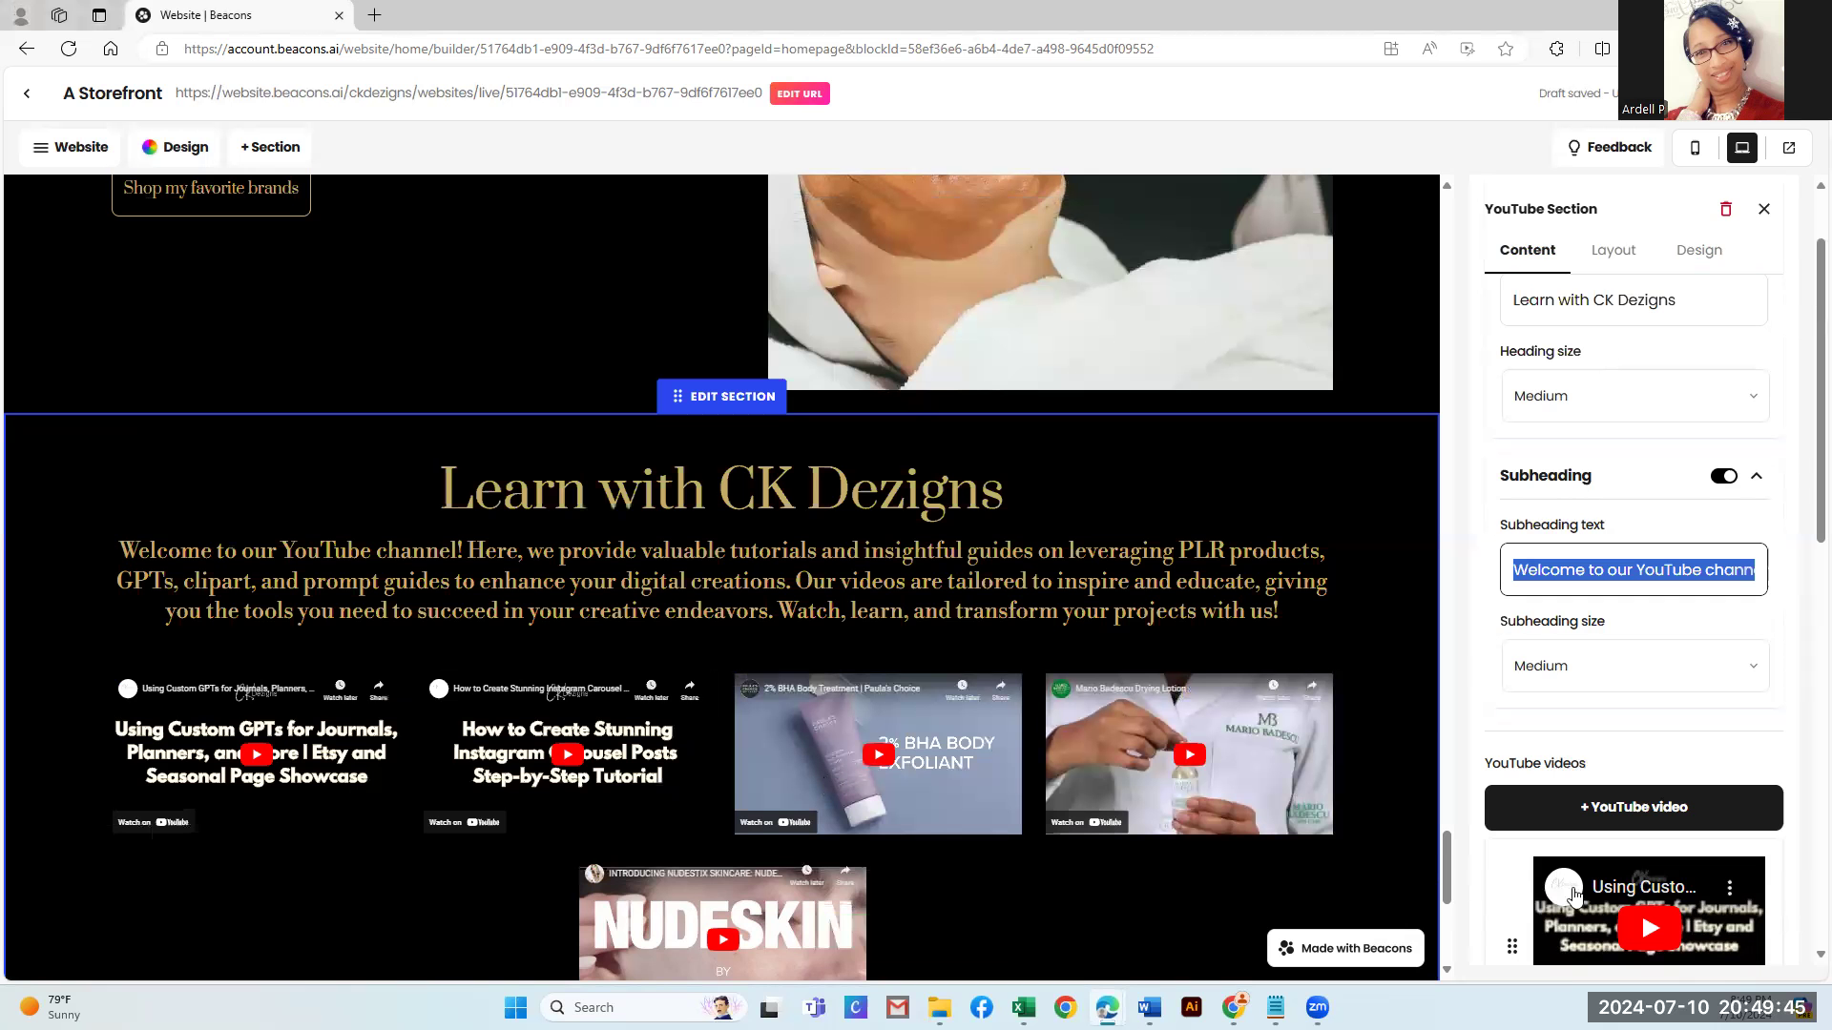
# Set the second video's title to "How to Create Stunning Instagram Carousel Posts | Step-by-Step Tutorial" and save it
pyautogui.scroll(-5, 1663, 849)
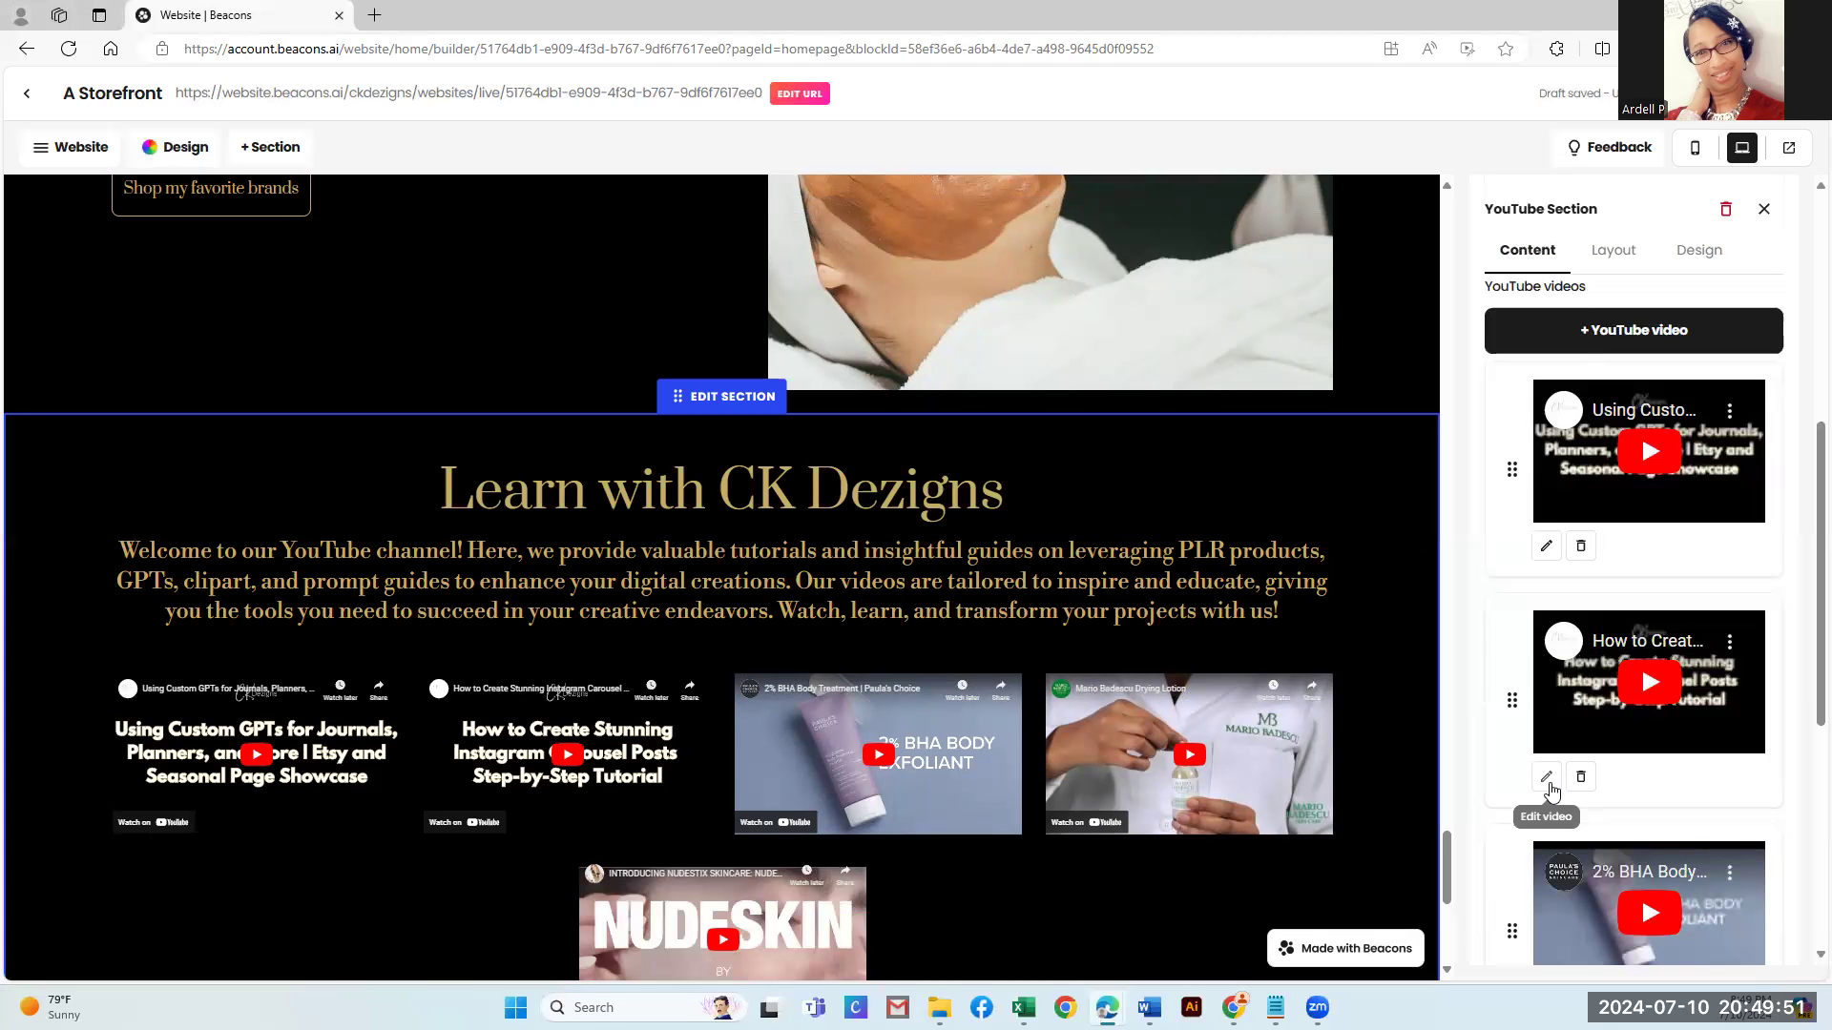
pyautogui.click(1547, 778)
pyautogui.moveTo(886, 685); pyautogui.dragTo(611, 695)
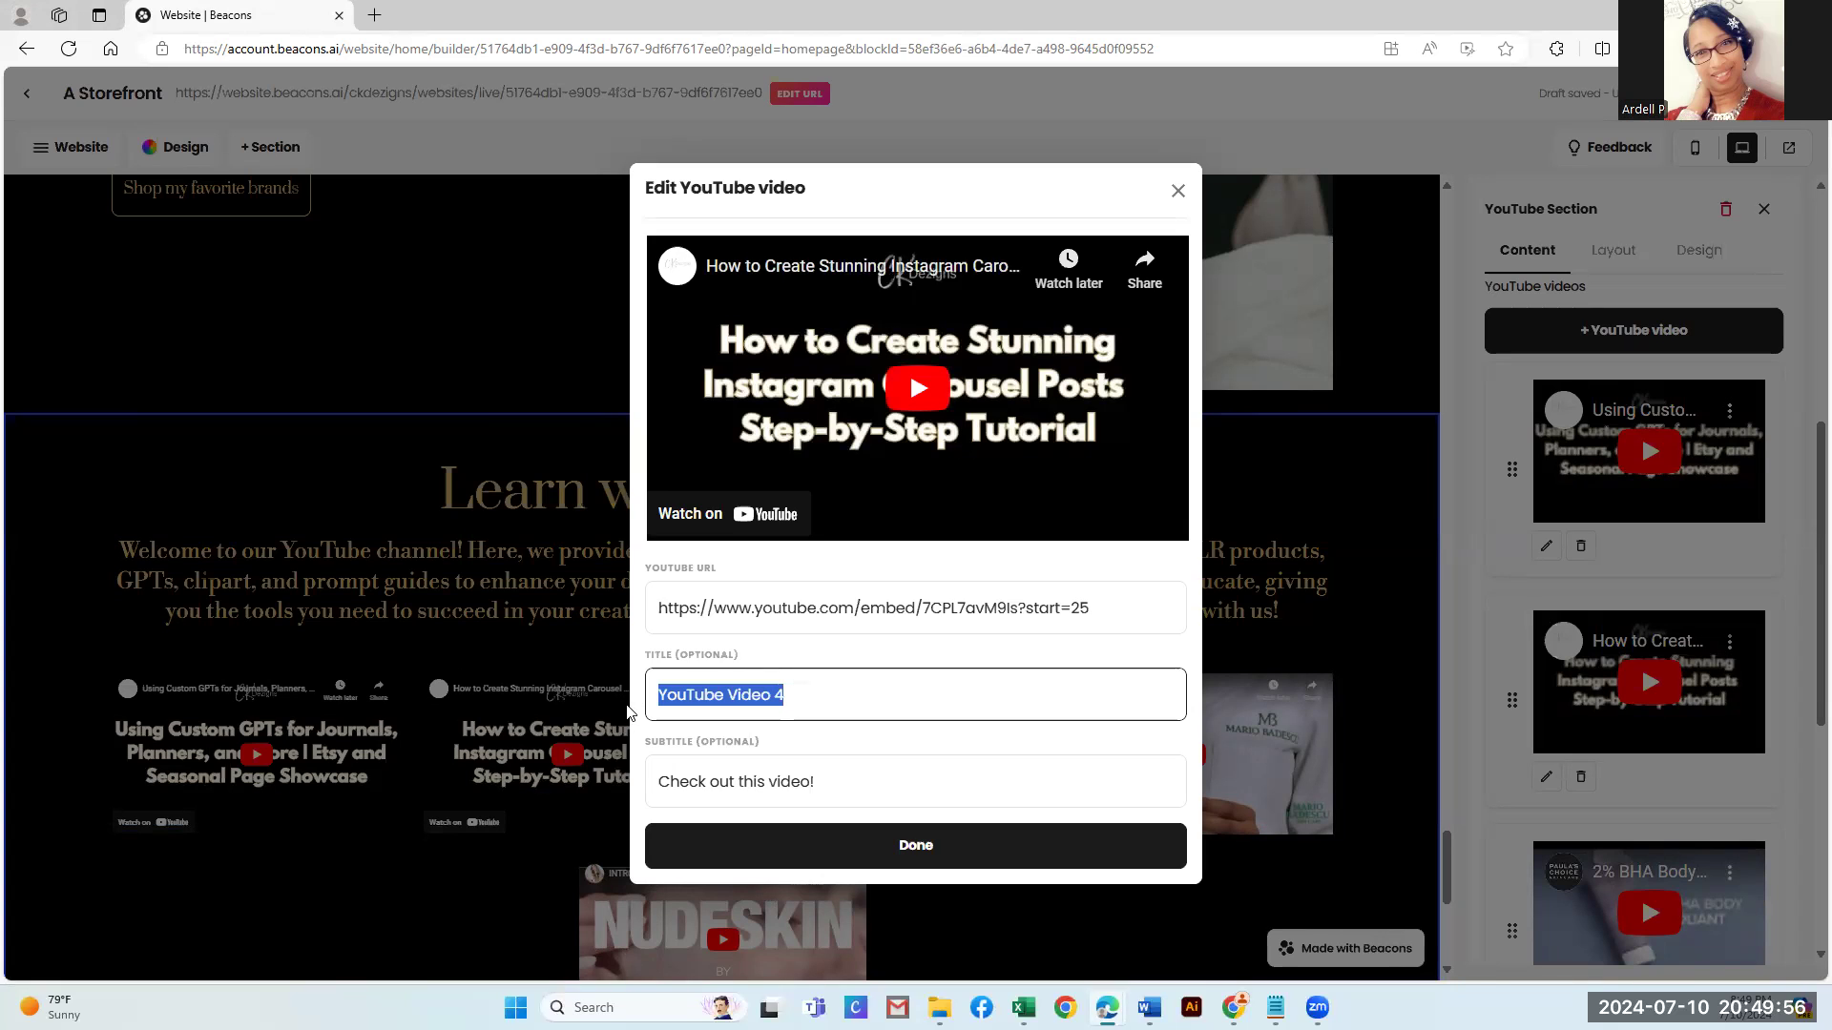
pyautogui.hotkey('ctrl', 'v')
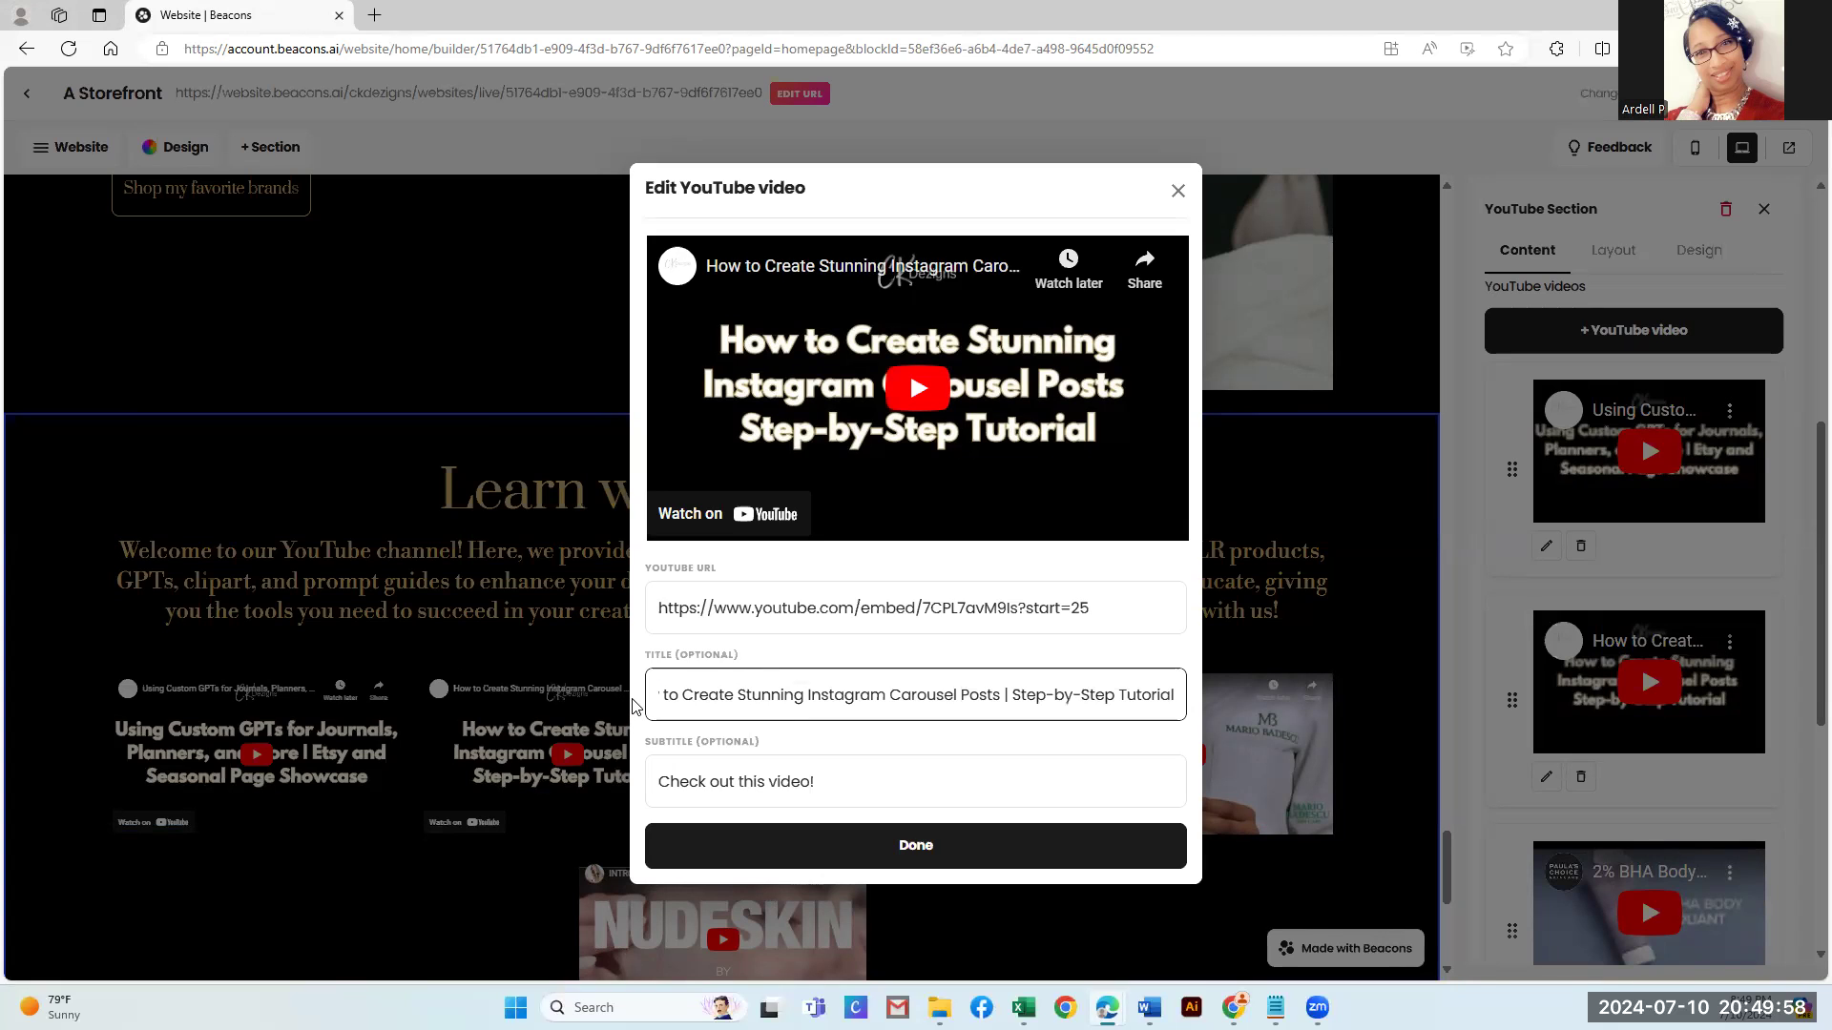
pyautogui.click(905, 848)
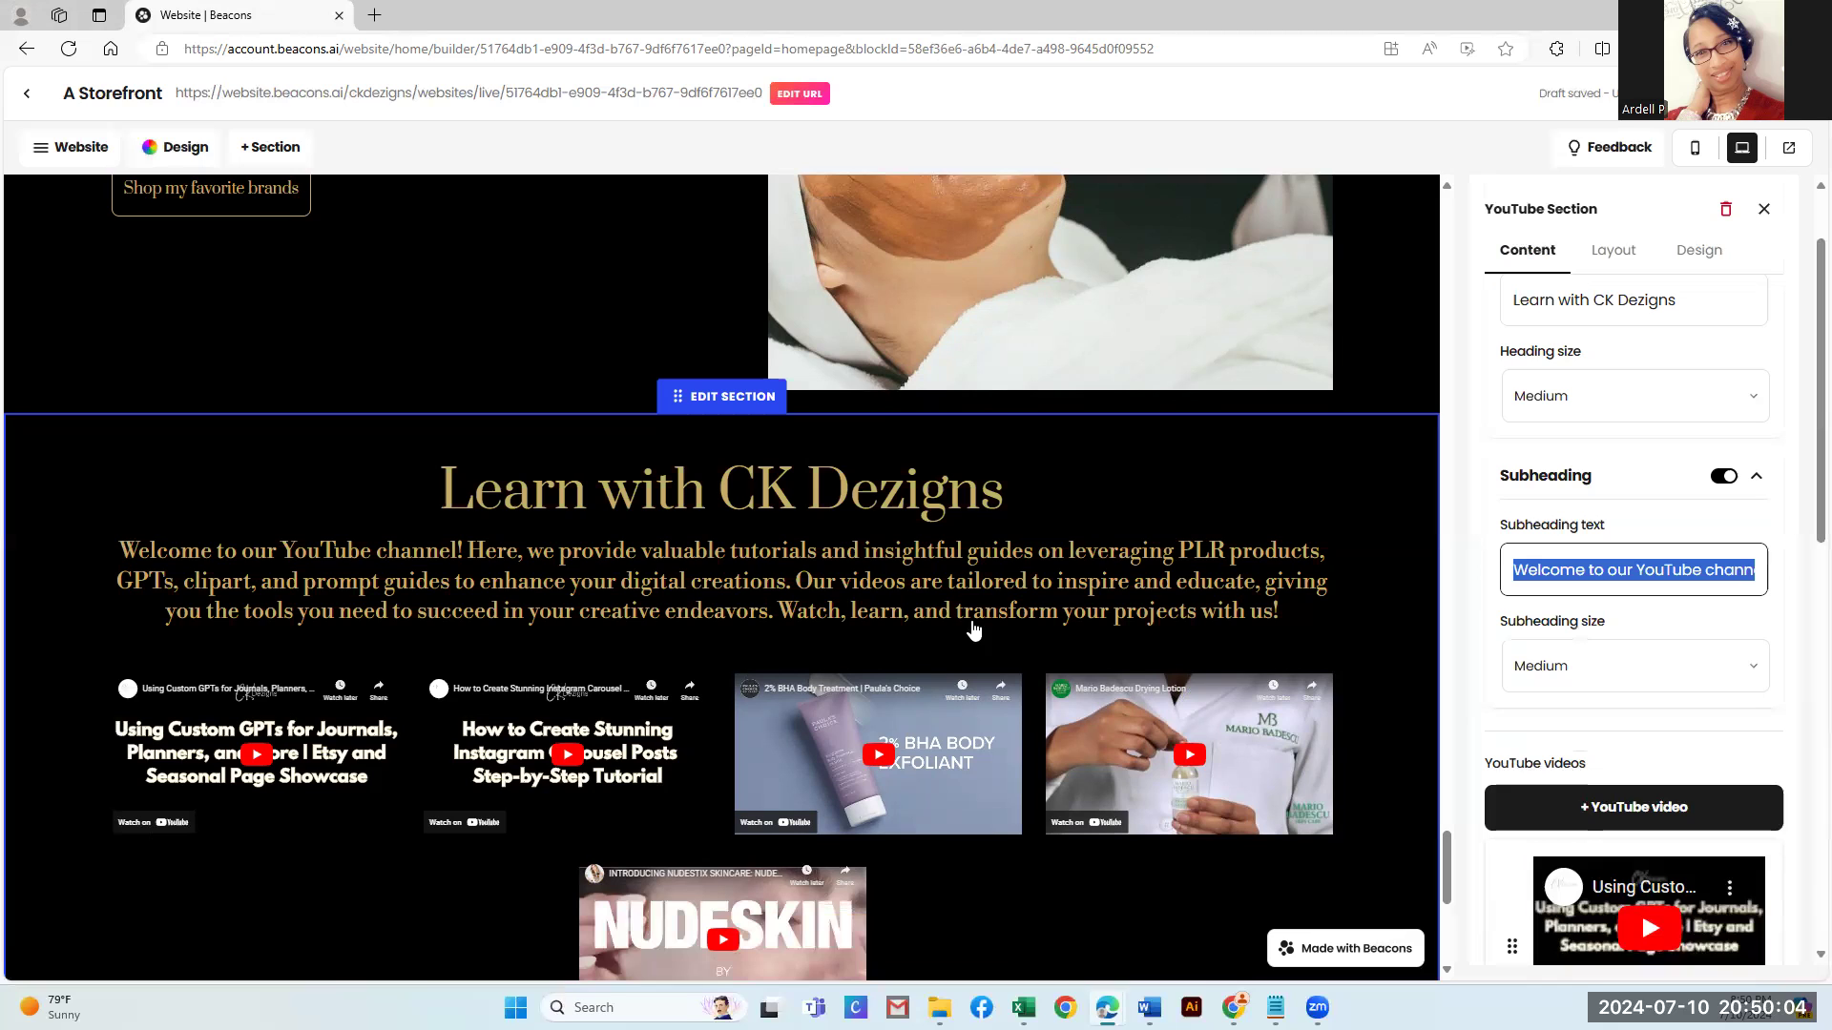
# Open the first video for editing and, in YouTube, copy its title "Using Custom GPTs for Journals, Planners, and More | Etsy and Seasonal Page Showcase"
pyautogui.scroll(-2, 1564, 764)
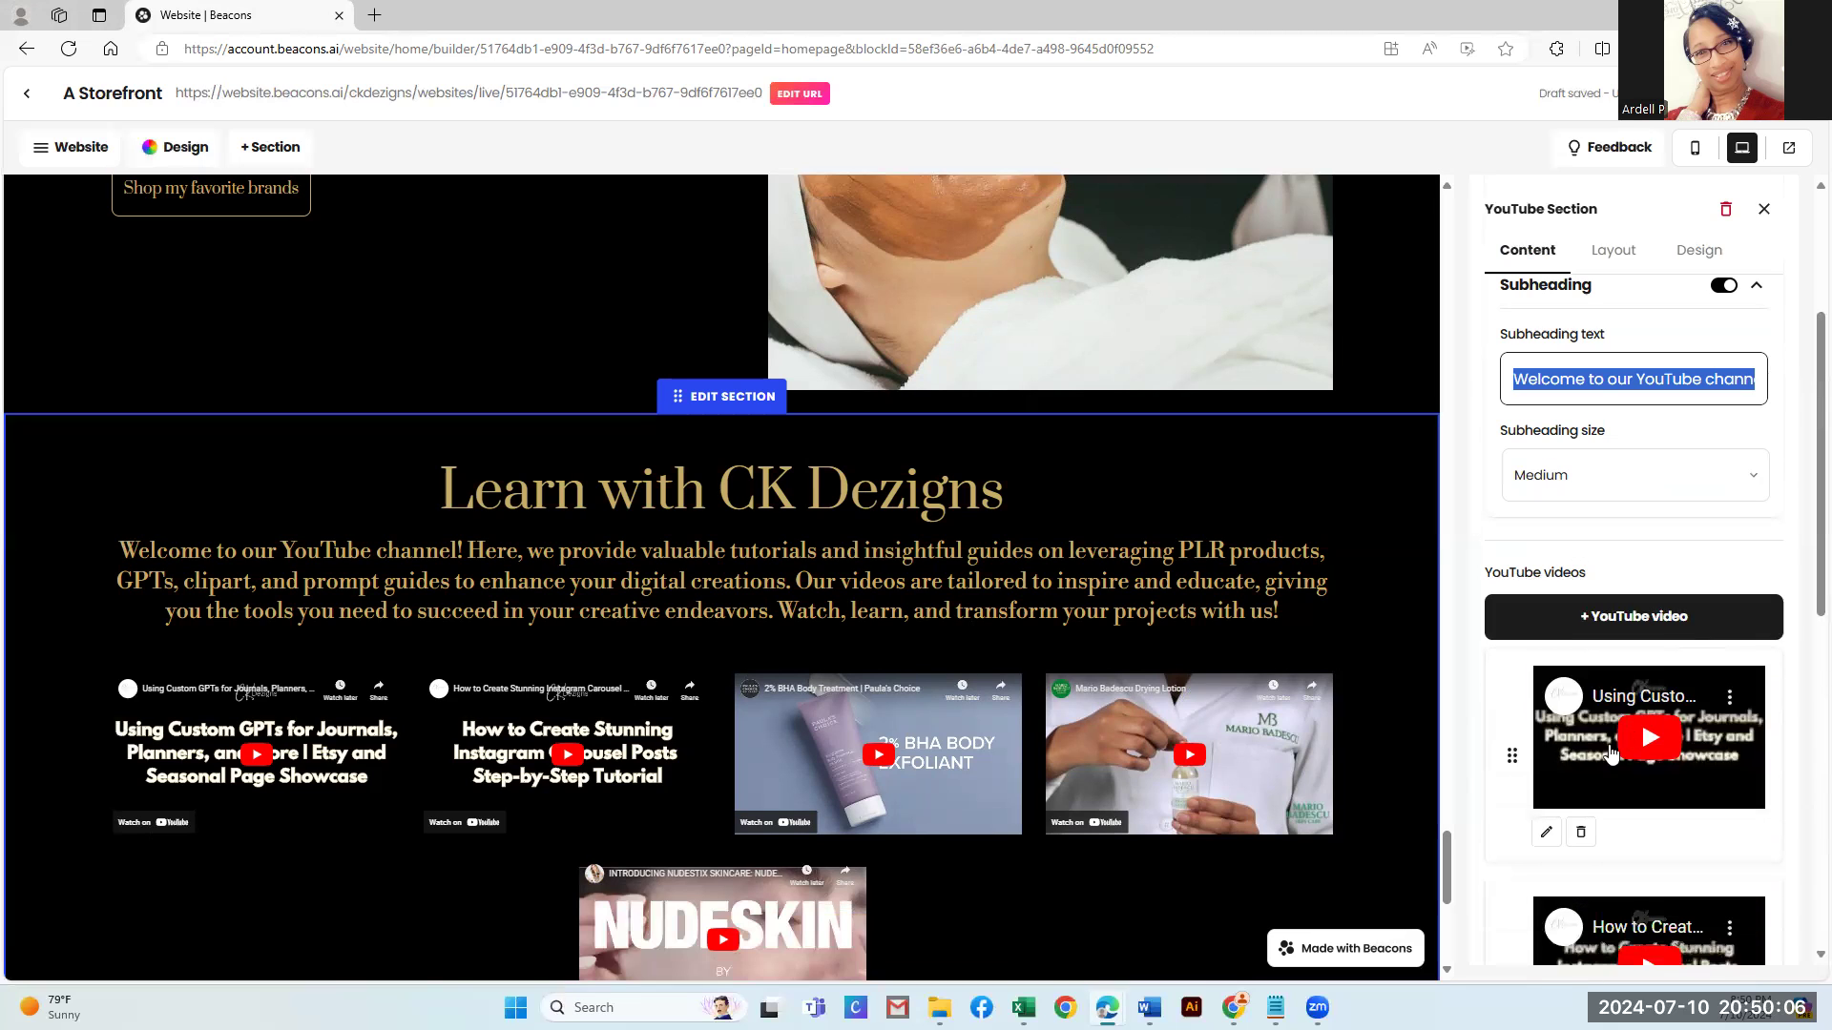
pyautogui.click(1546, 834)
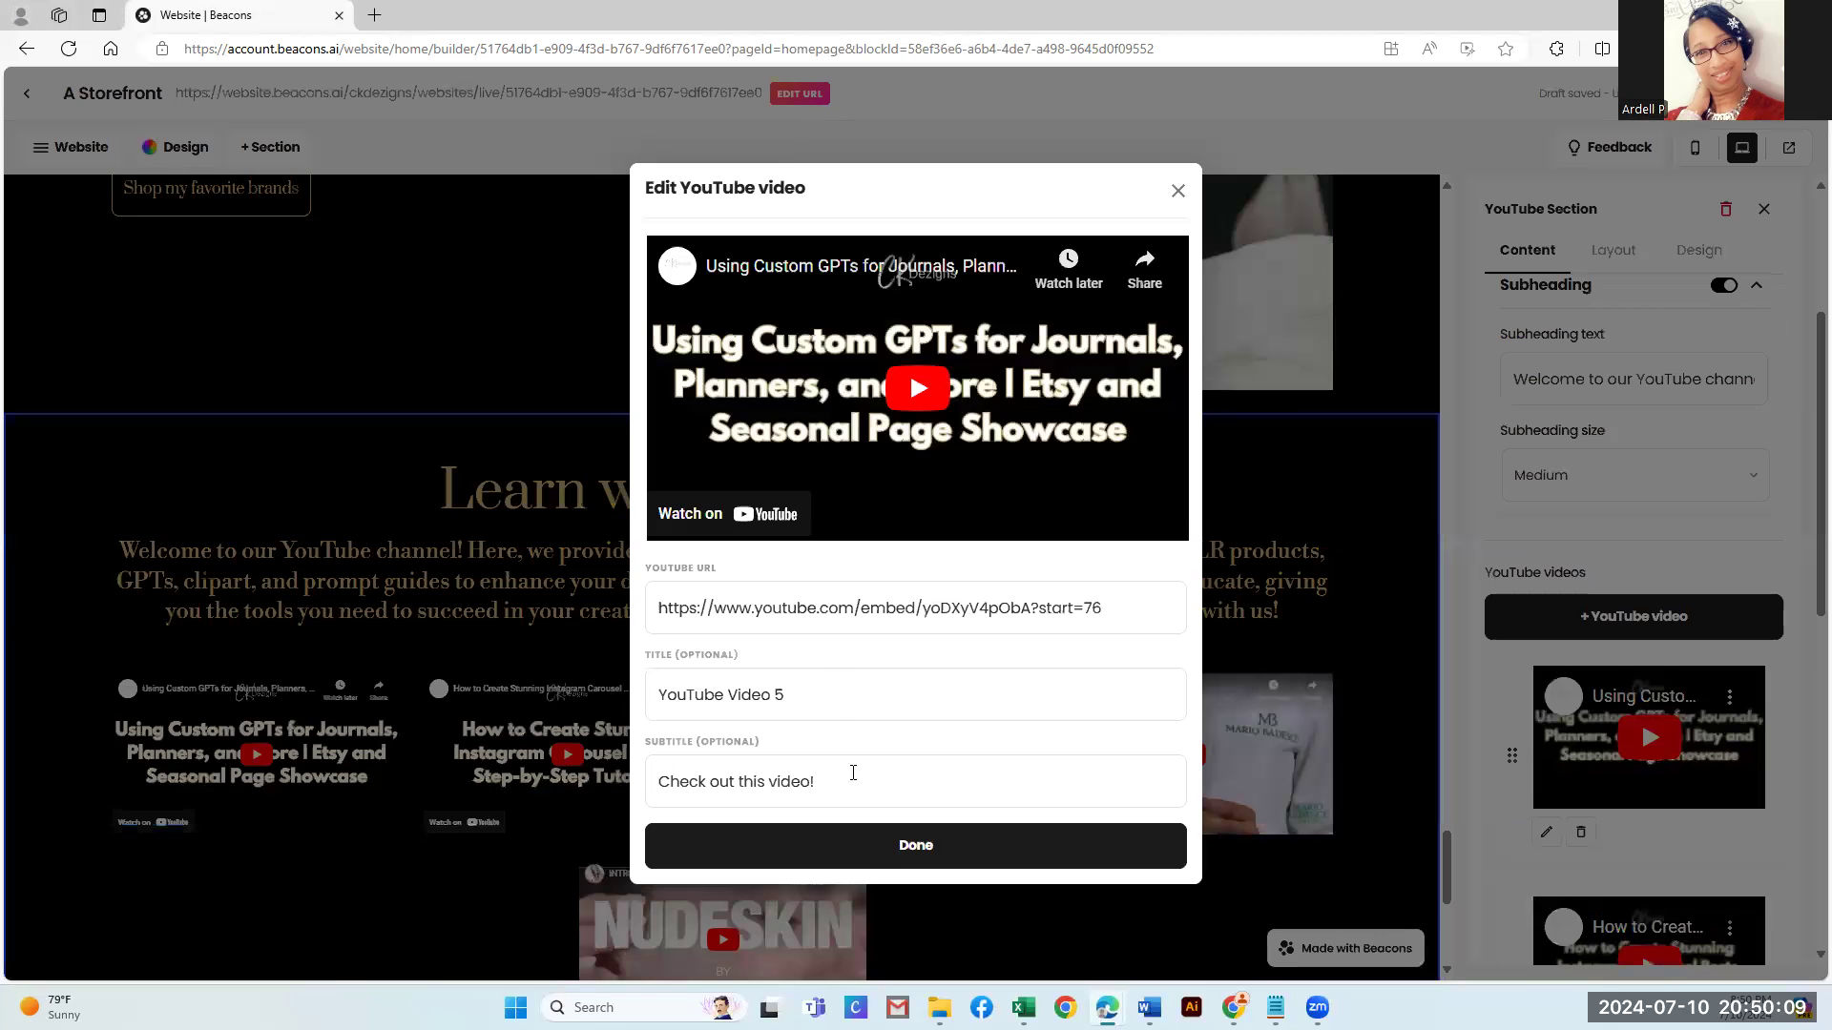
pyautogui.moveTo(1107, 1007)
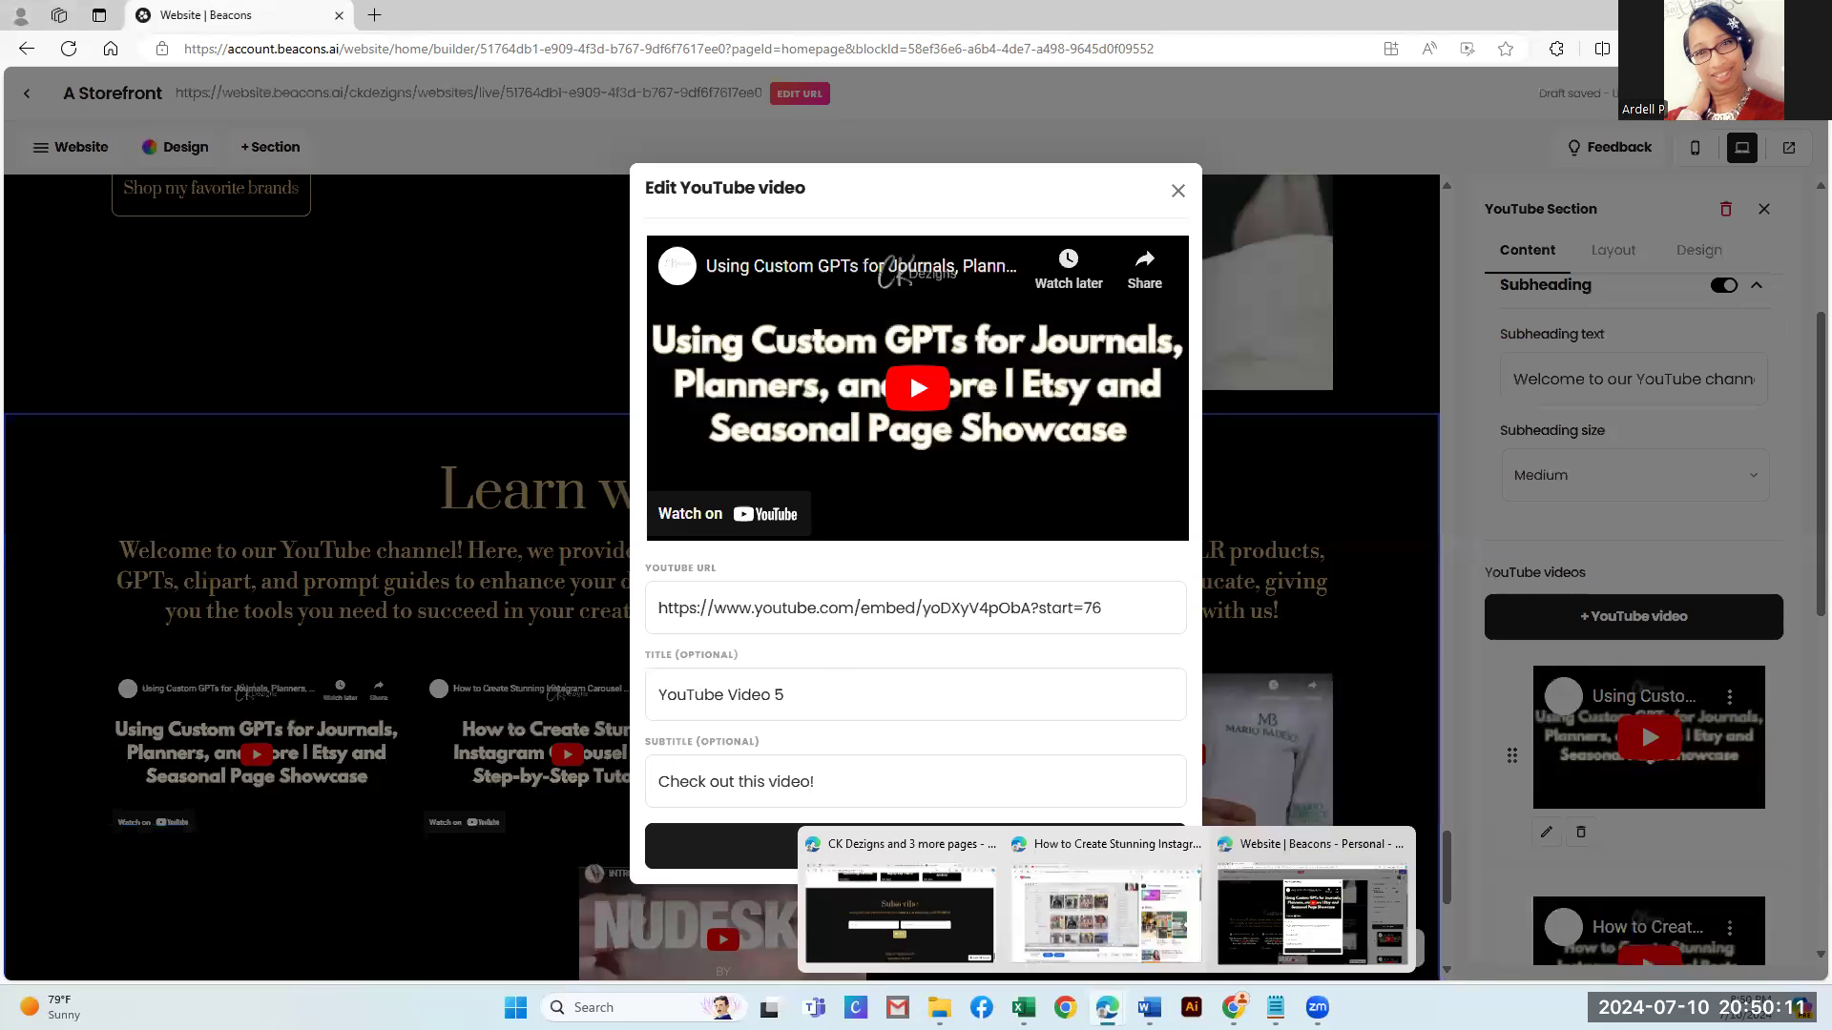
pyautogui.click(1057, 902)
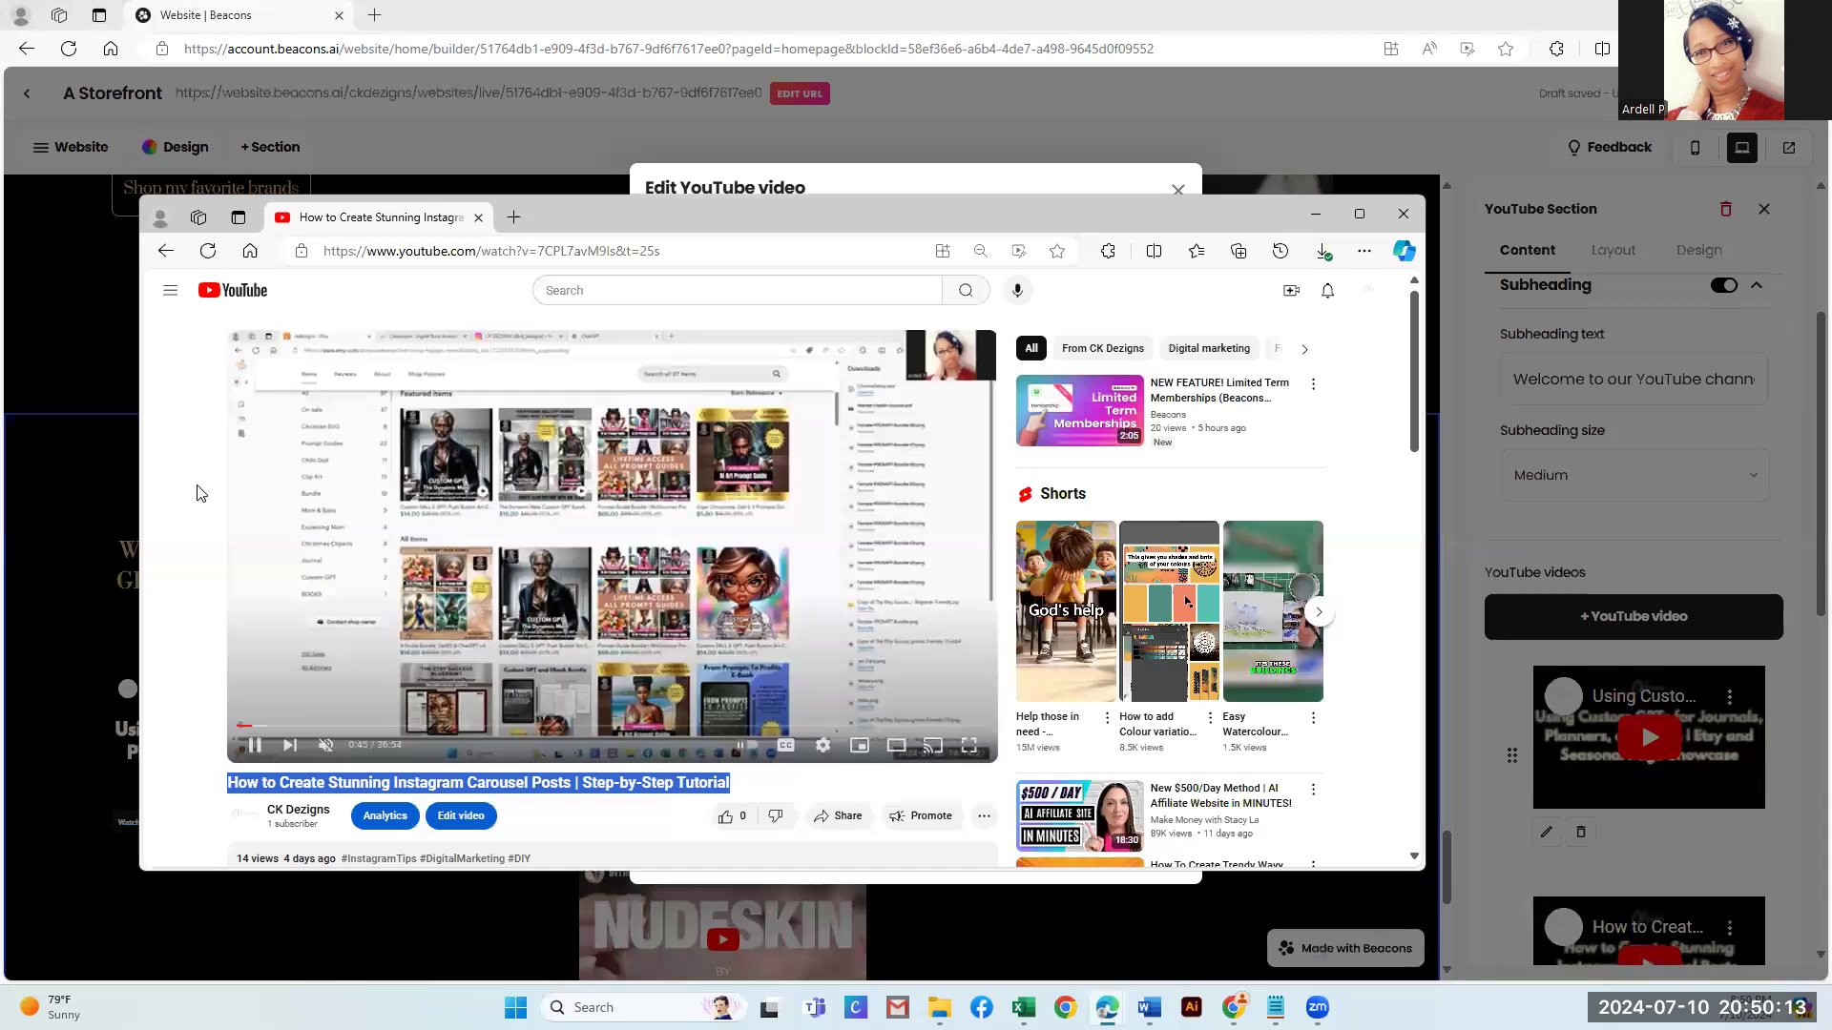
pyautogui.click(301, 811)
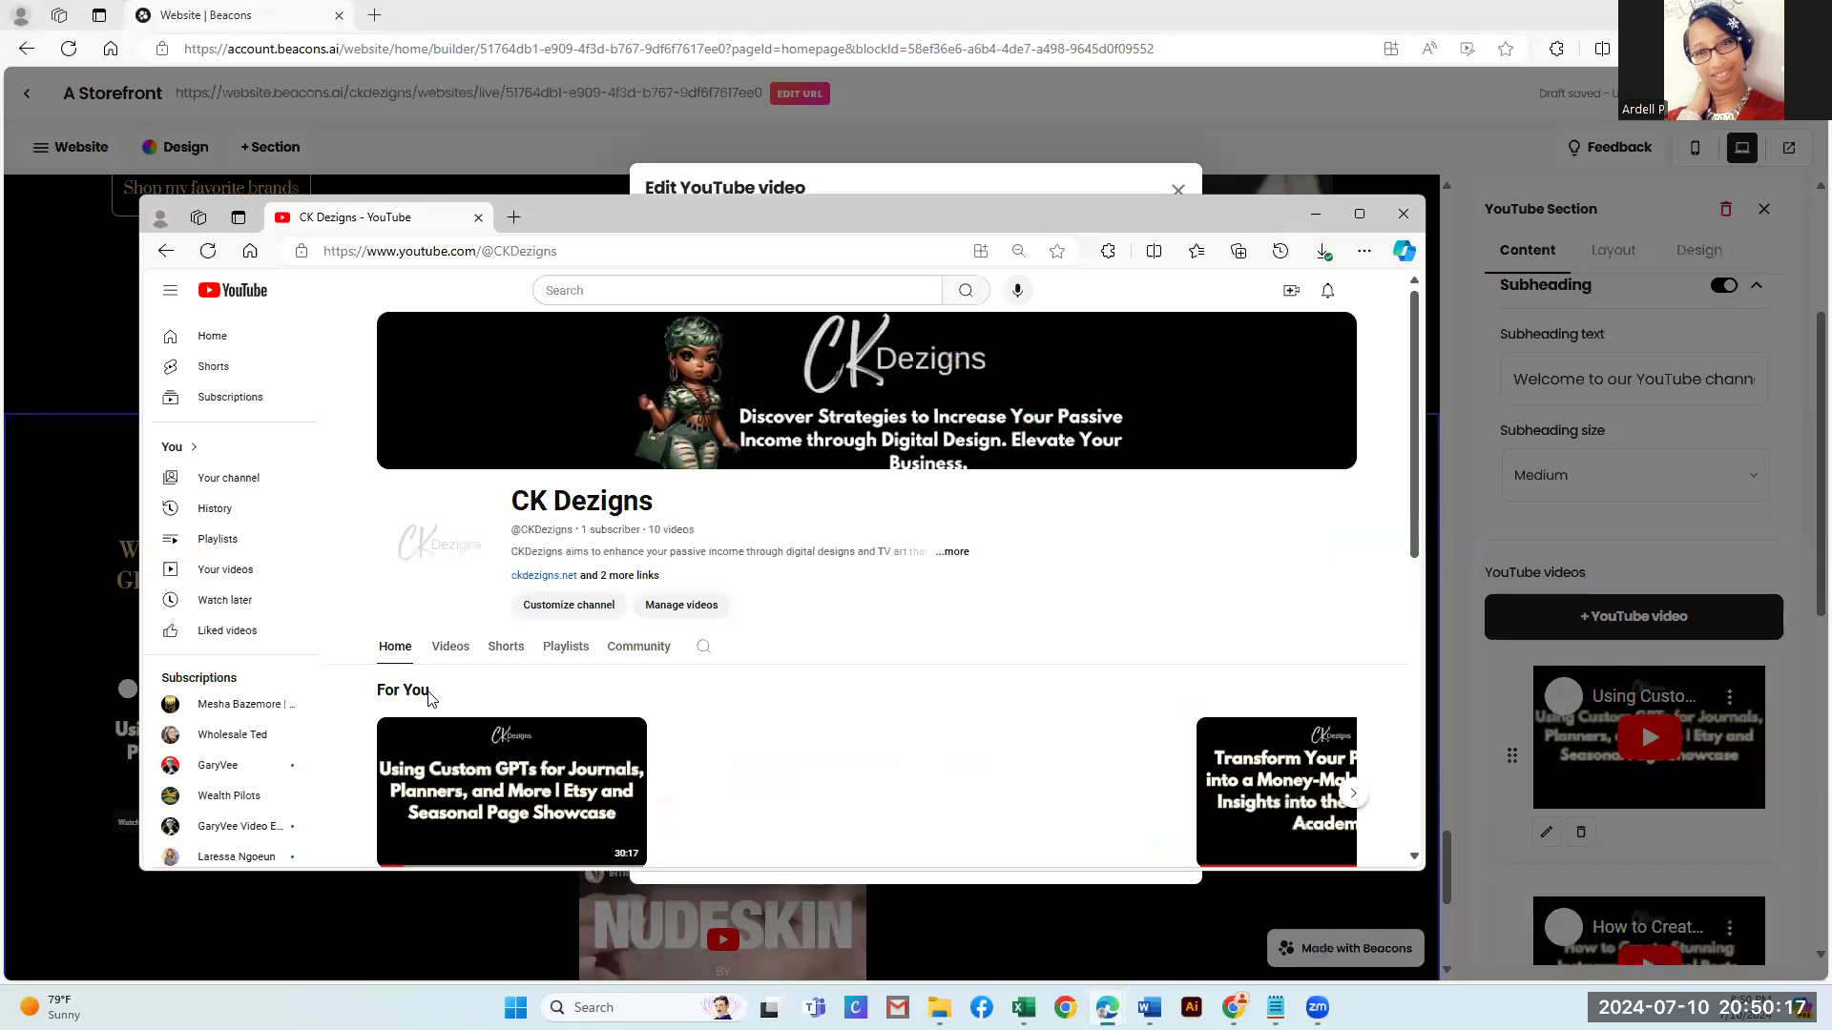
pyautogui.scroll(-3, 548, 592)
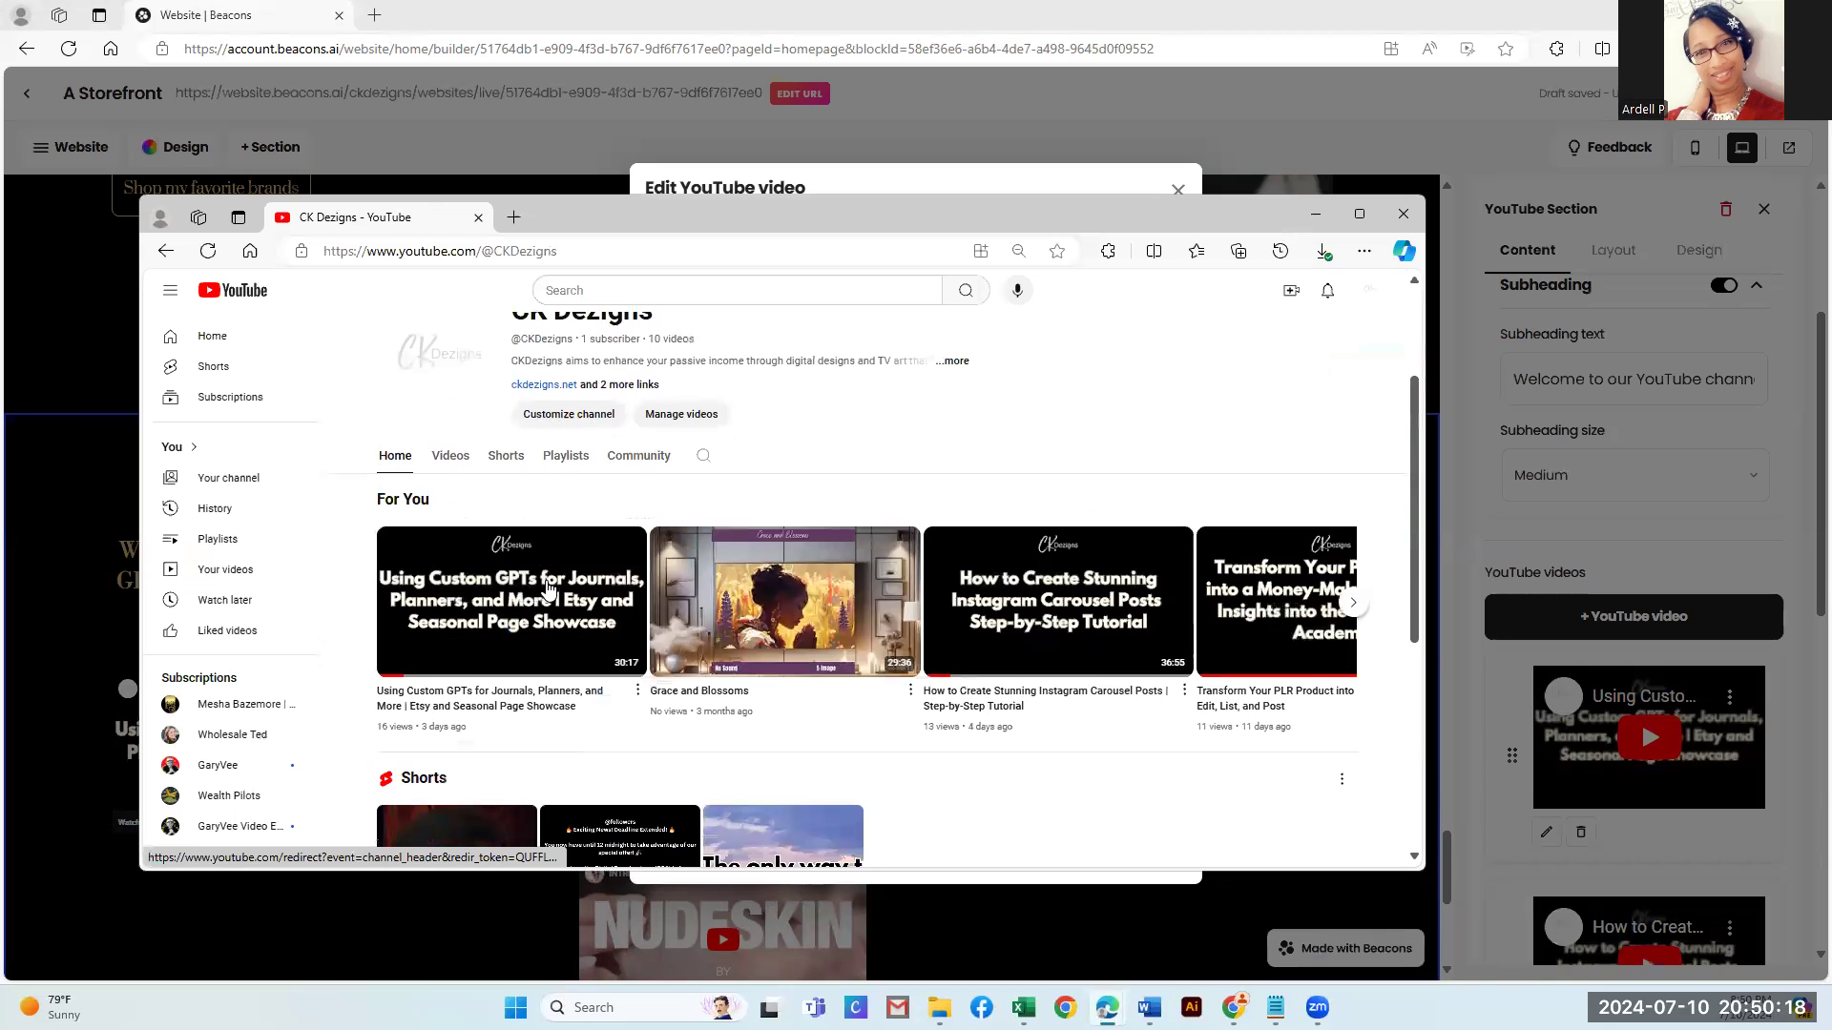
pyautogui.click(510, 710)
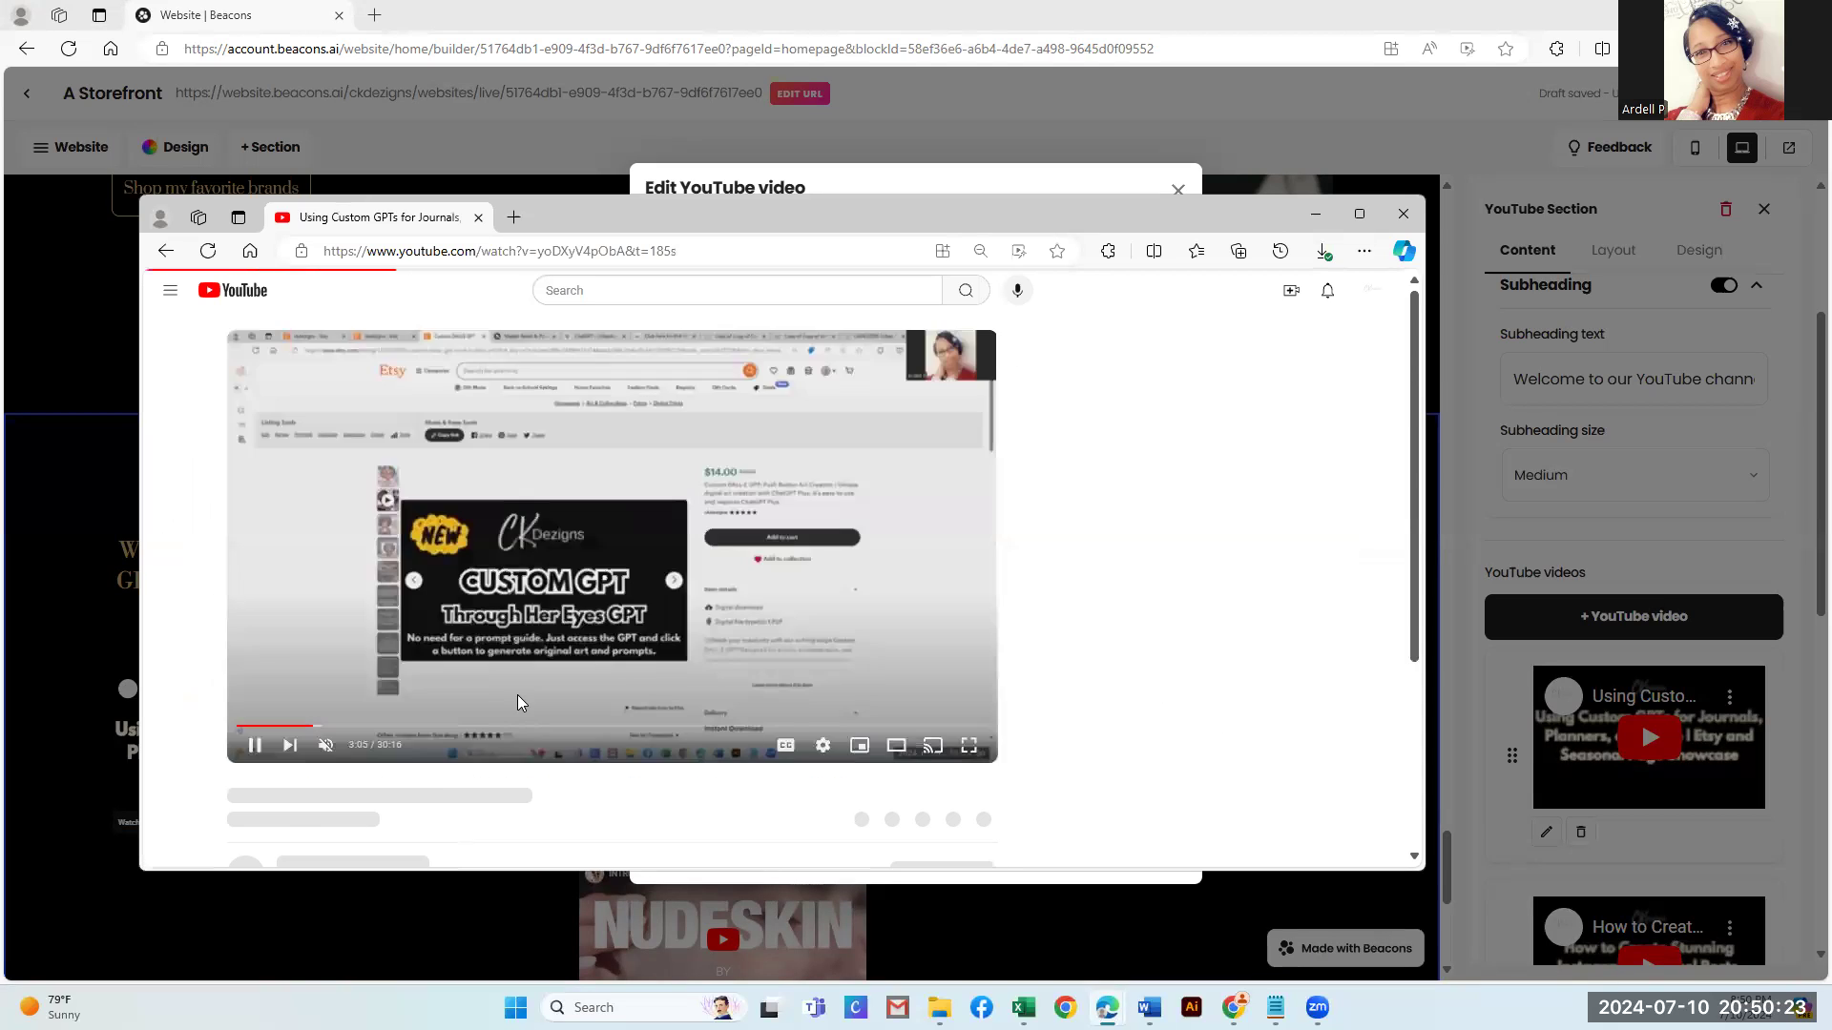
pyautogui.scroll(-2, 922, 603)
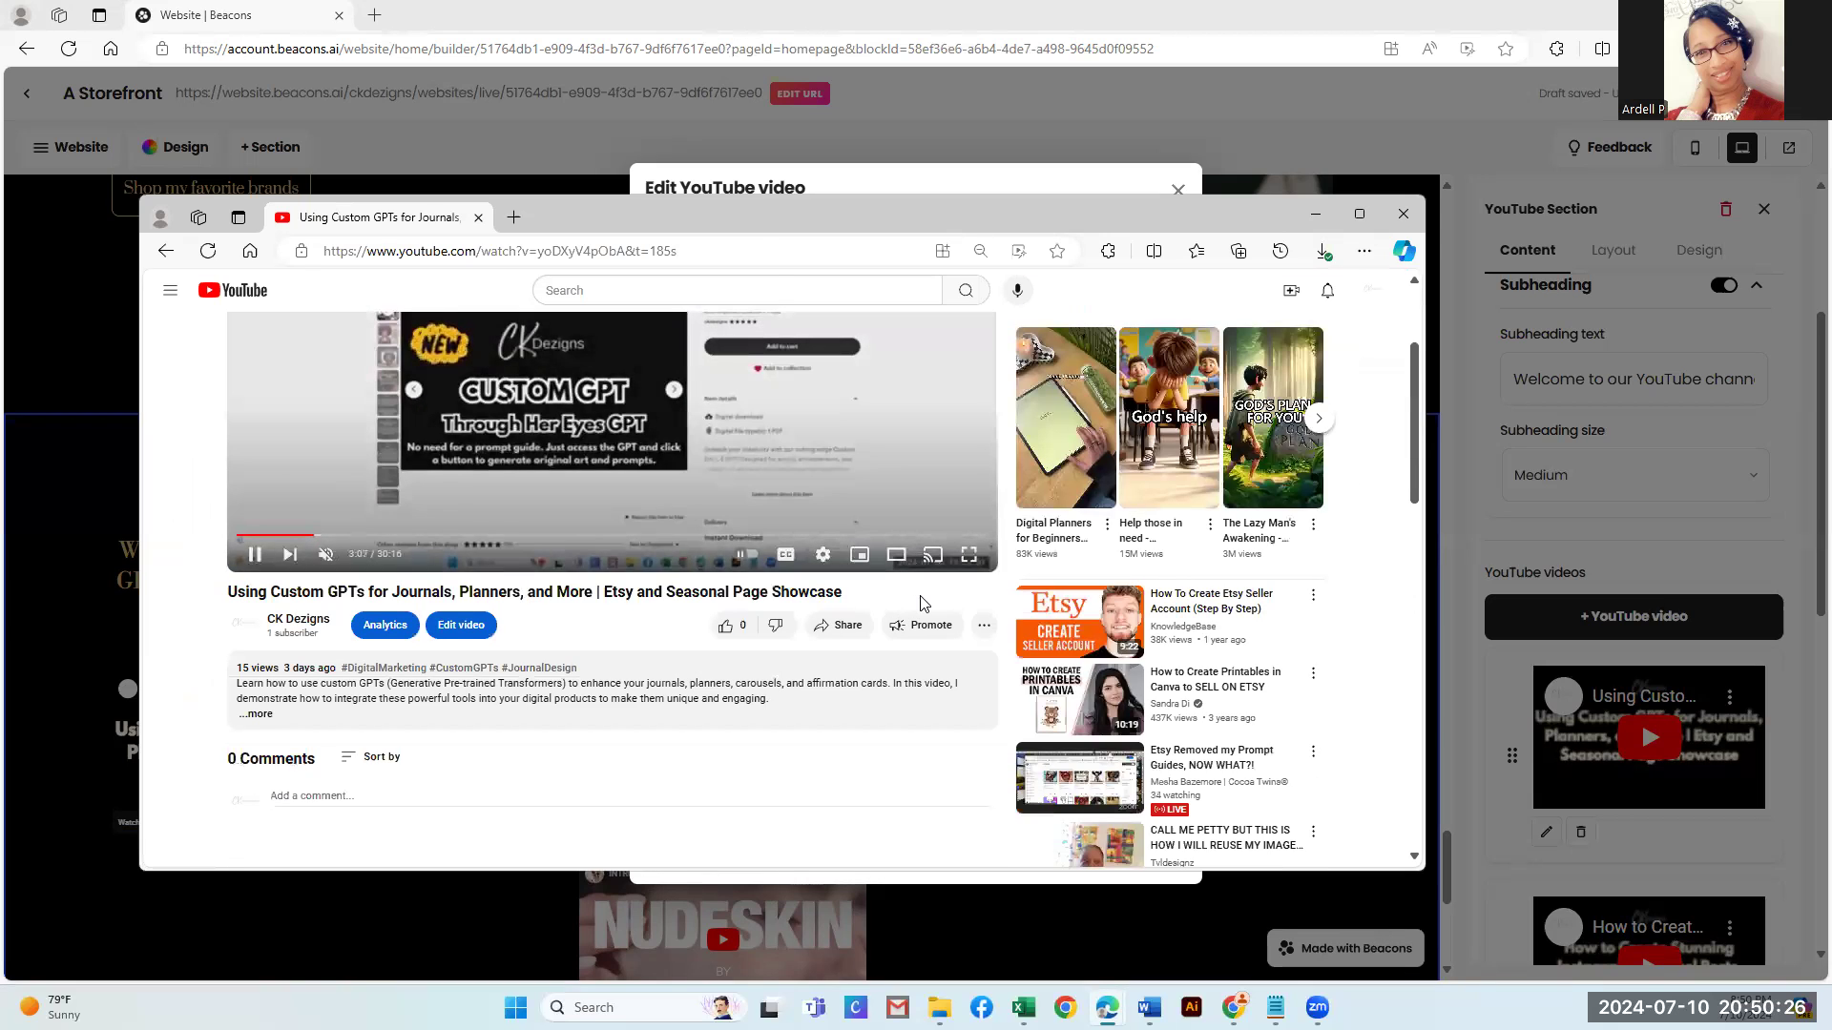
pyautogui.moveTo(848, 593); pyautogui.dragTo(213, 593)
pyautogui.hotkey('ctrl', 'c')
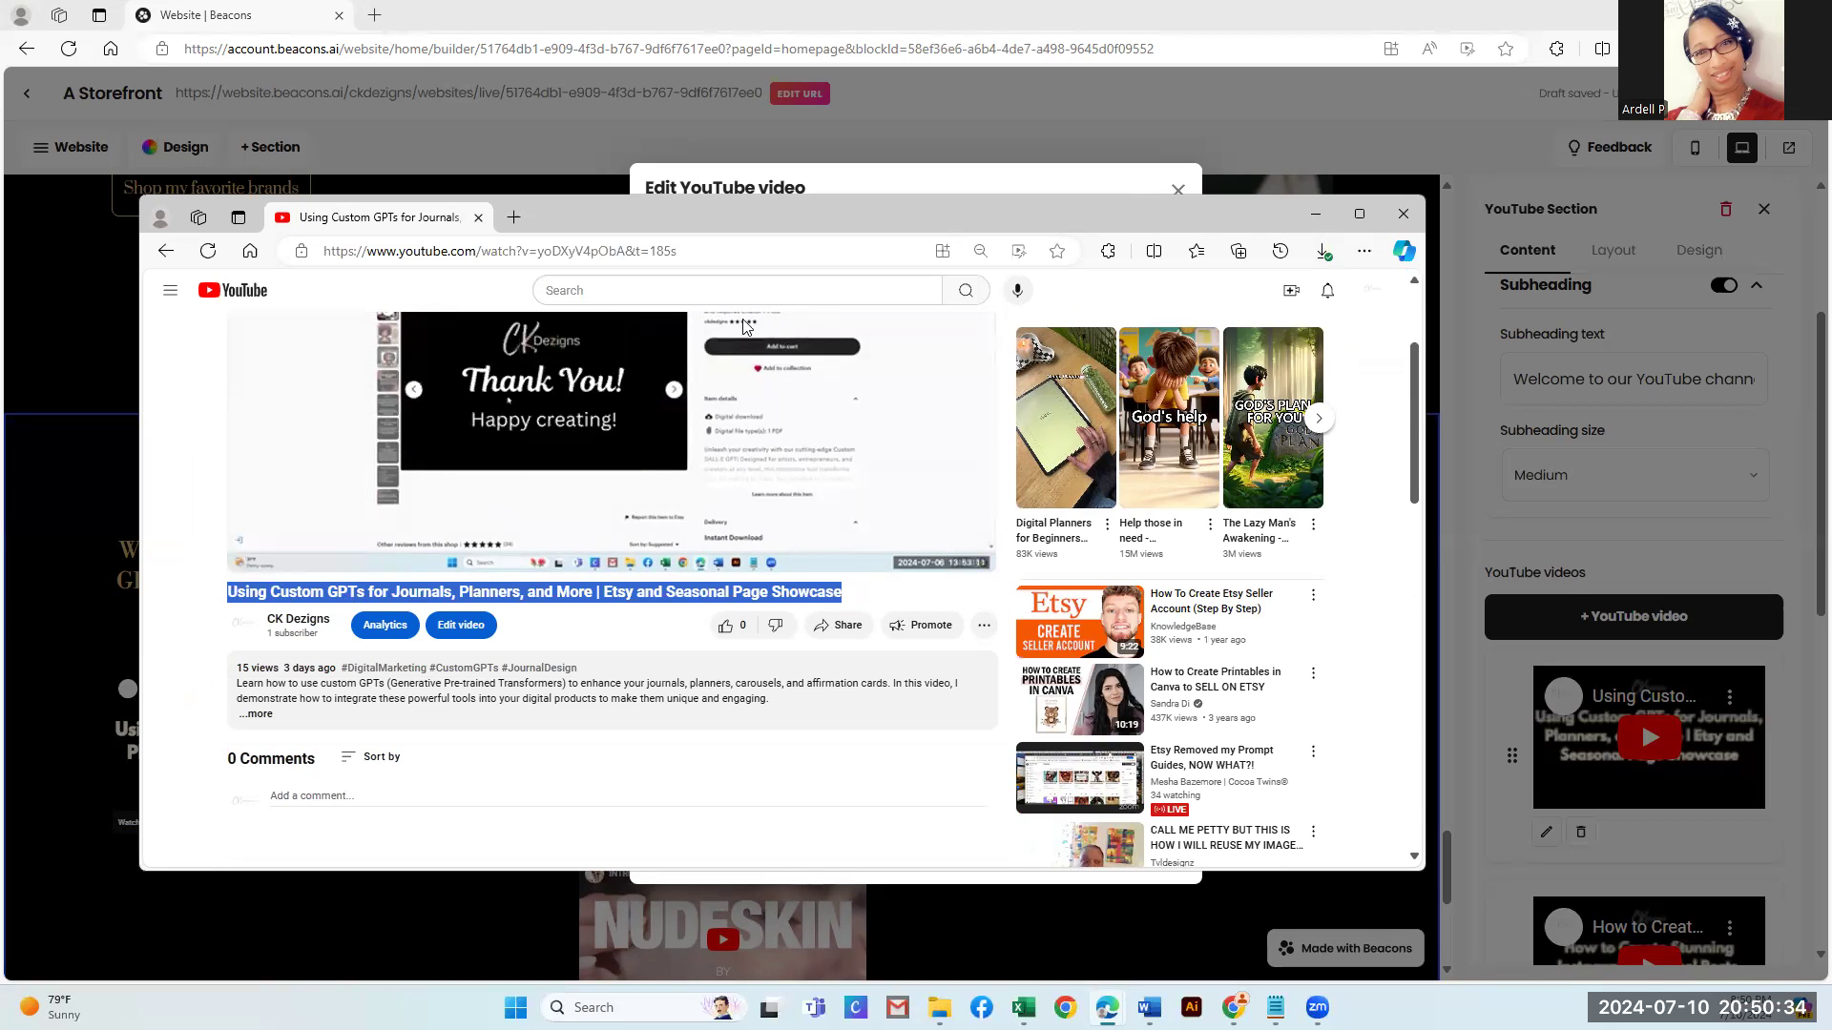
# Back in Beacons, set the first video's title to "Using Custom GPTs for Journals, Planners, and More | Etsy and Seasonal Page Showcase" and save it
pyautogui.click(1316, 215)
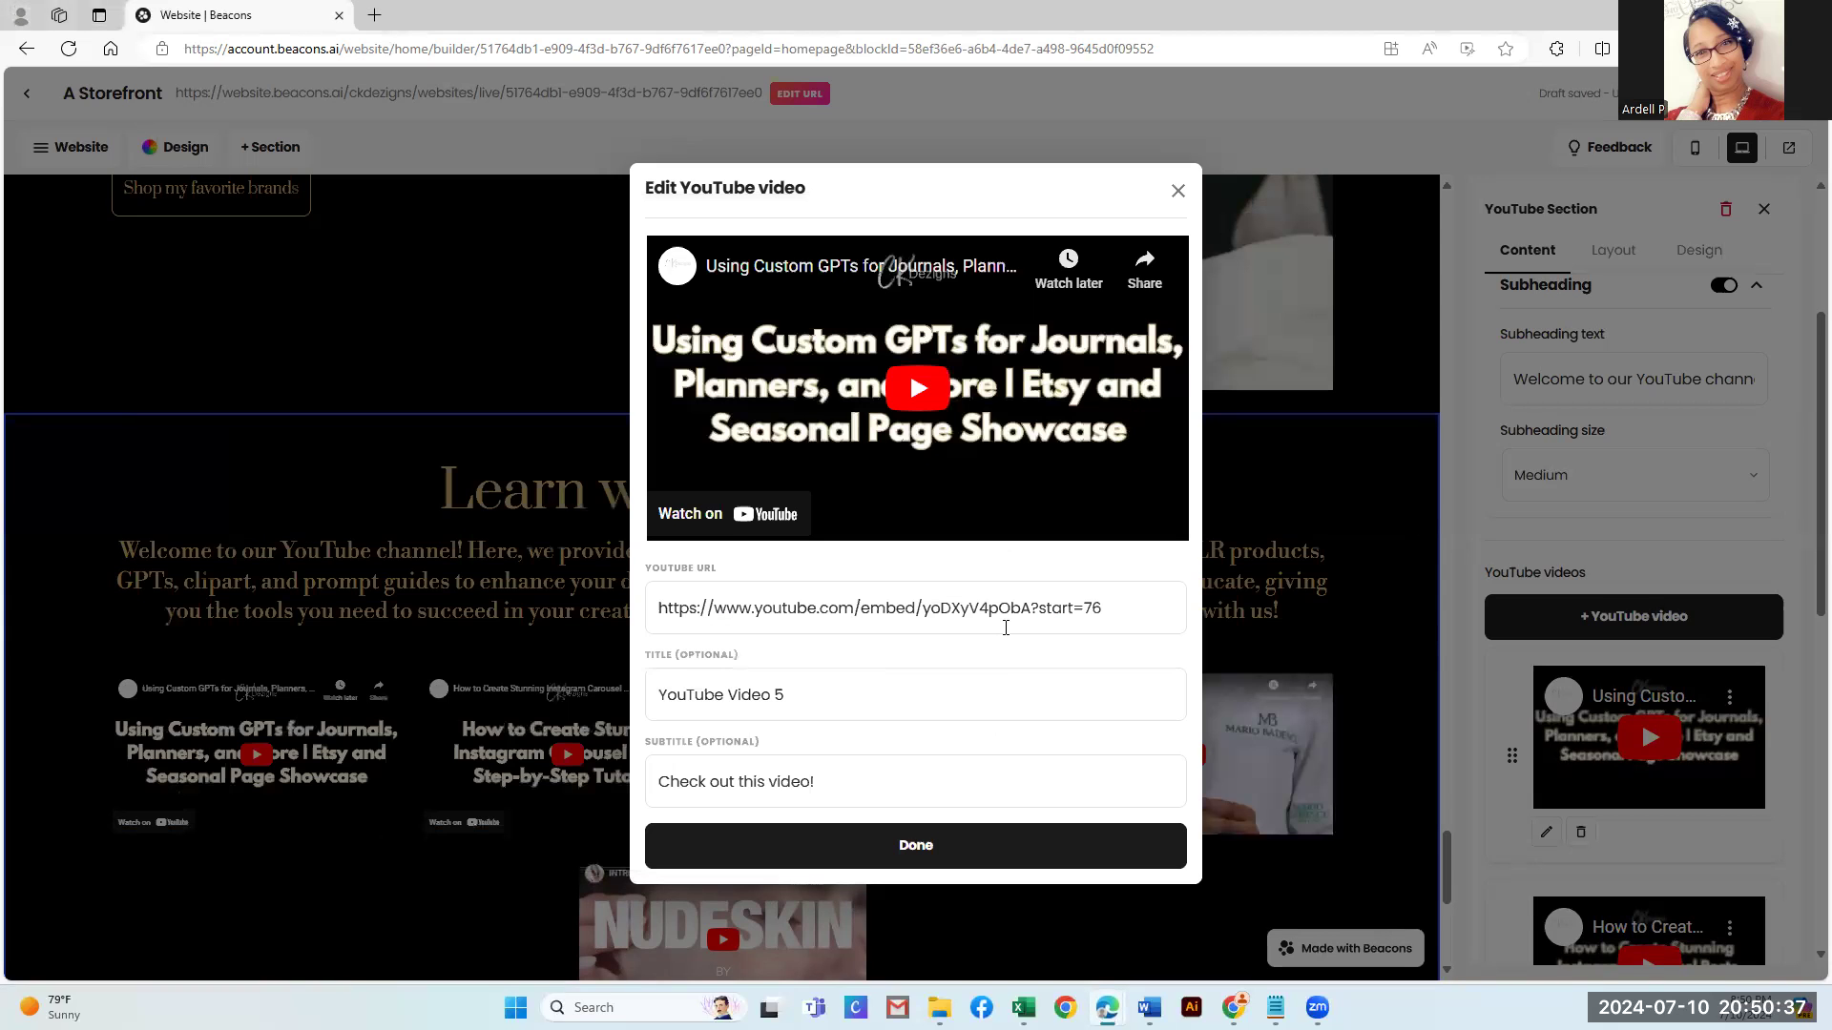
pyautogui.moveTo(805, 670); pyautogui.dragTo(599, 677)
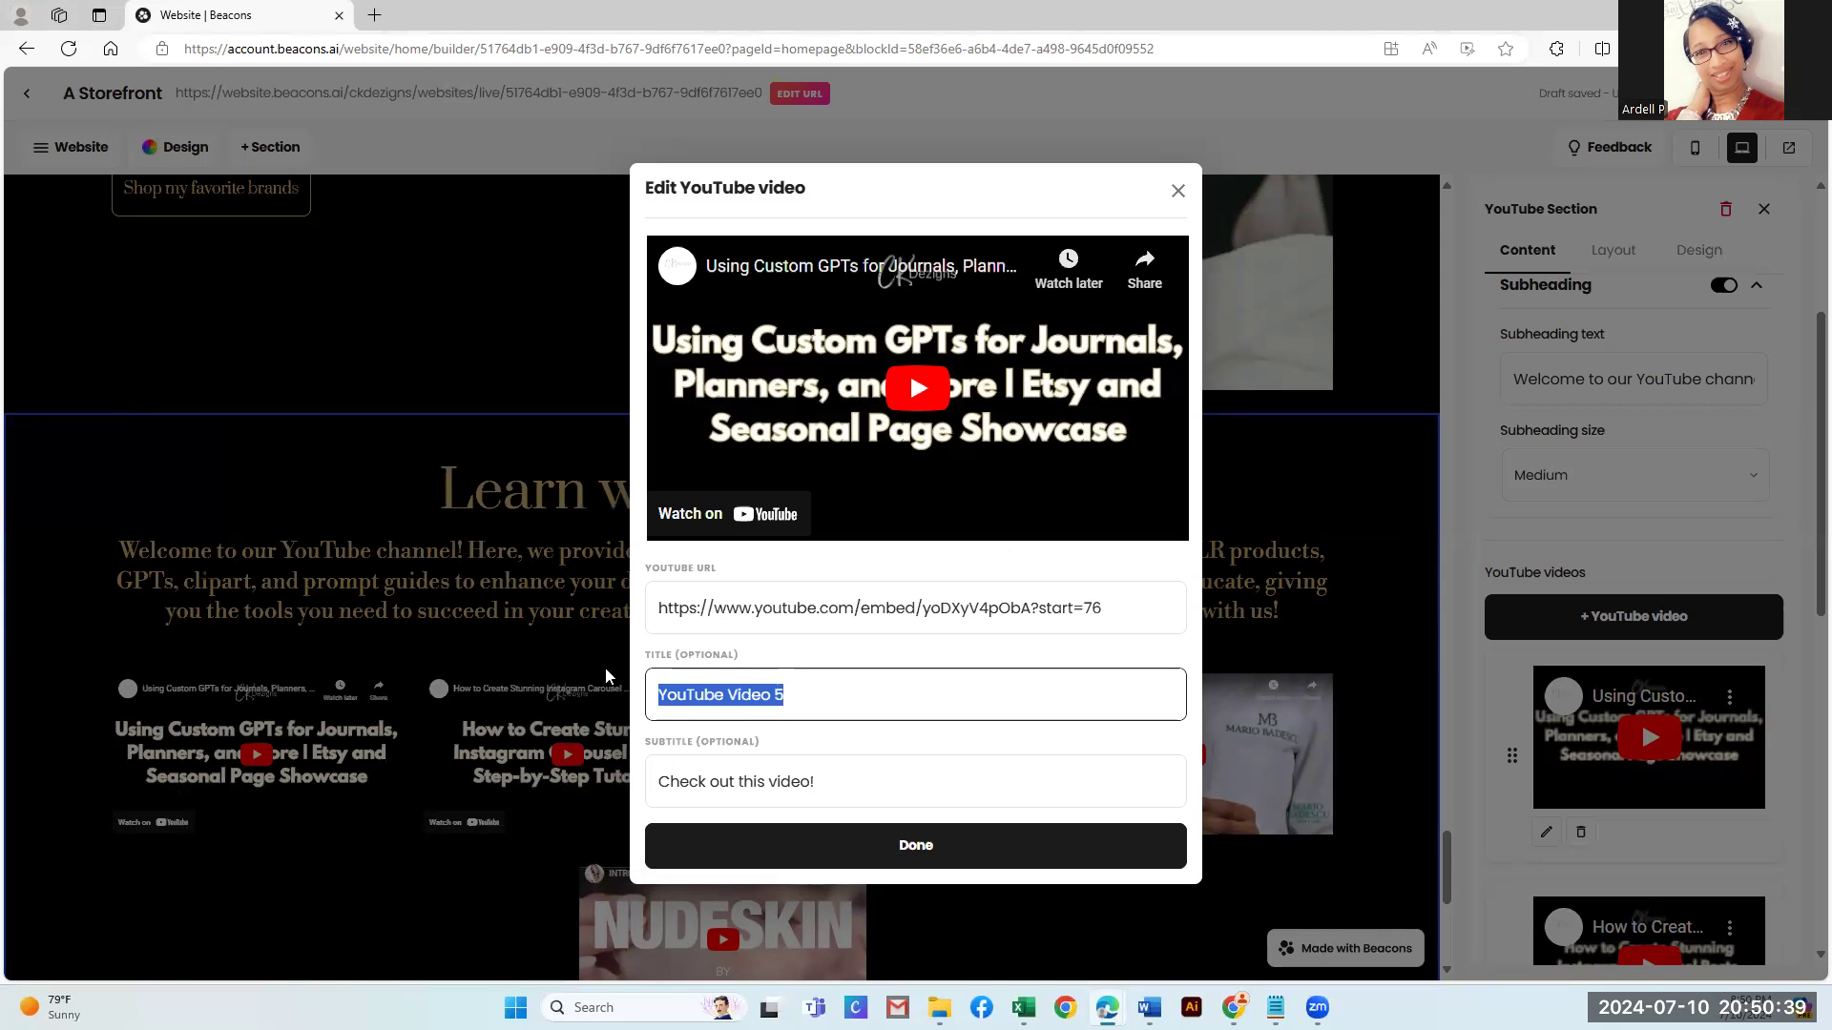
pyautogui.hotkey('ctrl', 'v')
pyautogui.click(923, 846)
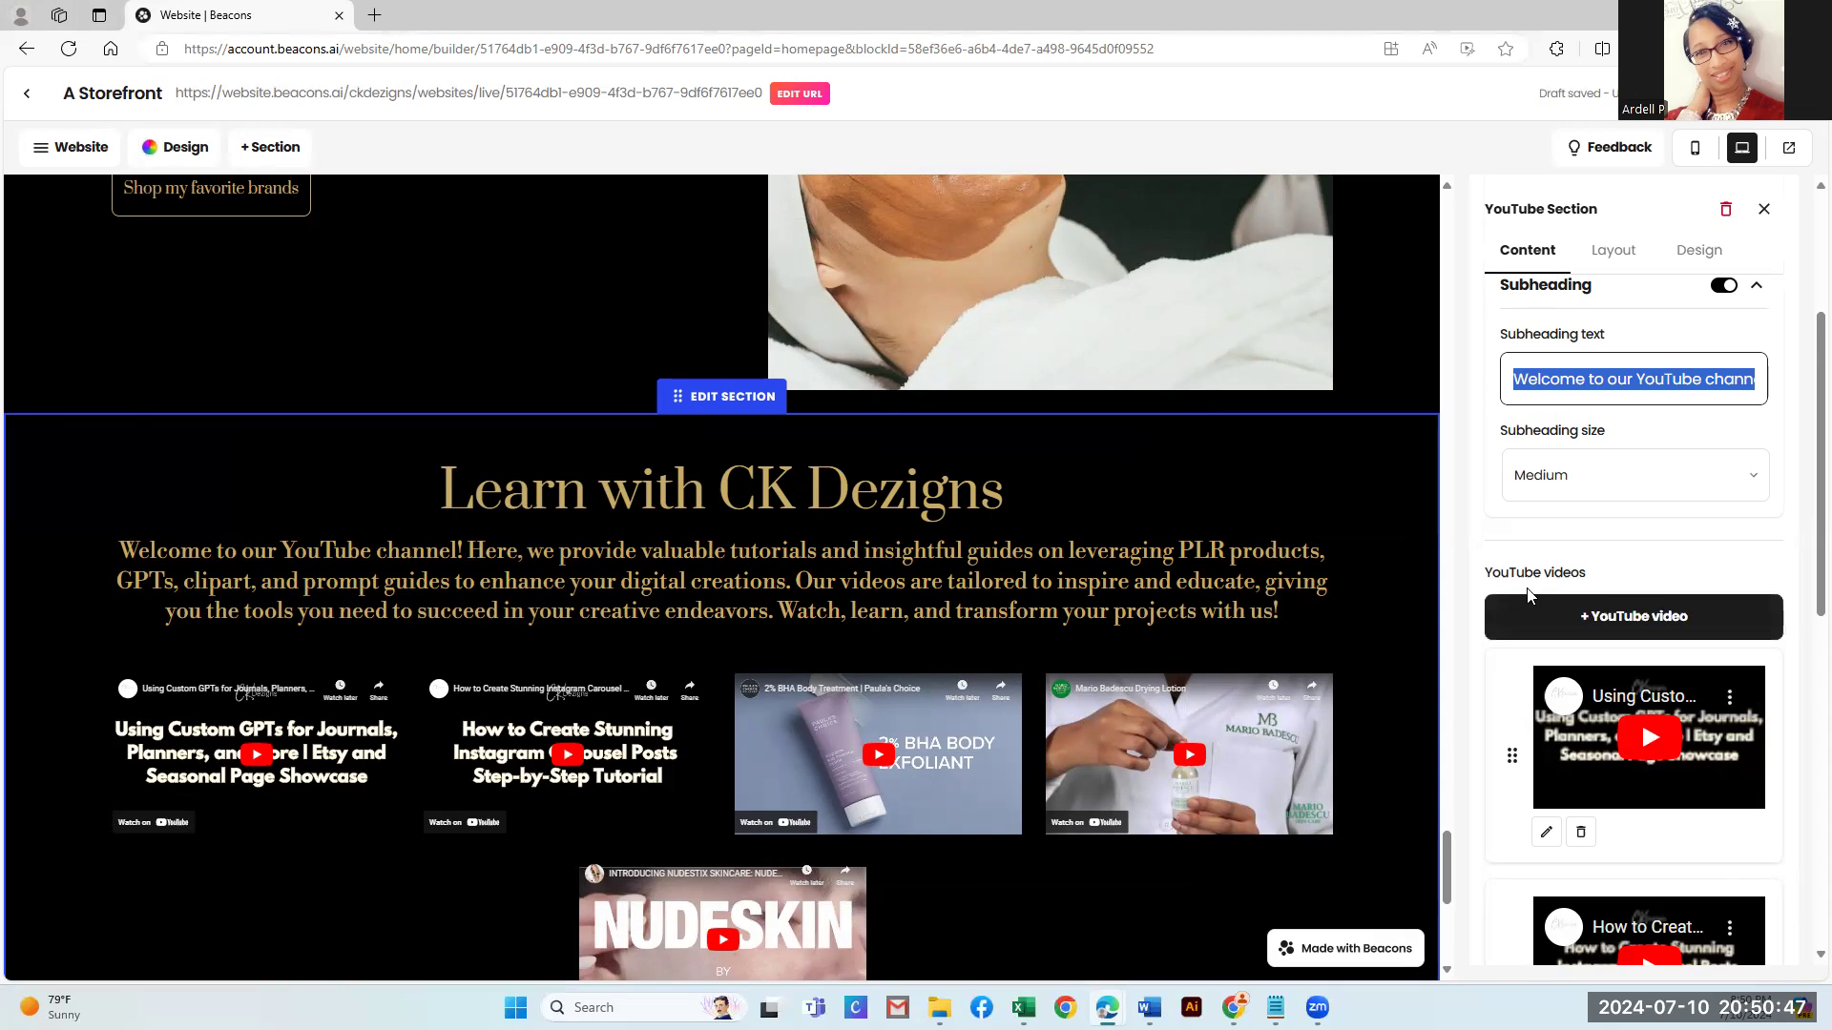
# Delete the 2% BHA Body Treatment, Mario Badescu Drying Lotion and Nudestix Nudeskin videos from the YouTube section
pyautogui.scroll(-5, 1546, 667)
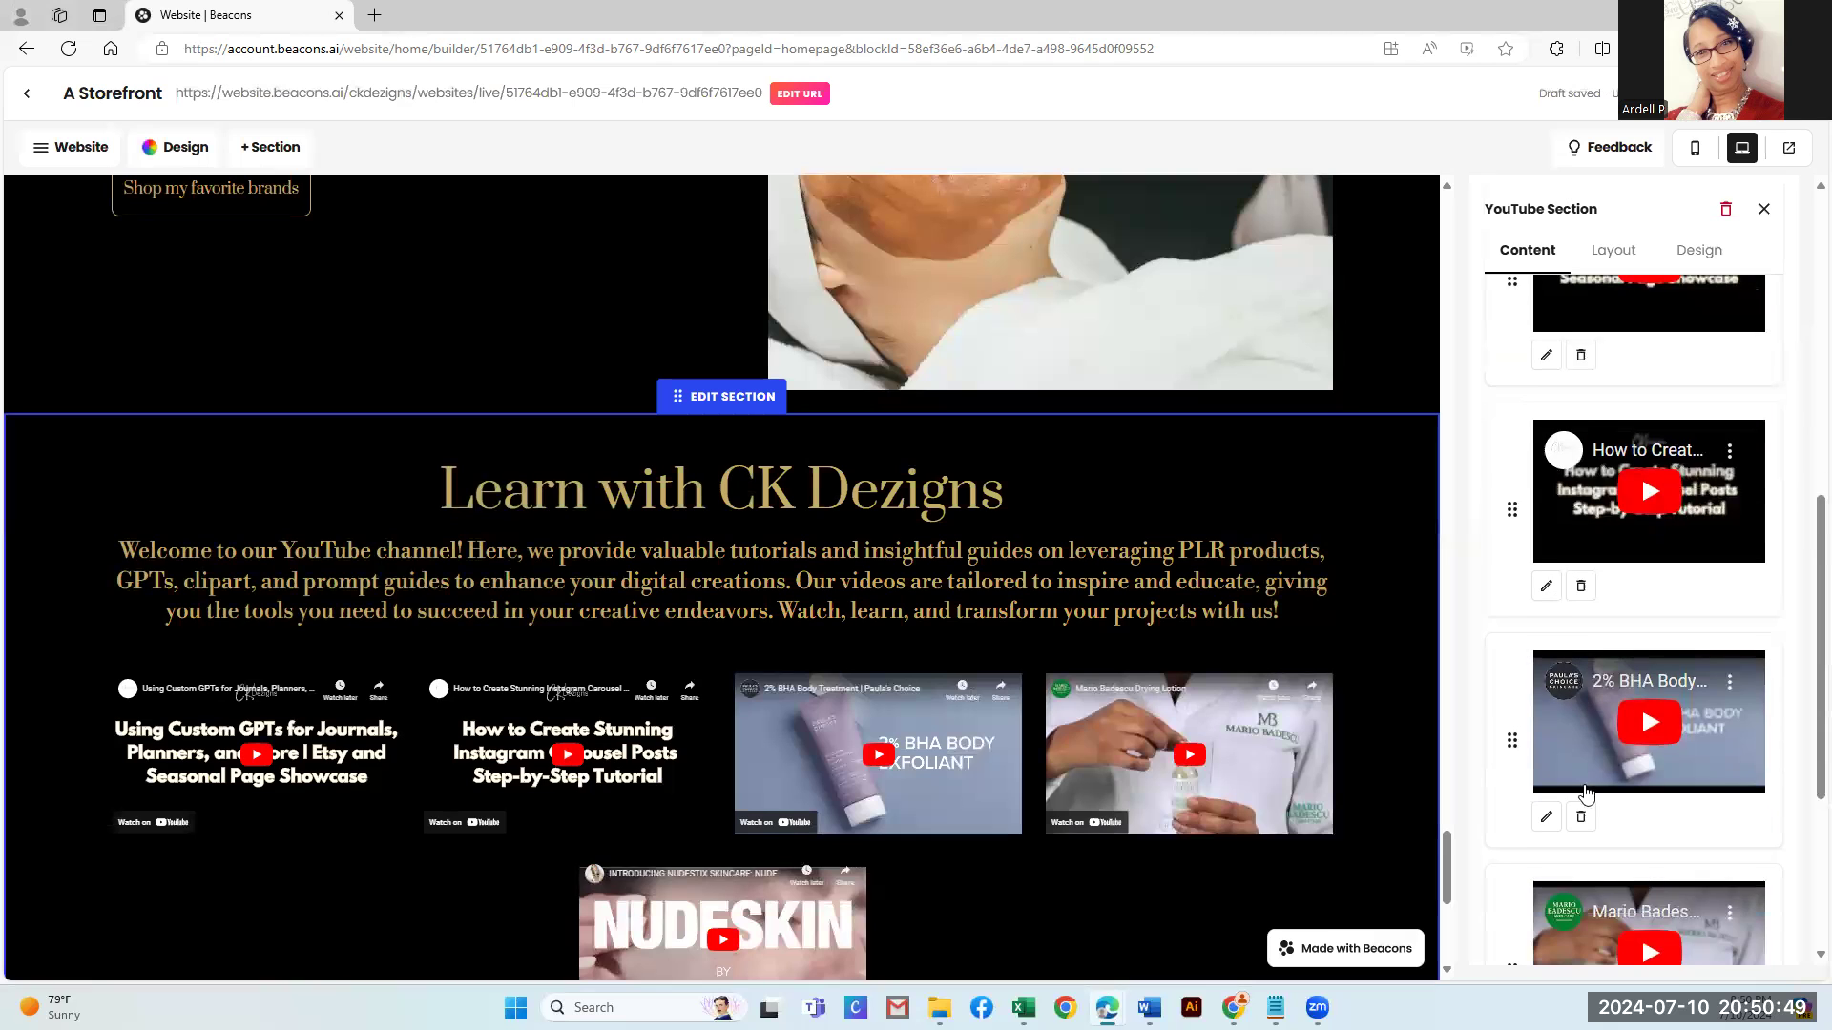
pyautogui.click(1581, 724)
pyautogui.click(987, 570)
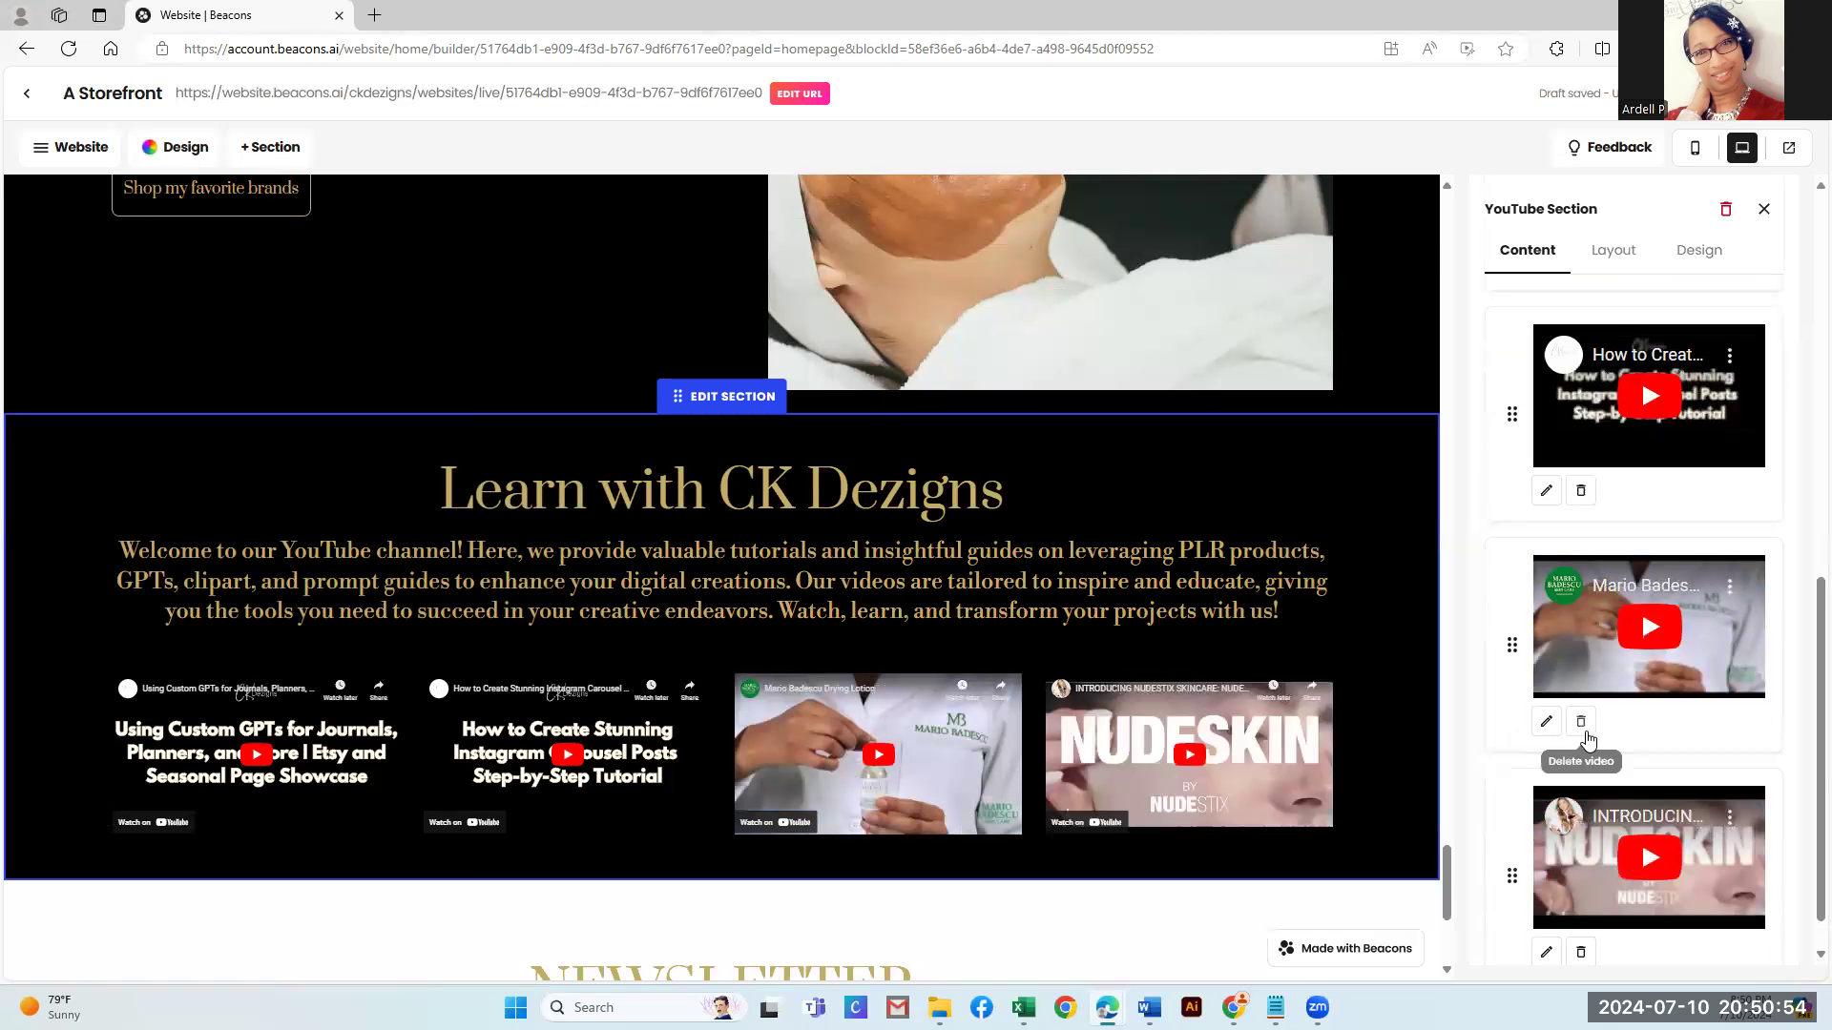
pyautogui.click(1581, 722)
pyautogui.click(1026, 568)
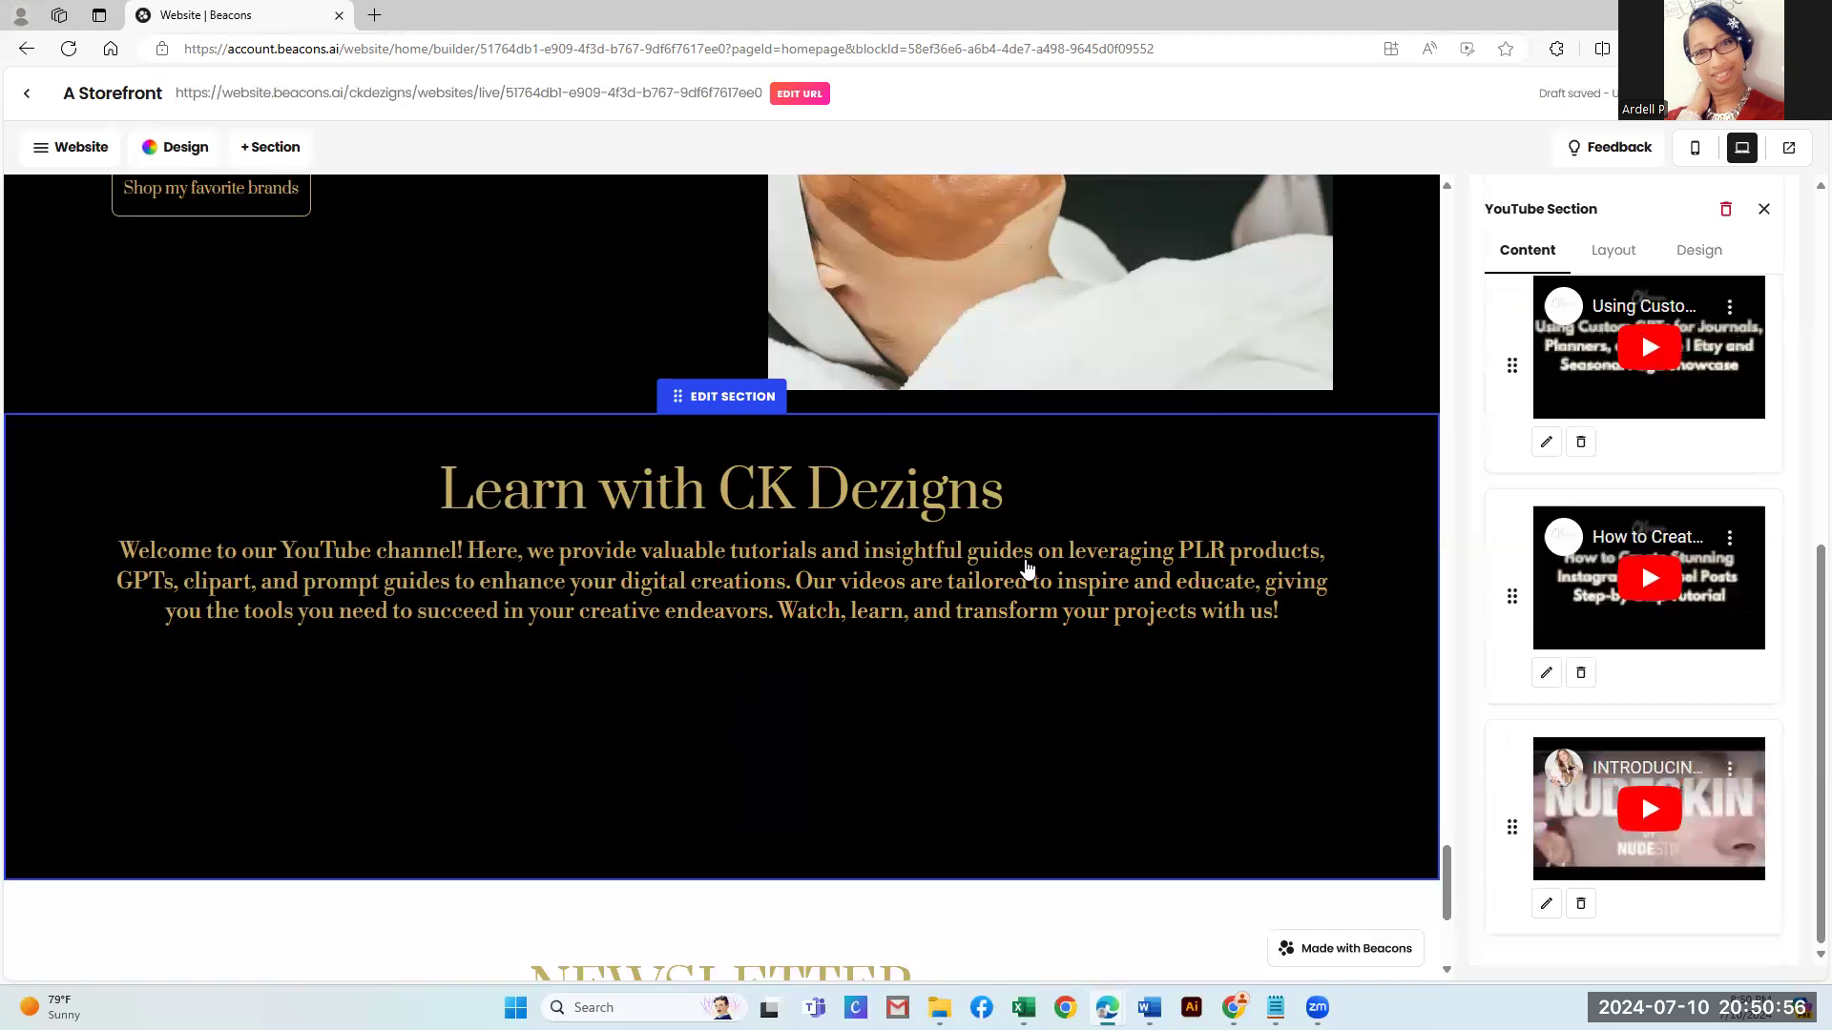
pyautogui.click(1581, 904)
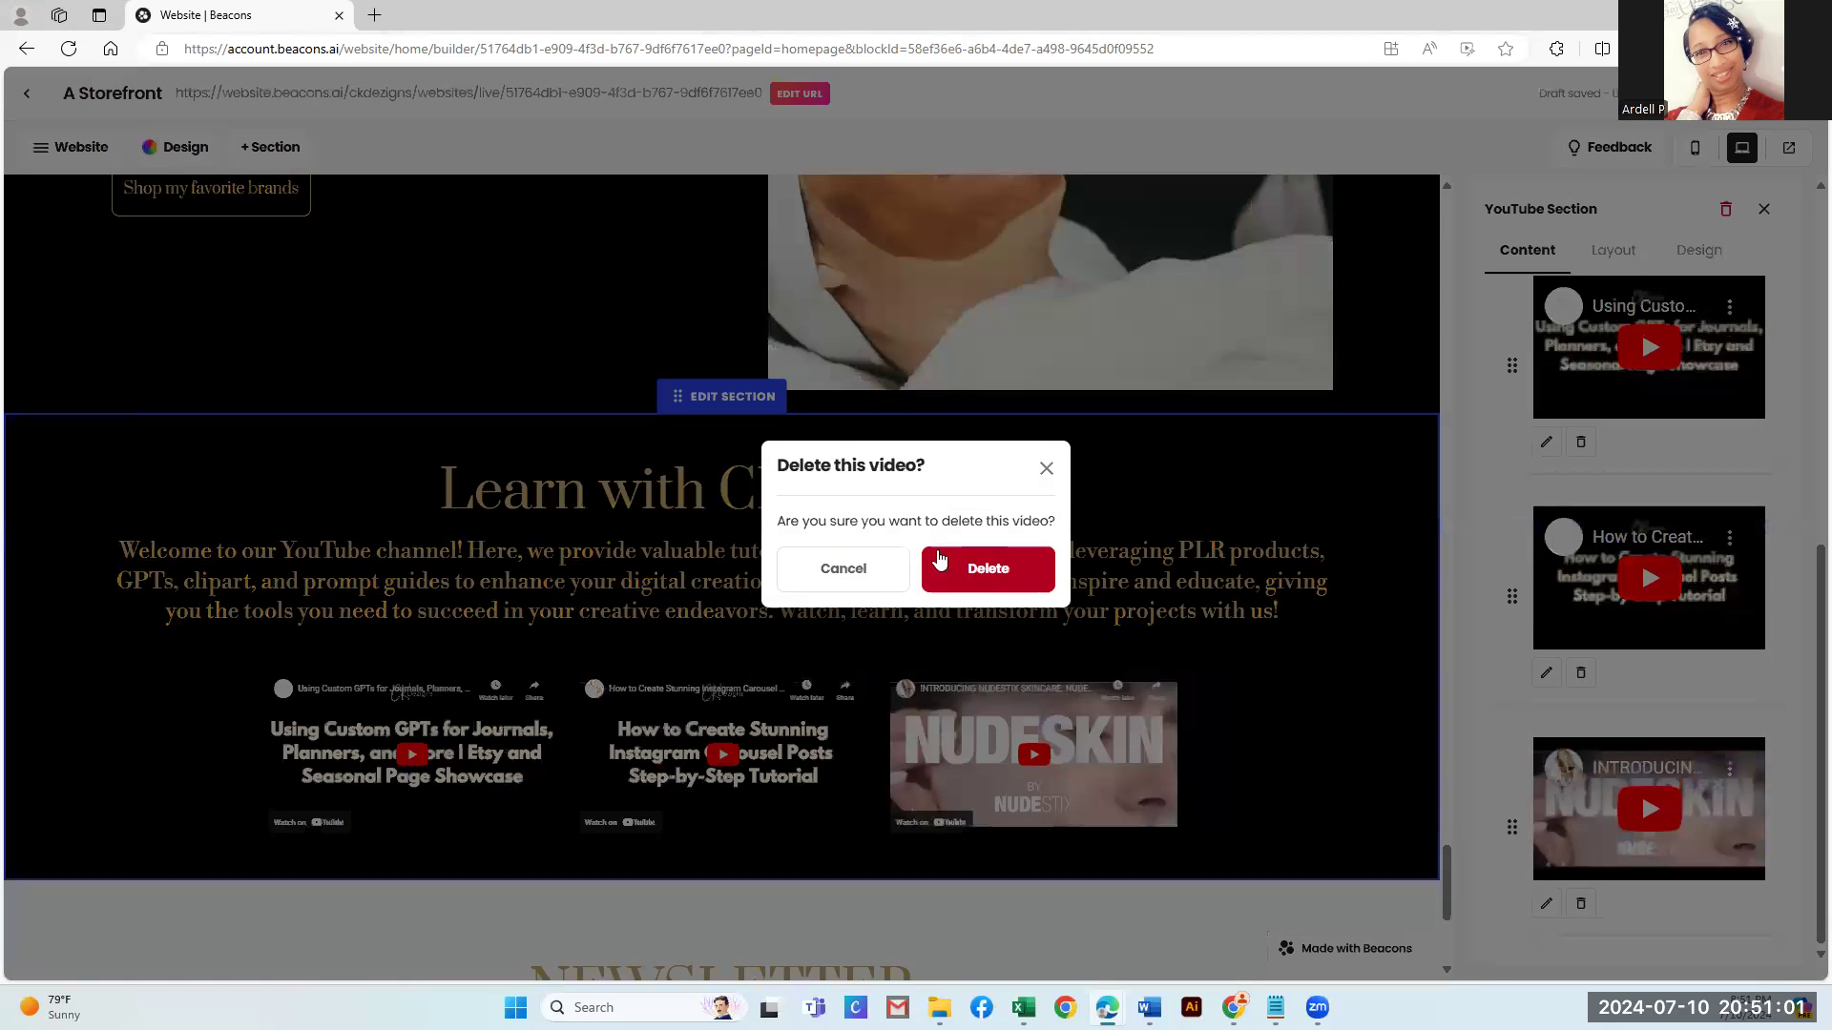
pyautogui.click(1021, 571)
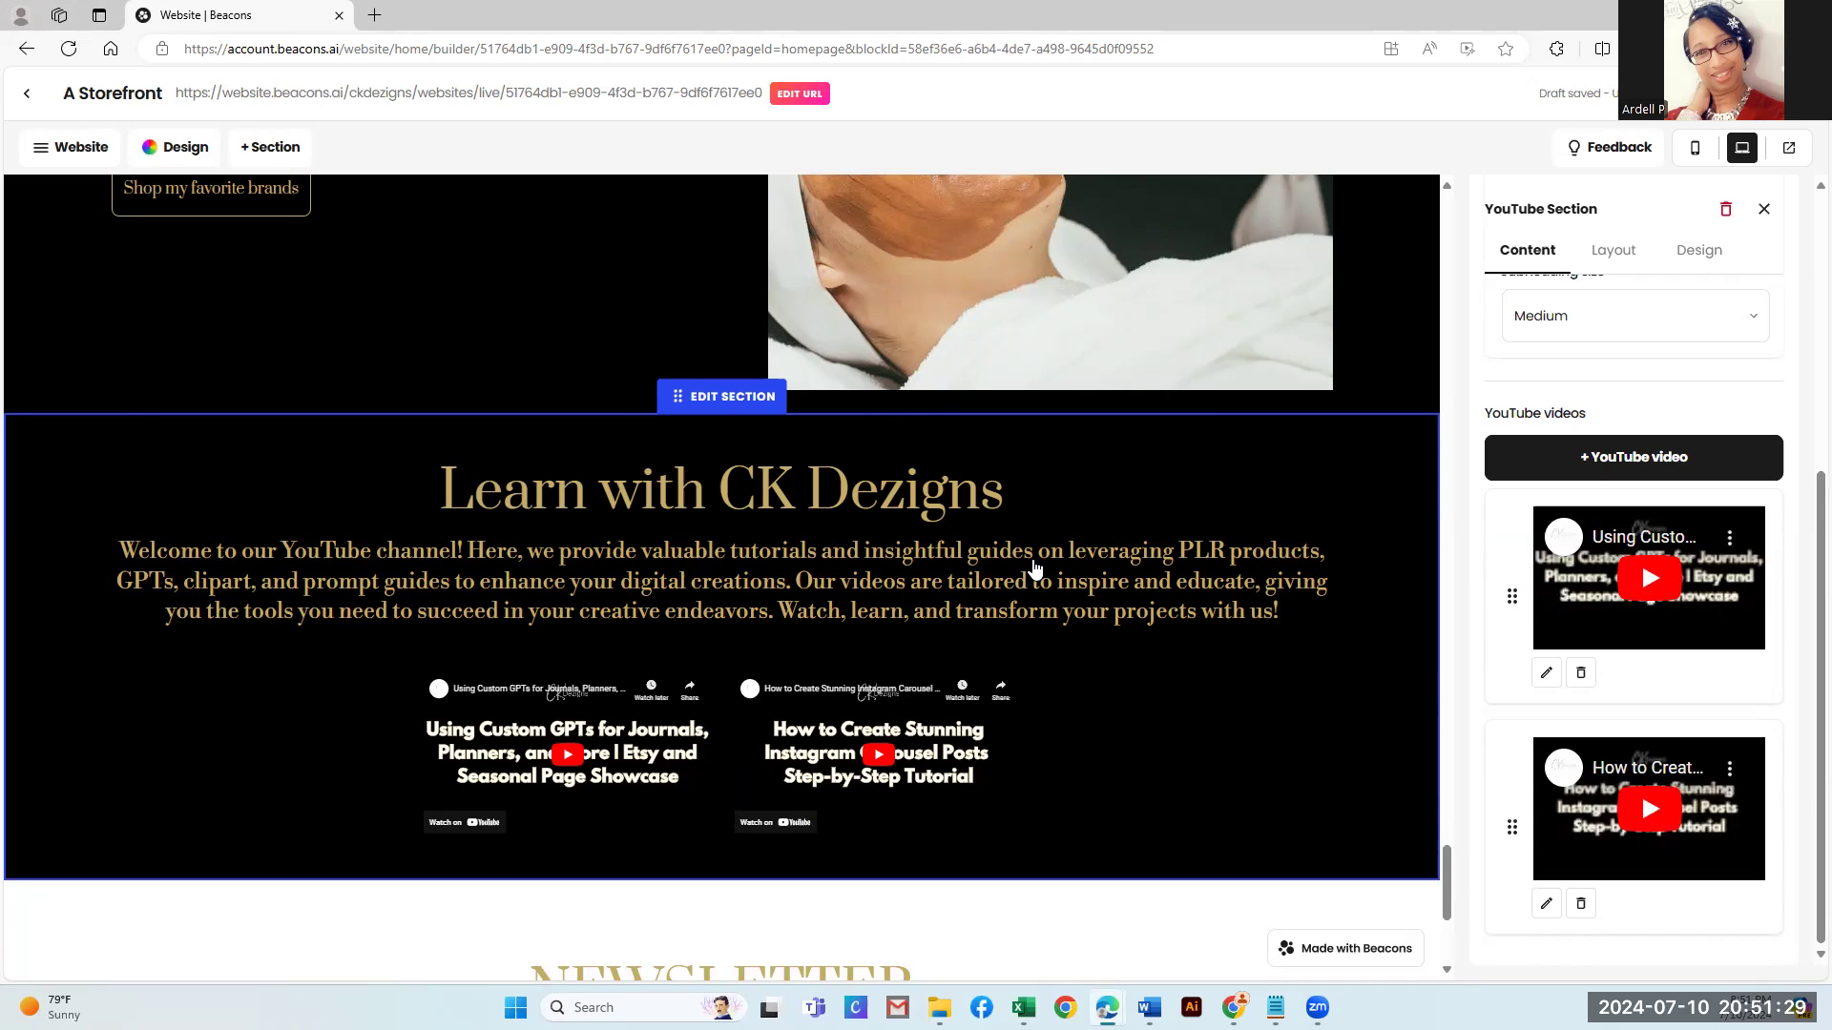
# Review the "Learn with CK Dezigns" section together with the skincare and newsletter sections around it
pyautogui.scroll(2, 1078, 587)
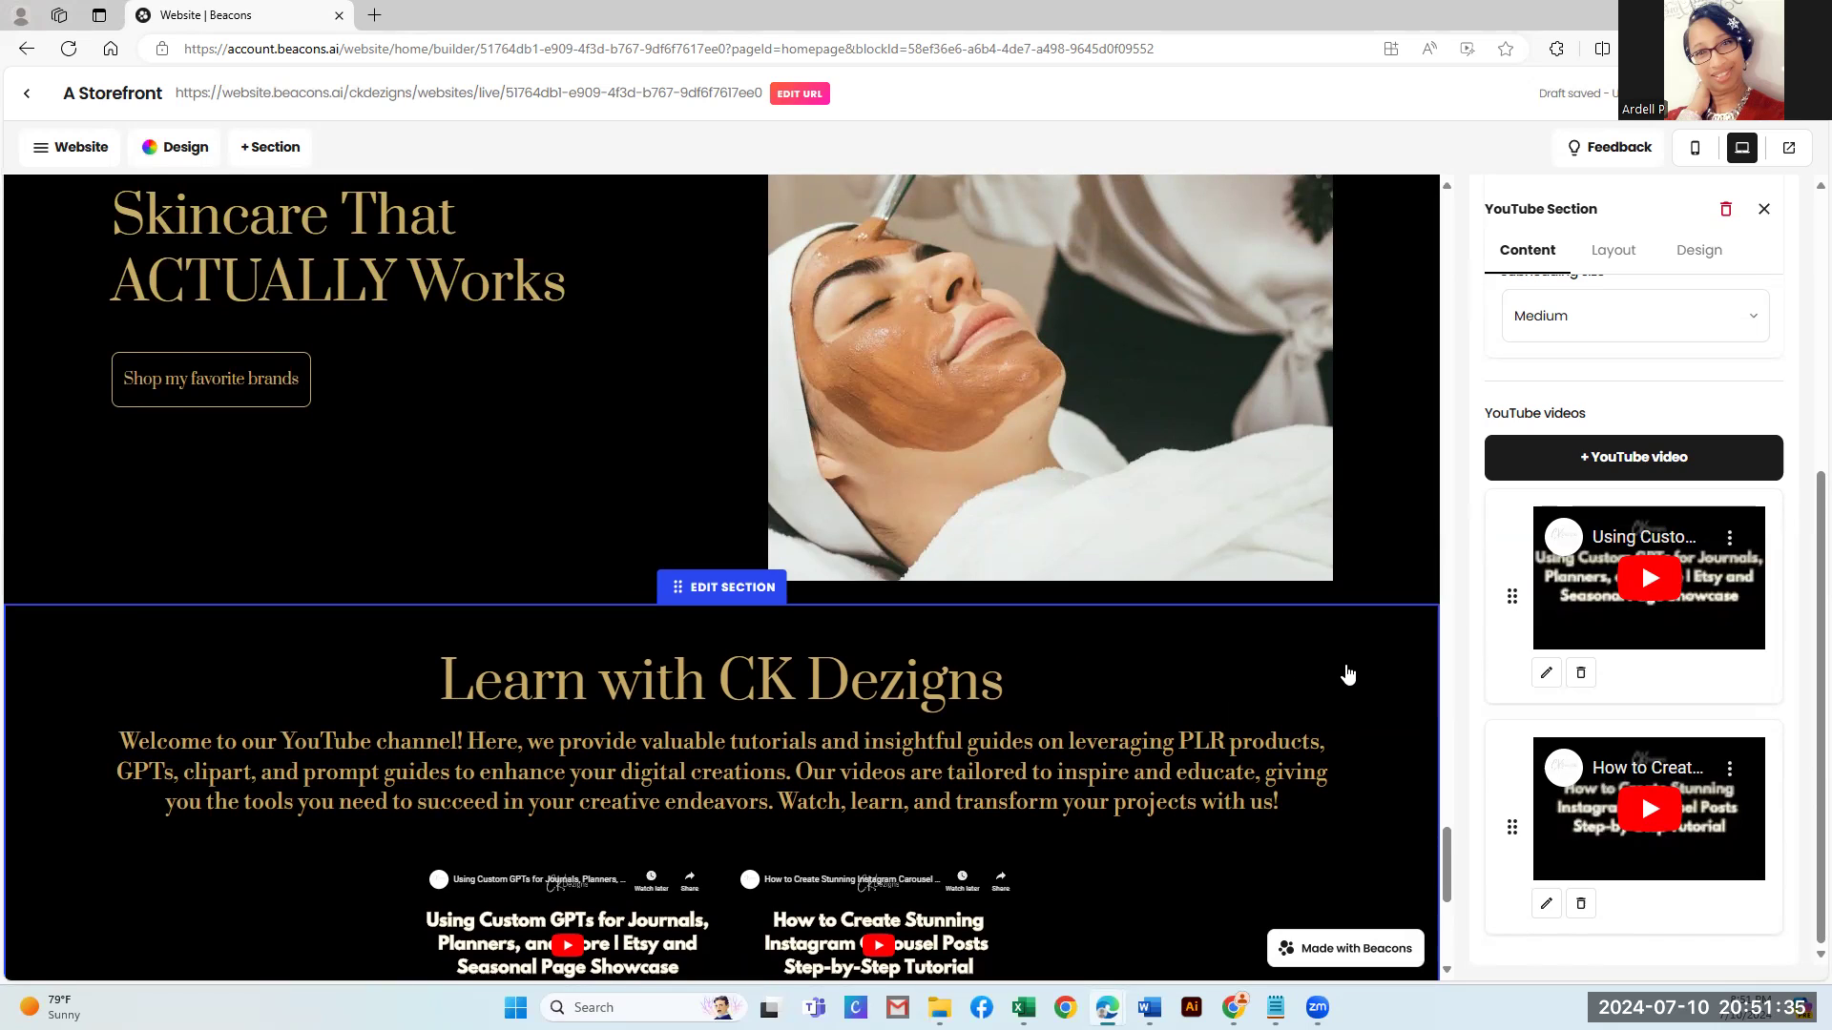
pyautogui.scroll(-1, 1347, 673)
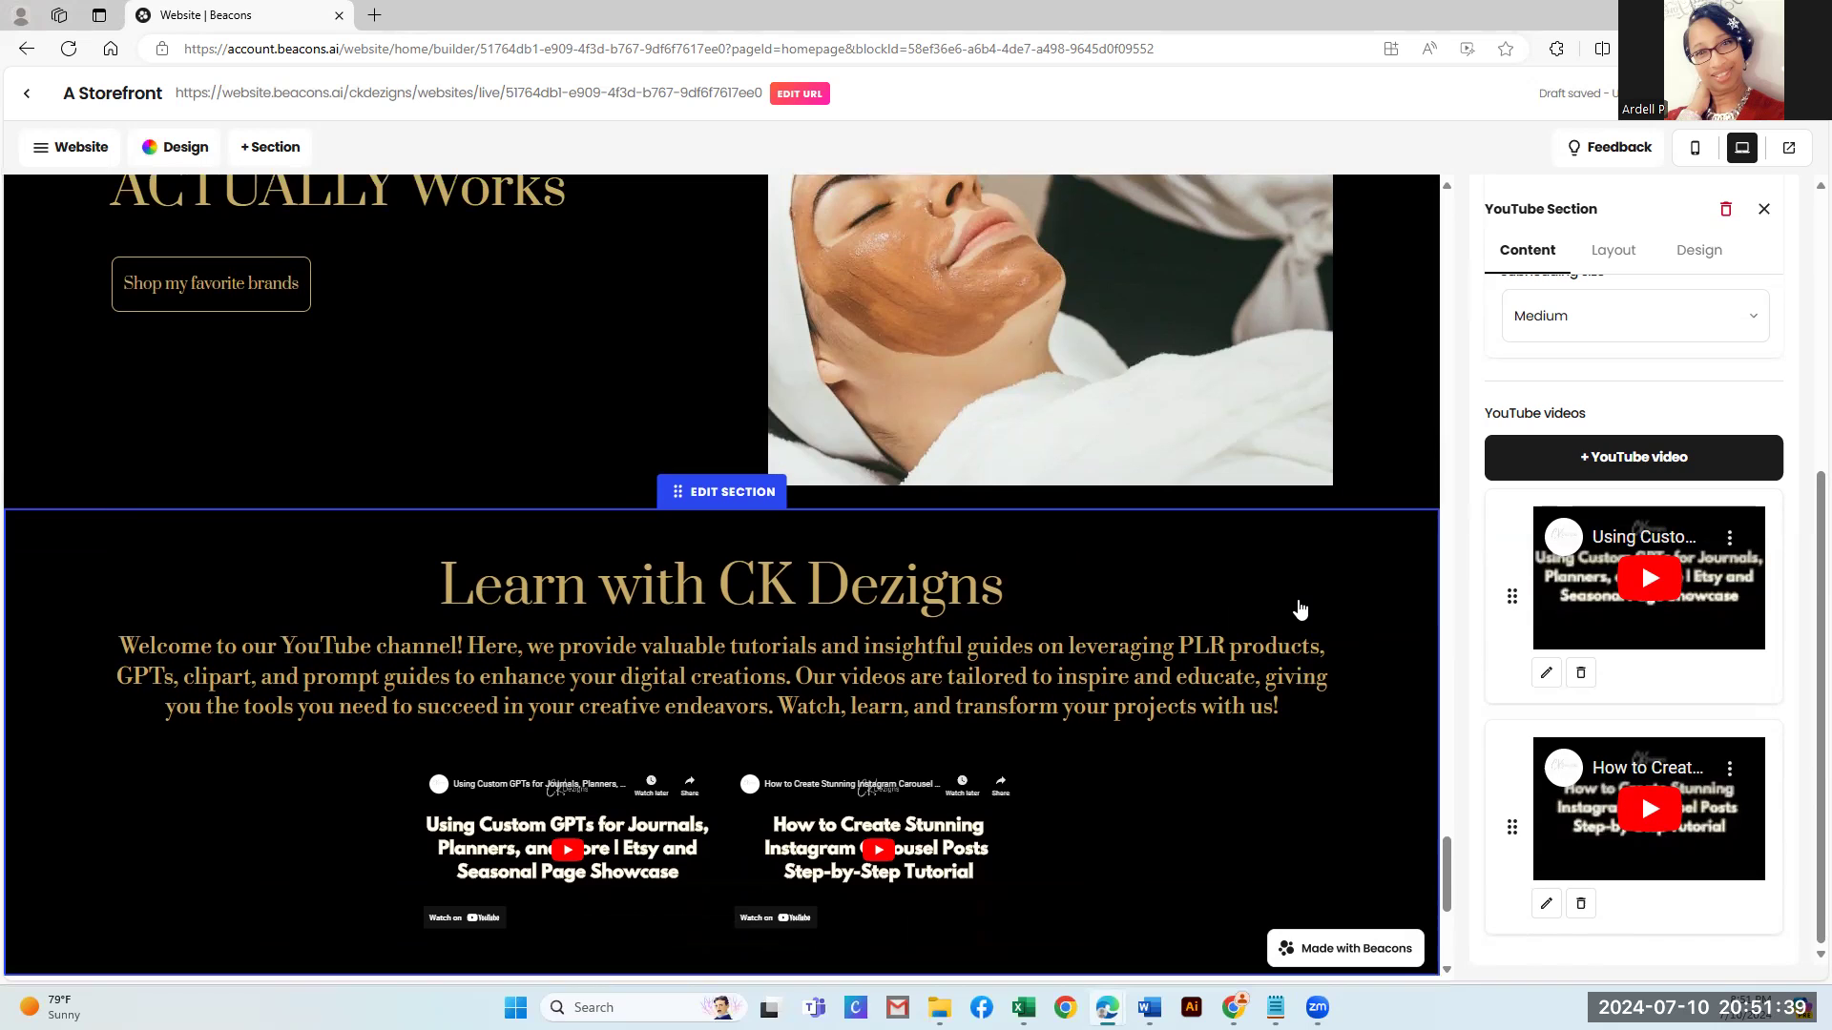
pyautogui.scroll(-2, 1340, 575)
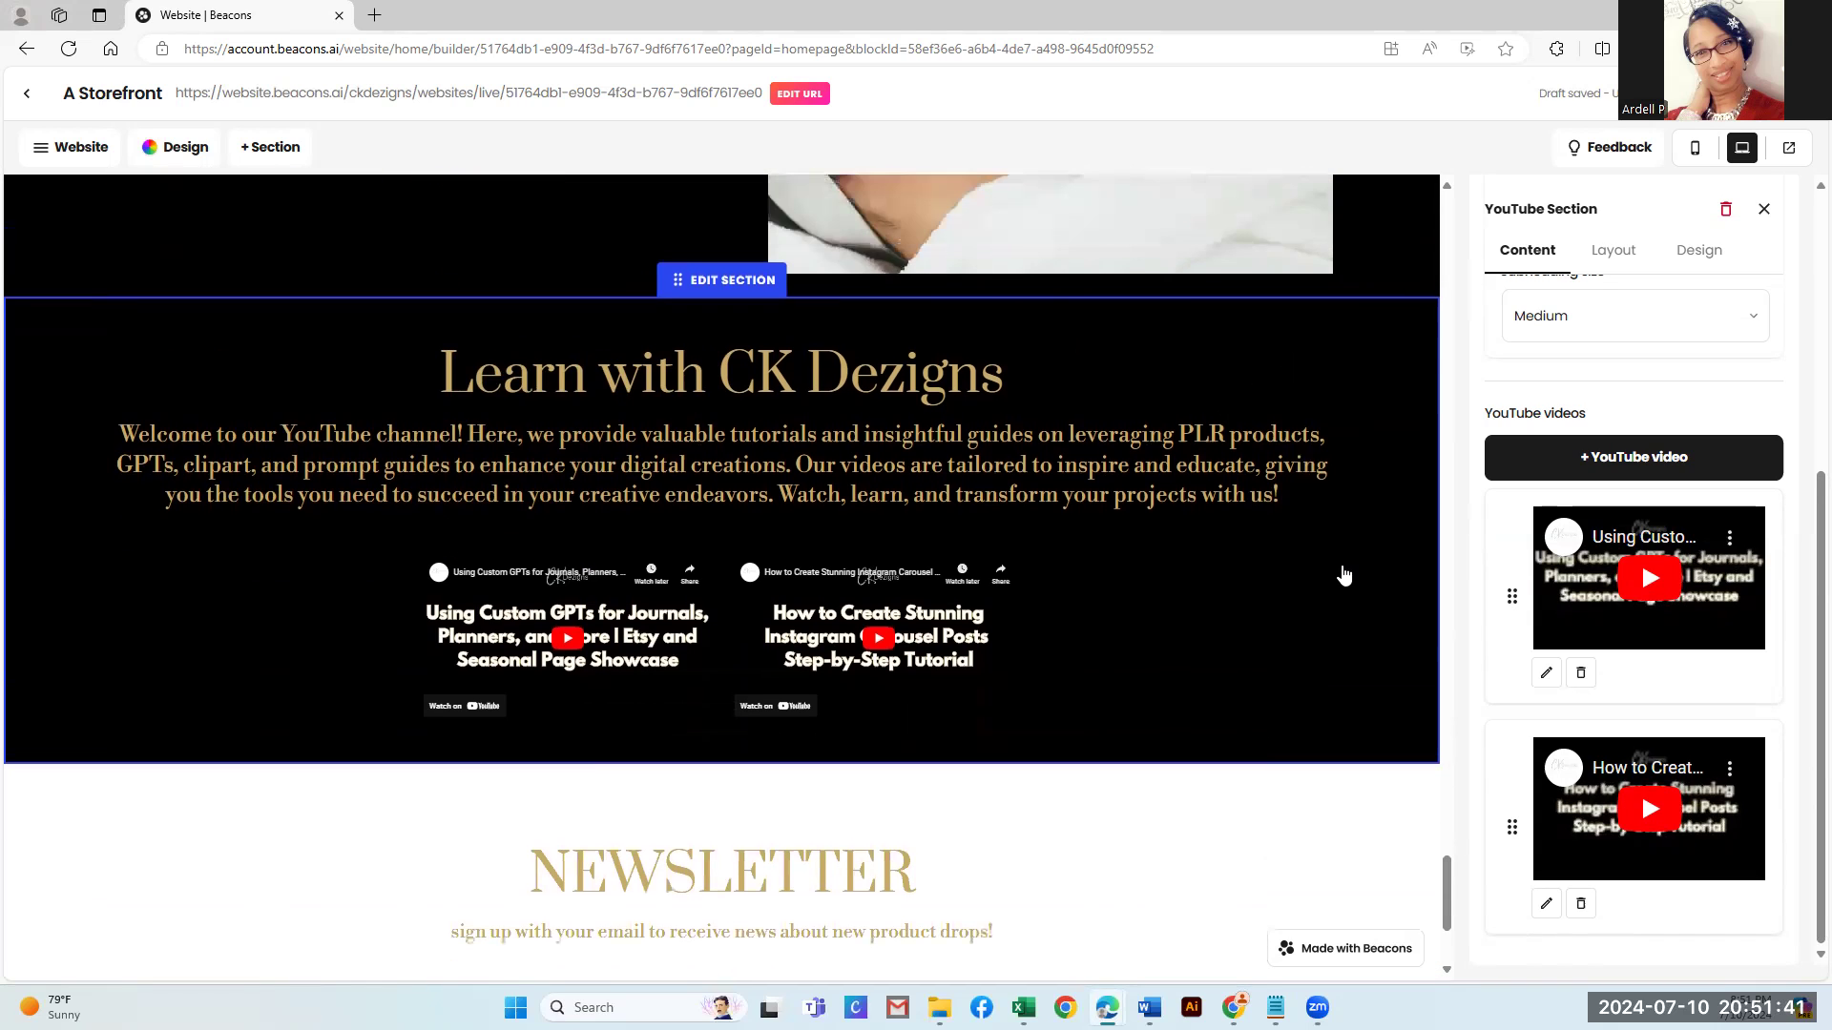
pyautogui.scroll(1, 1343, 576)
pyautogui.scroll(2, 1344, 576)
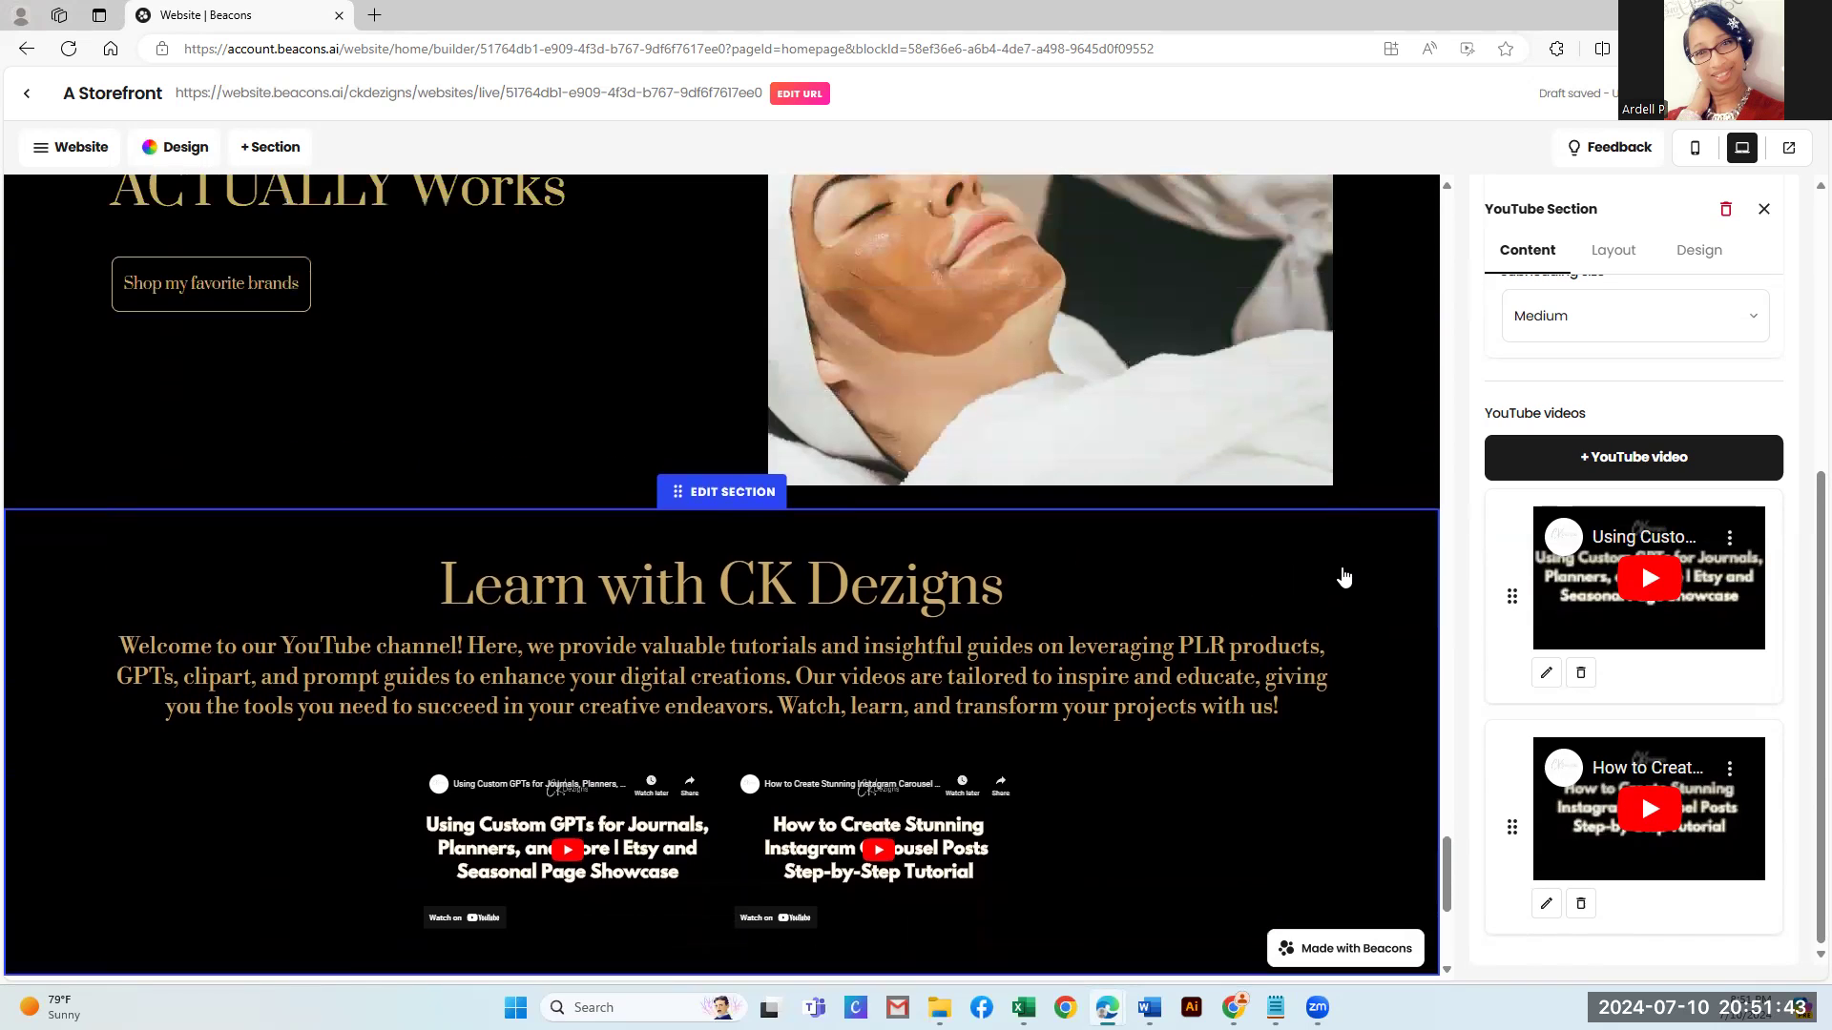
pyautogui.scroll(6, 1344, 576)
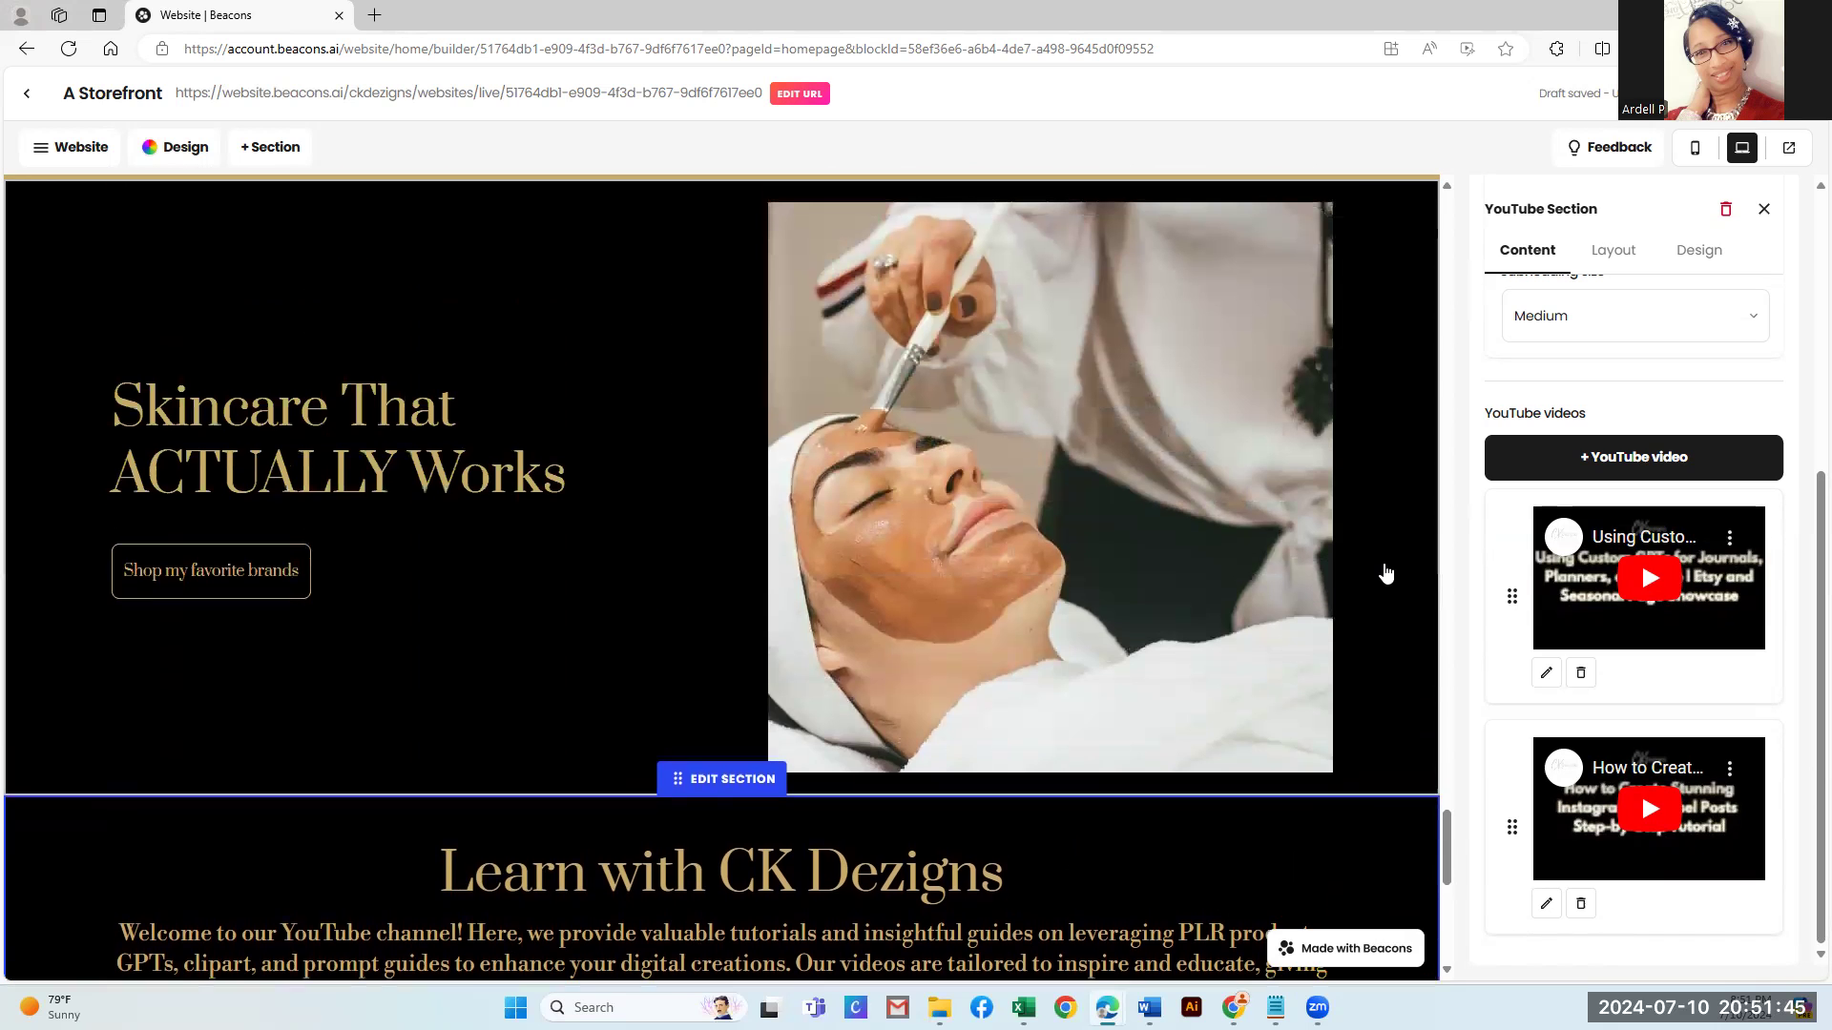
pyautogui.scroll(1, 1395, 579)
# Change the heading of the newsletter email section to "Subscribe"
pyautogui.scroll(-14, 1393, 591)
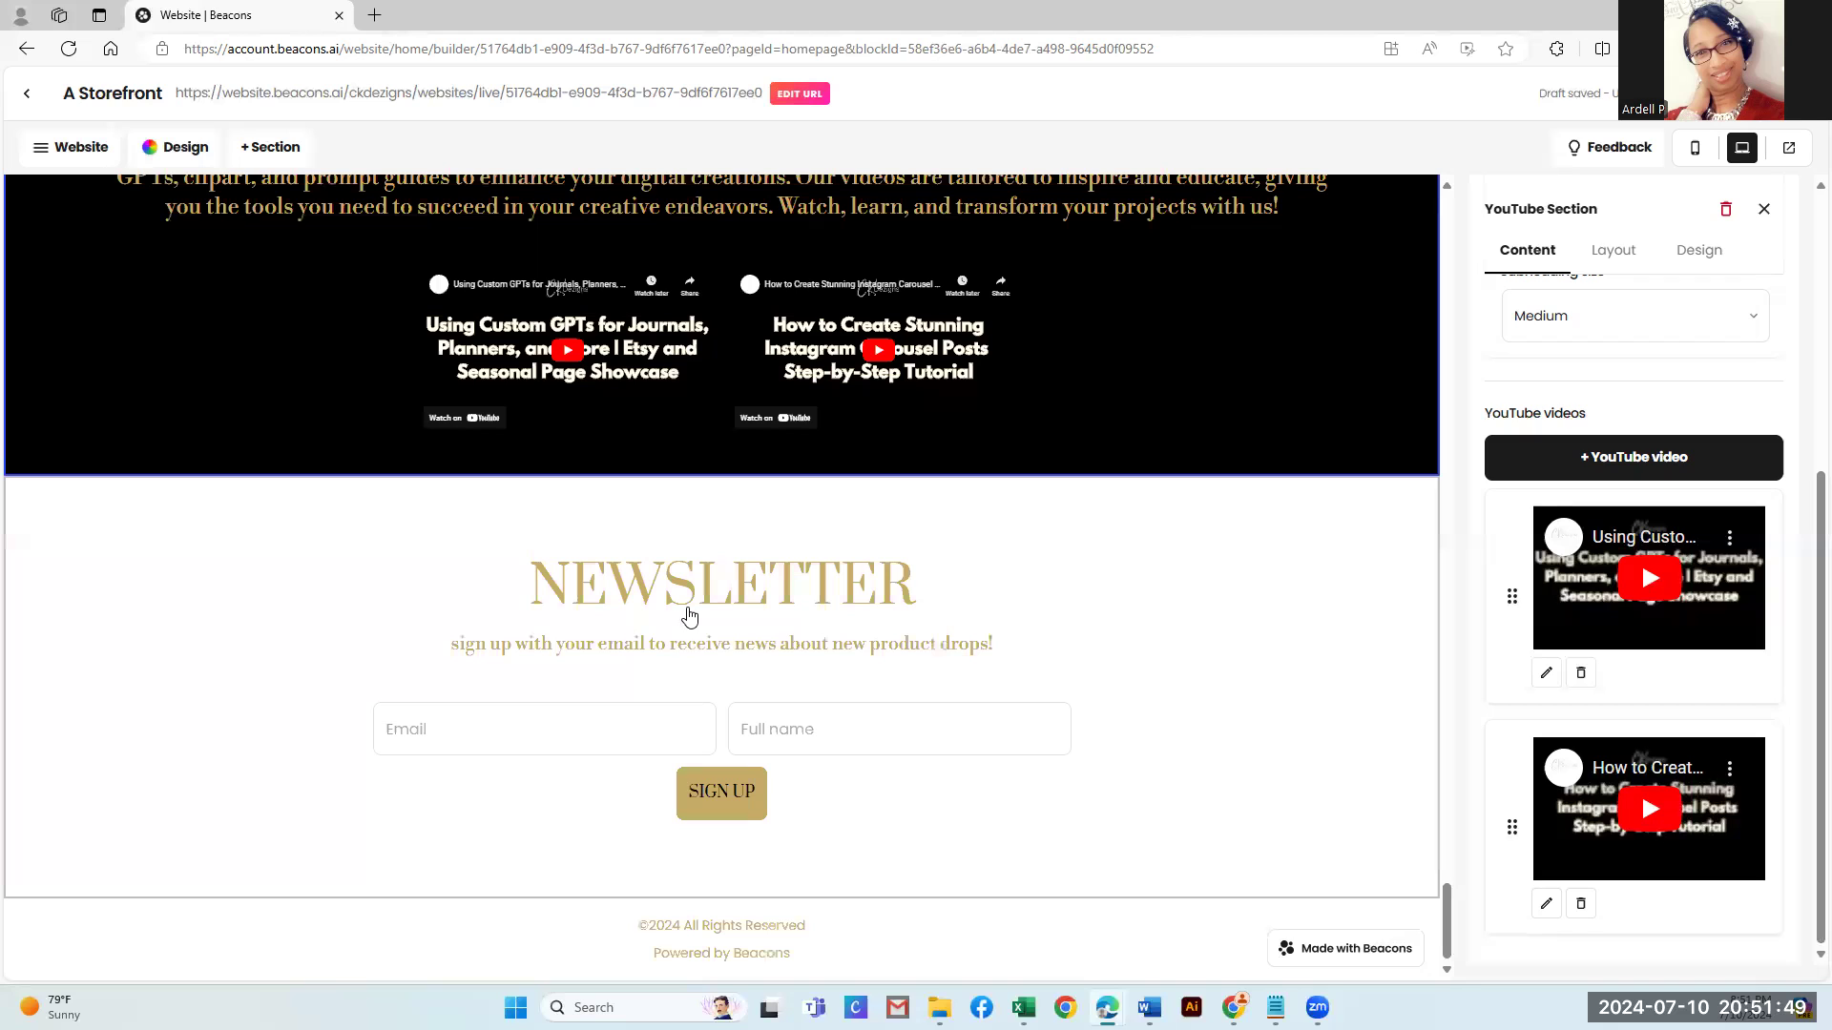
pyautogui.click(698, 592)
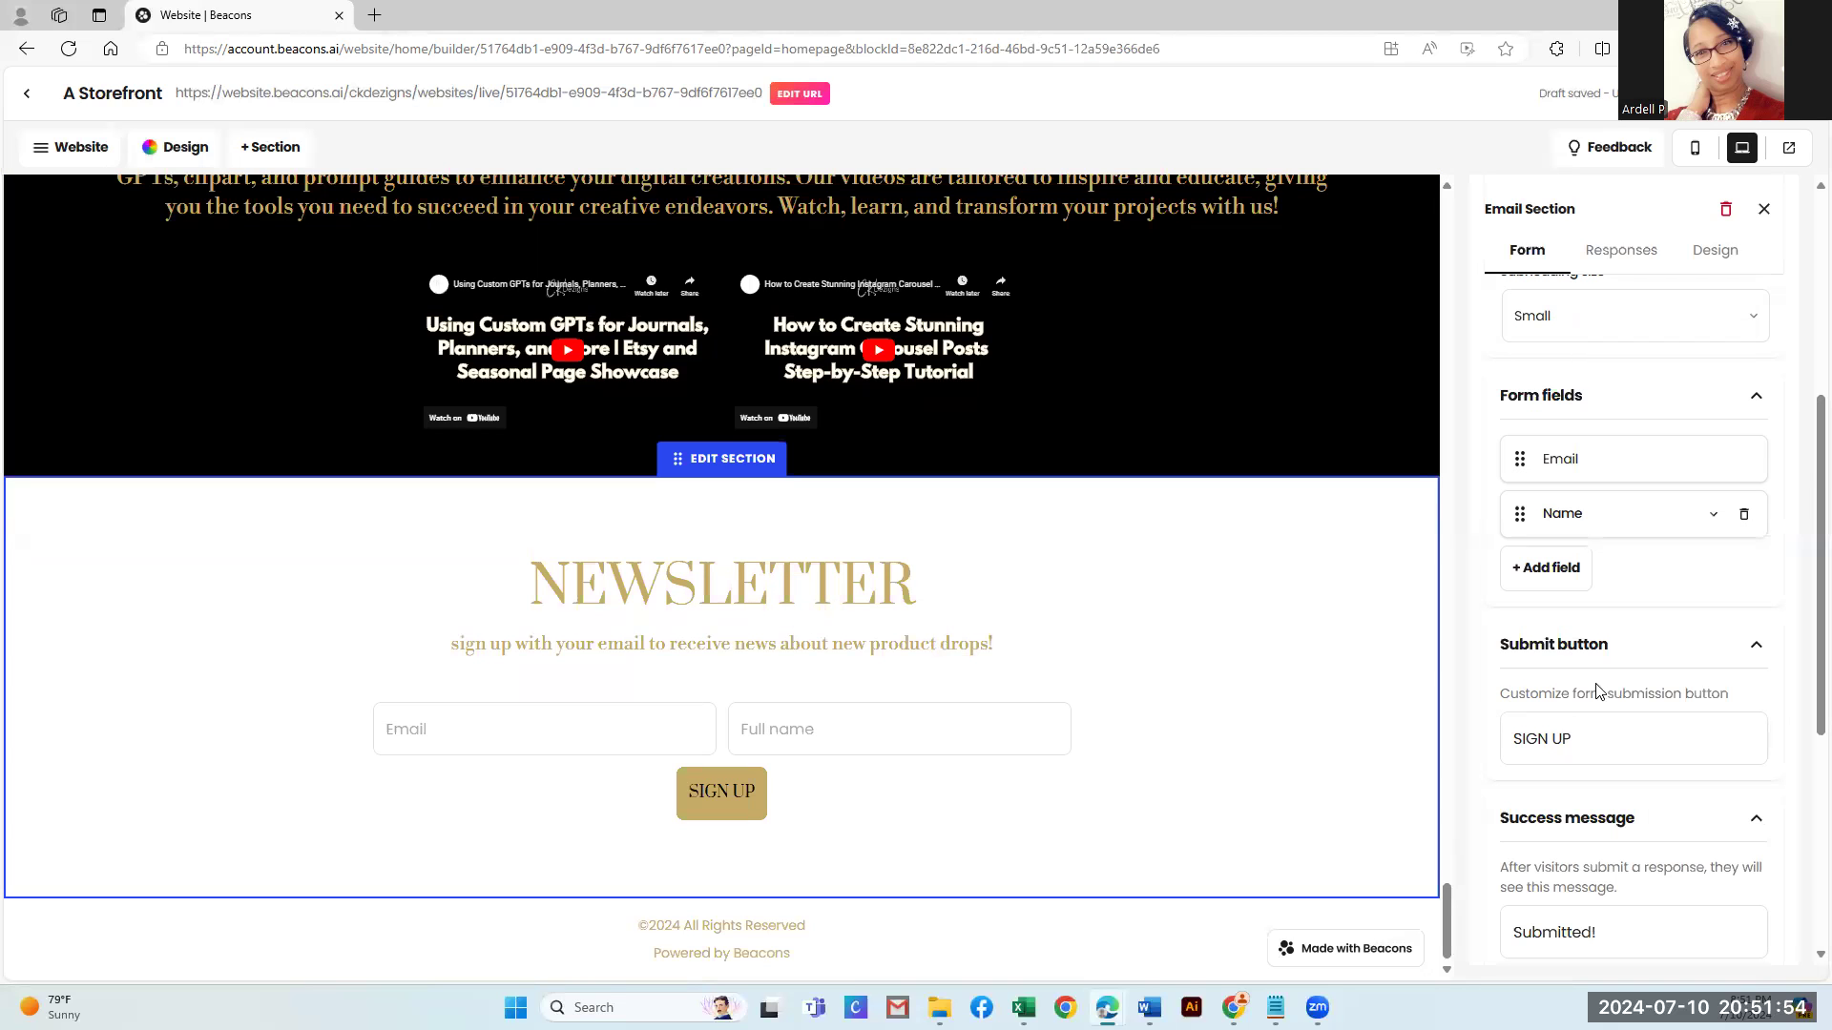
pyautogui.scroll(4, 1651, 645)
pyautogui.scroll(1, 1651, 630)
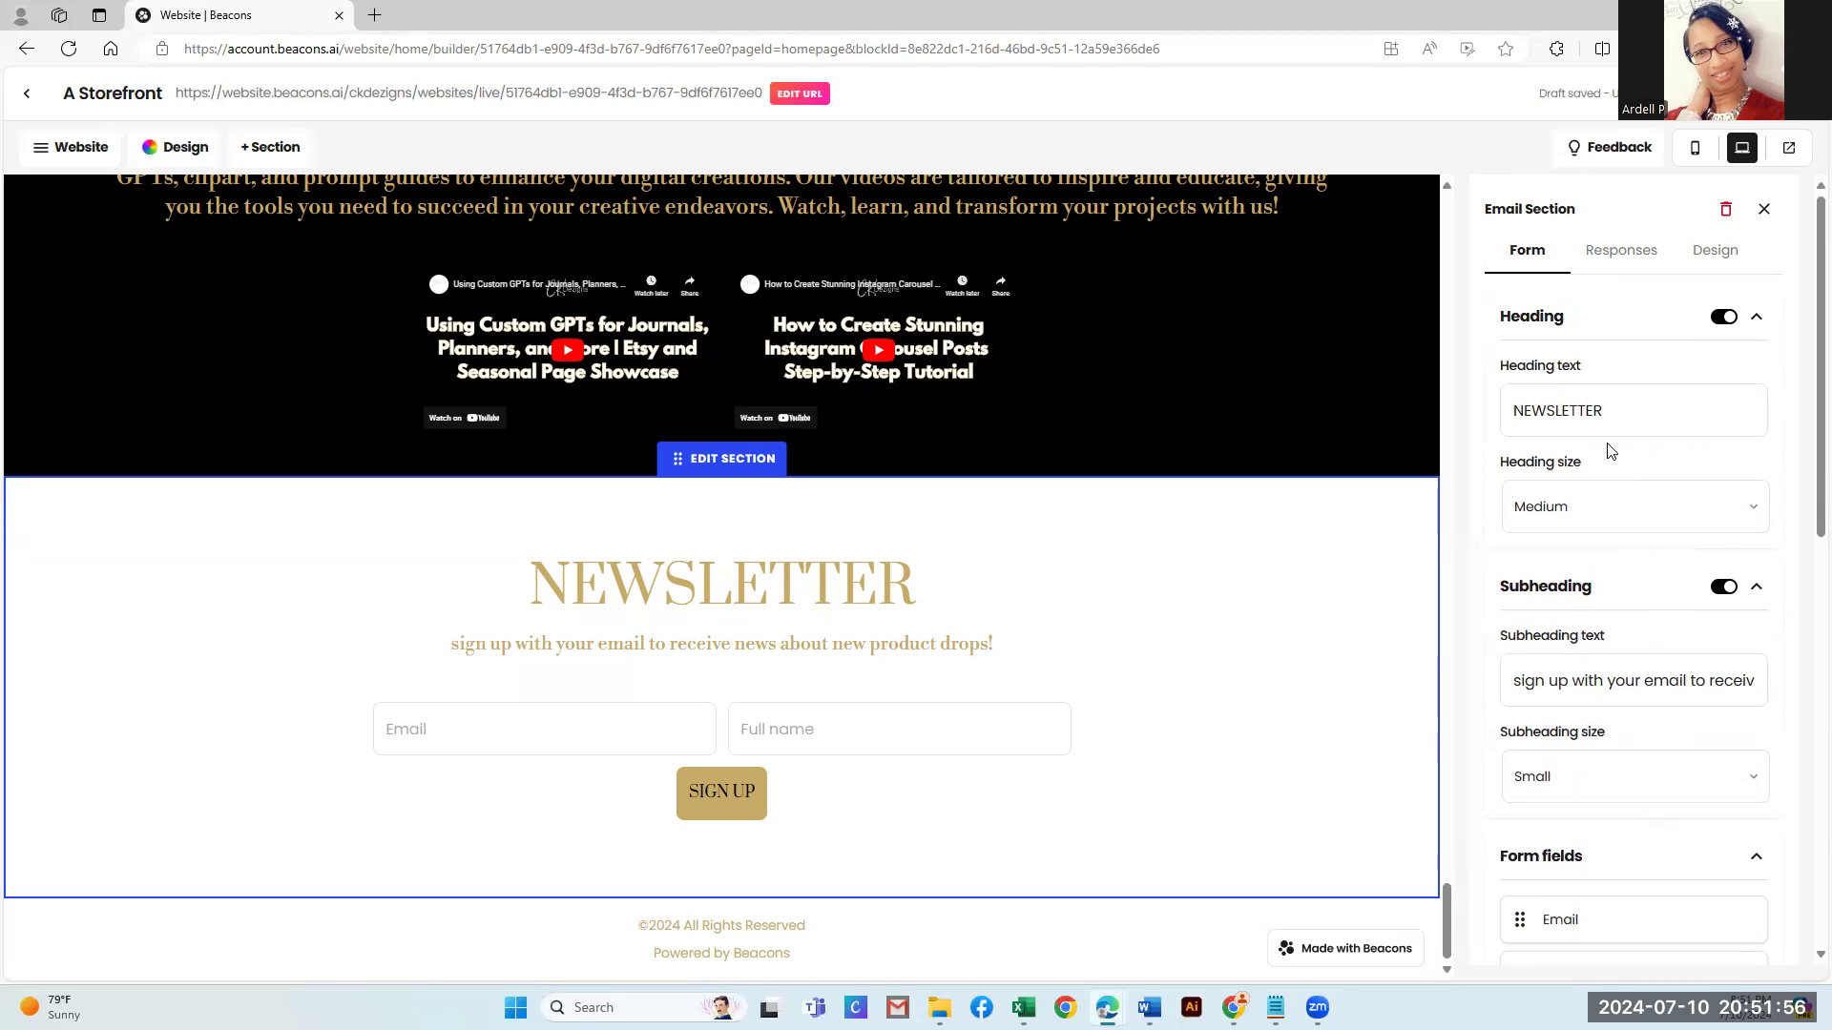
pyautogui.doubleClick(1603, 410)
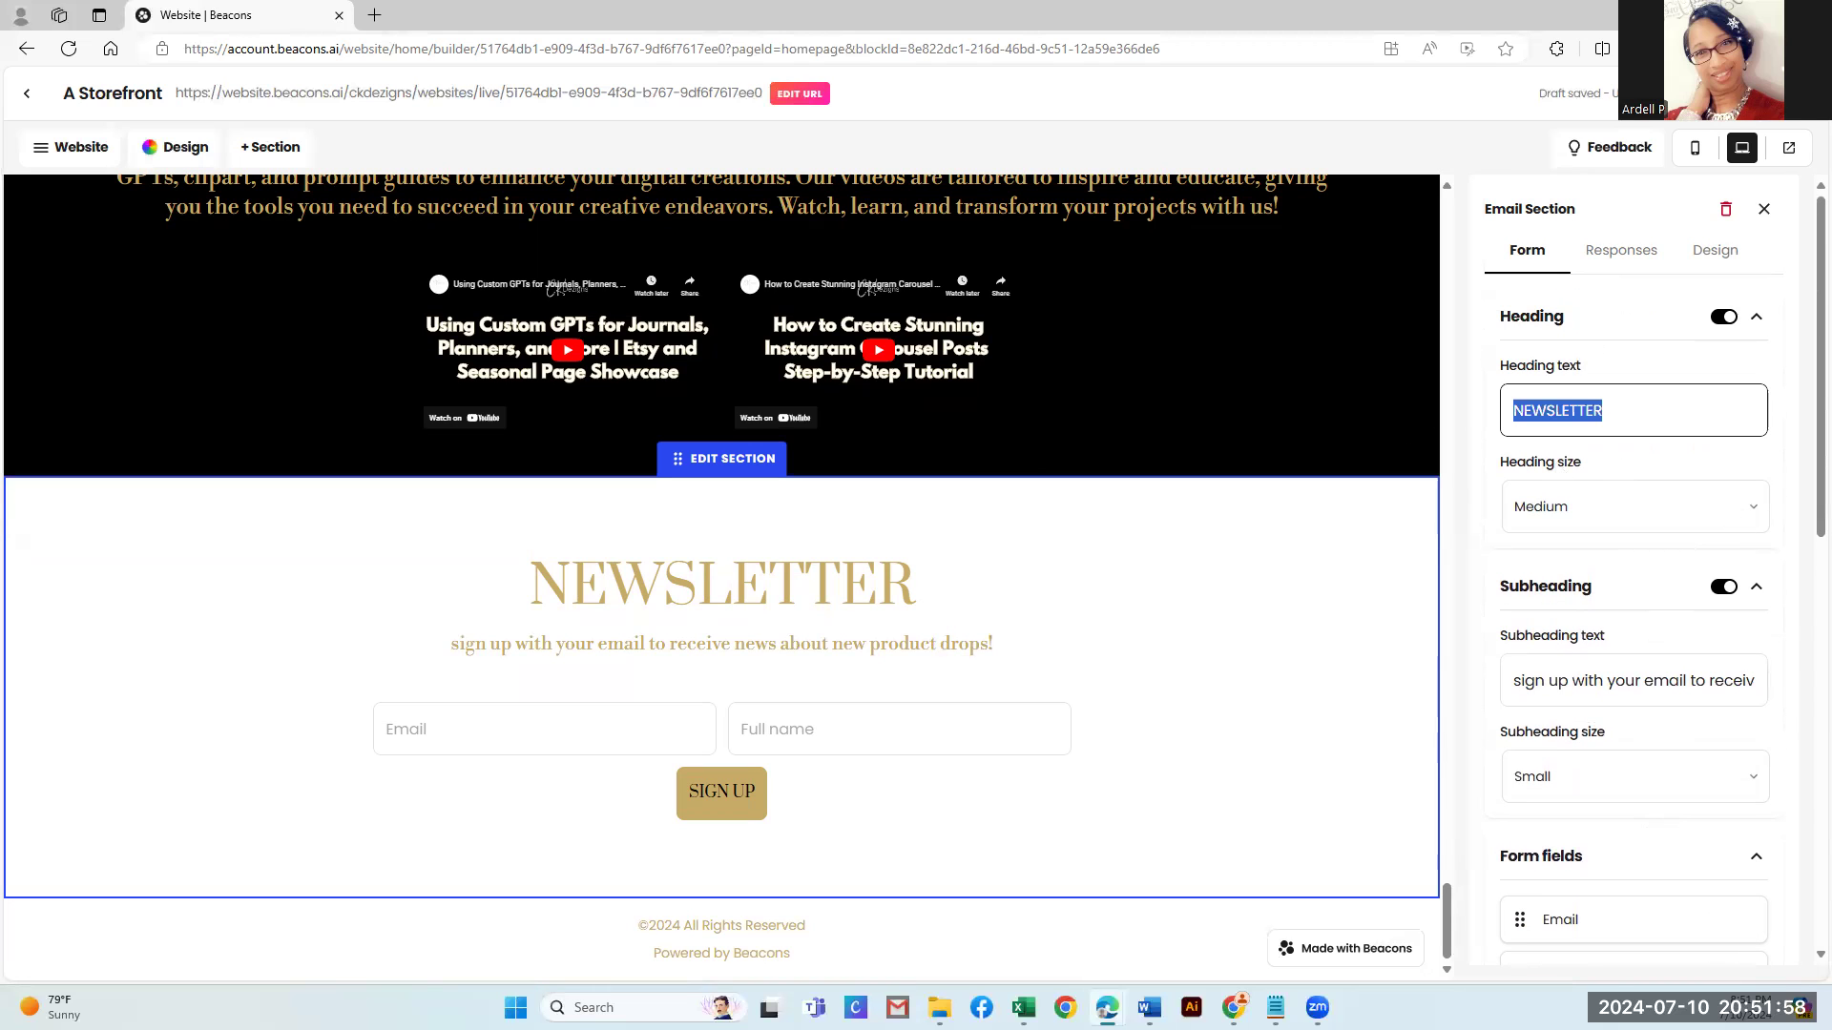
pyautogui.write('S')
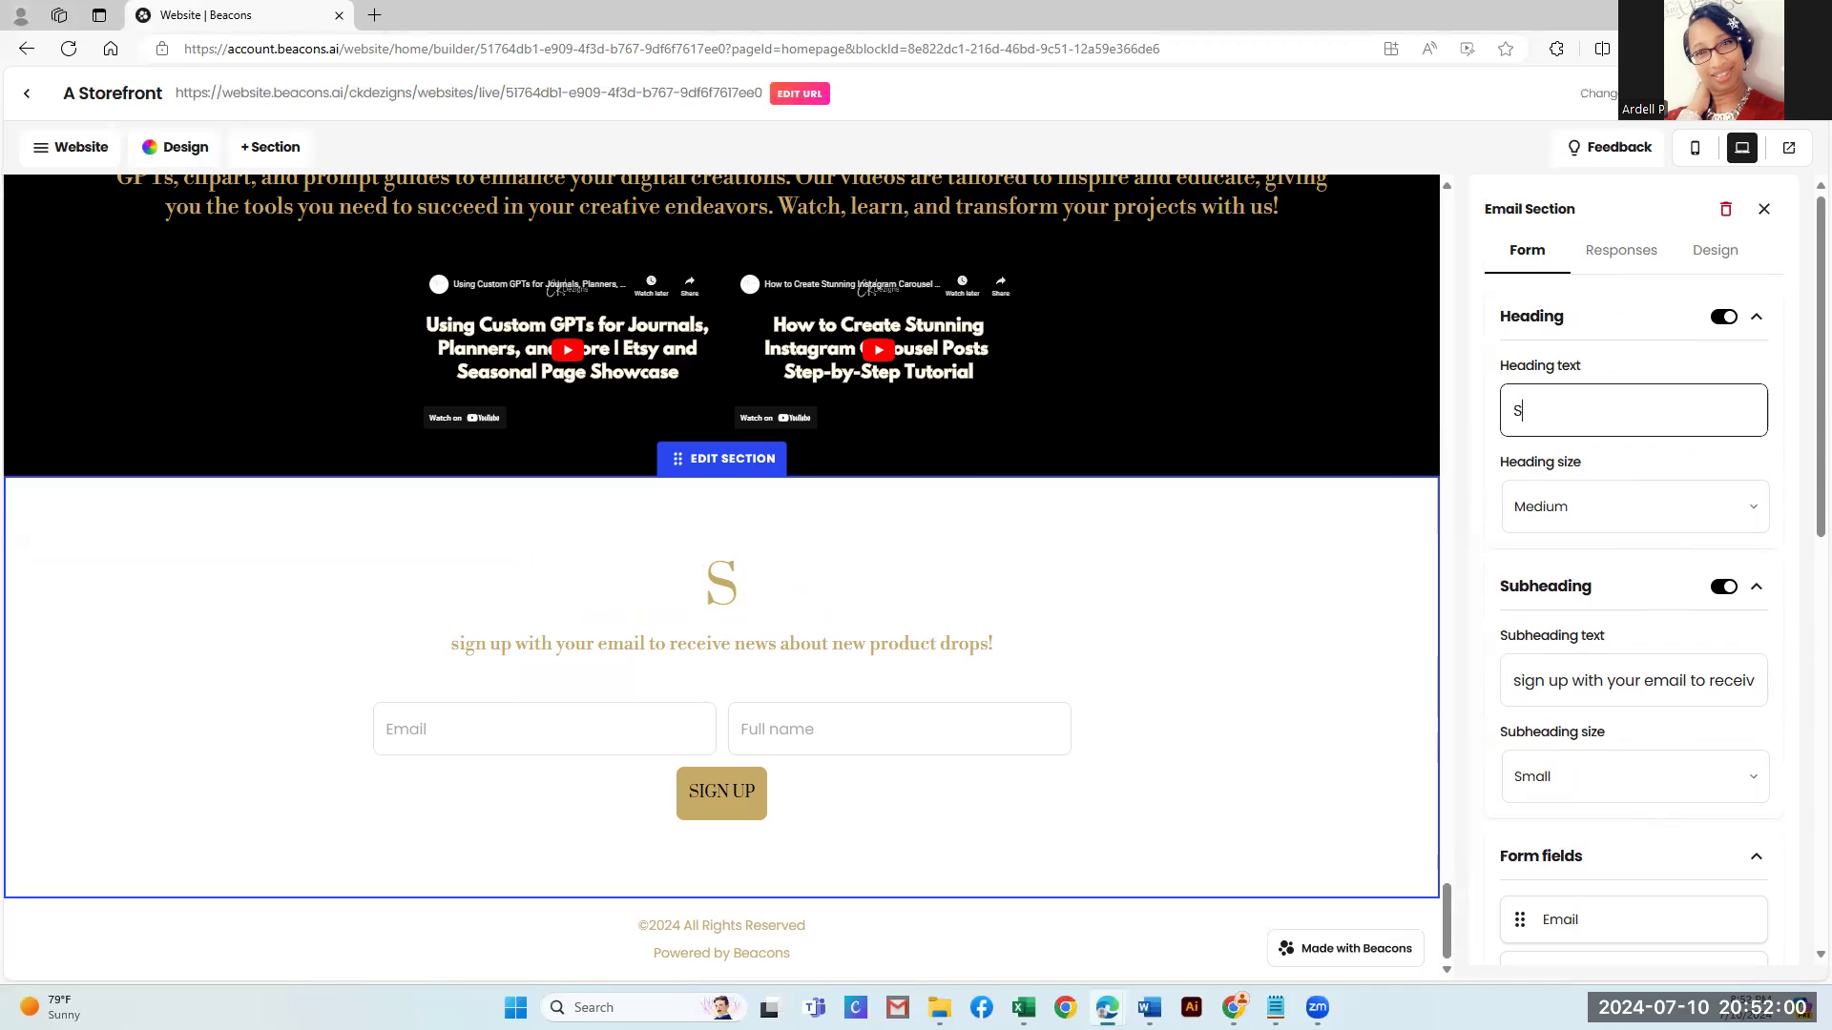
pyautogui.write('ubscribe')
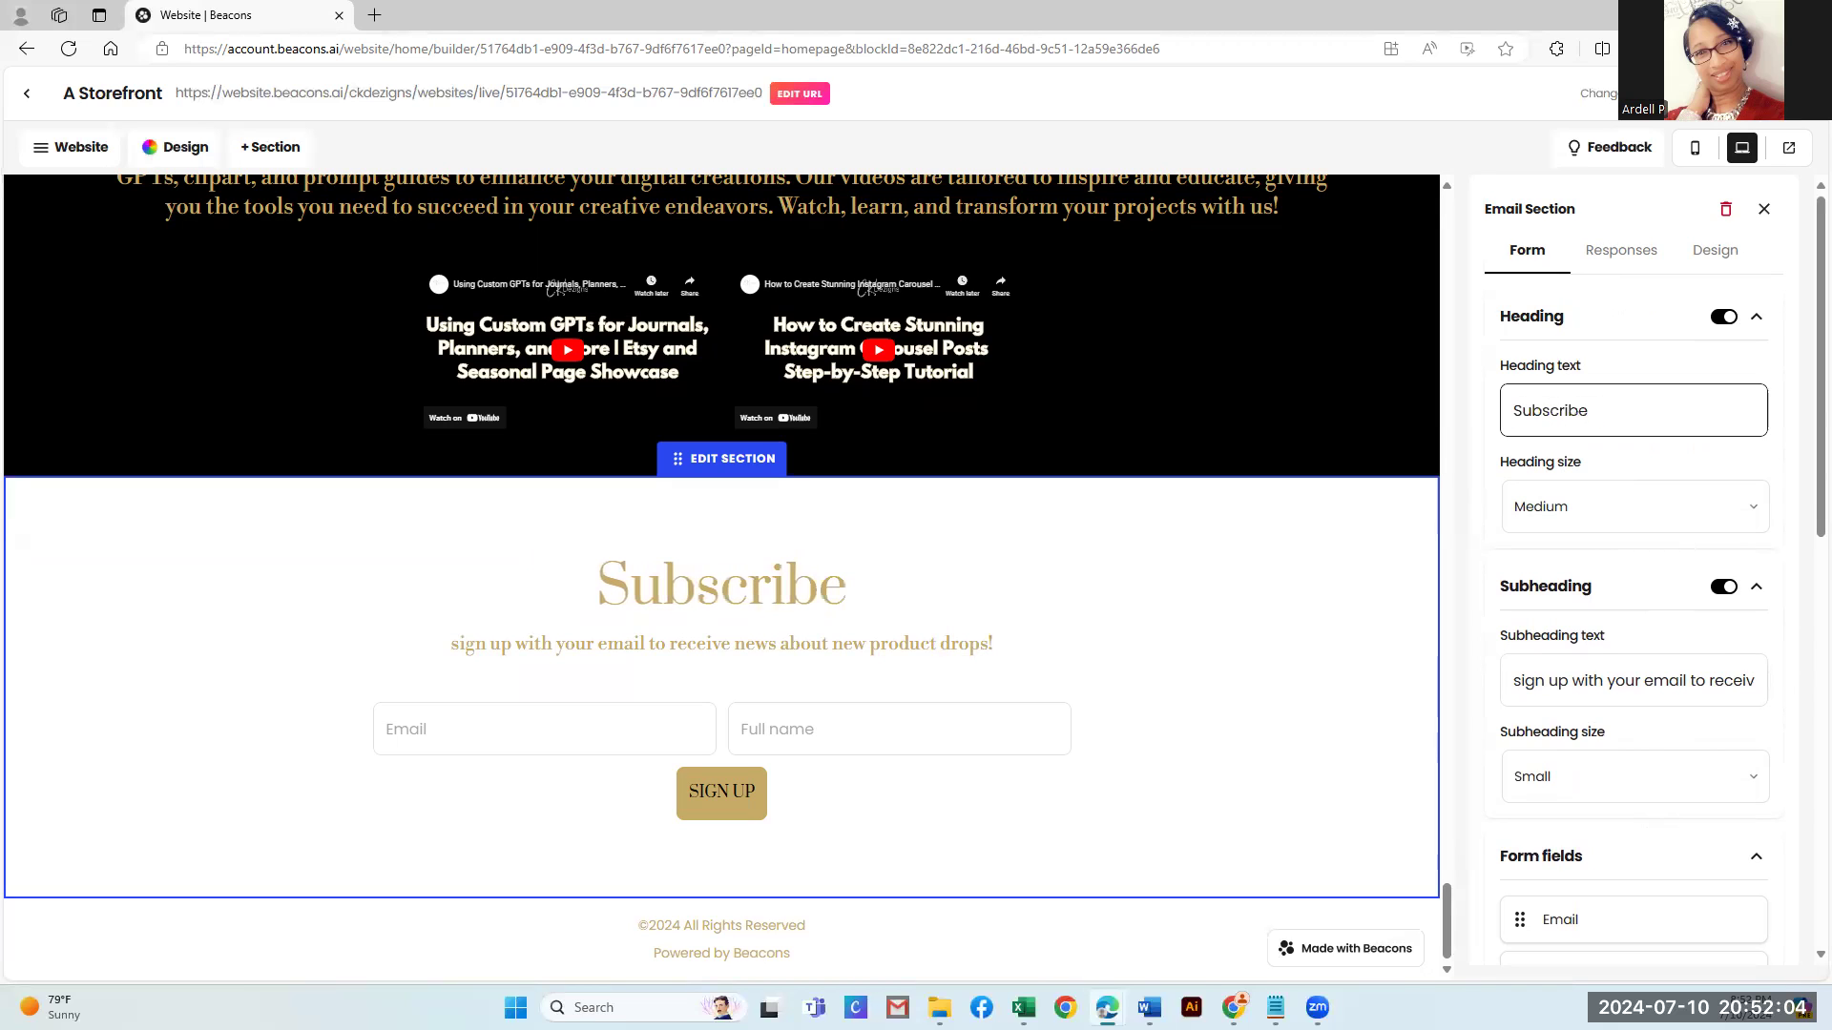
pyautogui.click(1136, 626)
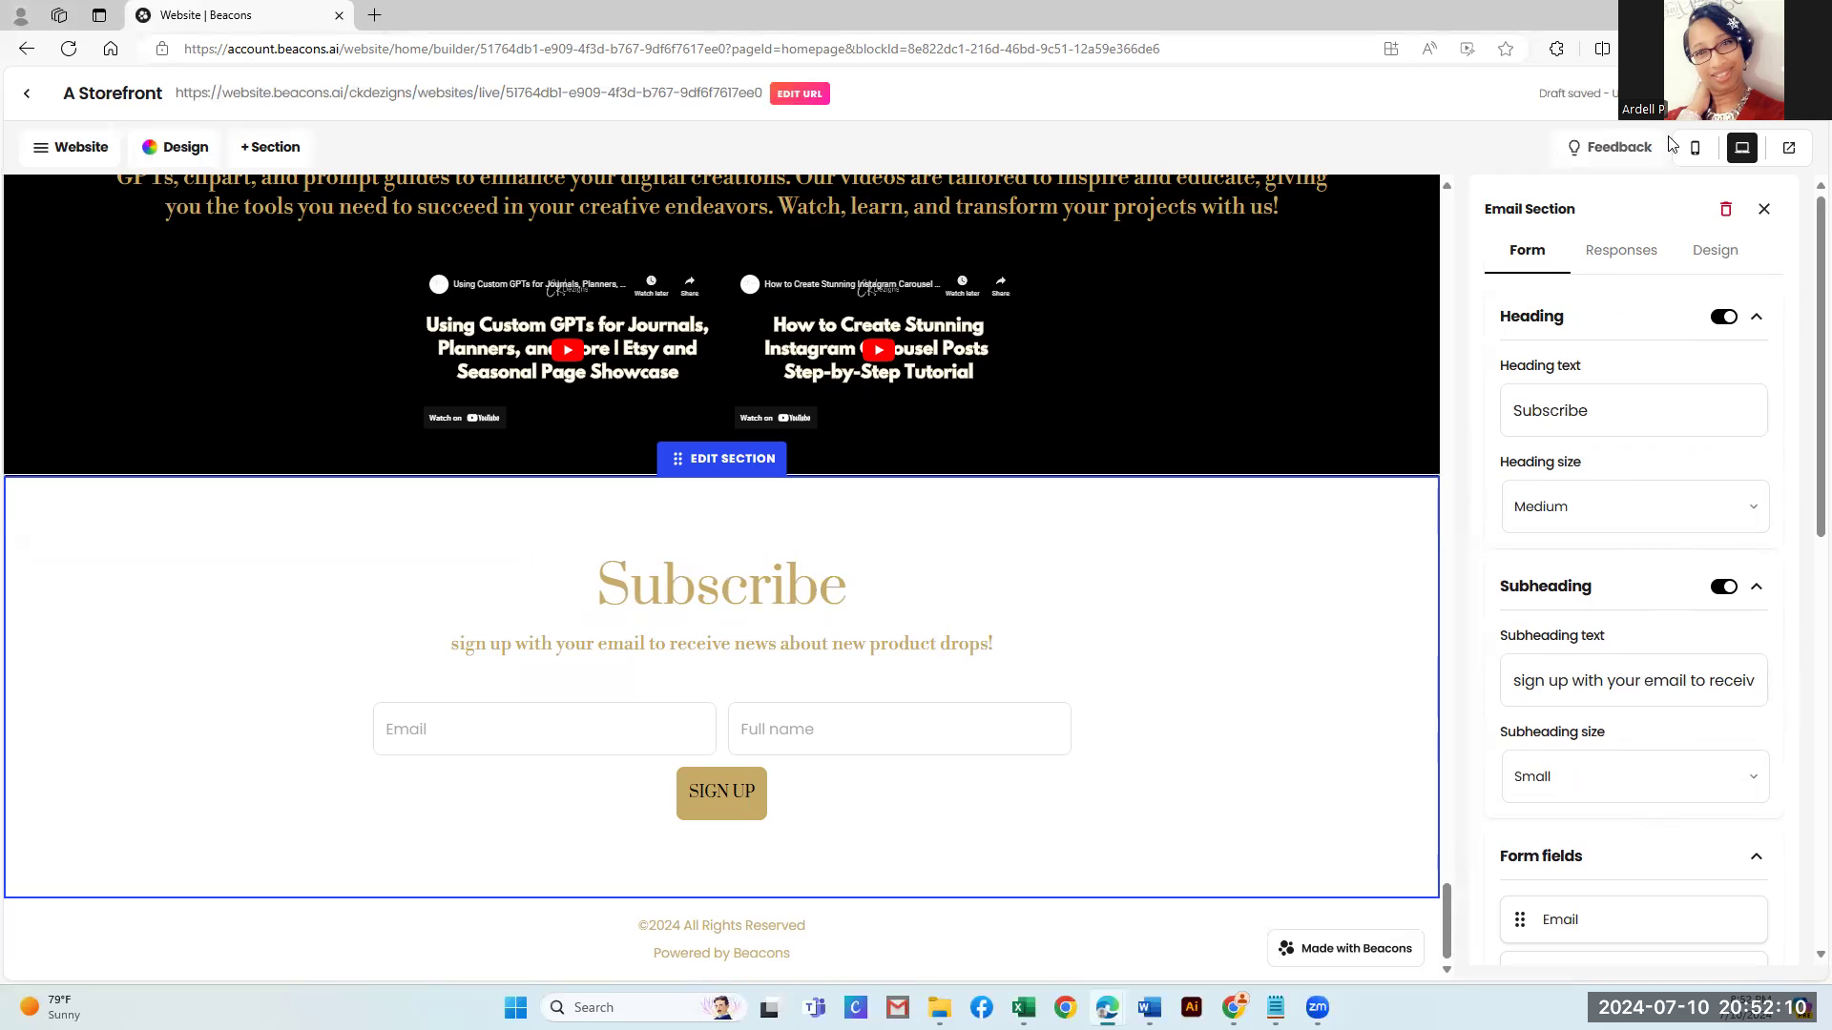
# Set the email section's color palette to CK Dezigns [A]
pyautogui.click(1628, 250)
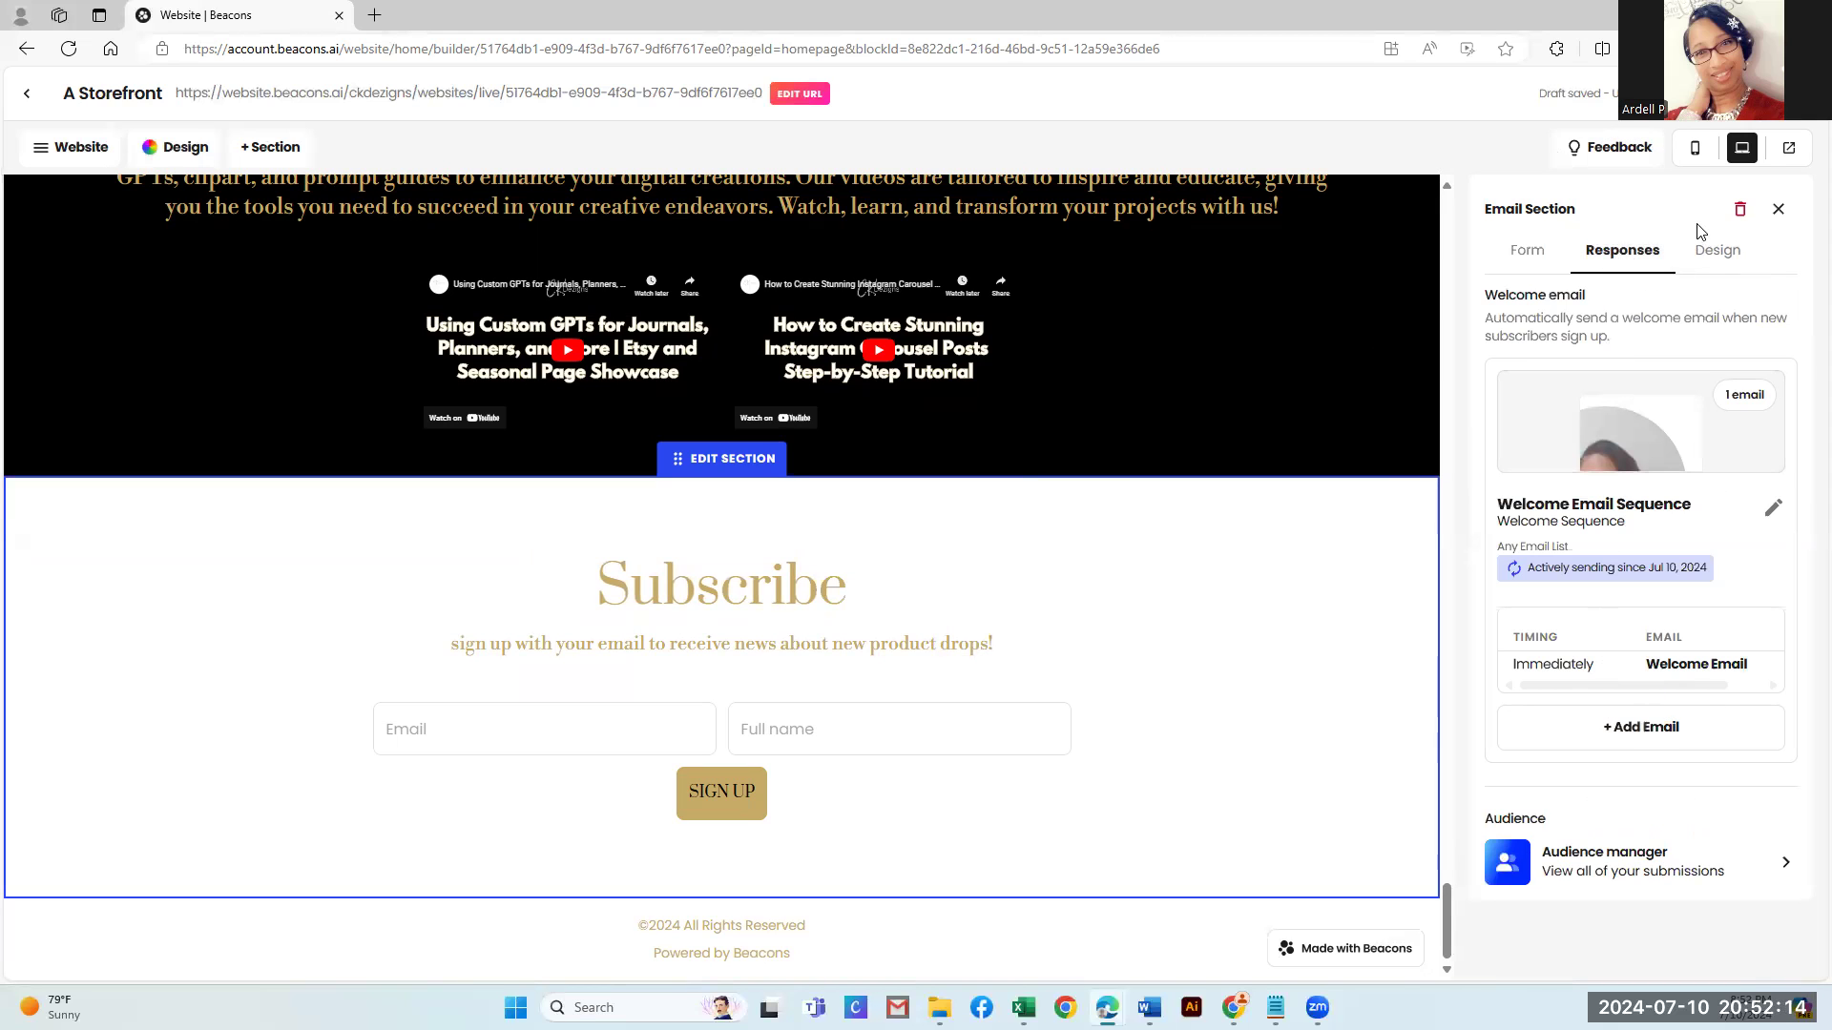
pyautogui.click(1715, 251)
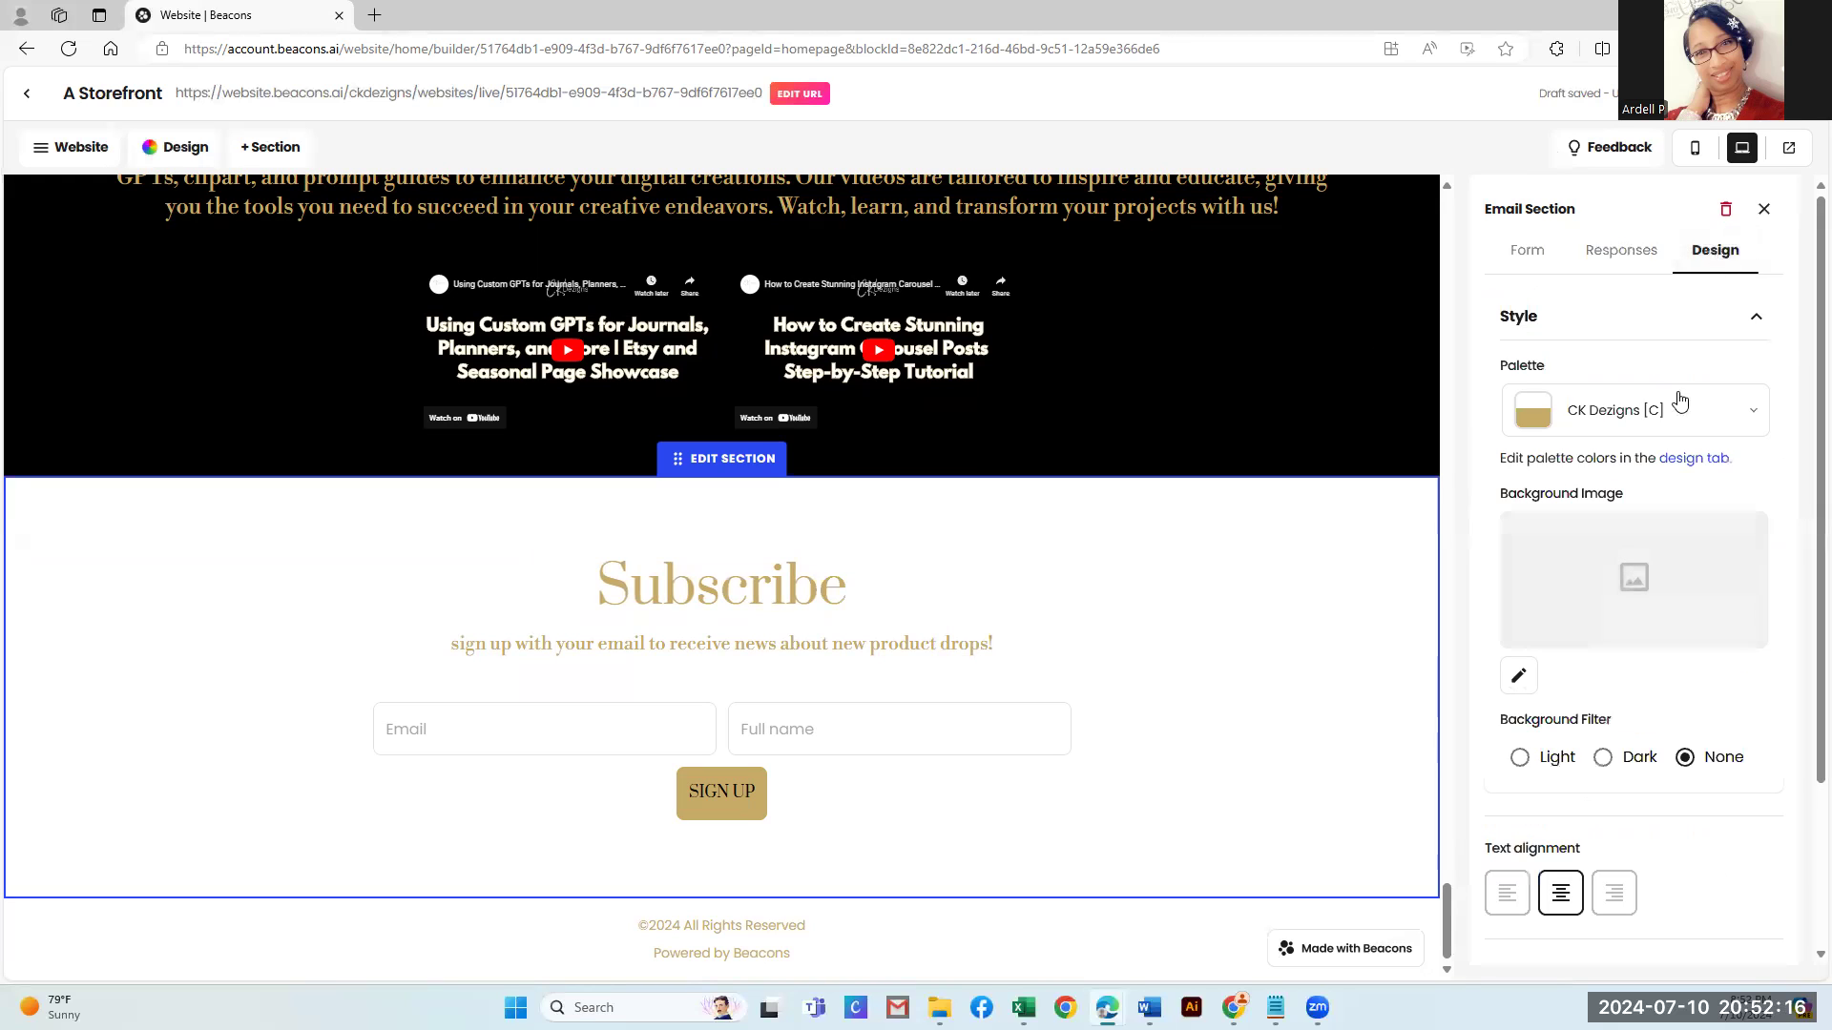
pyautogui.click(1704, 420)
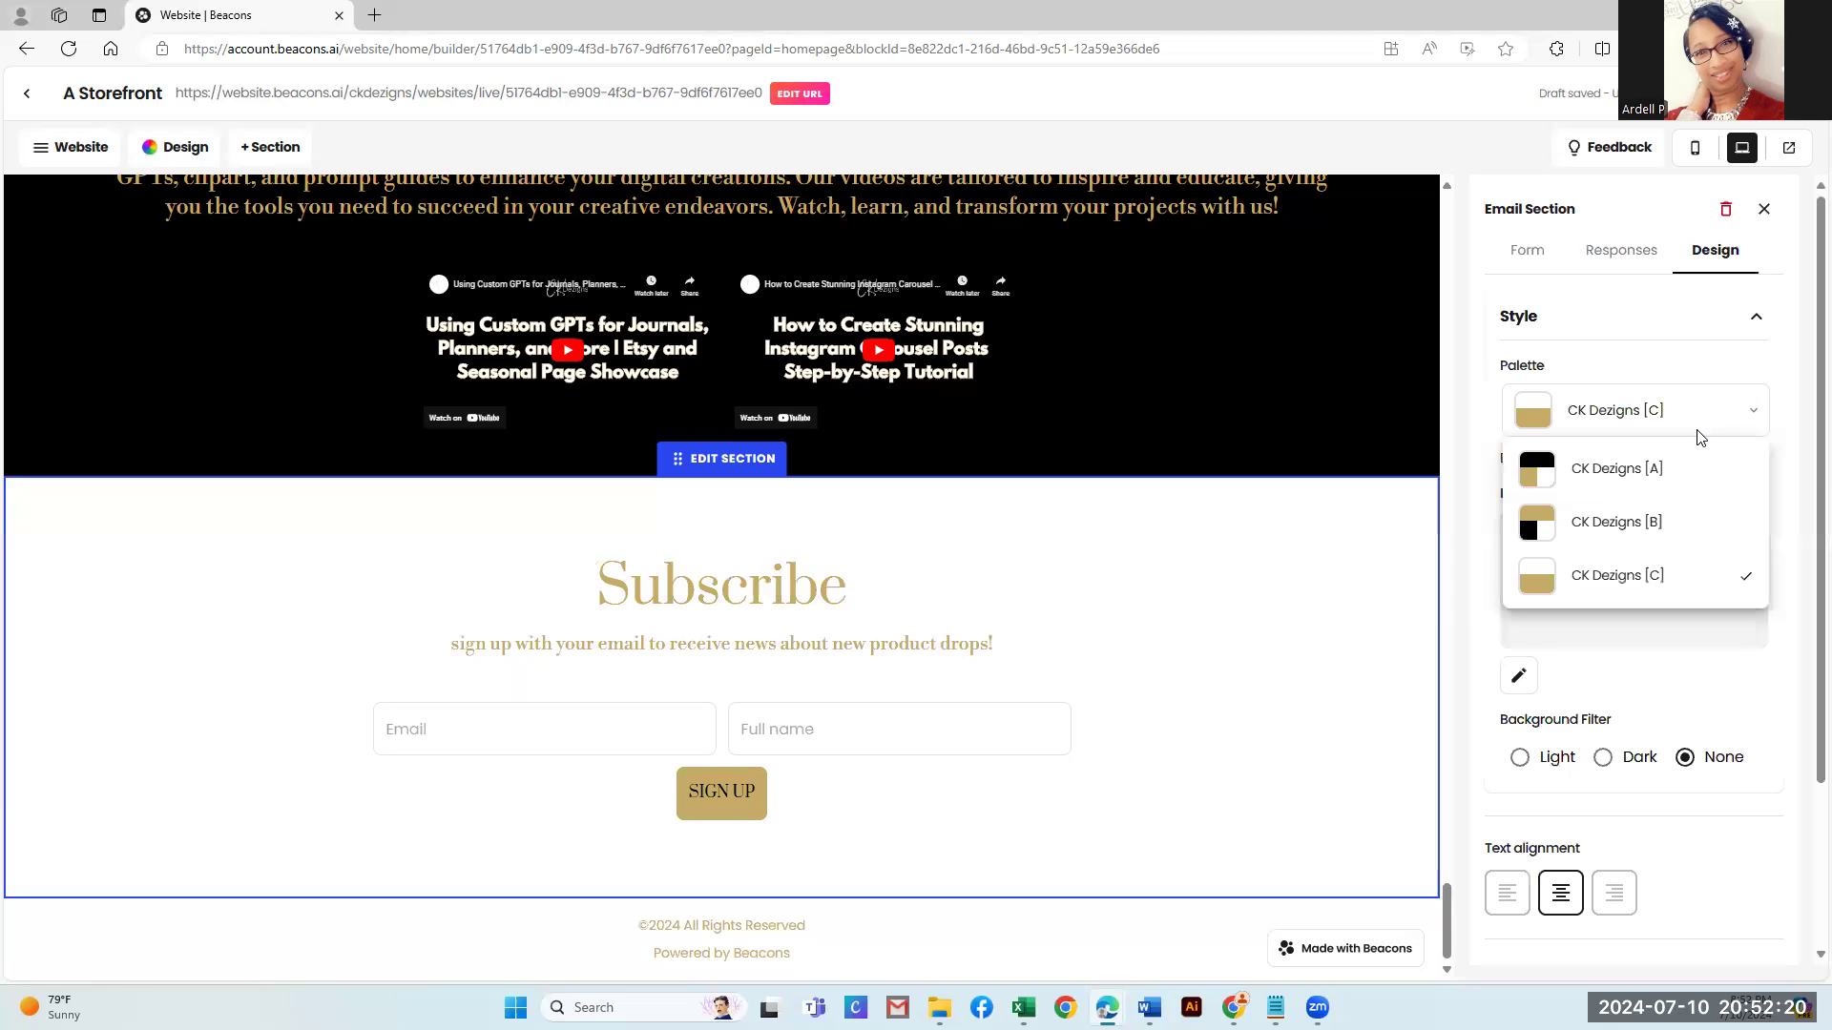
pyautogui.click(1651, 464)
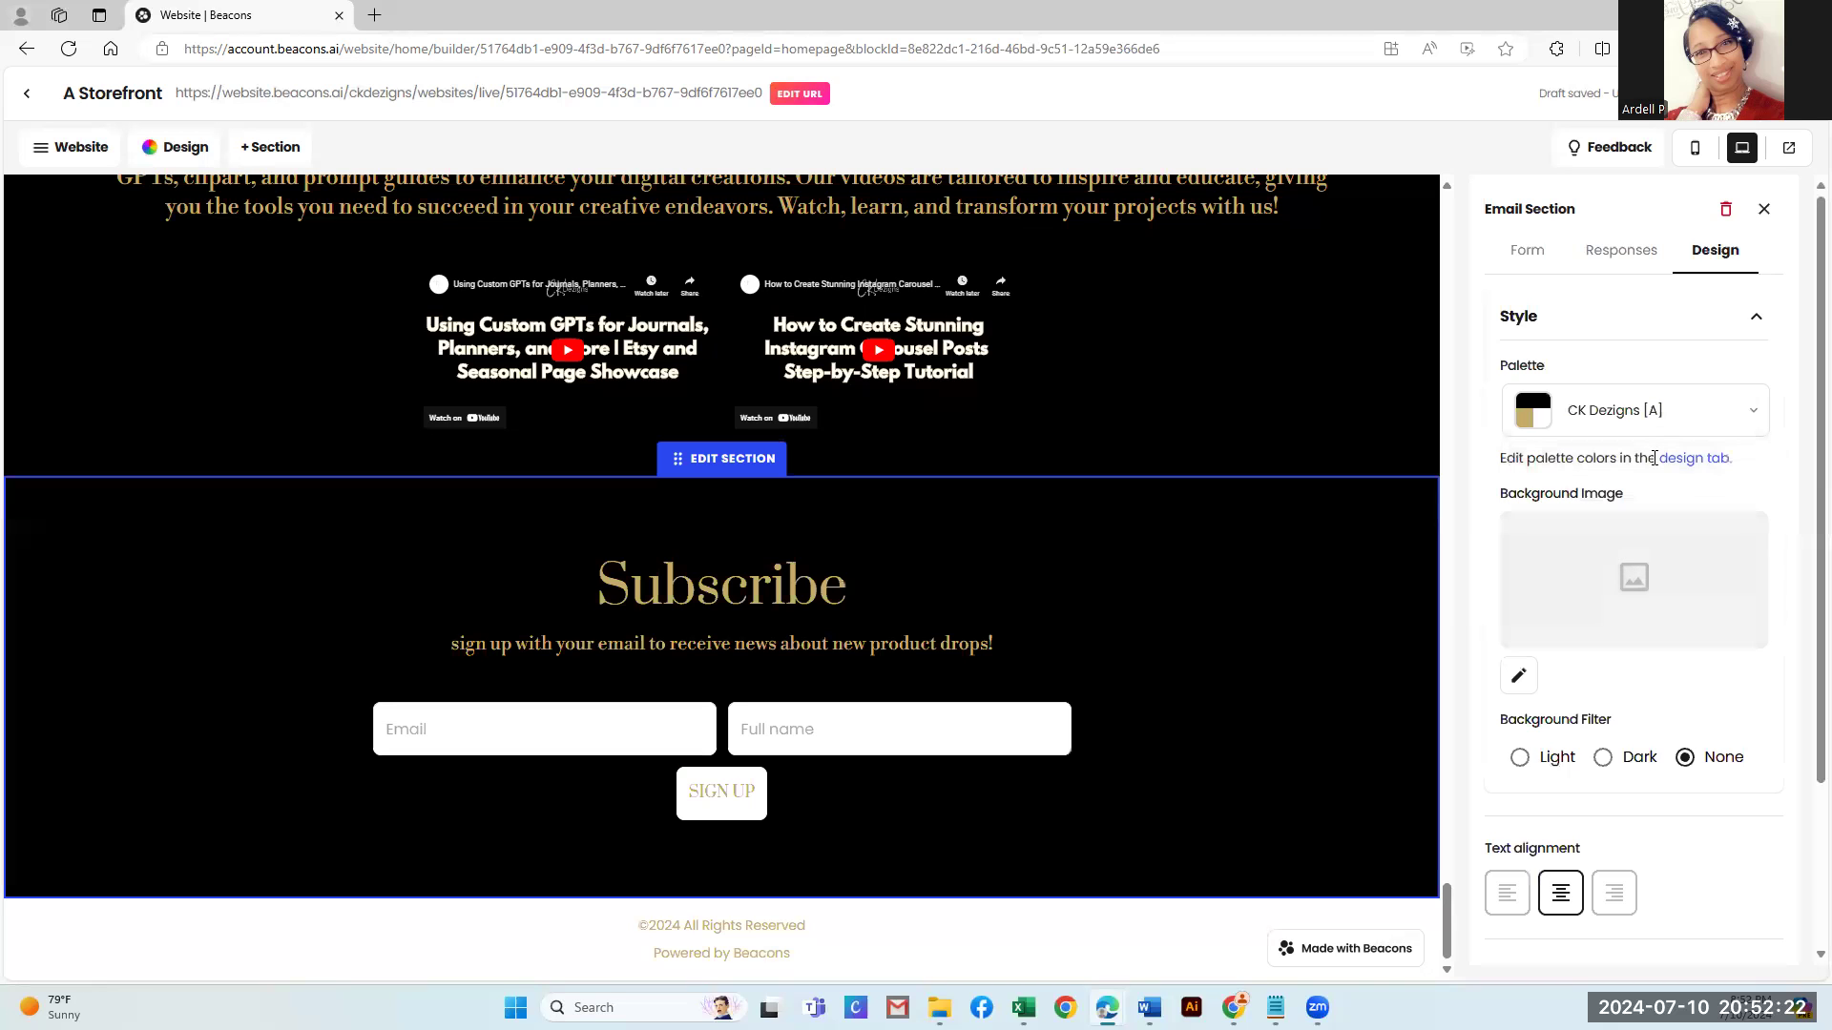
pyautogui.scroll(3, 1237, 355)
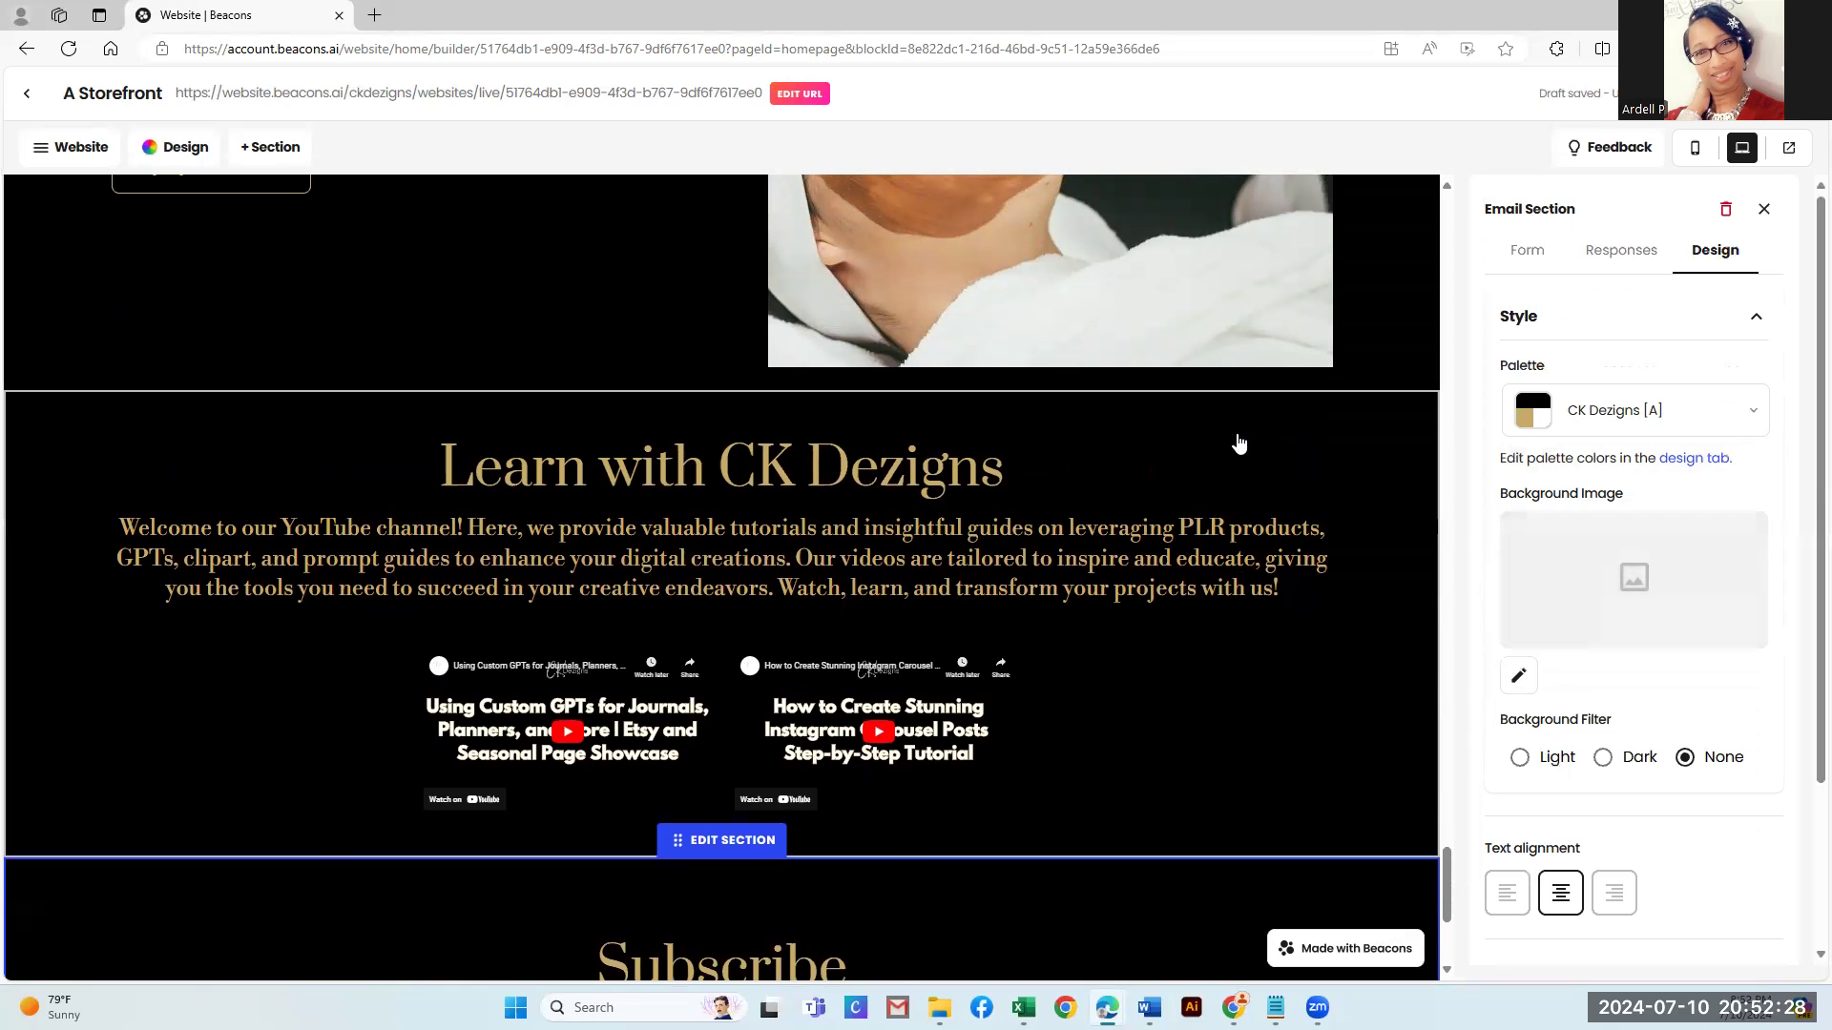
pyautogui.scroll(8, 1228, 354)
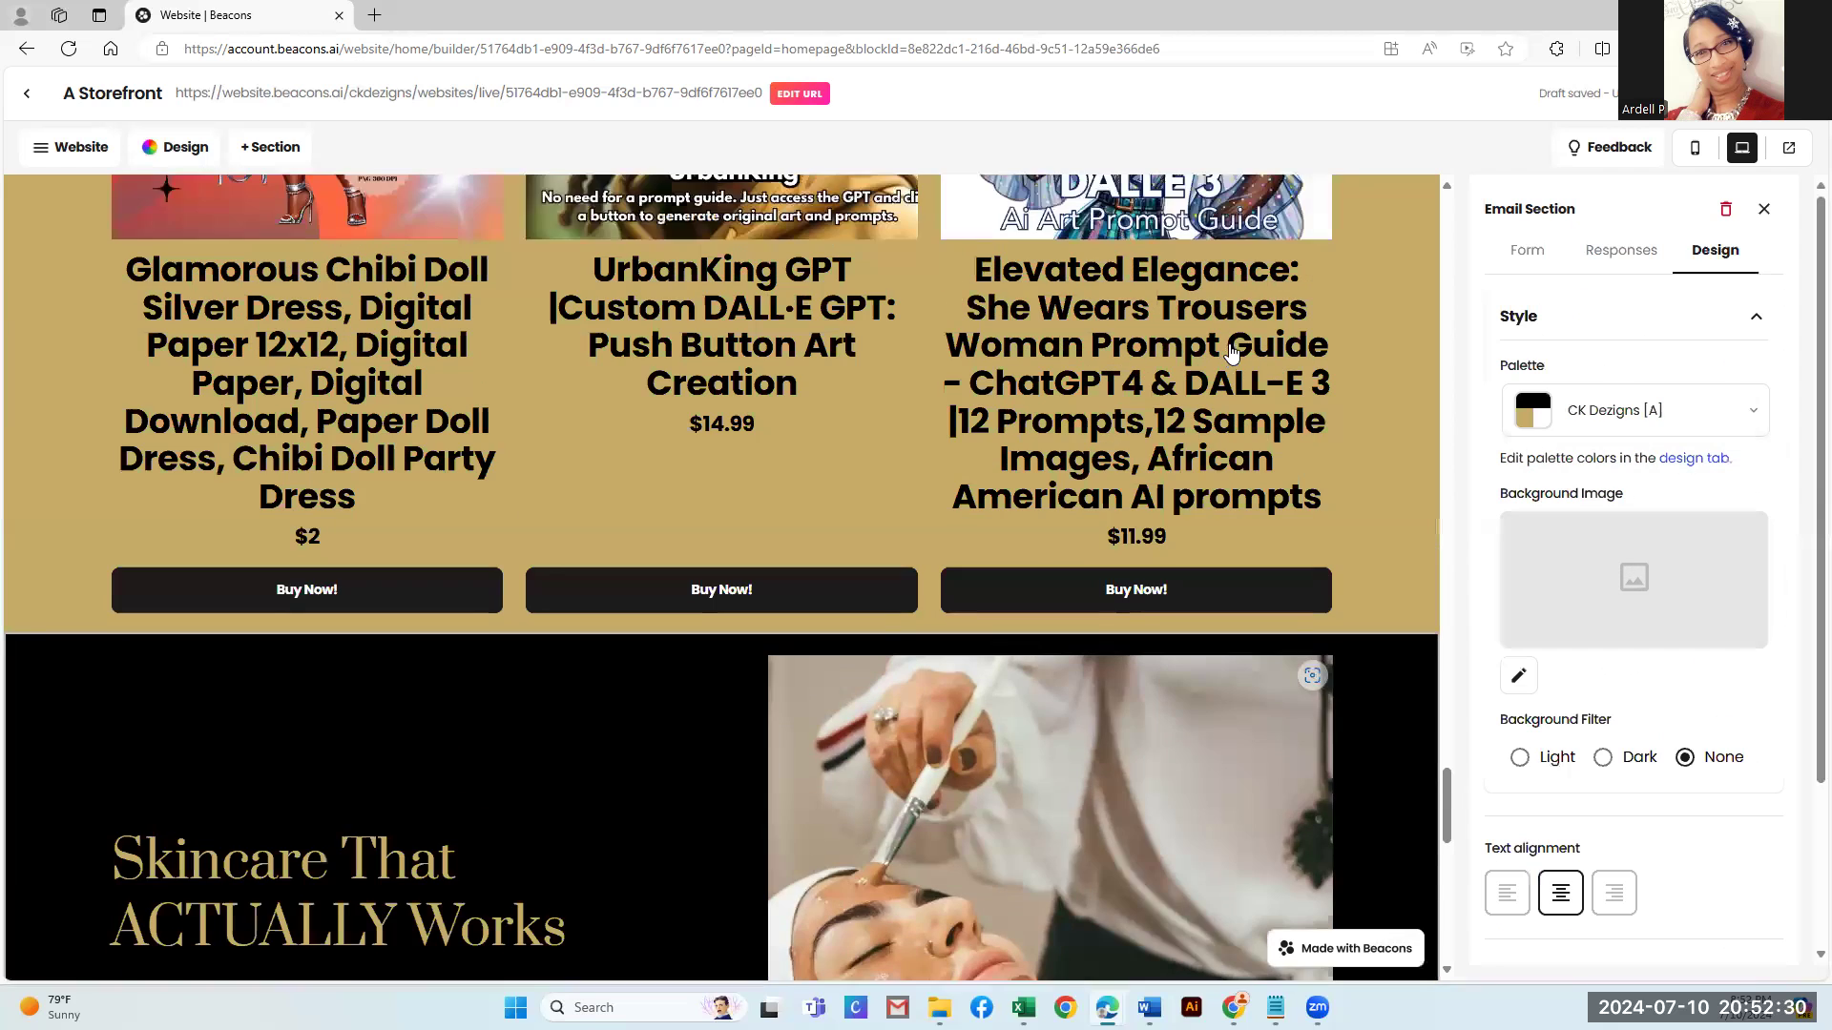
# Set the color palette of the "Learn with CK Dezigns" YouTube section to CK Dezigns [C]
pyautogui.scroll(-8, 1231, 362)
pyautogui.click(1250, 442)
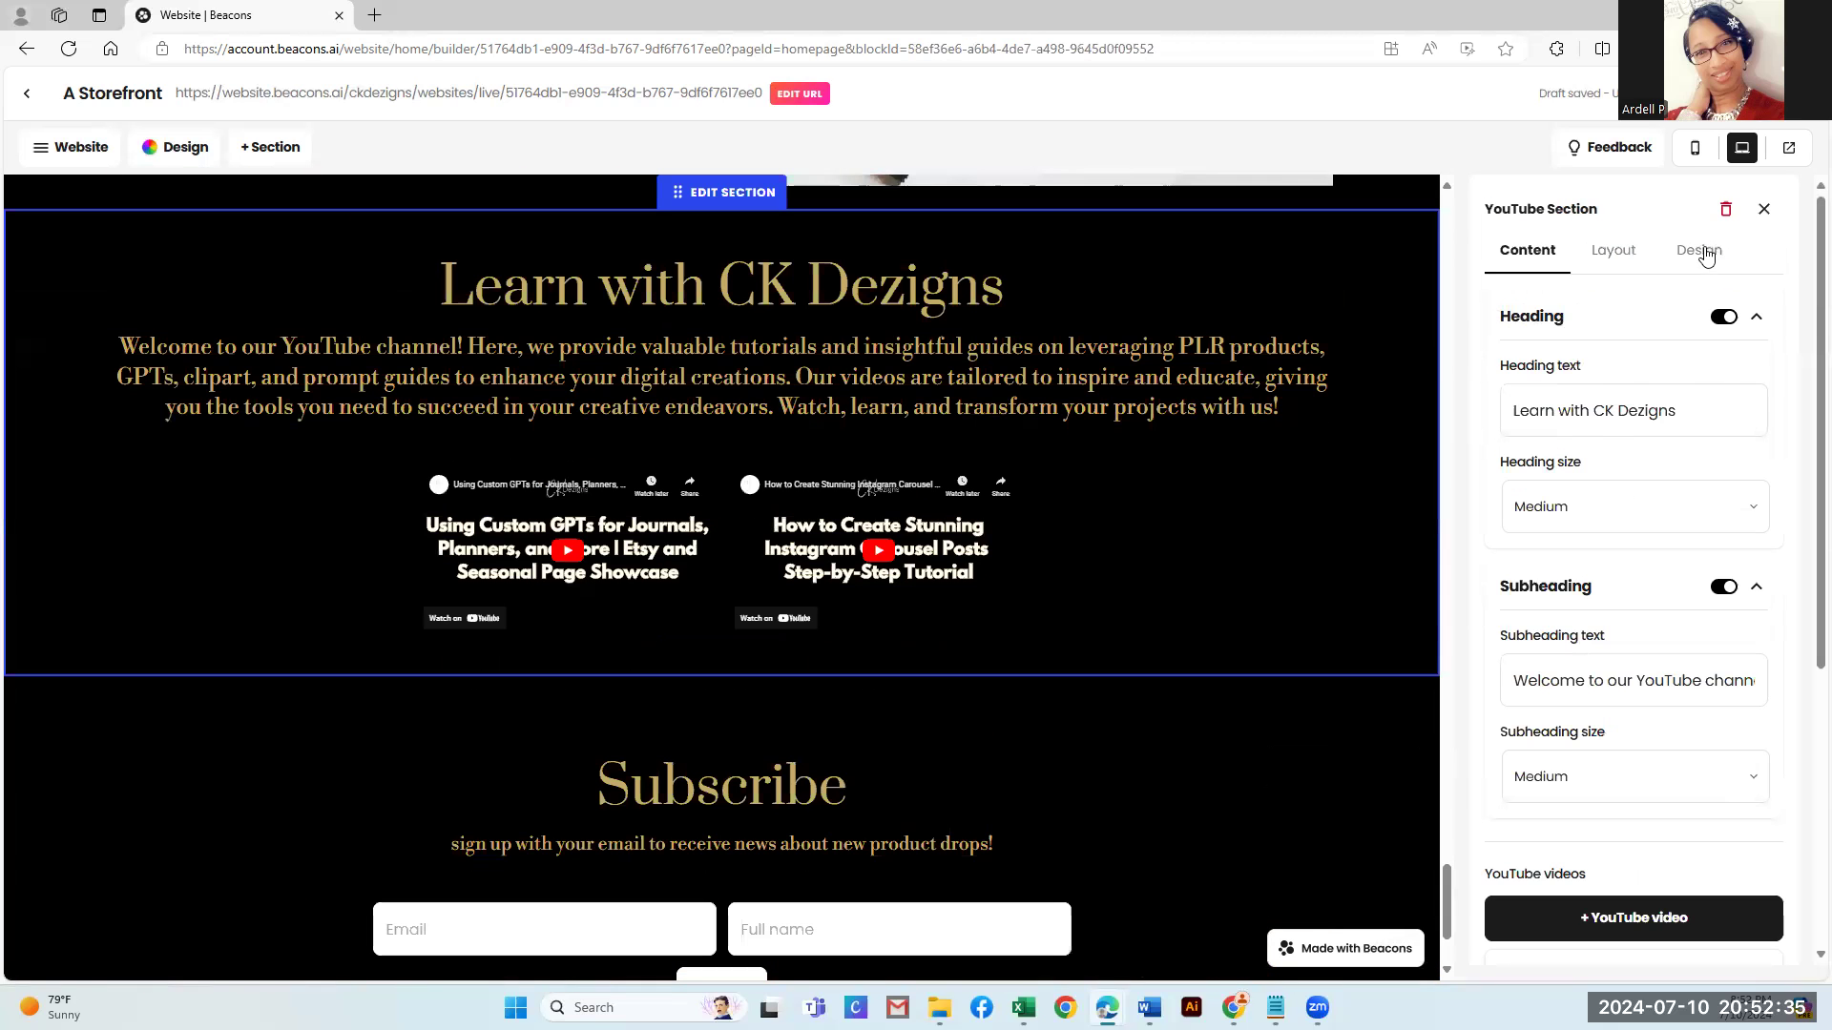
pyautogui.click(1699, 250)
pyautogui.click(1638, 407)
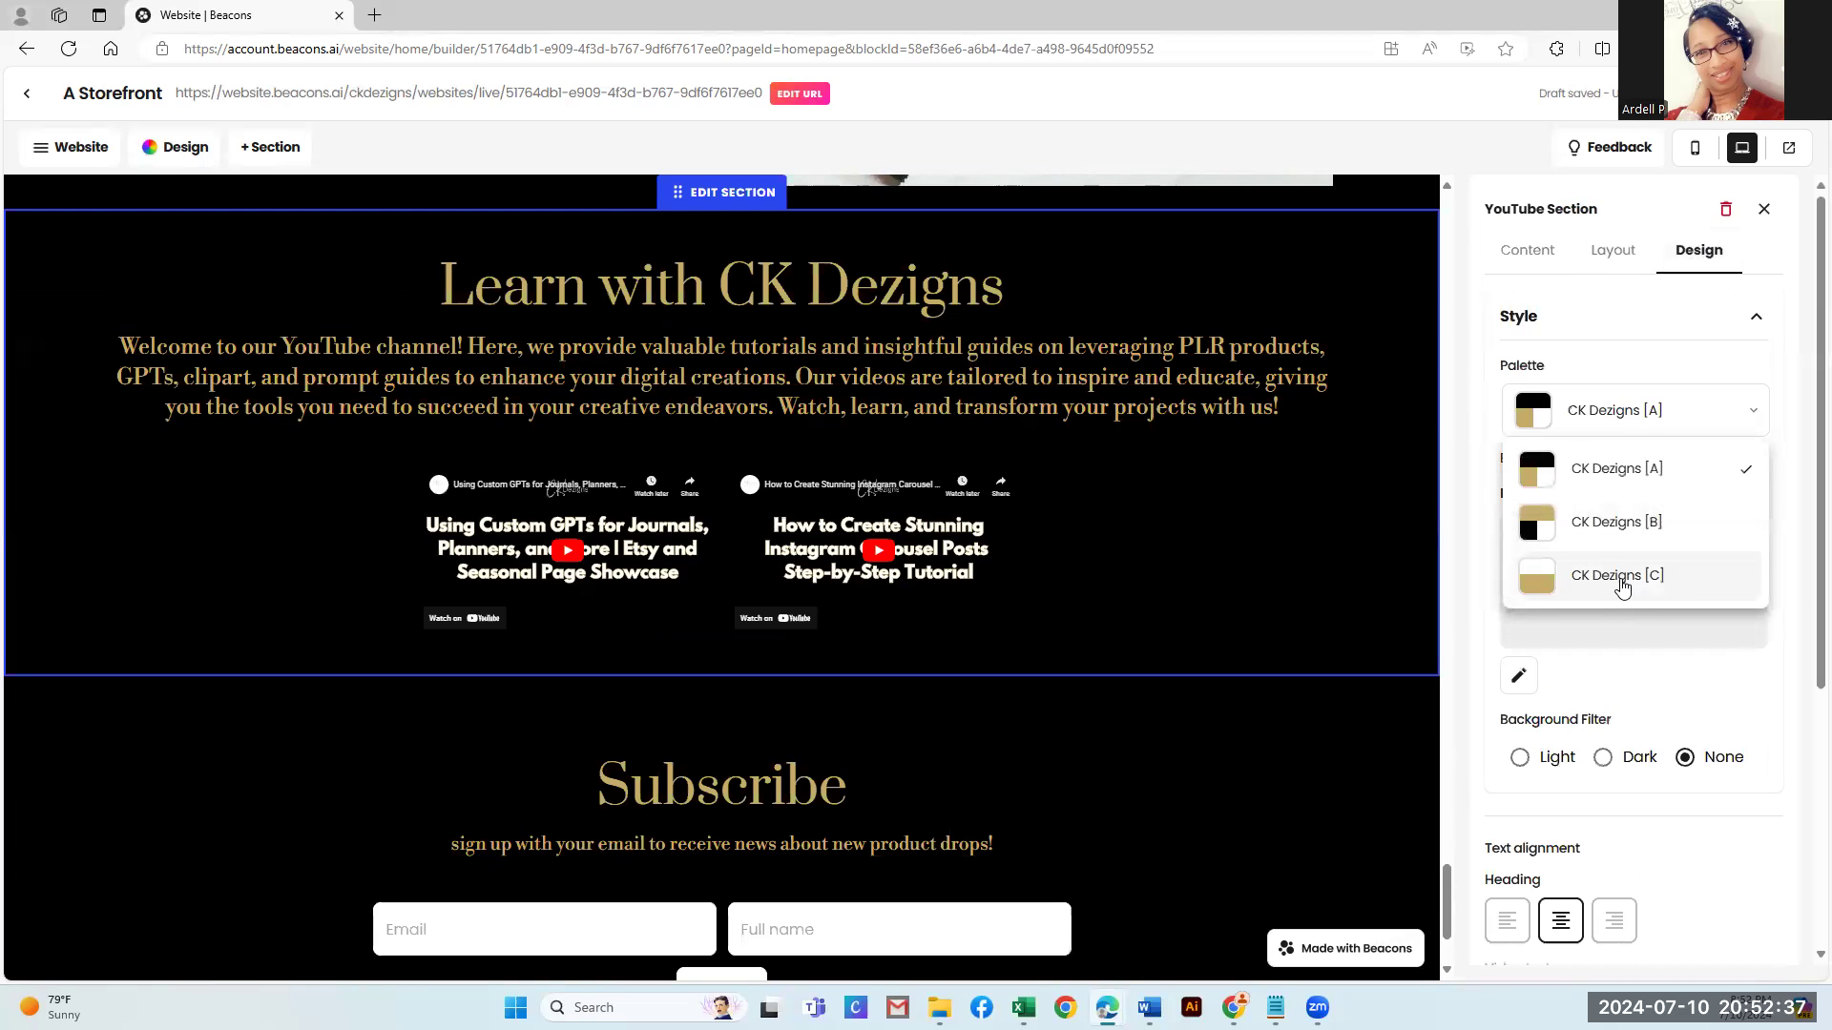
pyautogui.click(1622, 584)
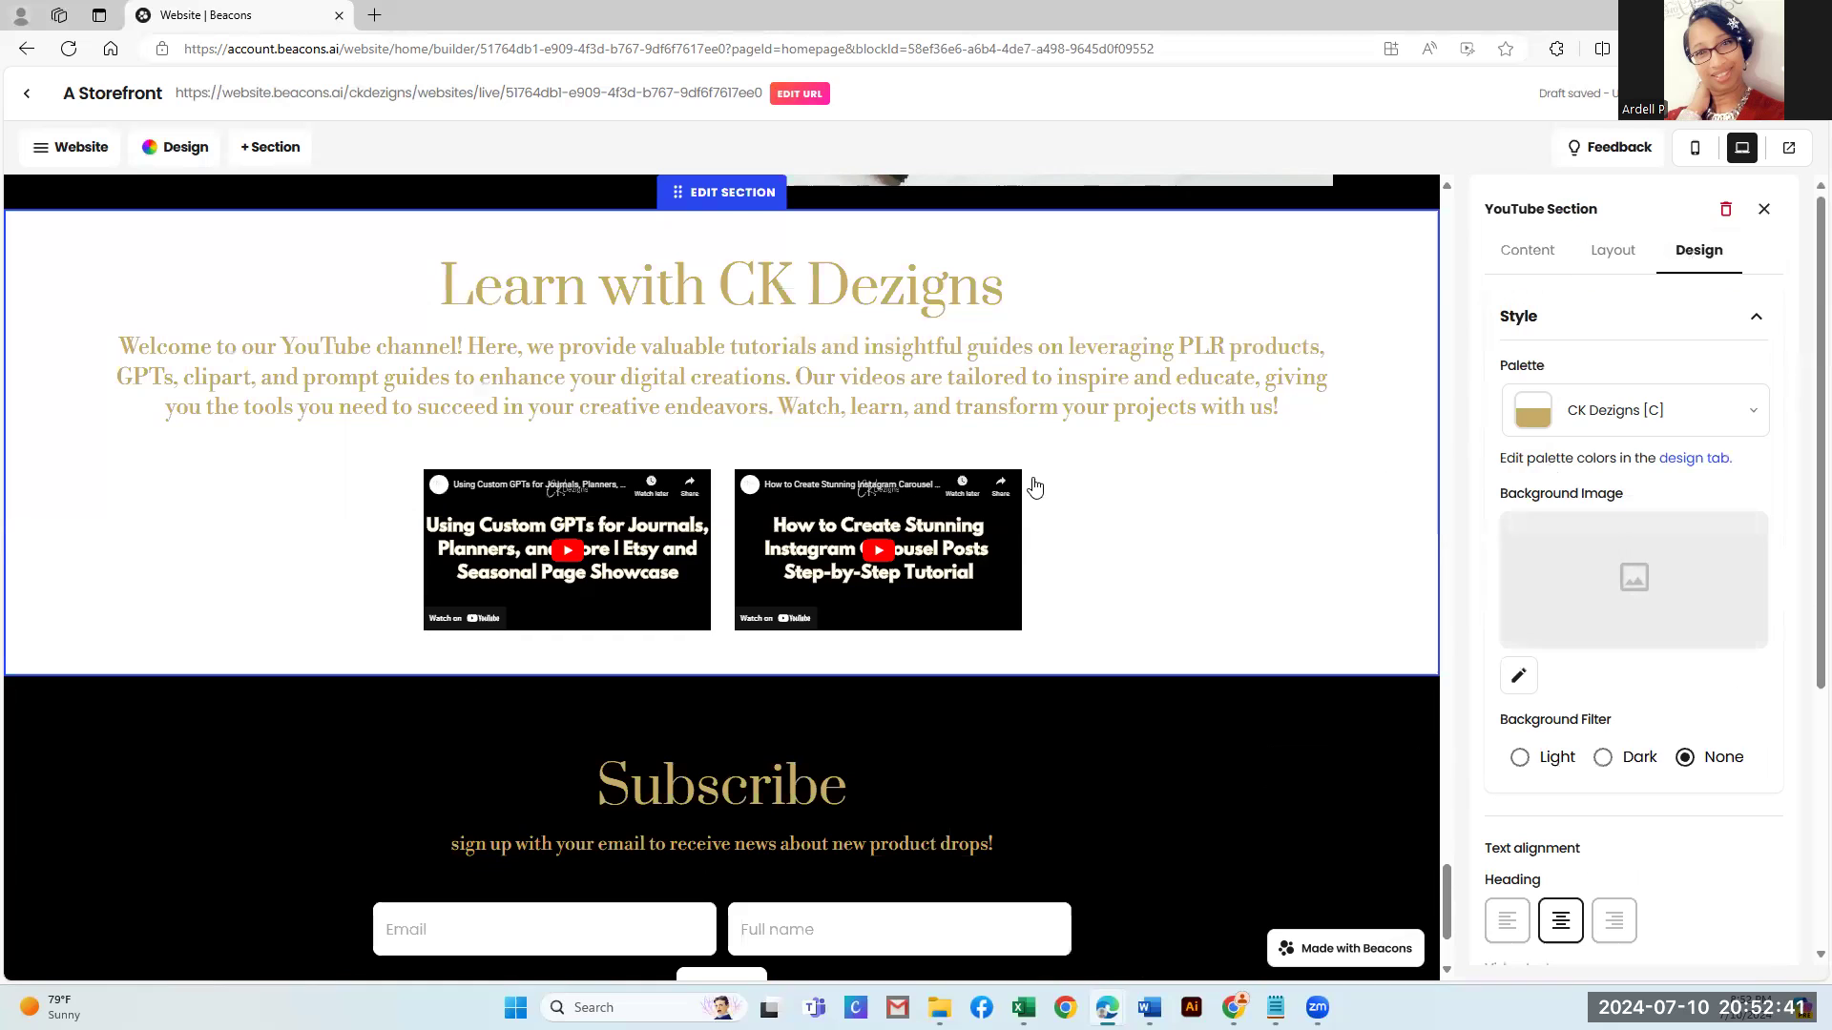
# Try the CK Dezigns [A] and [B] palettes on the YouTube section, and switch it back to CK Dezigns [C]
pyautogui.click(1647, 413)
pyautogui.click(1677, 468)
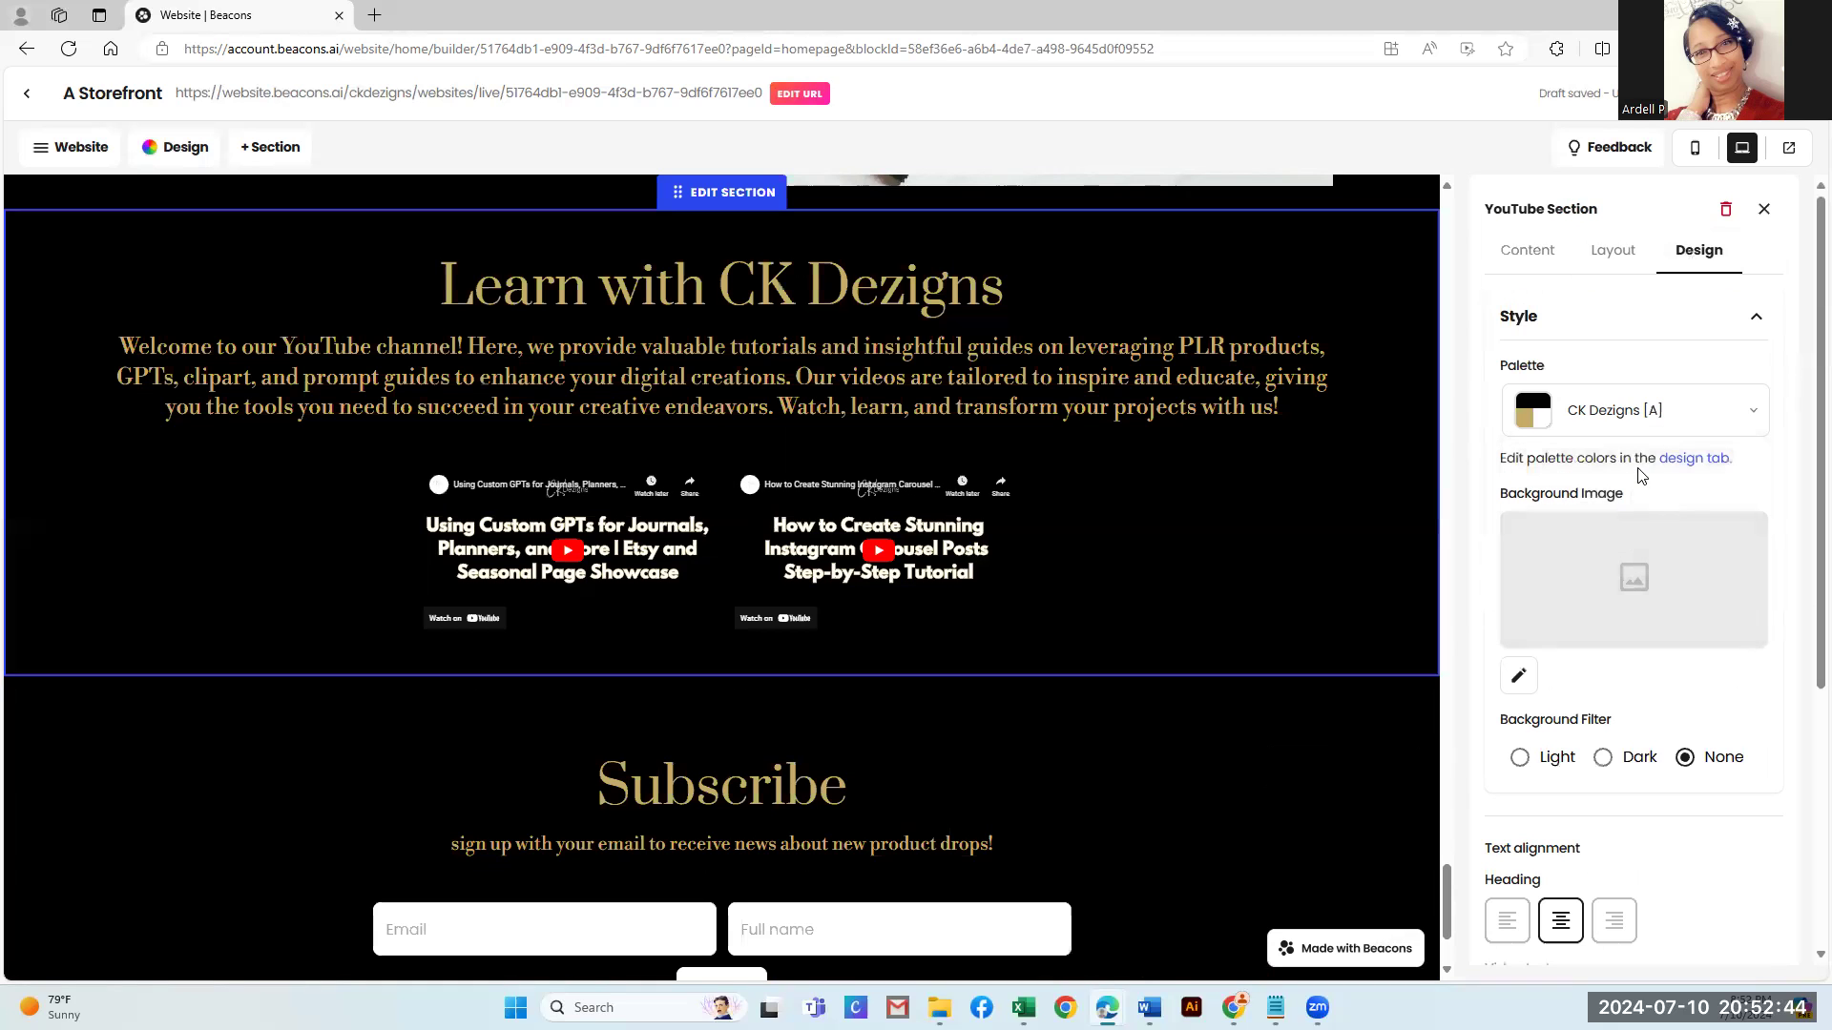
pyautogui.click(1700, 428)
pyautogui.click(1643, 522)
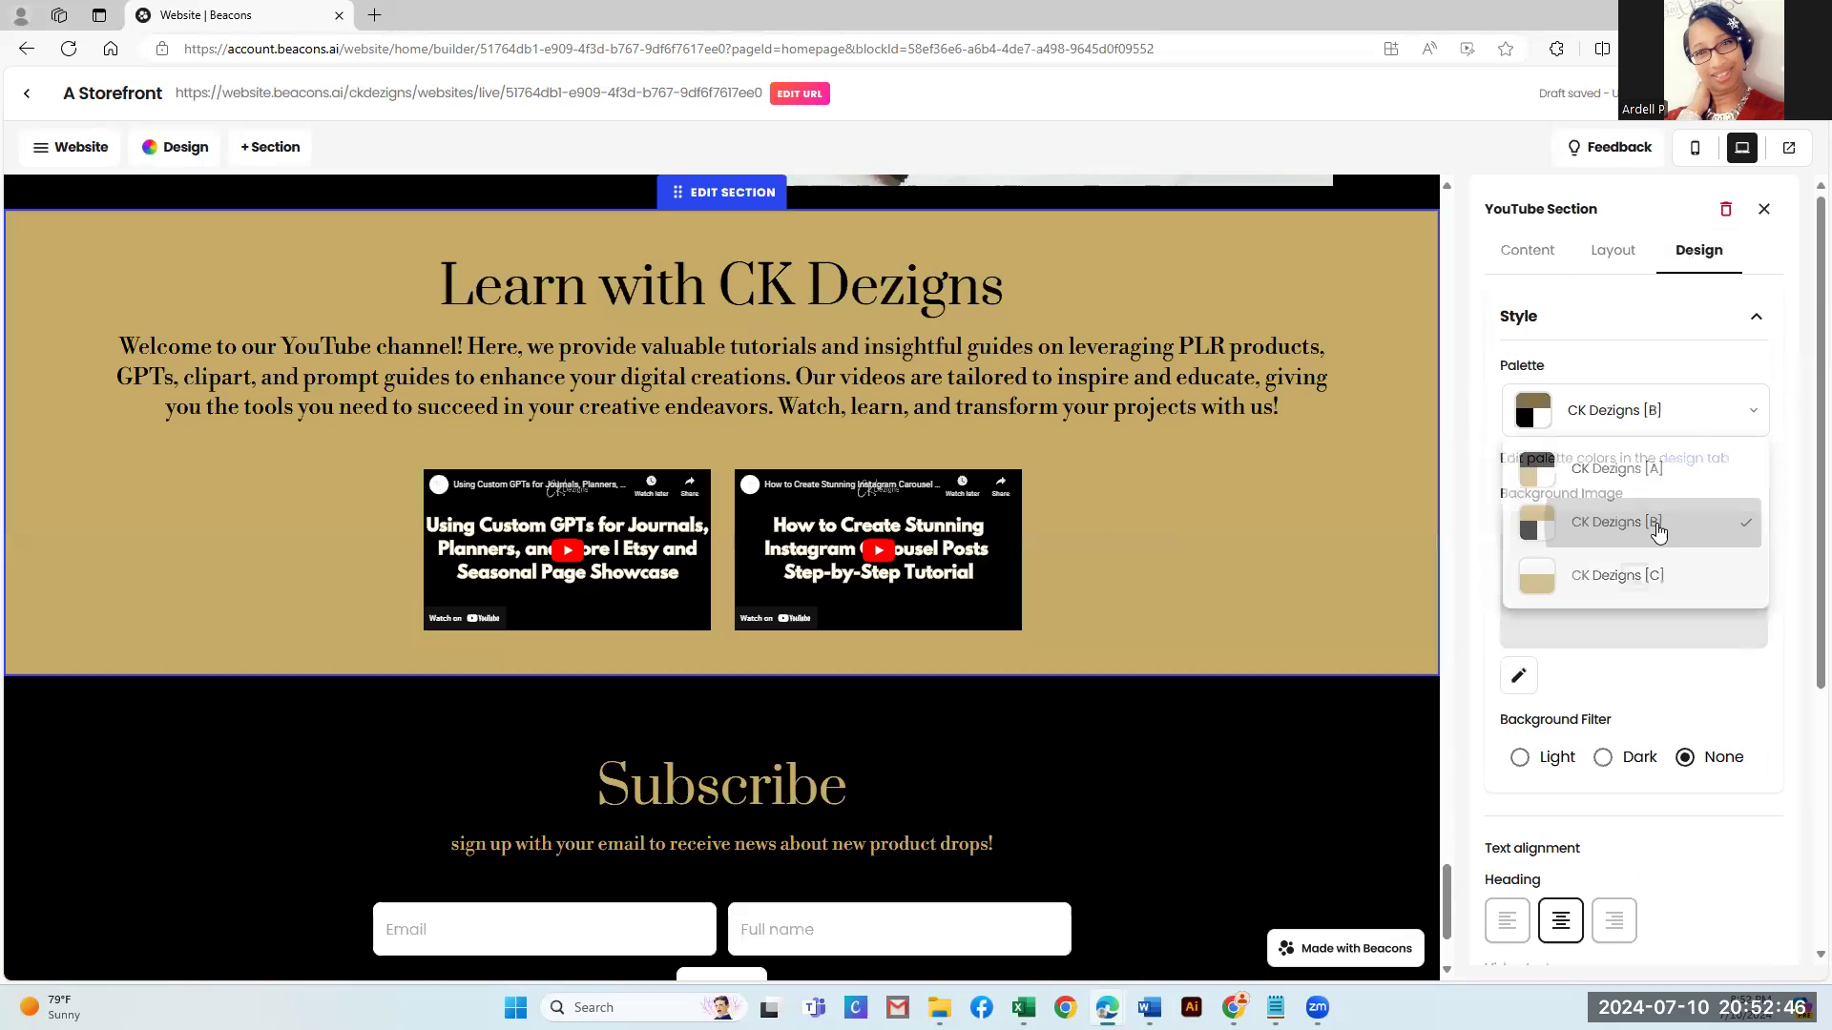
pyautogui.click(1684, 414)
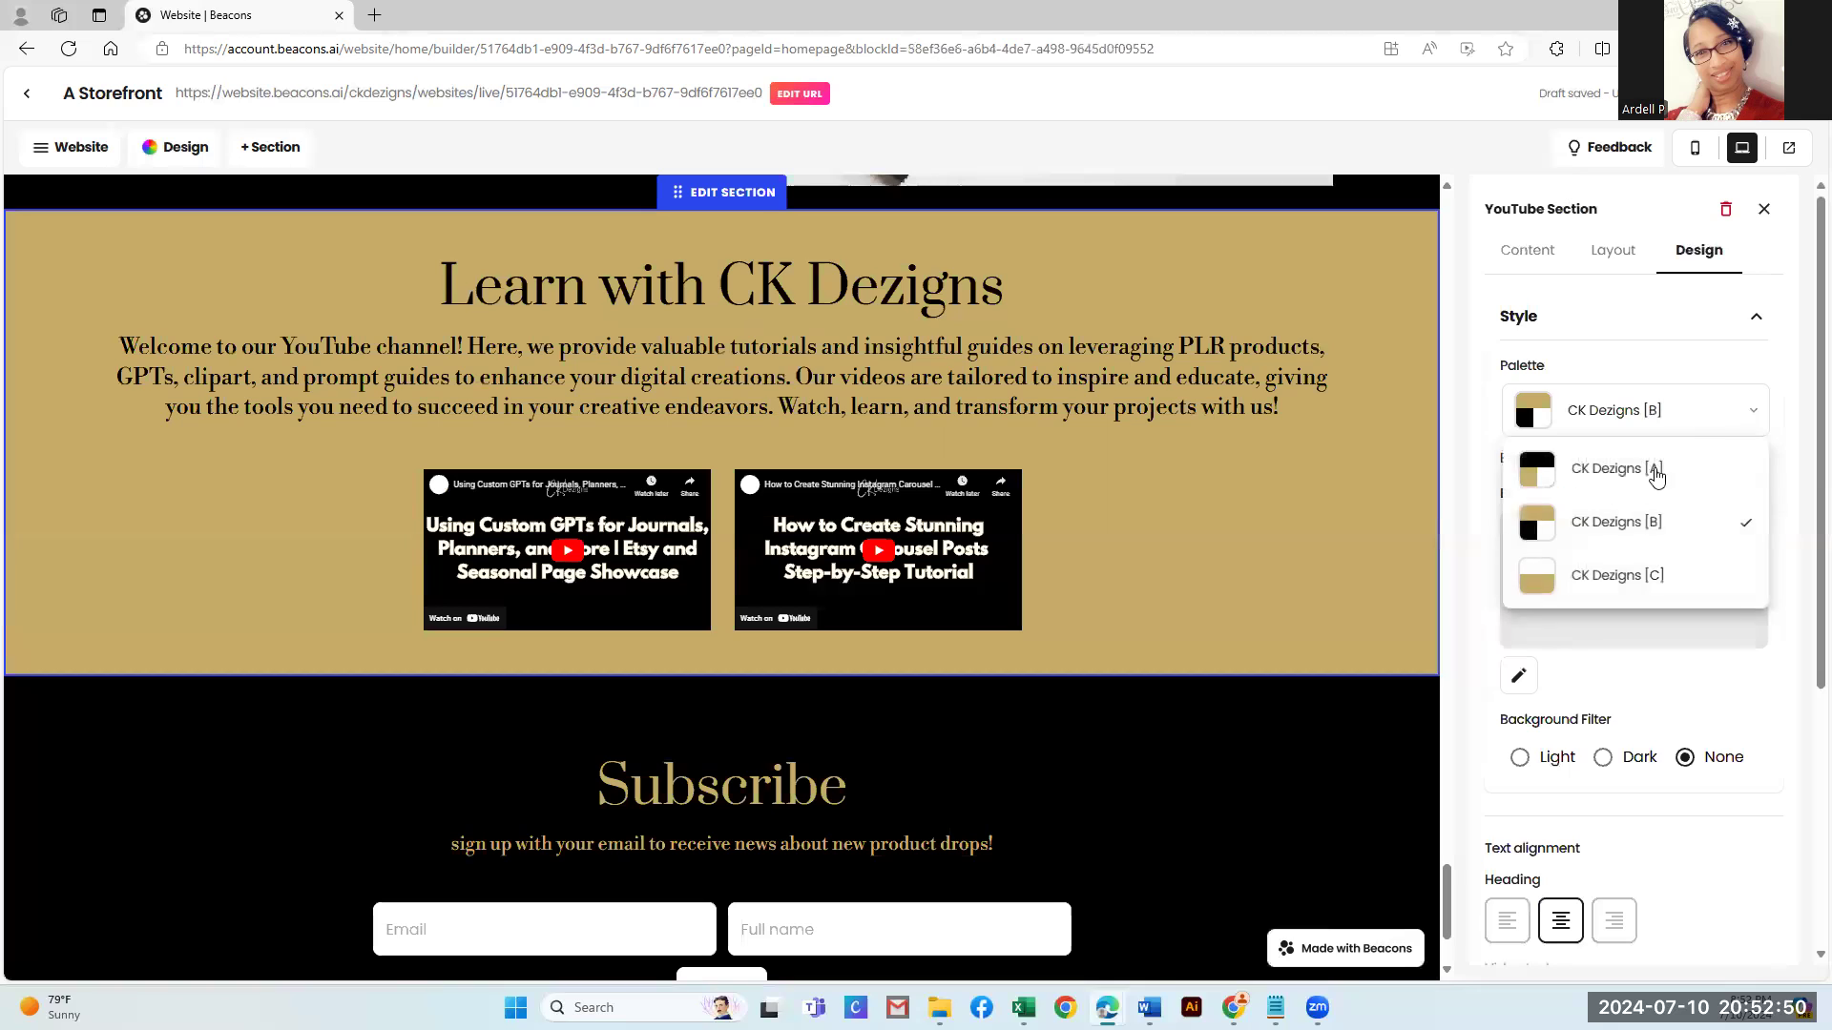
pyautogui.click(1615, 576)
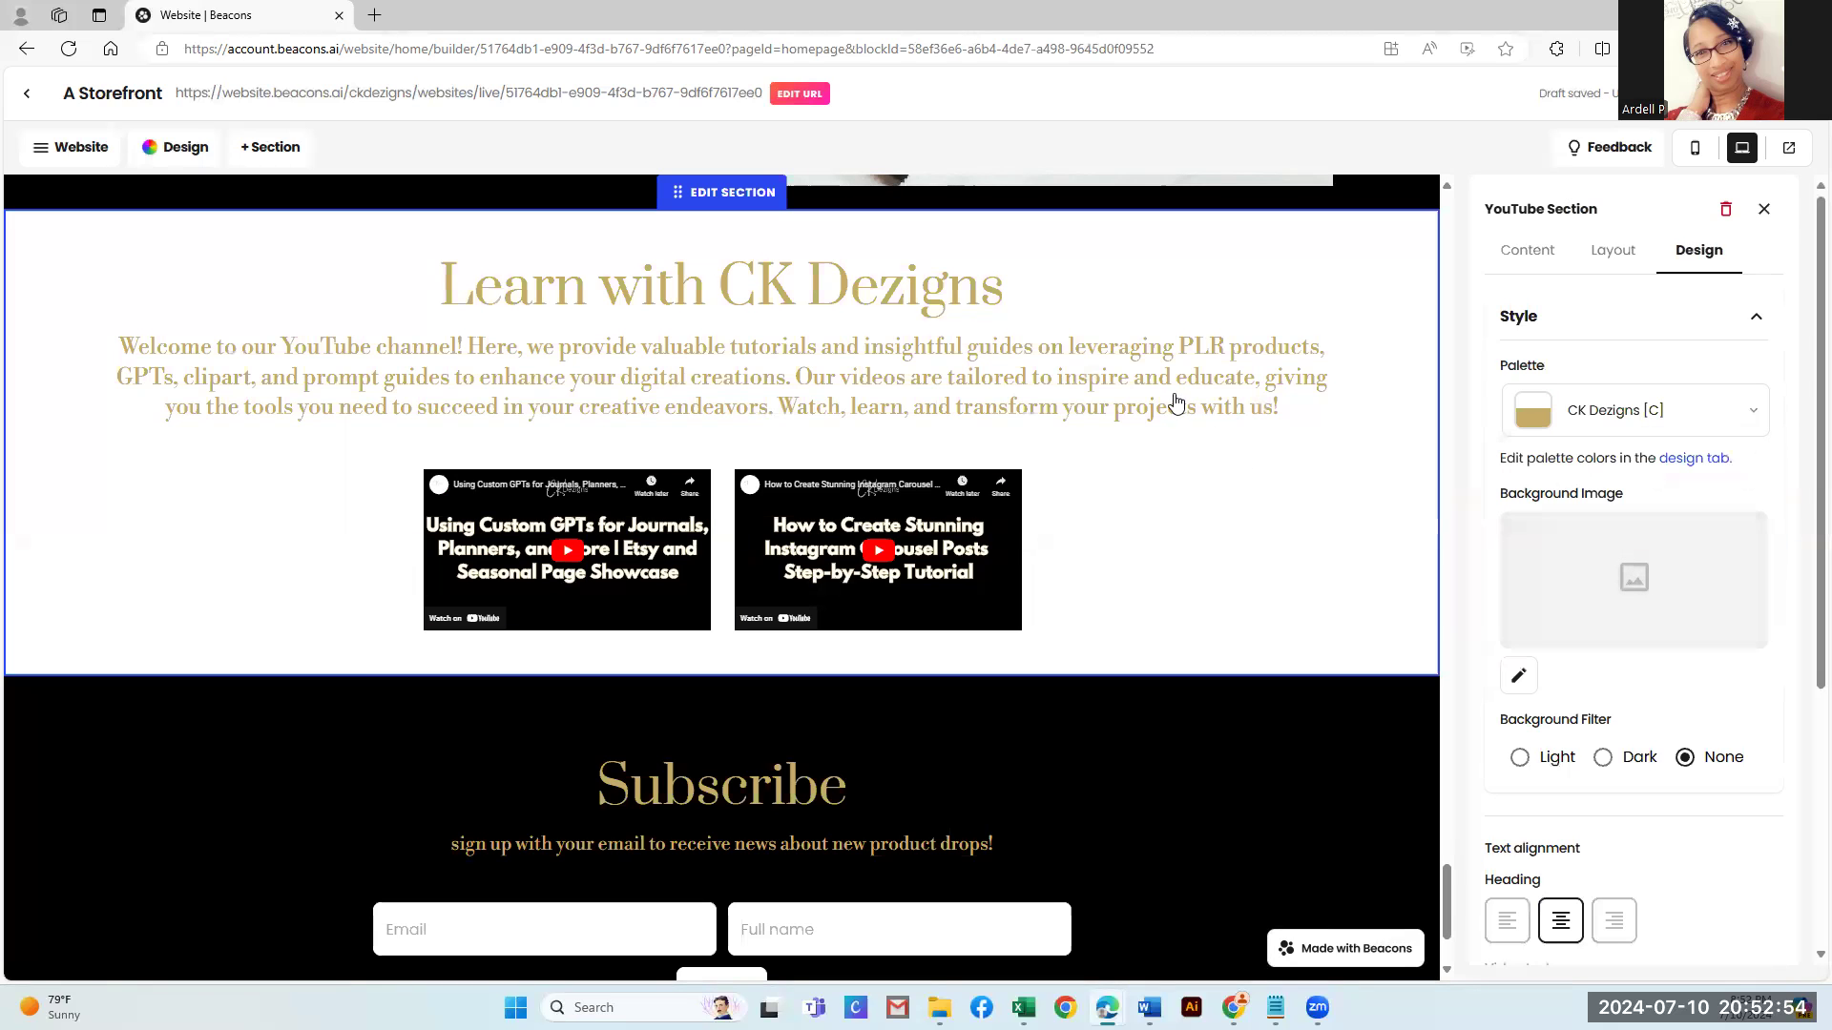
# Delete the "Skincare That ACTUALLY Works" hero section above the YouTube section
pyautogui.scroll(5, 1170, 396)
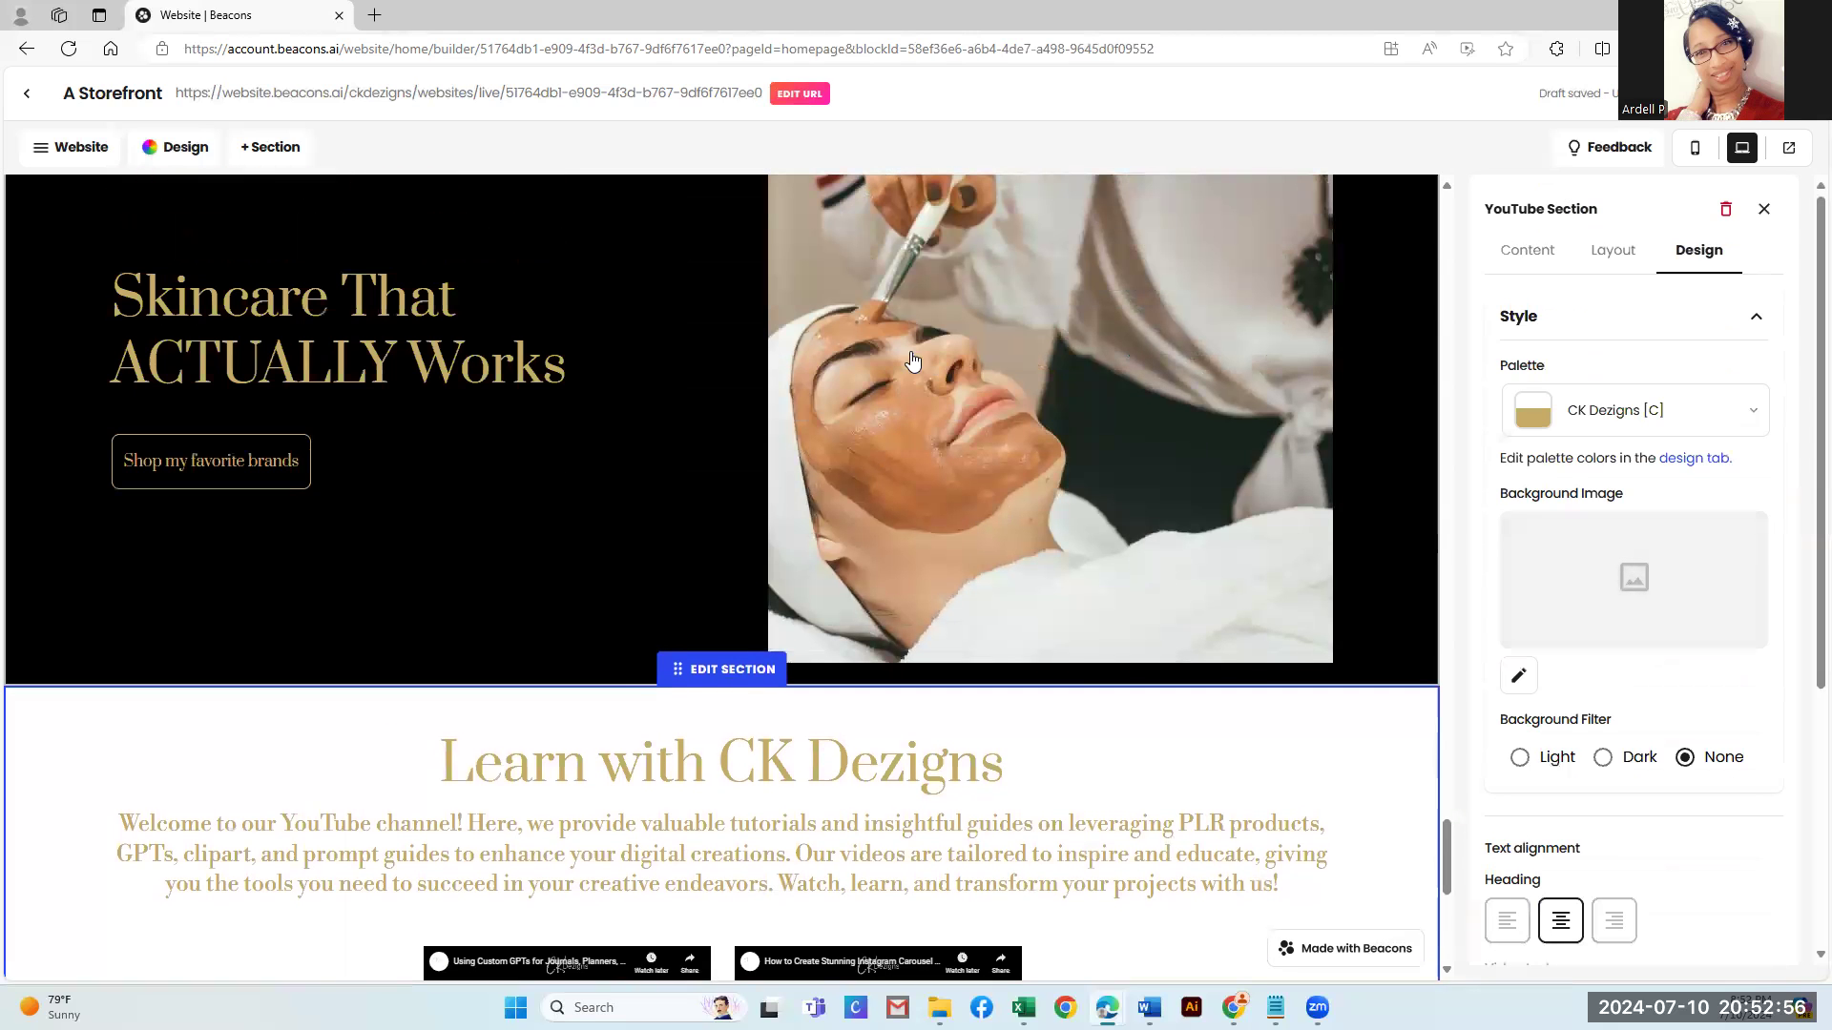
pyautogui.click(591, 470)
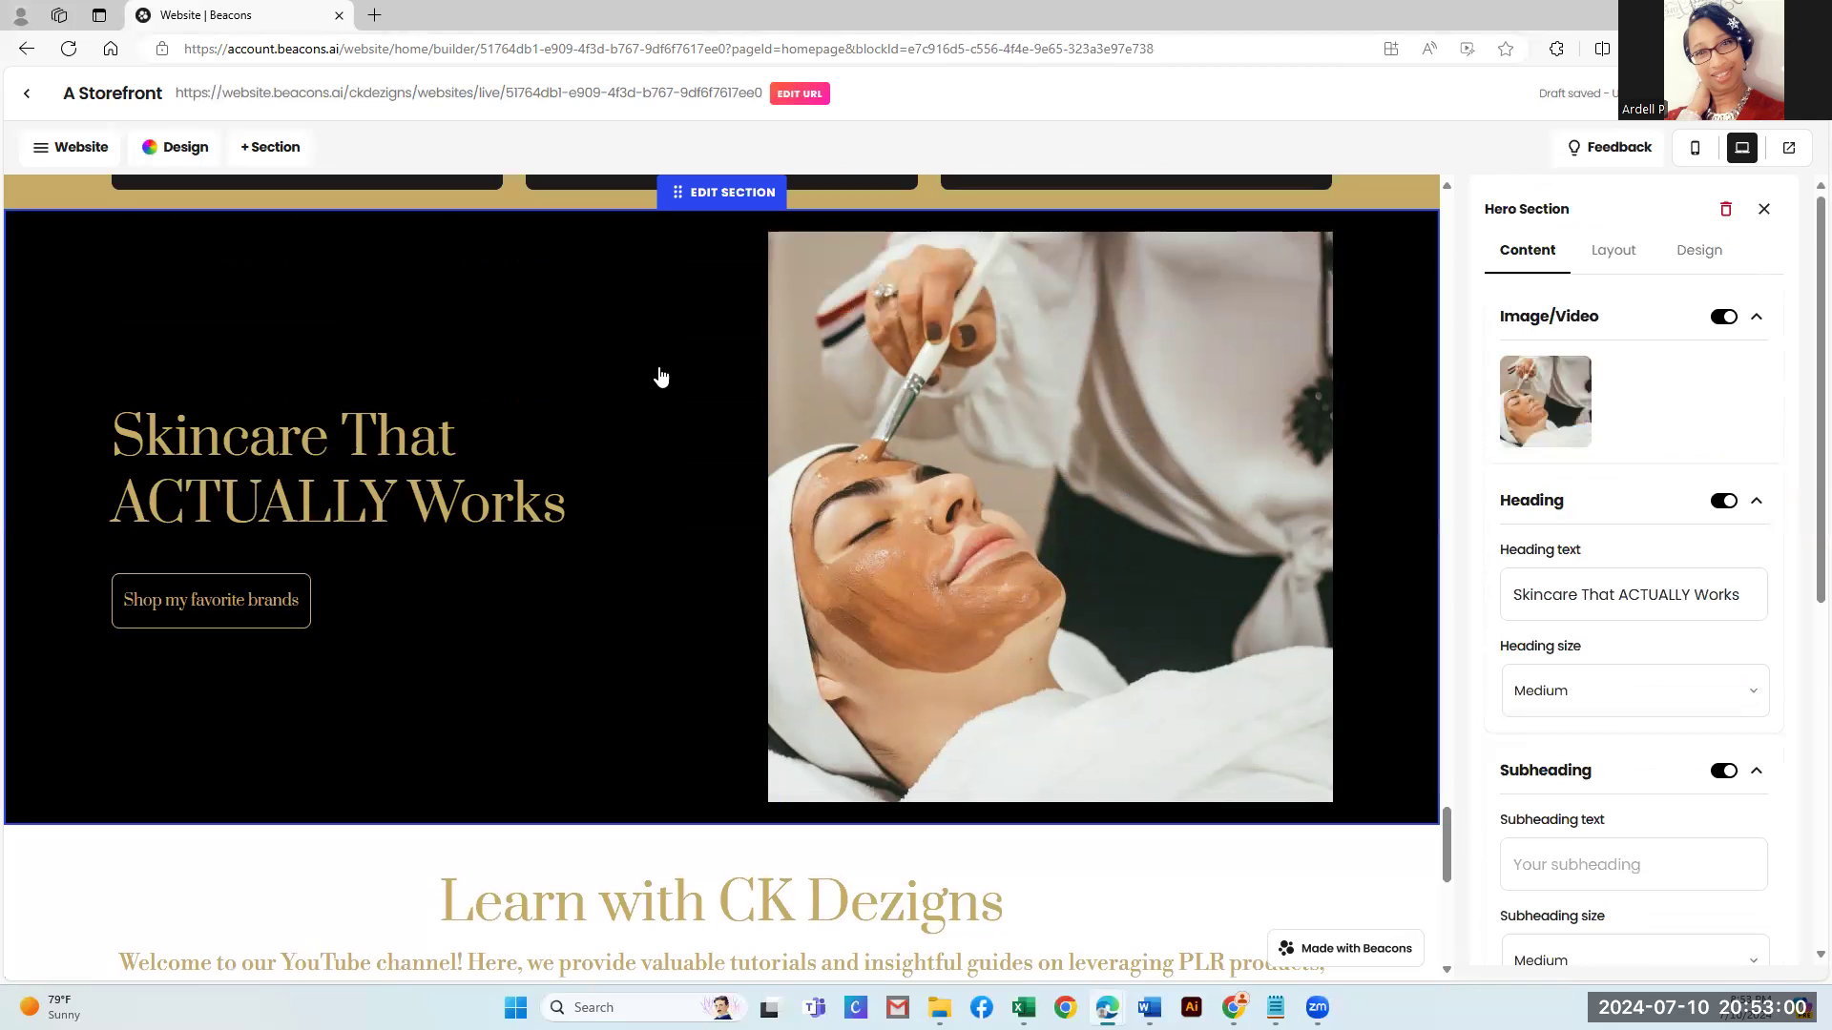
pyautogui.click(1727, 212)
pyautogui.click(1036, 559)
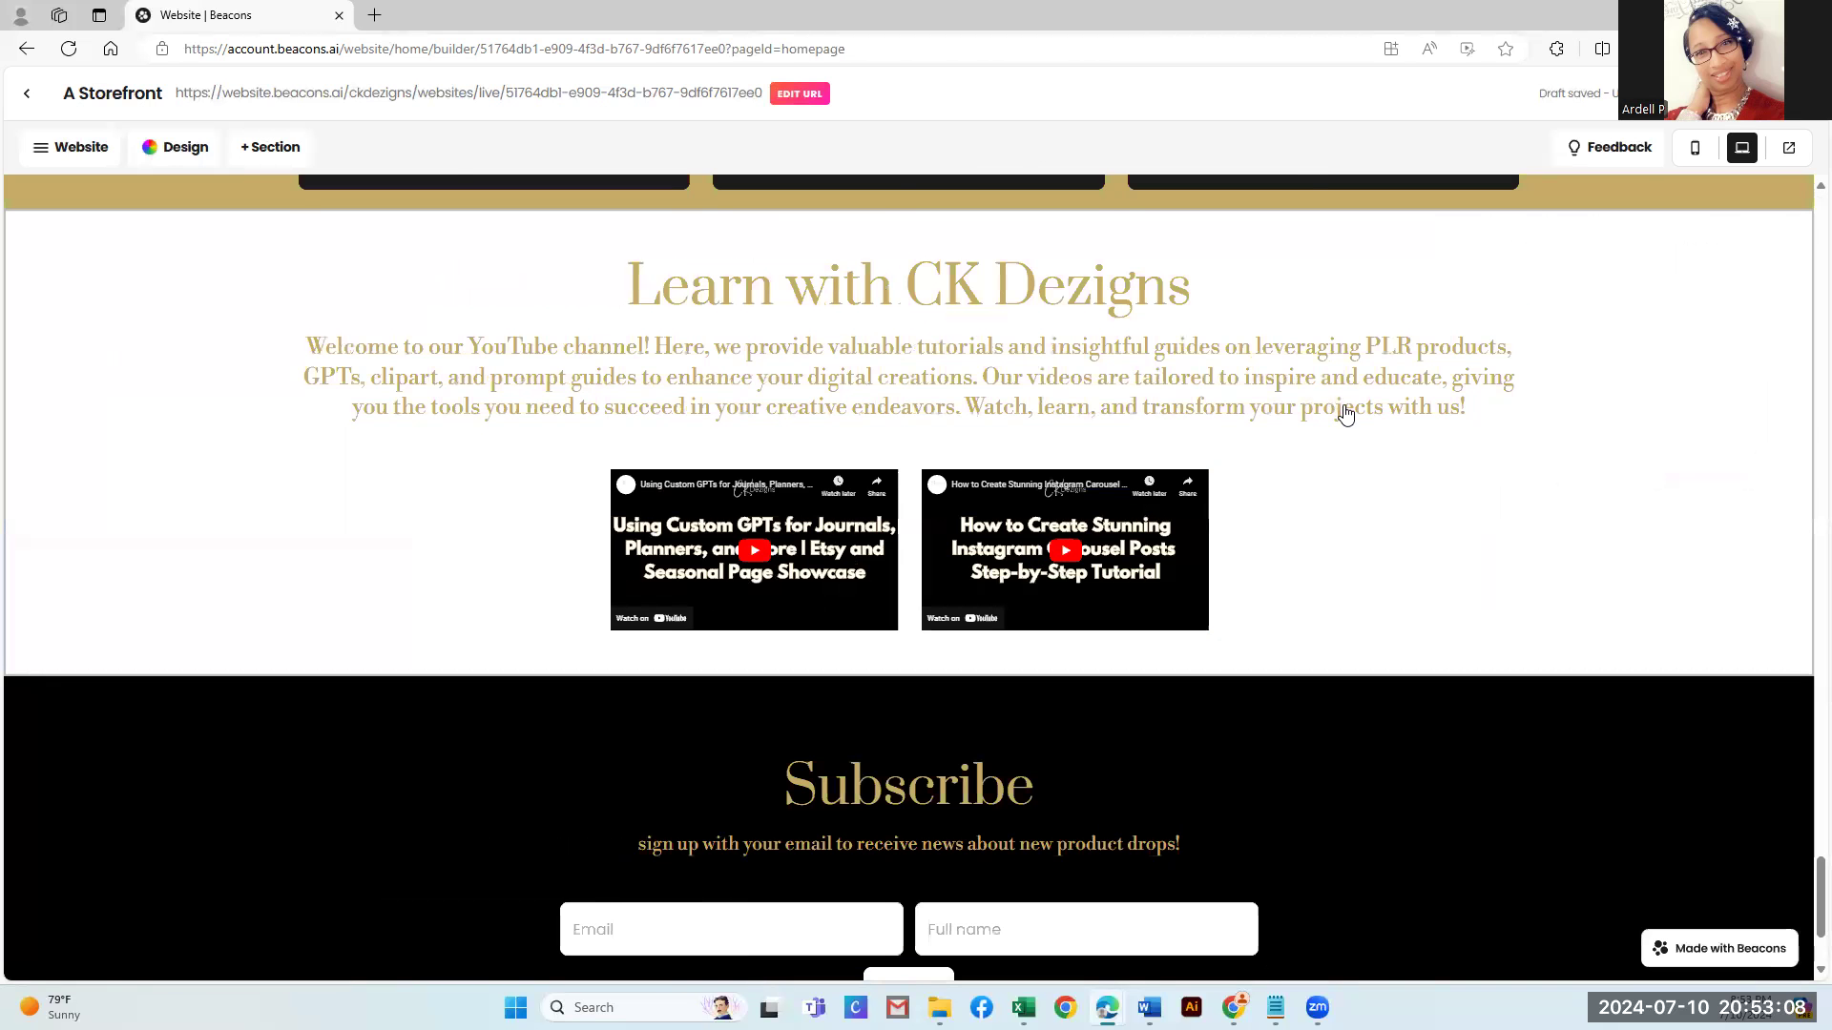
# Review the homepage upward from the YouTube section through the store products and About section to the welcome hero
pyautogui.scroll(6, 1343, 413)
pyautogui.scroll(8, 1345, 413)
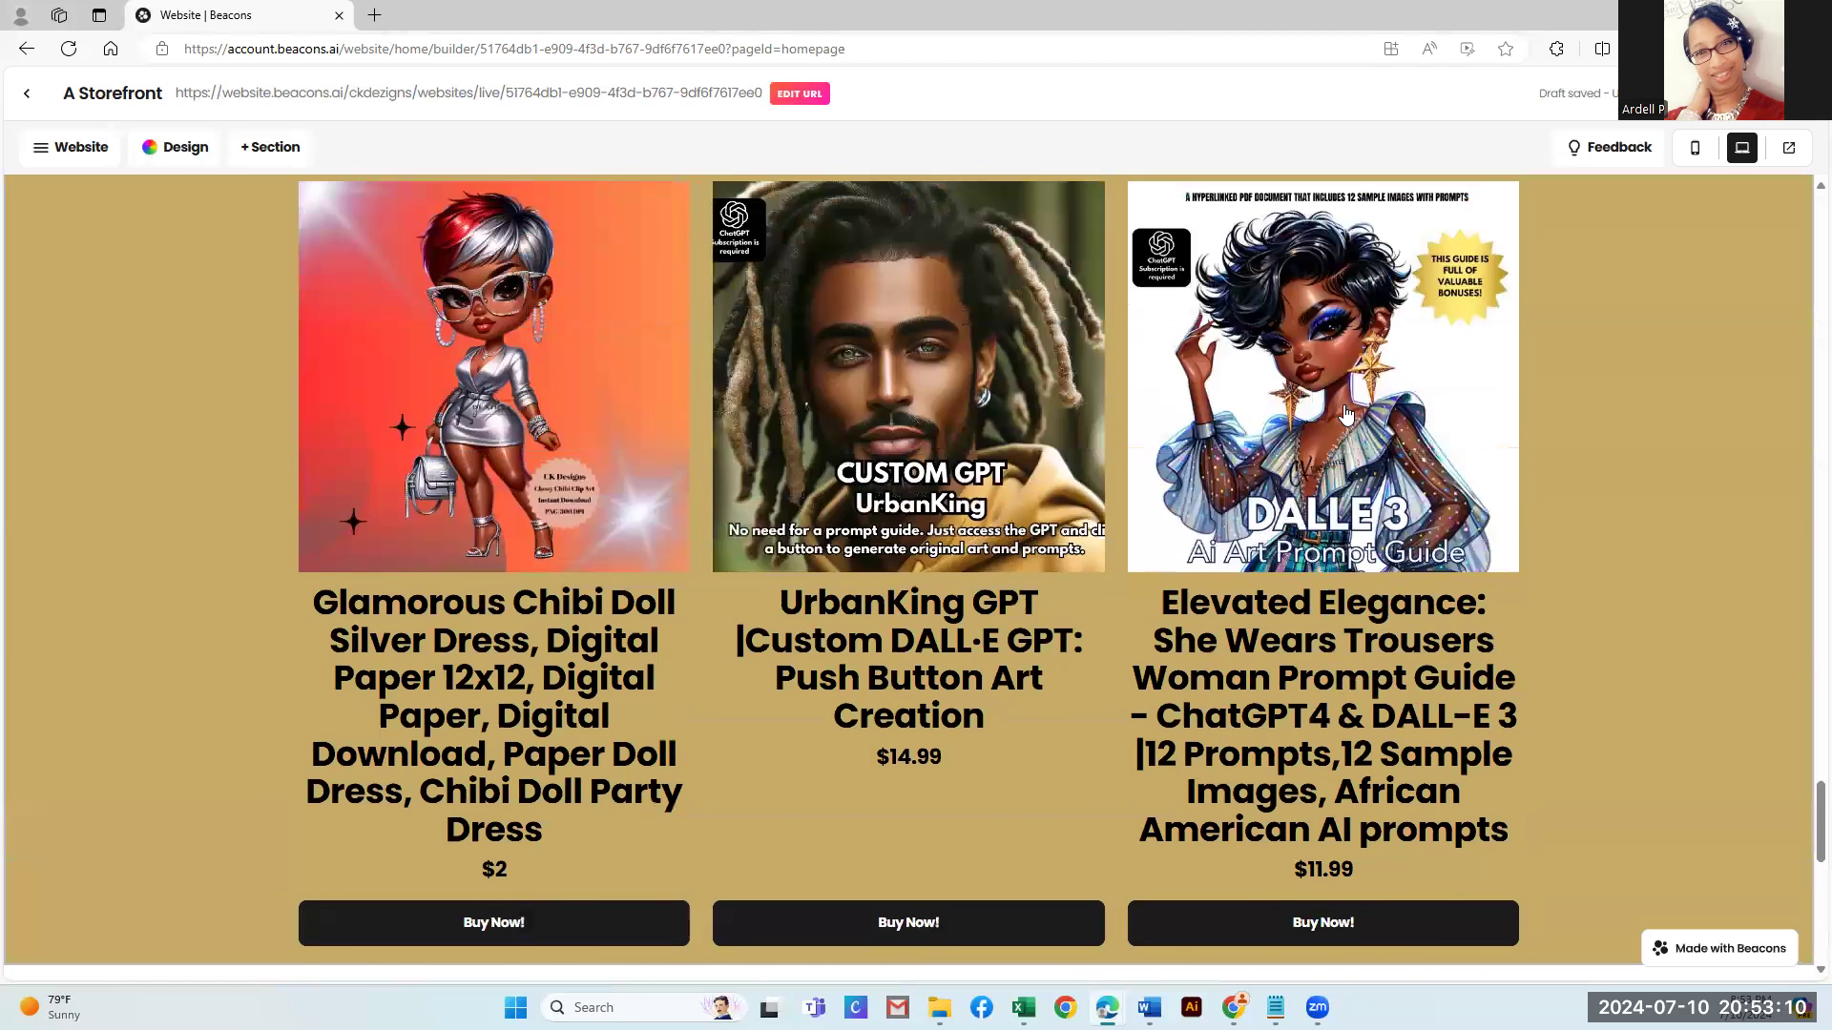
pyautogui.scroll(2, 1345, 413)
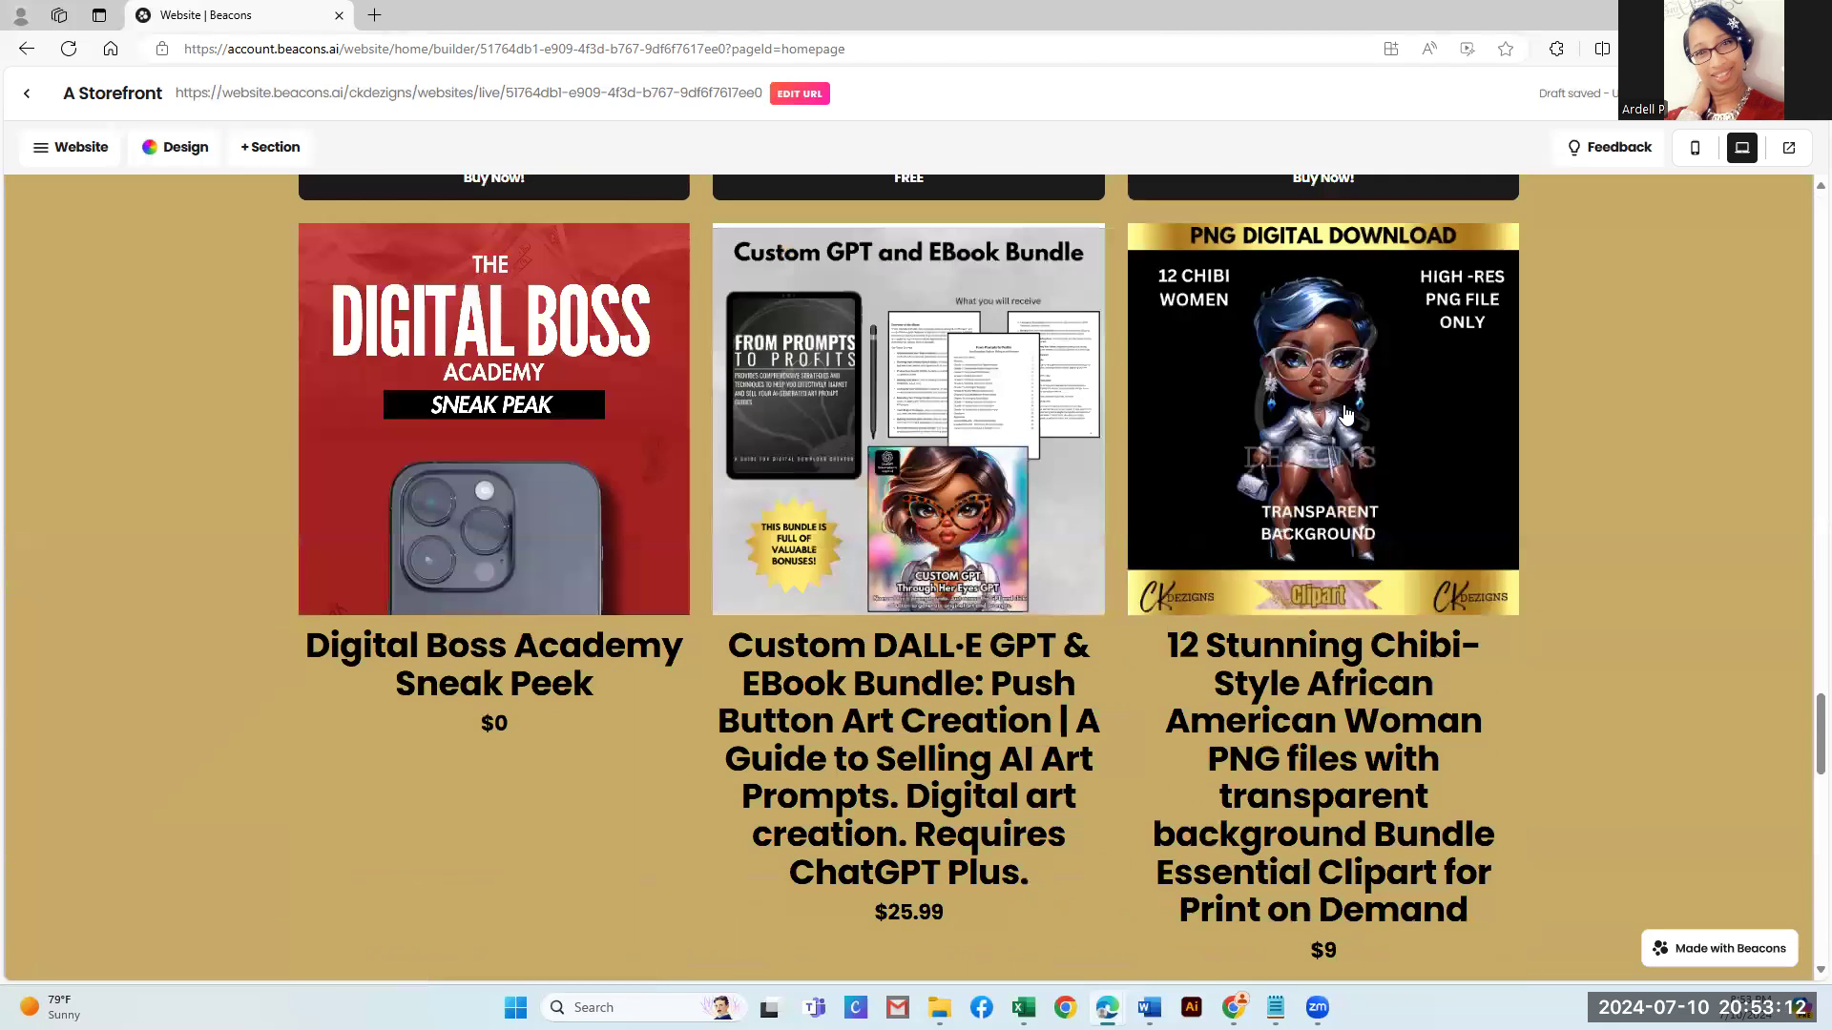
pyautogui.scroll(6, 1346, 413)
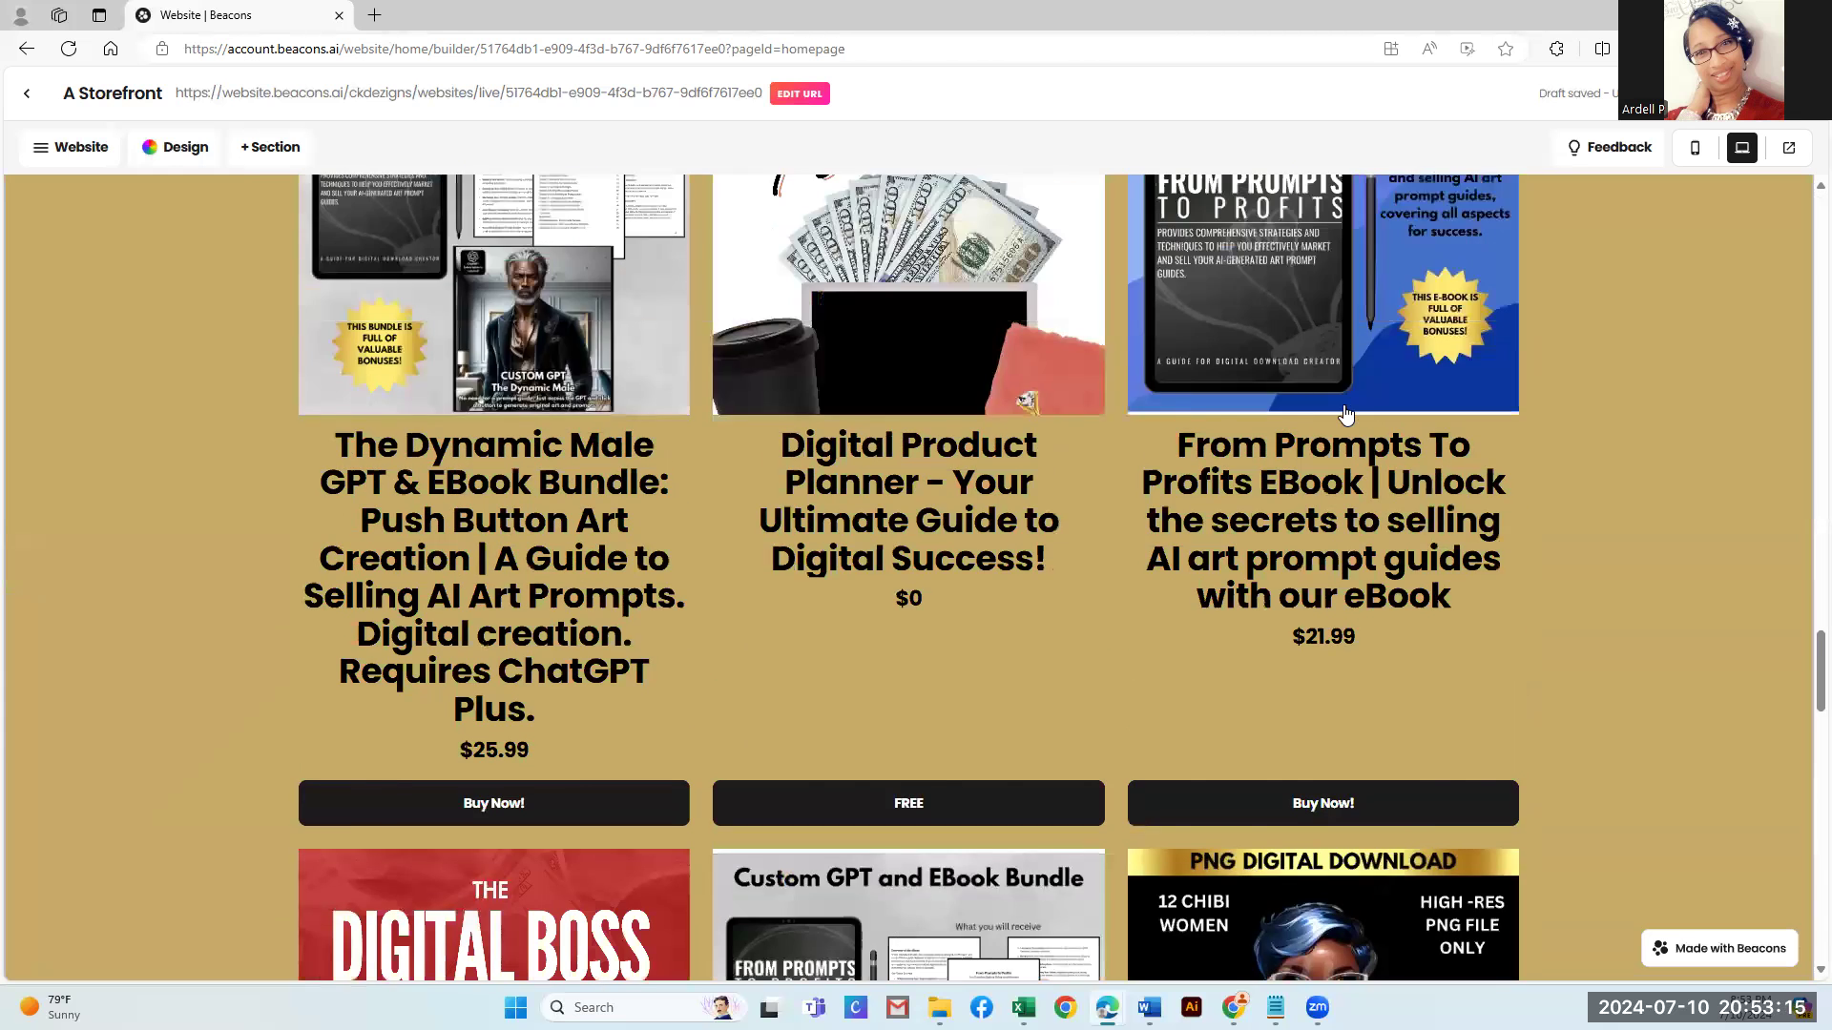
pyautogui.scroll(14, 1346, 413)
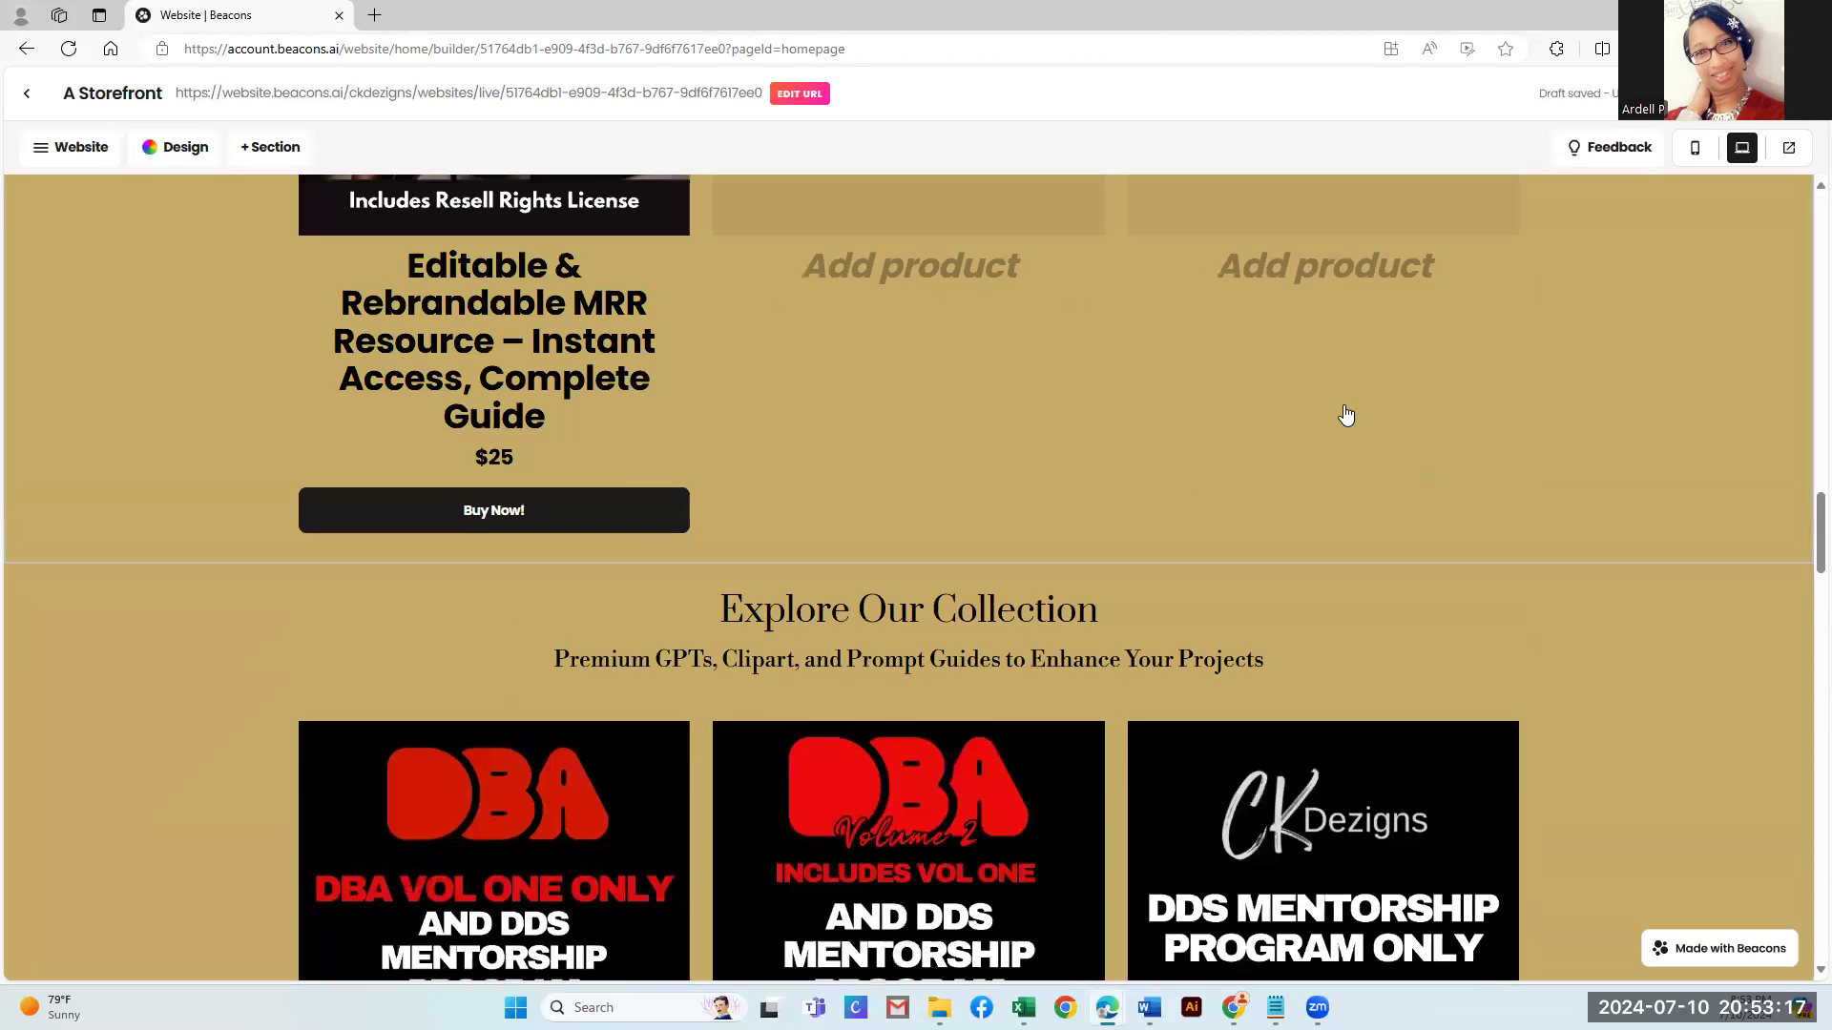
pyautogui.scroll(9, 1346, 413)
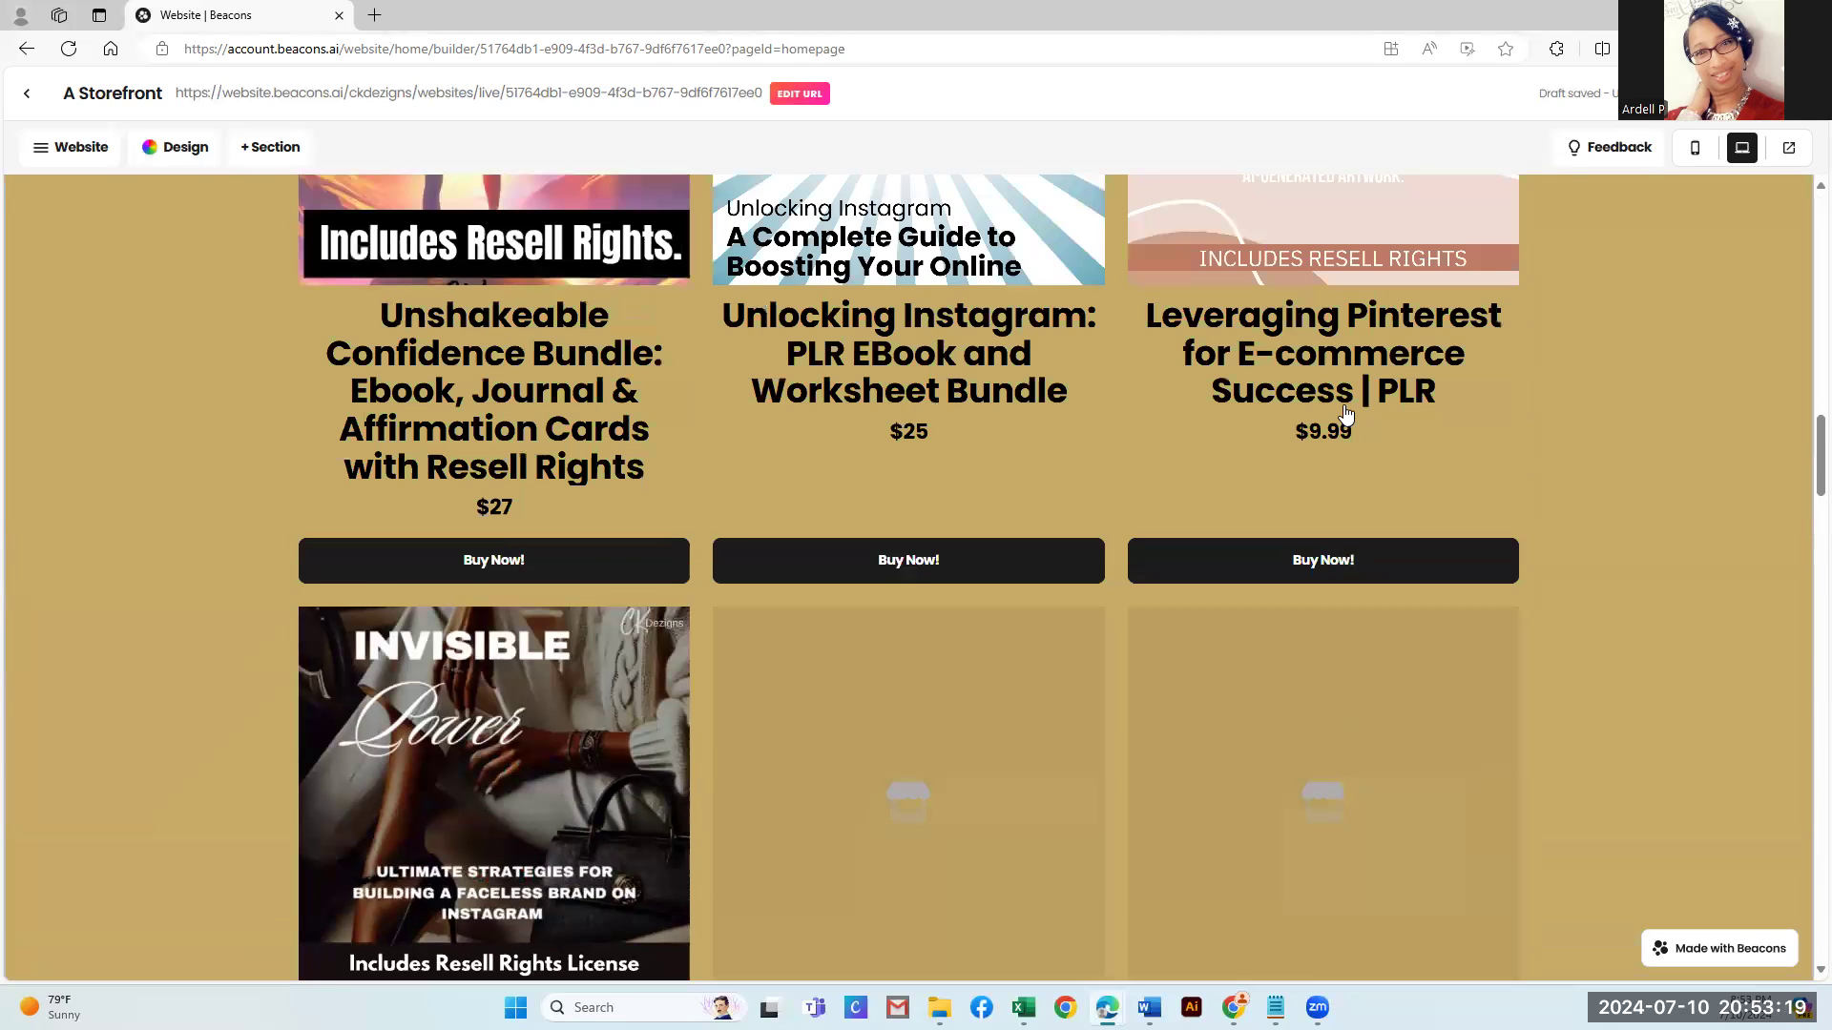
pyautogui.scroll(5, 1345, 414)
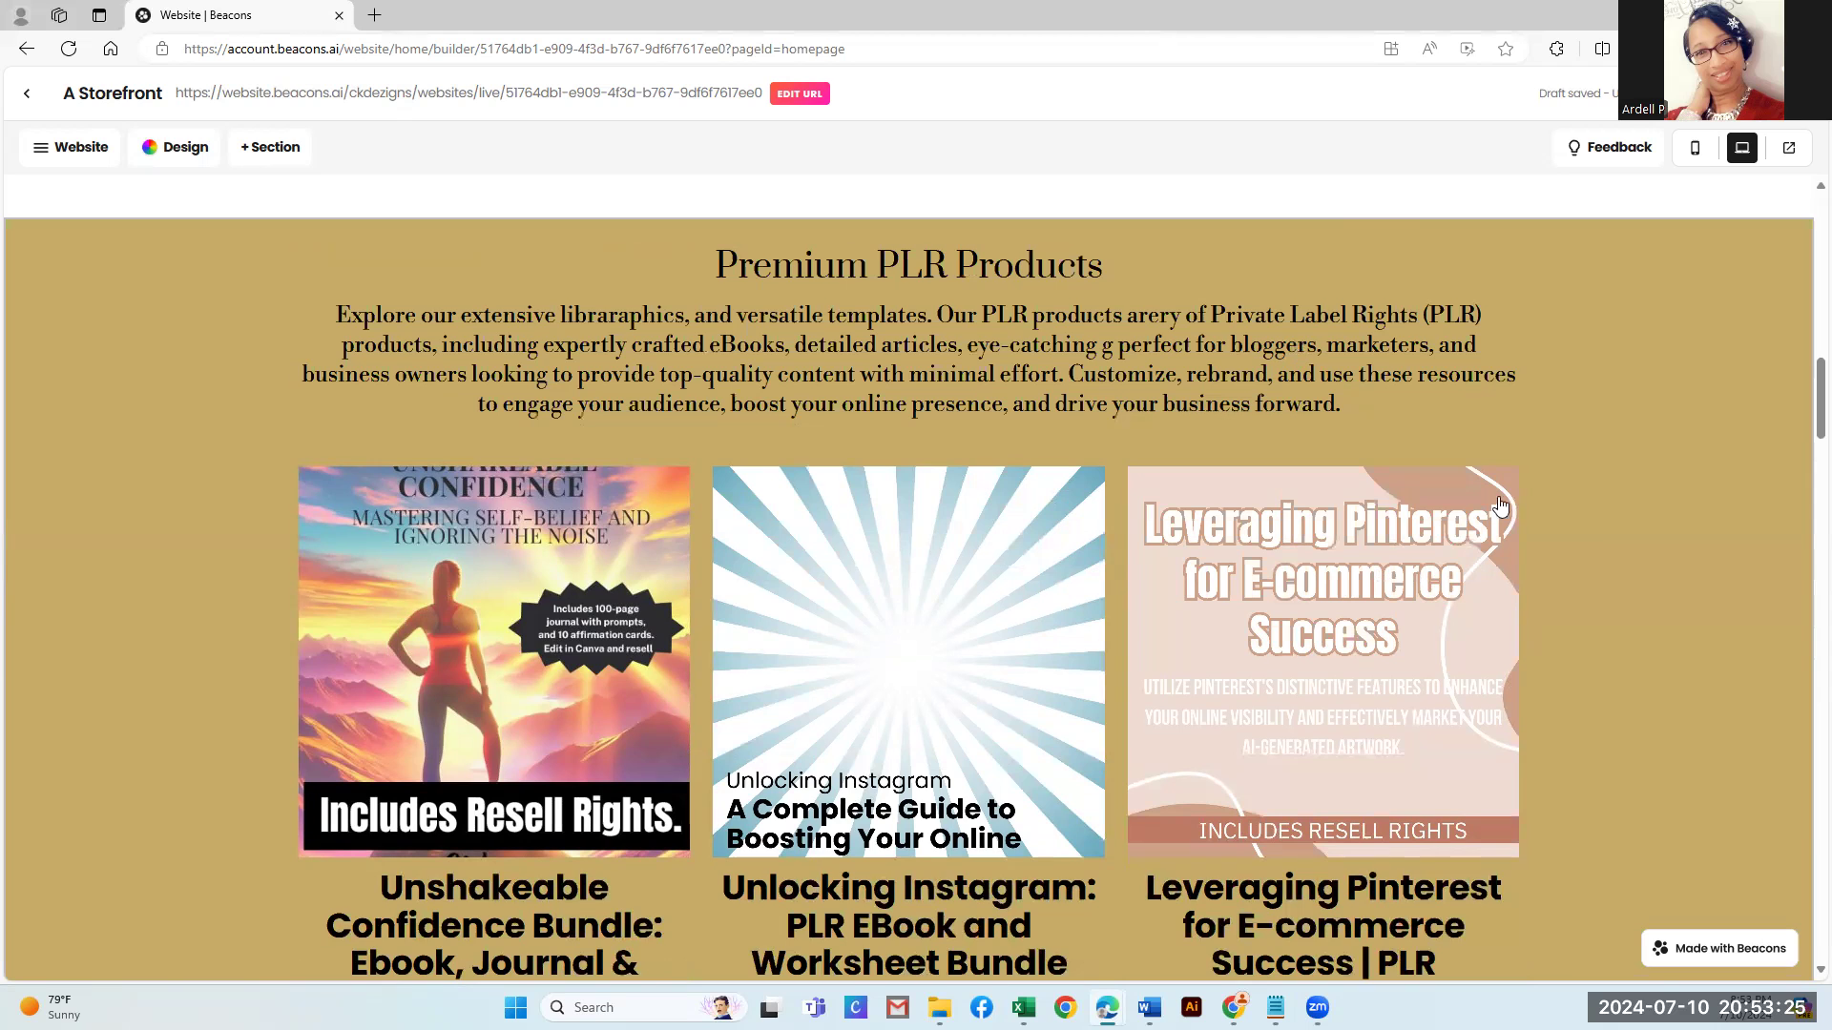
pyautogui.scroll(13, 1572, 493)
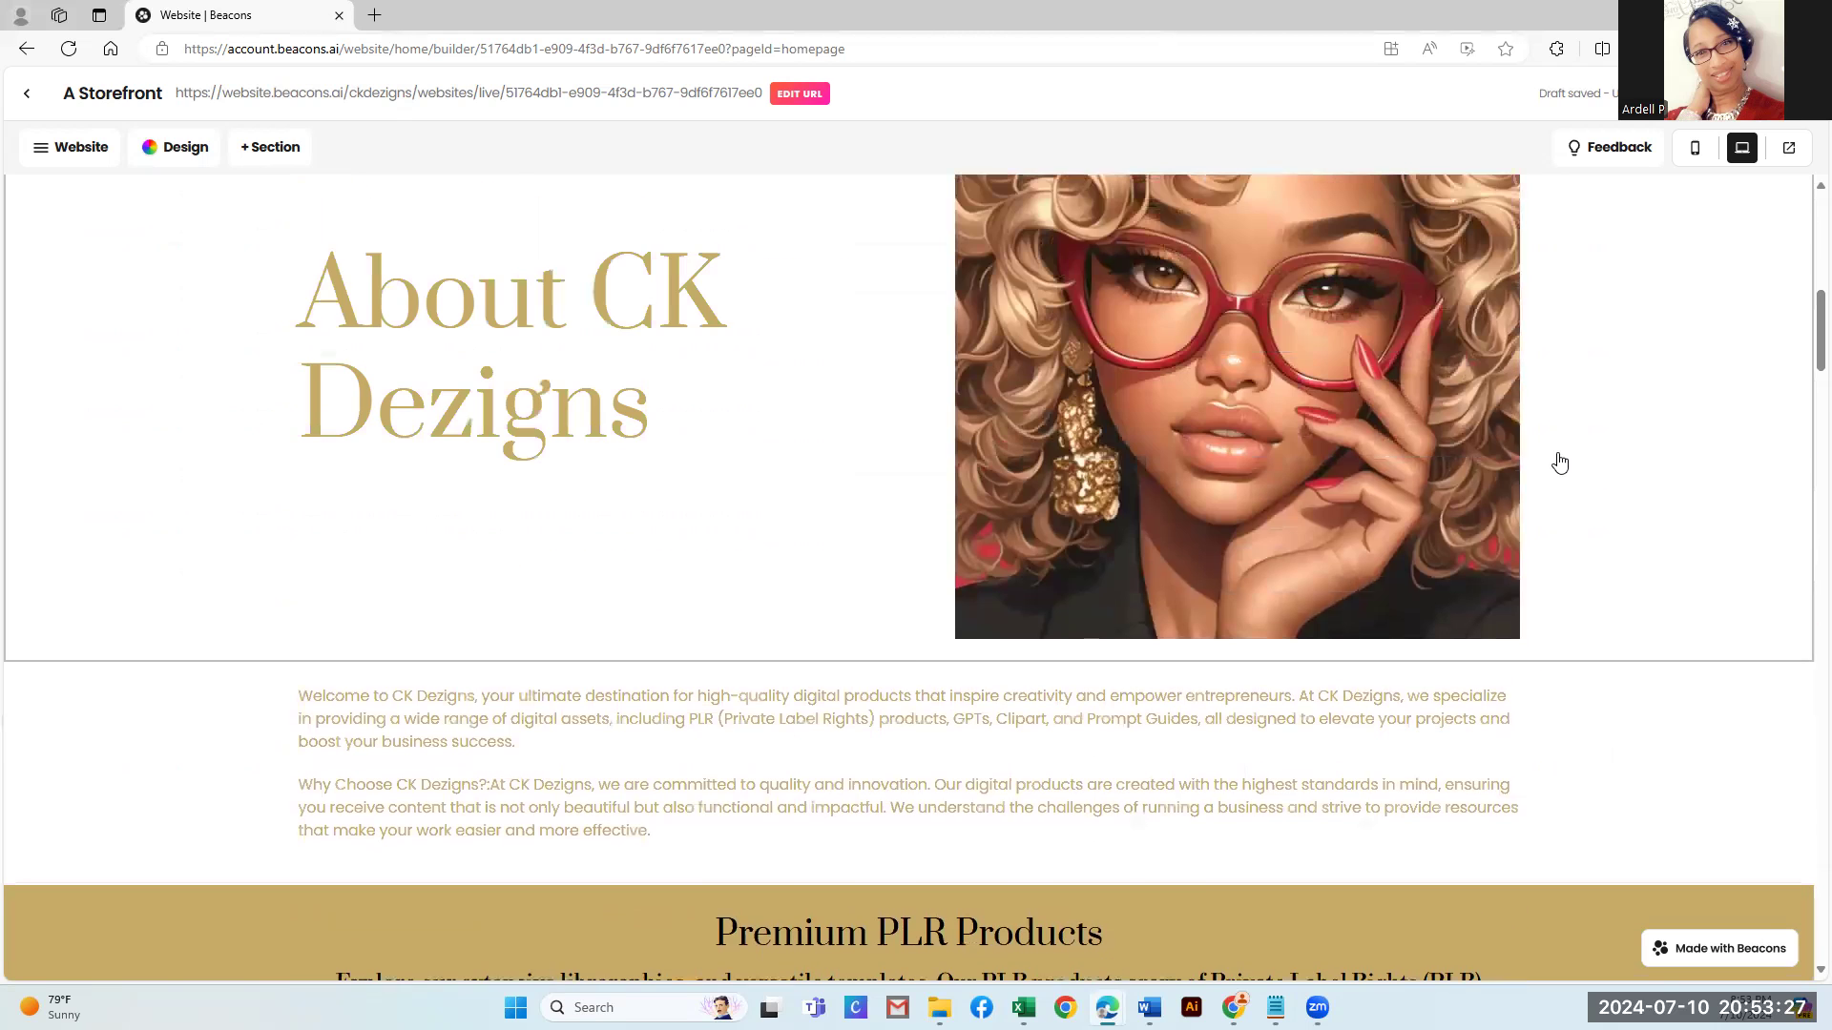
pyautogui.scroll(4, 1560, 463)
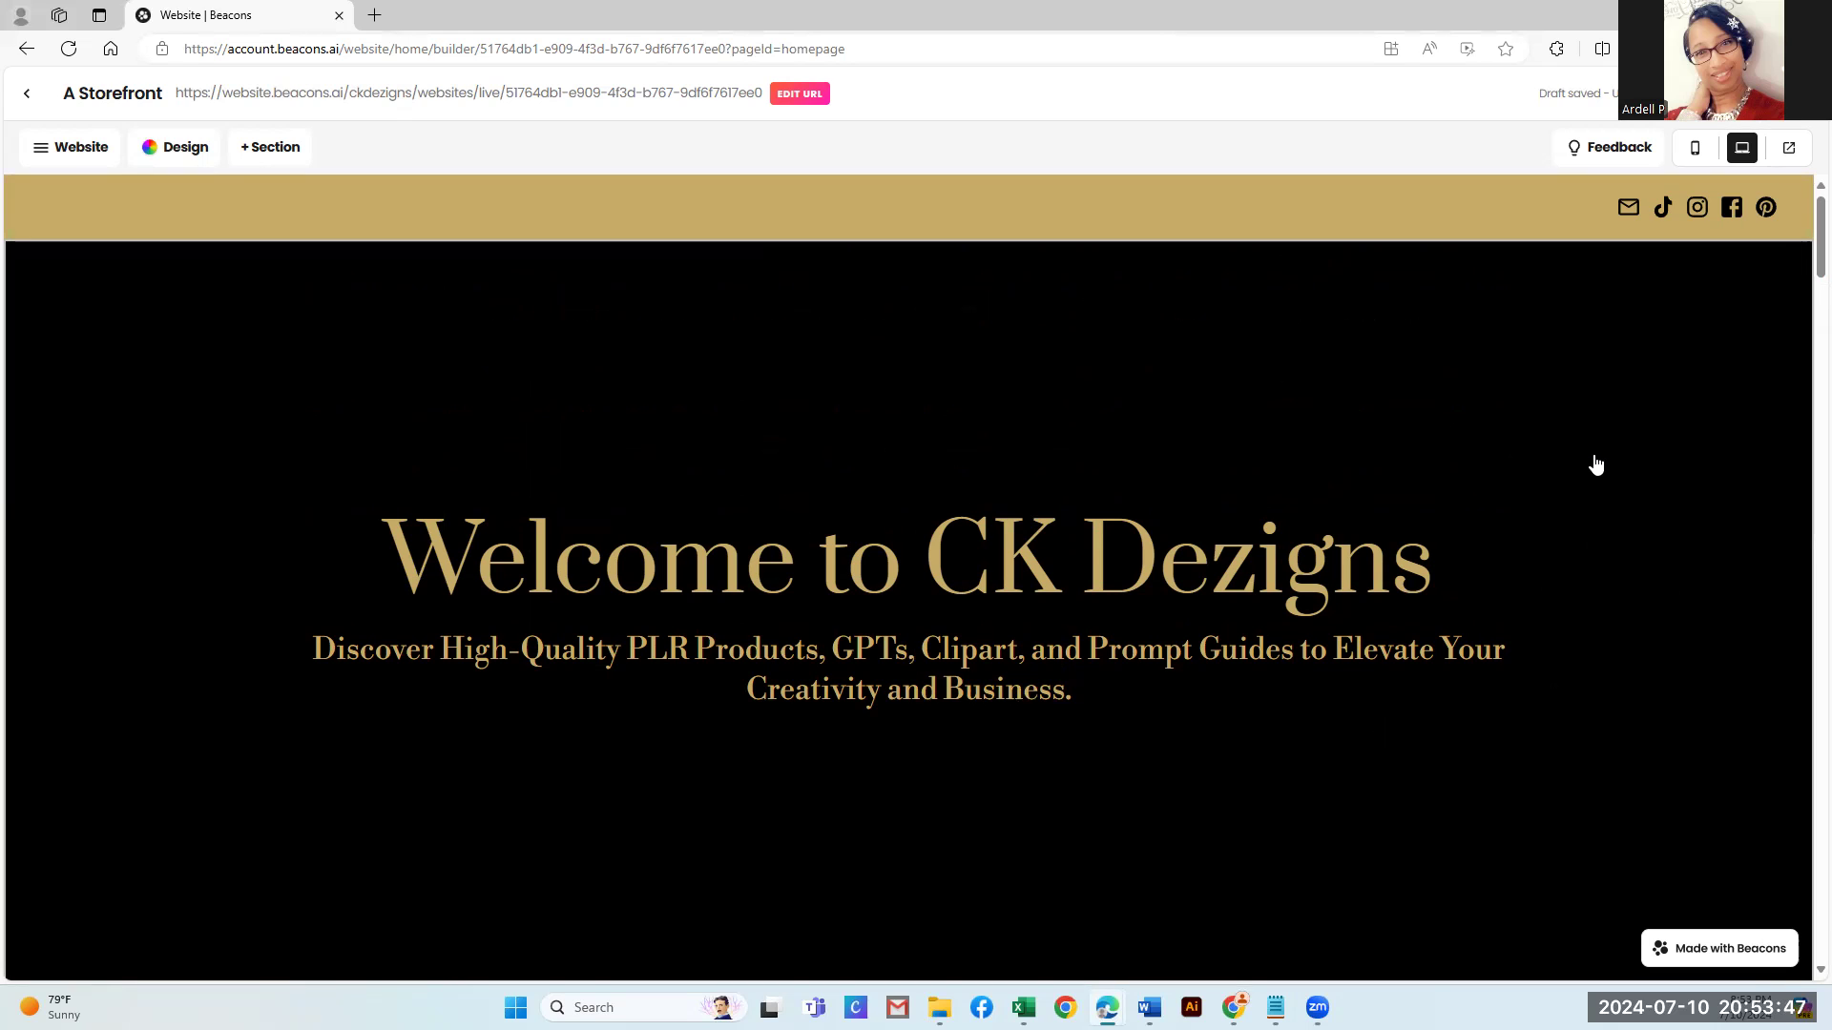
# Examine the whole homepage in order, from the welcome hero through About, both product sections and YouTube videos to the Subscribe form
pyautogui.scroll(-3, 1559, 462)
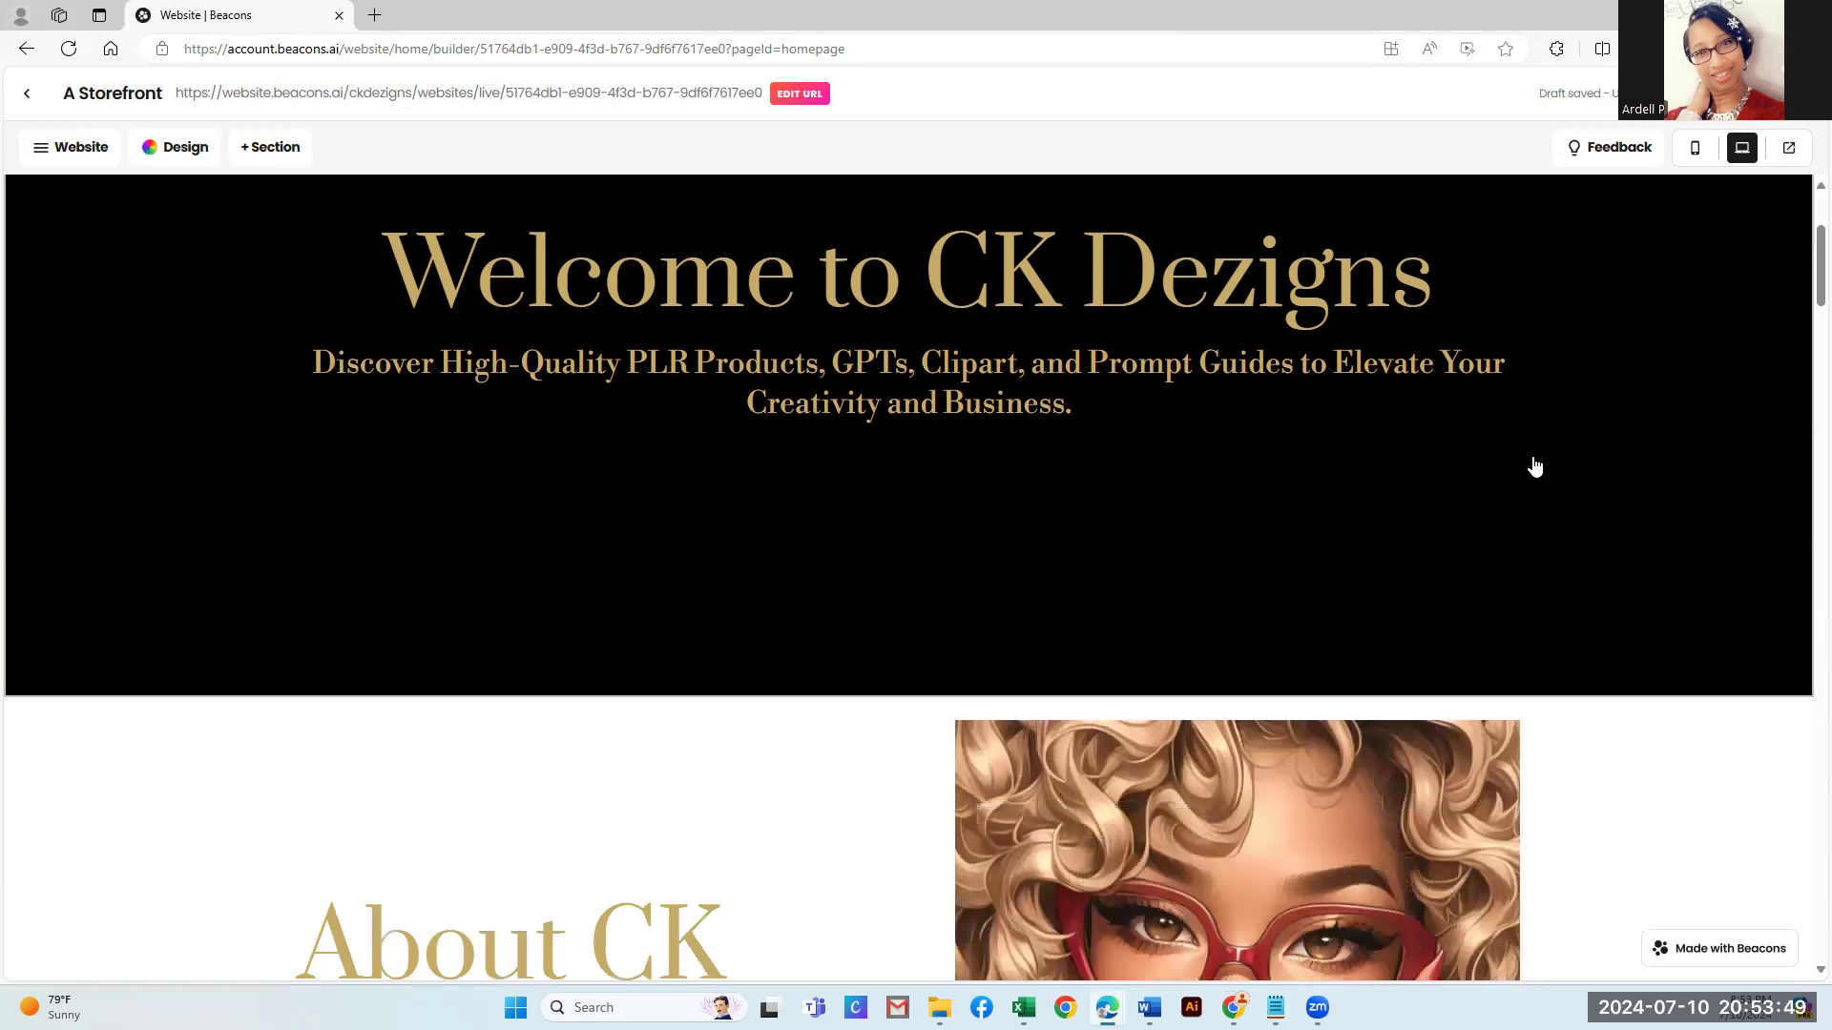
pyautogui.scroll(-3, 1548, 454)
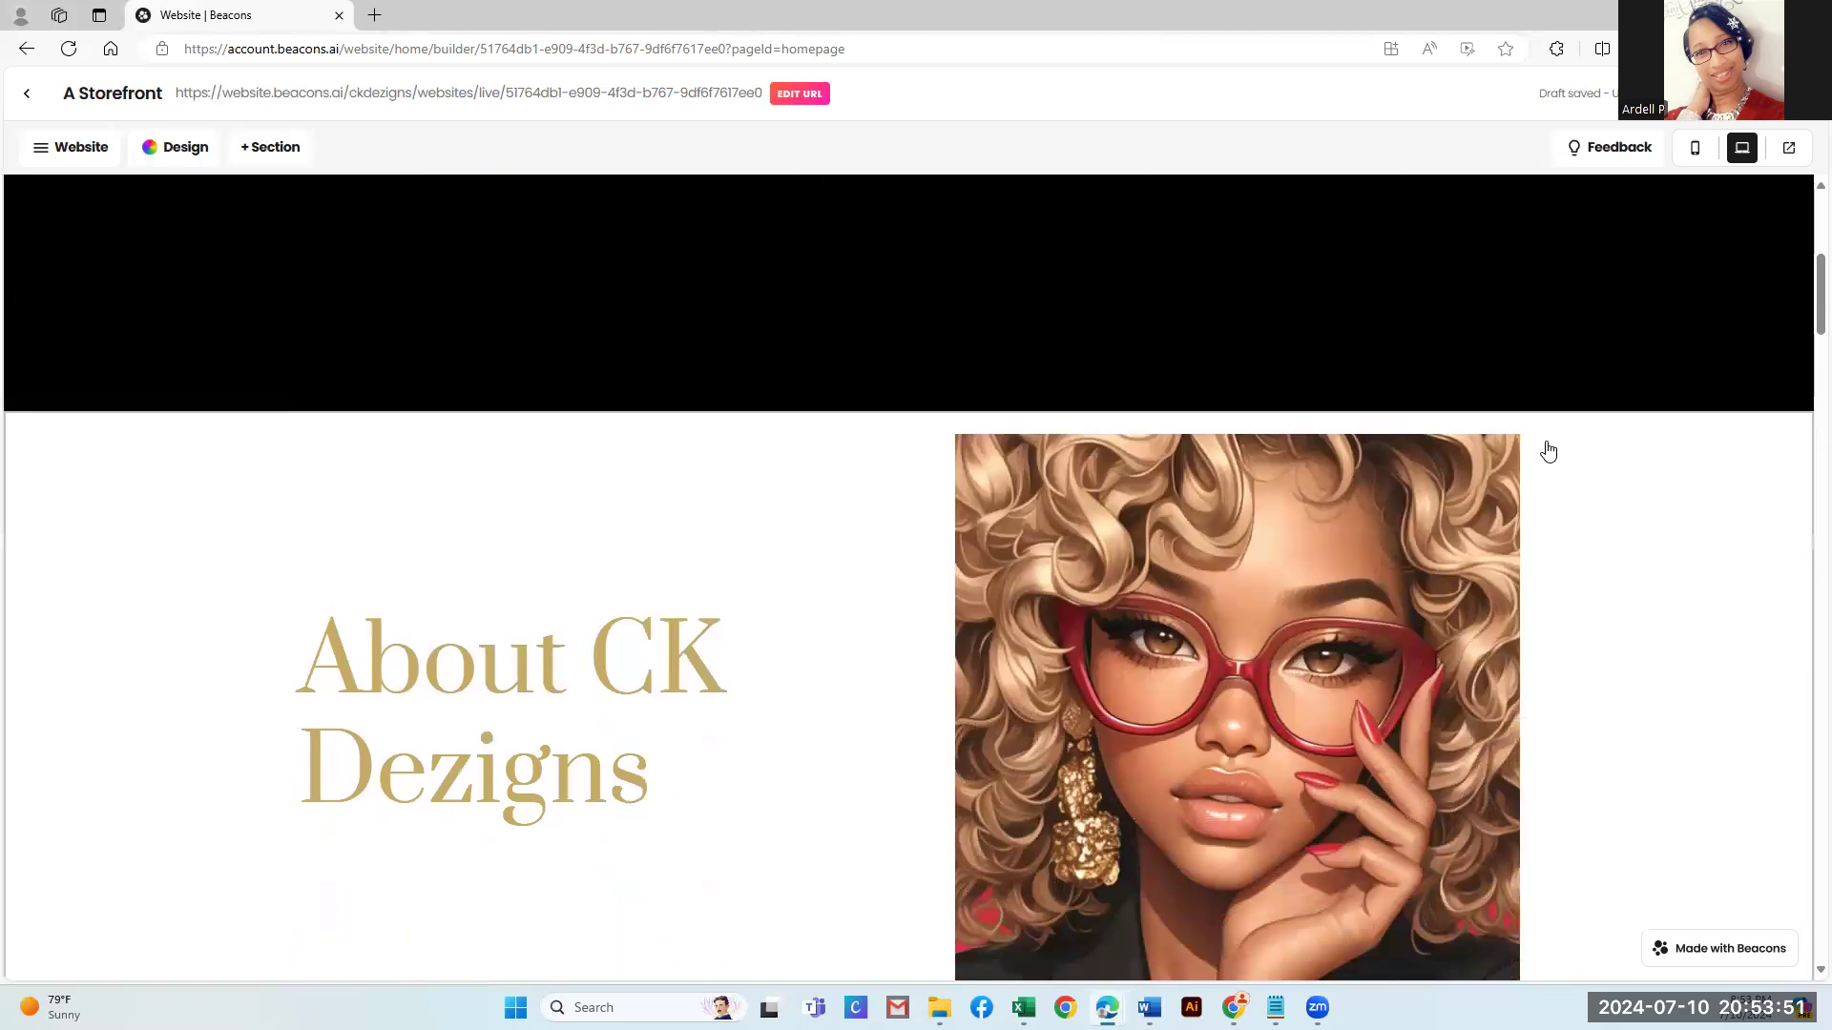
pyautogui.scroll(-3, 1552, 448)
pyautogui.scroll(-5, 1555, 442)
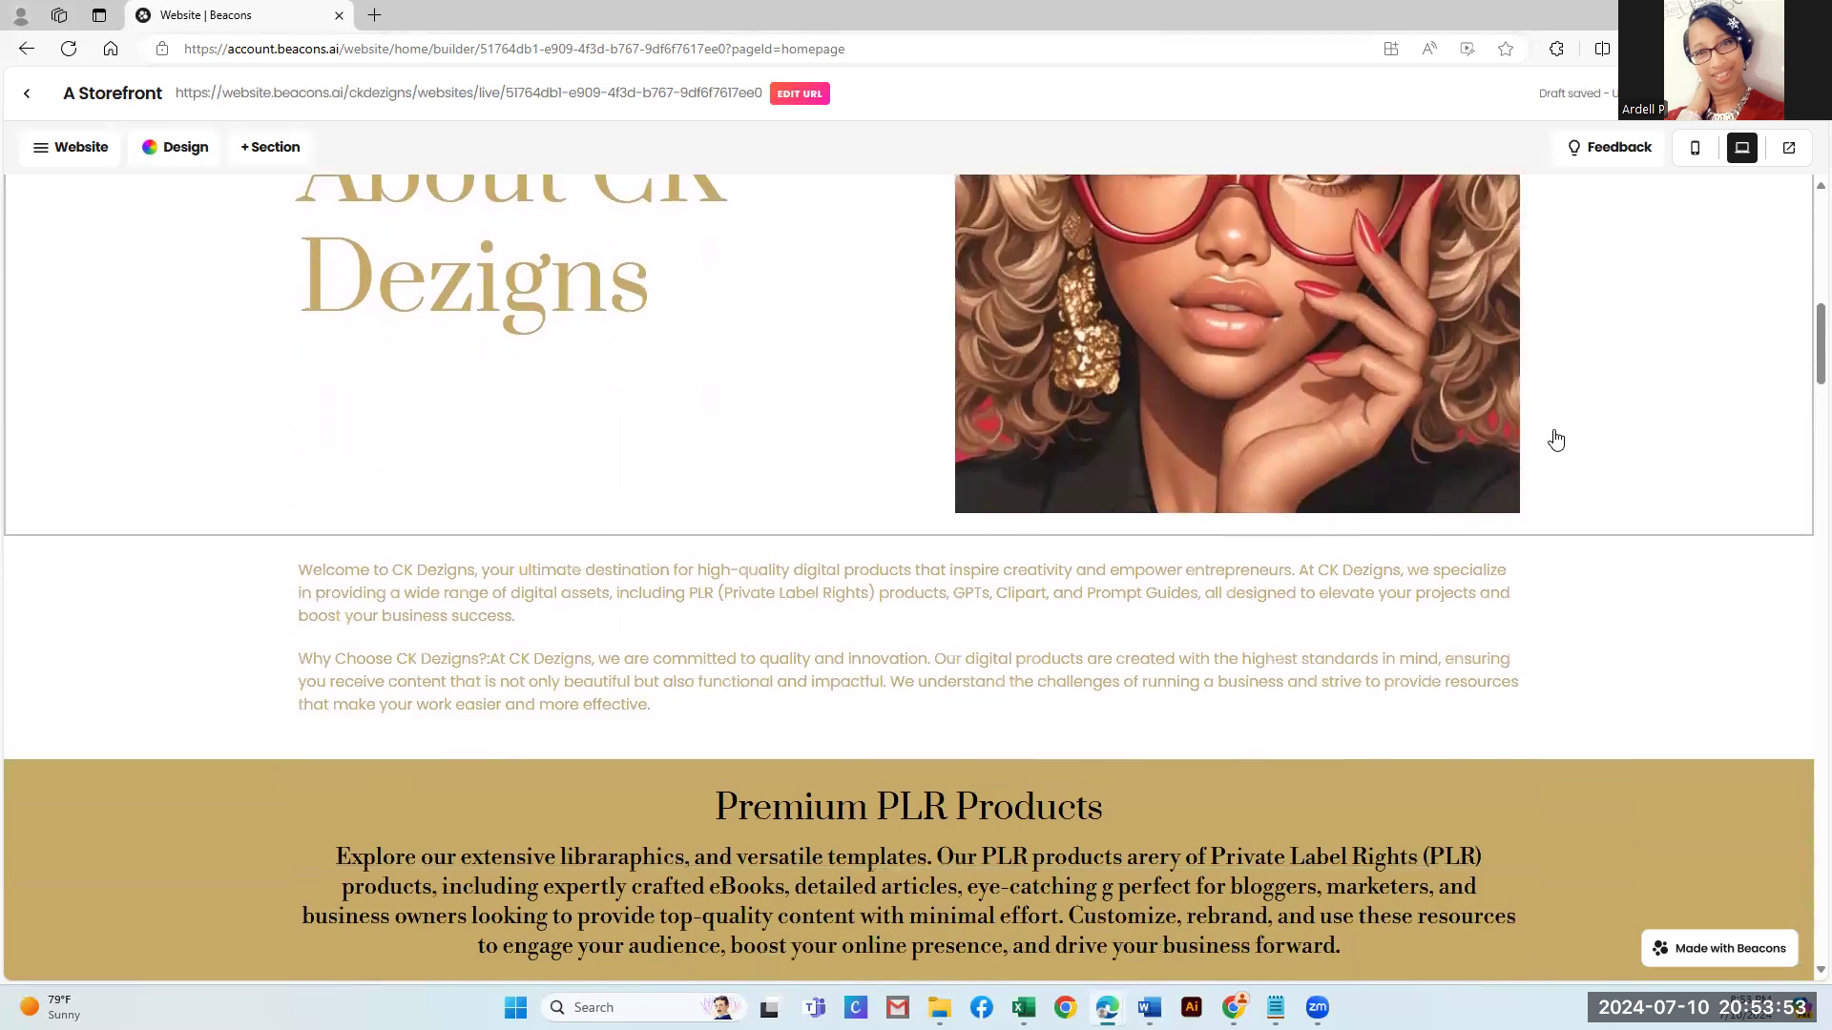
pyautogui.scroll(-5, 1555, 439)
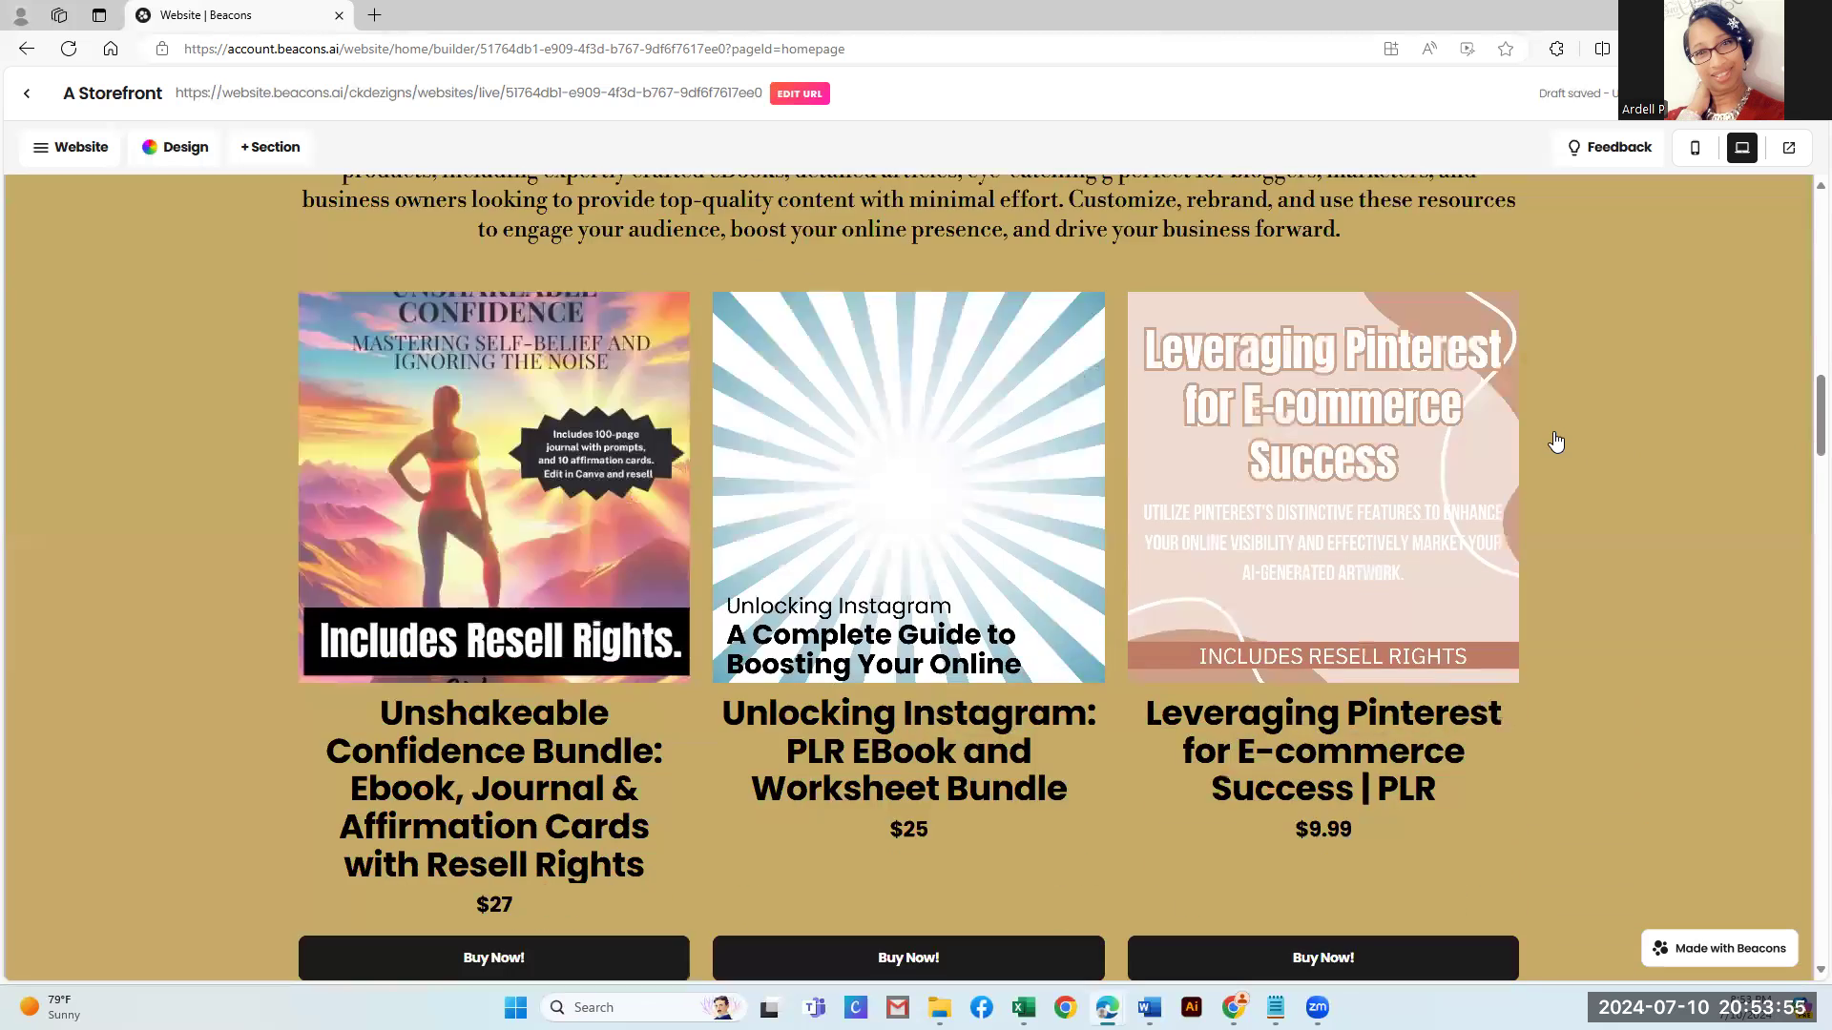
pyautogui.scroll(-10, 1555, 442)
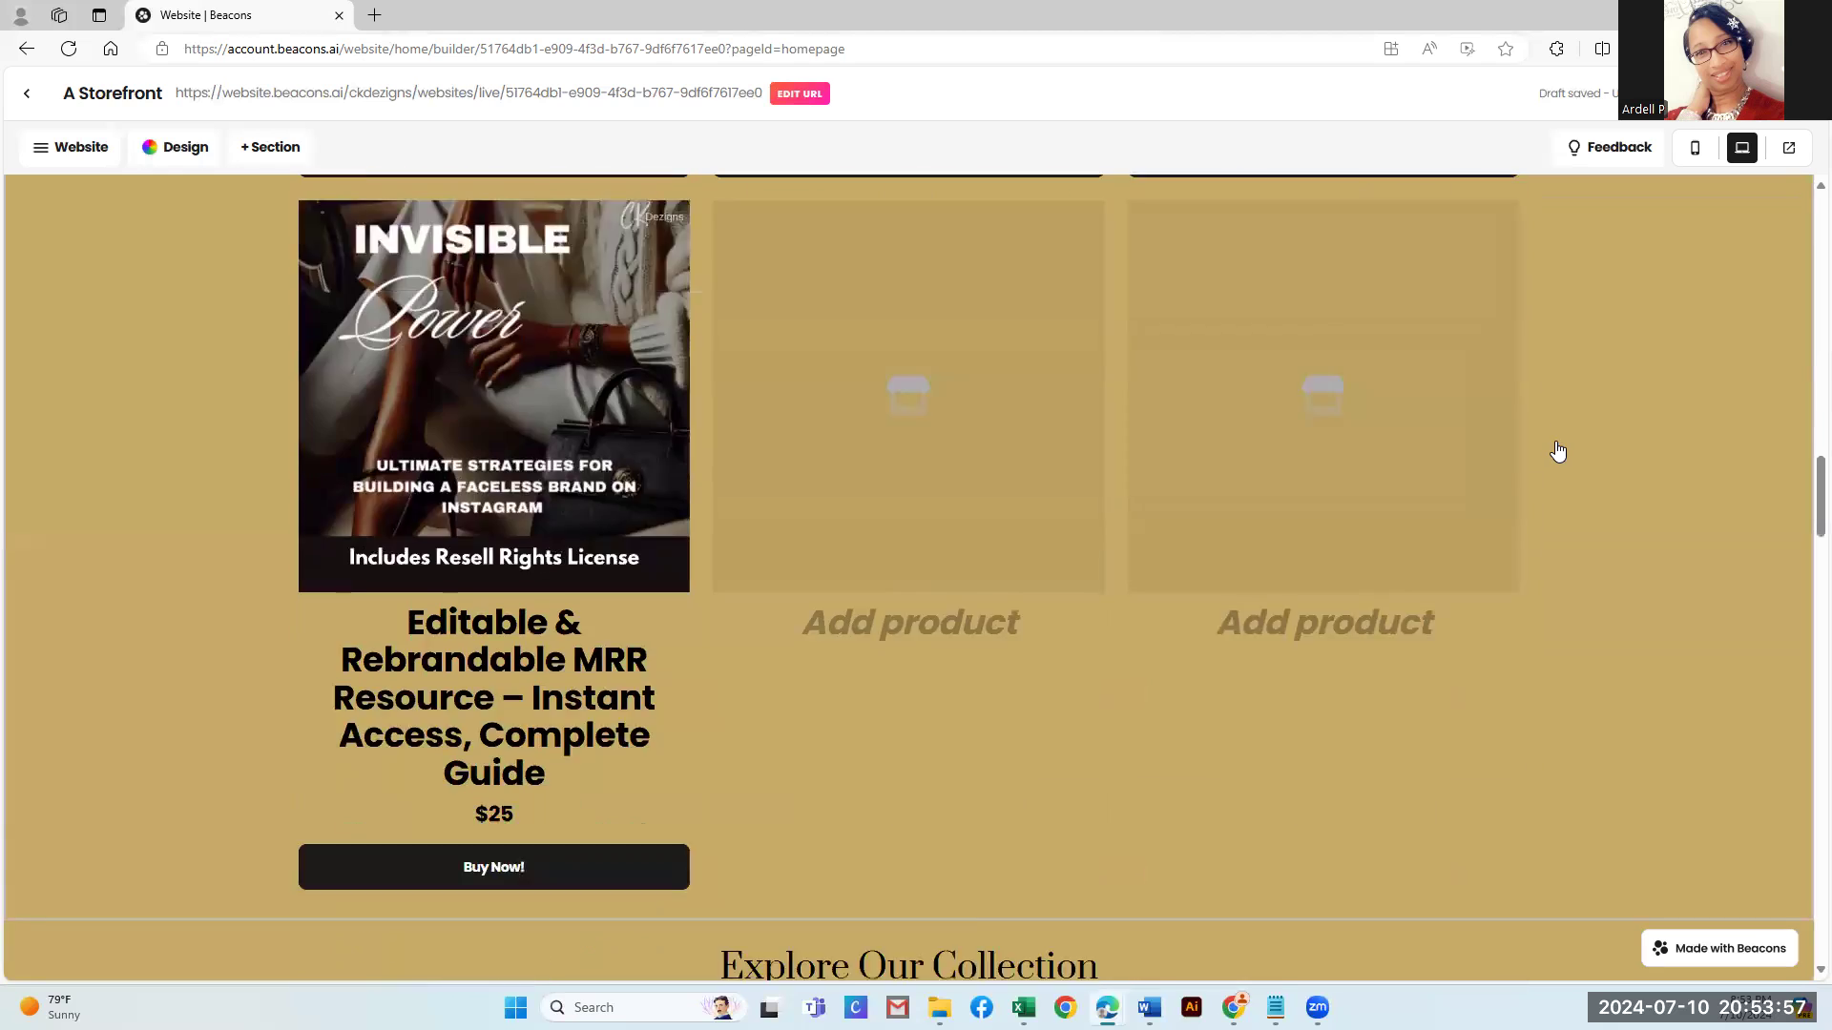
pyautogui.scroll(-3, 1542, 477)
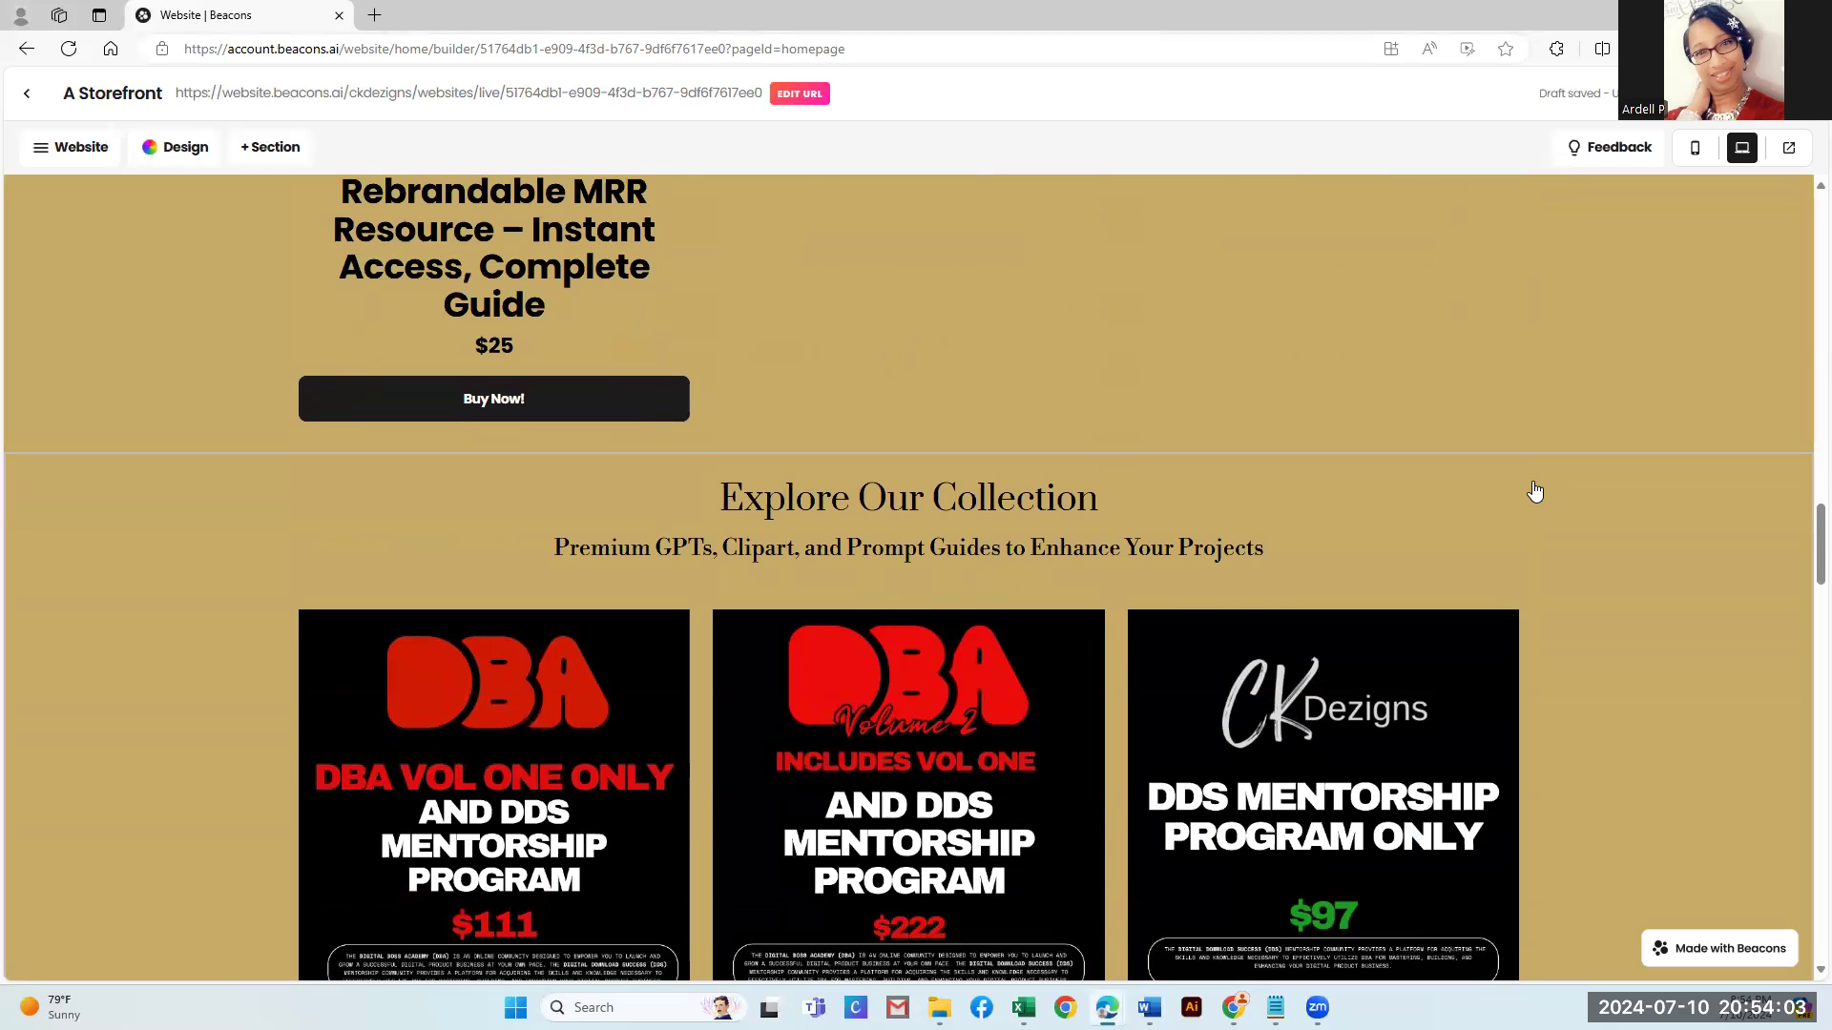
pyautogui.scroll(-5, 1535, 491)
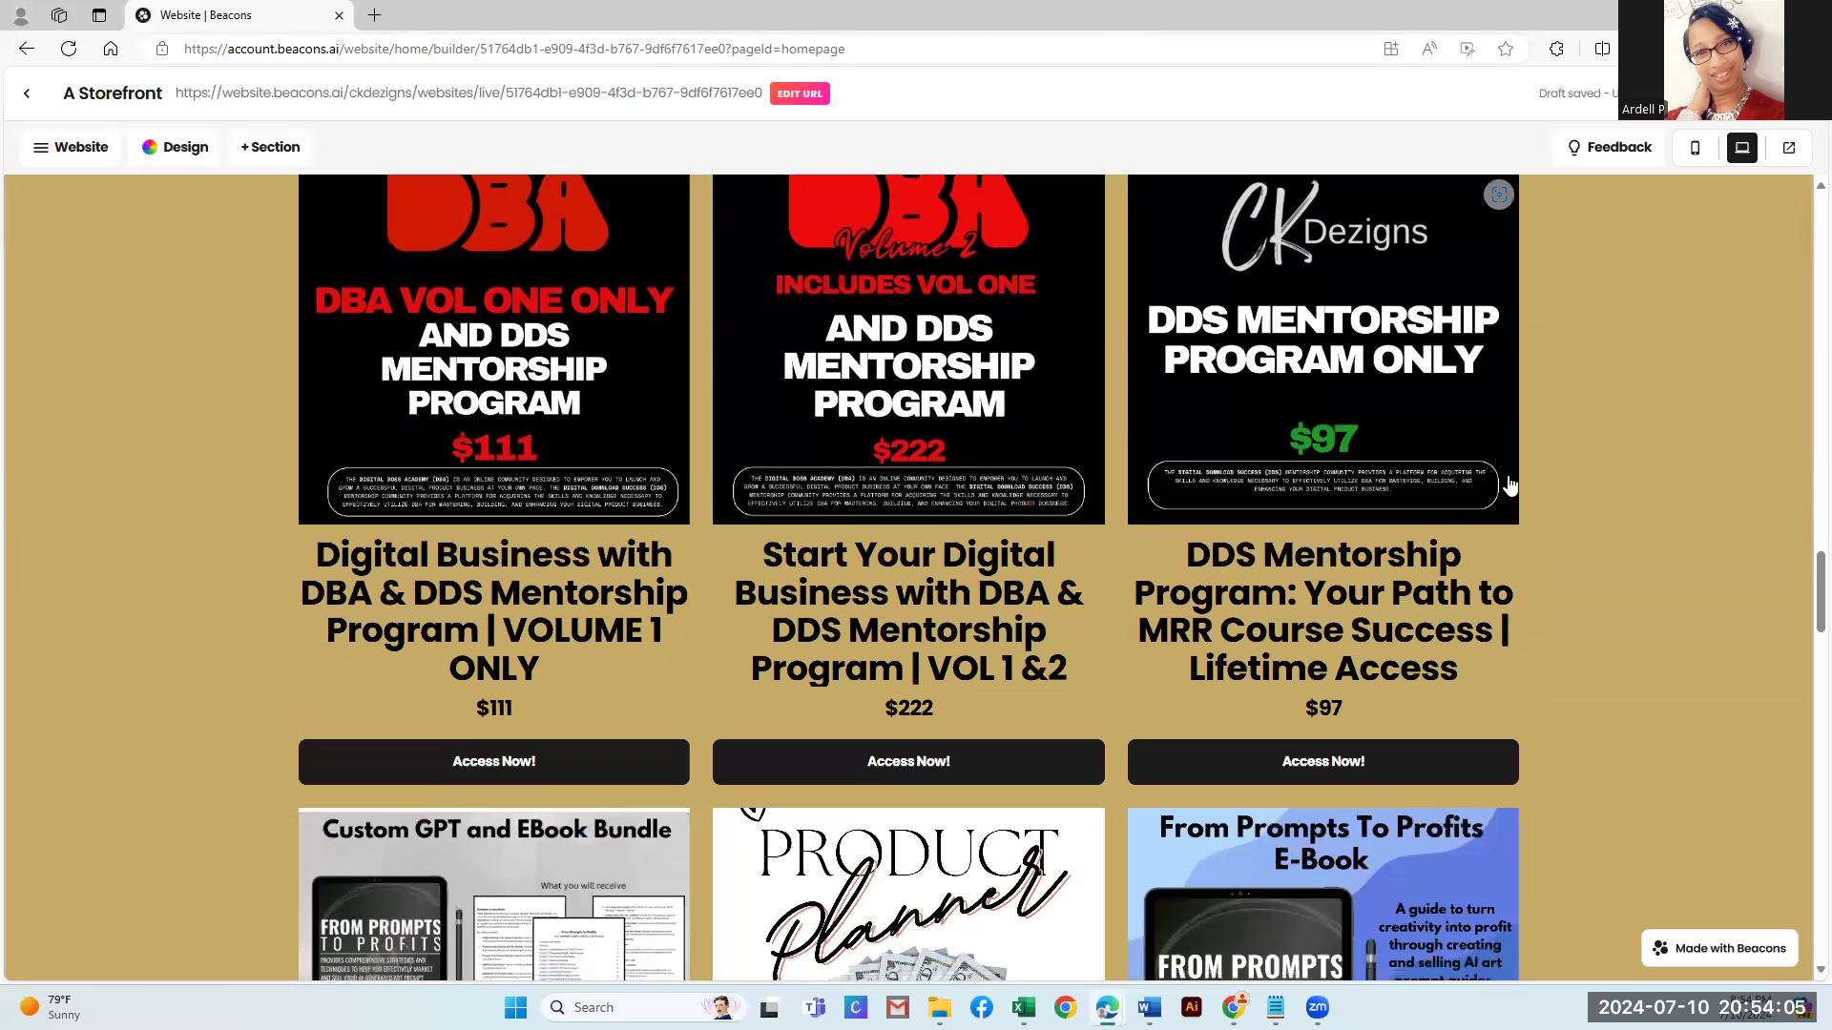
pyautogui.scroll(-4, 1507, 489)
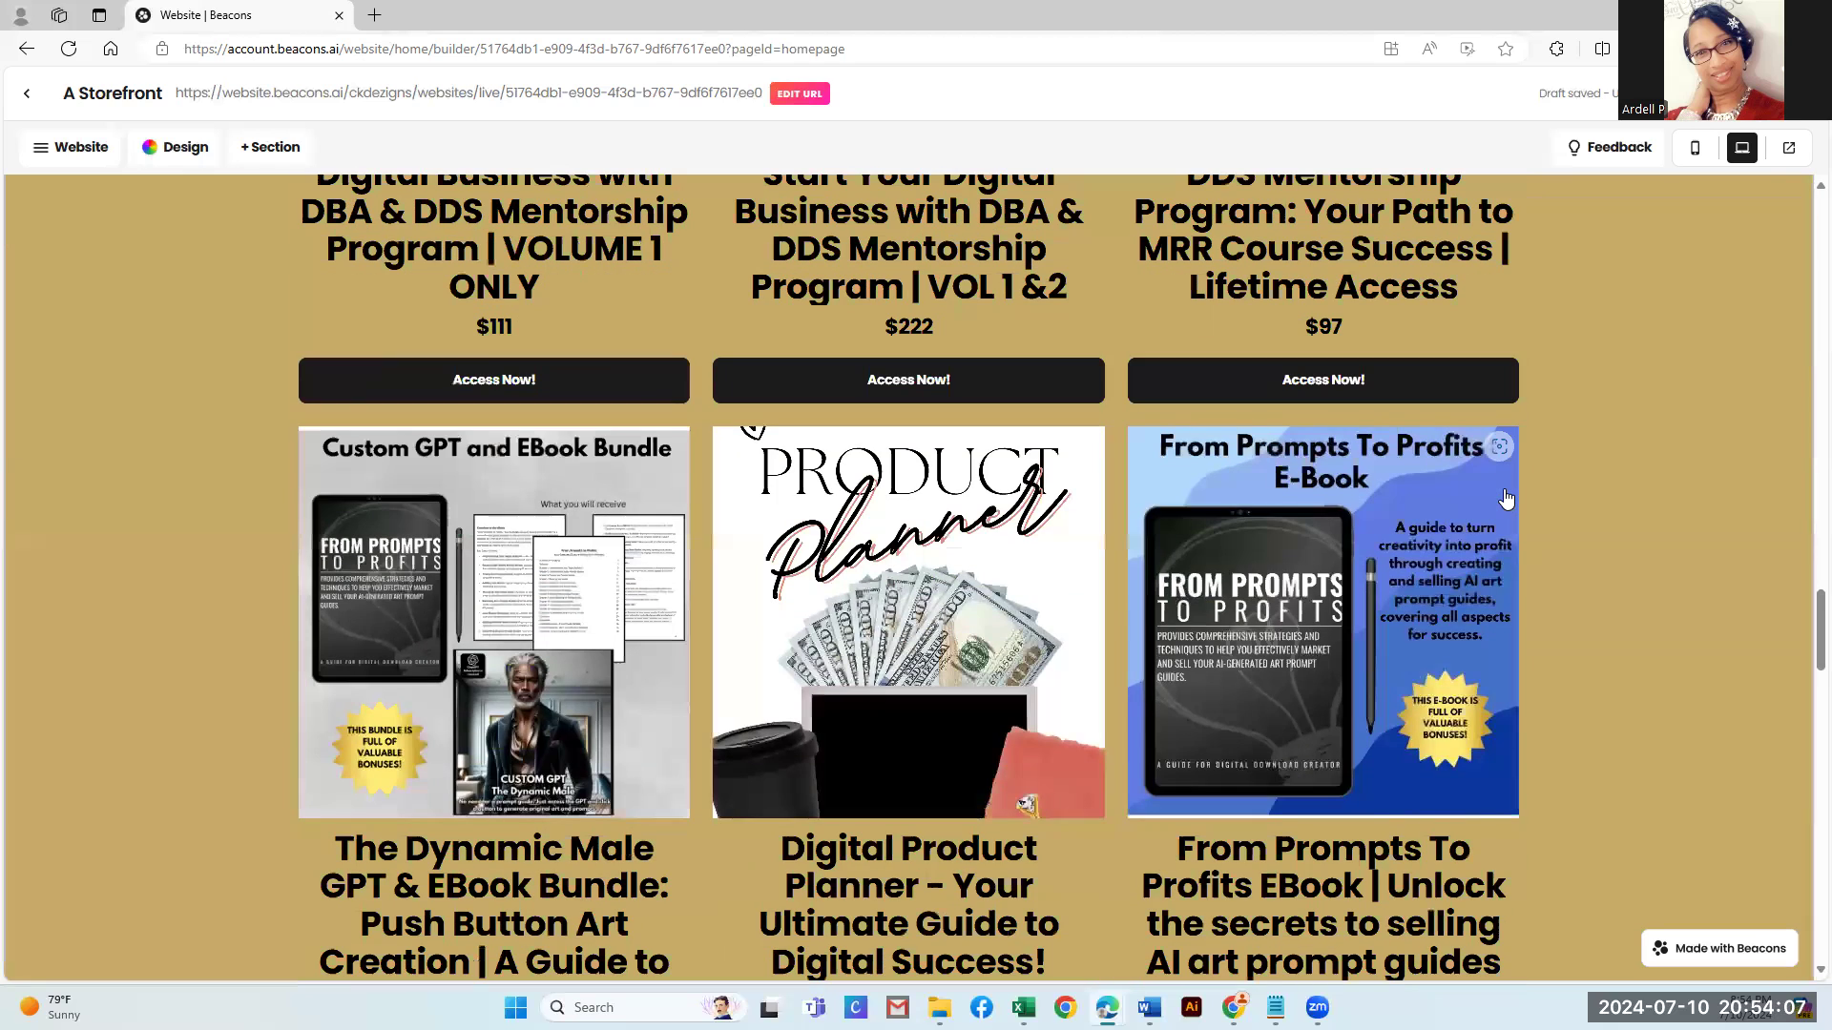
pyautogui.scroll(-3, 1399, 753)
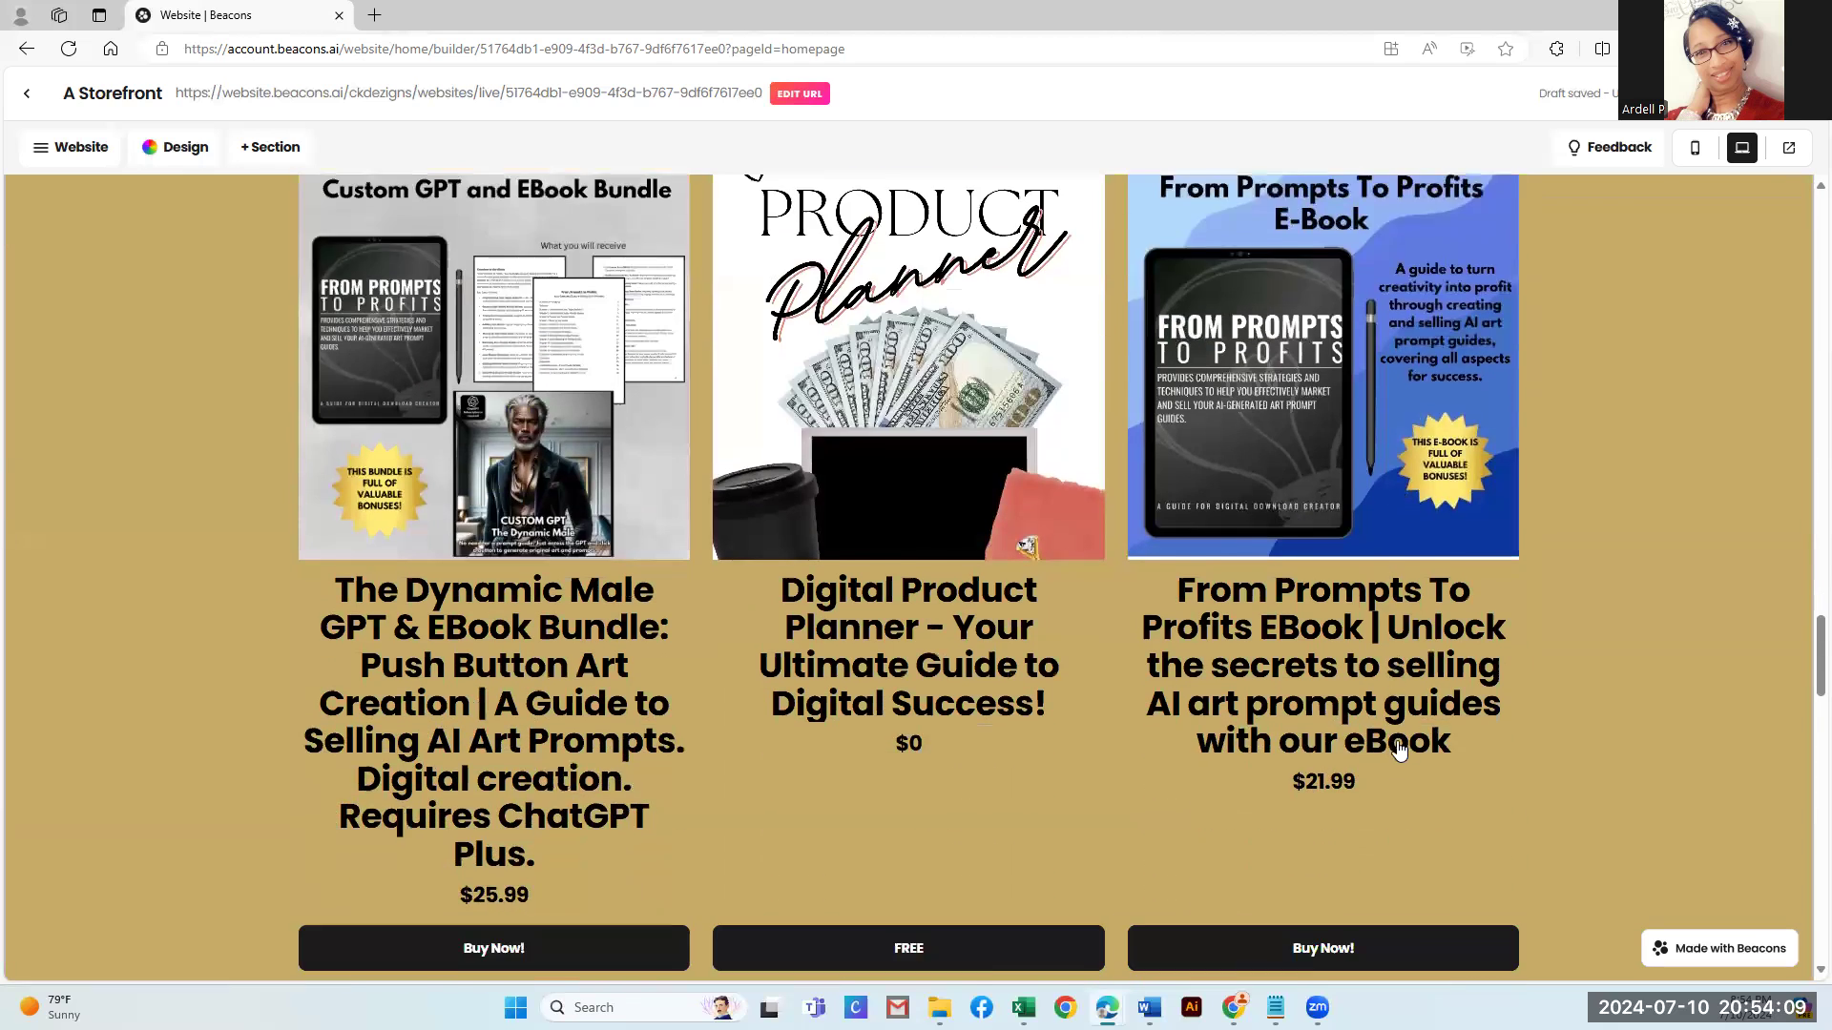
pyautogui.scroll(-1, 1399, 750)
pyautogui.scroll(-3, 1435, 724)
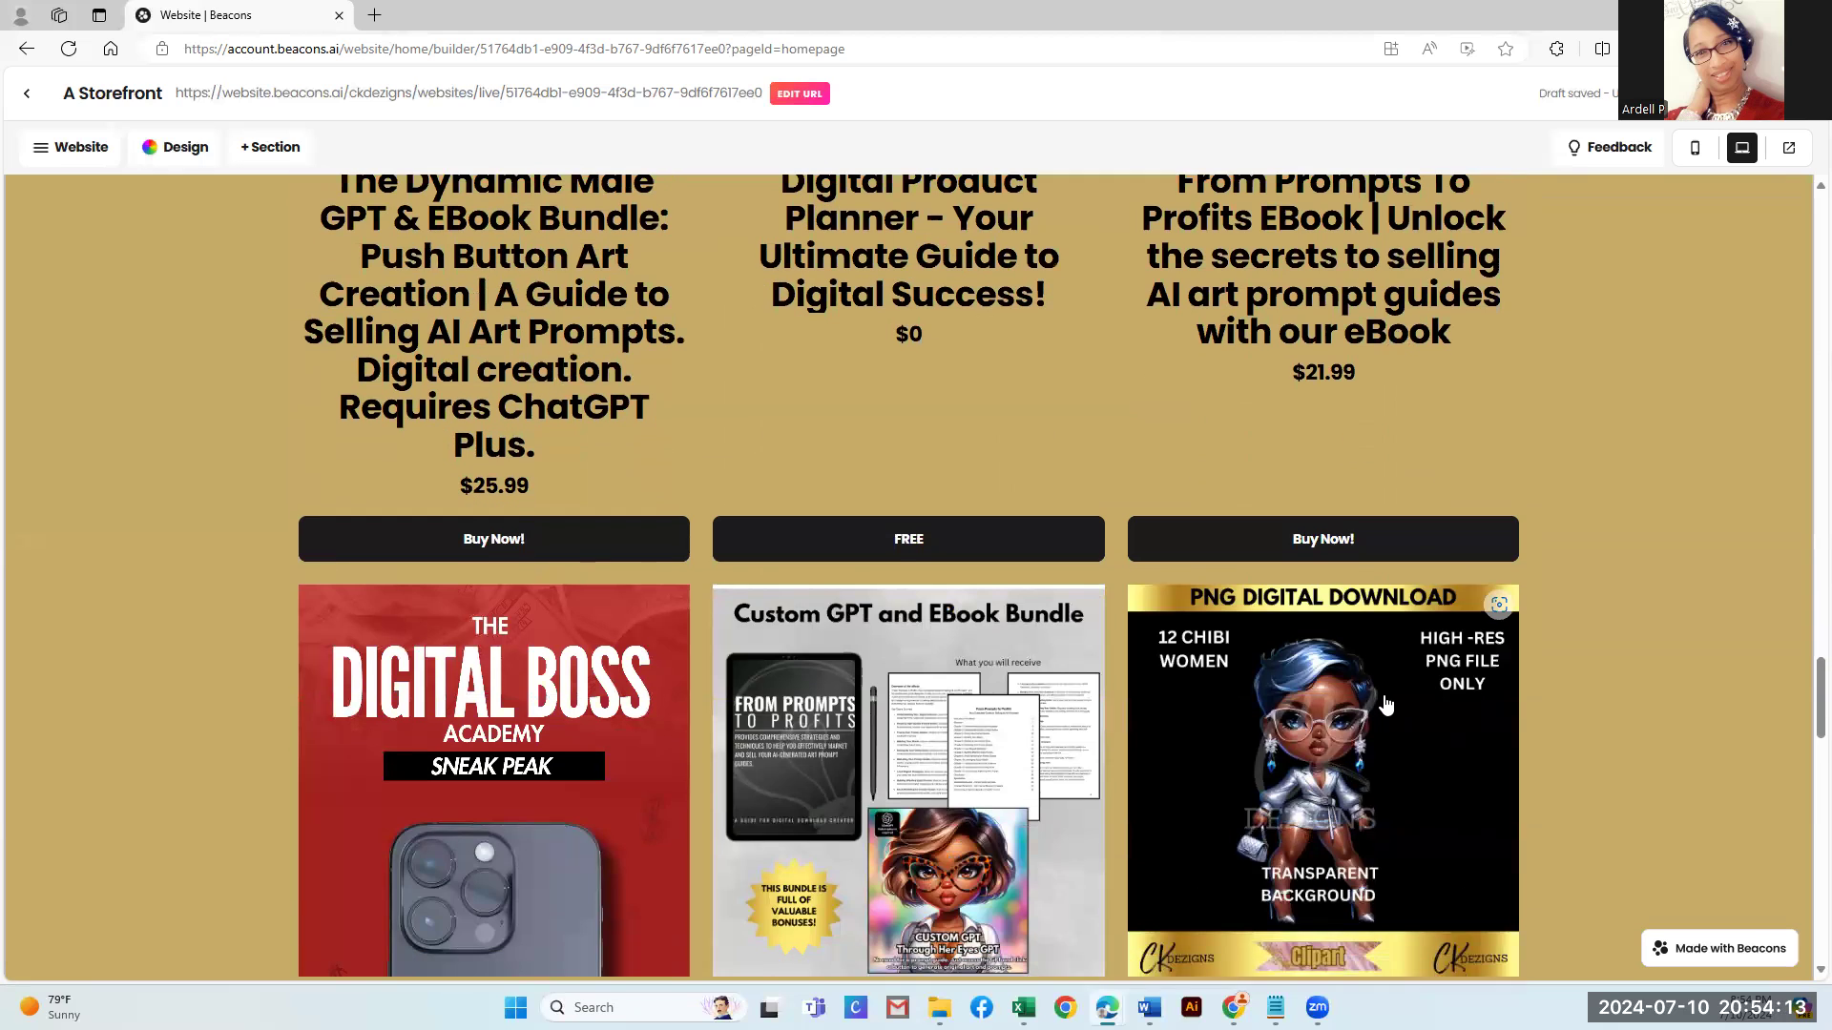
pyautogui.scroll(-1, 1386, 705)
pyautogui.scroll(-5, 1383, 687)
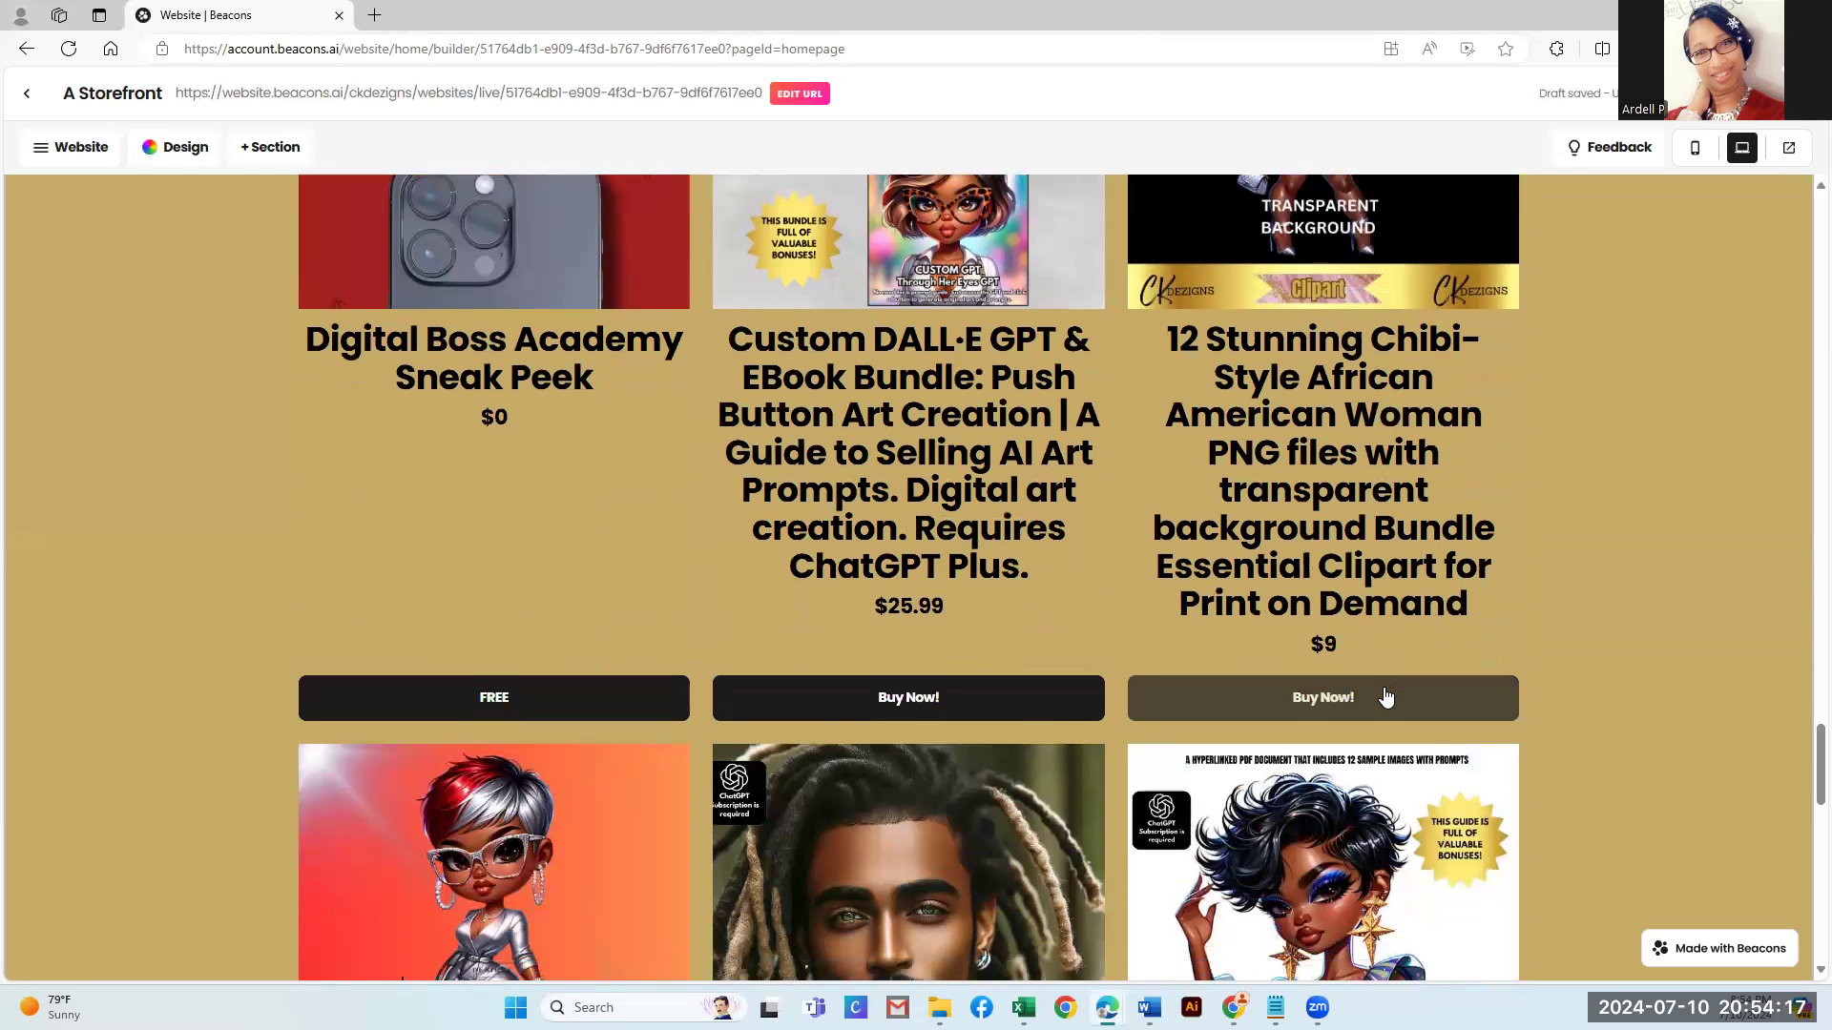
pyautogui.scroll(-3, 1385, 689)
pyautogui.scroll(-6, 1381, 686)
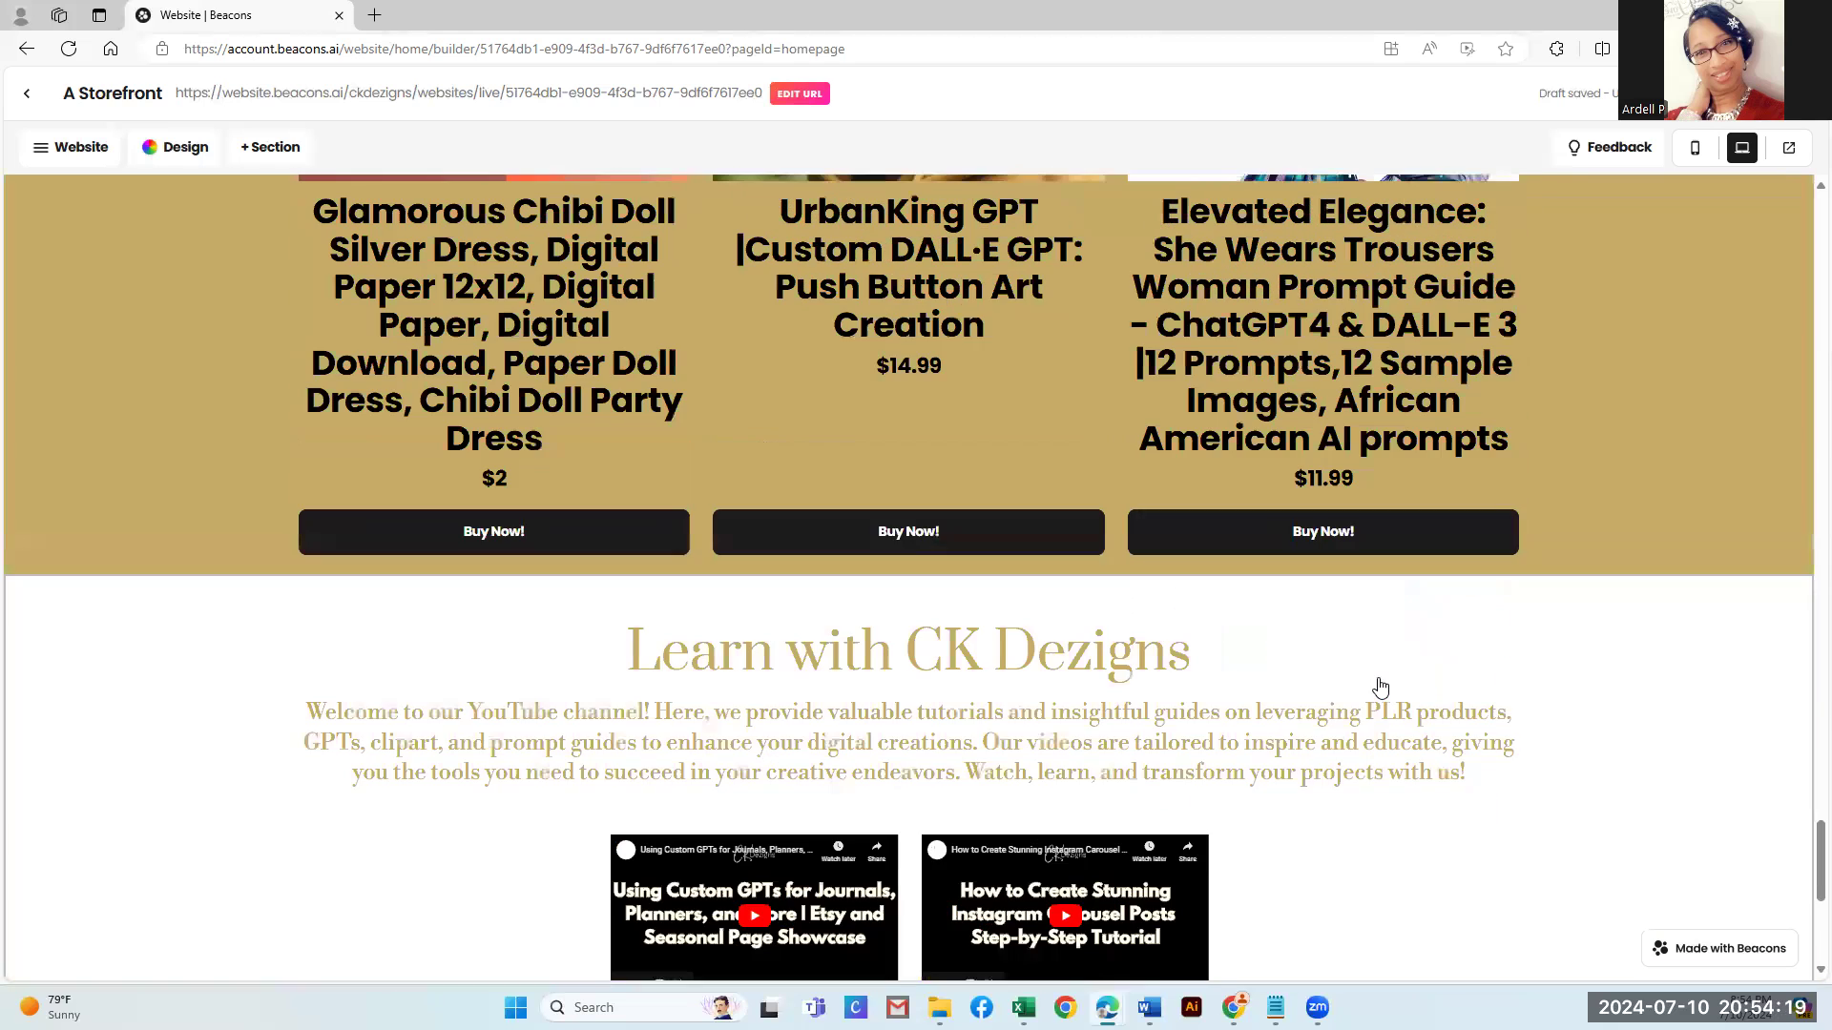
pyautogui.scroll(-3, 1379, 685)
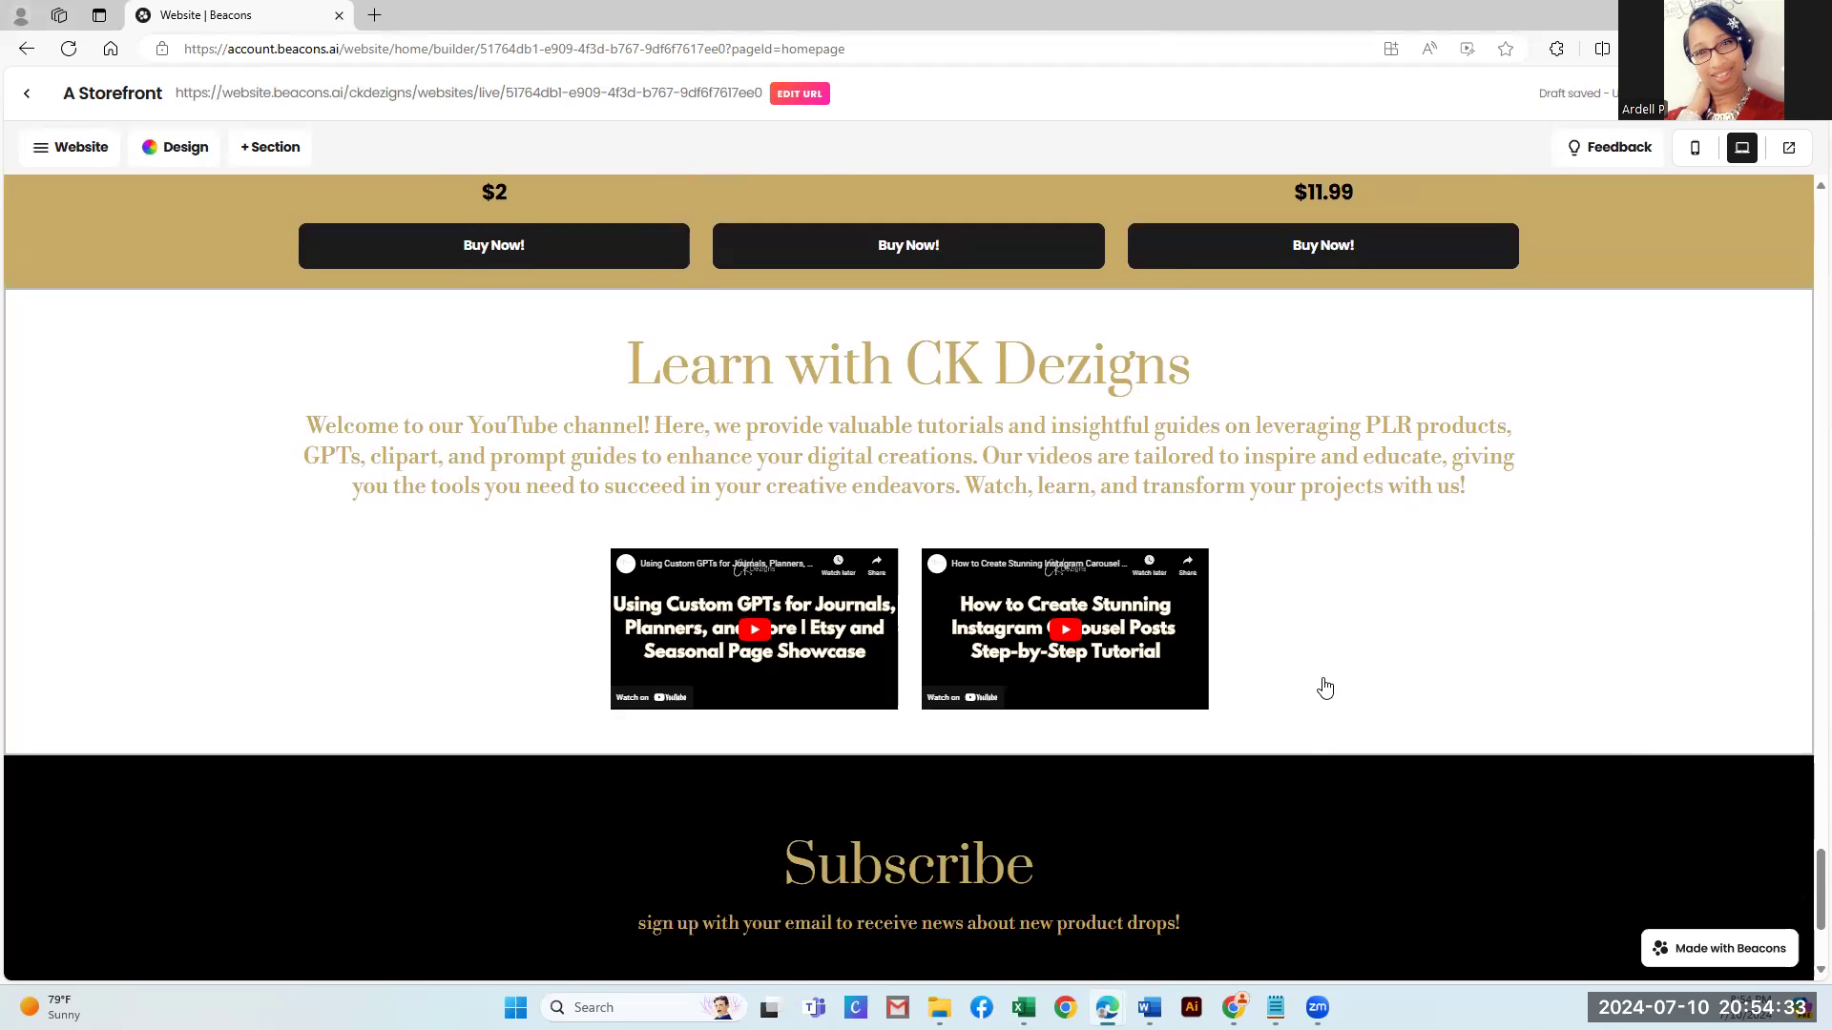
pyautogui.scroll(-3, 1322, 685)
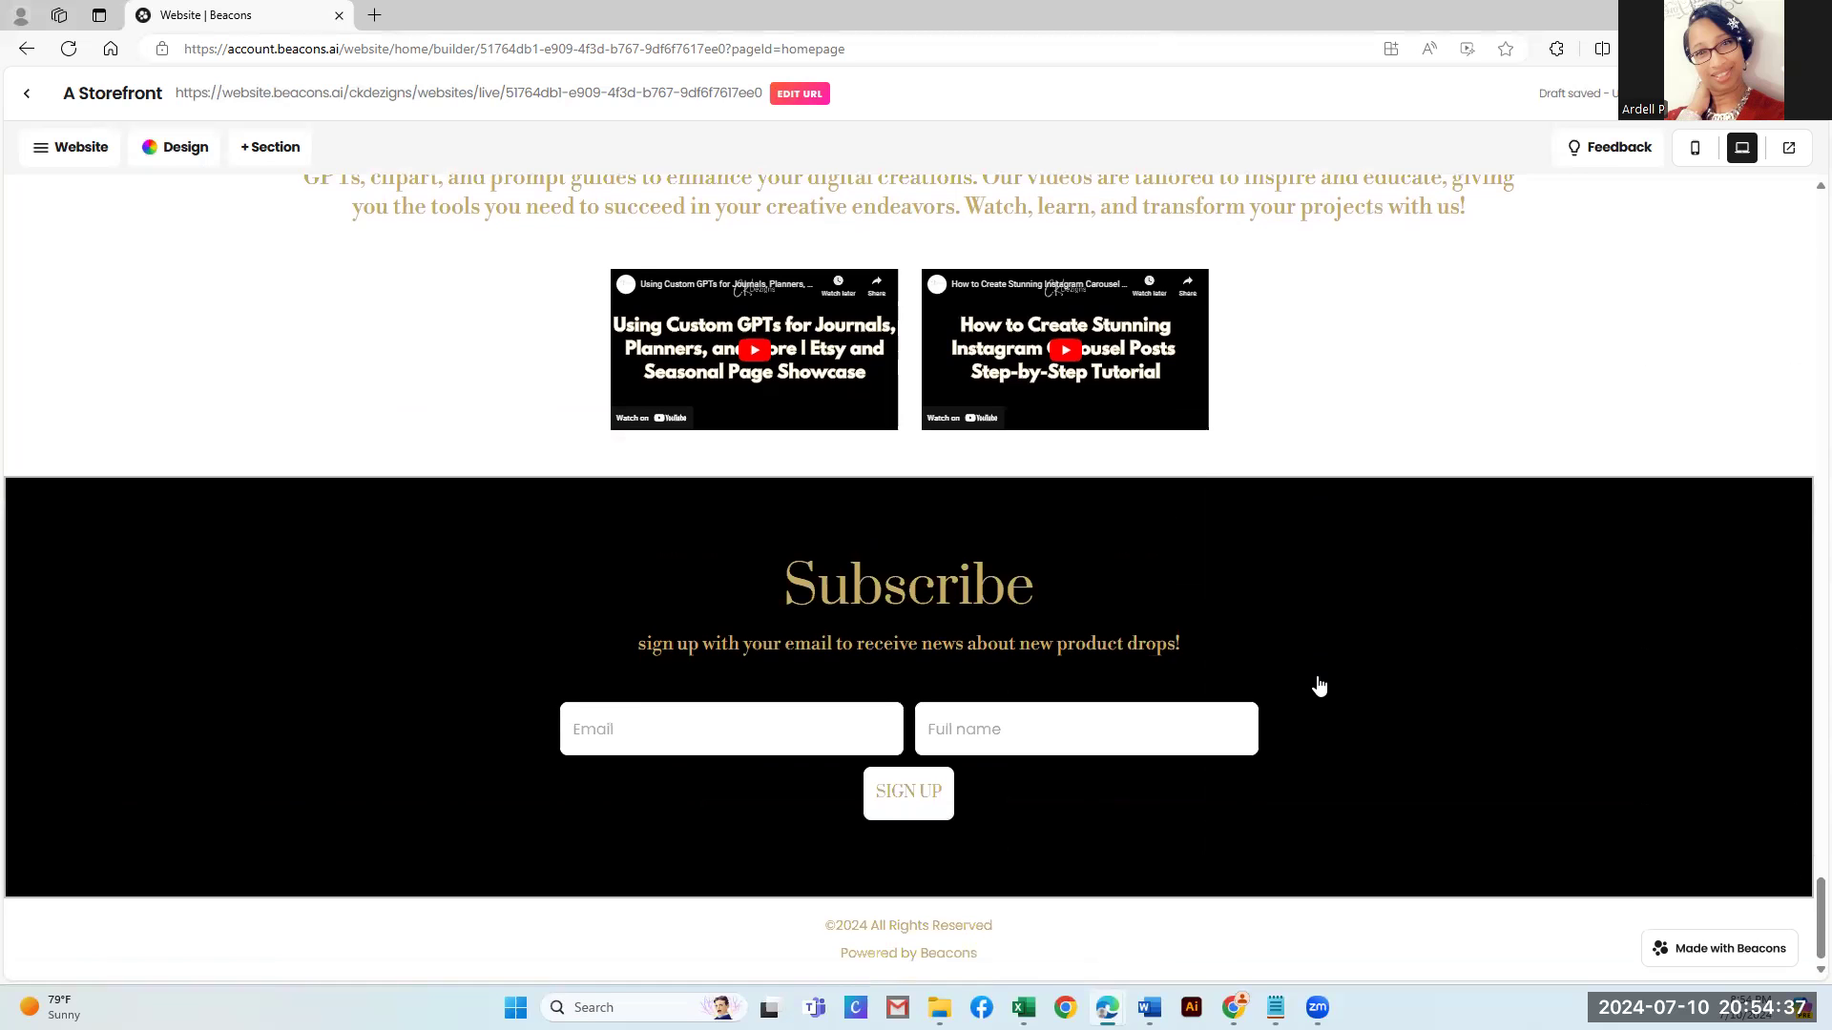
# Recheck the YouTube section and the "Explore Our Collection" product cards above it
pyautogui.scroll(5, 1320, 685)
pyautogui.scroll(1, 1396, 671)
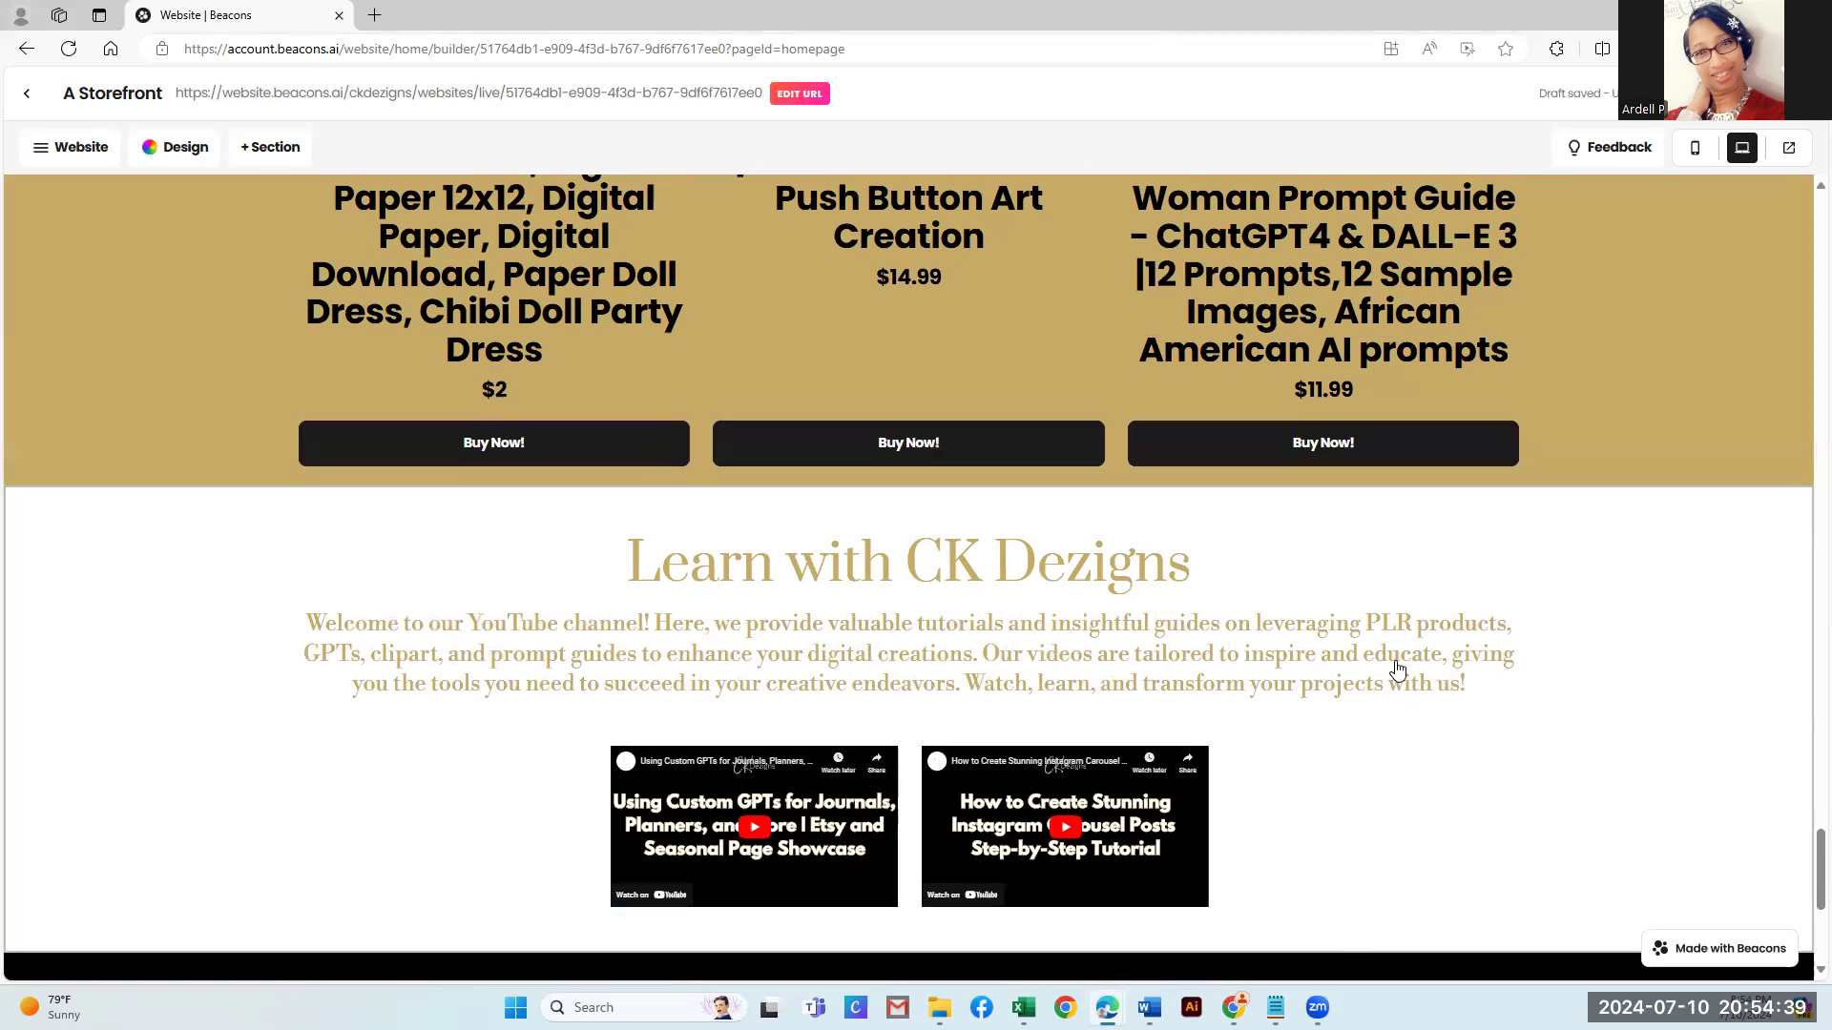
pyautogui.scroll(3, 1397, 671)
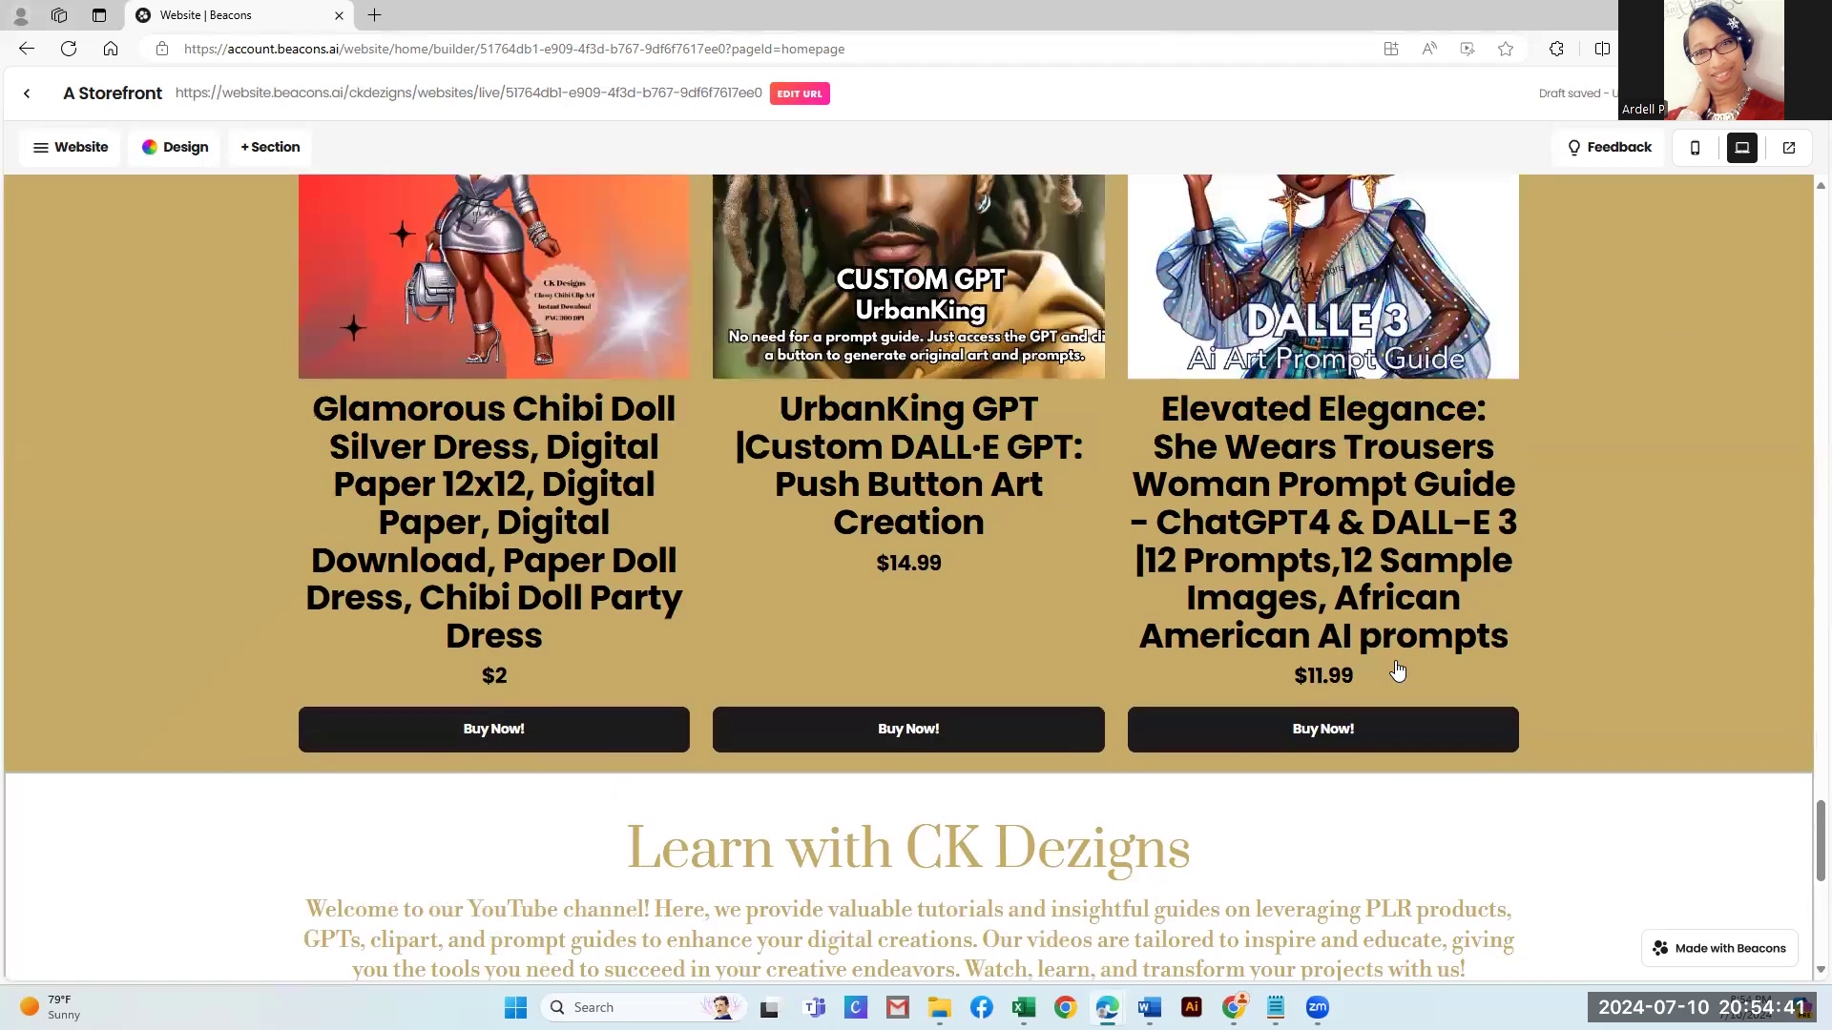
pyautogui.scroll(-6, 1396, 671)
pyautogui.scroll(7, 1415, 662)
pyautogui.scroll(7, 1415, 661)
pyautogui.scroll(6, 1415, 662)
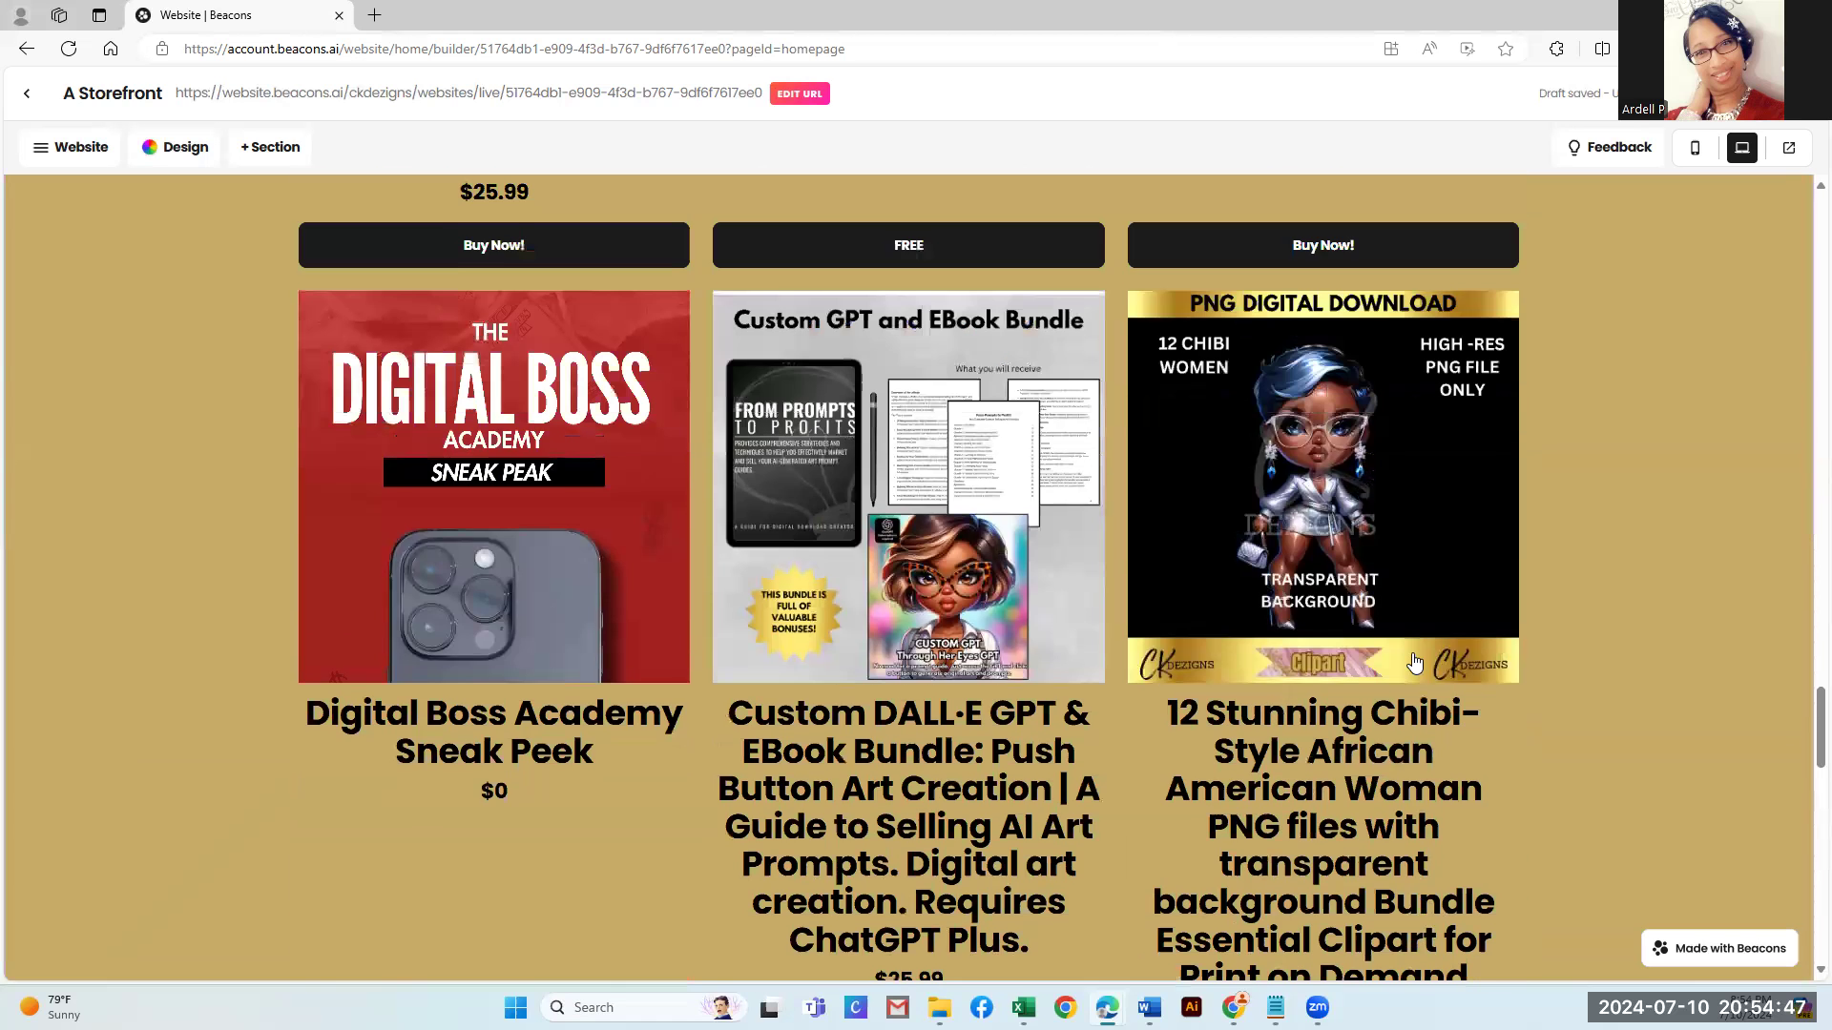
# Review the homepage upward from the Explore Our Collection products through Premium PLR Products and the About text to the welcome hero
pyautogui.scroll(6, 1415, 661)
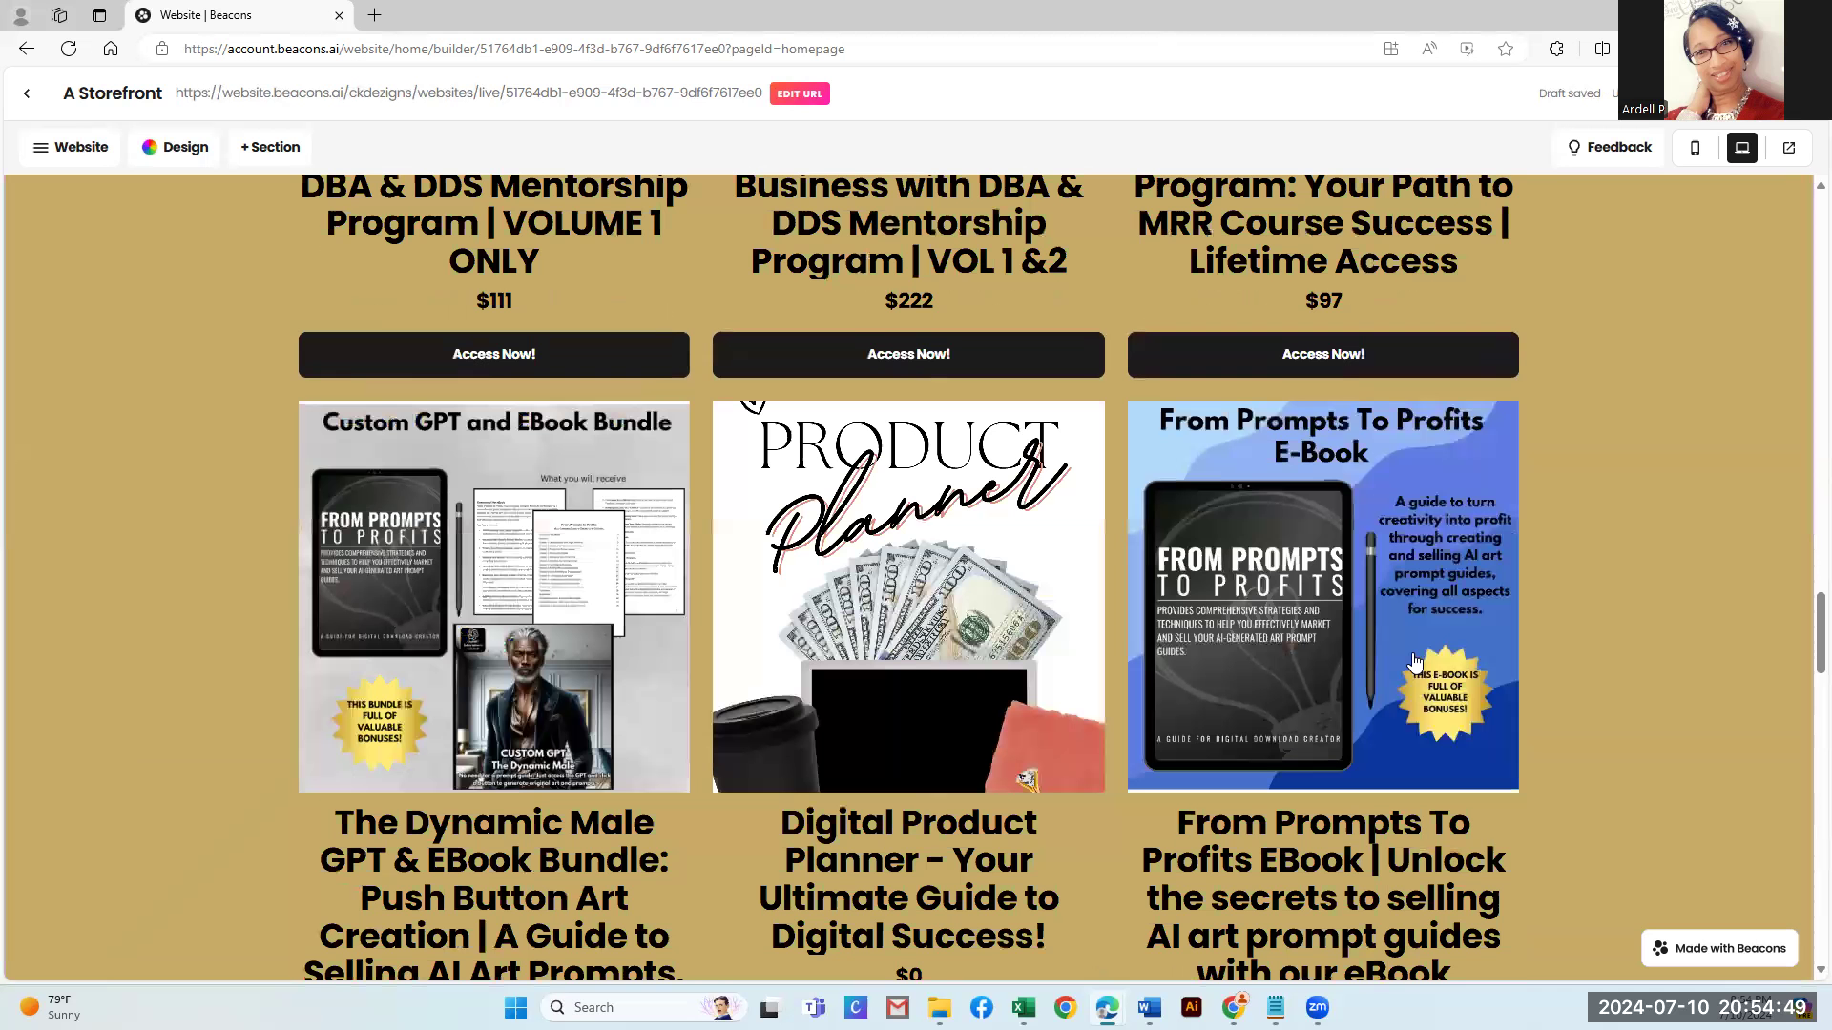
pyautogui.scroll(10, 1415, 661)
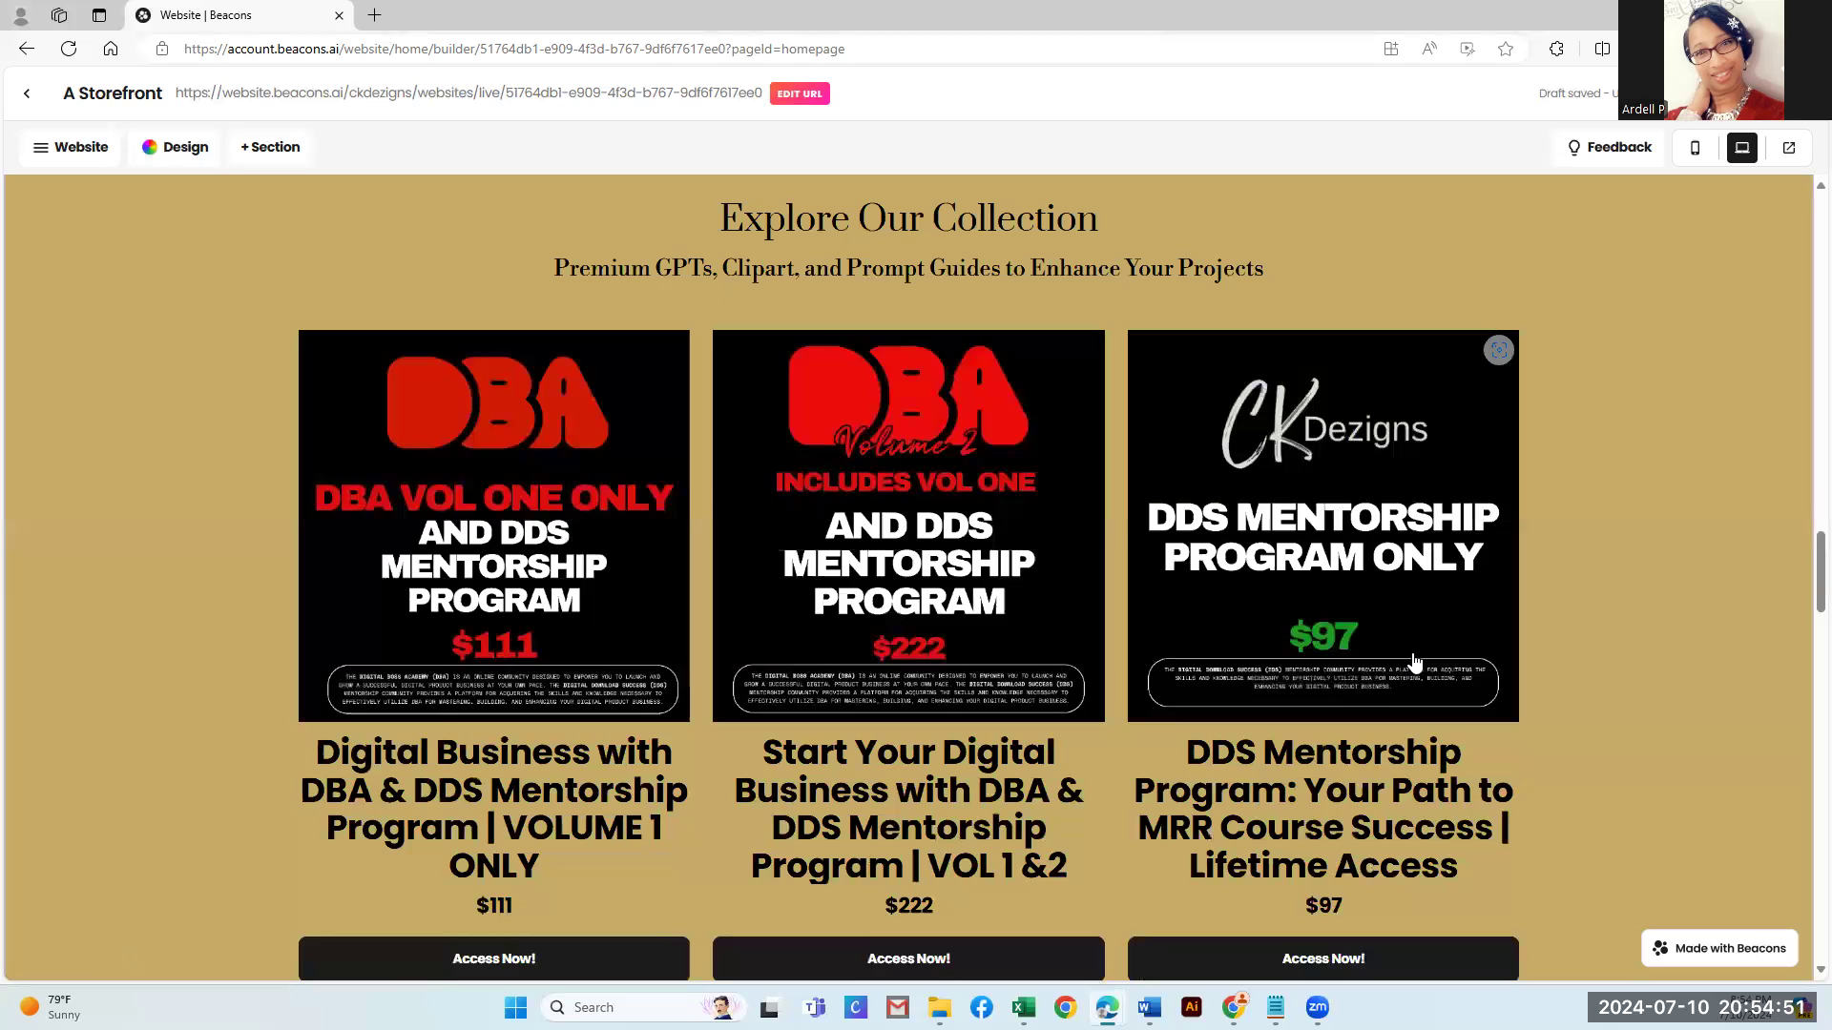
pyautogui.scroll(8, 1415, 661)
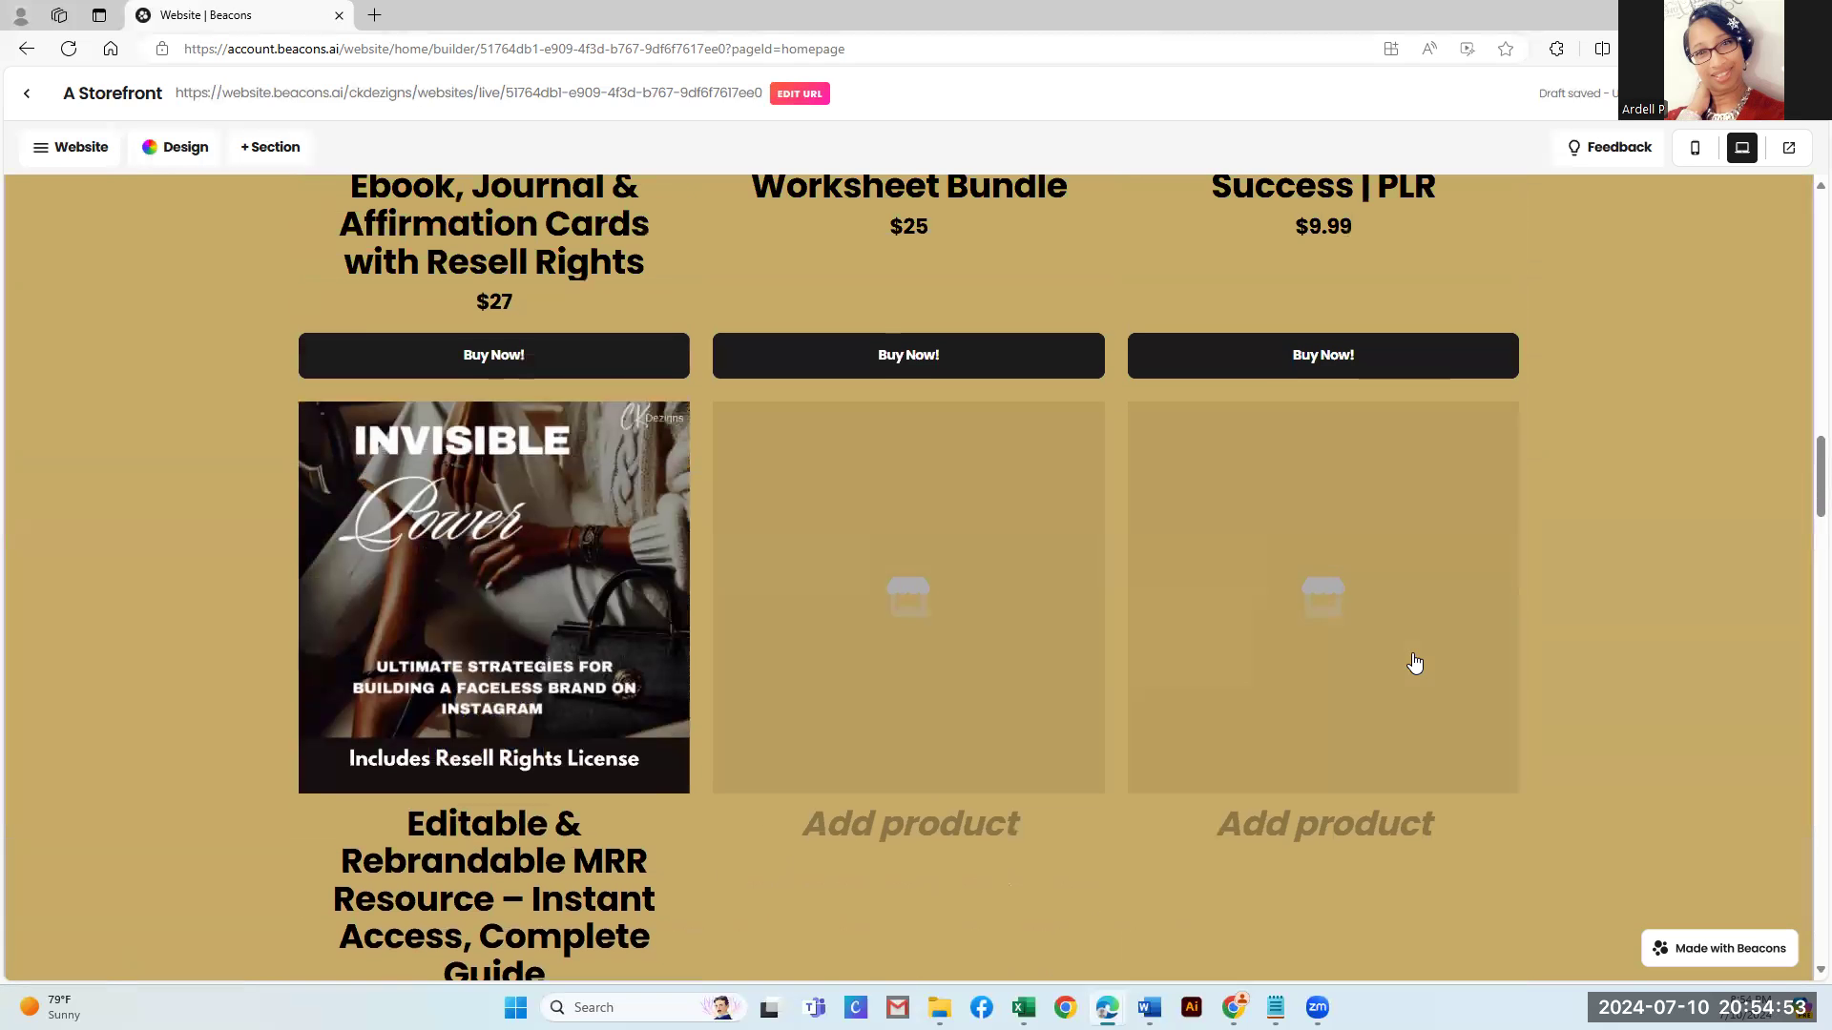
pyautogui.scroll(7, 1415, 662)
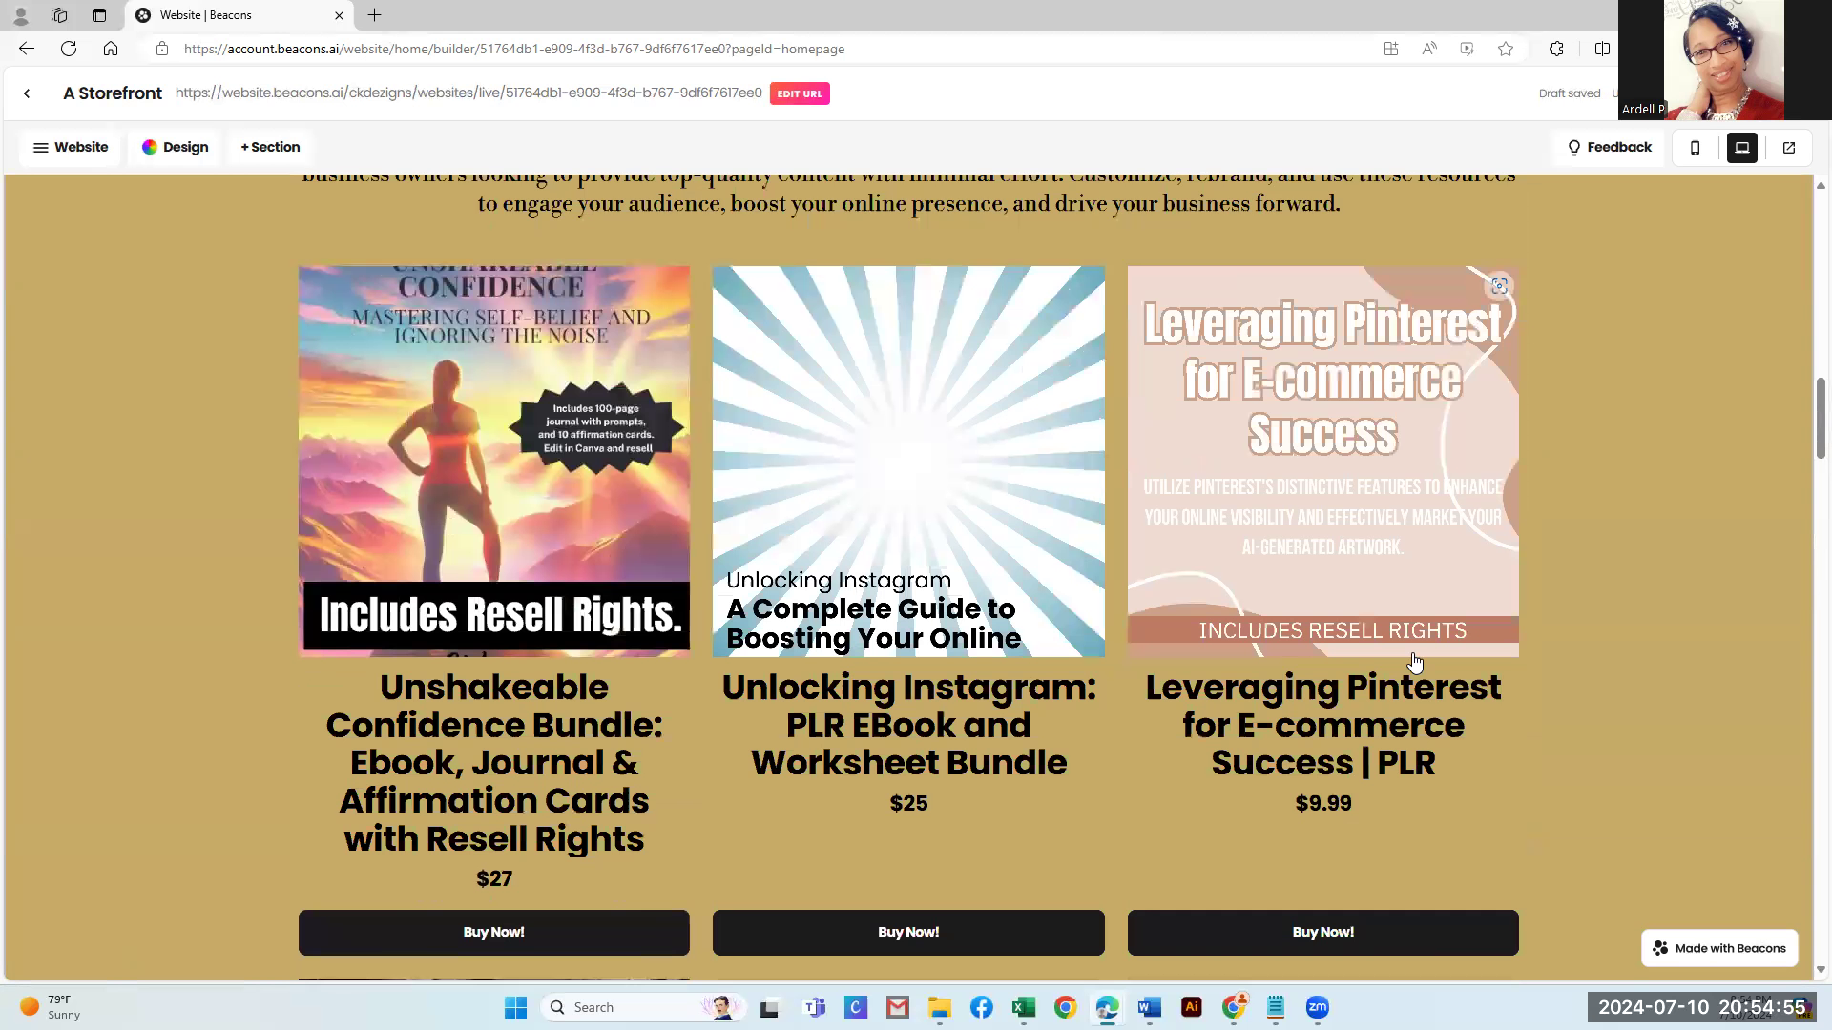
pyautogui.scroll(10, 1415, 661)
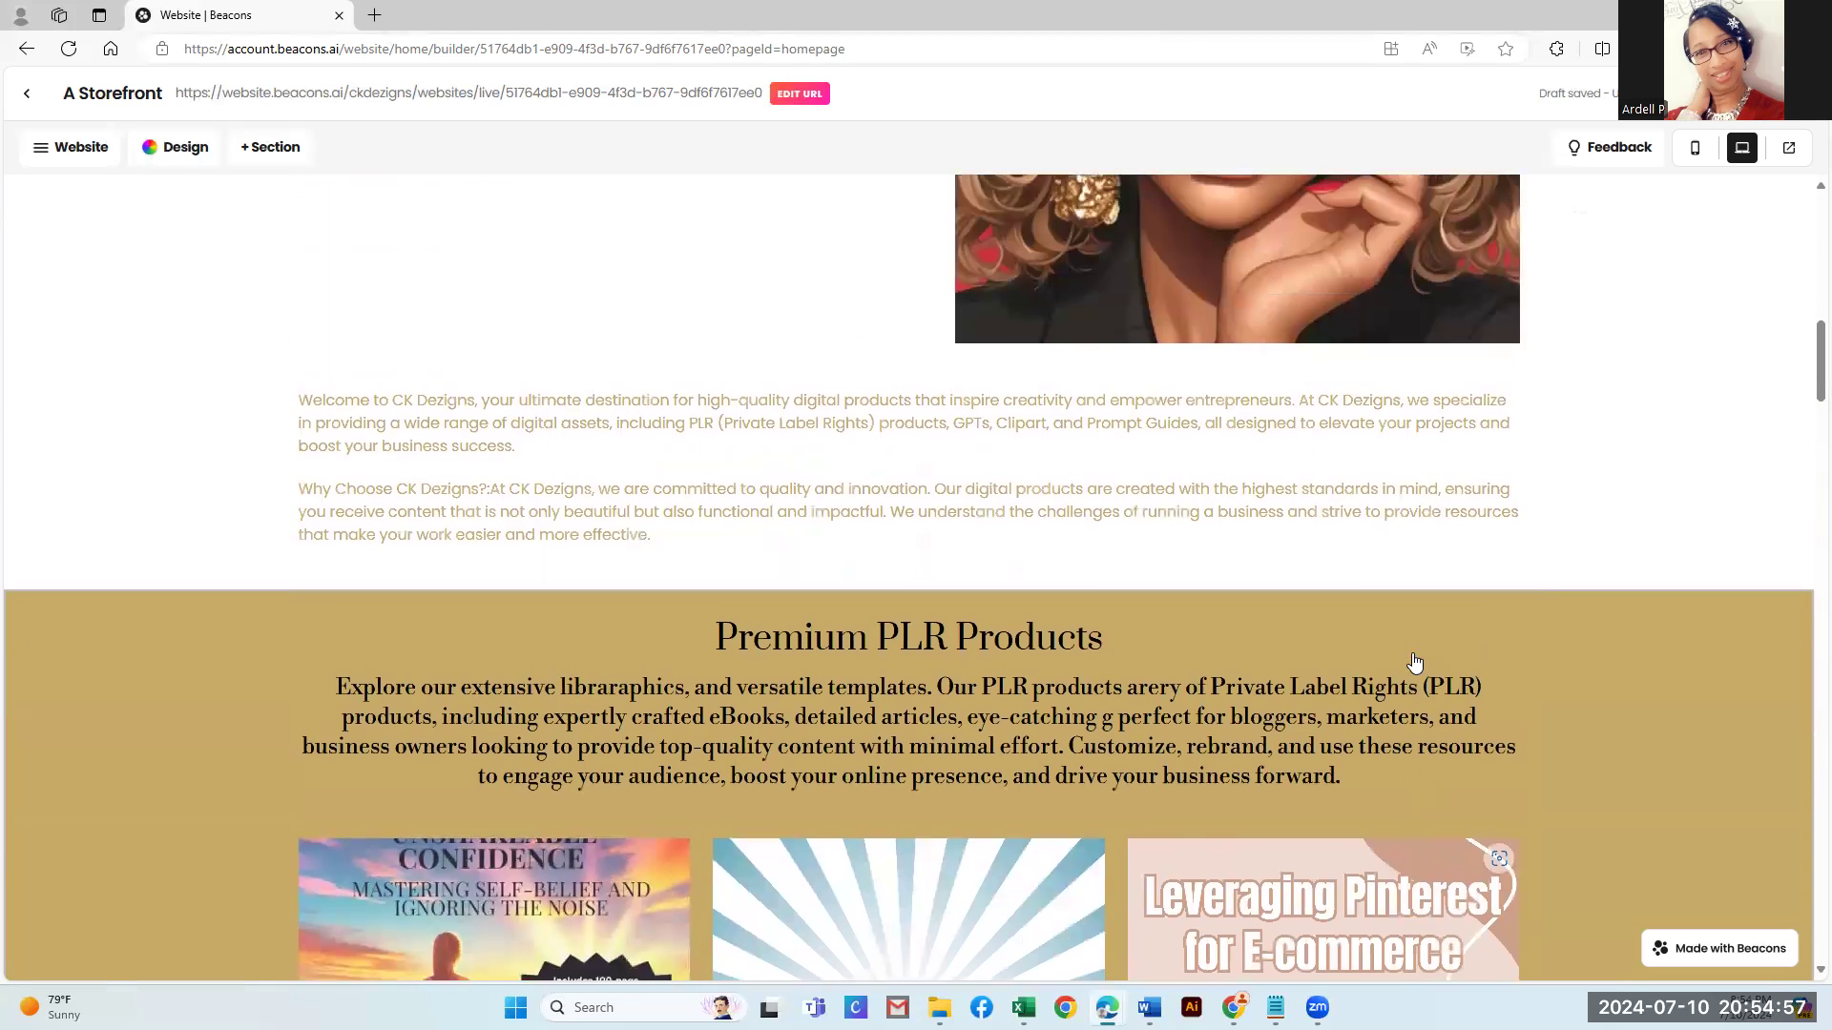
pyautogui.scroll(6, 1415, 661)
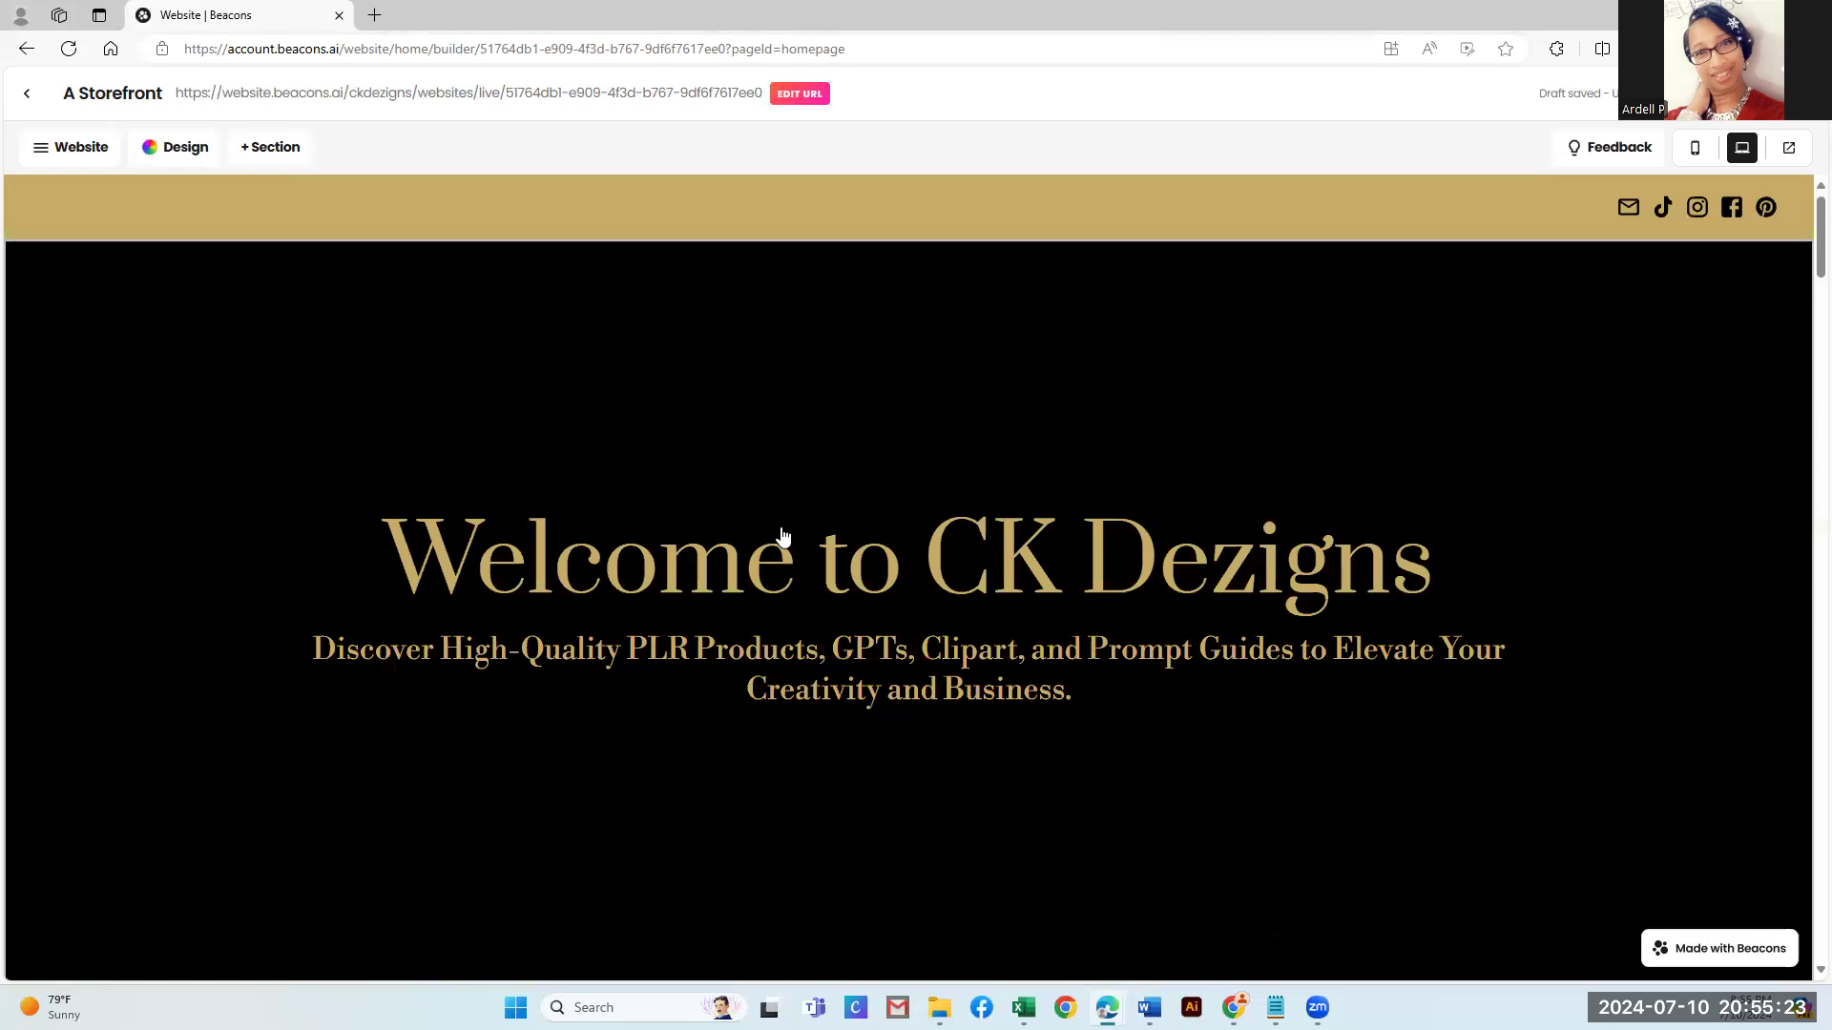
# Examine the homepage downward from the welcome hero through both product sections to the Learn with CK Dezigns video section
pyautogui.scroll(-2, 785, 535)
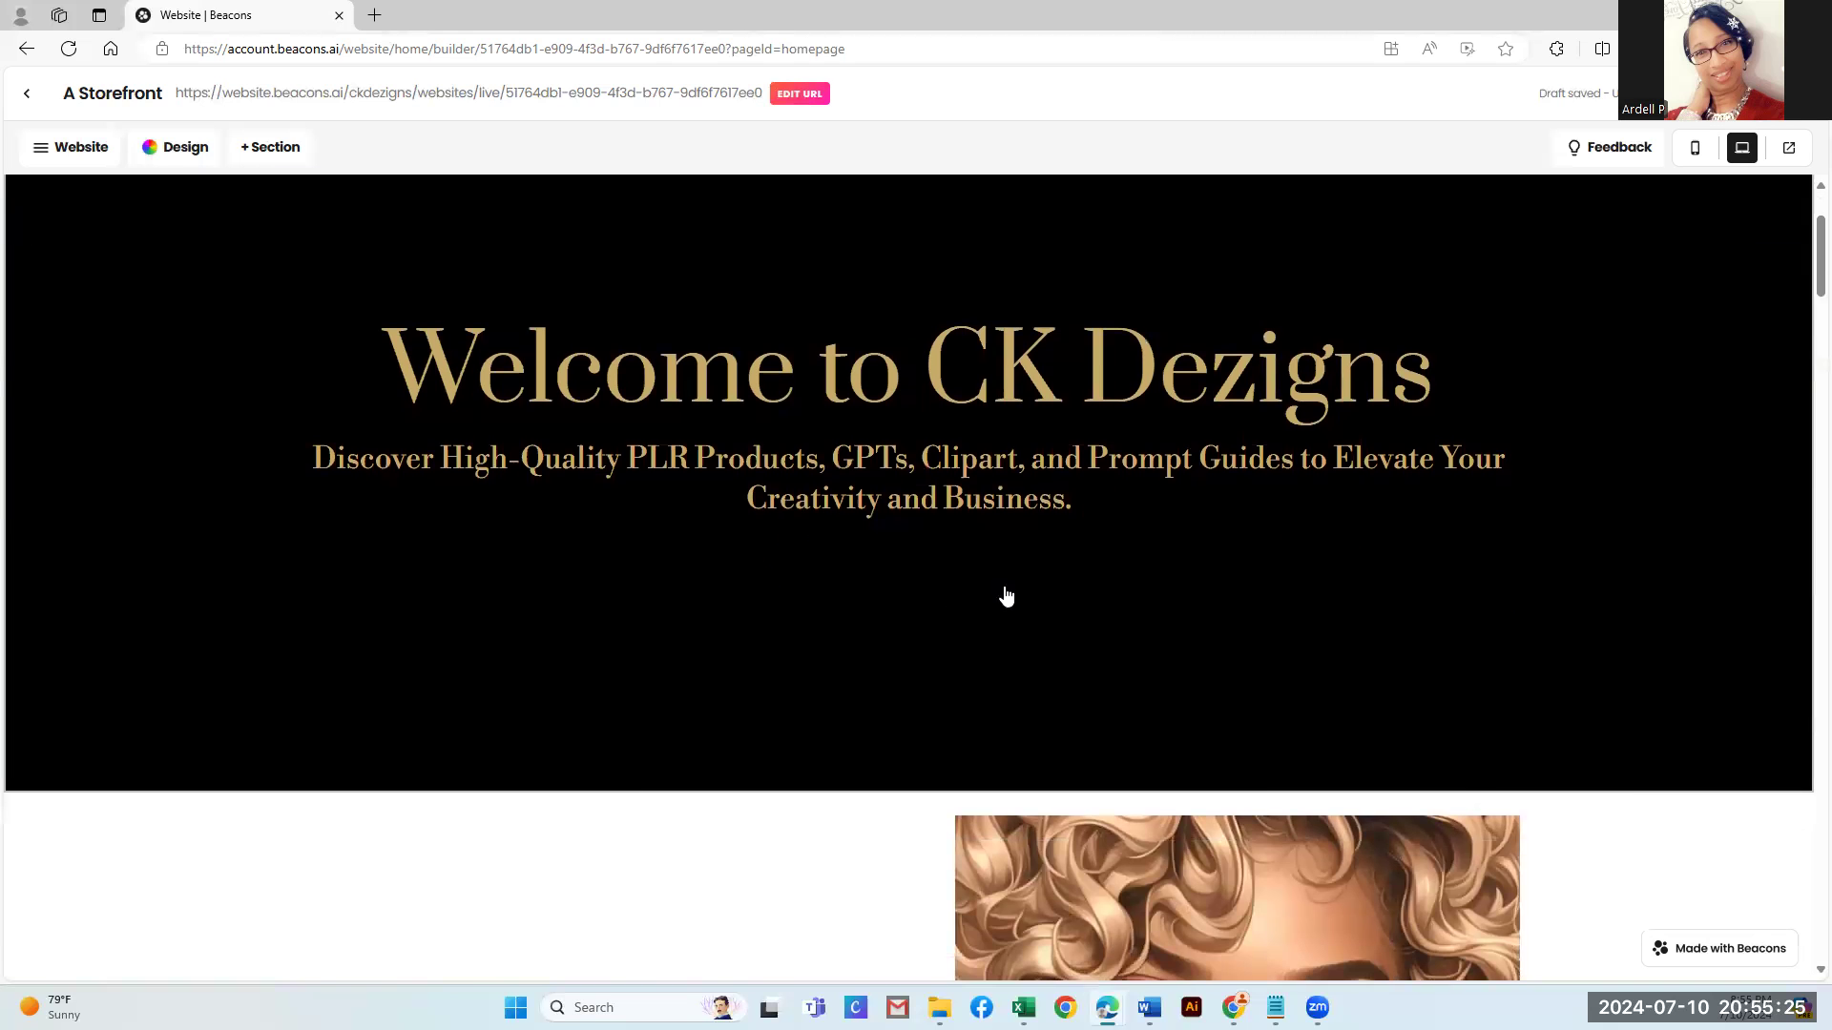
pyautogui.scroll(-8, 1062, 600)
pyautogui.scroll(-5, 1062, 603)
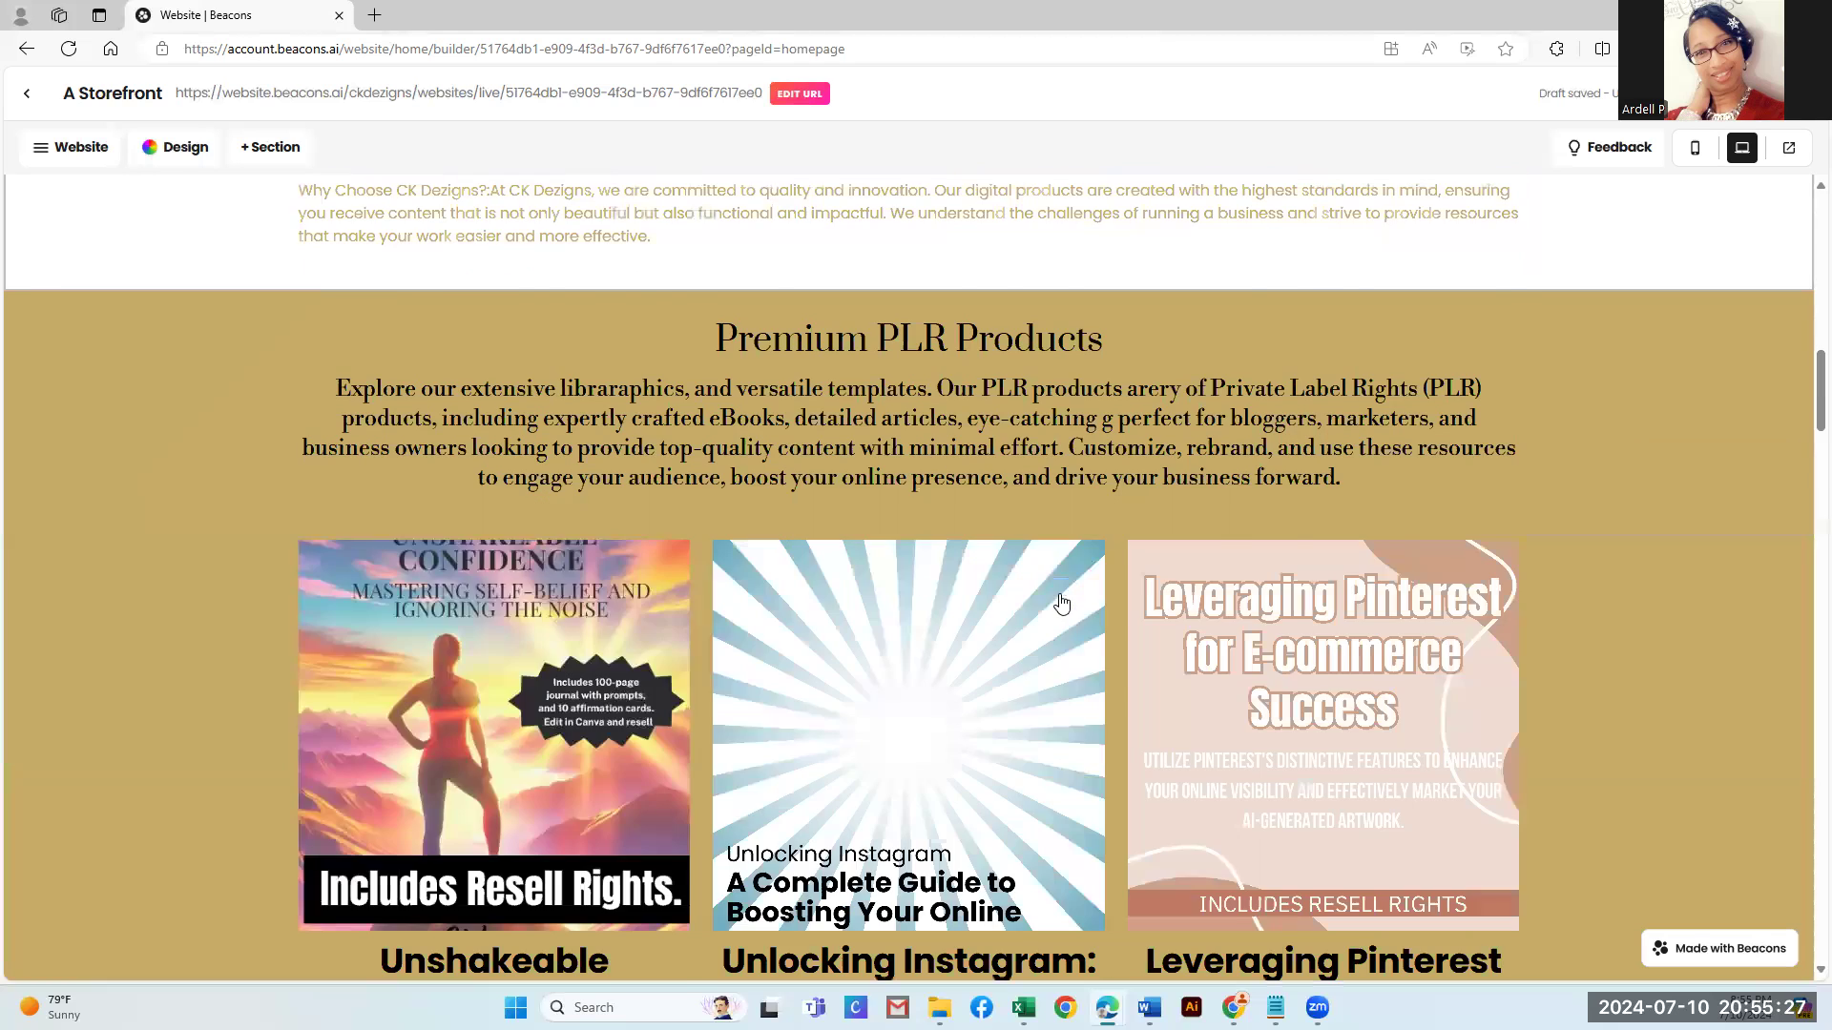
pyautogui.scroll(-7, 1062, 603)
pyautogui.scroll(-3, 1062, 604)
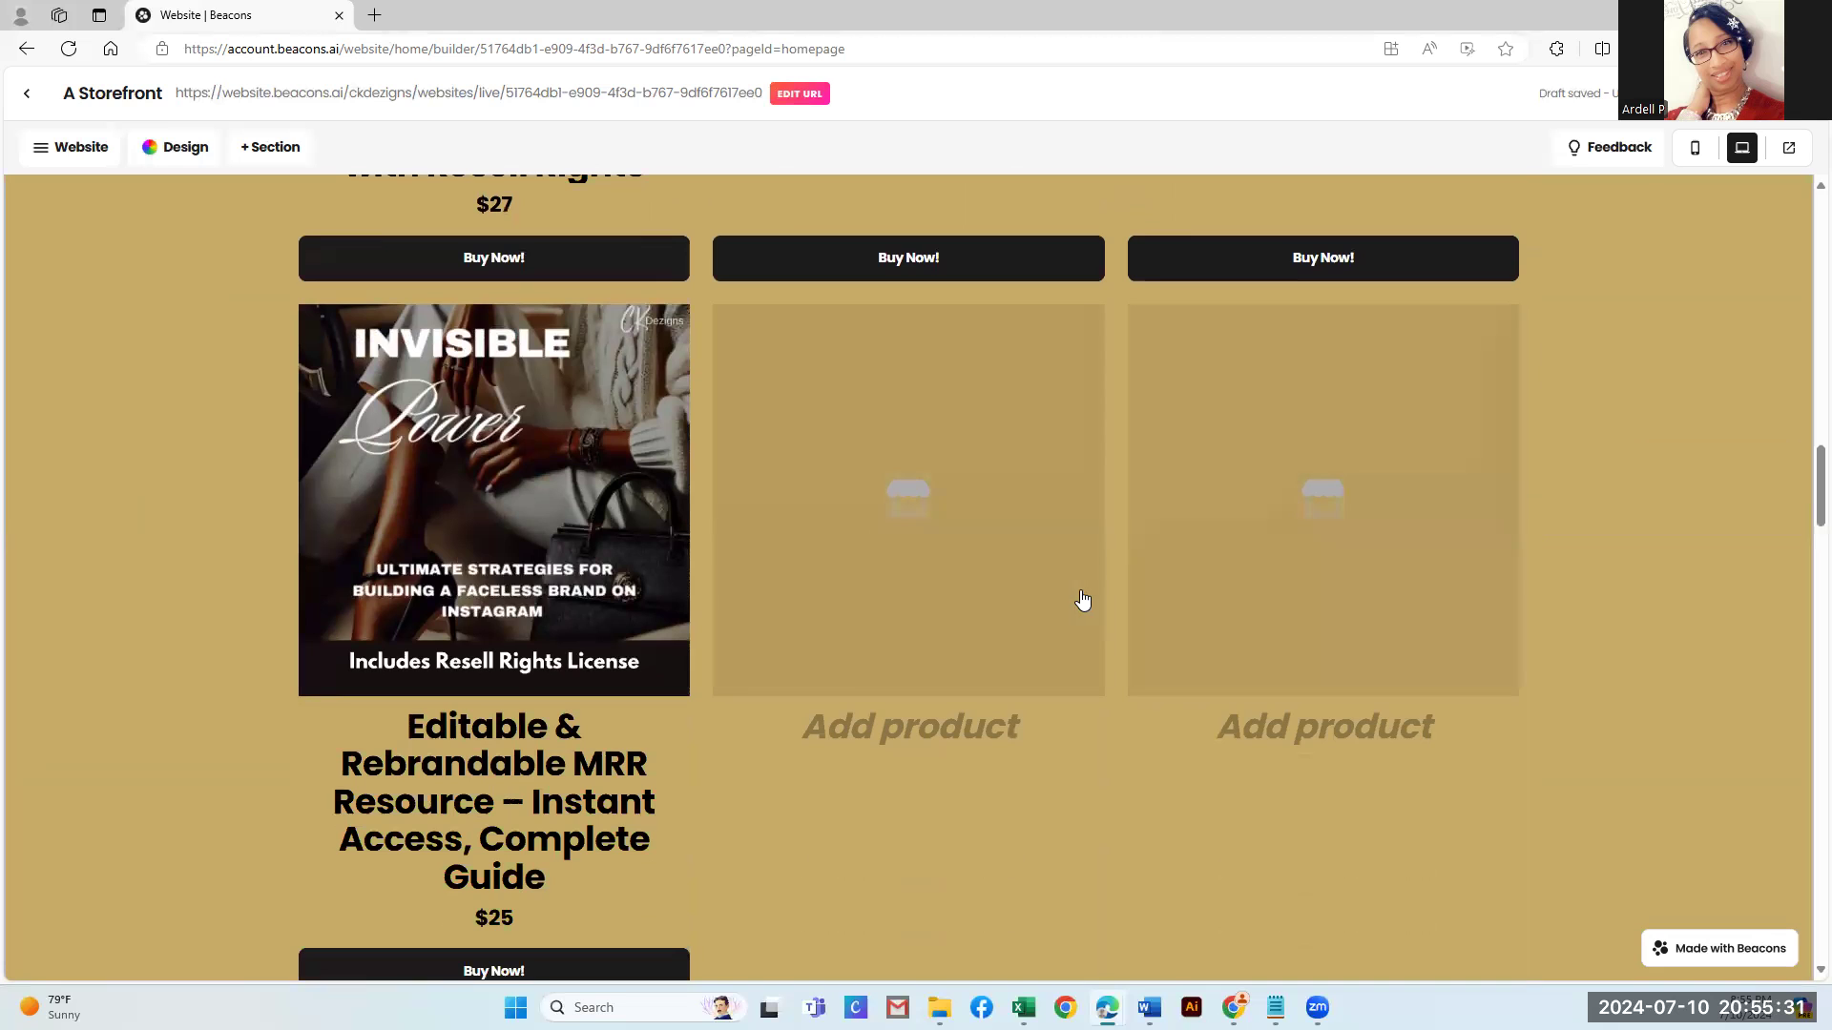
pyautogui.scroll(-9, 1107, 601)
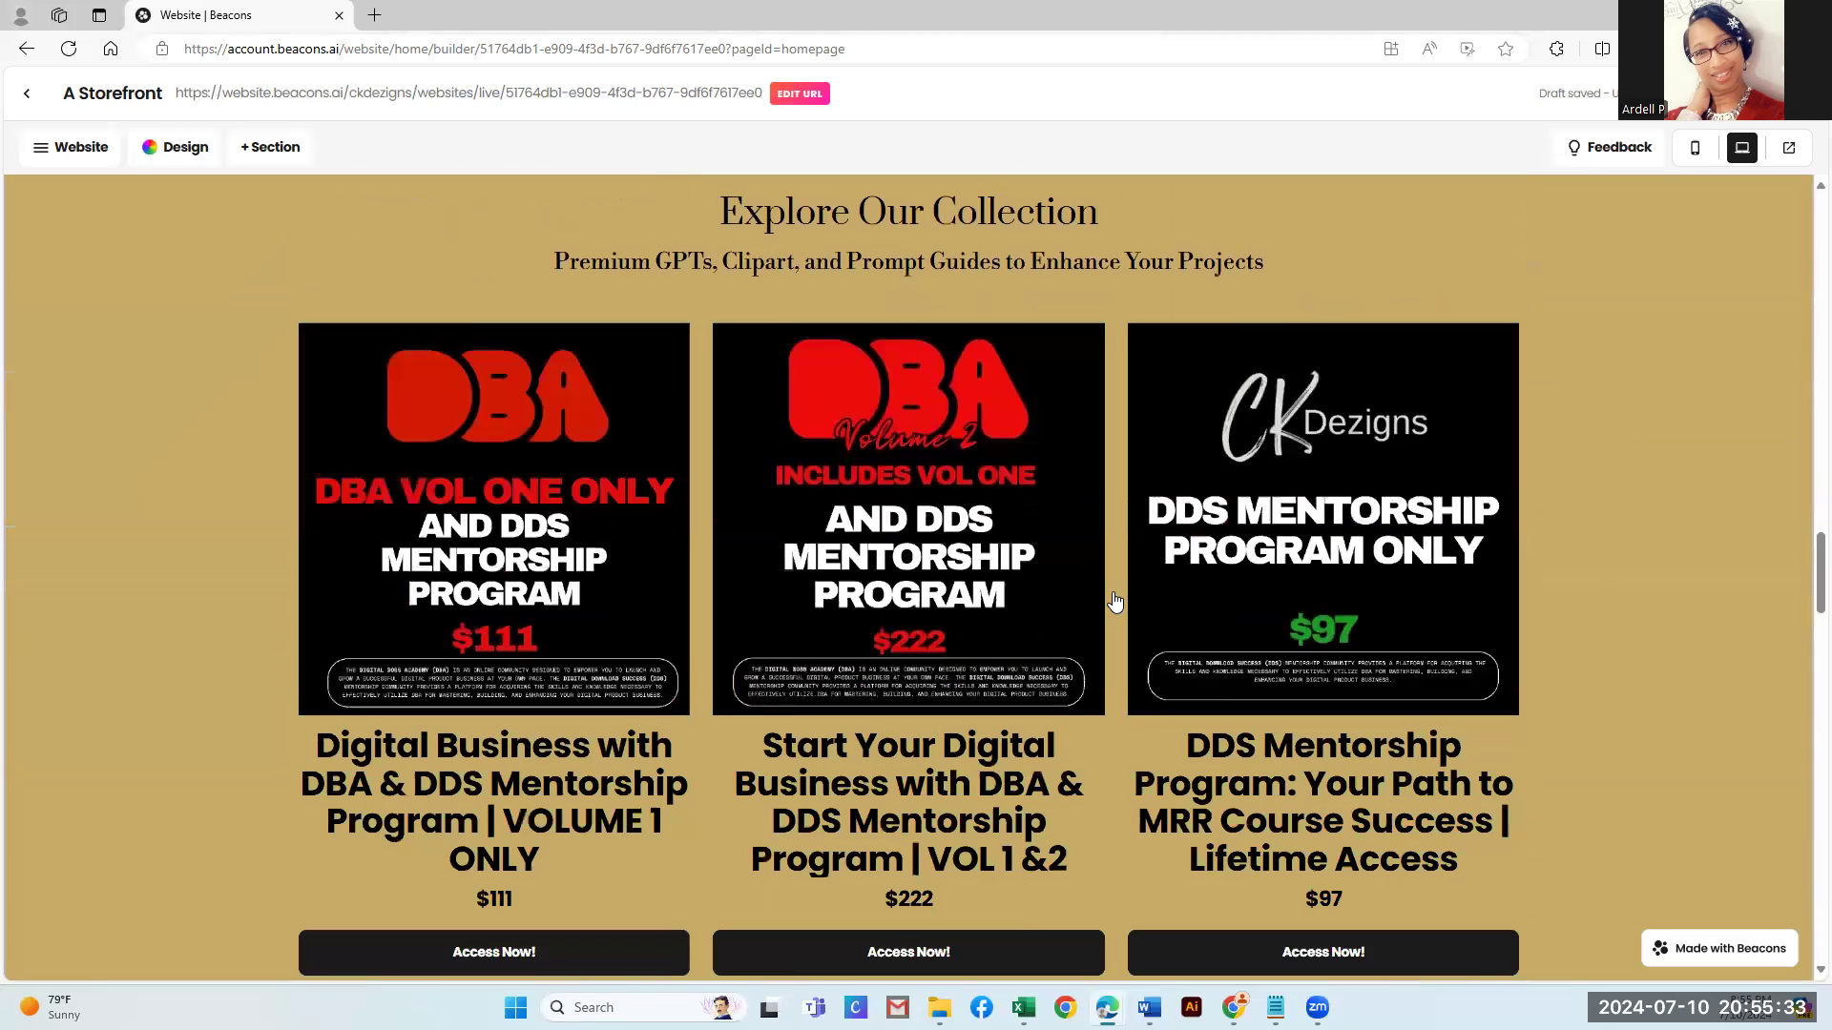
pyautogui.scroll(-2, 1114, 602)
pyautogui.scroll(-14, 1117, 603)
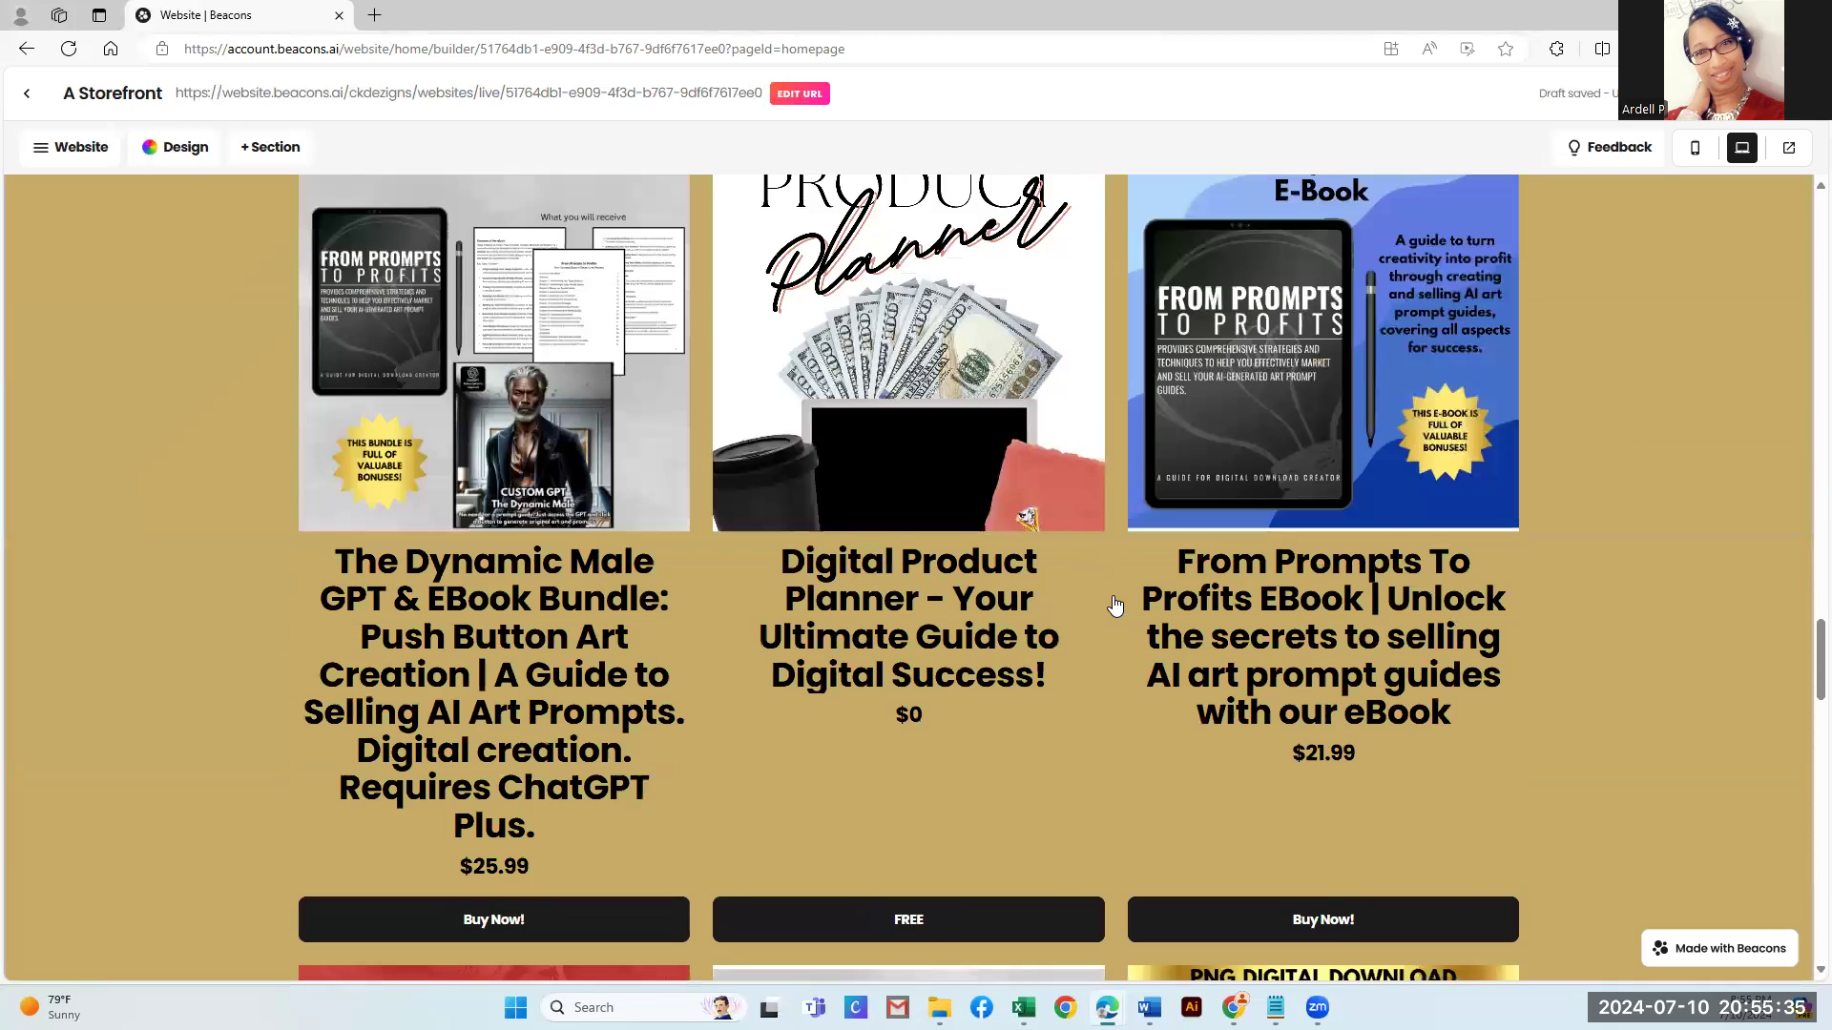
pyautogui.scroll(-14, 1117, 603)
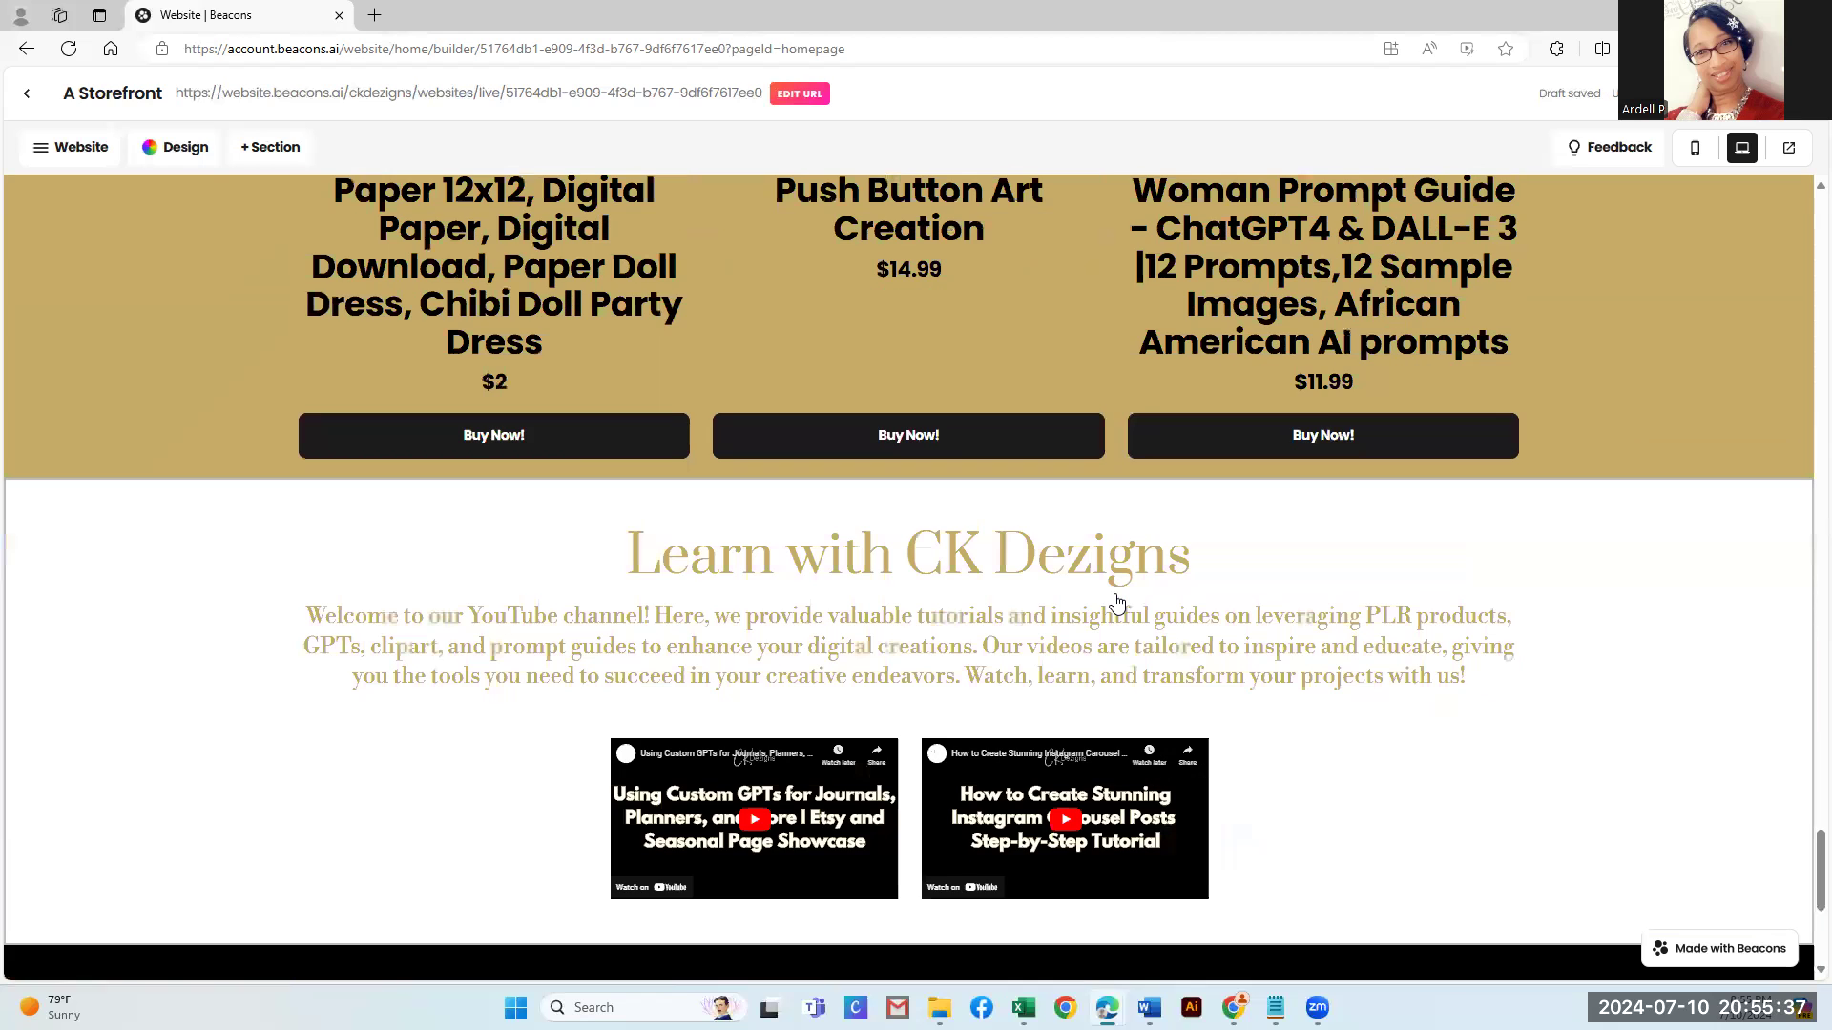
# Recheck the homepage upward from the Learn with CK Dezigns videos through both product sections and About CK Dezigns to the welcome hero
pyautogui.scroll(7, 1118, 604)
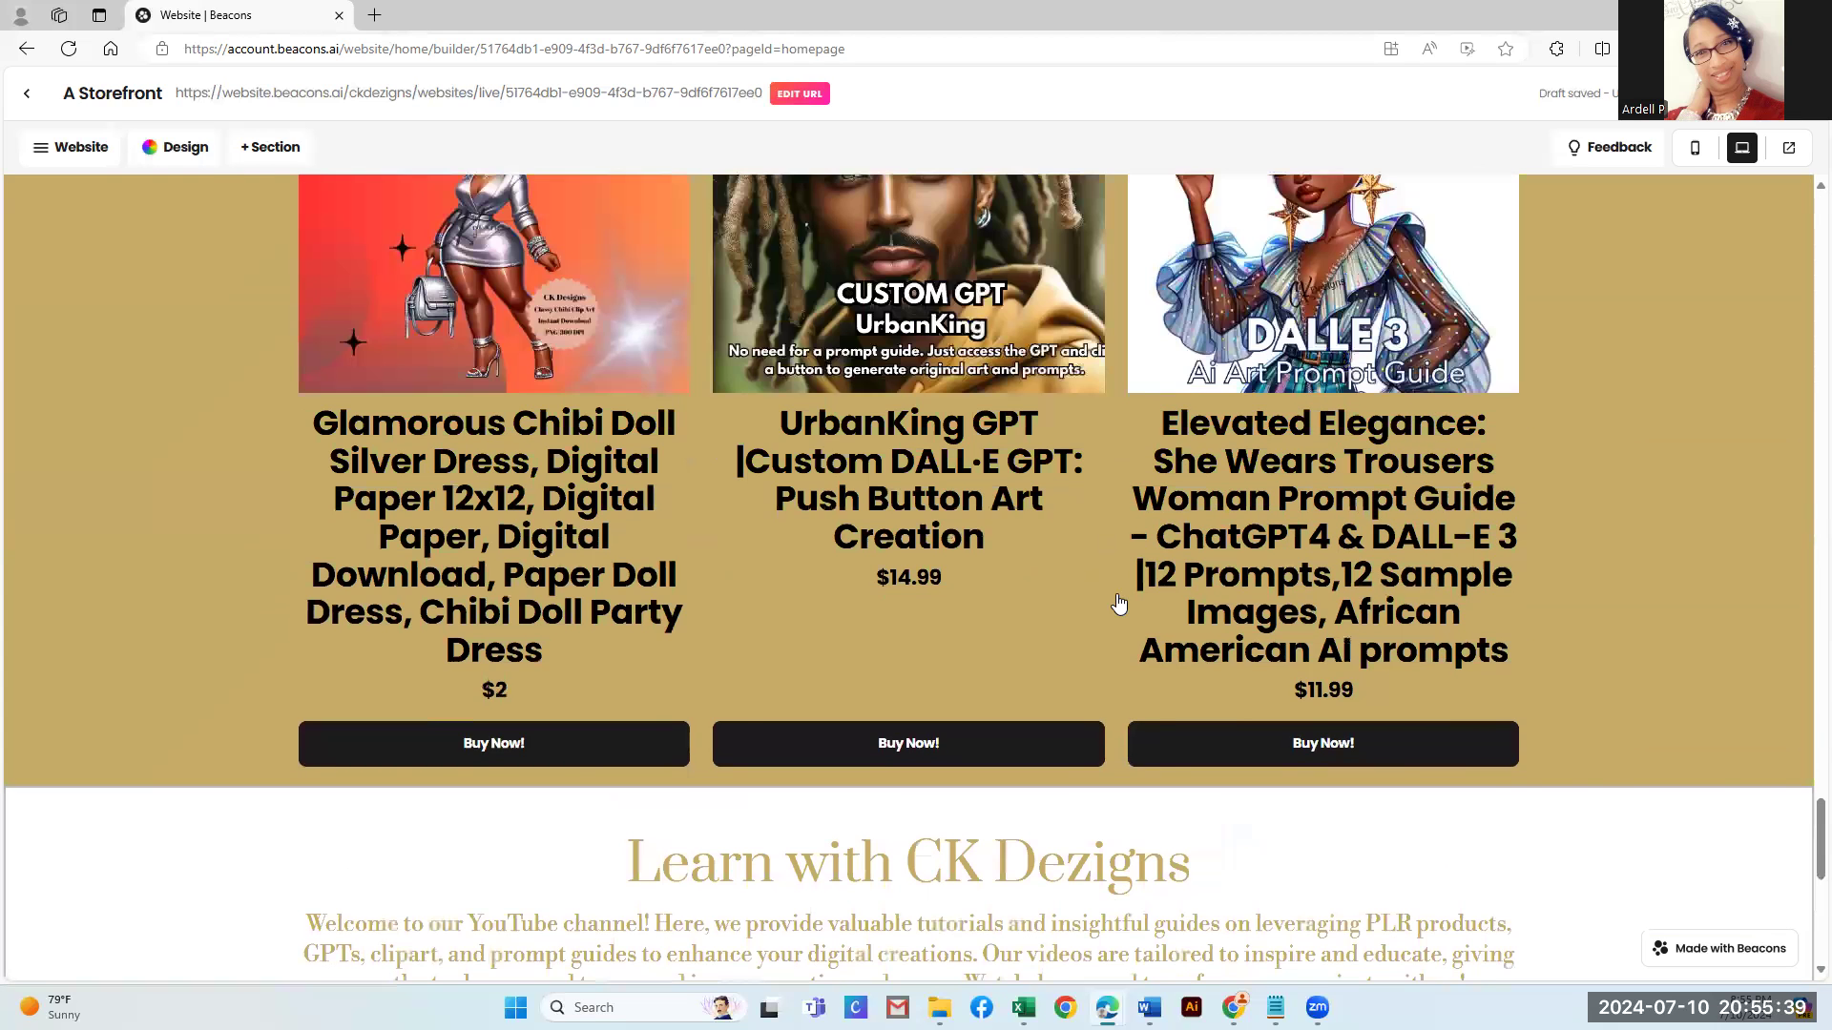
pyautogui.scroll(8, 1119, 603)
pyautogui.scroll(6, 1120, 603)
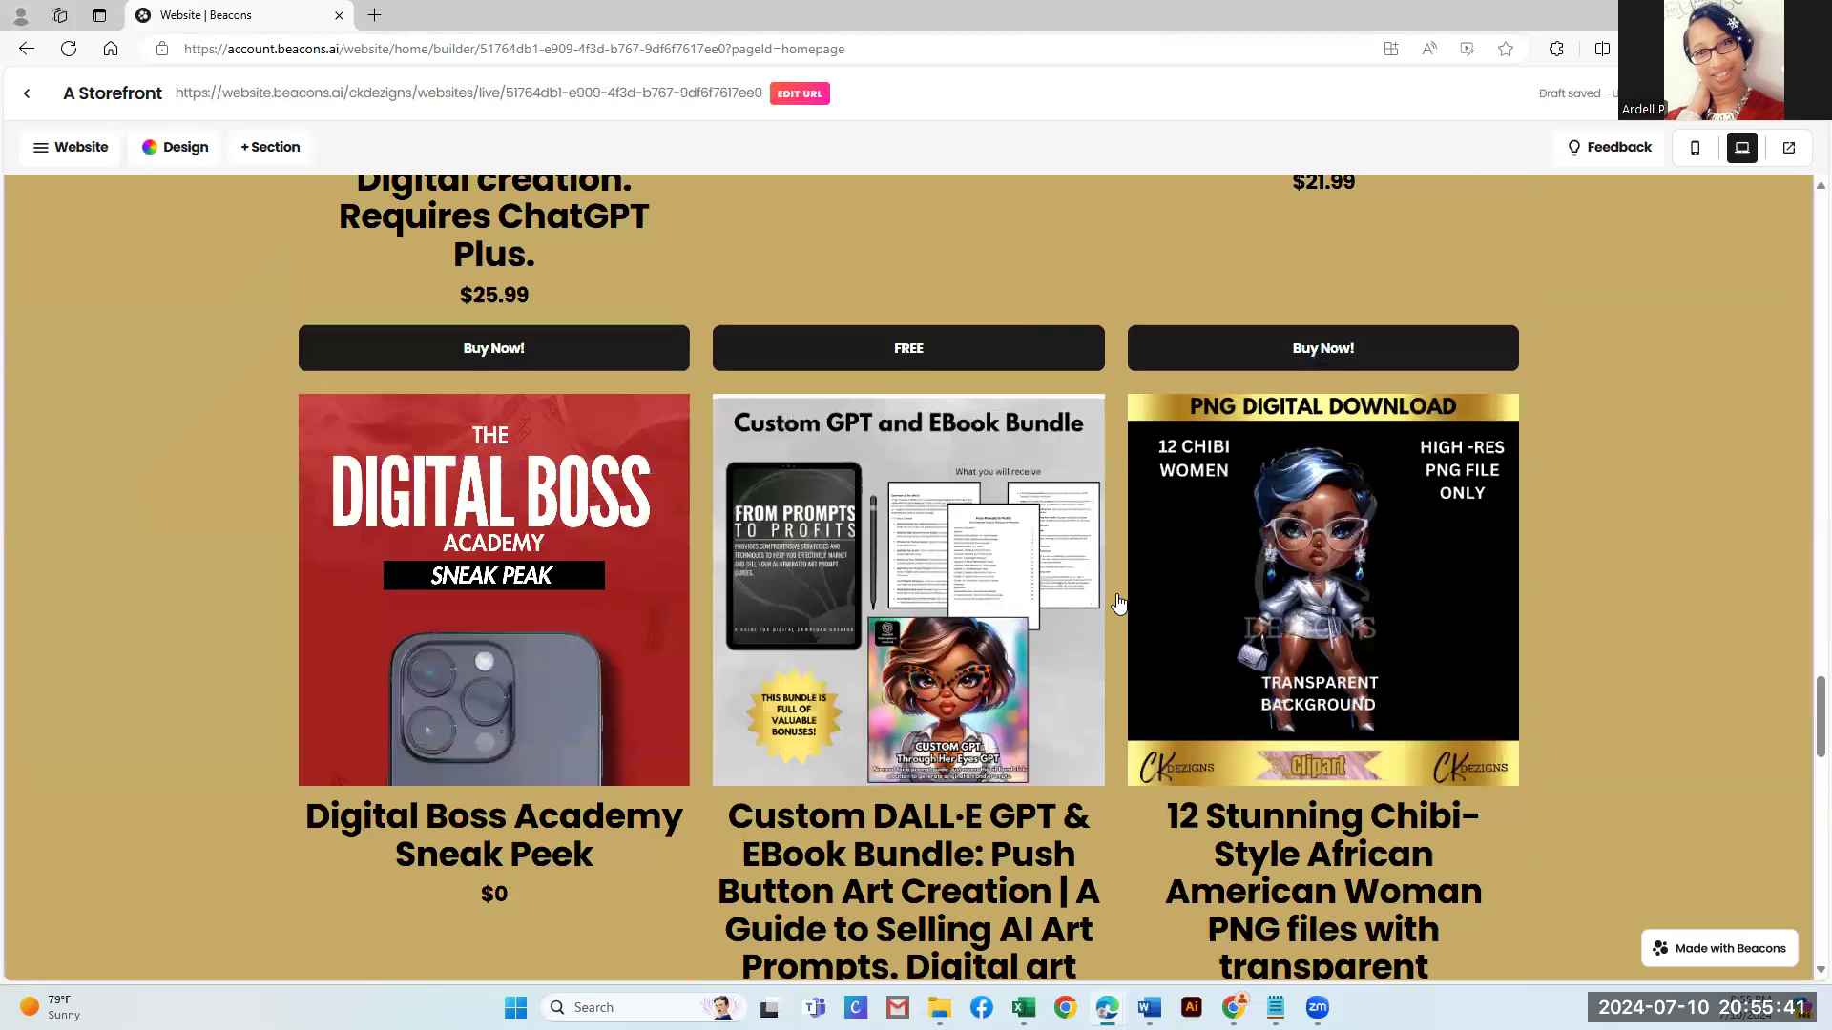
pyautogui.scroll(5, 1119, 603)
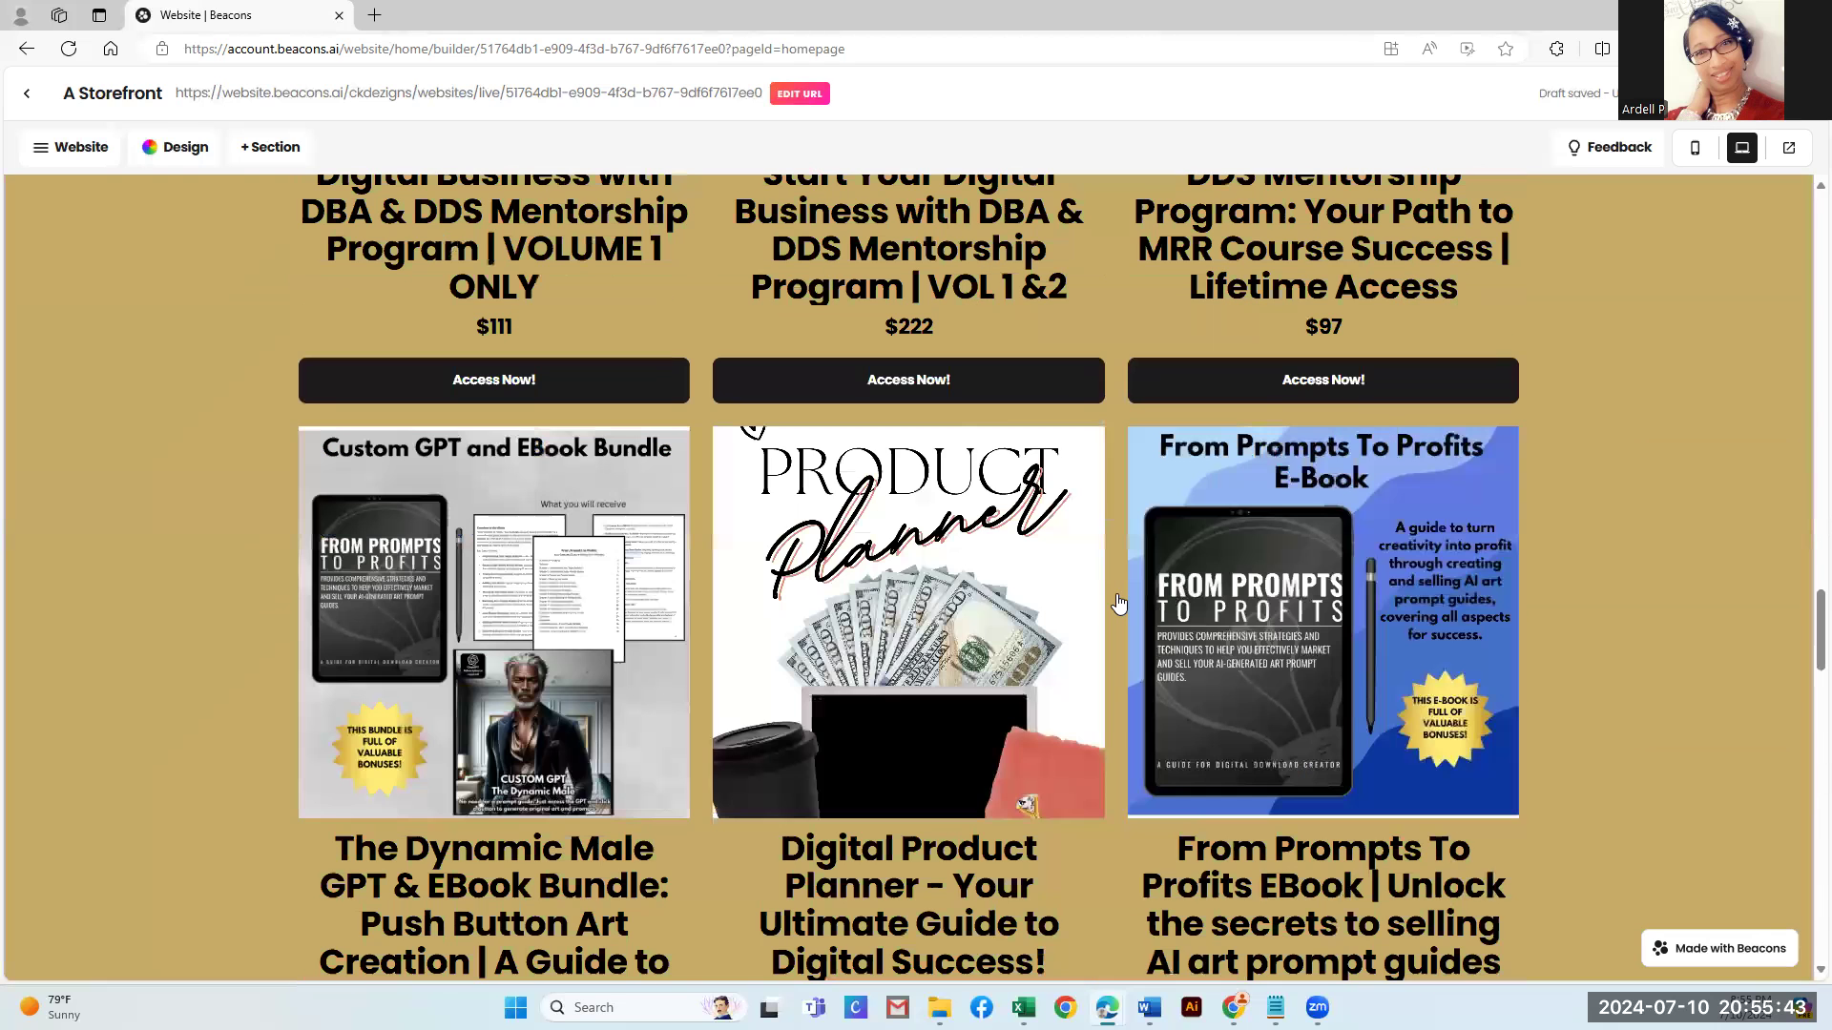
pyautogui.scroll(3, 1119, 603)
pyautogui.scroll(8, 1119, 603)
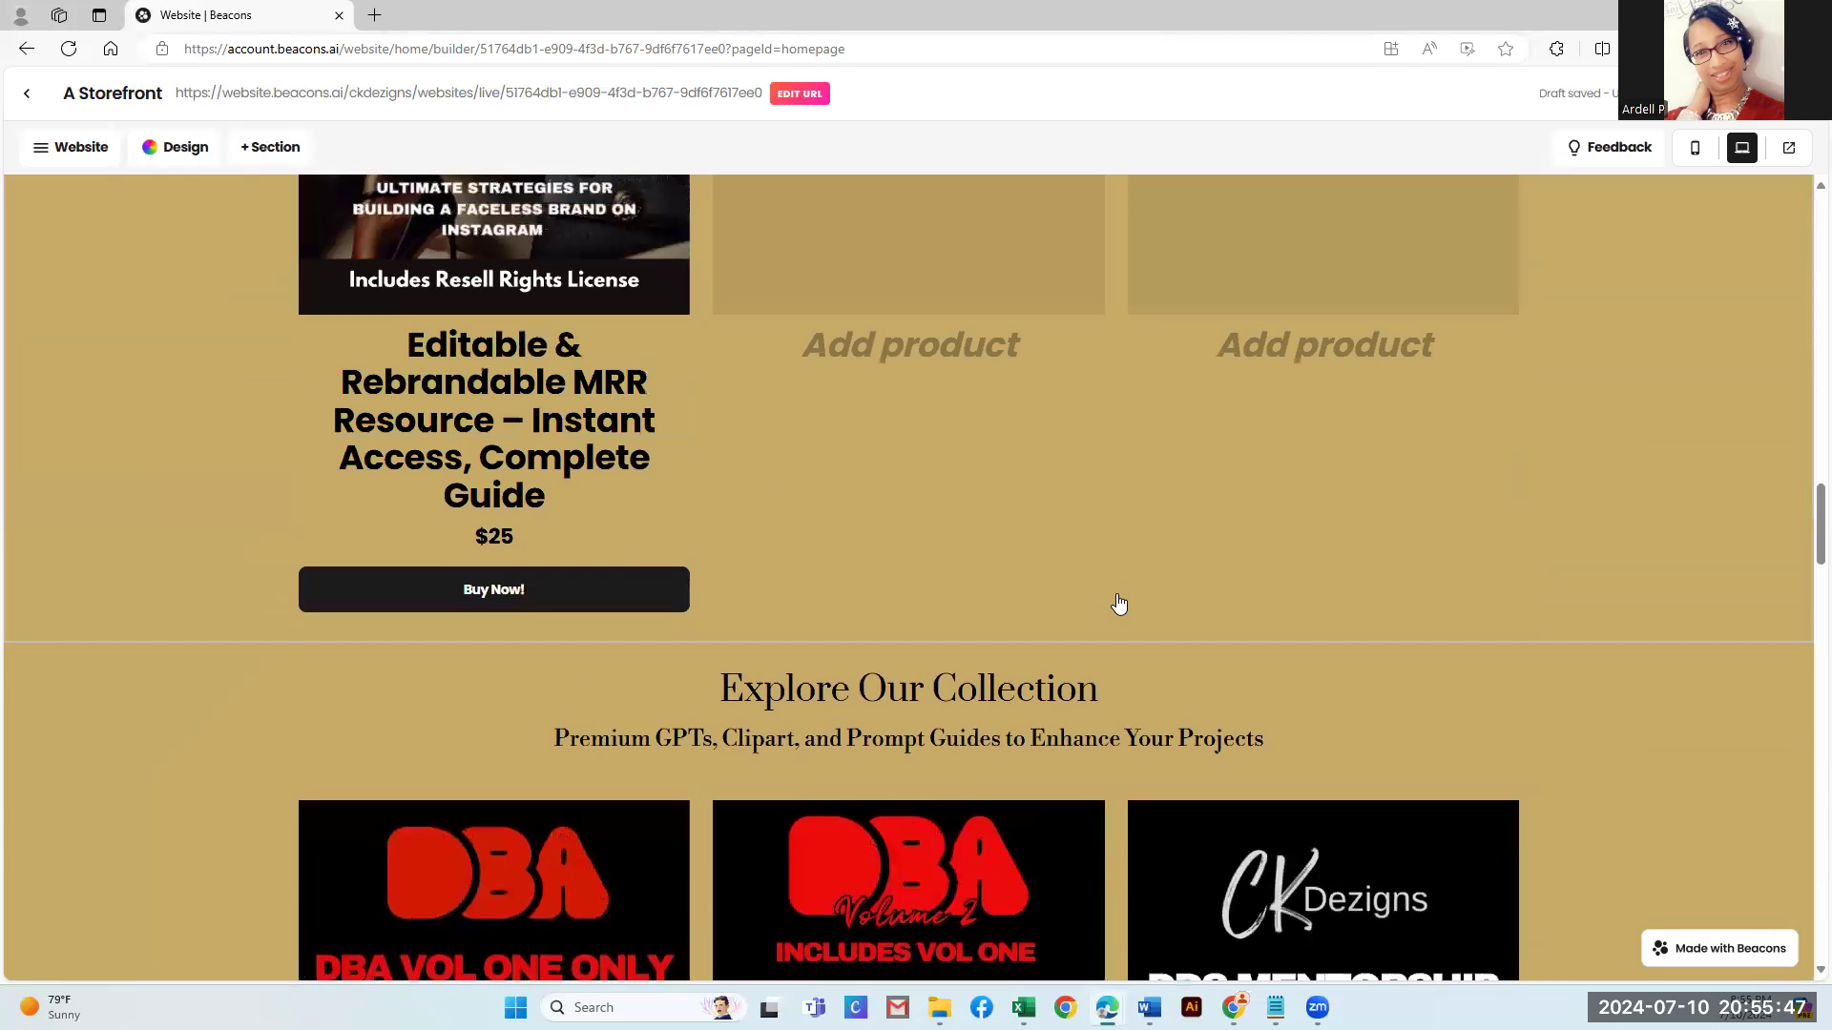
pyautogui.scroll(3, 1119, 603)
pyautogui.scroll(3, 1119, 603)
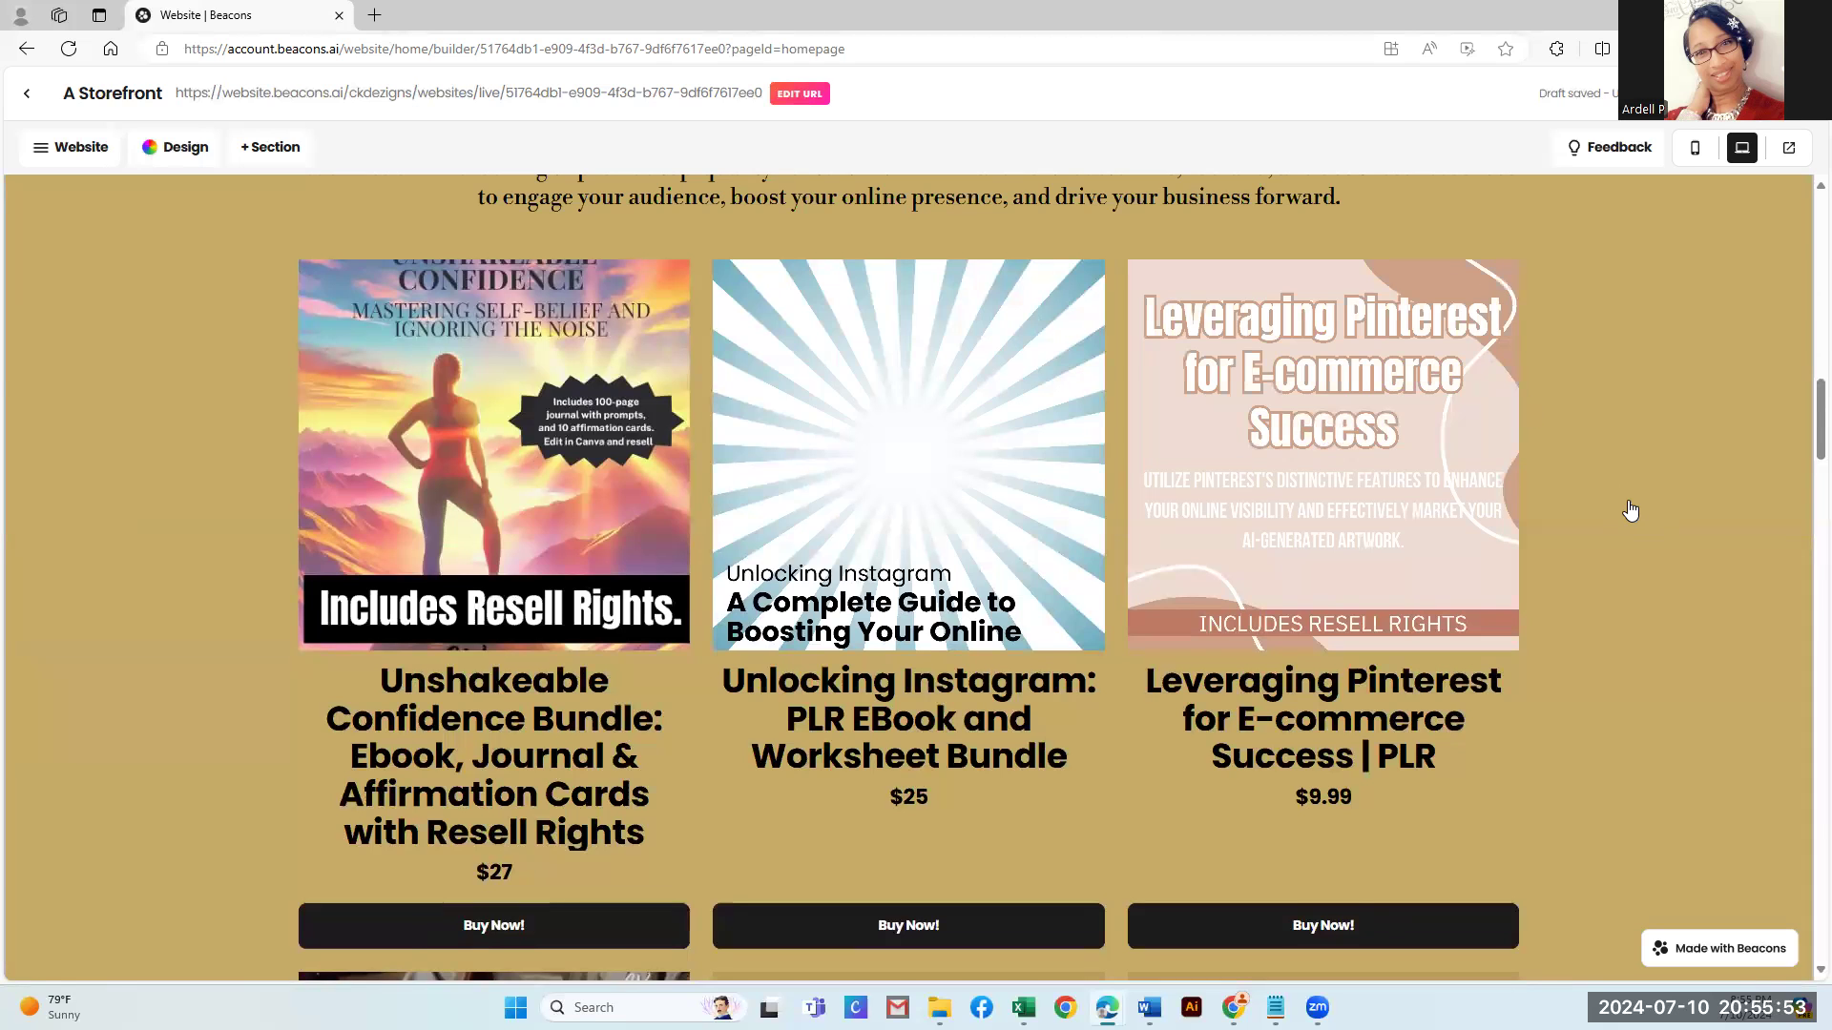
pyautogui.scroll(4, 1628, 503)
pyautogui.scroll(7, 1628, 501)
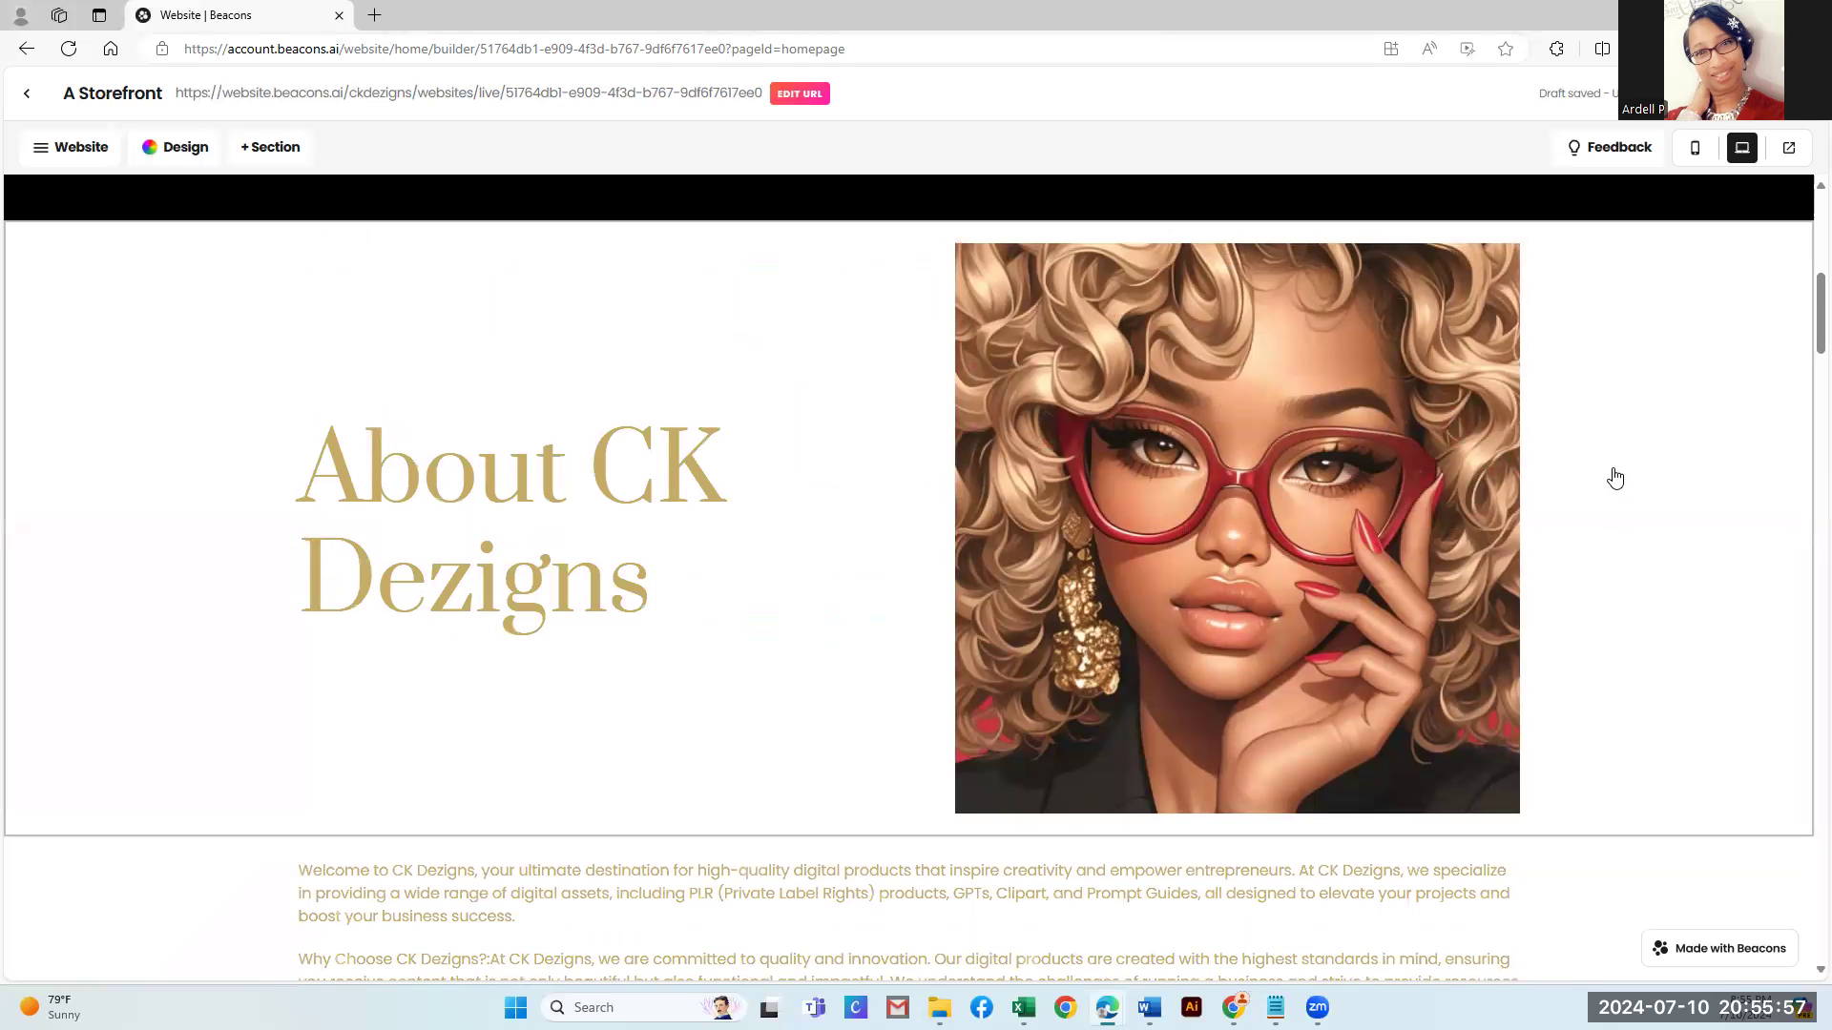
pyautogui.scroll(-3, 1612, 501)
pyautogui.scroll(4, 1610, 507)
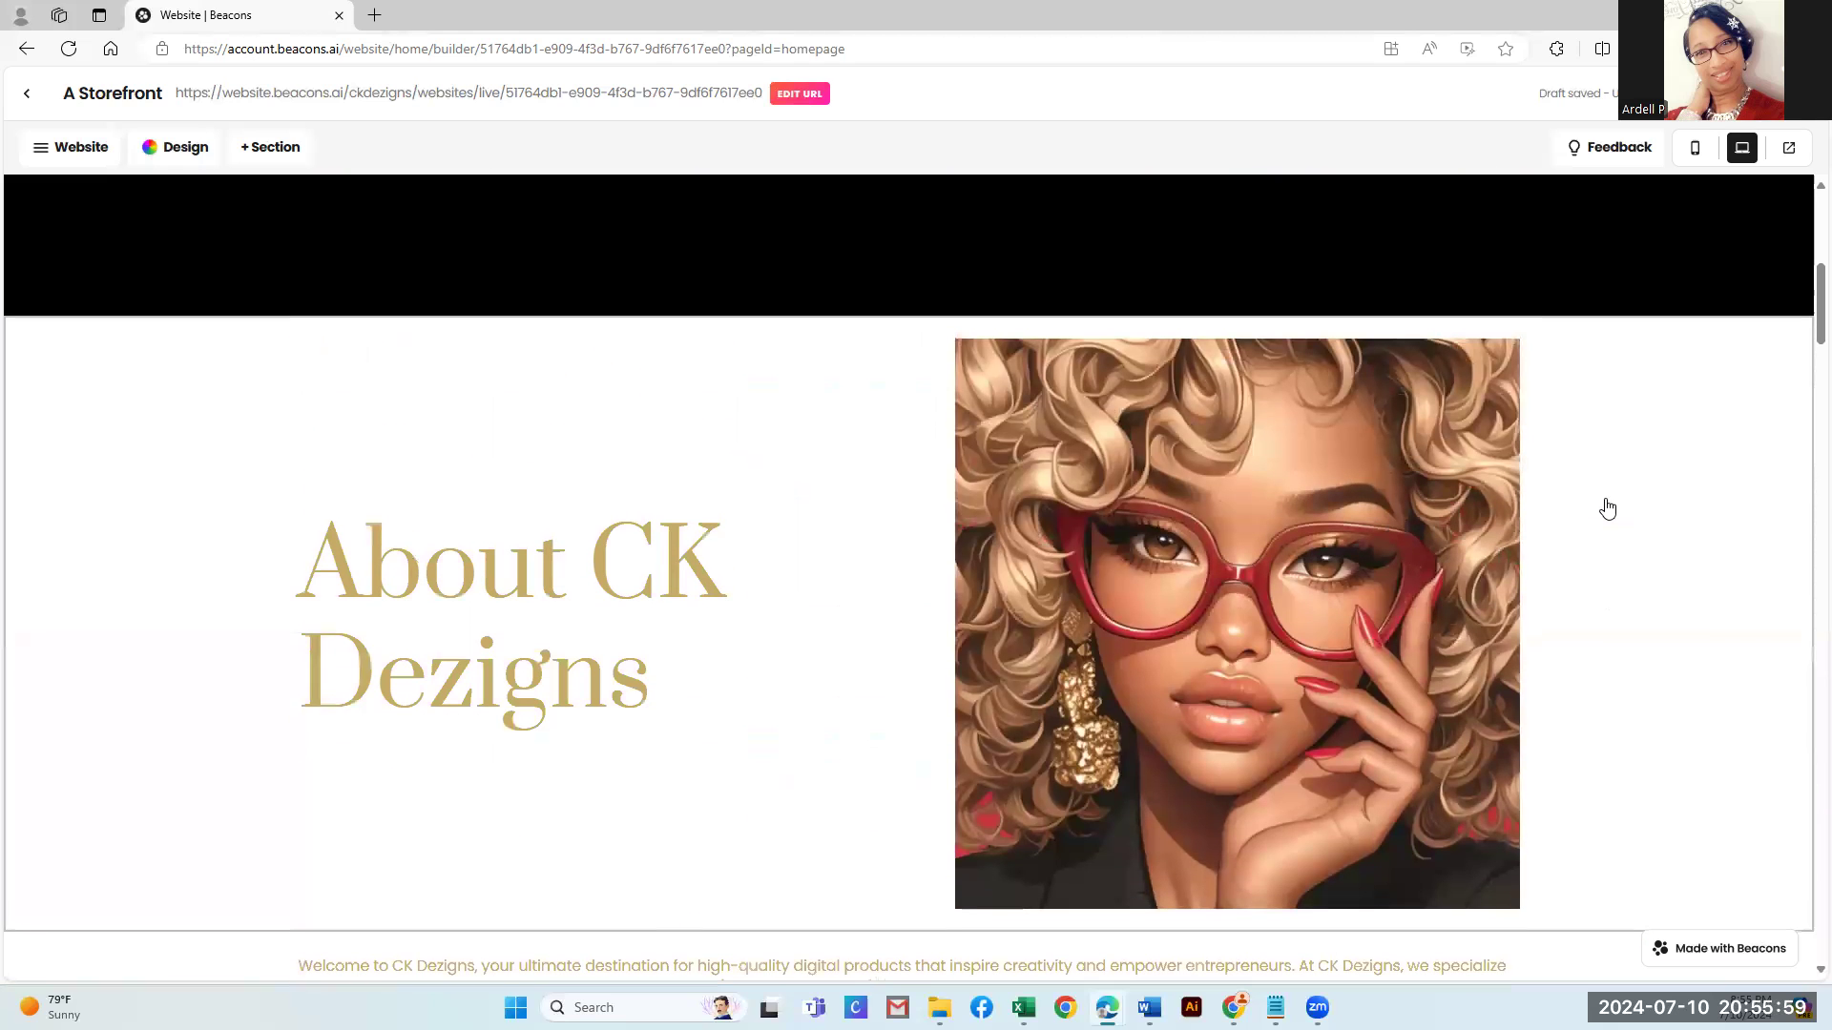
pyautogui.scroll(5, 1608, 509)
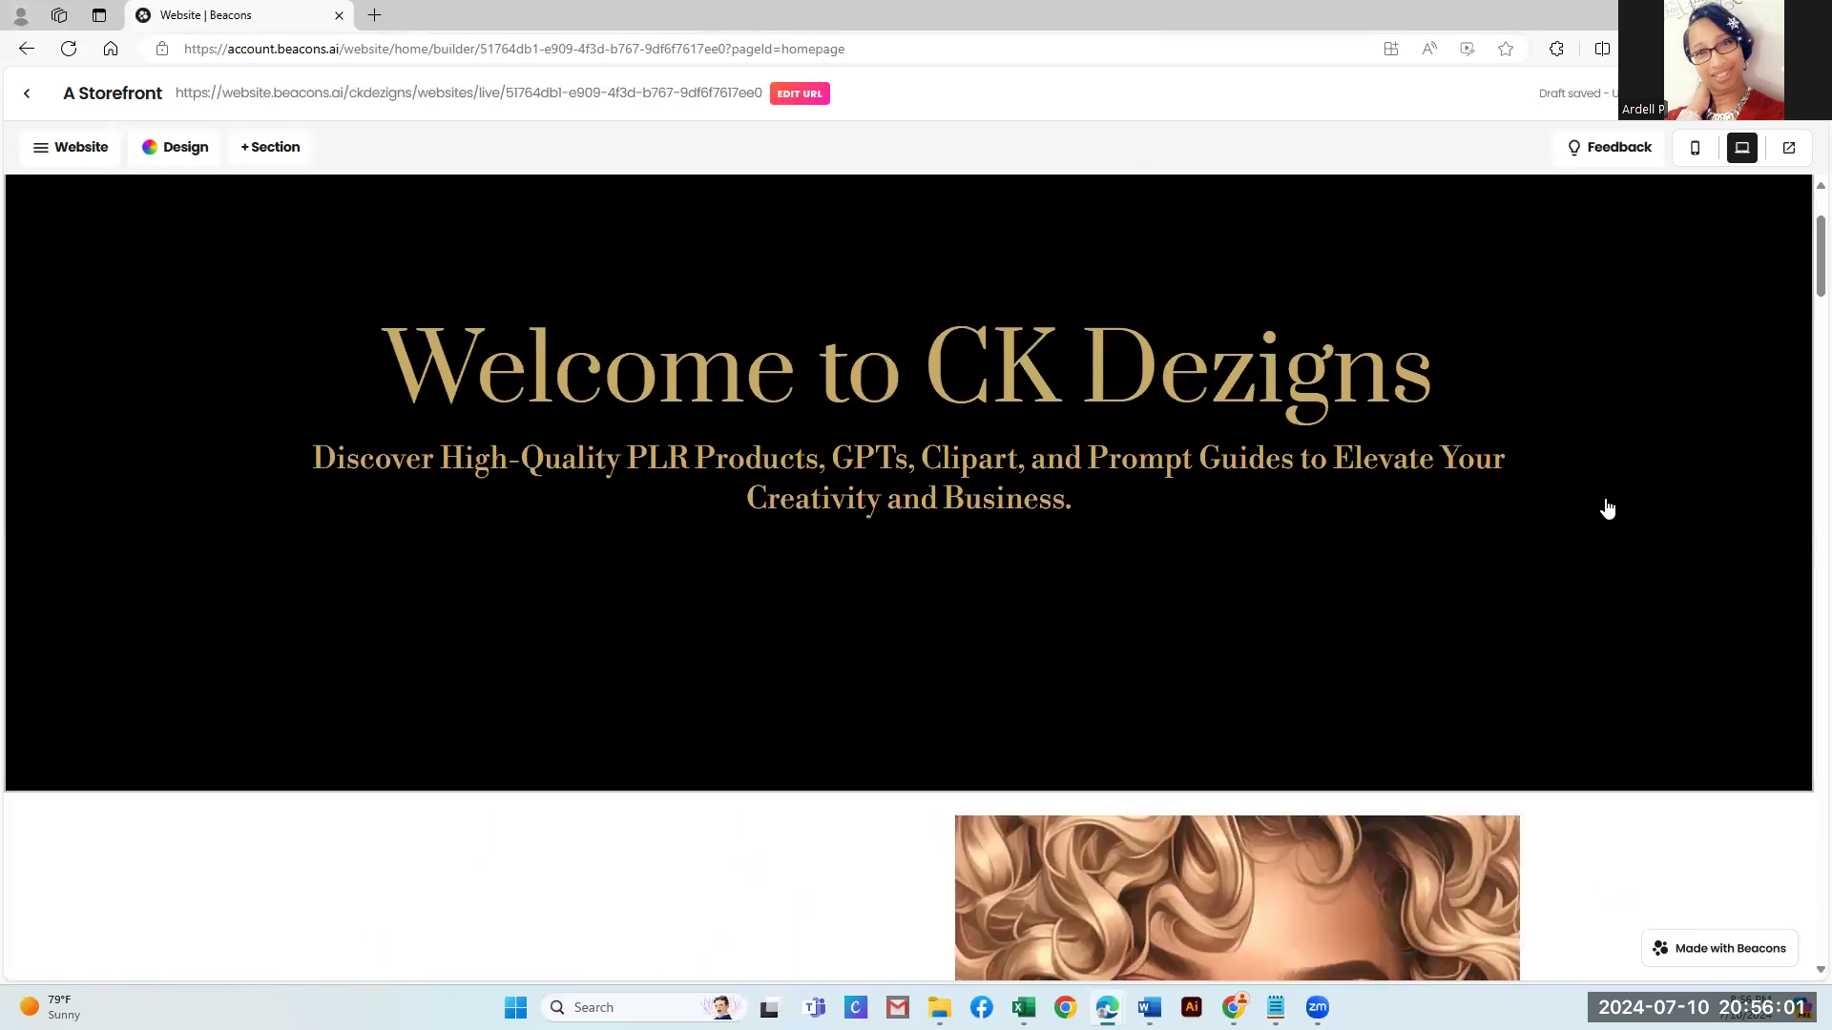